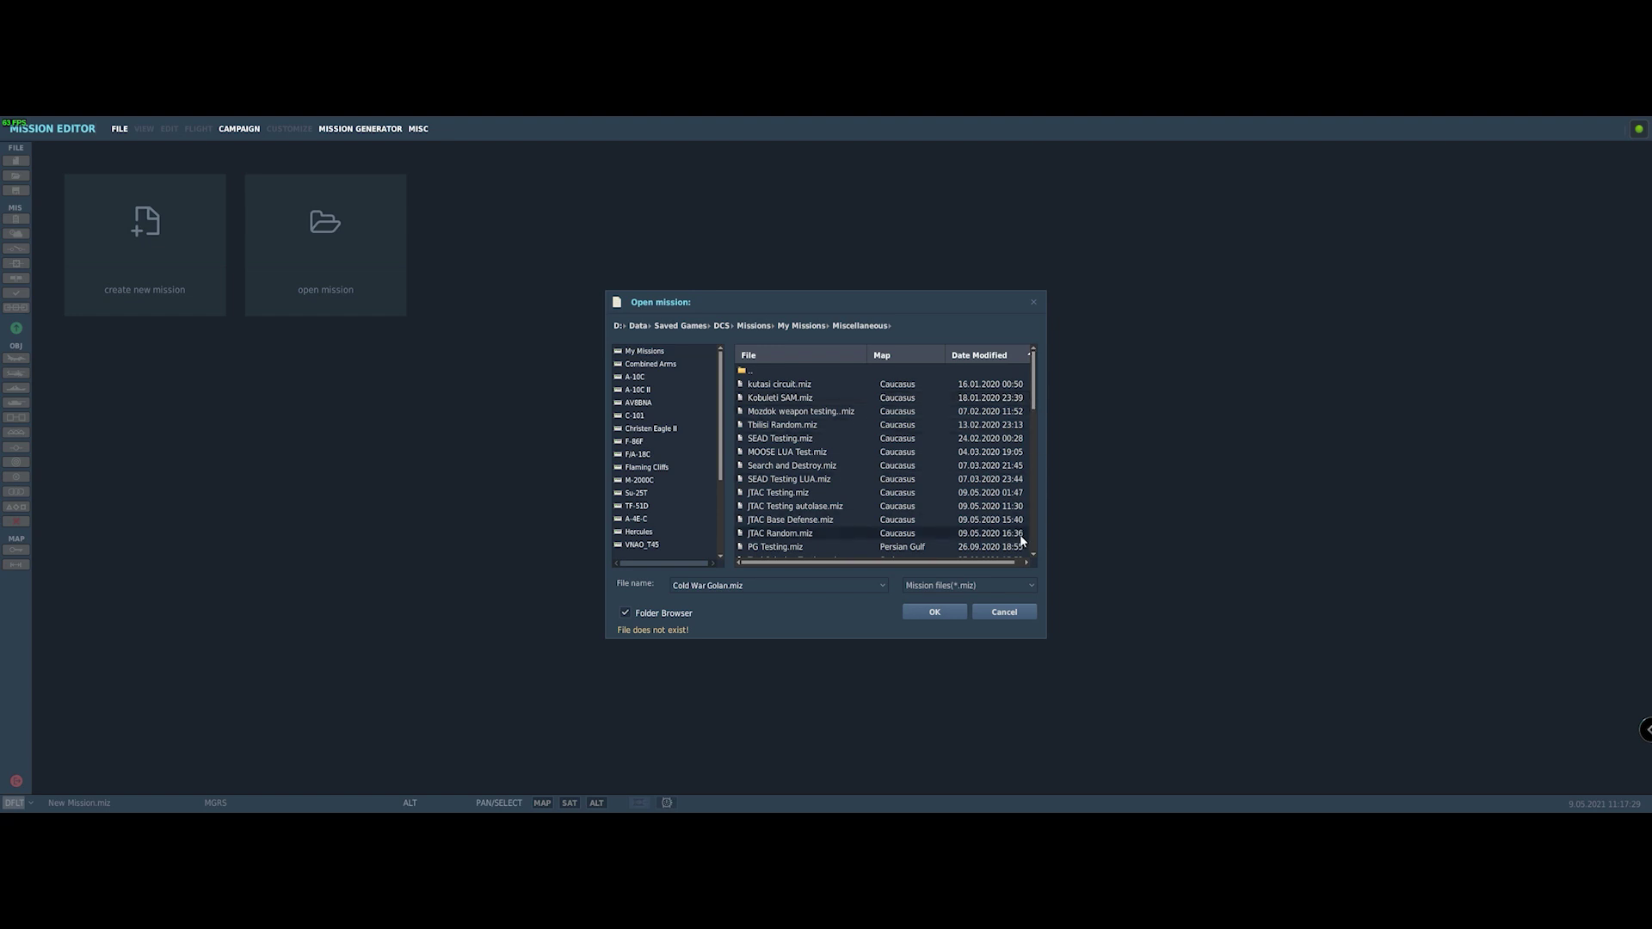
Step: Open the mission file ME First Mission v6.miz from the Miscellaneous missions folder
{"action": "scroll", "coordinate": [1028, 535], "scroll_direction": "down", "scroll_amount": 10}
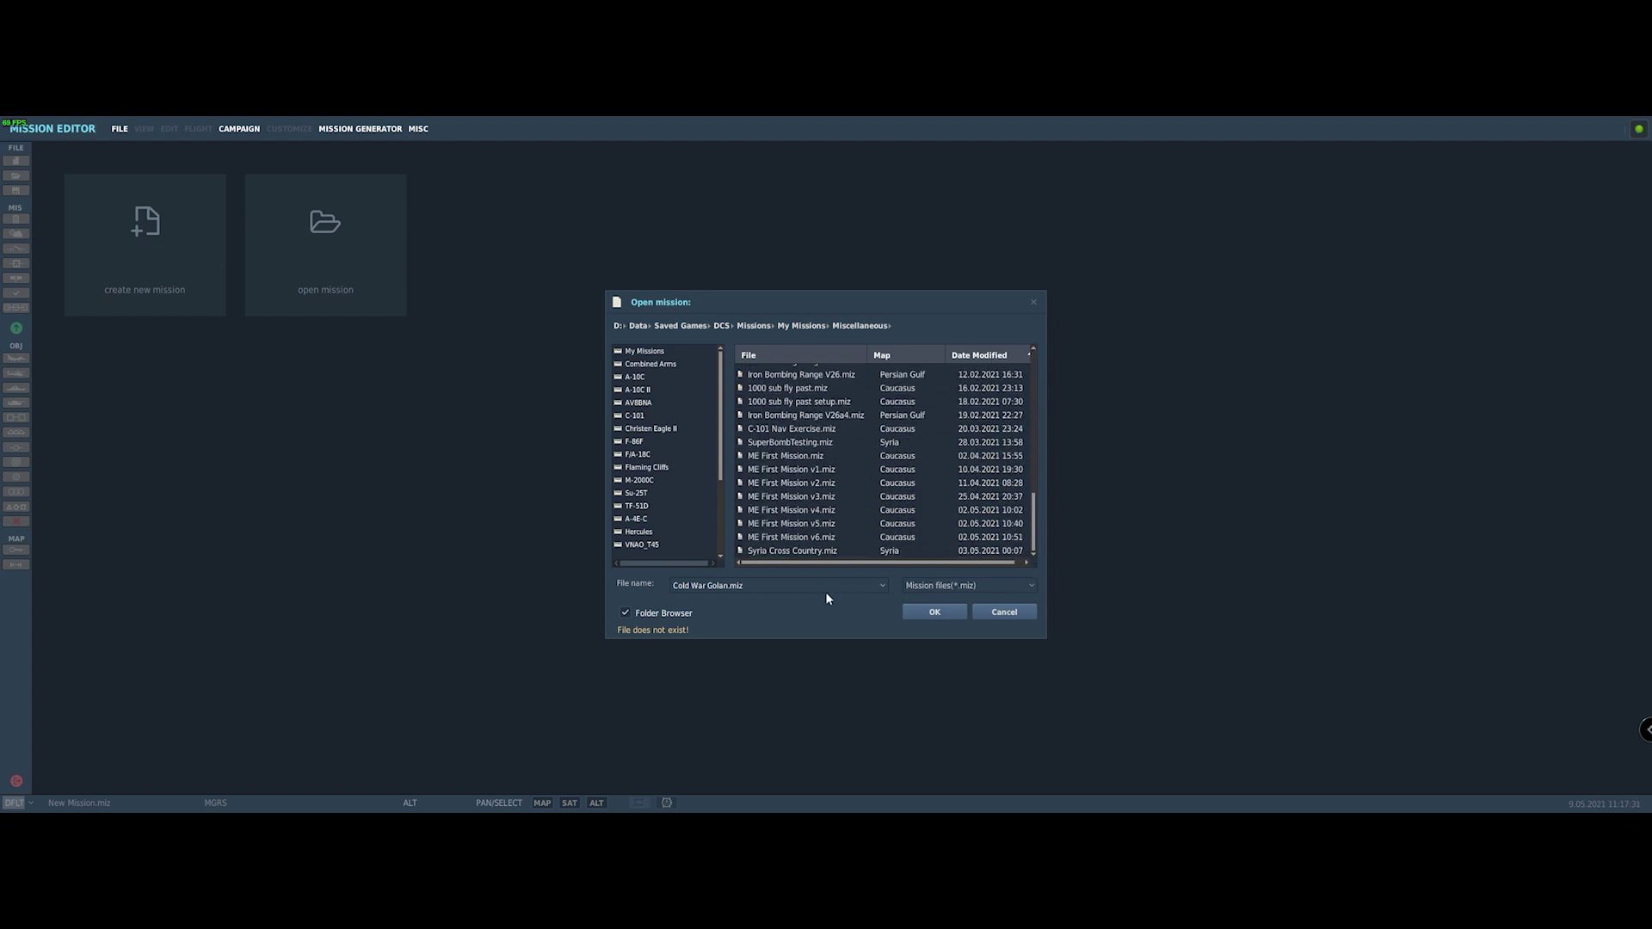
{"action": "left_click", "coordinate": [790, 537]}
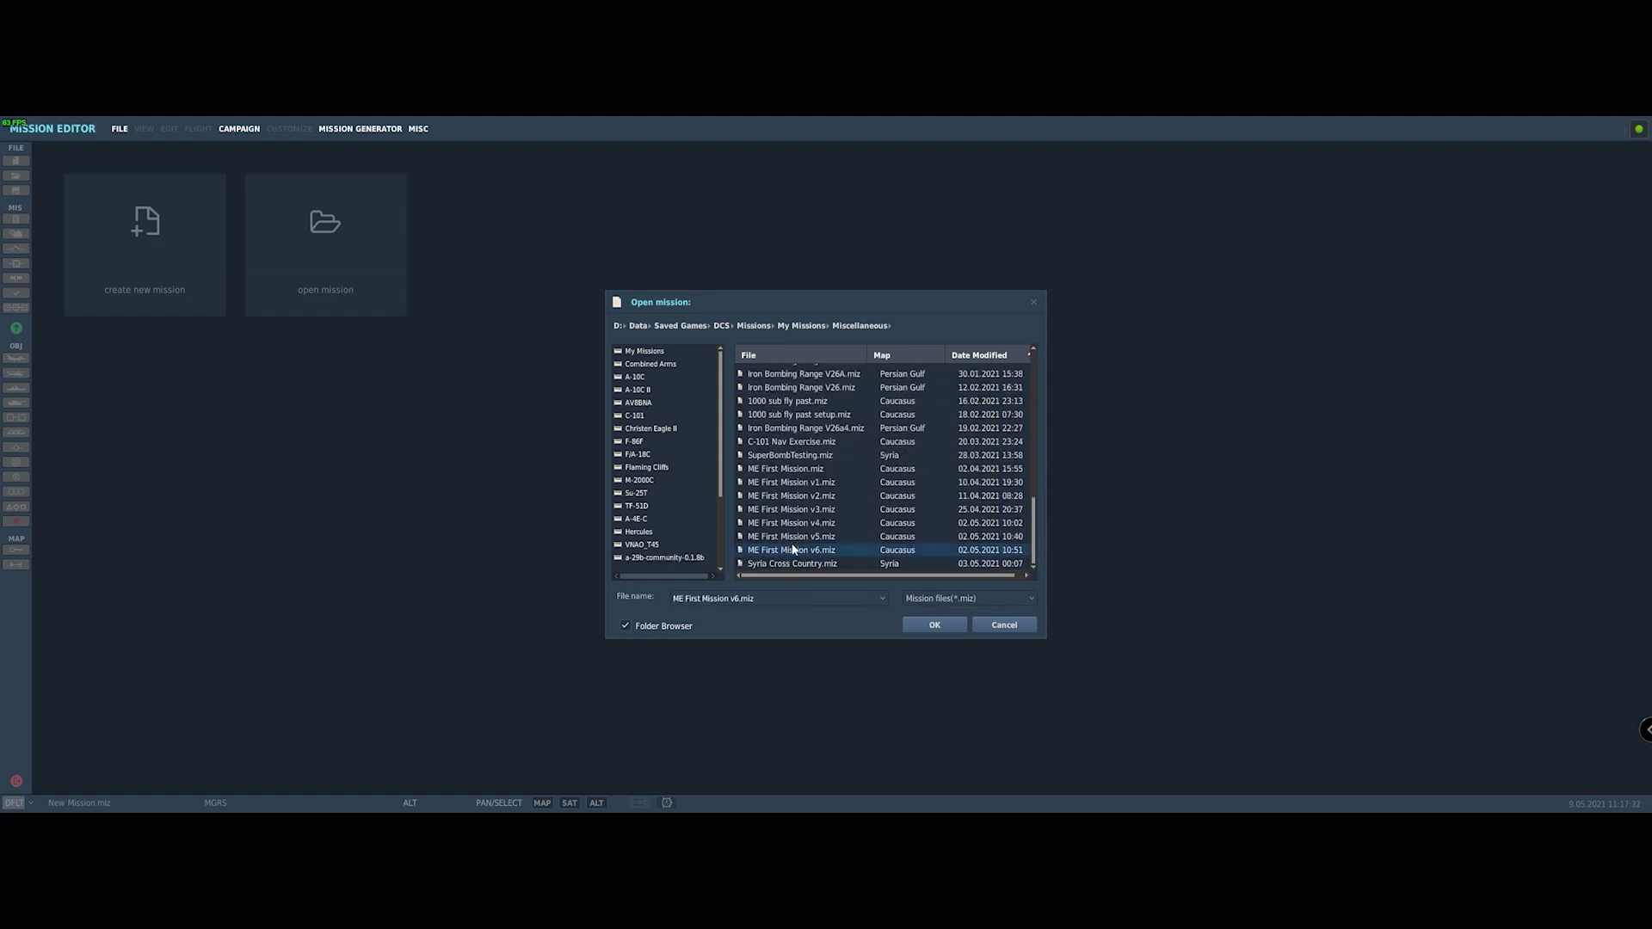
{"action": "left_click", "coordinate": [921, 625]}
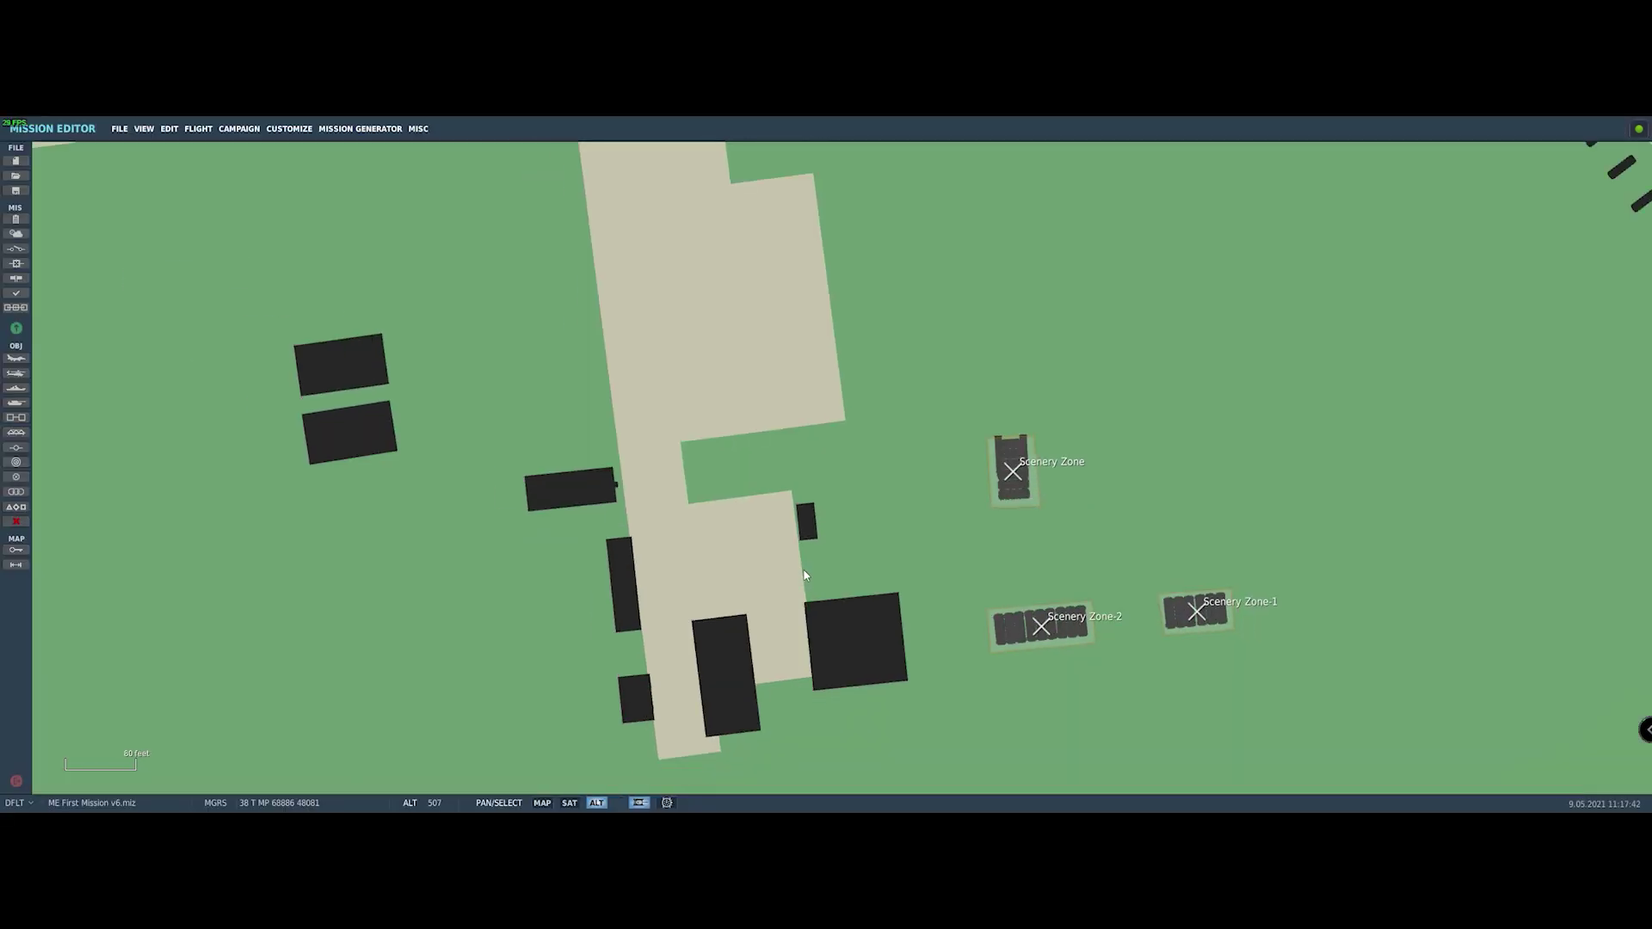
Step: Examine the existing mission's zones, units and flight routes around Mozdok airfield and the area south of it
{"action": "scroll", "coordinate": [800, 571], "scroll_direction": "down", "scroll_amount": 10}
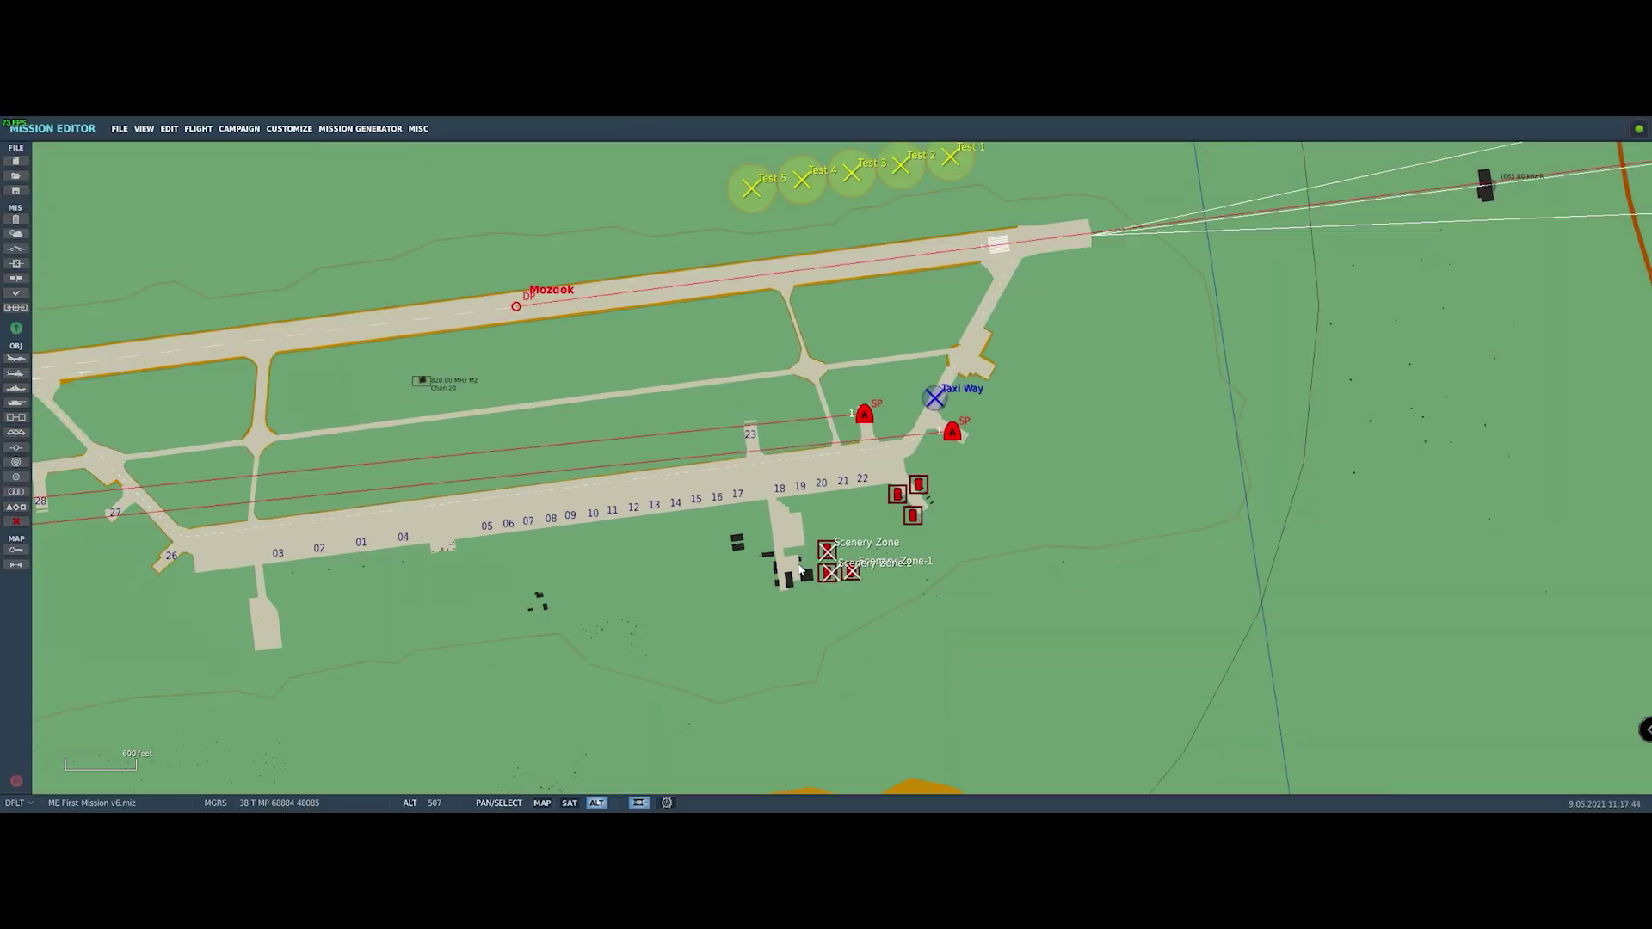
{"action": "scroll", "coordinate": [800, 569], "scroll_direction": "down", "scroll_amount": 3}
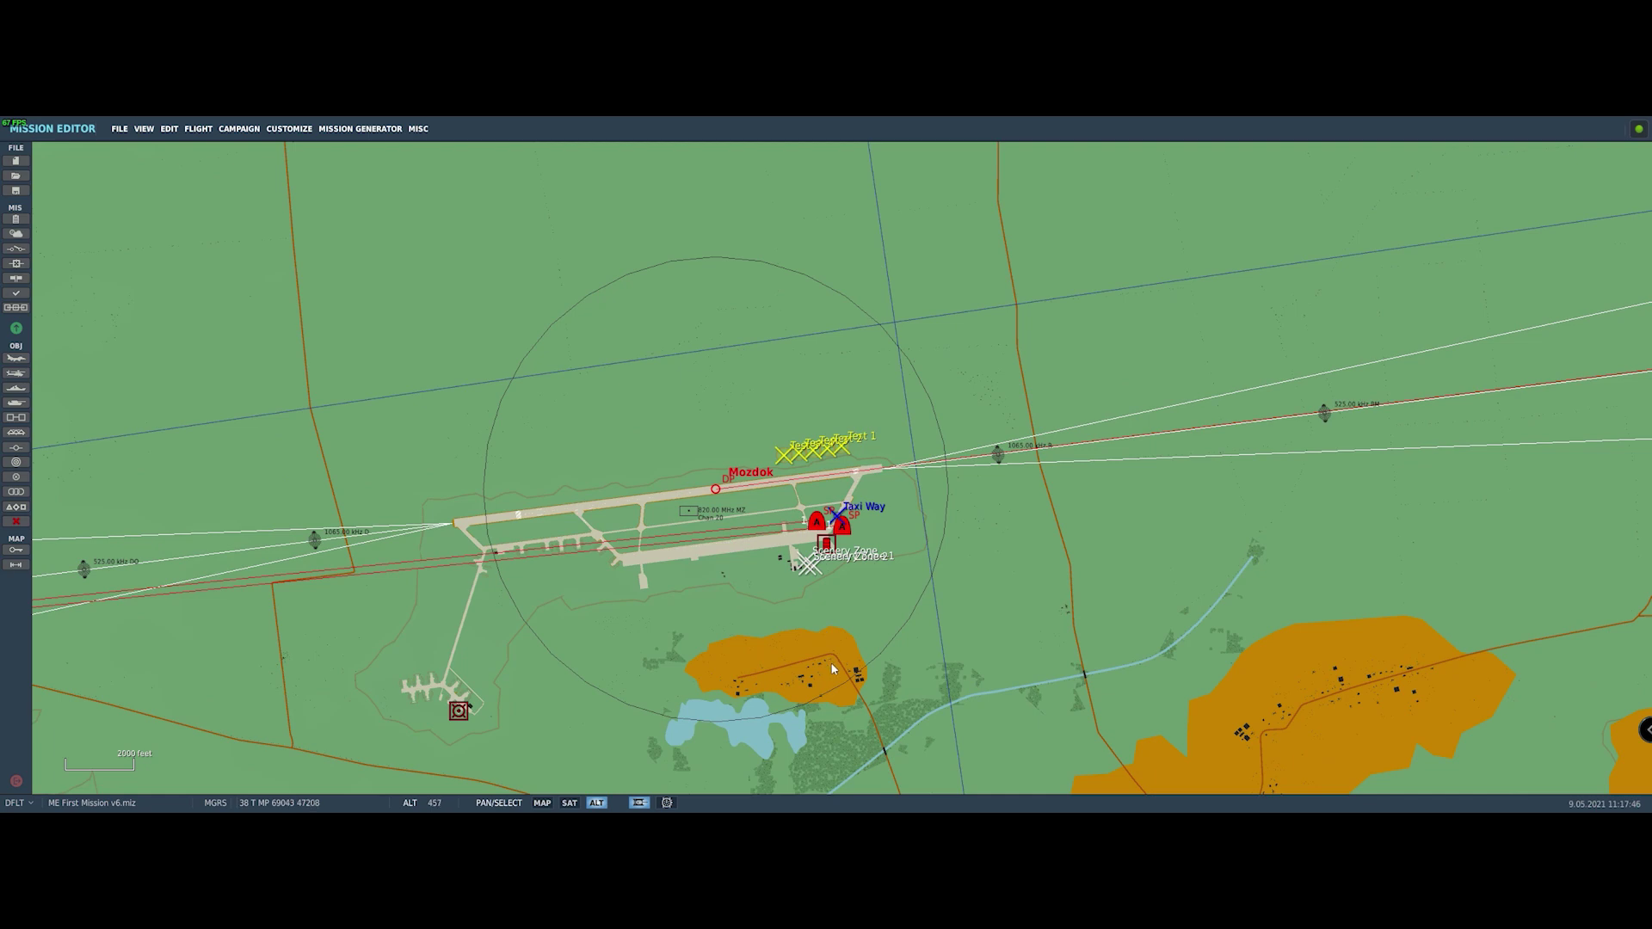
{"action": "scroll", "coordinate": [831, 668], "scroll_direction": "down", "scroll_amount": 2}
{"action": "left_click_drag", "start_coordinate": [832, 668], "coordinate": [874, 312]}
{"action": "scroll", "coordinate": [870, 322], "scroll_direction": "down", "scroll_amount": 3}
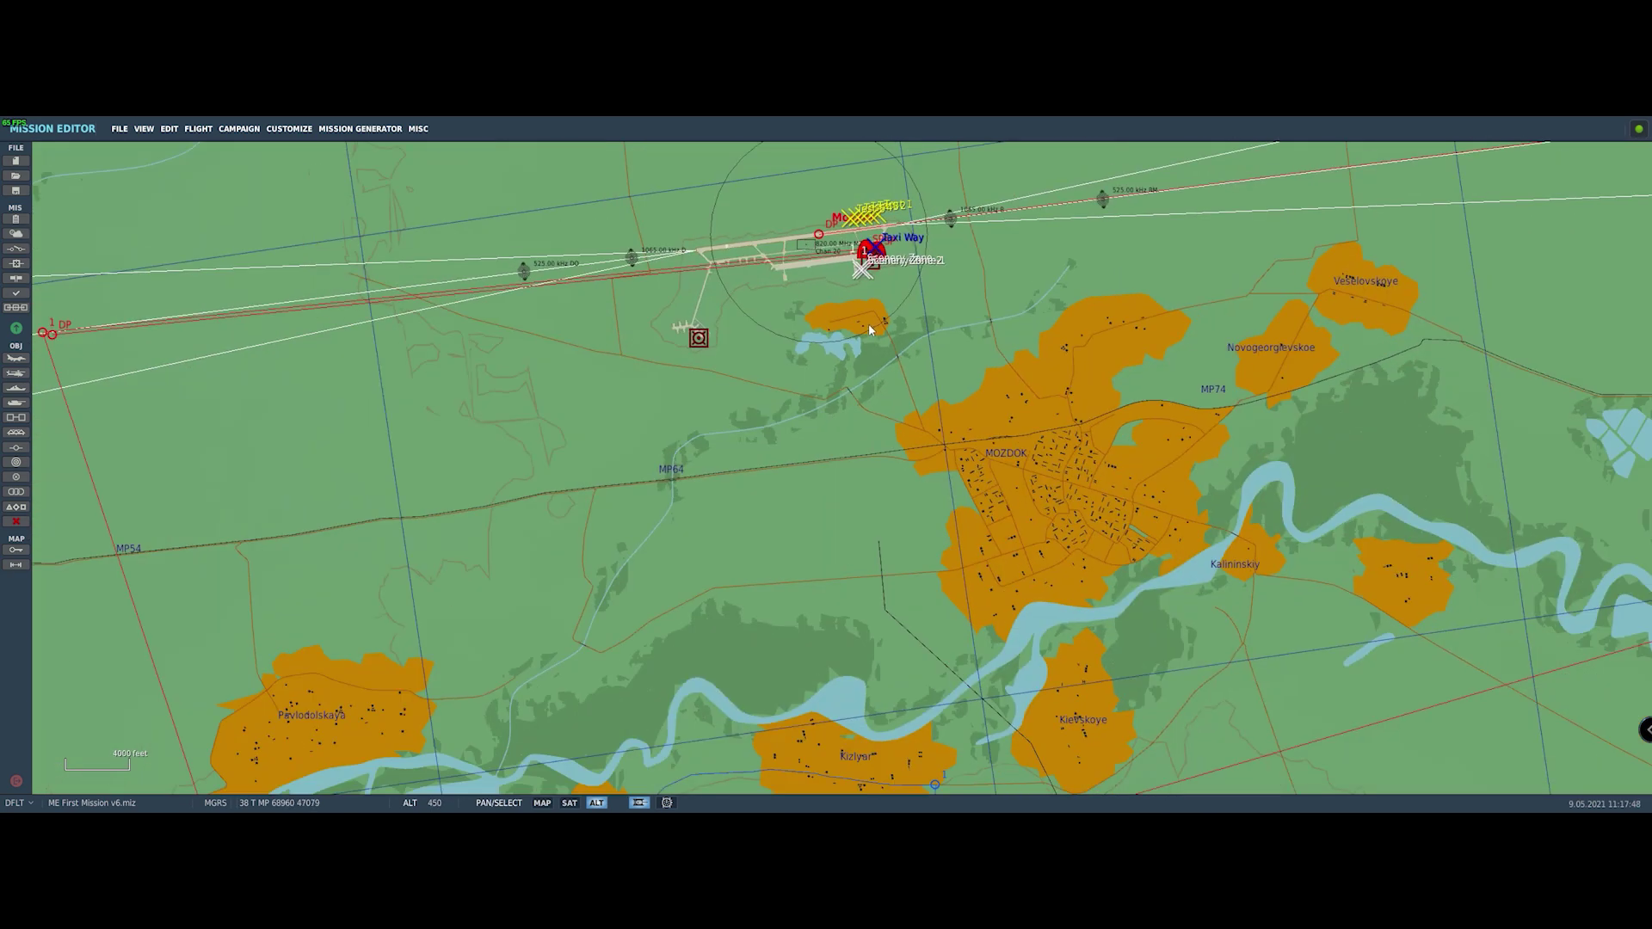
{"action": "scroll", "coordinate": [869, 324], "scroll_direction": "down", "scroll_amount": 4}
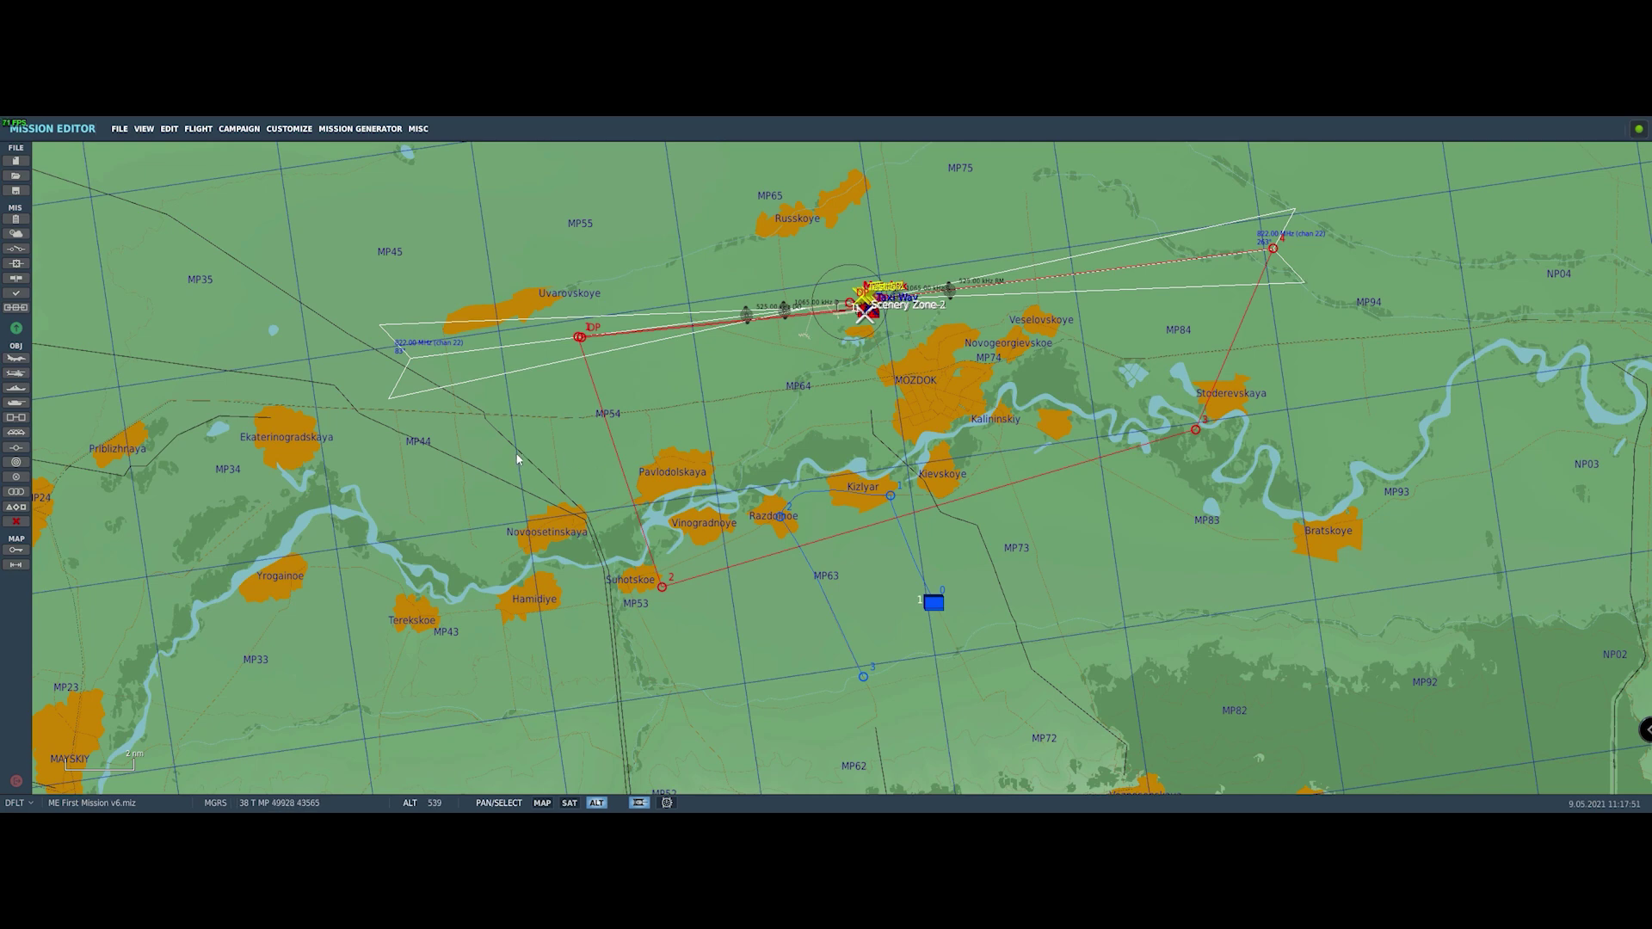
{"action": "left_click_drag", "start_coordinate": [542, 452], "coordinate": [1024, 448]}
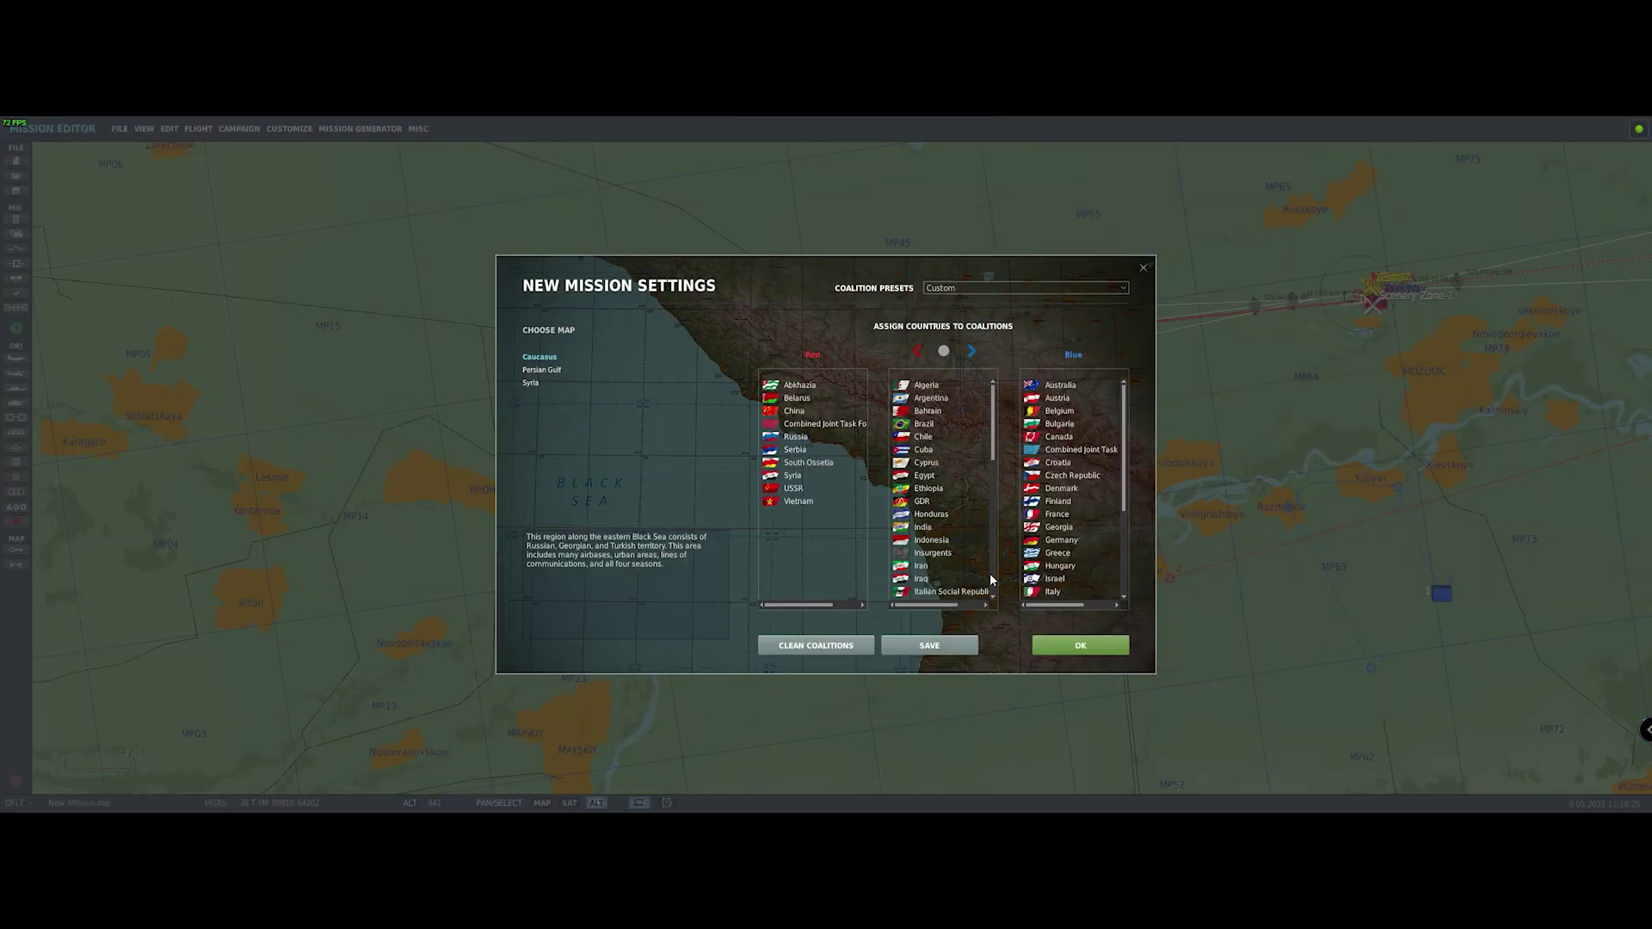
Step: Create a new mission on the Caucasus map with the Custom coalition preset
{"action": "left_click", "coordinate": [1078, 647]}
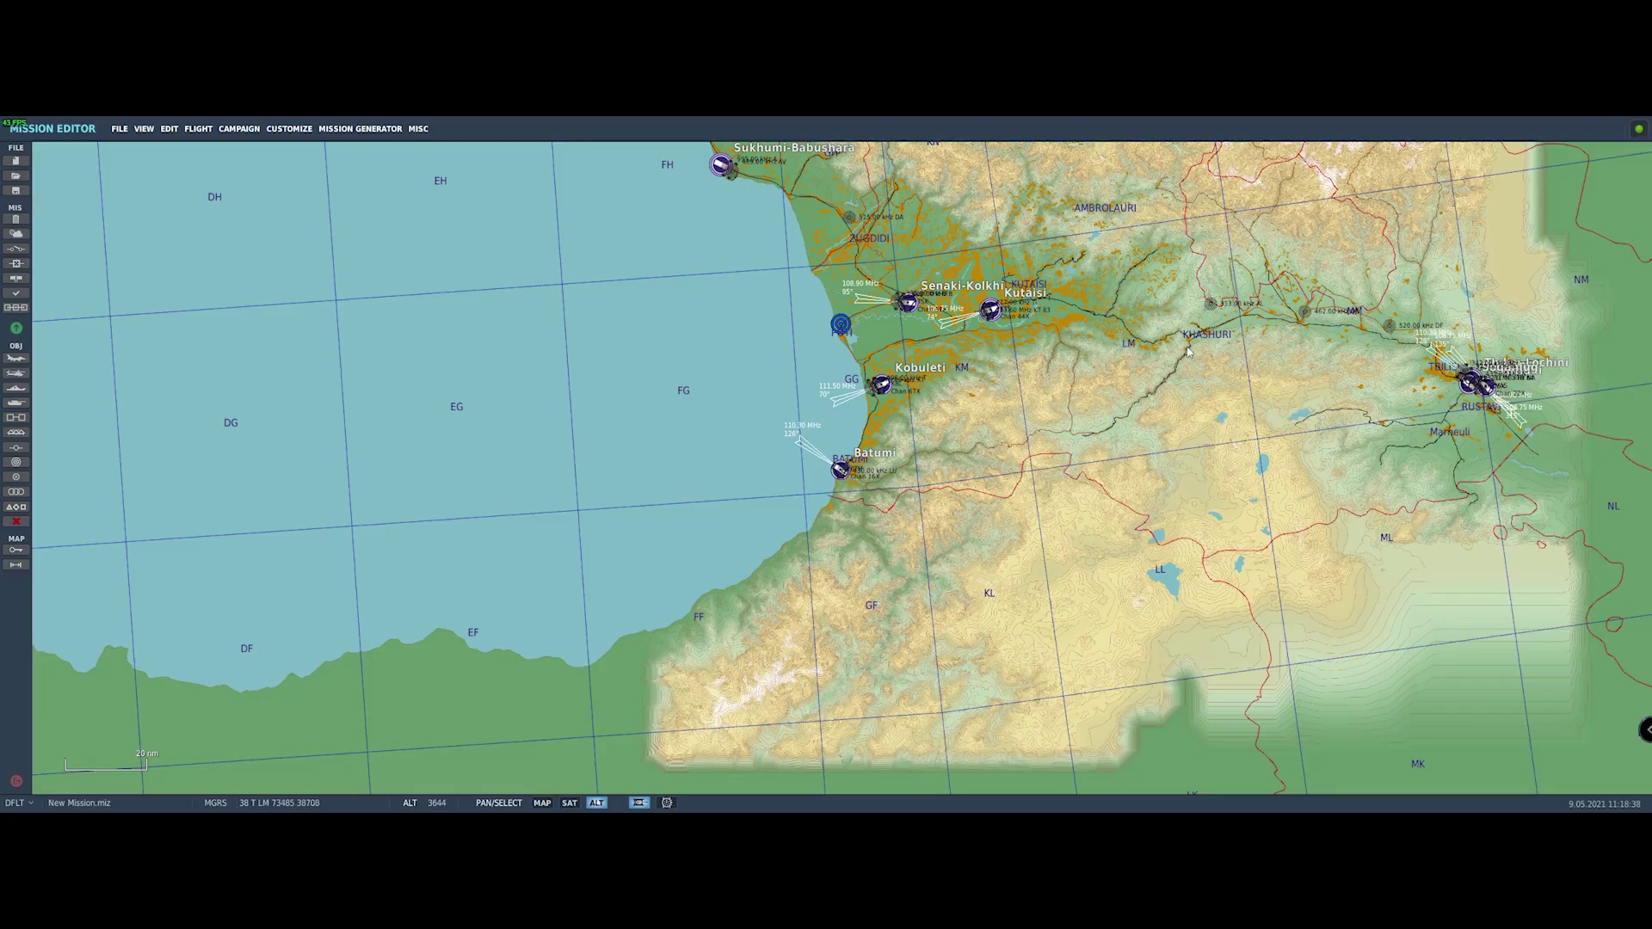
Step: Survey the terrain, river and towns between Mozdok and Malgobek on the new mission's map
{"action": "left_click_drag", "start_coordinate": [1015, 482], "coordinate": [662, 775]}
{"action": "left_click_drag", "start_coordinate": [886, 425], "coordinate": [925, 657]}
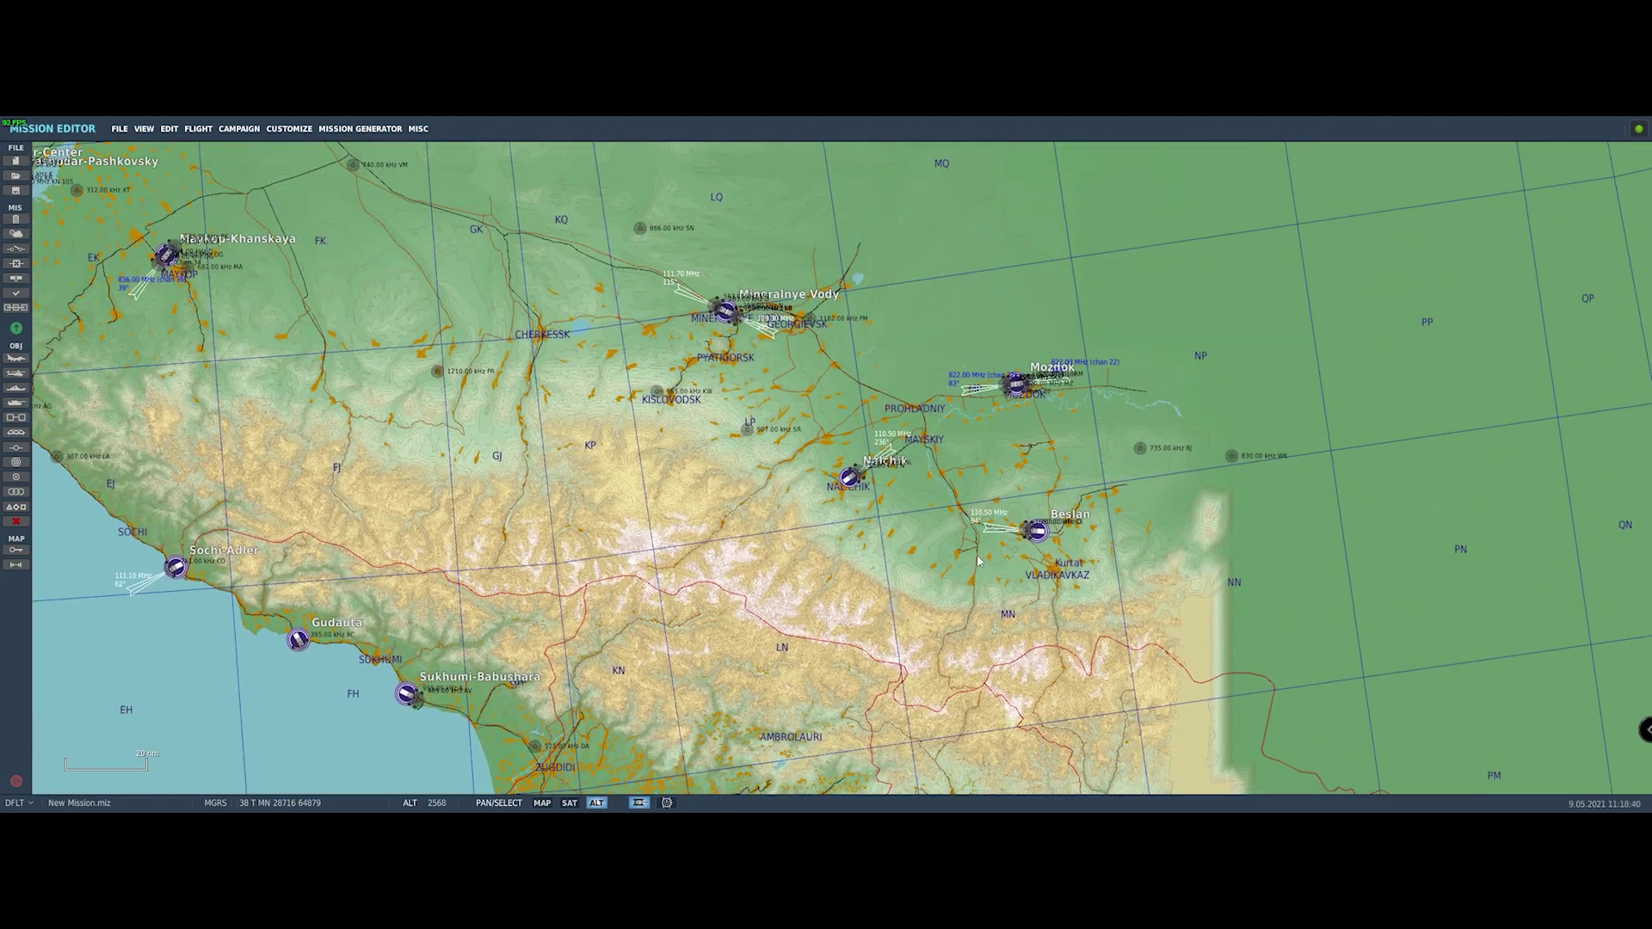
{"action": "scroll", "coordinate": [1031, 410], "scroll_direction": "up", "scroll_amount": 2}
{"action": "scroll", "coordinate": [1031, 410], "scroll_direction": "up", "scroll_amount": 5}
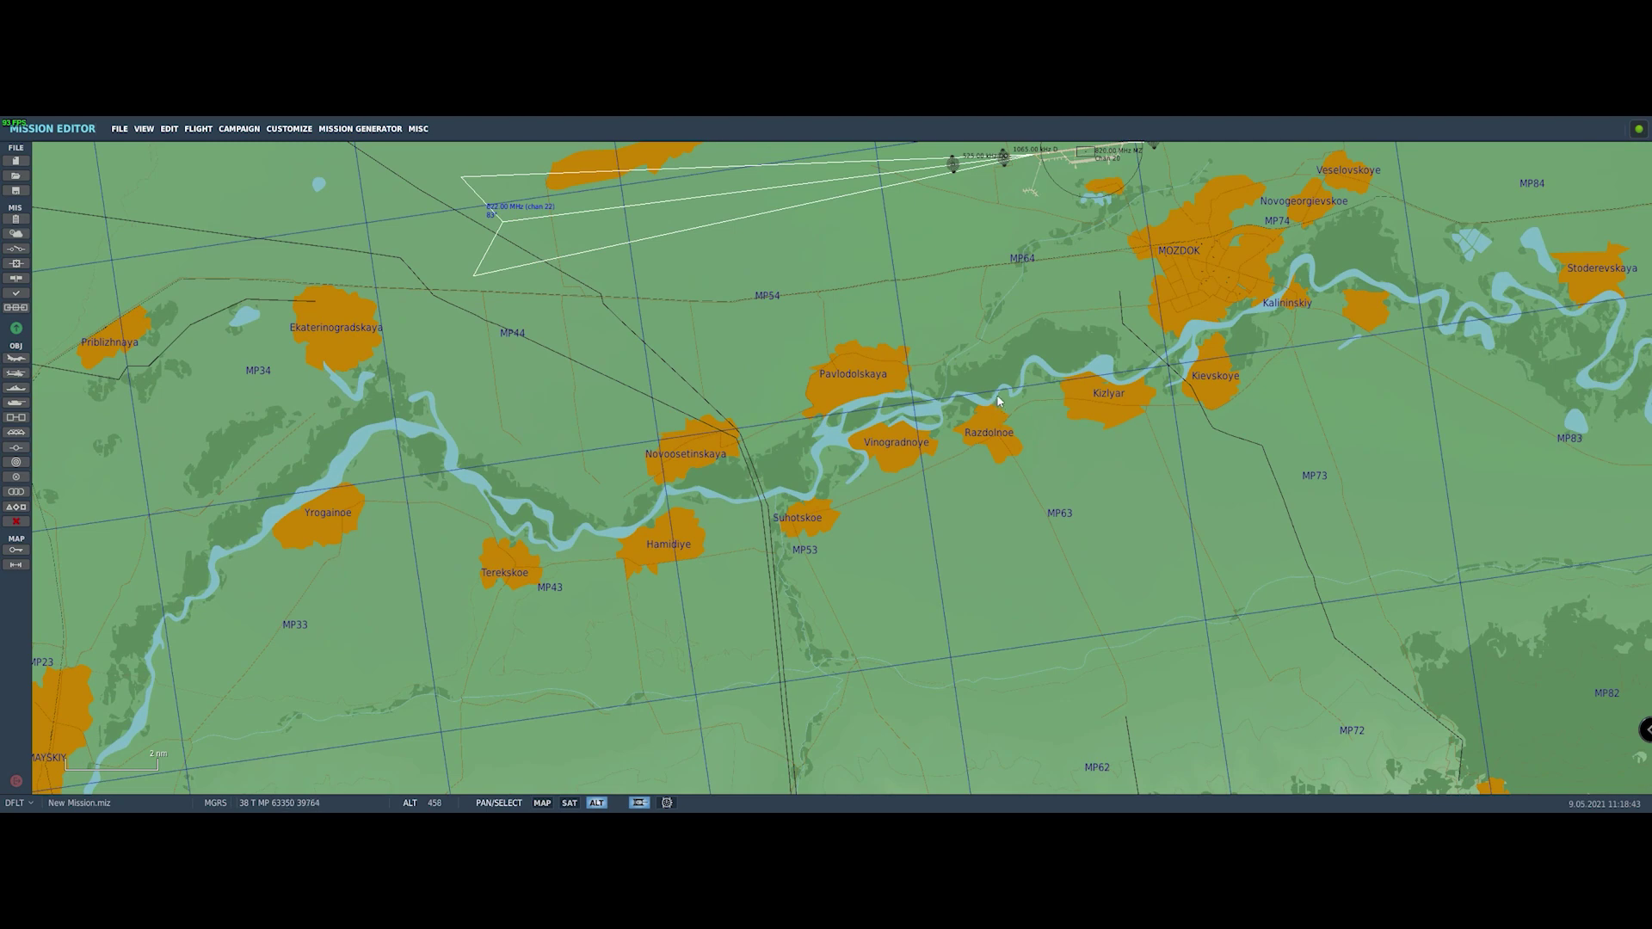
{"action": "scroll", "coordinate": [998, 400], "scroll_direction": "down", "scroll_amount": 1}
{"action": "left_click_drag", "start_coordinate": [998, 401], "coordinate": [996, 581]}
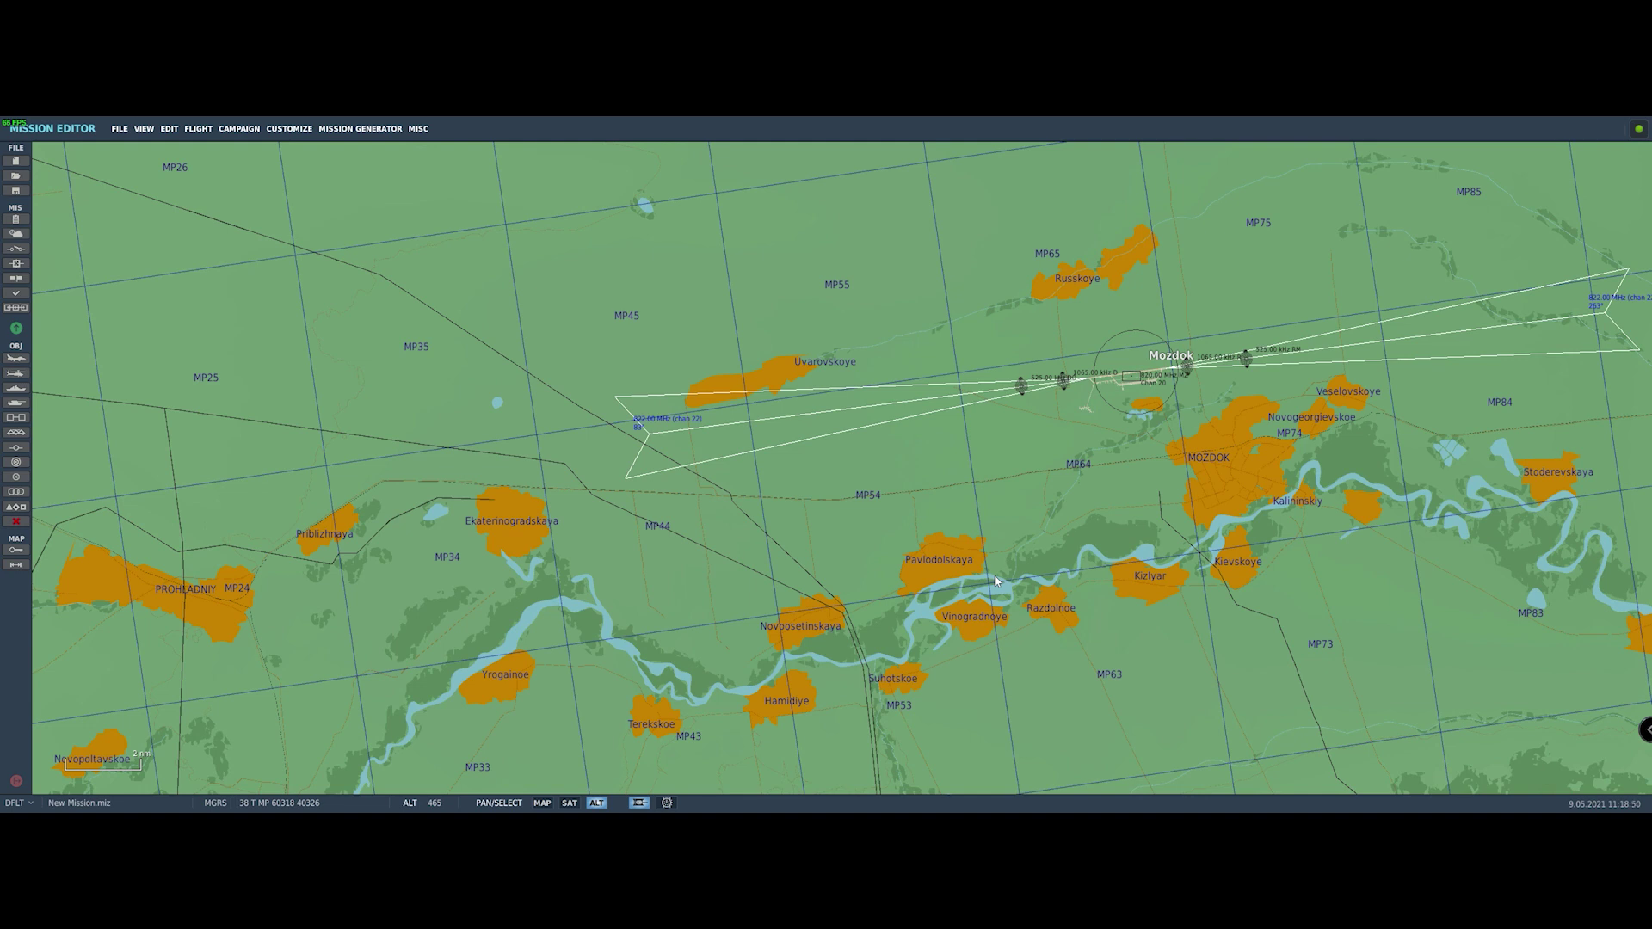
{"action": "left_click_drag", "start_coordinate": [995, 581], "coordinate": [1010, 472]}
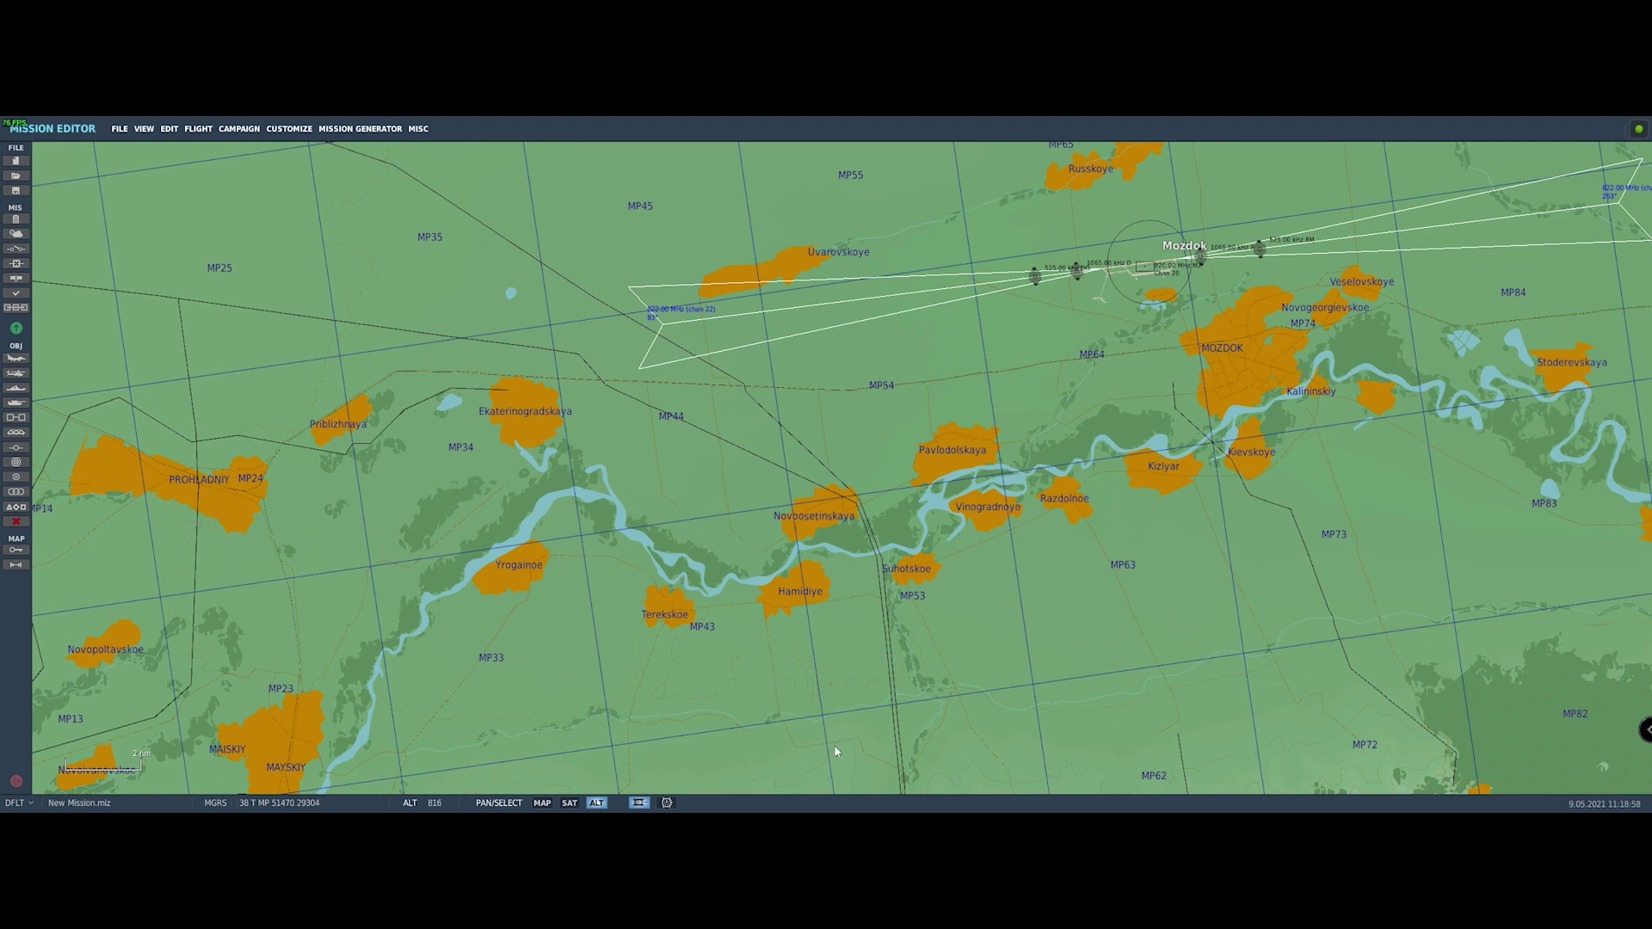
{"action": "left_click_drag", "start_coordinate": [933, 734], "coordinate": [853, 491]}
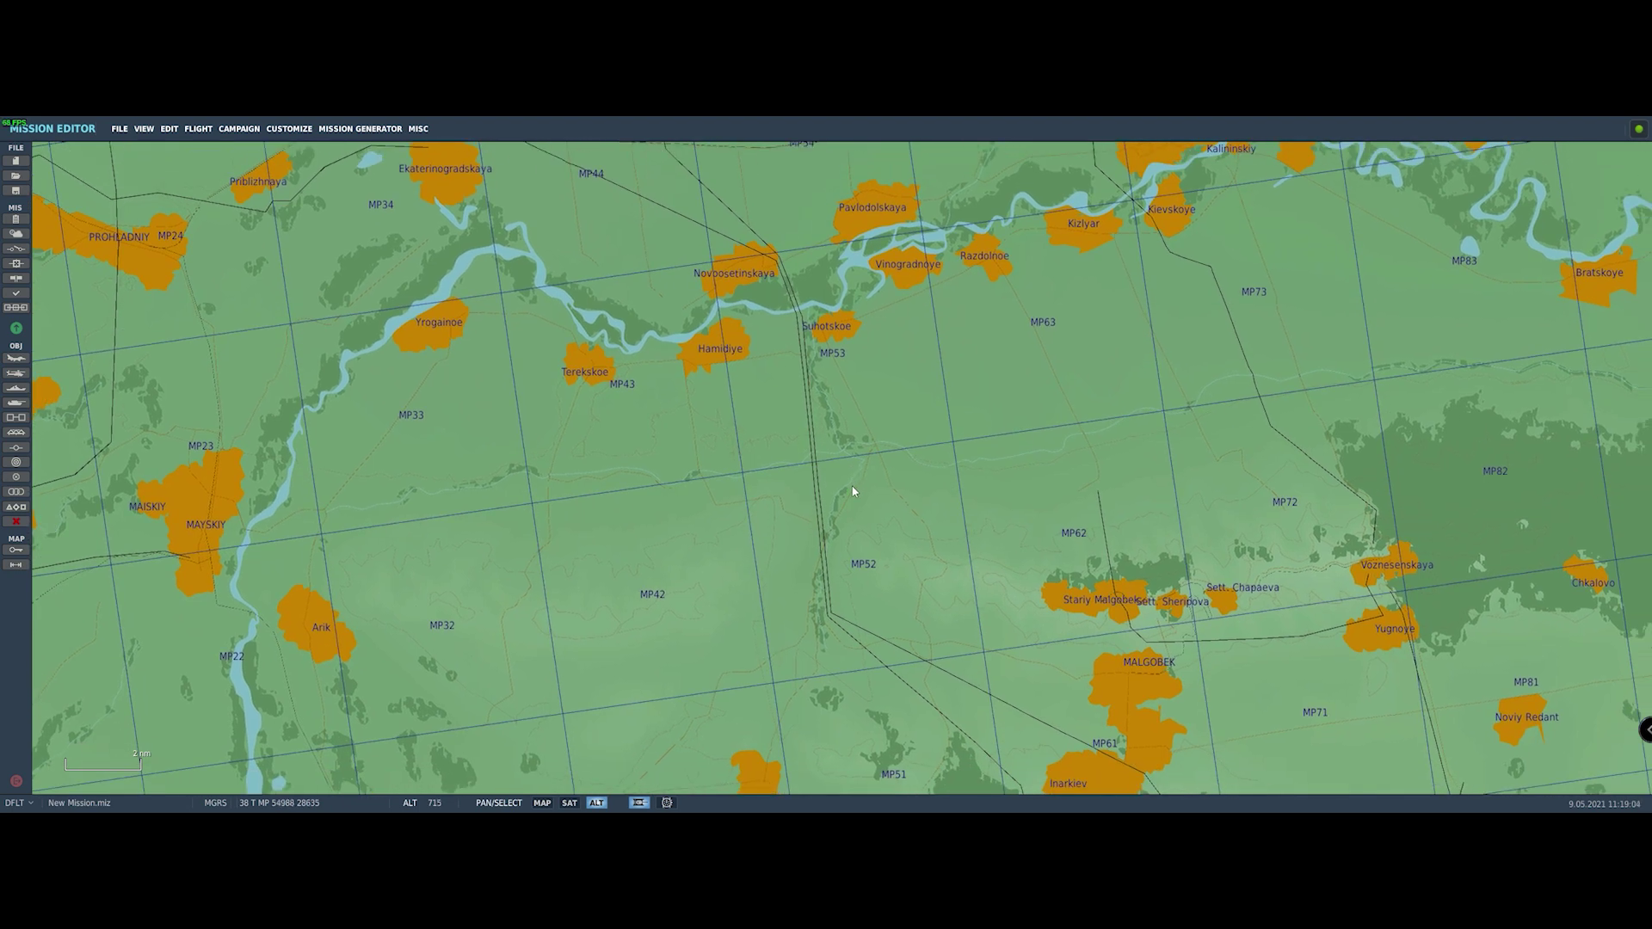
{"action": "left_click_drag", "start_coordinate": [926, 374], "coordinate": [999, 574]}
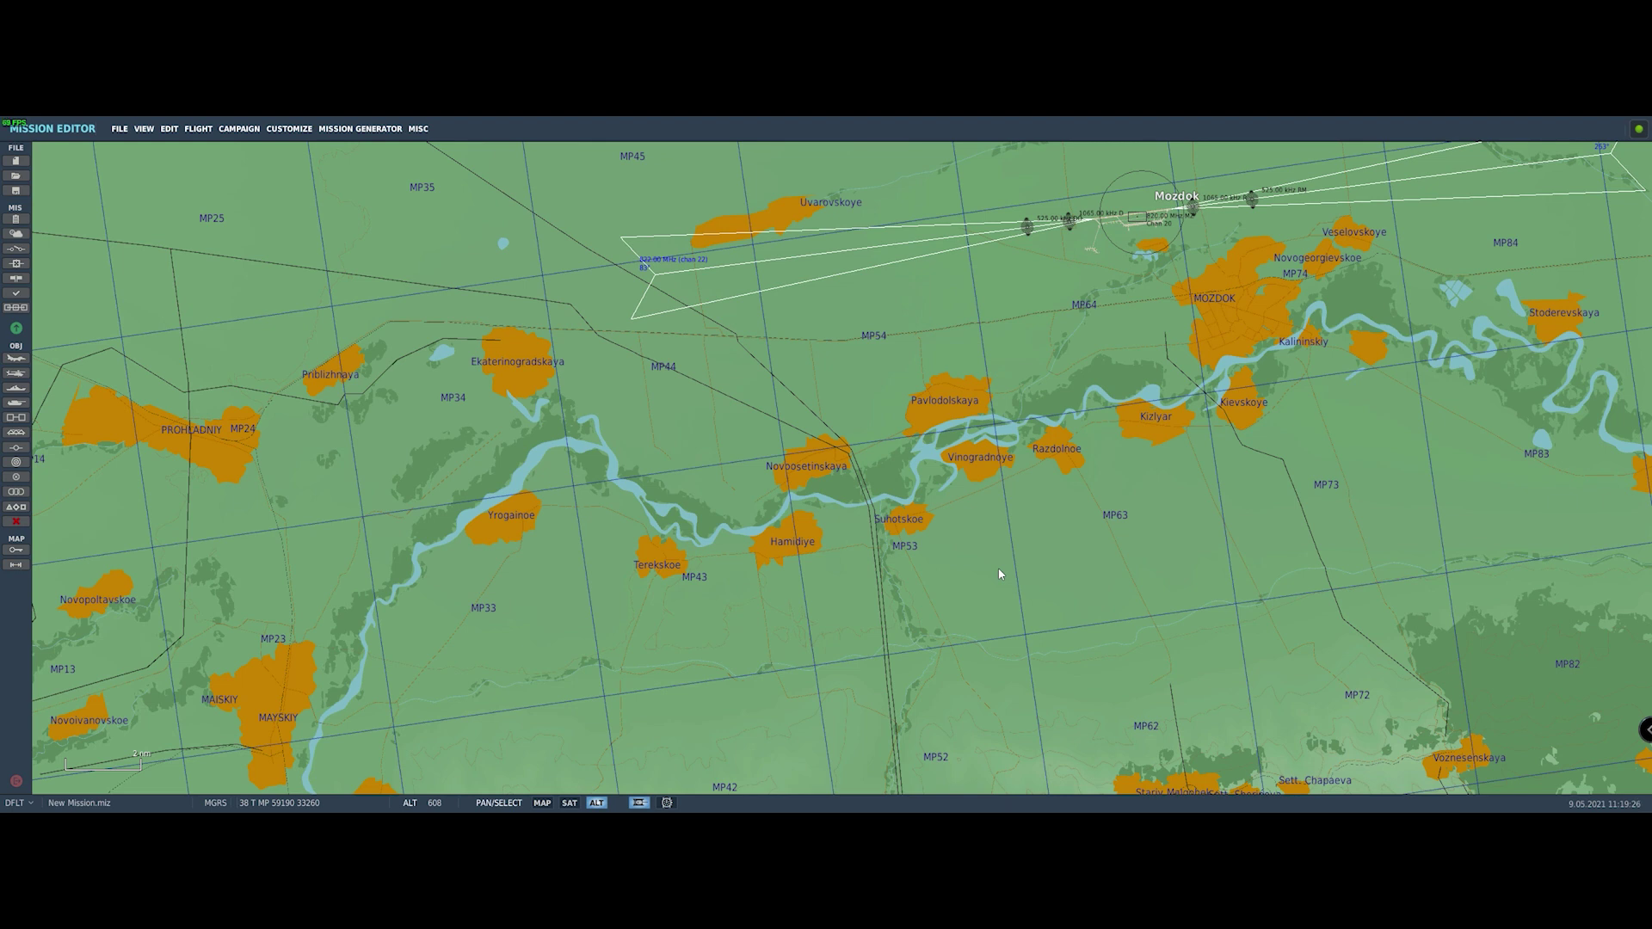
Step: Start a new airplane group at Mozdok airfield and set its country to Russia
{"action": "left_click_drag", "start_coordinate": [1179, 238], "coordinate": [1008, 456]}
{"action": "scroll", "coordinate": [1009, 456], "scroll_direction": "up", "scroll_amount": 1}
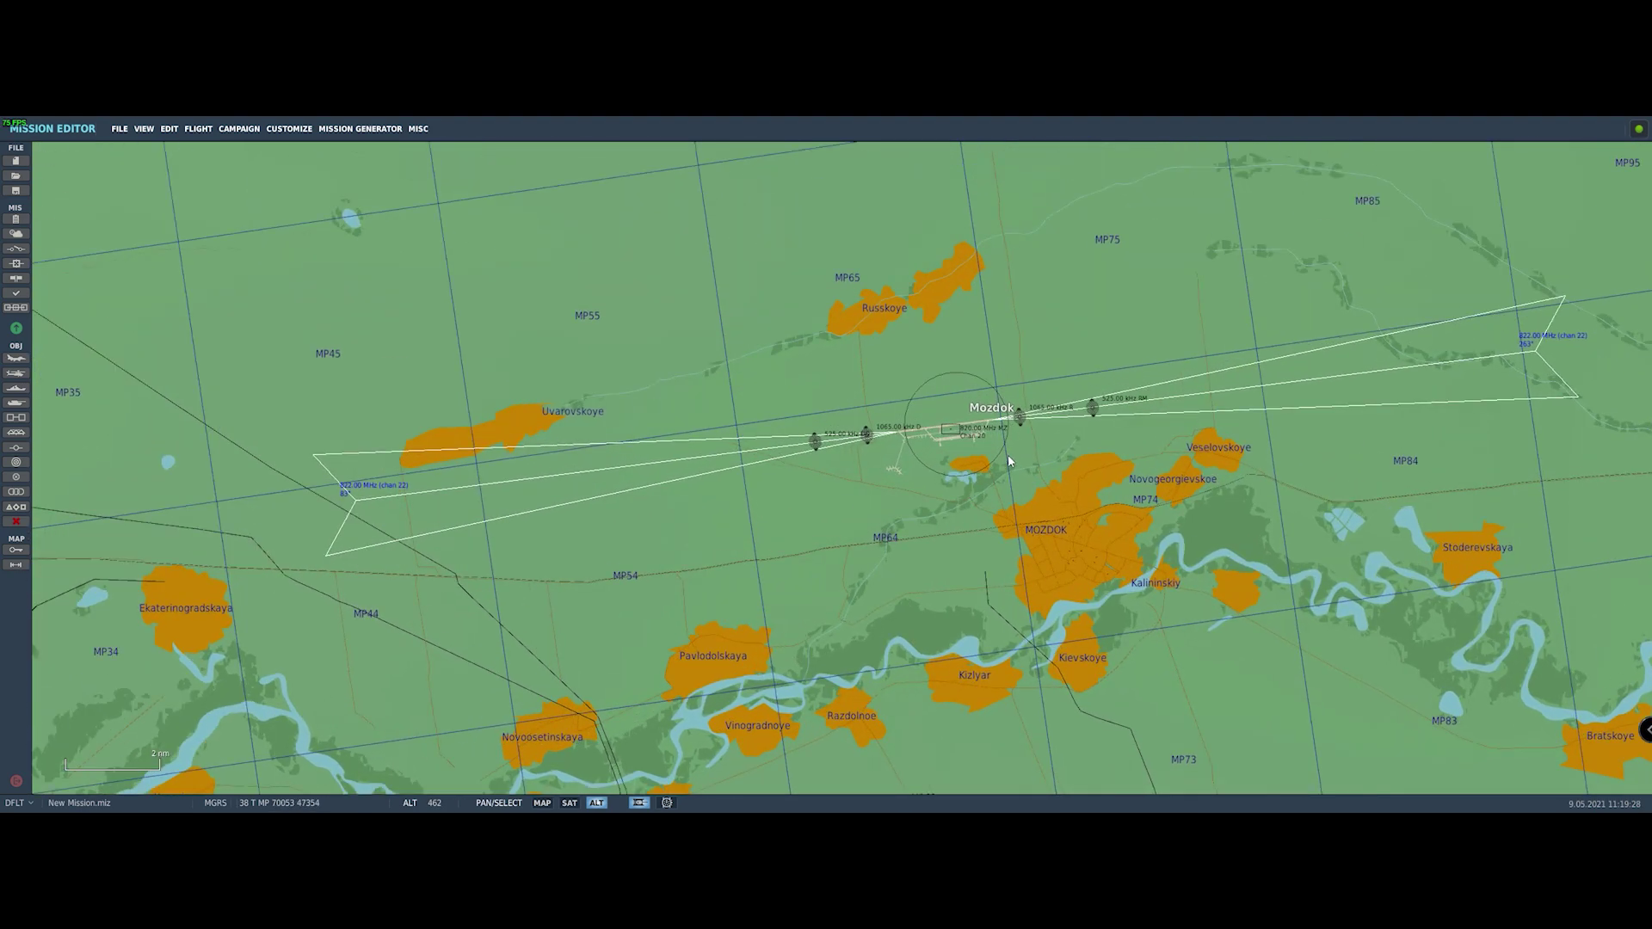
{"action": "scroll", "coordinate": [1009, 460], "scroll_direction": "up", "scroll_amount": 5}
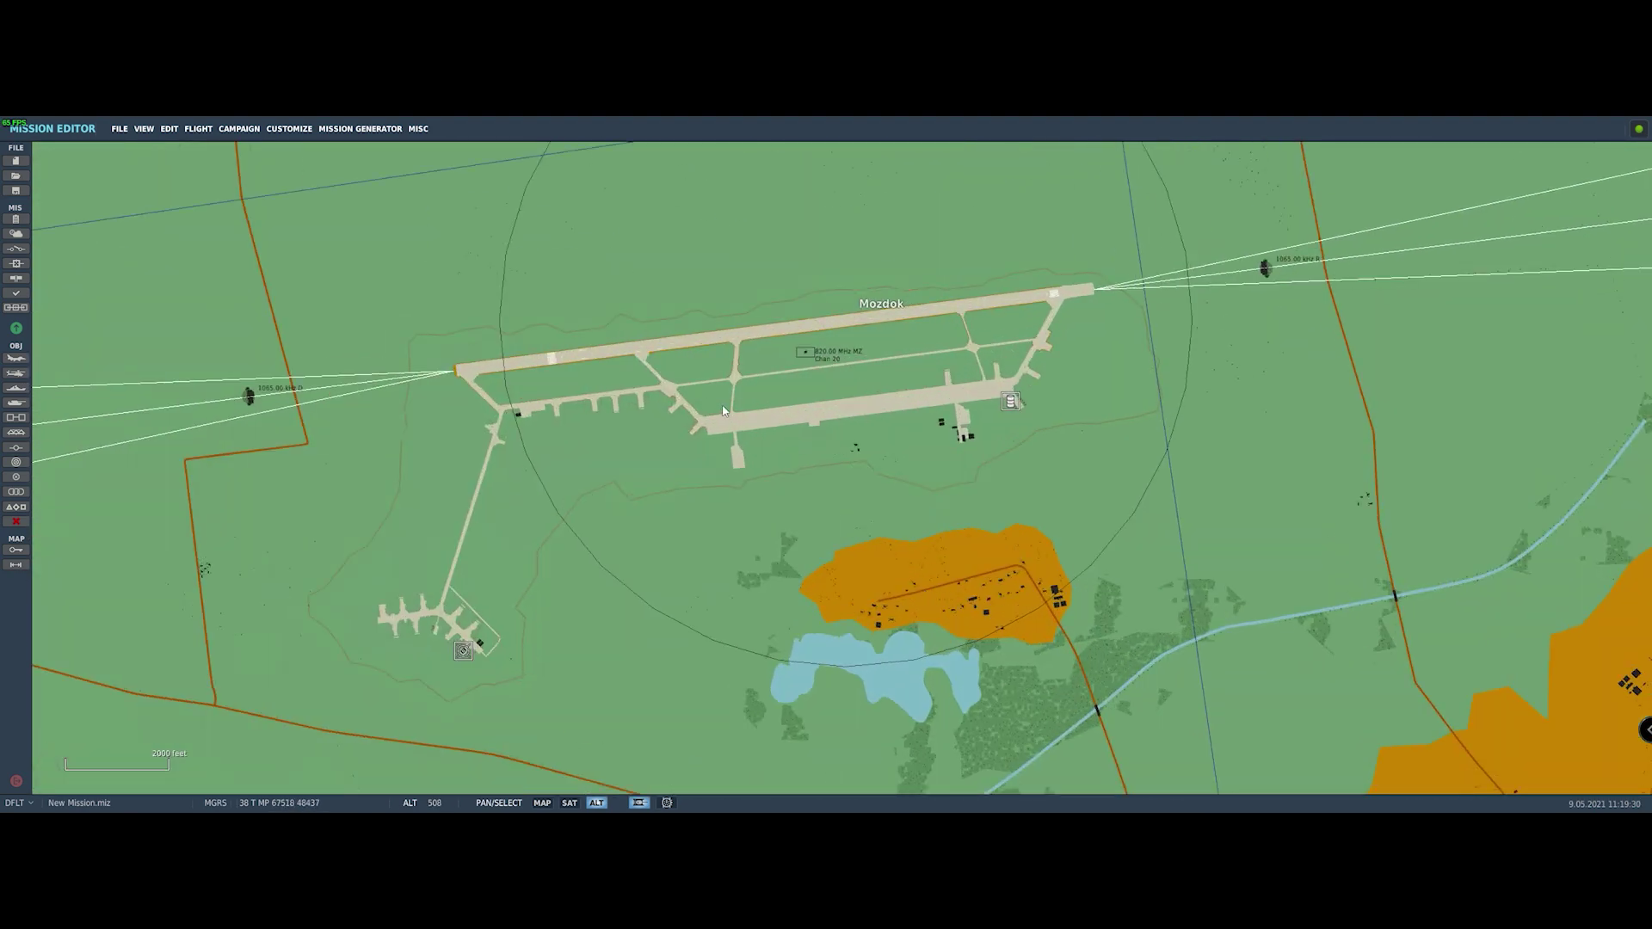
{"action": "left_click", "coordinate": [16, 358]}
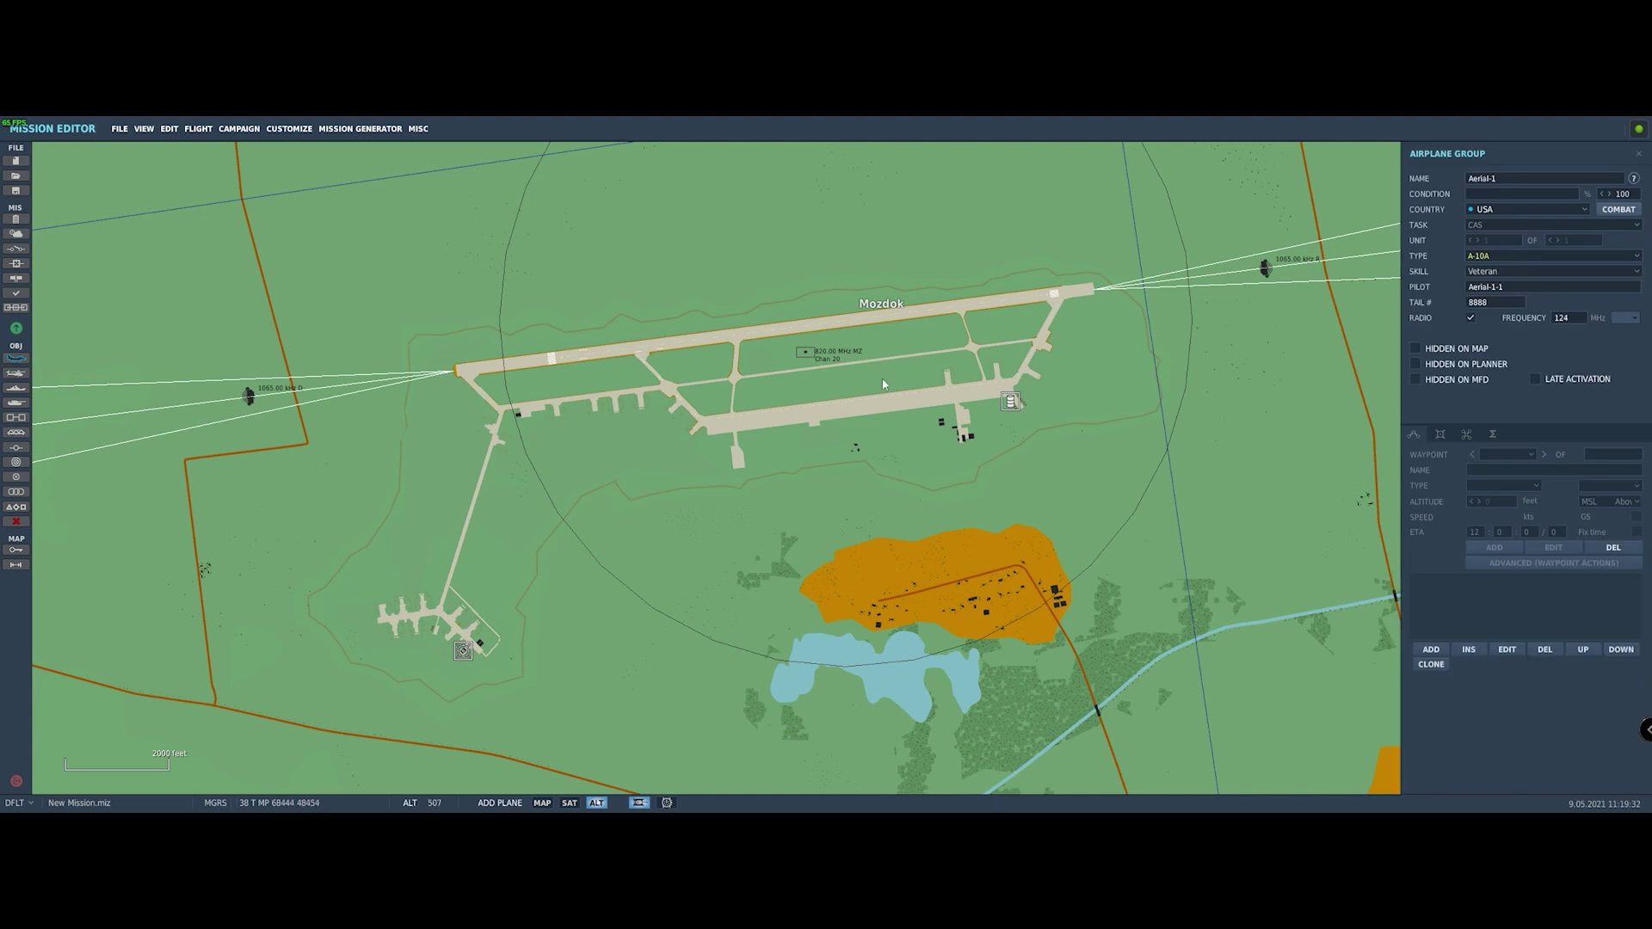
{"action": "left_click", "coordinate": [1482, 210]}
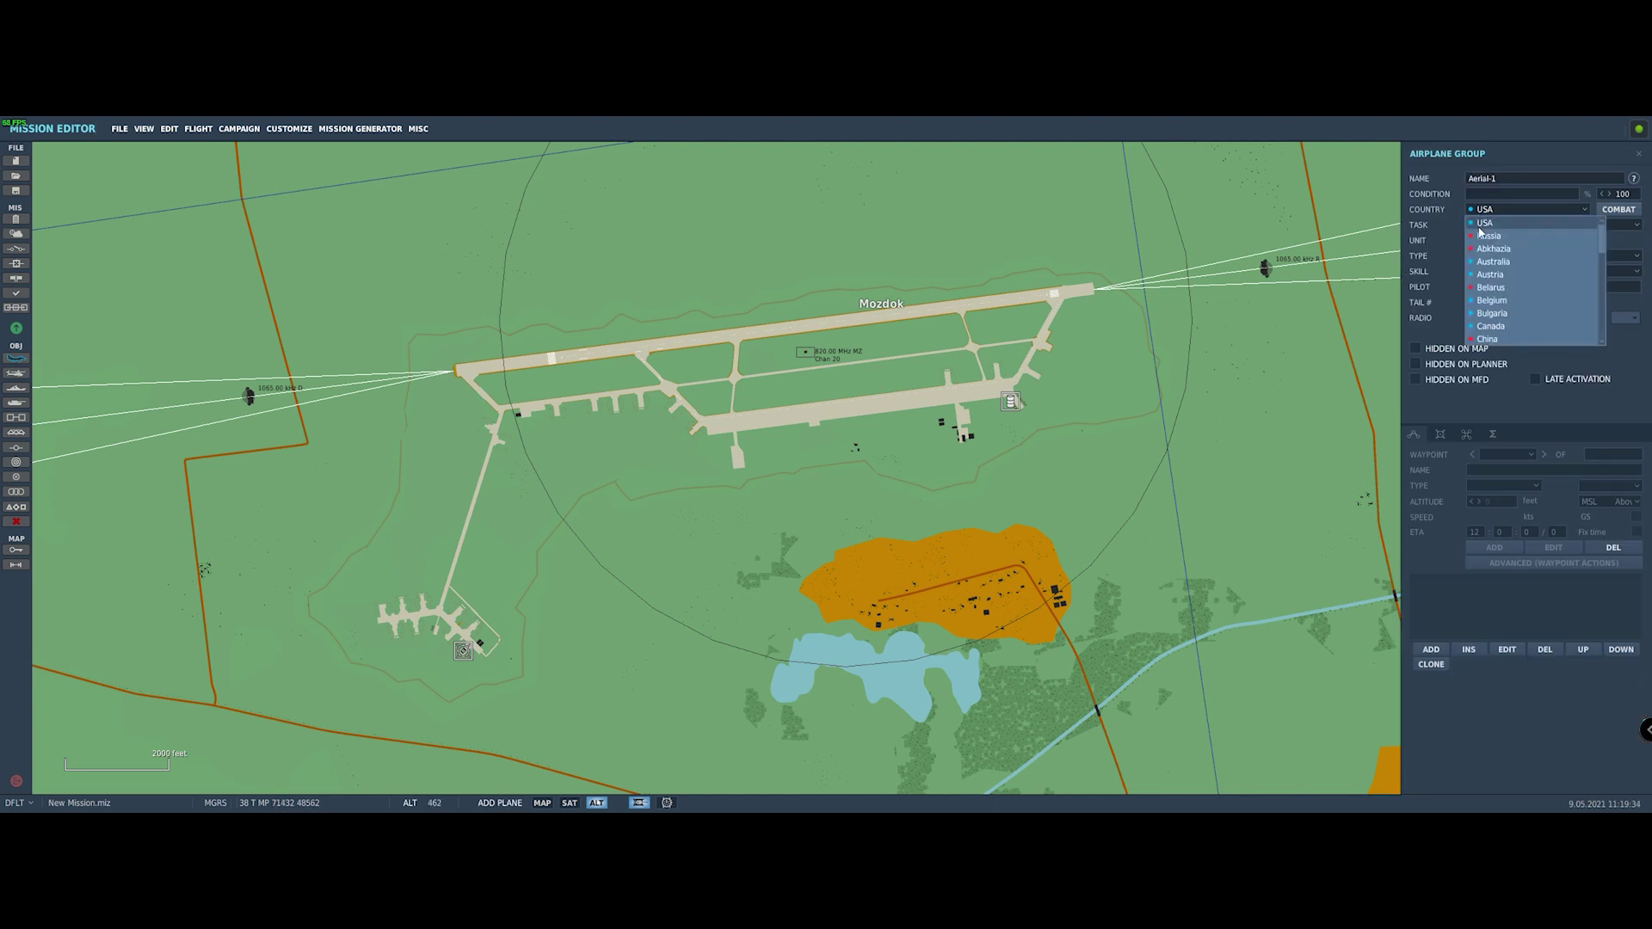
{"action": "scroll", "coordinate": [1481, 258], "scroll_direction": "down", "scroll_amount": 15}
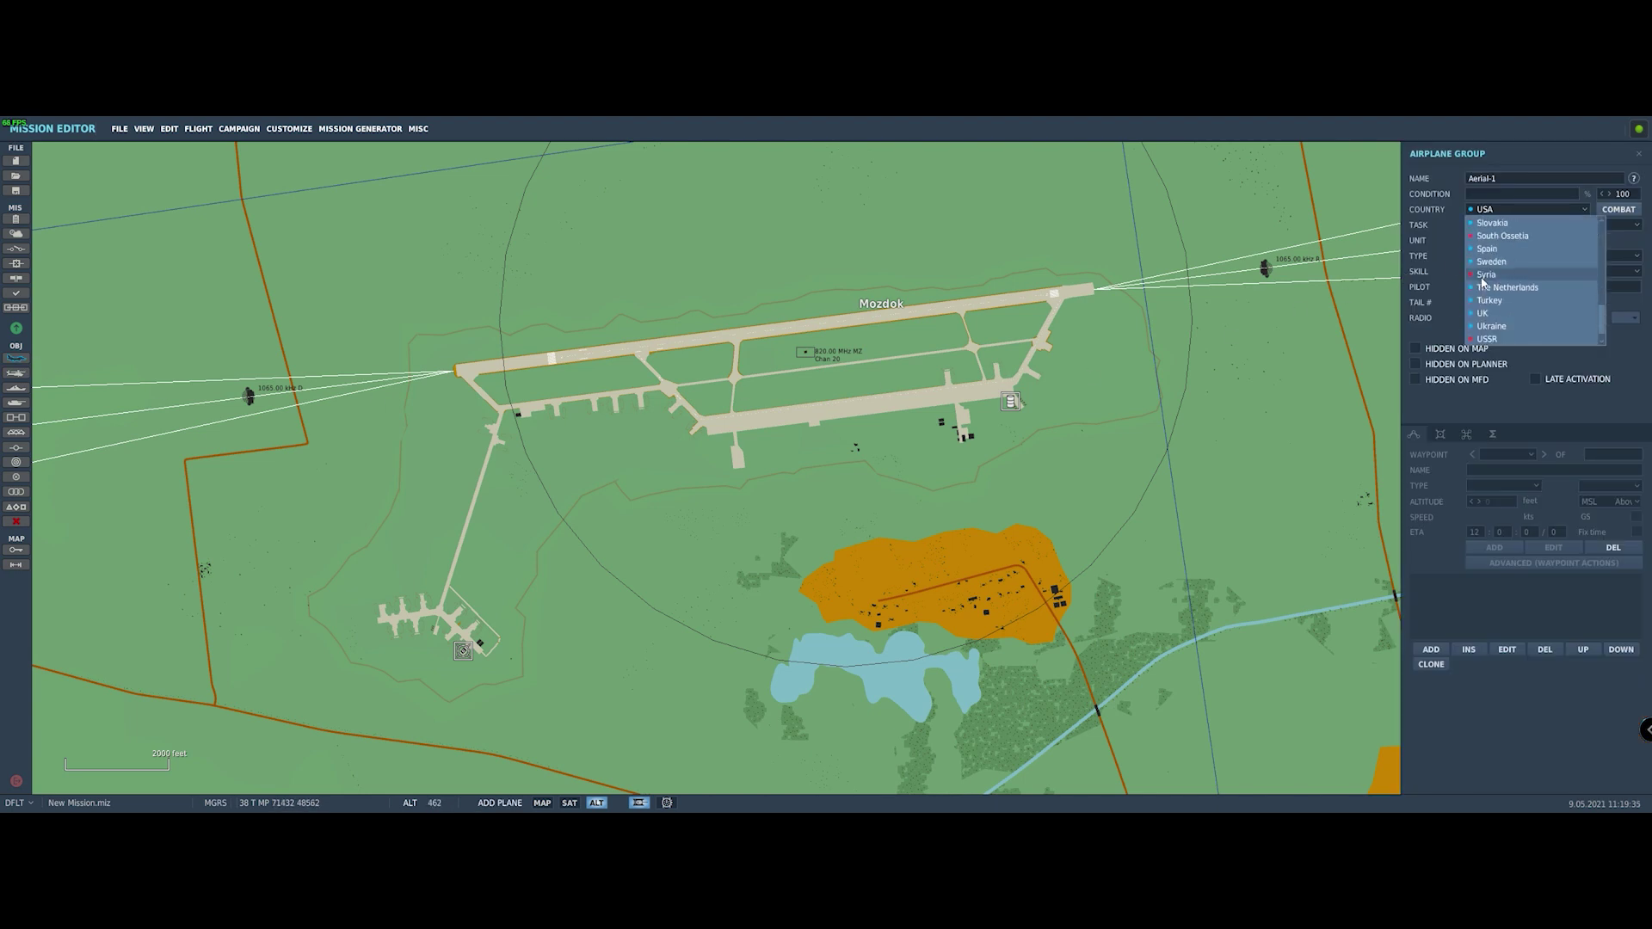
{"action": "scroll", "coordinate": [1482, 282], "scroll_direction": "down", "scroll_amount": 1}
{"action": "scroll", "coordinate": [1482, 276], "scroll_direction": "up", "scroll_amount": 16}
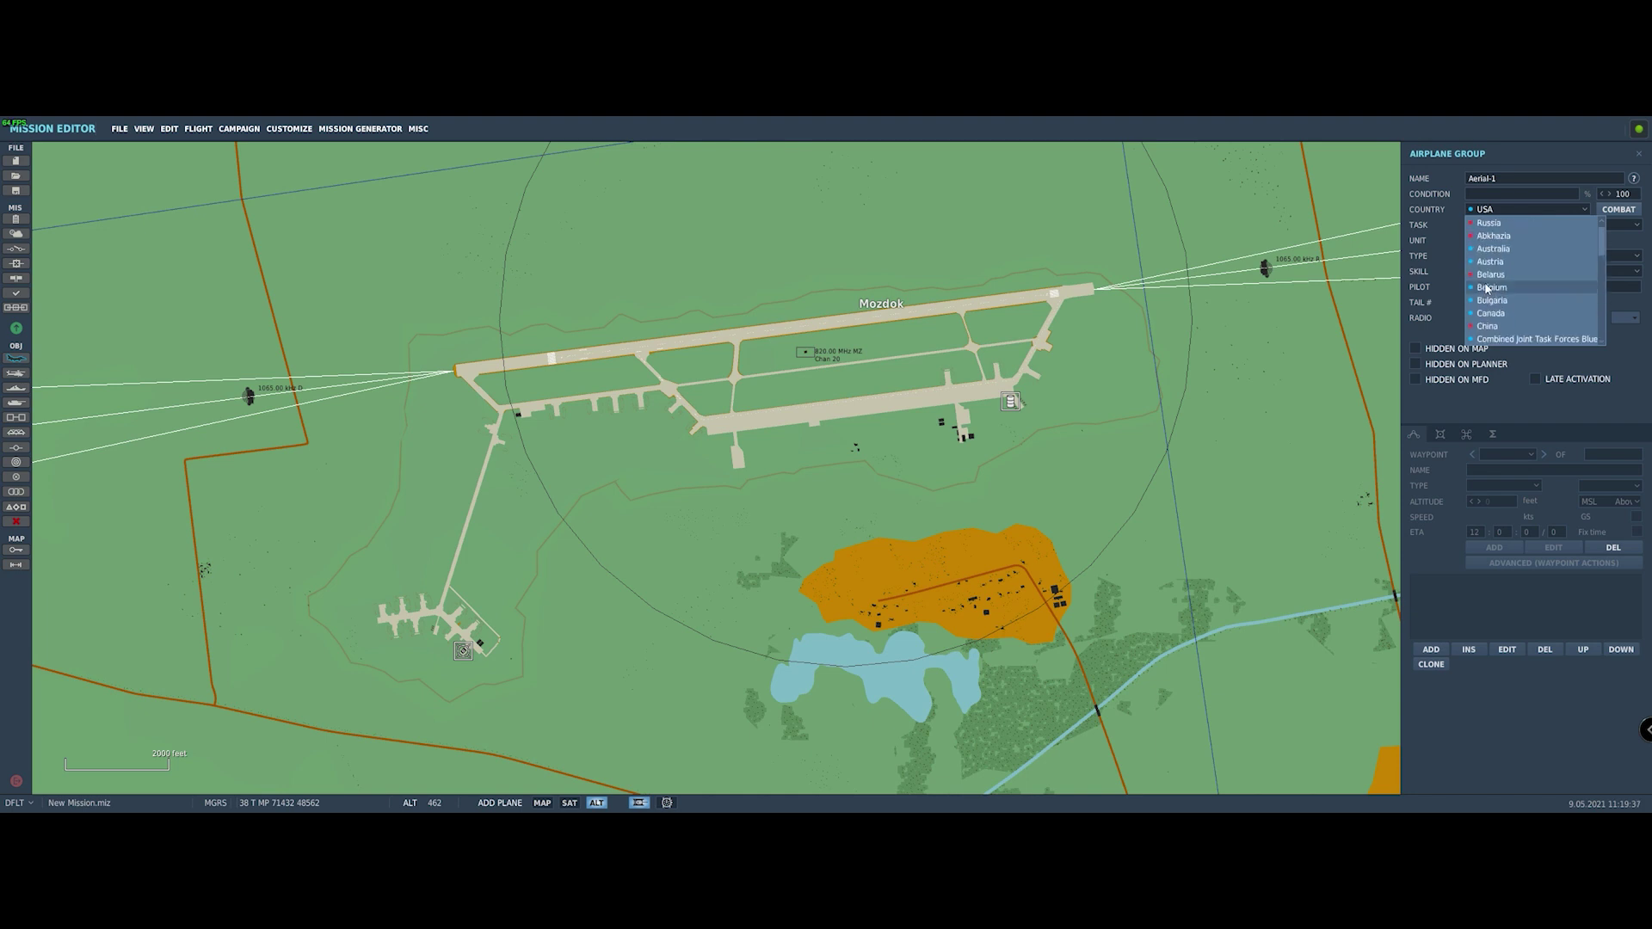
{"action": "left_click", "coordinate": [1484, 241]}
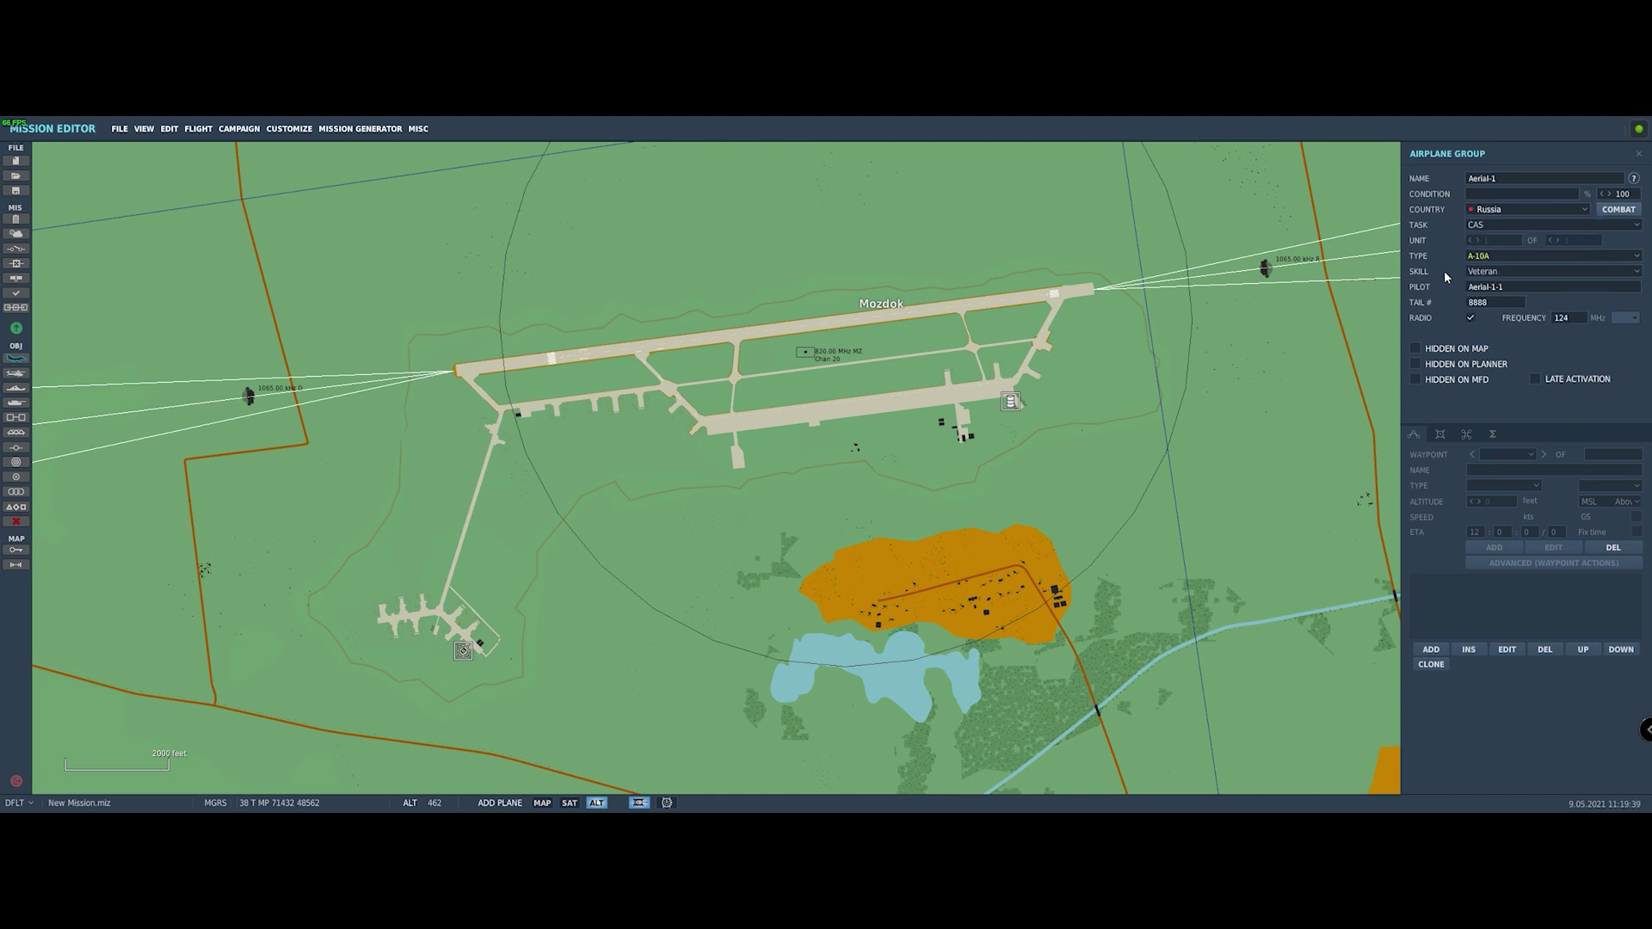
Step: Set the aircraft type to Su-25T and place the group at Mozdok's parking spot 25
{"action": "left_click", "coordinate": [1501, 256]}
{"action": "scroll", "coordinate": [1499, 321], "scroll_direction": "down", "scroll_amount": 20}
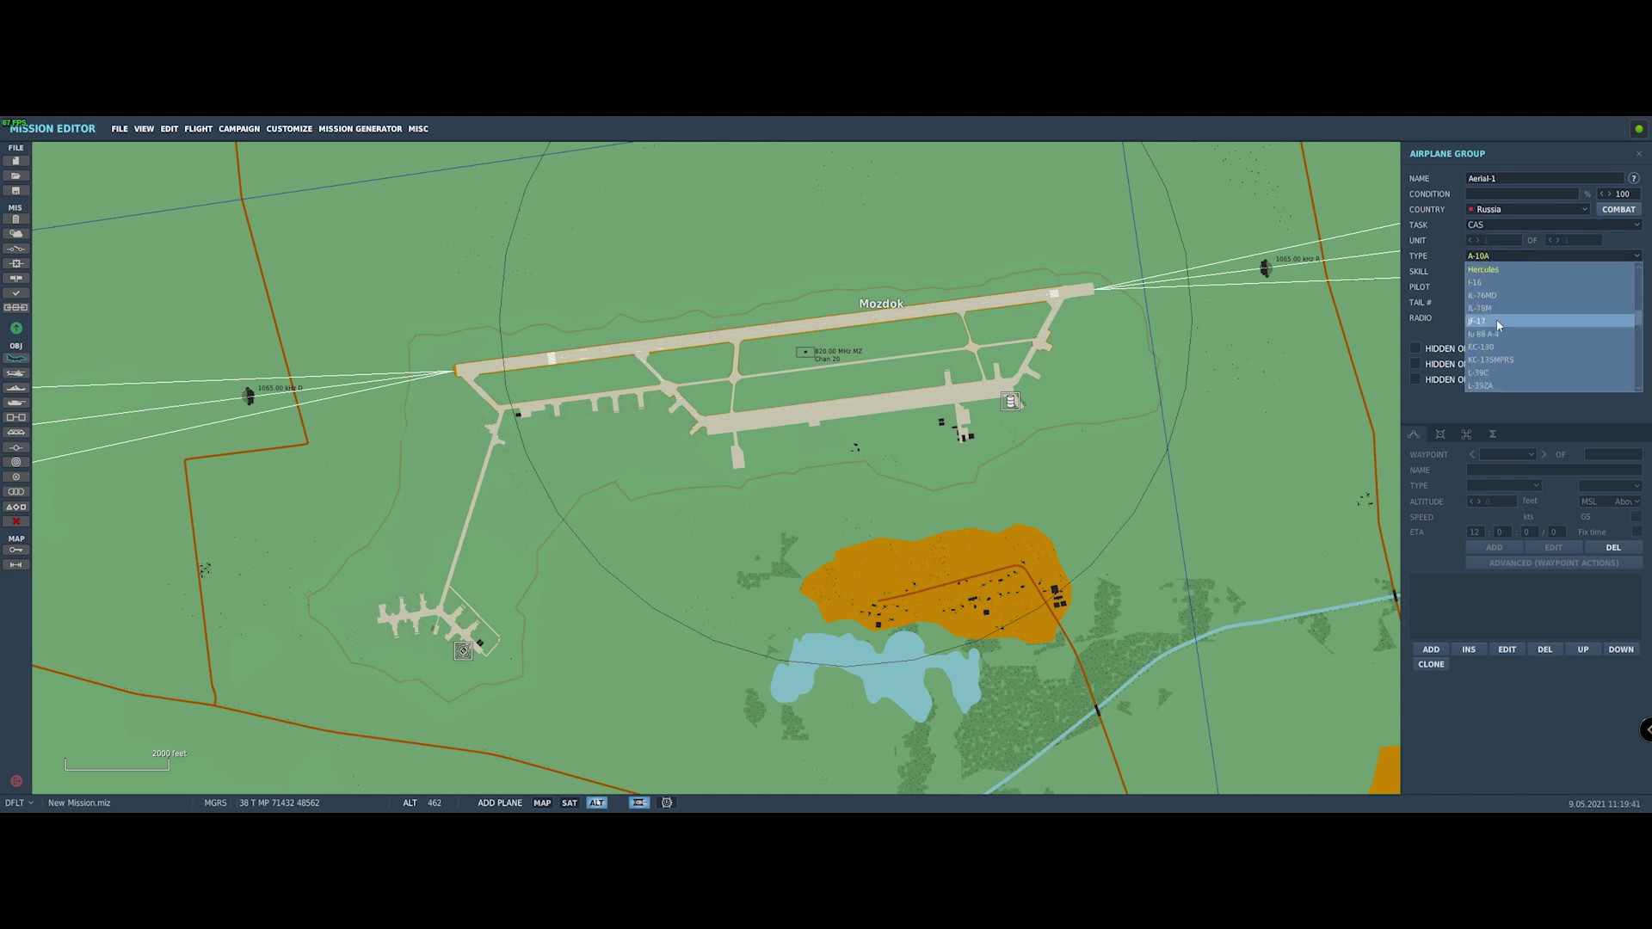
{"action": "scroll", "coordinate": [1498, 323], "scroll_direction": "down", "scroll_amount": 6}
{"action": "left_click", "coordinate": [1489, 373]}
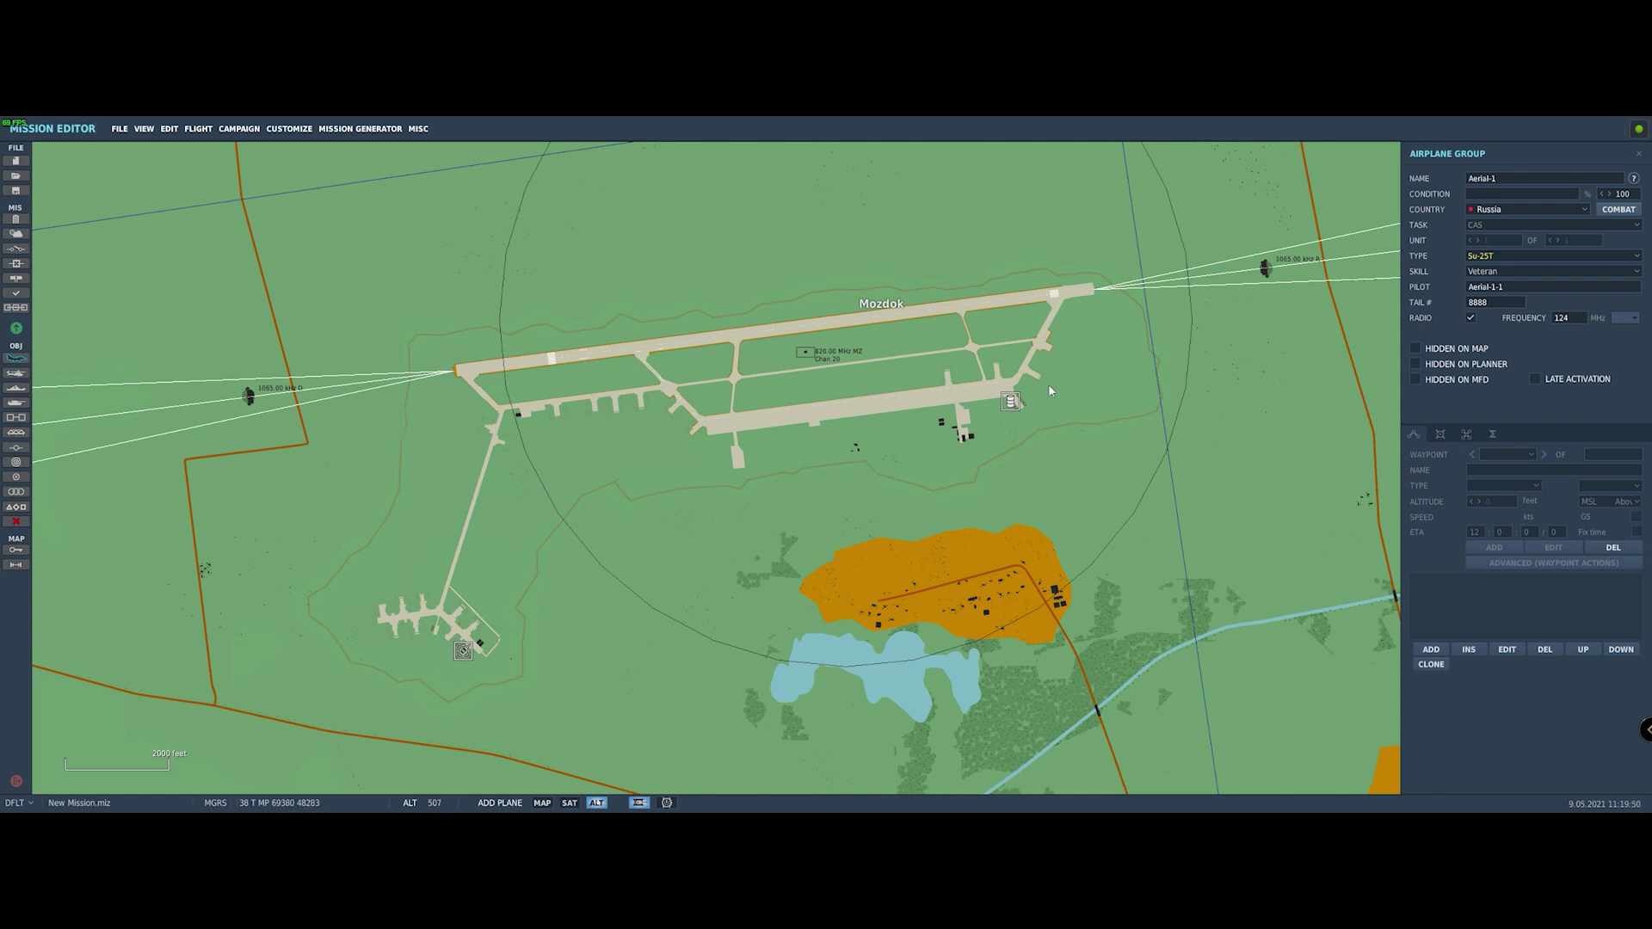
{"action": "scroll", "coordinate": [1045, 379], "scroll_direction": "up", "scroll_amount": 5}
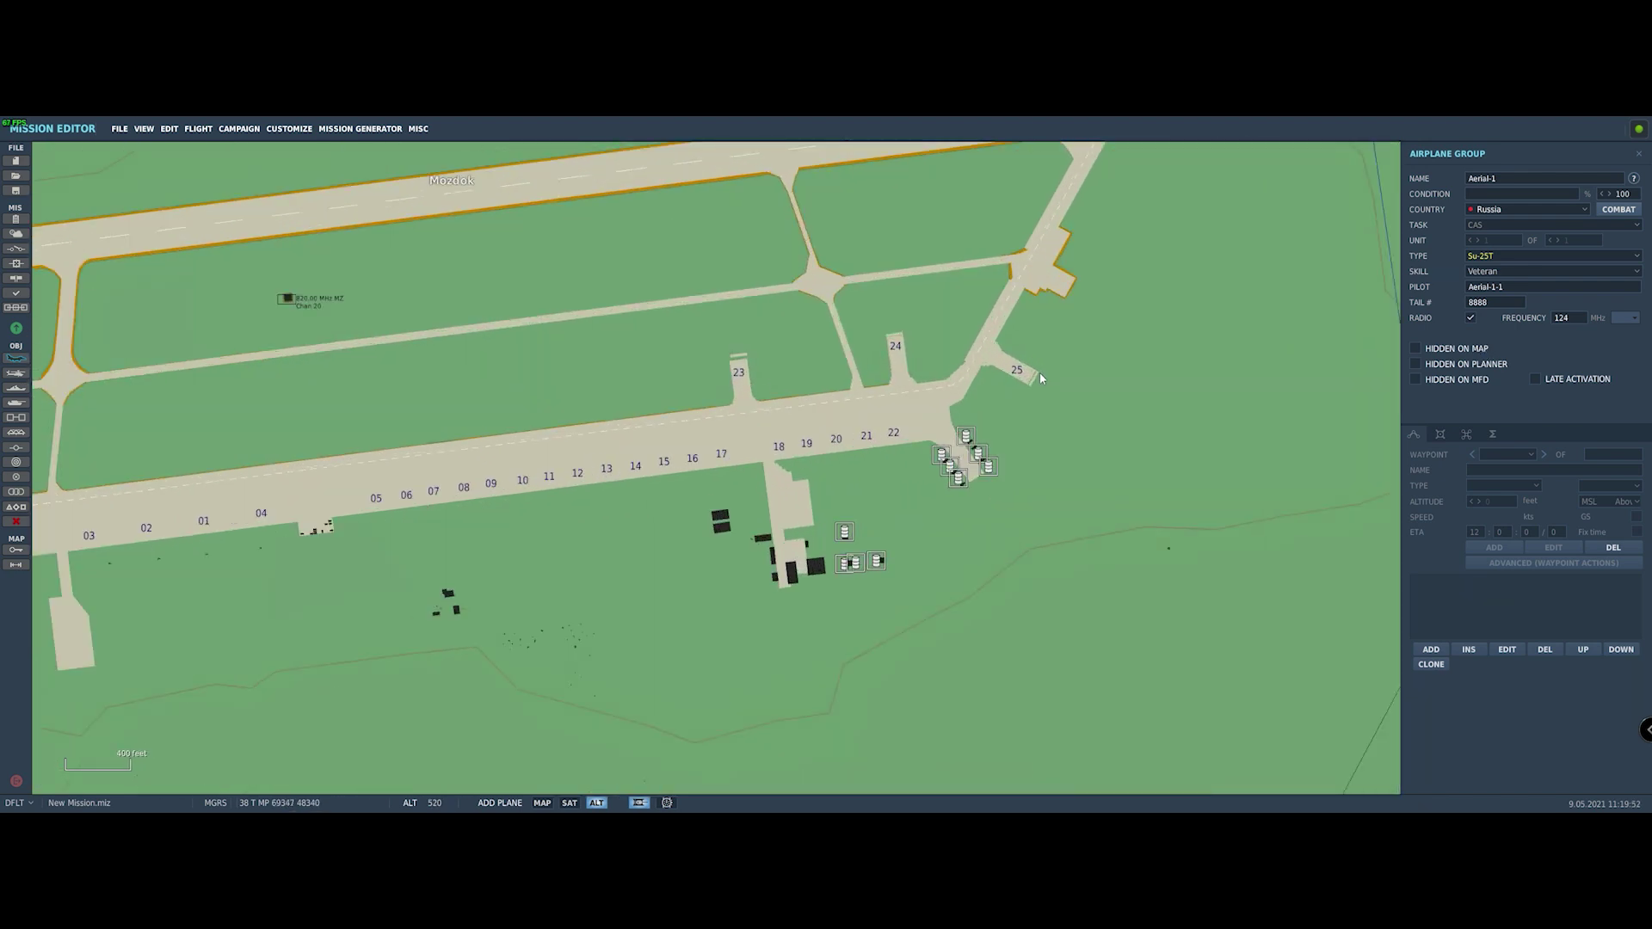
{"action": "left_click", "coordinate": [1006, 371]}
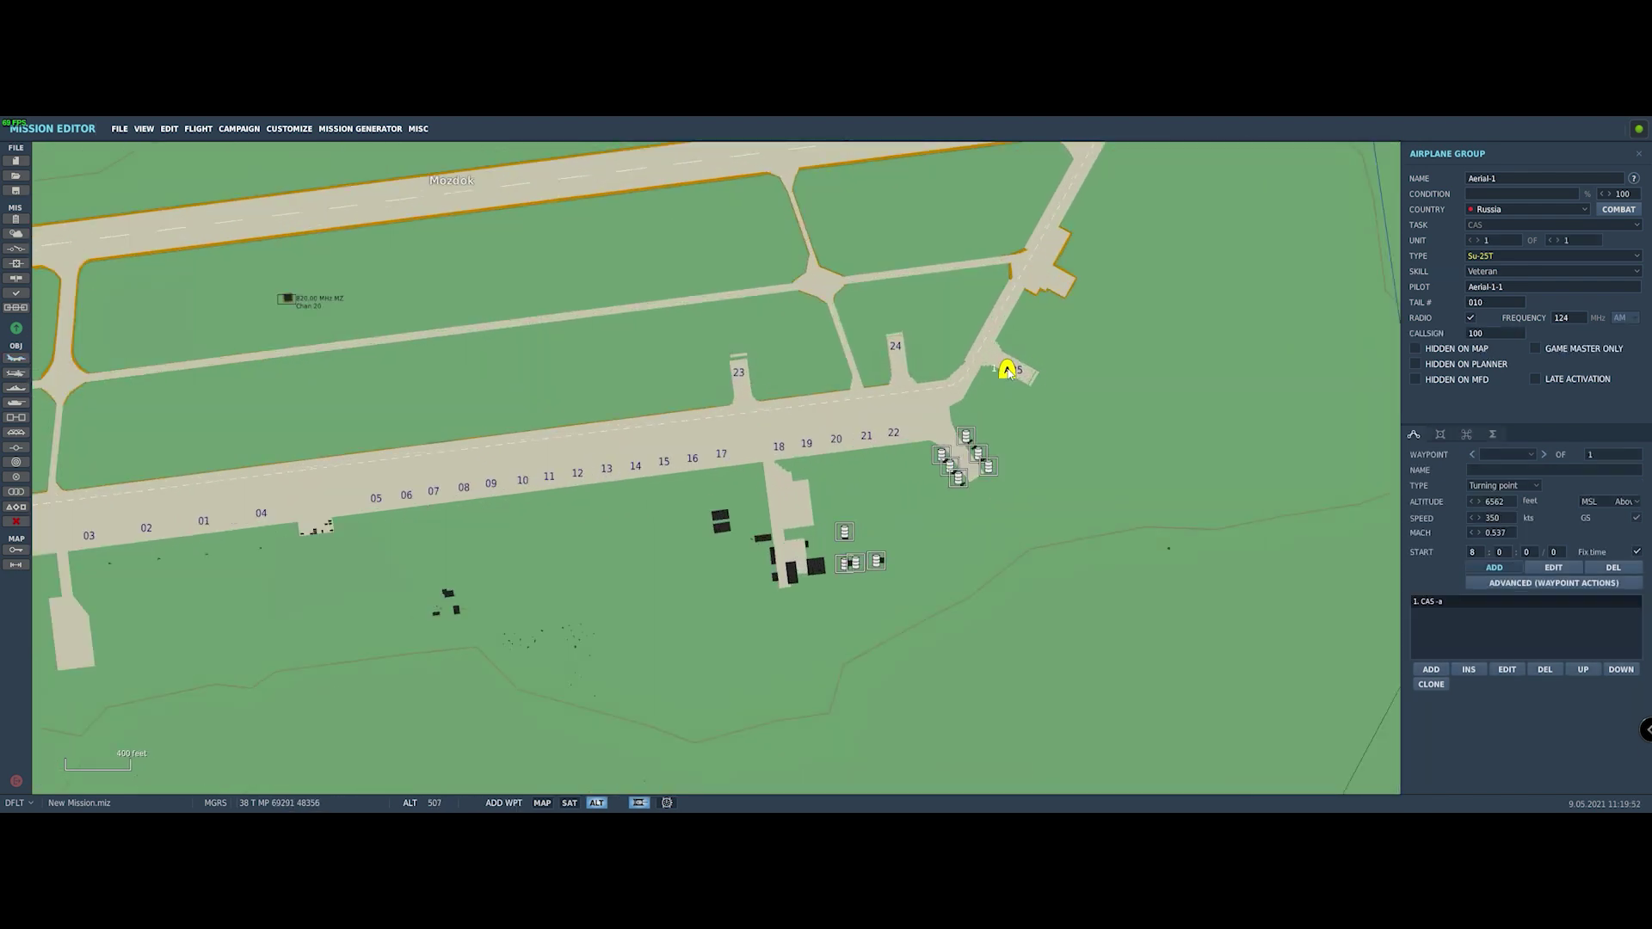
Step: Set the group's first waypoint type to Takeoff from parking hot and the aircraft's skill to Player
{"action": "left_click", "coordinate": [1503, 488]}
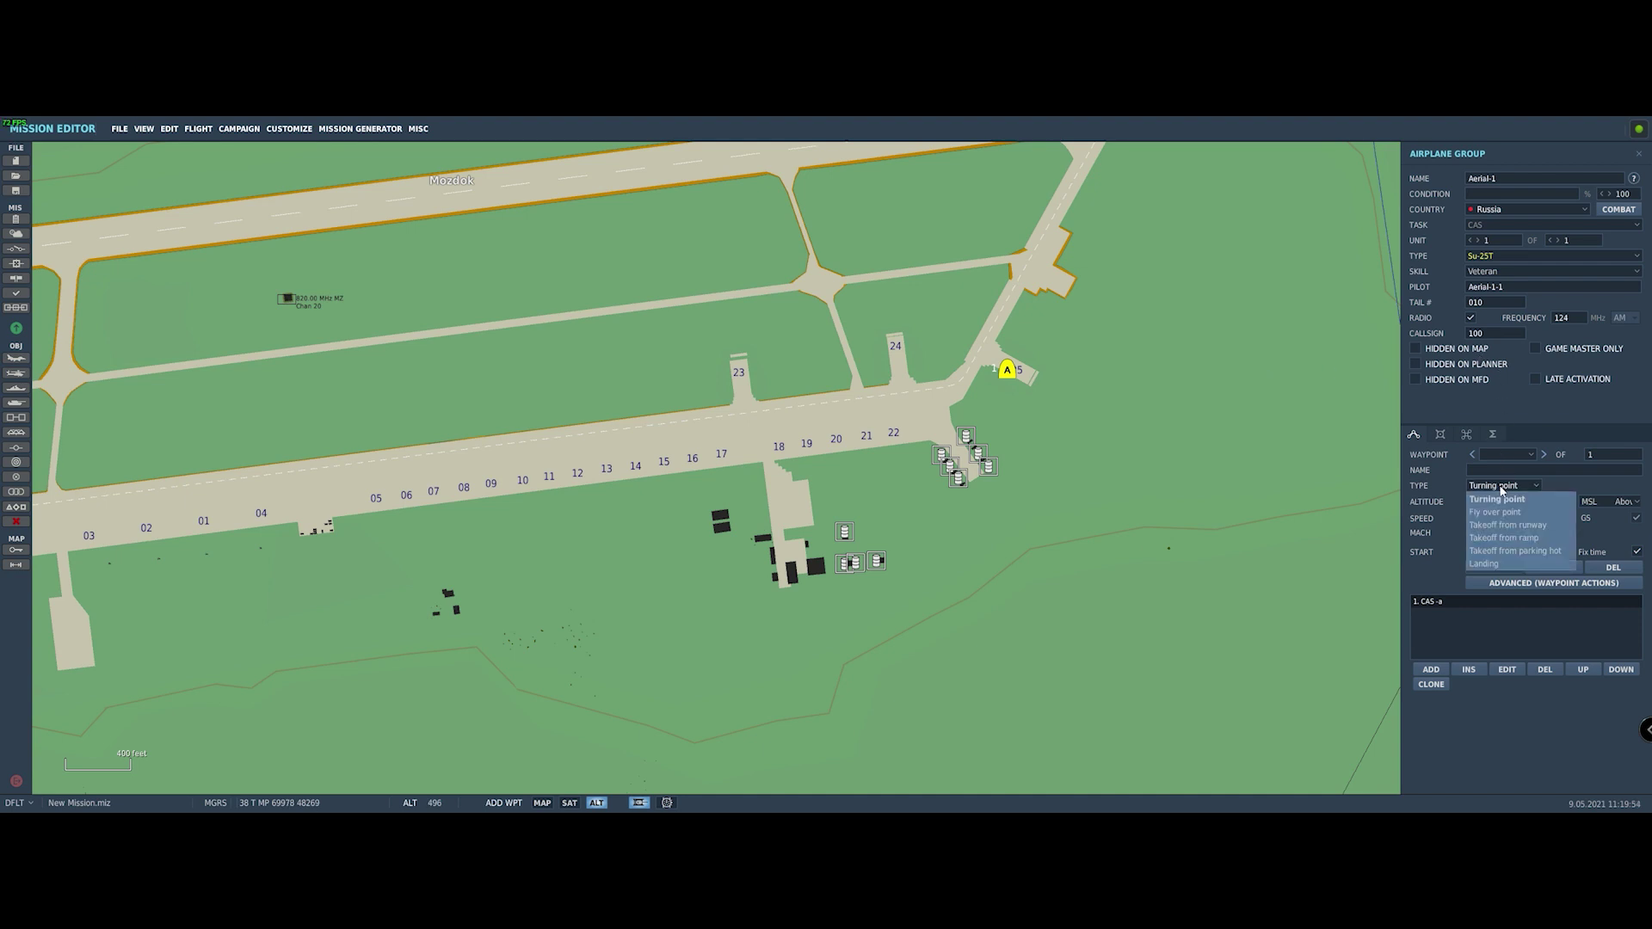
{"action": "left_click", "coordinate": [1505, 552]}
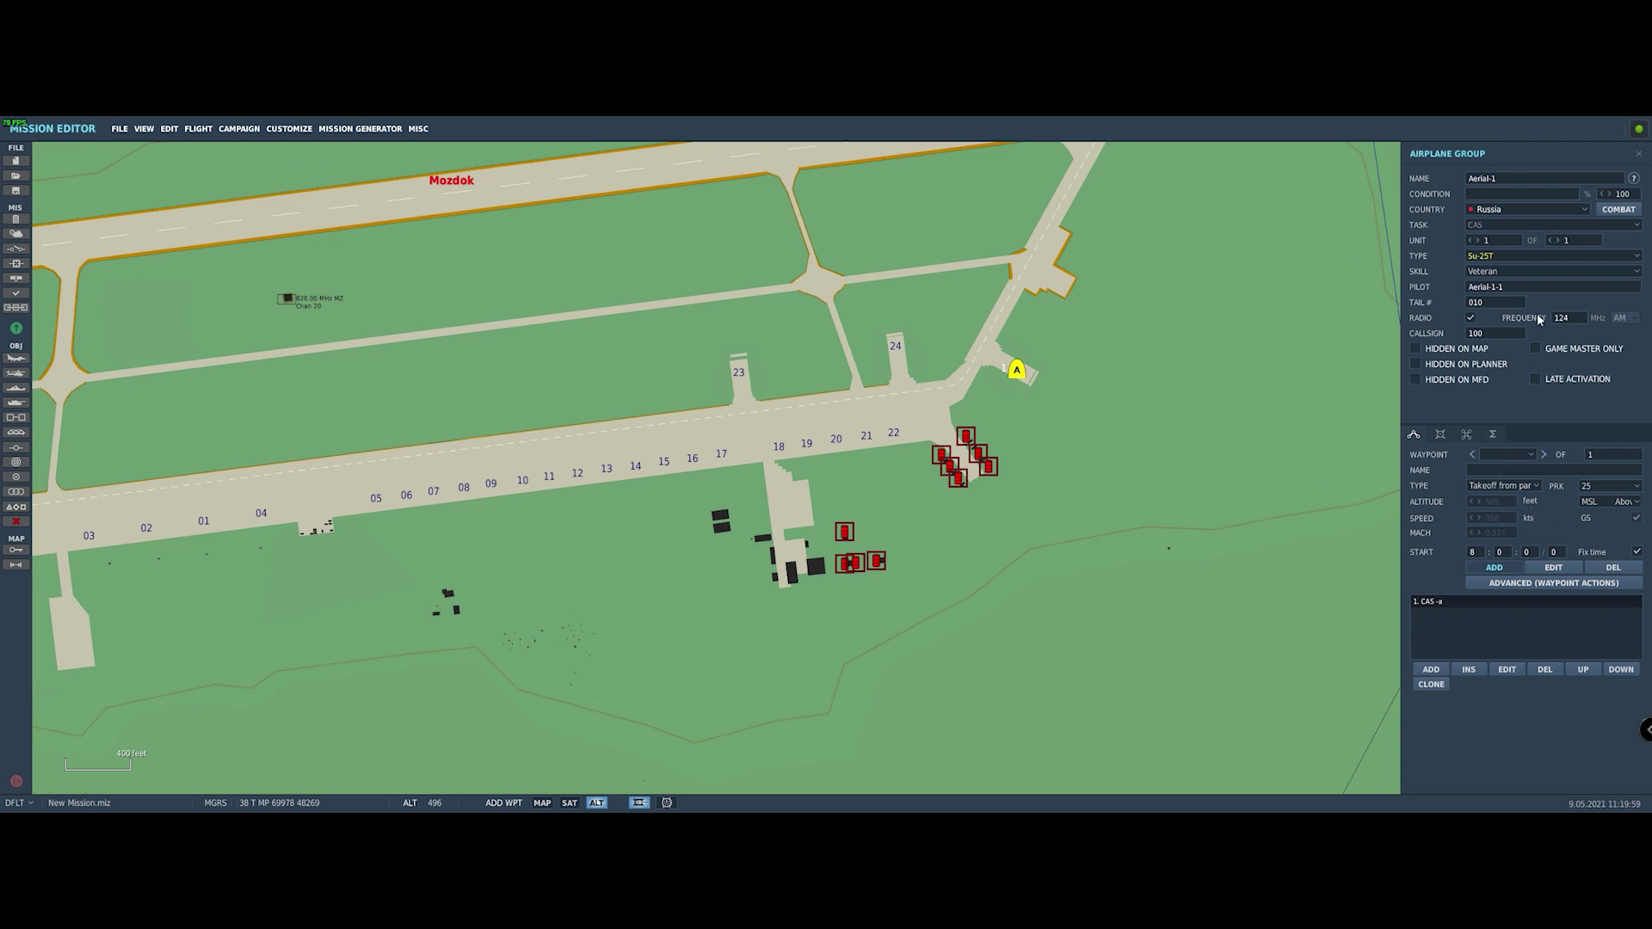
{"action": "left_click", "coordinate": [1499, 270]}
{"action": "left_click", "coordinate": [1481, 363]}
Step: Examine the terrain from Mozdok airfield south to Malgobek and the settlements north and east of it
{"action": "scroll", "coordinate": [1268, 385], "scroll_direction": "down", "scroll_amount": 5}
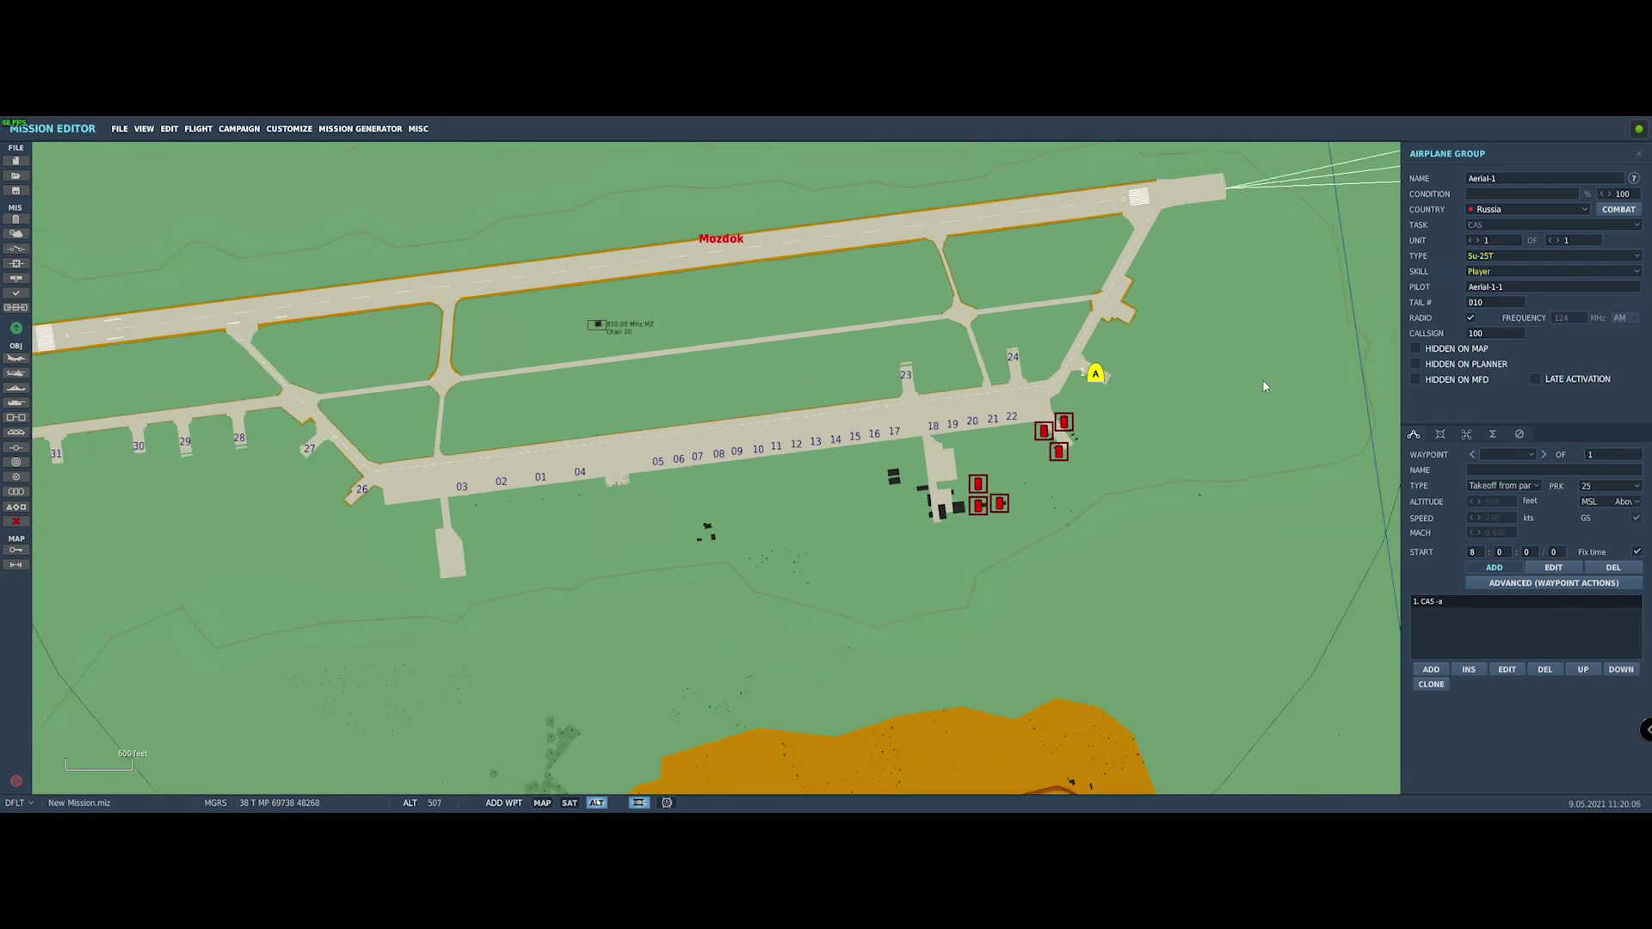
{"action": "scroll", "coordinate": [1263, 387], "scroll_direction": "down", "scroll_amount": 3}
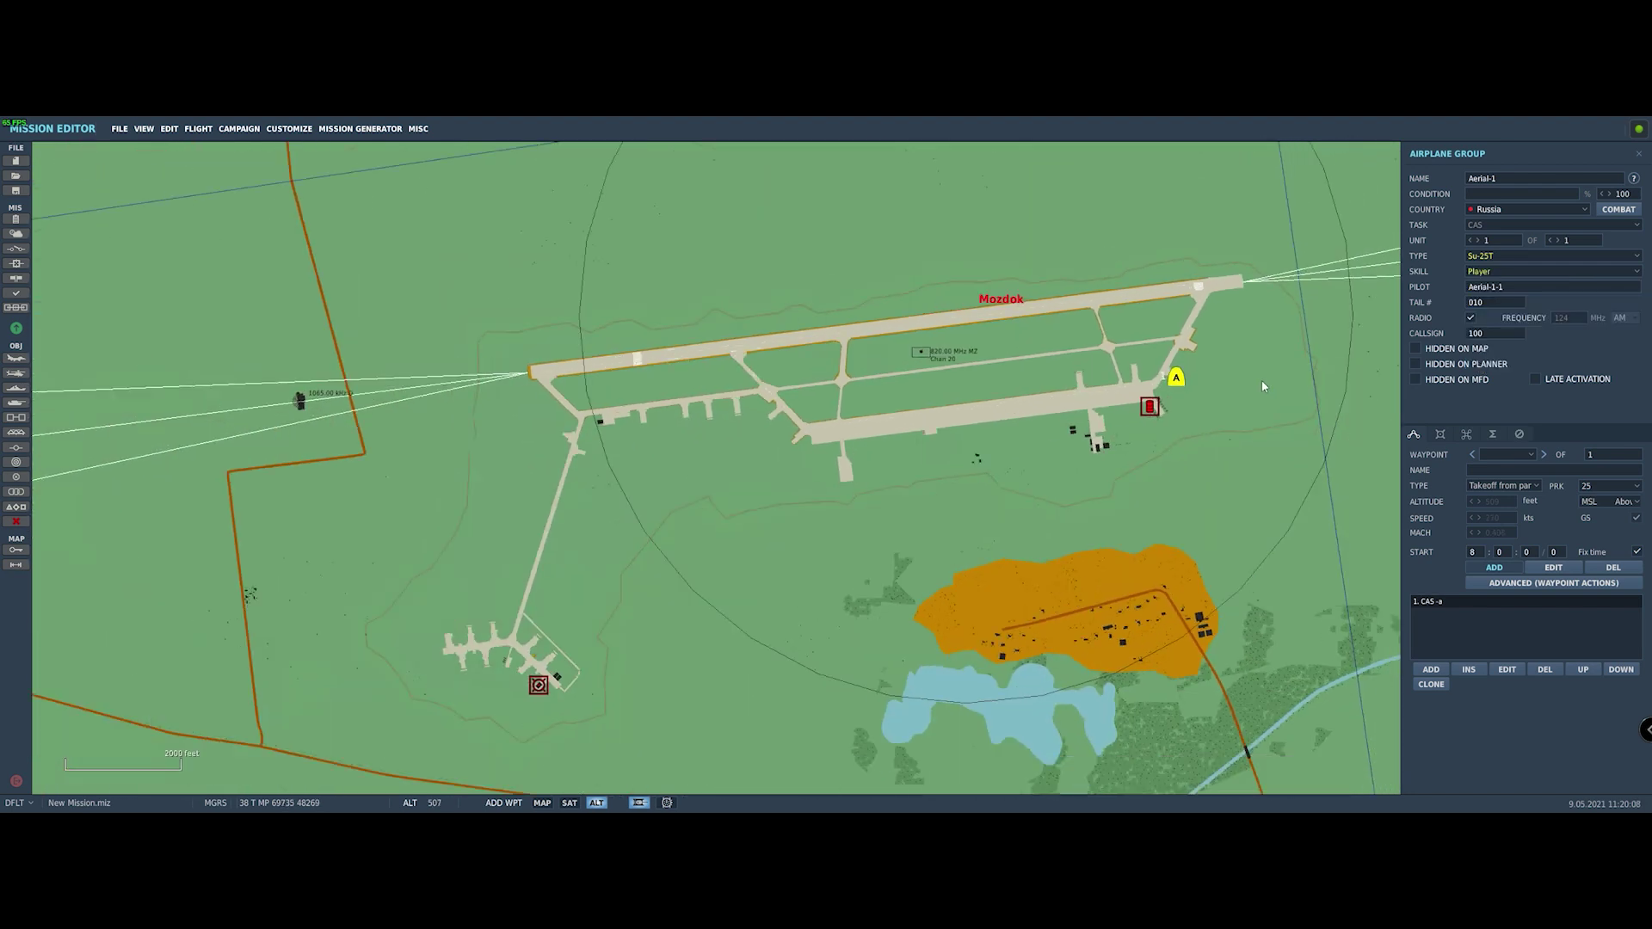
{"action": "scroll", "coordinate": [1263, 387], "scroll_direction": "down", "scroll_amount": 3}
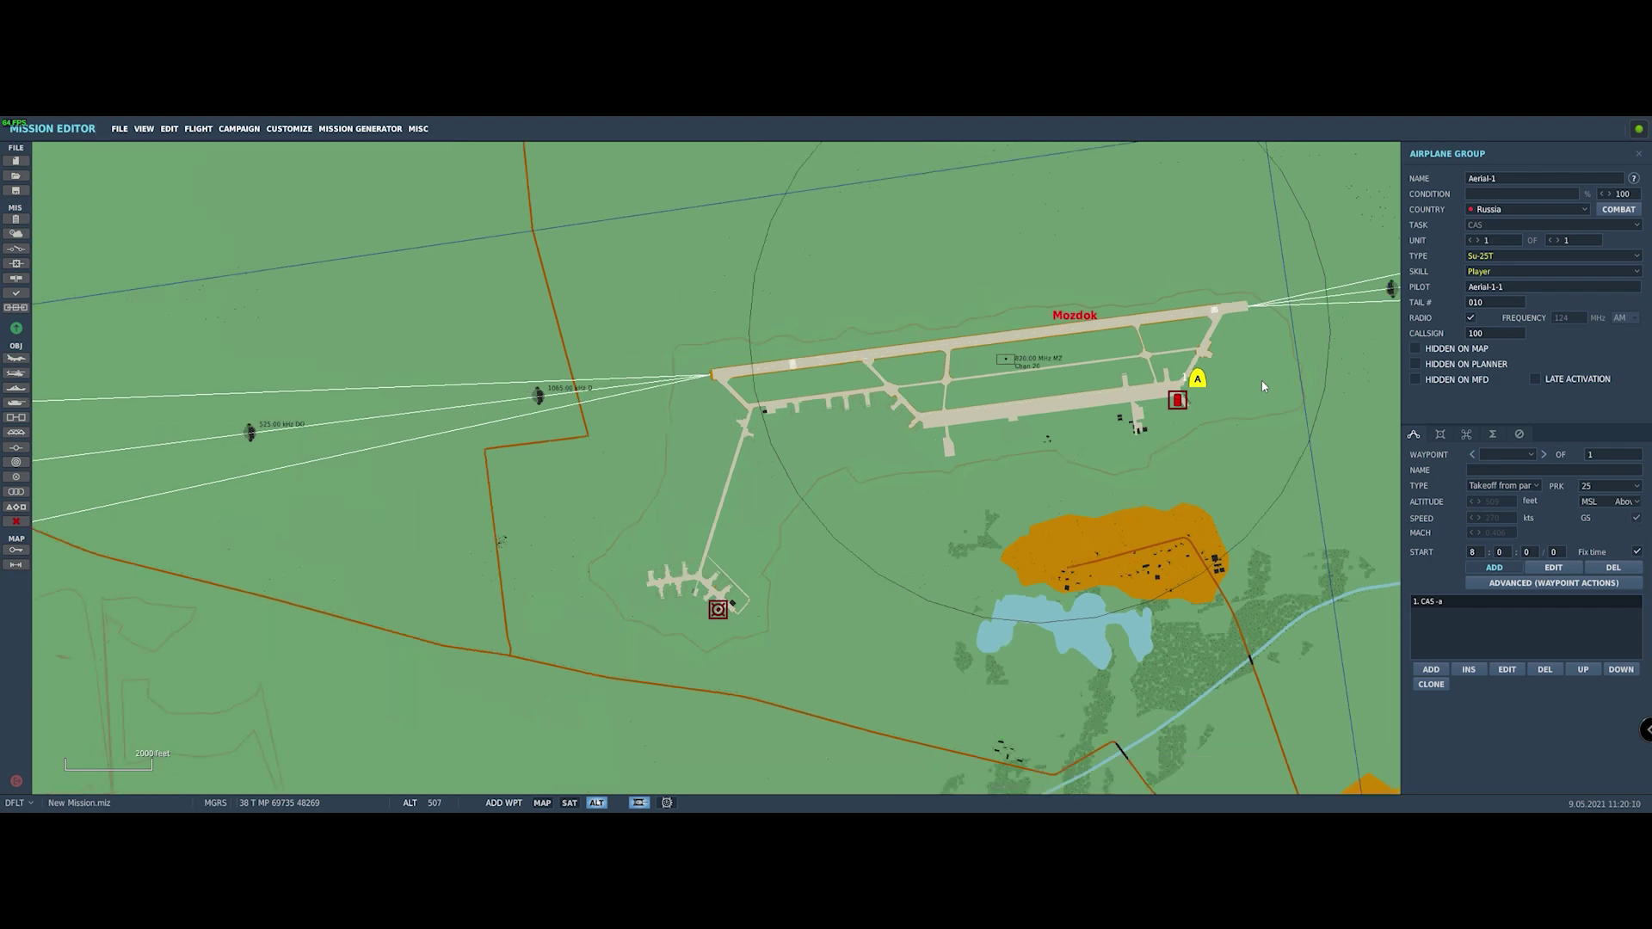
{"action": "right_click_drag", "start_coordinate": [1234, 513], "coordinate": [1167, 288]}
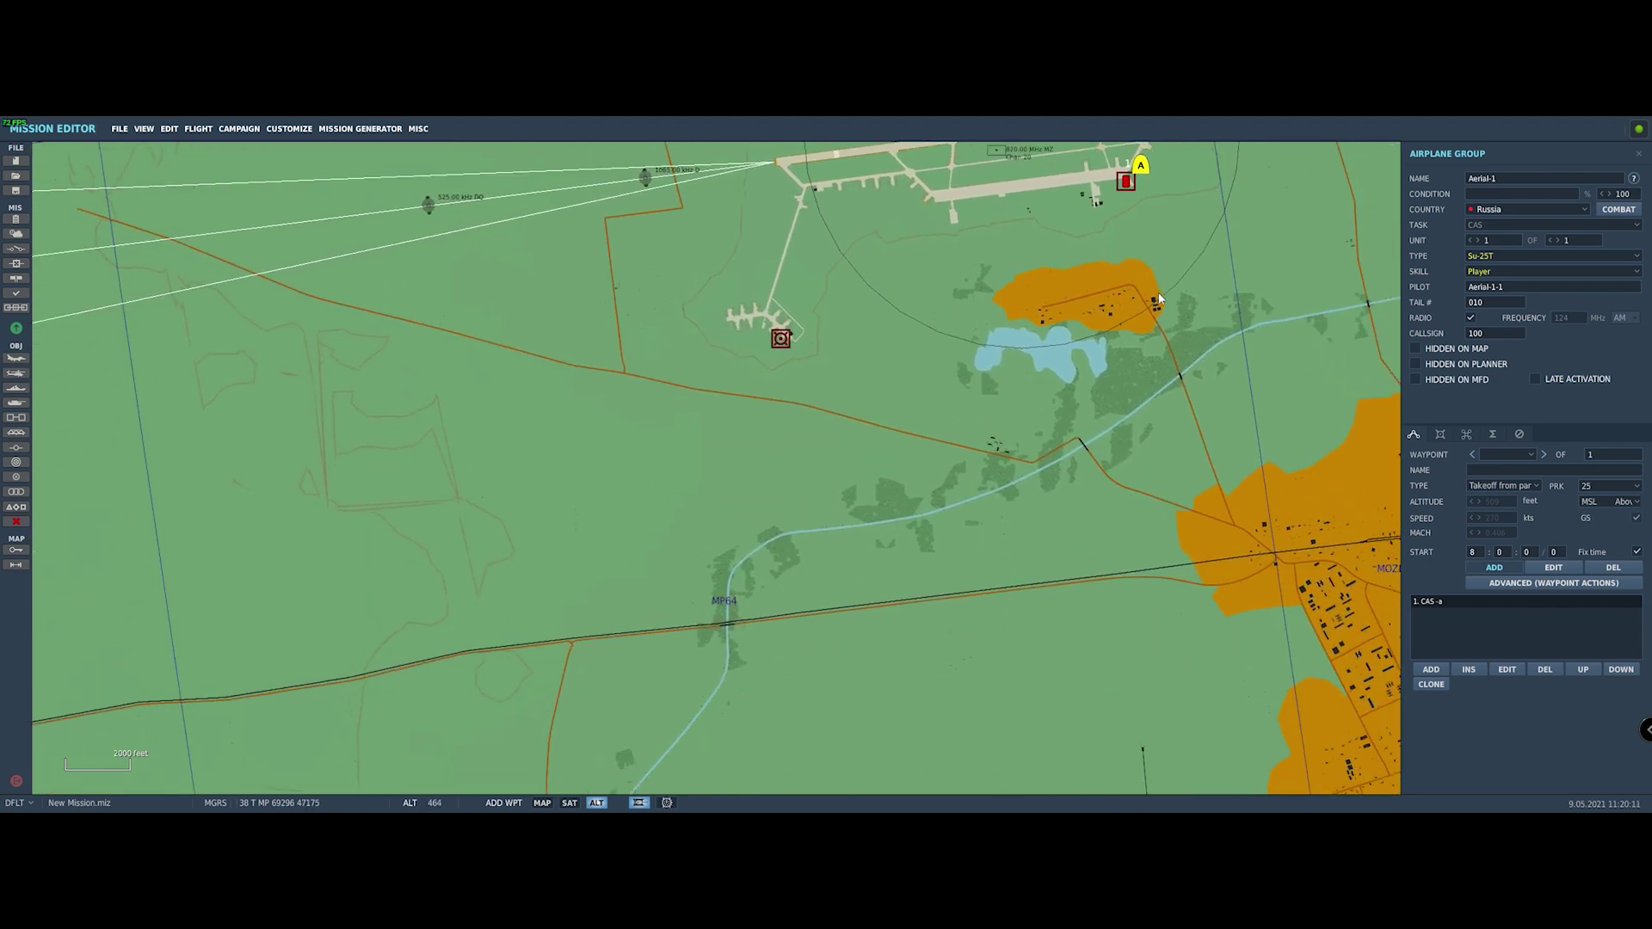
{"action": "scroll", "coordinate": [1167, 288], "scroll_direction": "down", "scroll_amount": 3}
{"action": "scroll", "coordinate": [1158, 452], "scroll_direction": "down", "scroll_amount": 2}
{"action": "right_click_drag", "start_coordinate": [1155, 492], "coordinate": [1102, 297]}
{"action": "scroll", "coordinate": [1101, 301], "scroll_direction": "down", "scroll_amount": 2}
{"action": "scroll", "coordinate": [1101, 327], "scroll_direction": "down", "scroll_amount": 2}
{"action": "scroll", "coordinate": [1102, 333], "scroll_direction": "down", "scroll_amount": 3}
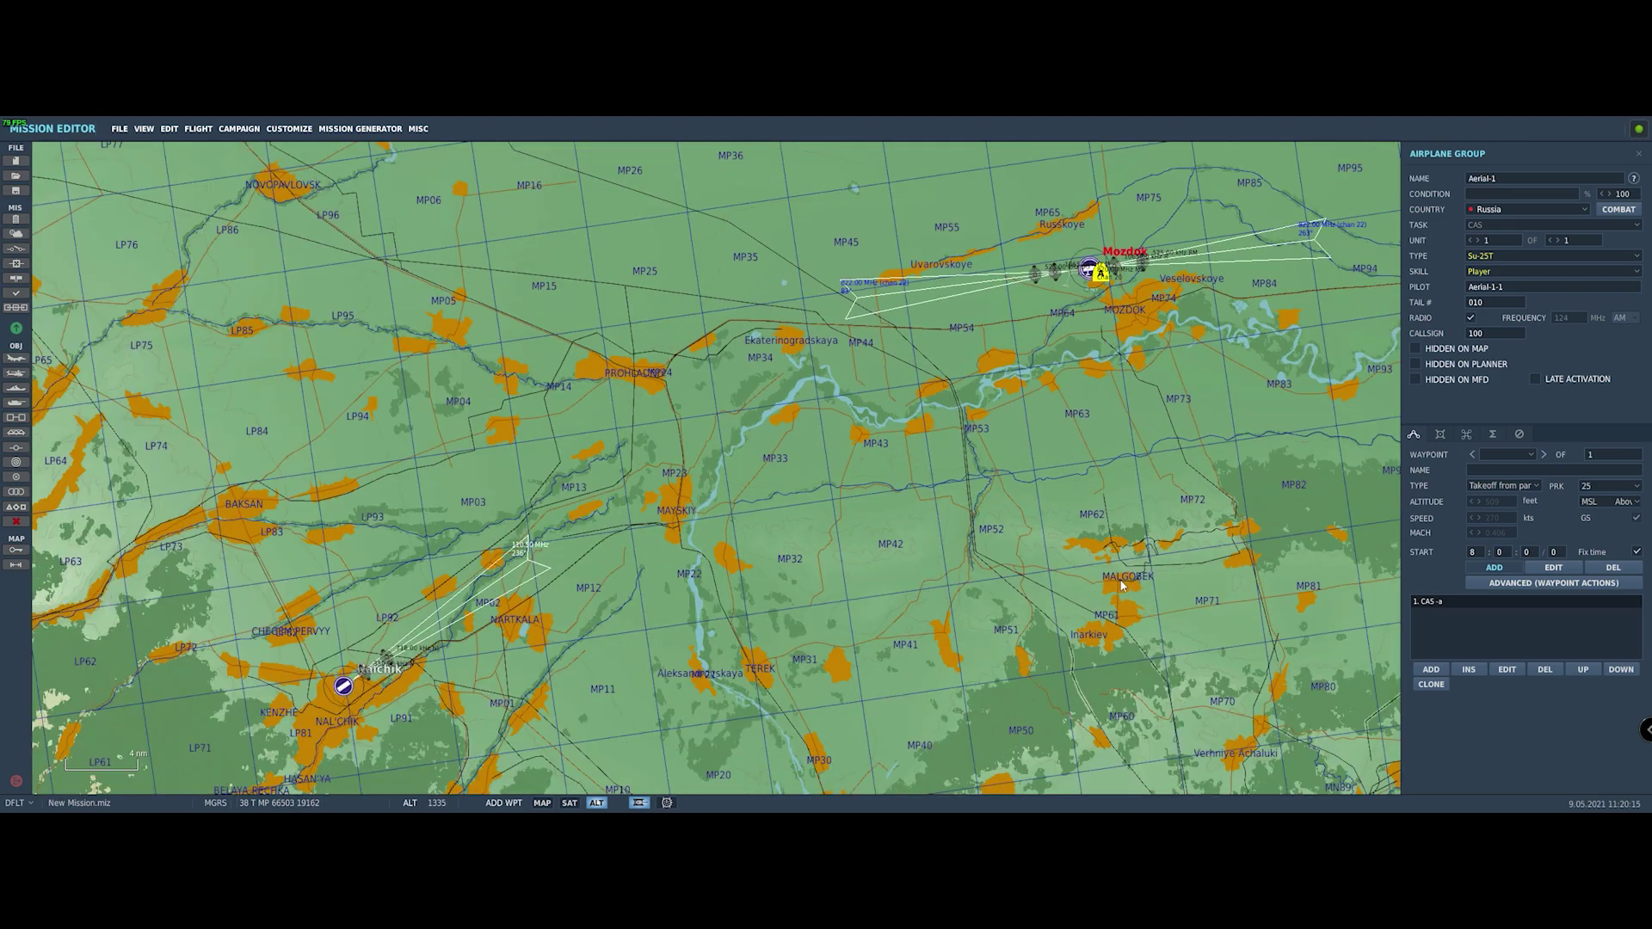
{"action": "right_click_drag", "start_coordinate": [1171, 587], "coordinate": [998, 461]}
{"action": "scroll", "coordinate": [998, 462], "scroll_direction": "up", "scroll_amount": 7}
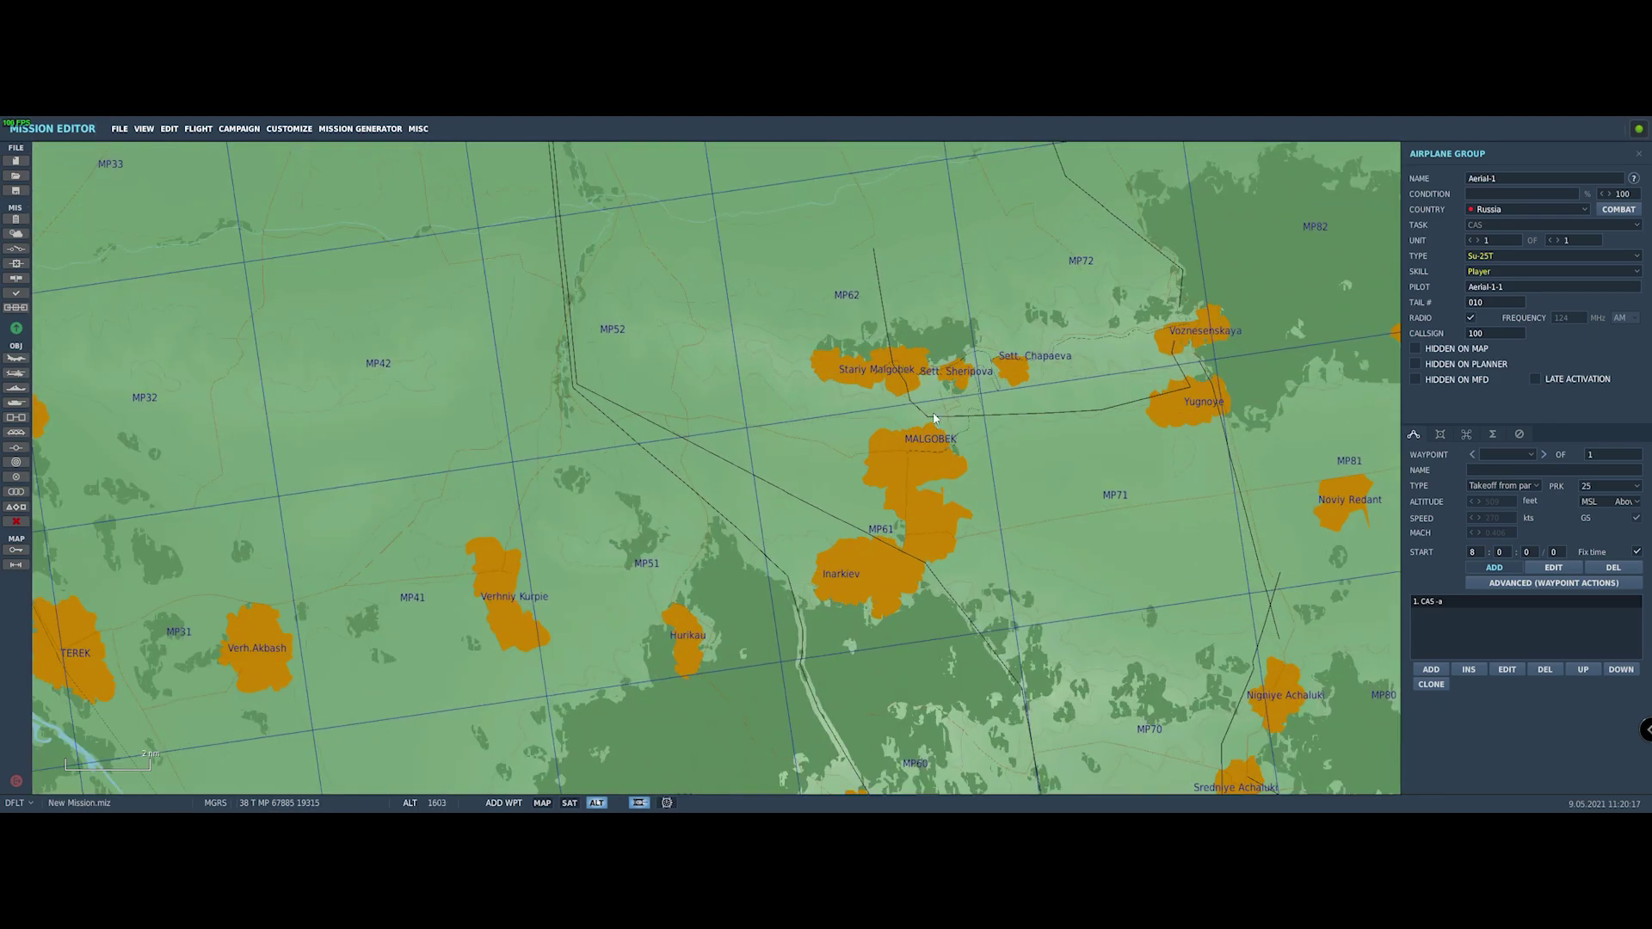
{"action": "scroll", "coordinate": [933, 399], "scroll_direction": "up", "scroll_amount": 3}
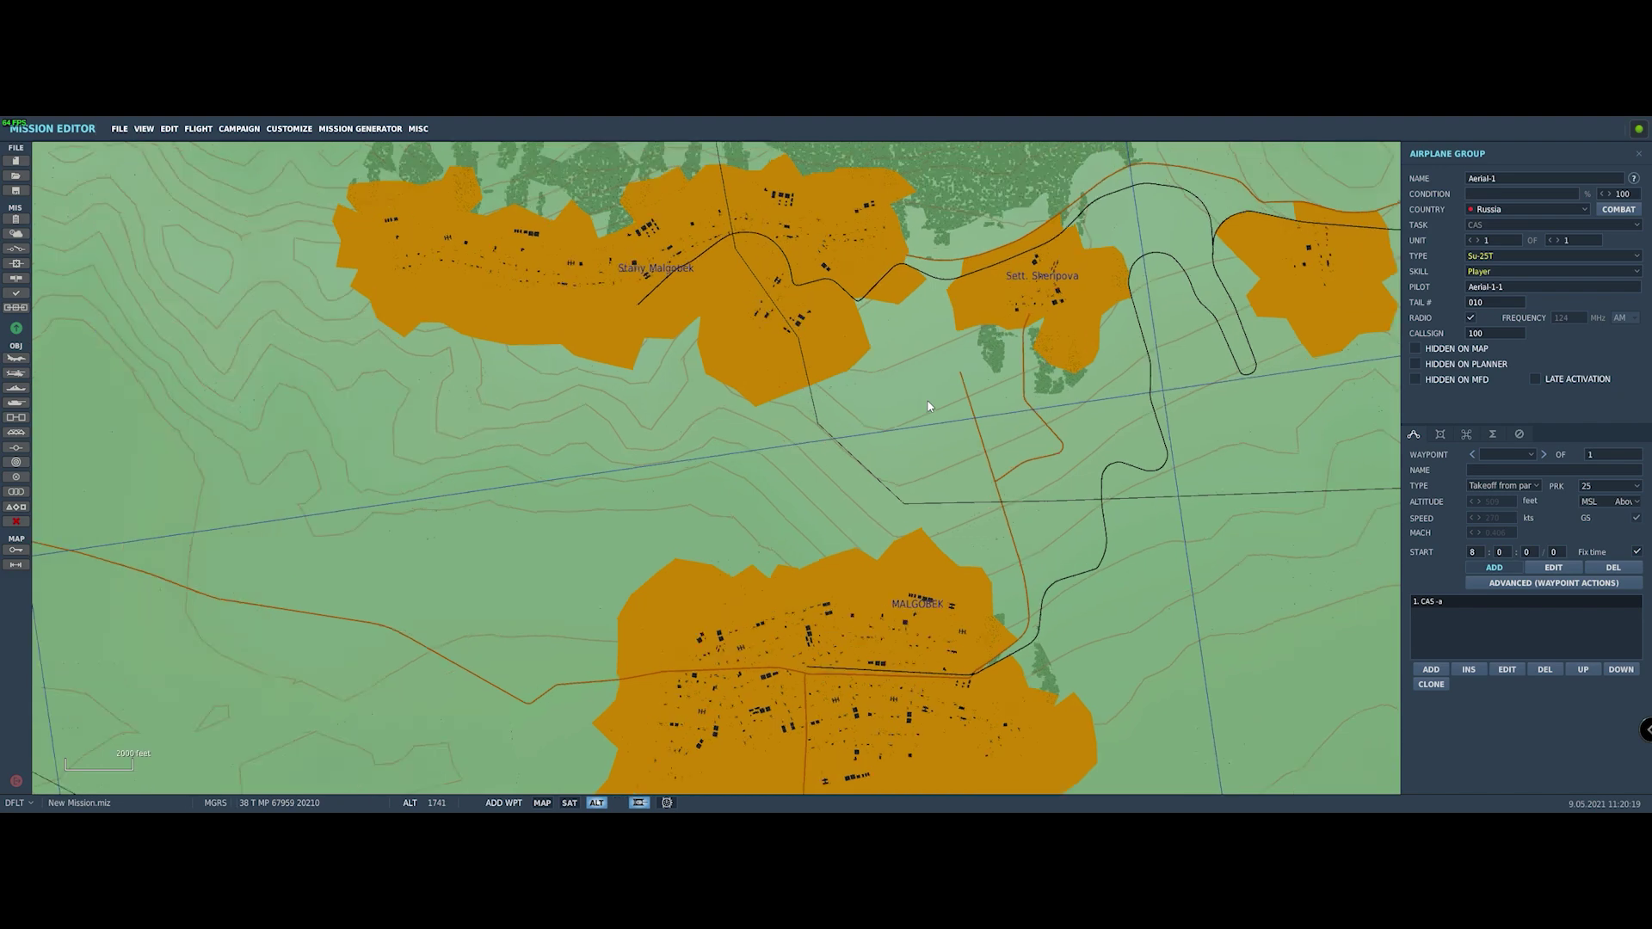
{"action": "right_click_drag", "start_coordinate": [1011, 540], "coordinate": [998, 349]}
{"action": "scroll", "coordinate": [1007, 337], "scroll_direction": "down", "scroll_amount": 2}
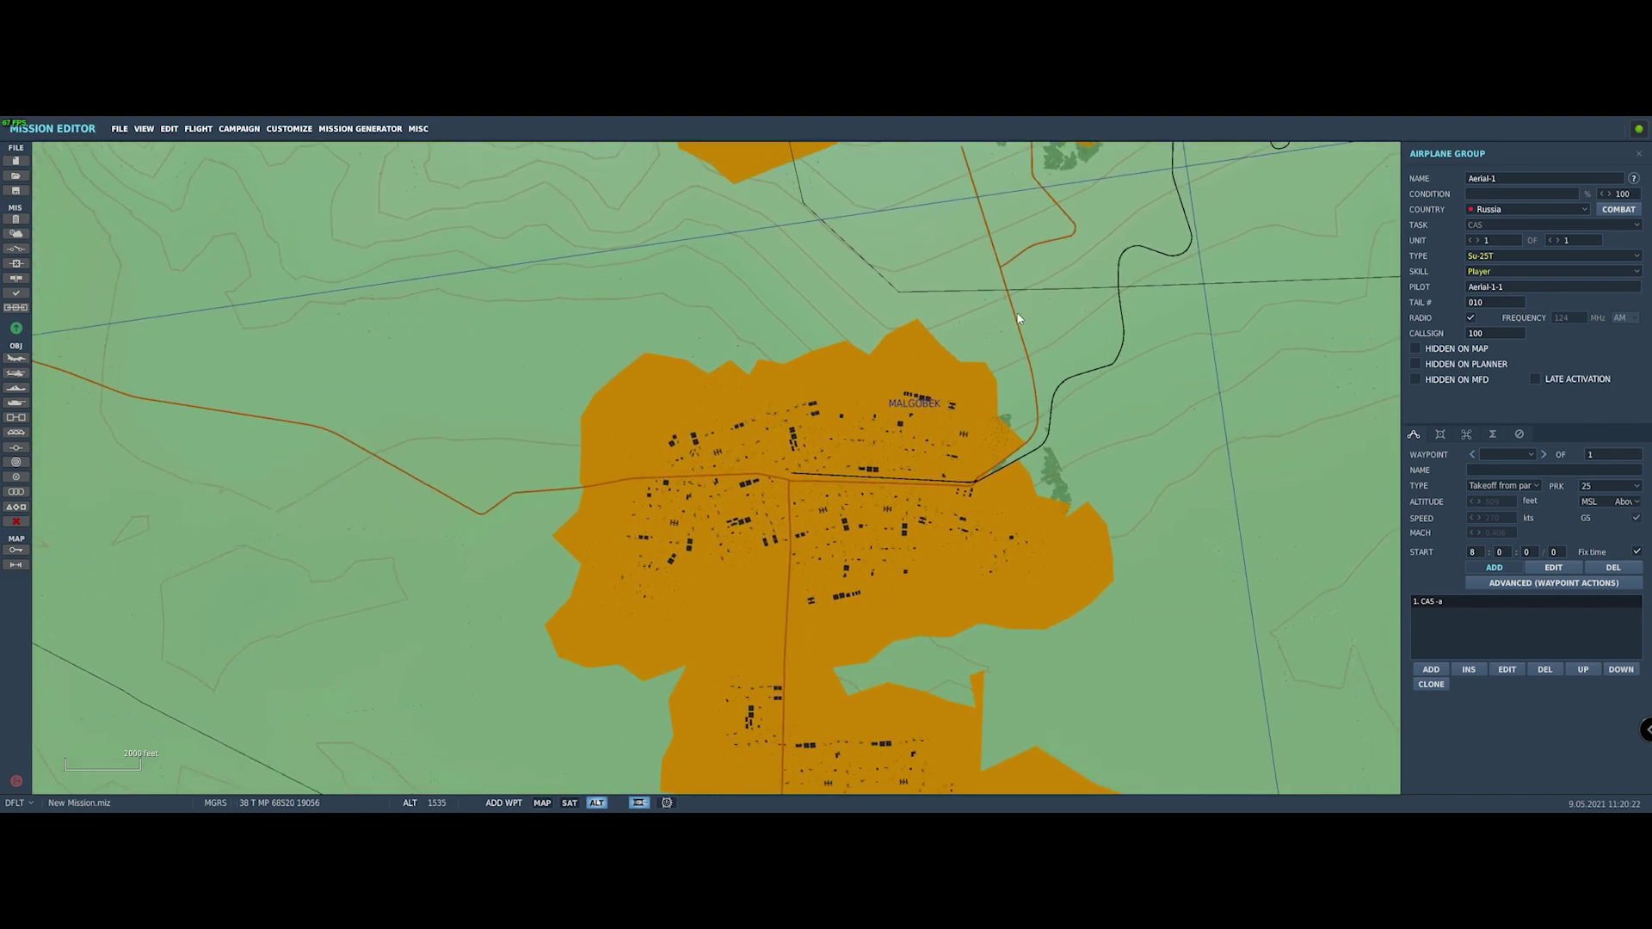
{"action": "scroll", "coordinate": [1015, 325], "scroll_direction": "down", "scroll_amount": 5}
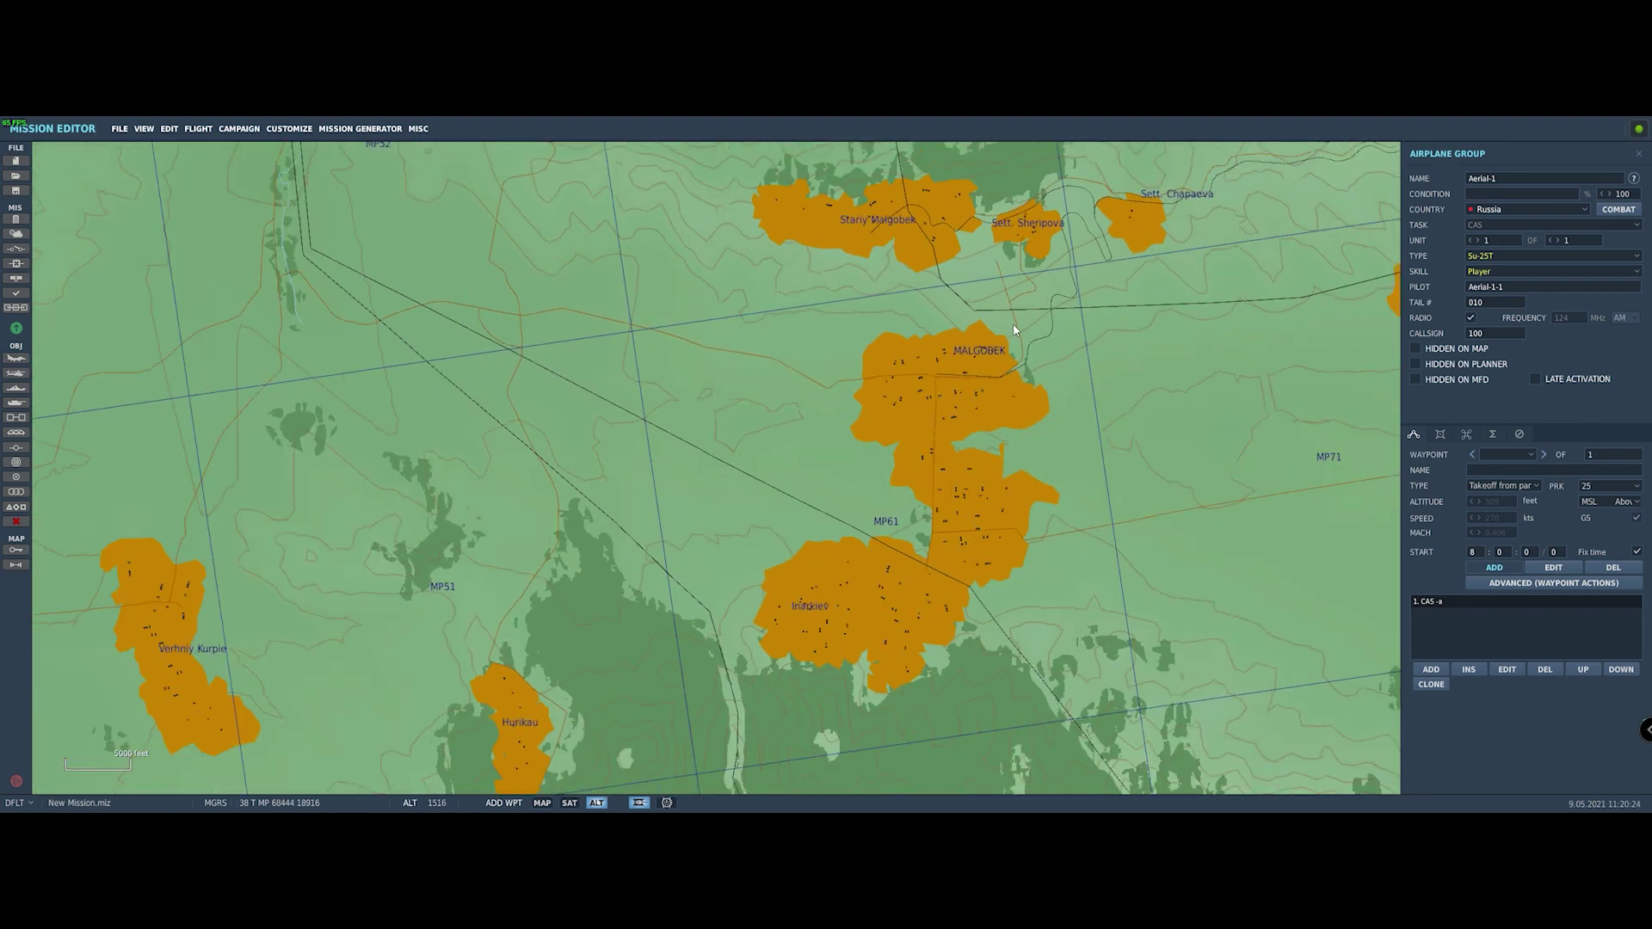
{"action": "right_click_drag", "start_coordinate": [1175, 269], "coordinate": [992, 419]}
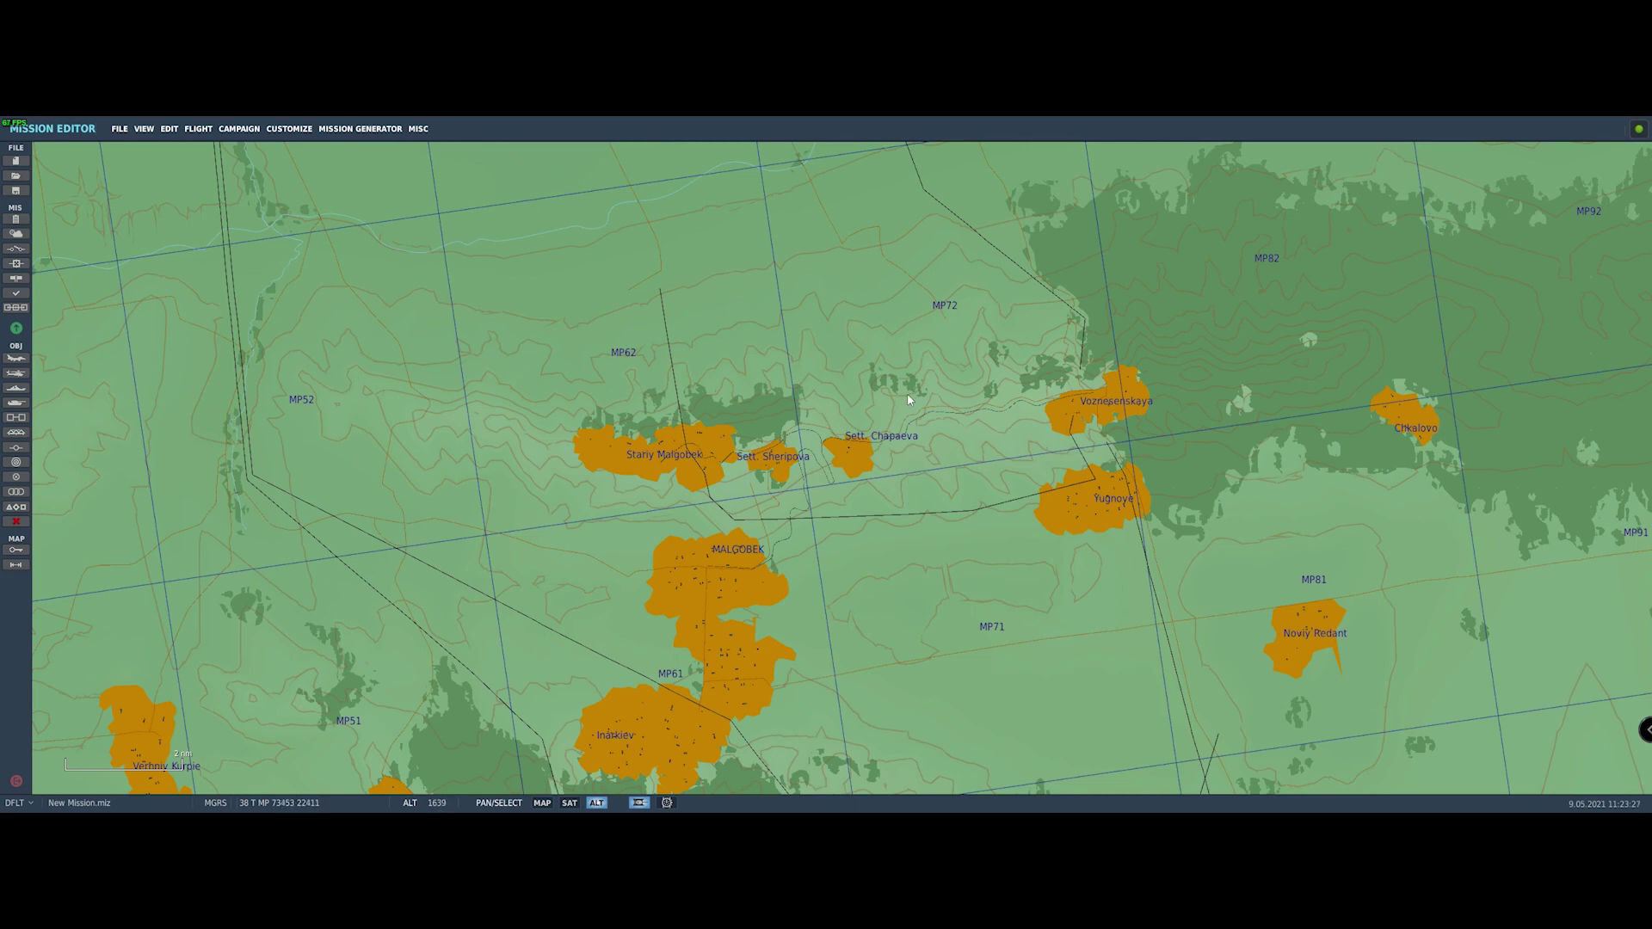
Step: Start a USA vehicle group for the high ground north of Sett. Chapaeva and set its category to ARMOR
{"action": "scroll", "coordinate": [907, 394], "scroll_direction": "up", "scroll_amount": 5}
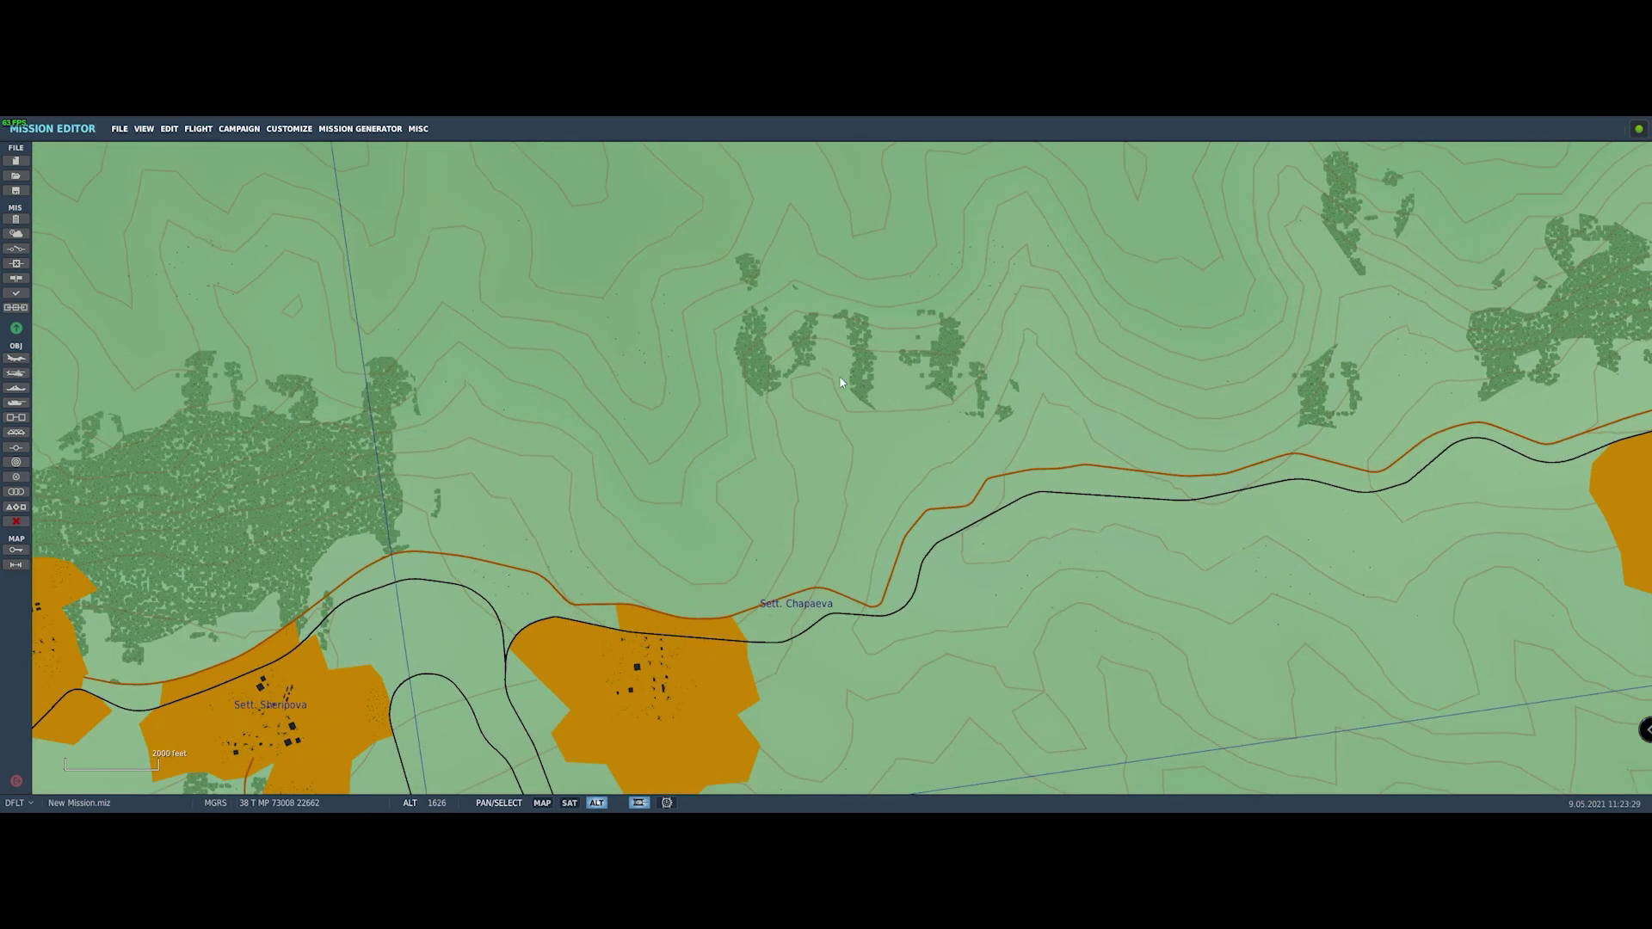
{"action": "scroll", "coordinate": [841, 383], "scroll_direction": "up", "scroll_amount": 5}
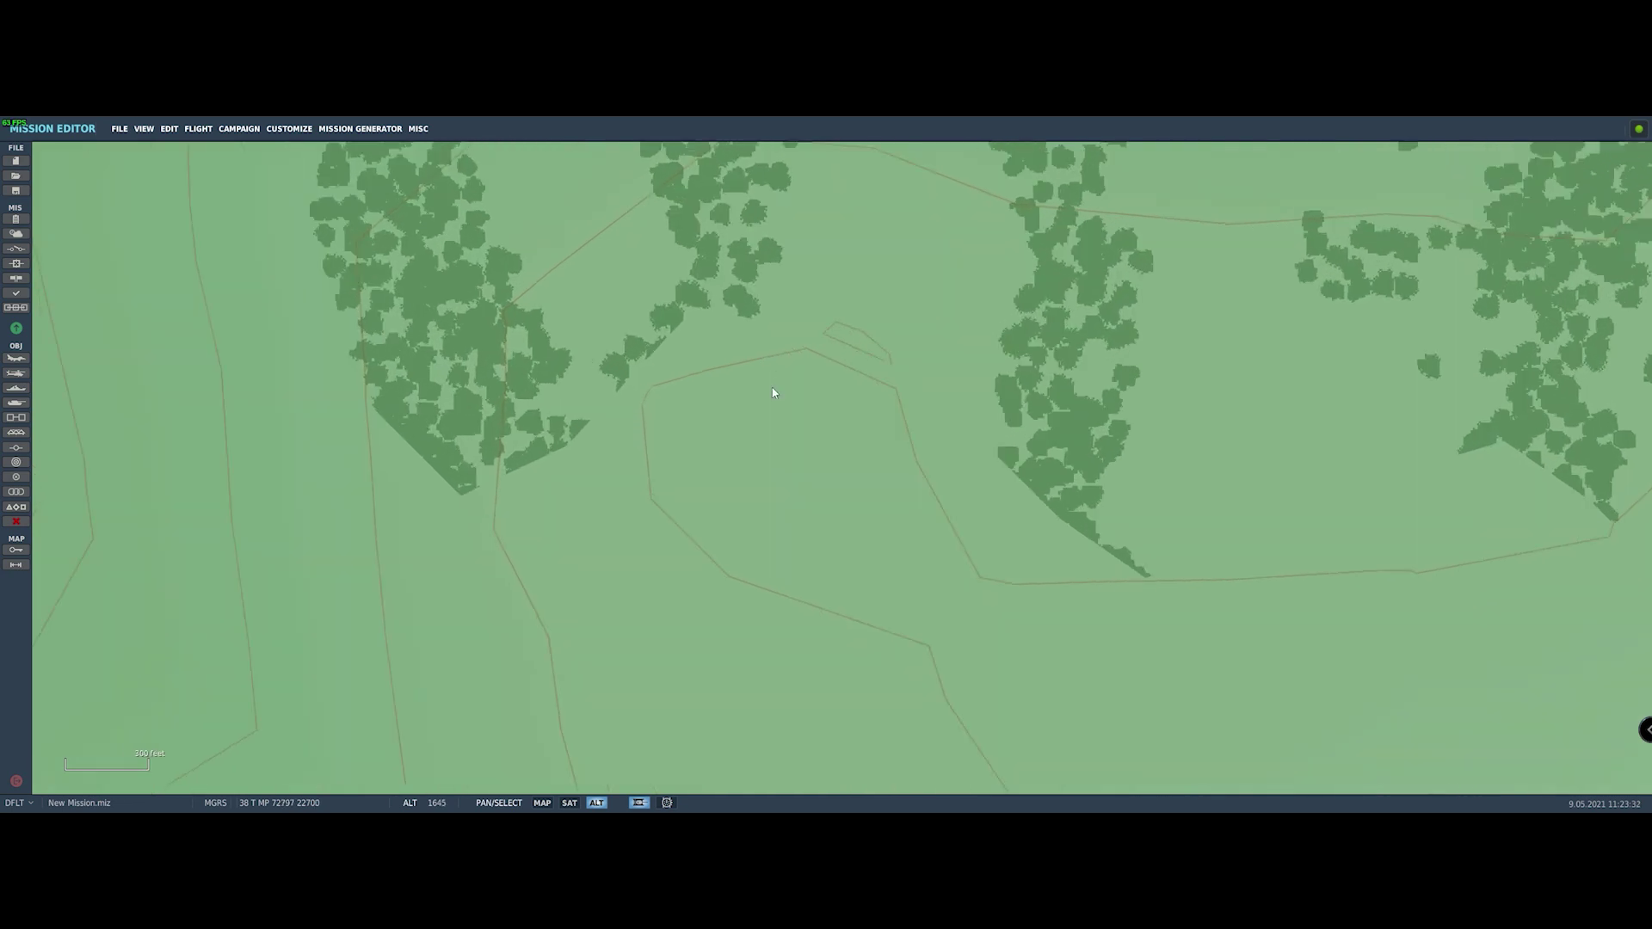
{"action": "left_click", "coordinate": [17, 404]}
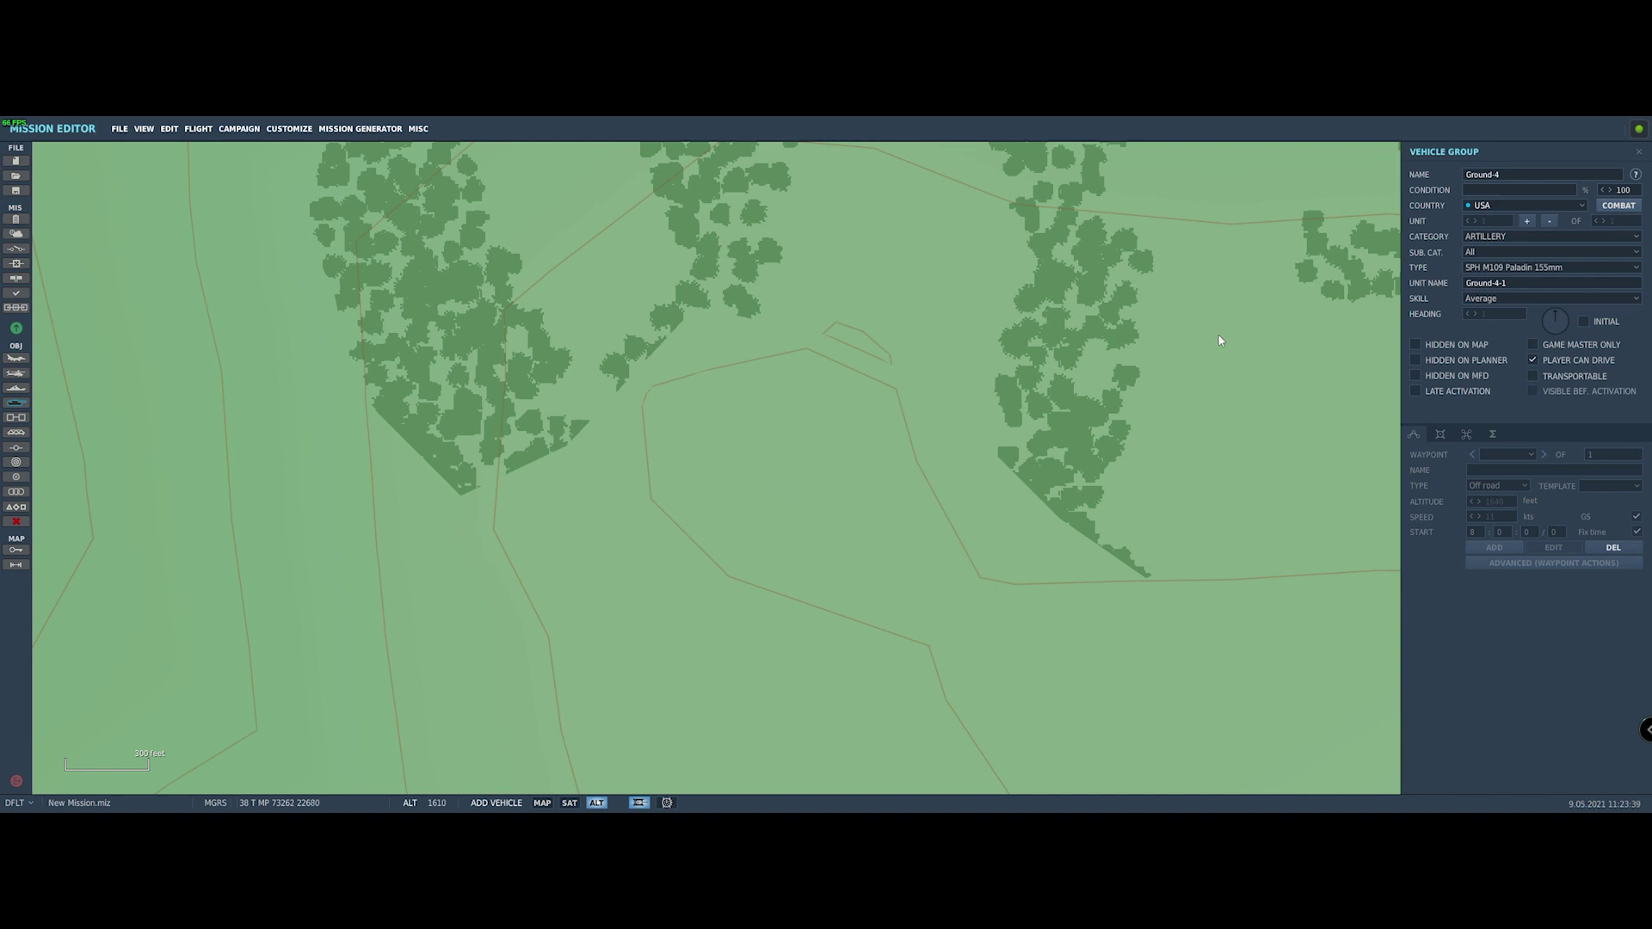
{"action": "left_click", "coordinate": [1500, 237]}
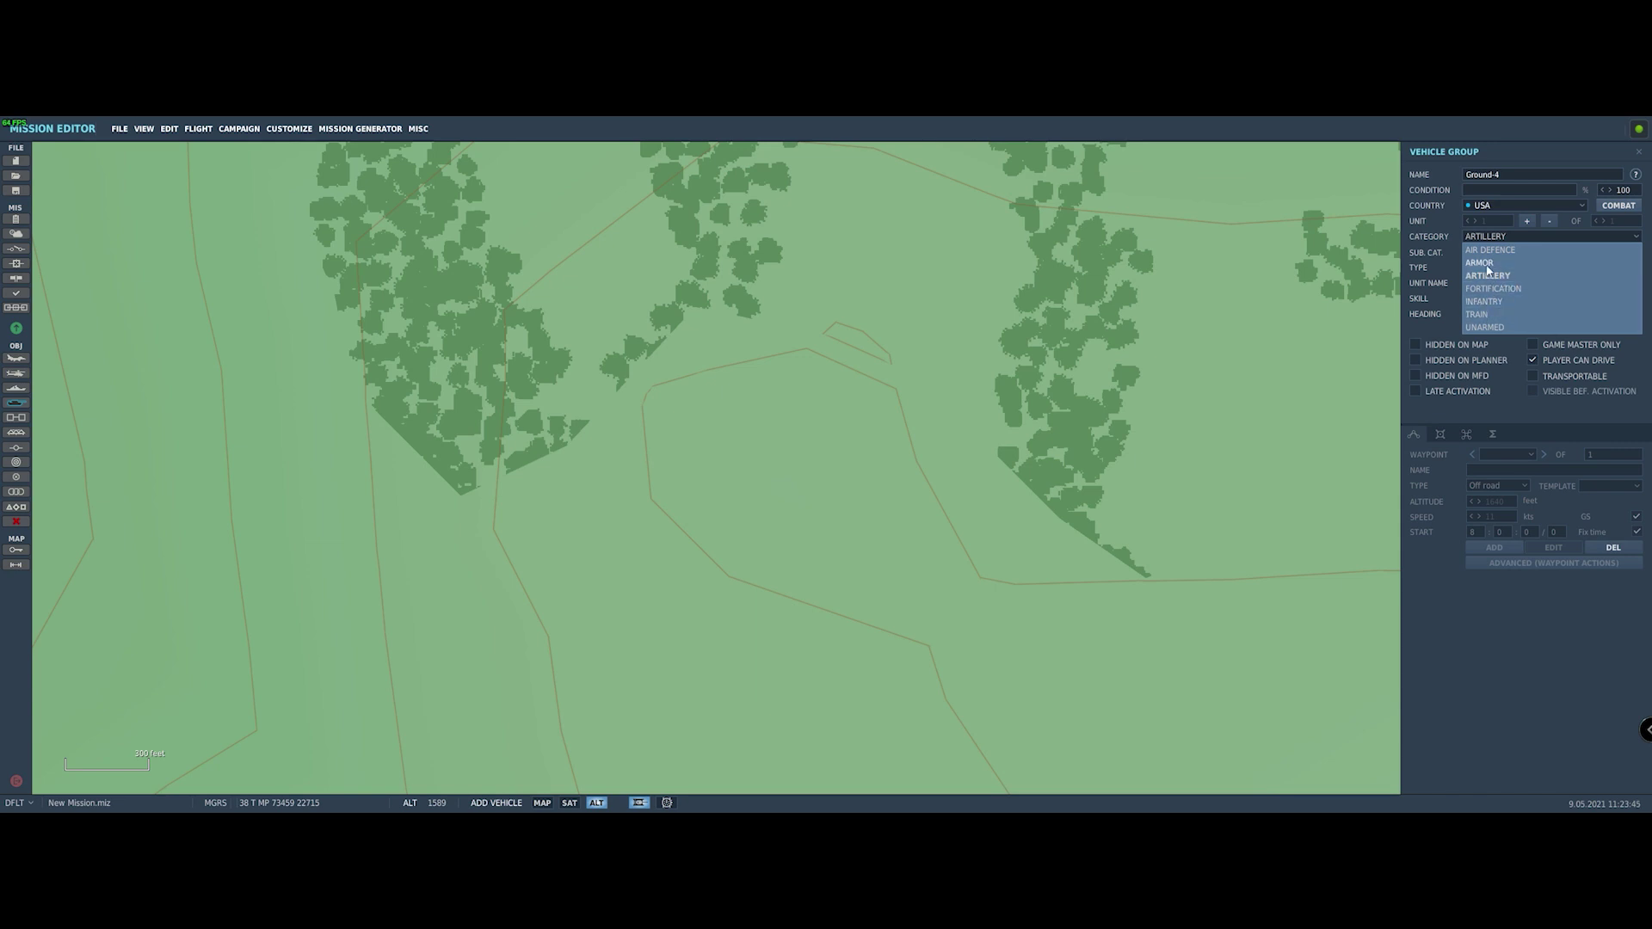
{"action": "left_click", "coordinate": [1487, 263]}
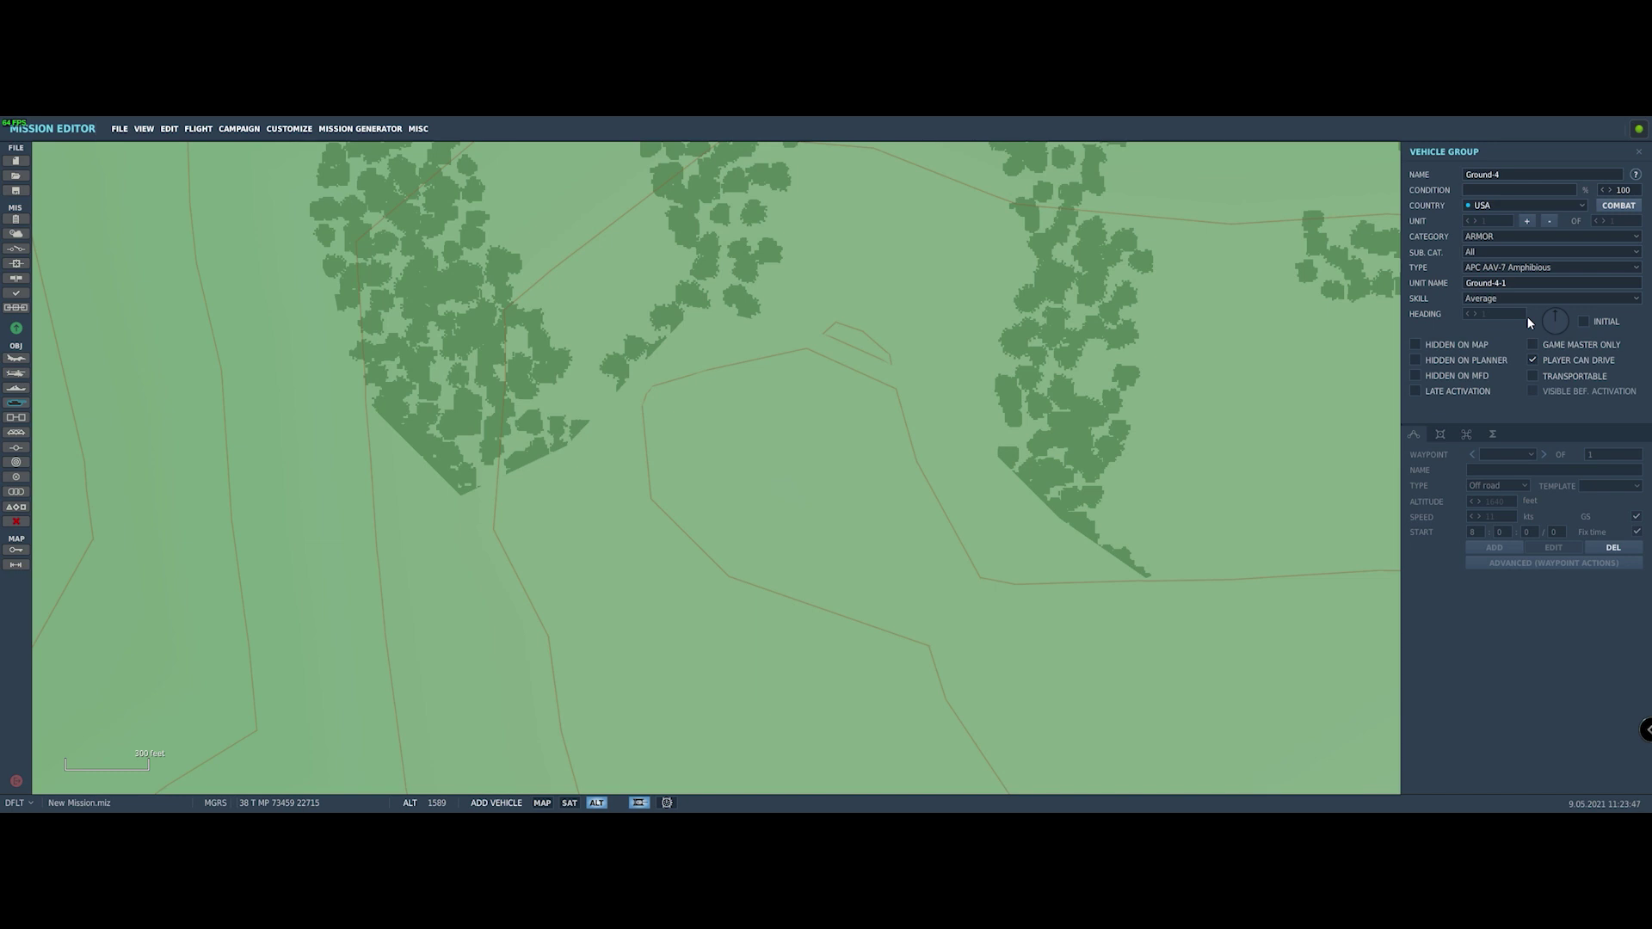
Step: Set the vehicle type to IFV M2A2 Bradley and place the first unit beside the tree strips north of Sett. Chapaeva
{"action": "left_click", "coordinate": [1512, 269]}
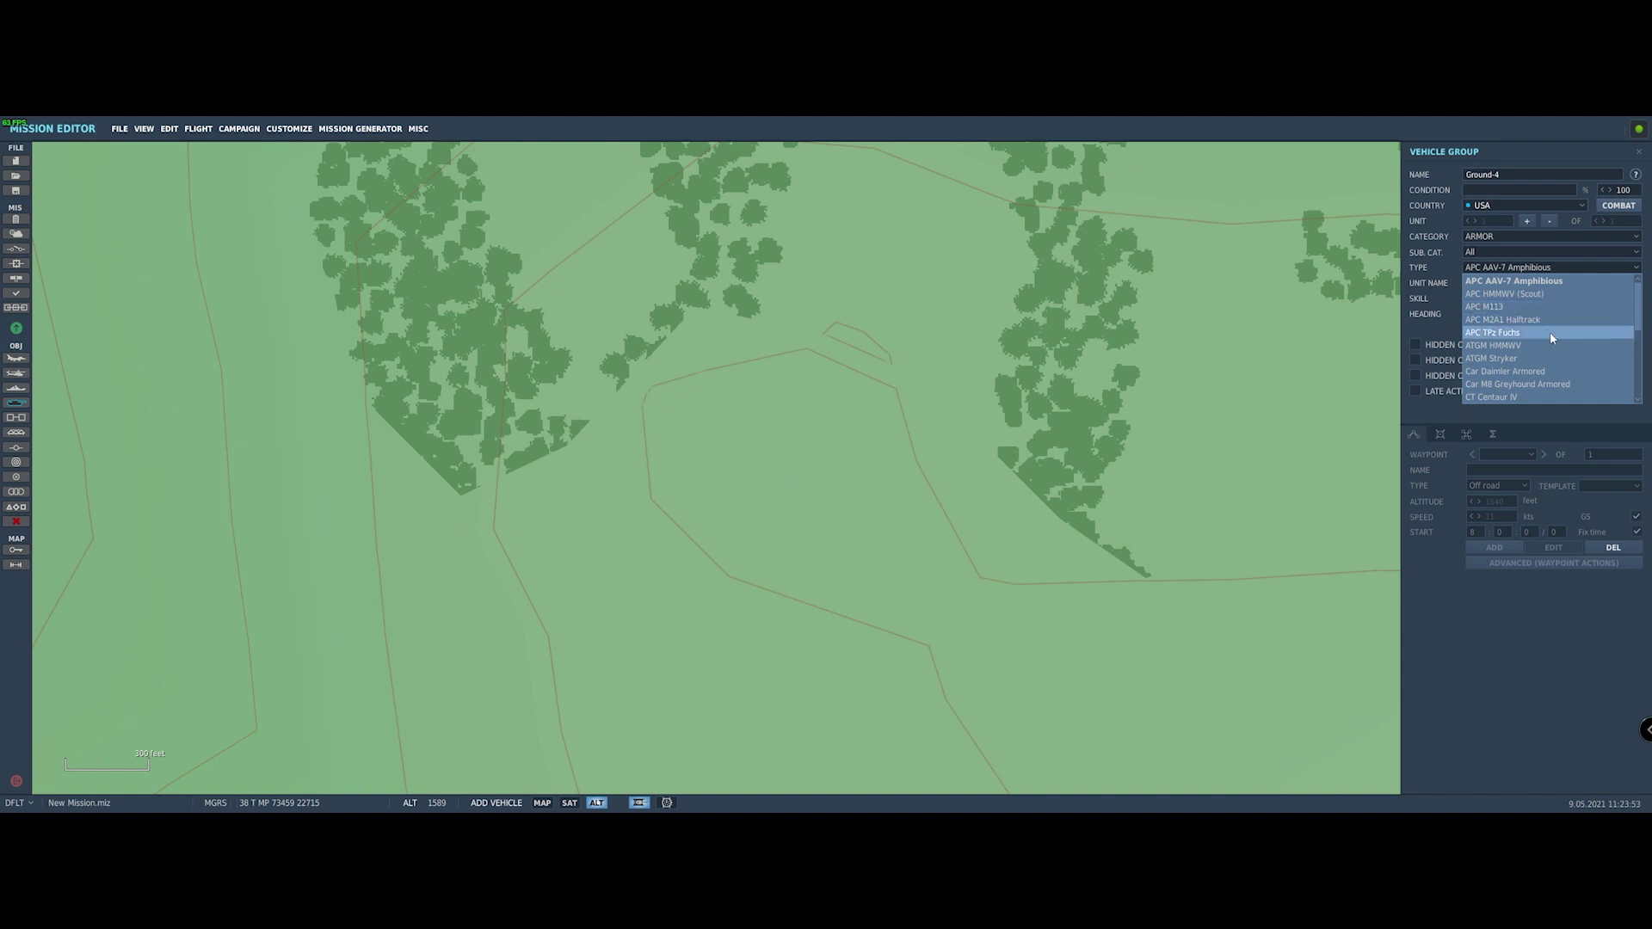
{"action": "scroll", "coordinate": [1551, 332], "scroll_direction": "down", "scroll_amount": 2}
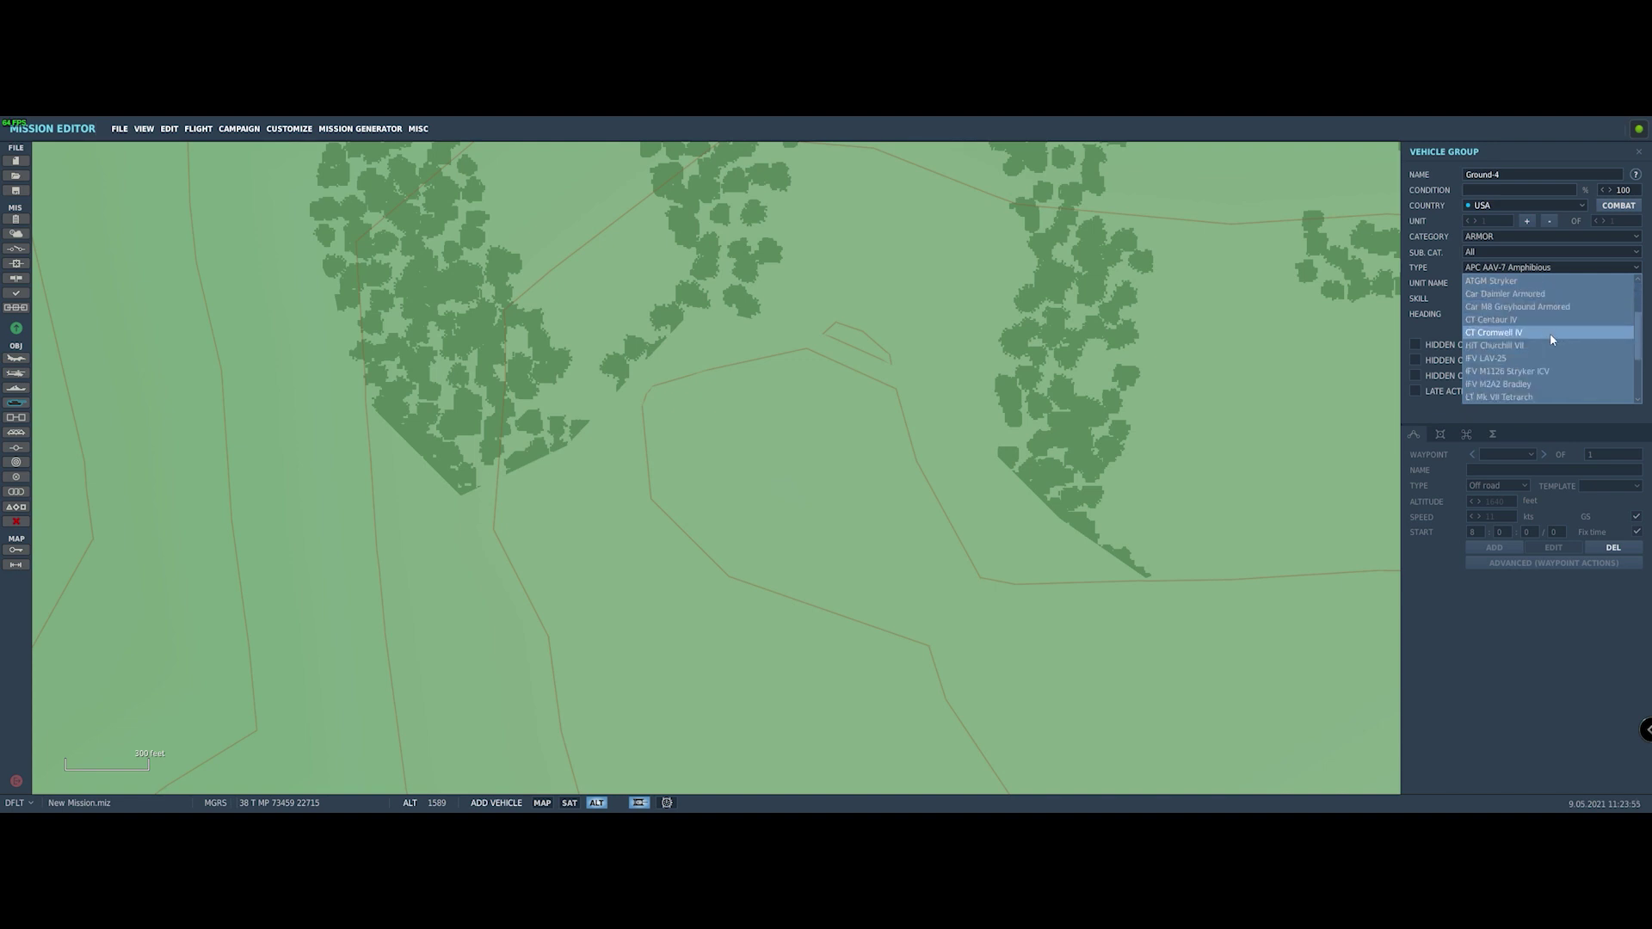
{"action": "scroll", "coordinate": [1550, 333], "scroll_direction": "down", "scroll_amount": 1}
{"action": "left_click", "coordinate": [1498, 346]}
{"action": "right_click_drag", "start_coordinate": [1099, 380], "coordinate": [936, 426]}
{"action": "left_click", "coordinate": [732, 421]}
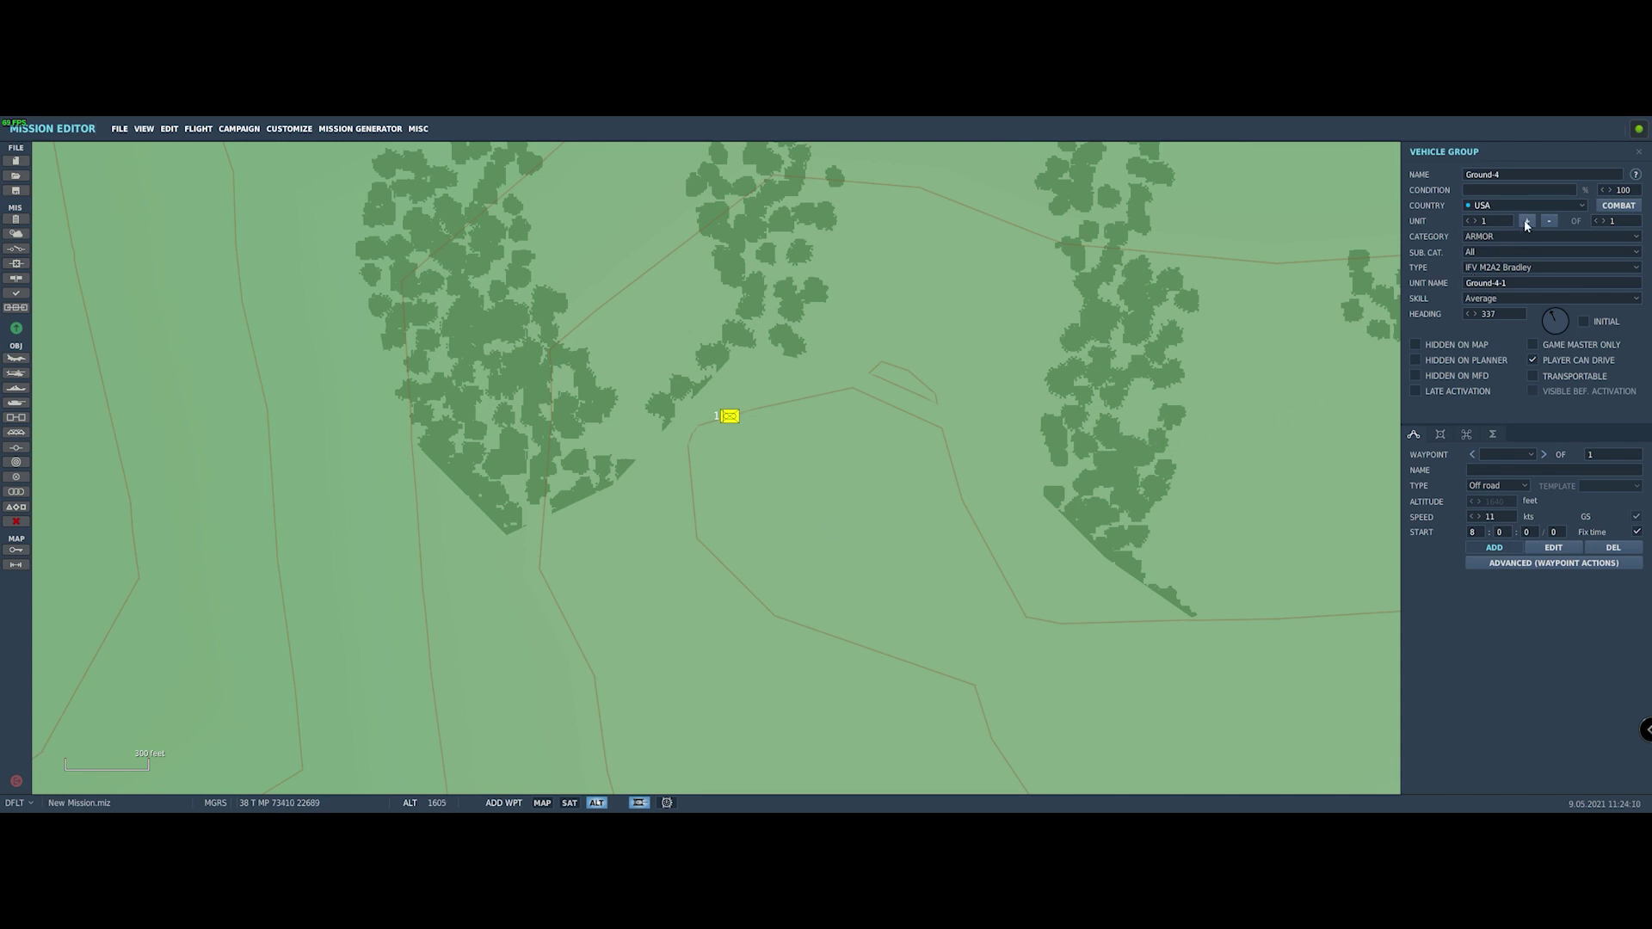
Step: Add a second Bradley to the group, delete the stray extra waypoint, and position a Bradley just east of the first
{"action": "left_click", "coordinate": [1526, 222]}
{"action": "left_click", "coordinate": [733, 390]}
{"action": "left_click", "coordinate": [1609, 547]}
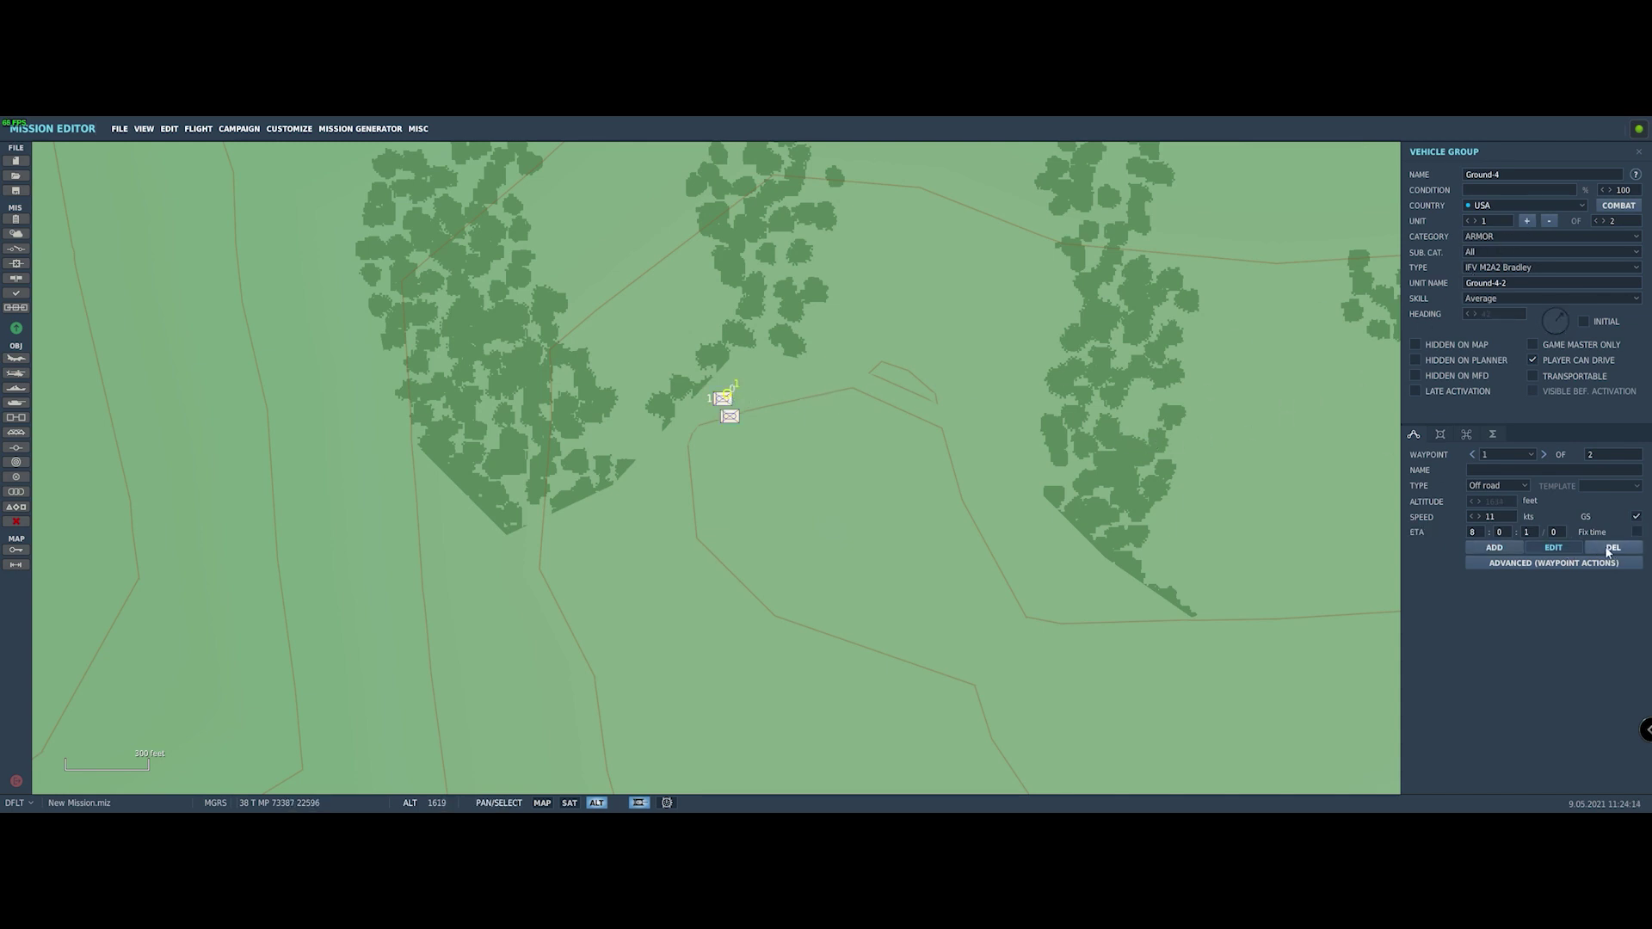
{"action": "left_click_drag", "start_coordinate": [725, 404], "coordinate": [792, 402]}
Step: Add a third and a fourth Bradley, placing one farther east on the ridge and one to the southwest
{"action": "left_click", "coordinate": [1528, 222]}
{"action": "left_click_drag", "start_coordinate": [803, 390], "coordinate": [938, 422]}
{"action": "left_click", "coordinate": [1528, 222]}
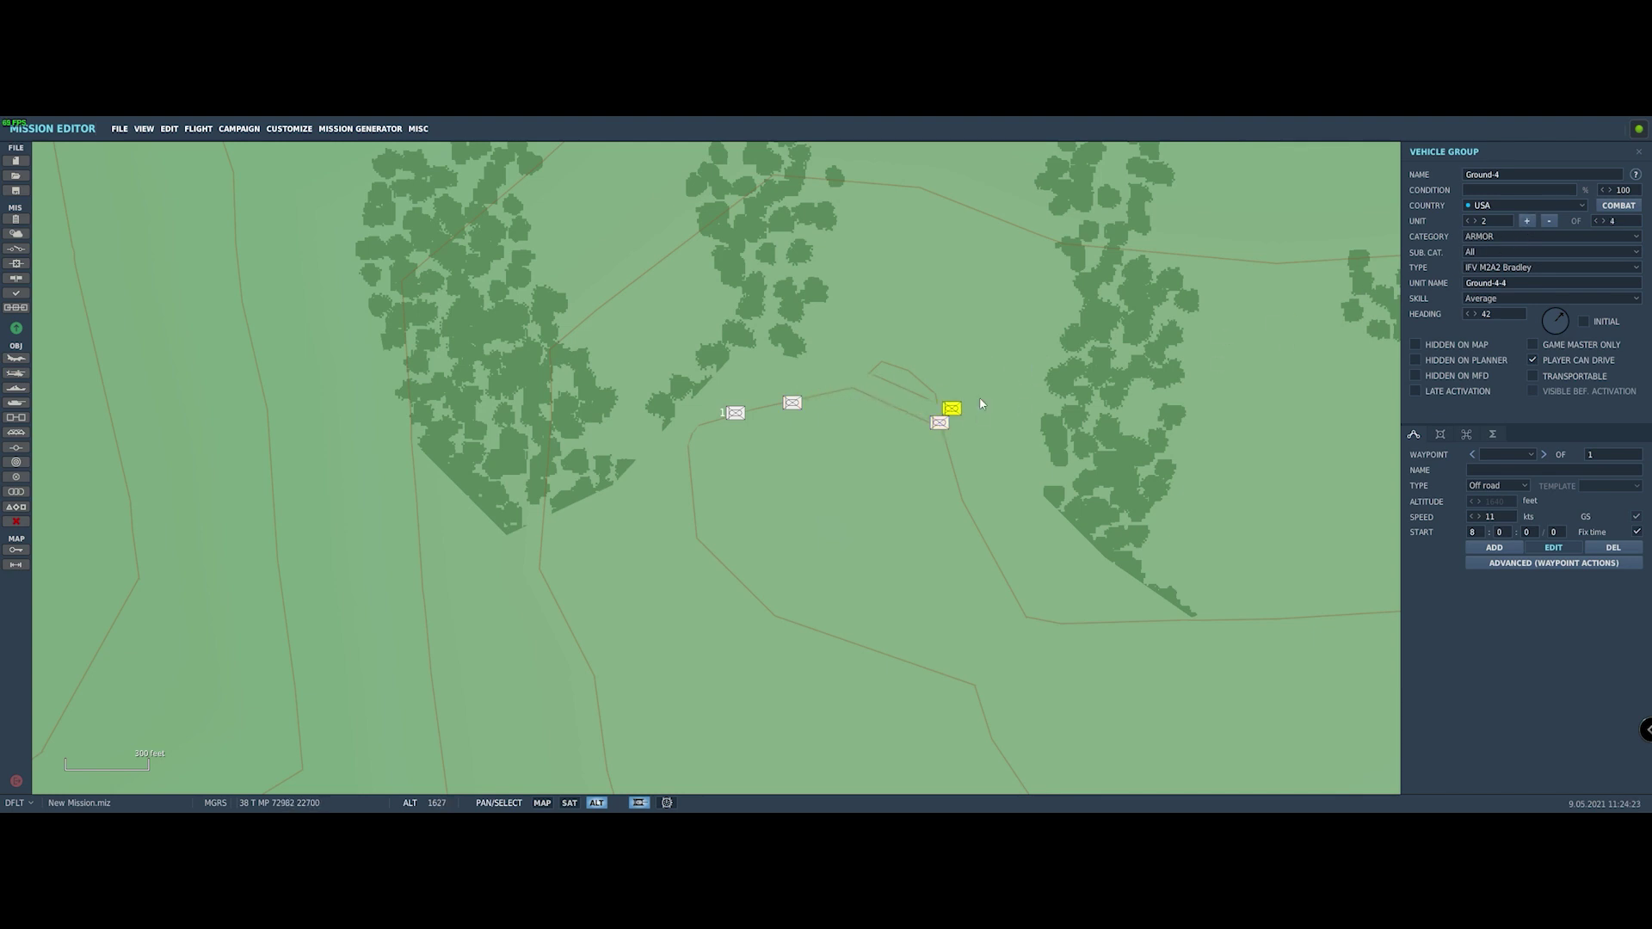
{"action": "left_click_drag", "start_coordinate": [954, 410], "coordinate": [704, 552]}
{"action": "left_click", "coordinate": [721, 553]}
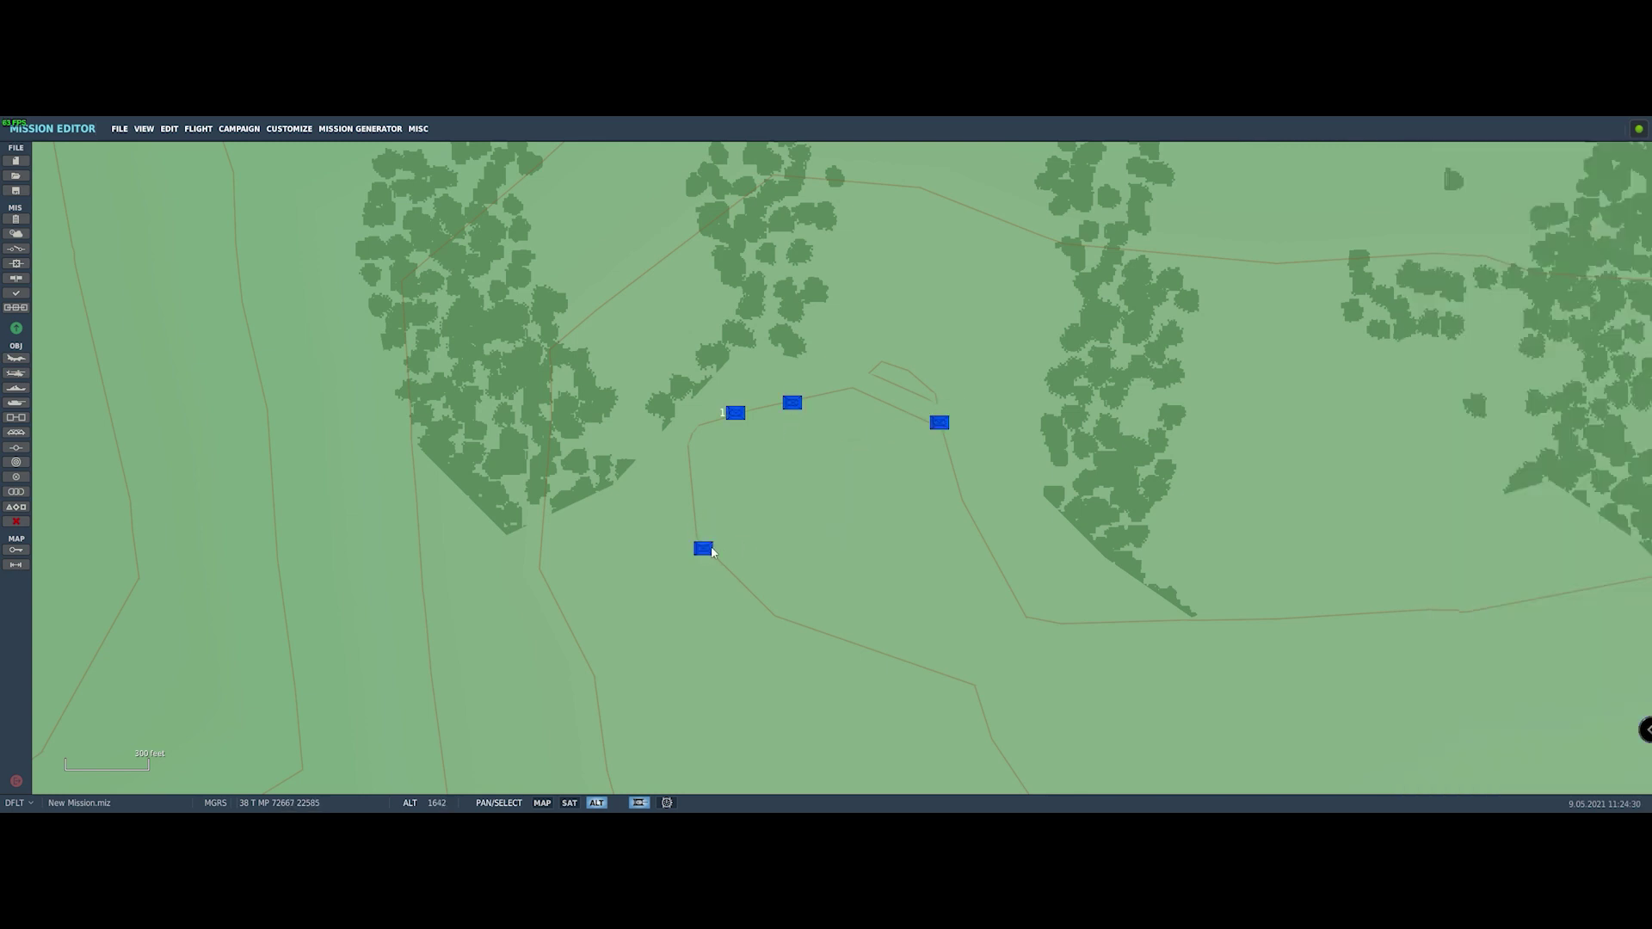
Step: Shift the middle Bradley east and add a fifth by the eastern tree strip, spreading the group about 1250 feet
{"action": "left_click_drag", "start_coordinate": [795, 410], "coordinate": [848, 399]}
{"action": "left_click", "coordinate": [1527, 221]}
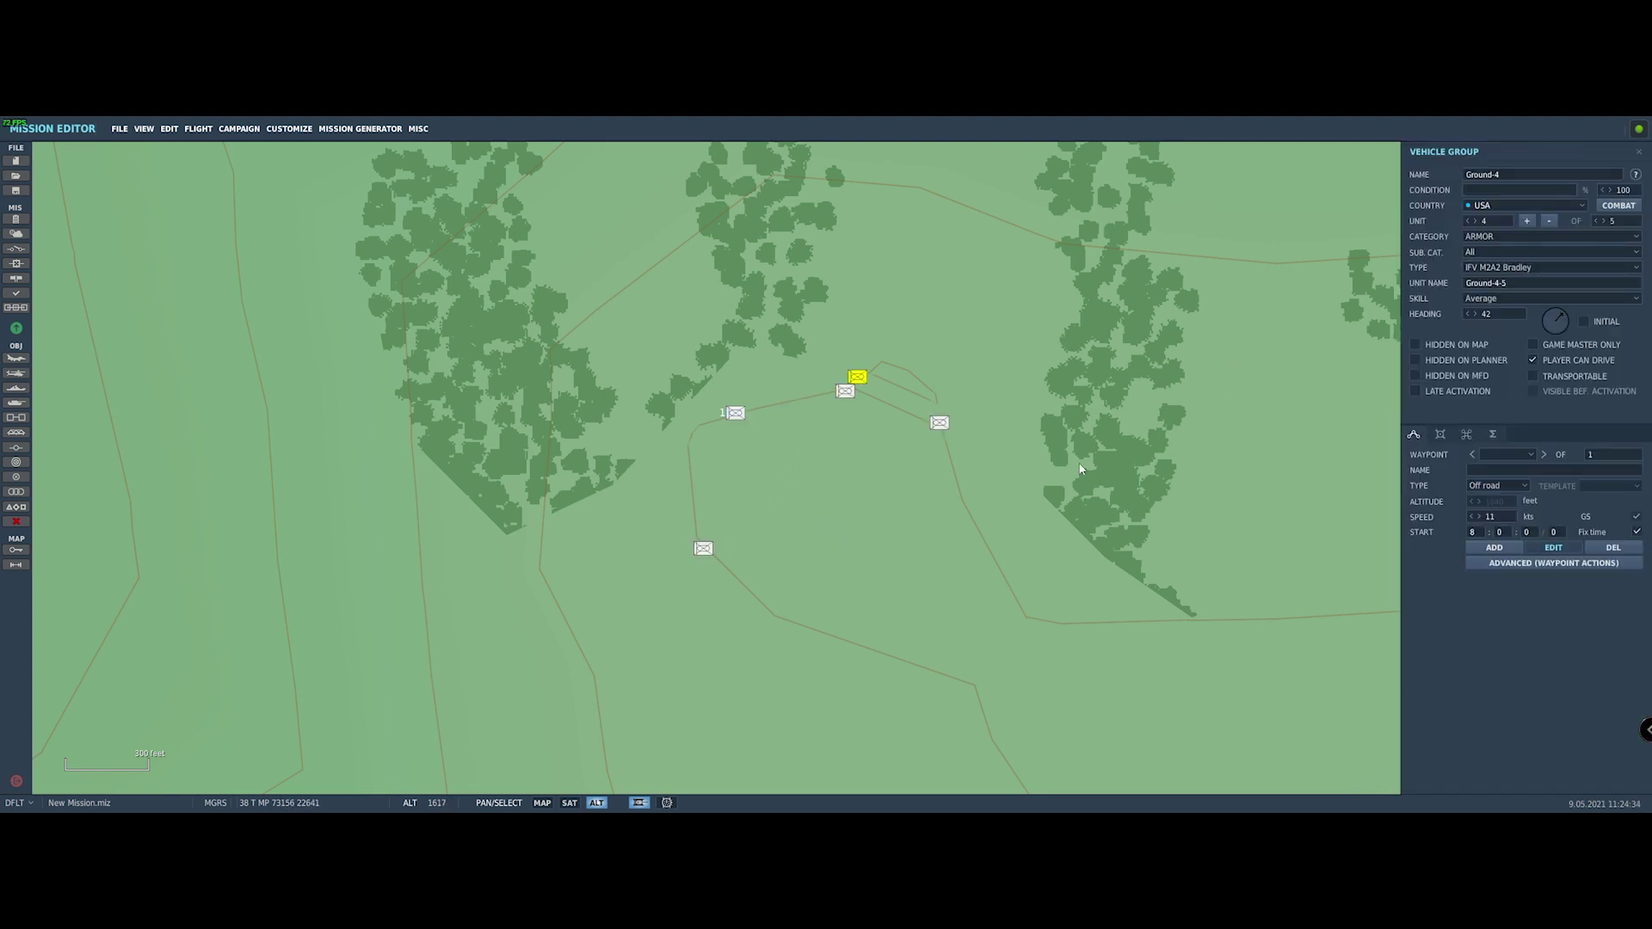
{"action": "left_click_drag", "start_coordinate": [867, 382], "coordinate": [1050, 528]}
Step: Measure the distance between the southwestern and easternmost Bradleys
{"action": "scroll", "coordinate": [1141, 295], "scroll_direction": "down", "scroll_amount": 4}
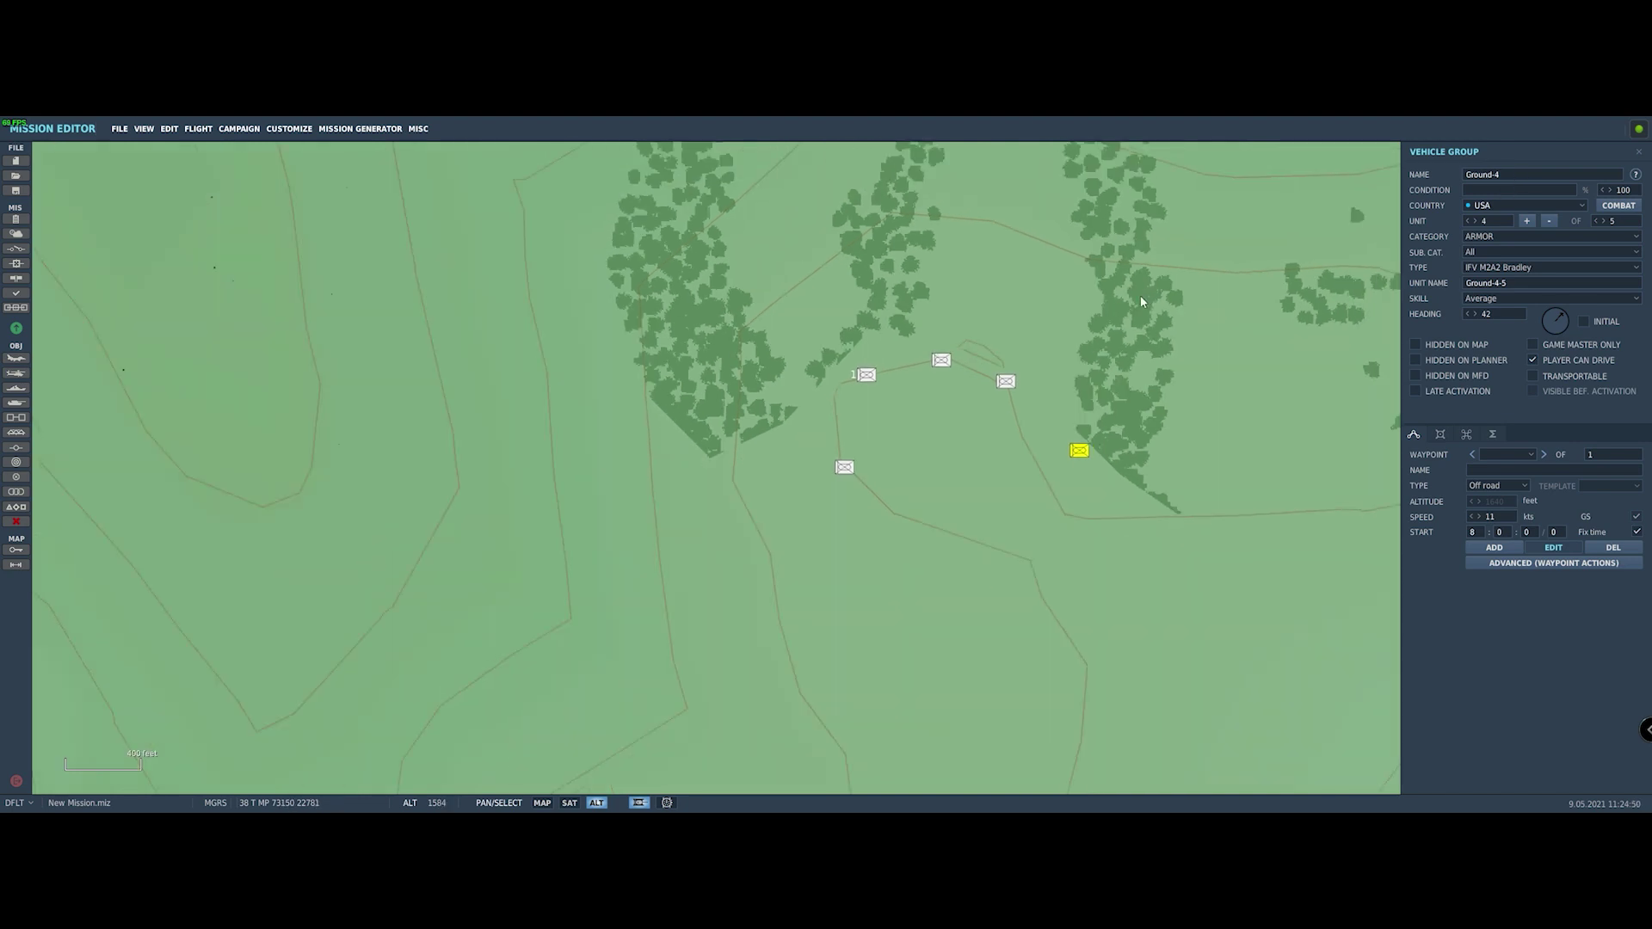
{"action": "right_click_drag", "start_coordinate": [1172, 301], "coordinate": [988, 308]}
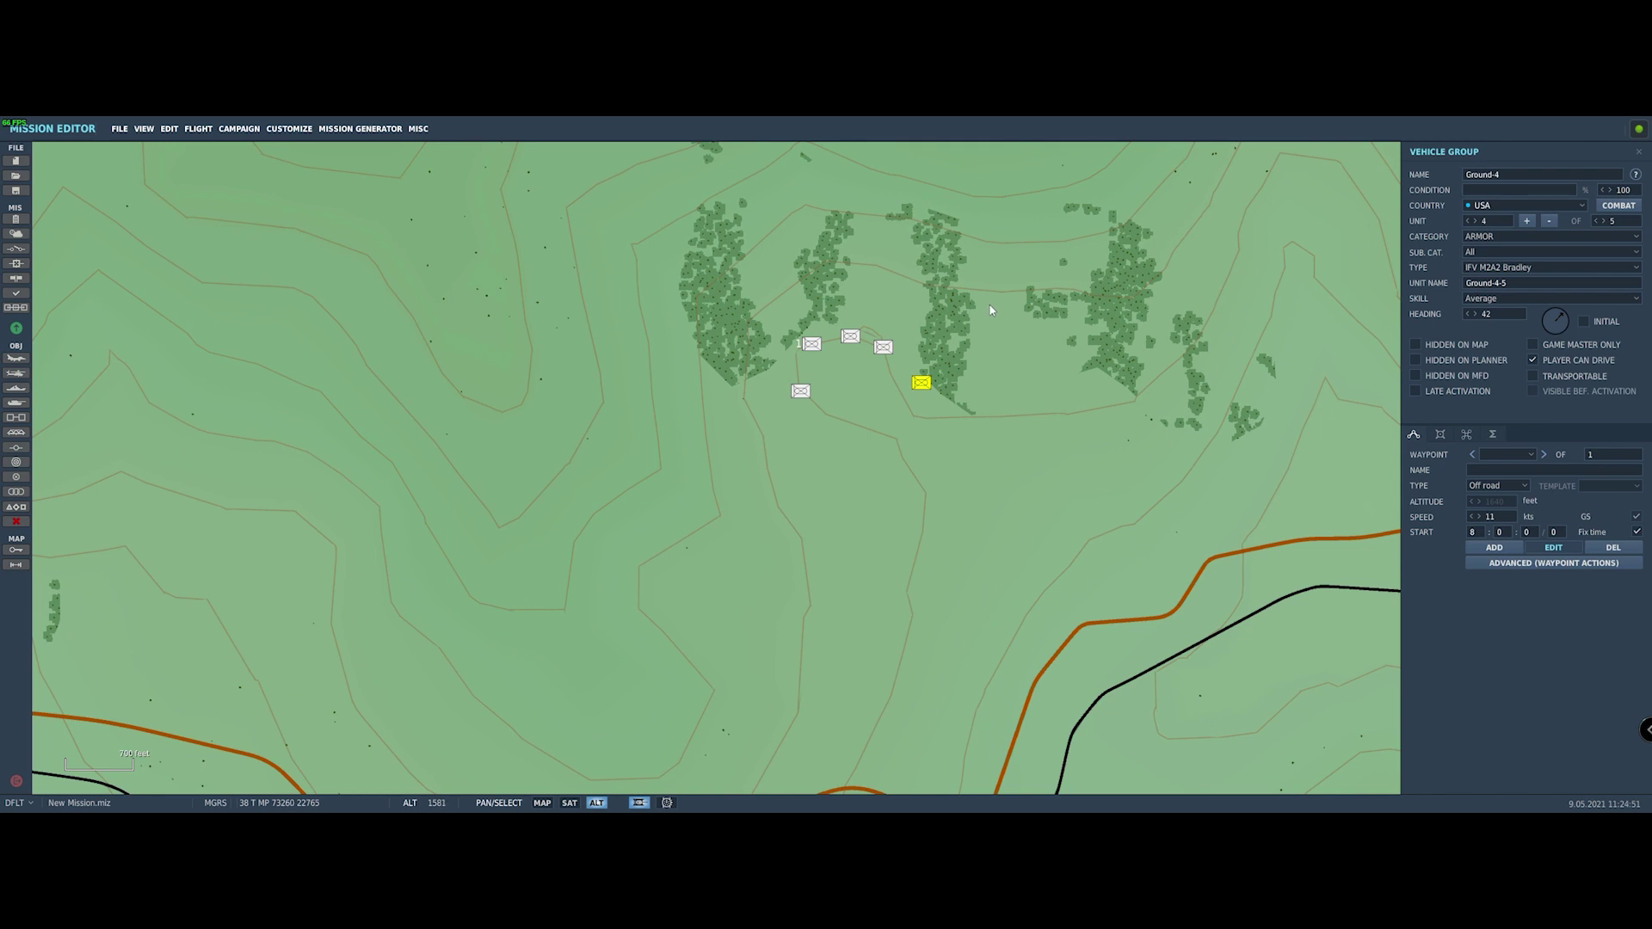
{"action": "left_click", "coordinate": [16, 564]}
{"action": "left_click_drag", "start_coordinate": [809, 389], "coordinate": [921, 386]}
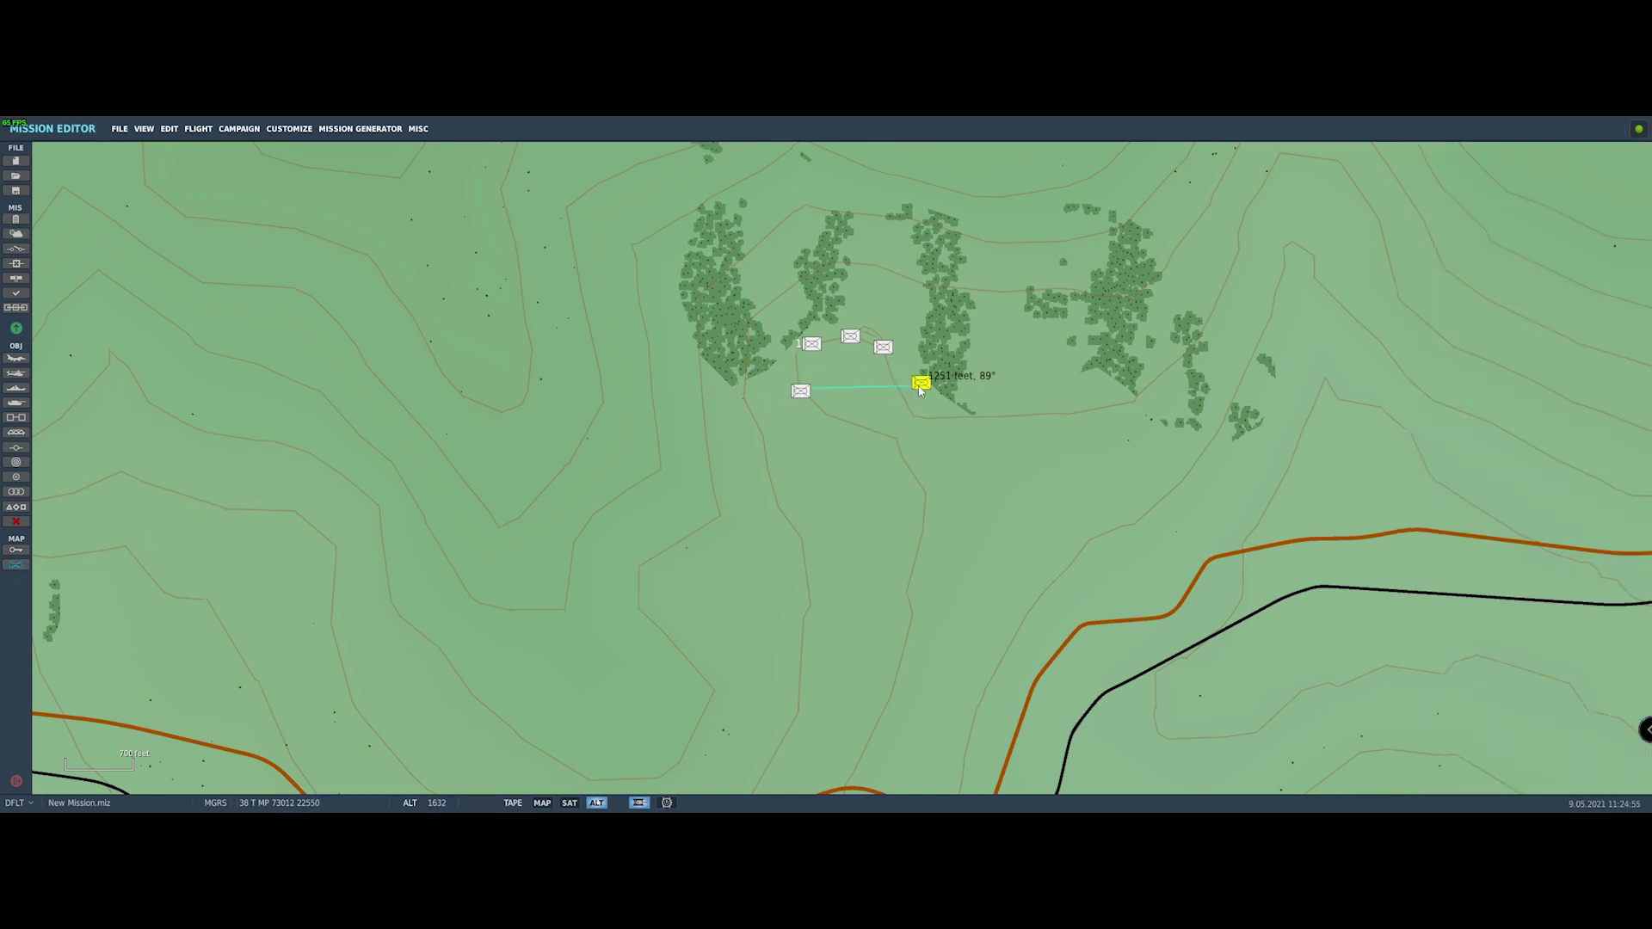
{"action": "left_click", "coordinate": [15, 564]}
Step: Pull the easternmost and northern Bradleys inward, closer to the rest of the group
{"action": "scroll", "coordinate": [861, 366], "scroll_direction": "up", "scroll_amount": 3}
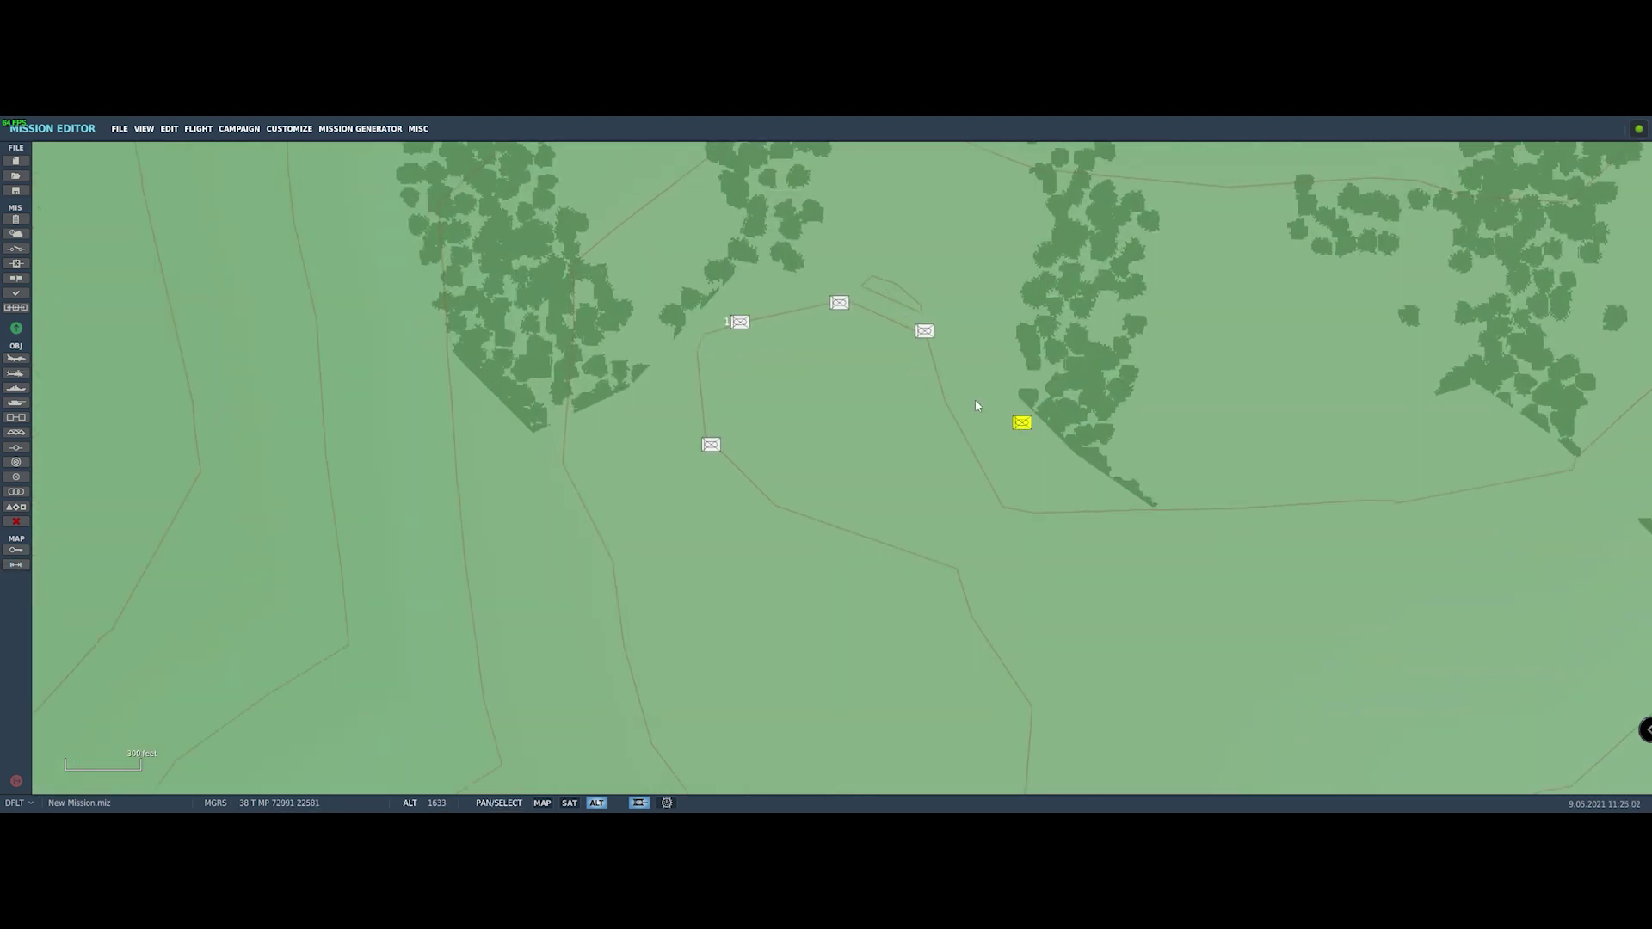
{"action": "left_click", "coordinate": [1022, 426]}
{"action": "left_click_drag", "start_coordinate": [1022, 426], "coordinate": [937, 368]}
{"action": "mouse_move", "coordinate": [839, 307]}
{"action": "left_mouse_down"}
{"action": "mouse_move", "coordinate": [786, 307]}
{"action": "mouse_move", "coordinate": [824, 299]}
{"action": "left_mouse_up"}
{"action": "left_click_drag", "start_coordinate": [924, 331], "coordinate": [862, 313]}
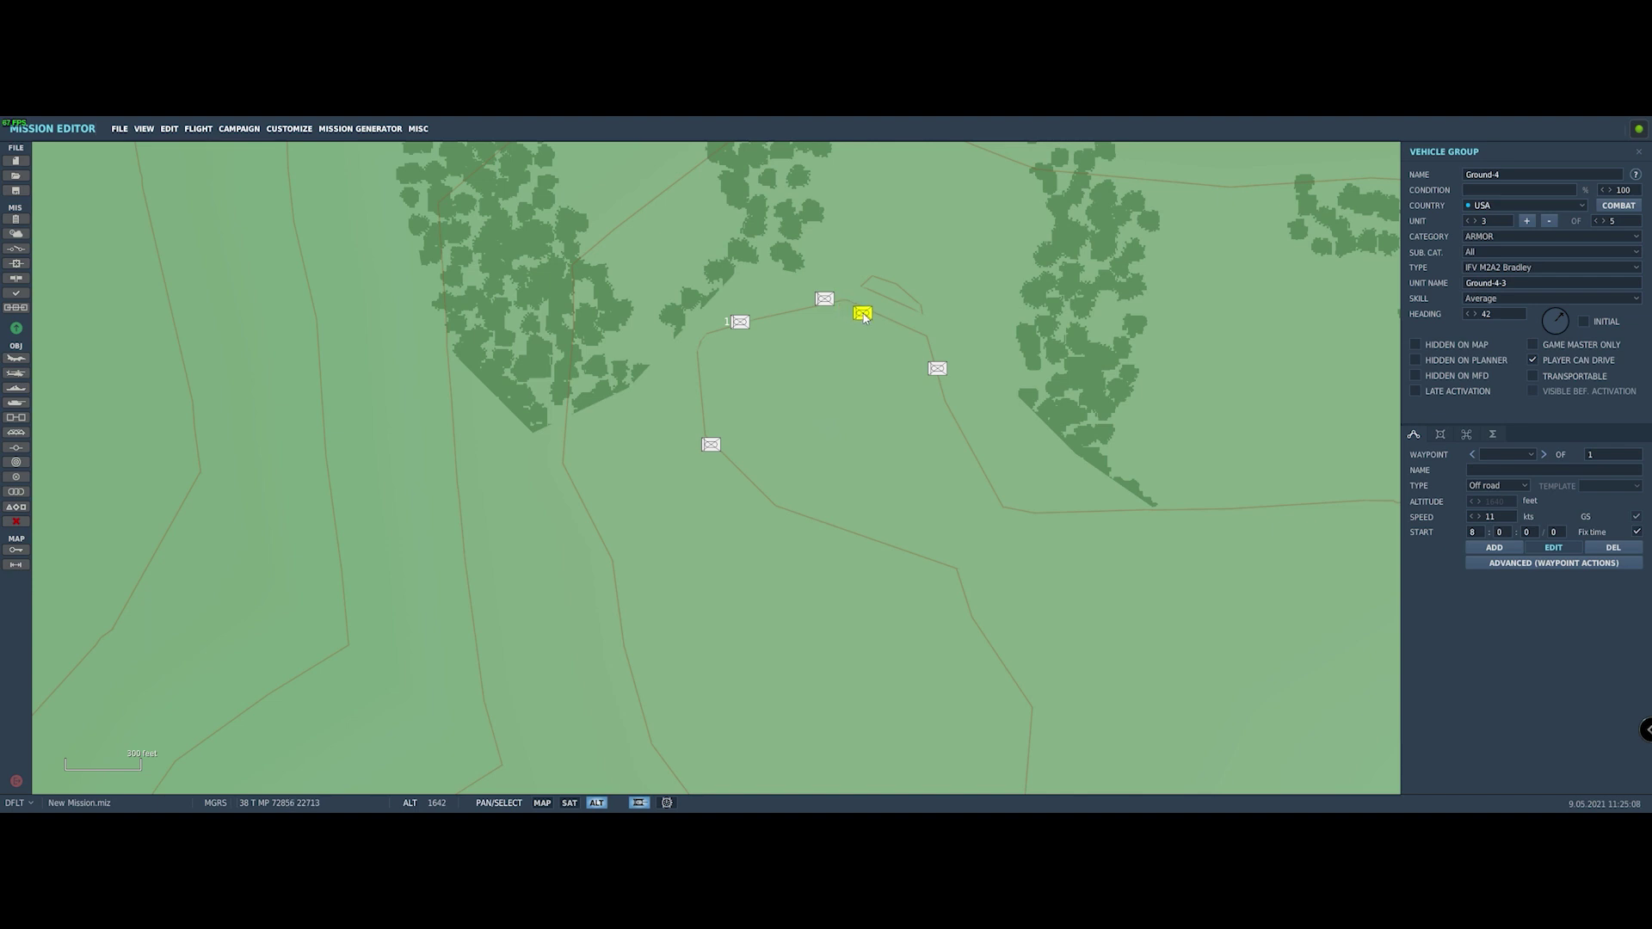
{"action": "left_click_drag", "start_coordinate": [935, 369], "coordinate": [871, 312]}
Step: Draw the western Bradleys inward and fine-tune the northern and eastern ones, forming an arc about 550 feet wide
{"action": "left_click", "coordinate": [740, 323]}
{"action": "left_click_drag", "start_coordinate": [743, 327], "coordinate": [805, 310]}
{"action": "left_click_drag", "start_coordinate": [710, 439], "coordinate": [745, 368]}
{"action": "left_click_drag", "start_coordinate": [881, 311], "coordinate": [863, 300]}
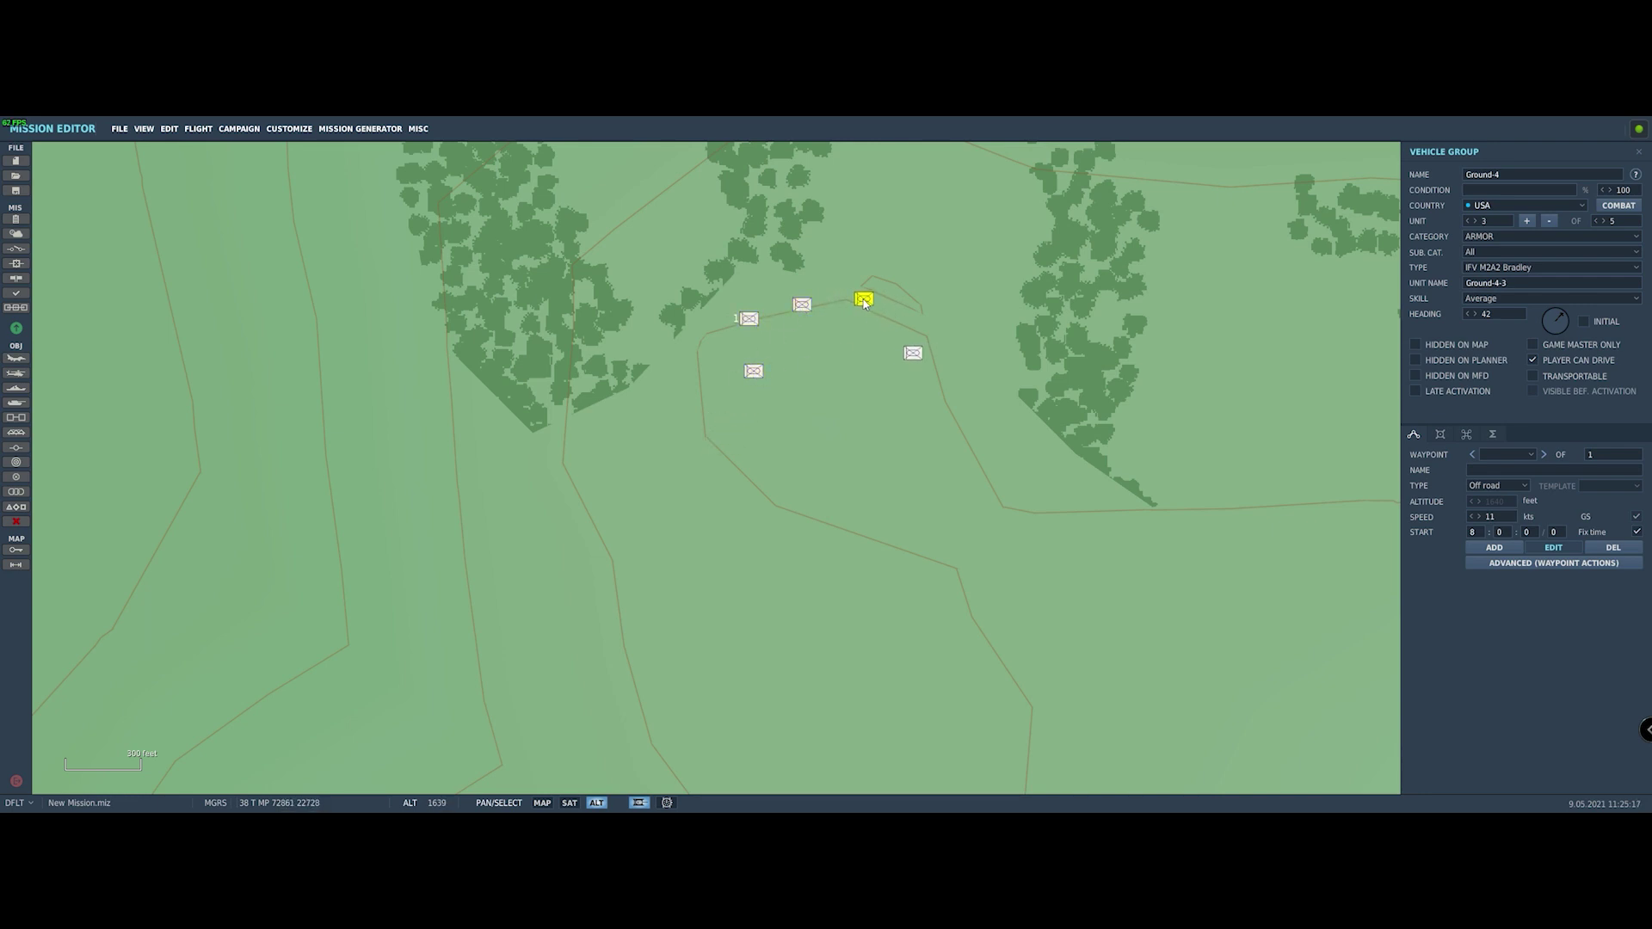
{"action": "left_click_drag", "start_coordinate": [914, 356], "coordinate": [908, 361]}
{"action": "left_click_drag", "start_coordinate": [865, 305], "coordinate": [866, 295]}
Step: Measure the width of the tightened formation between its southwestern and southeastern Bradleys
{"action": "left_click", "coordinate": [17, 565]}
{"action": "left_click_drag", "start_coordinate": [765, 367], "coordinate": [907, 356]}
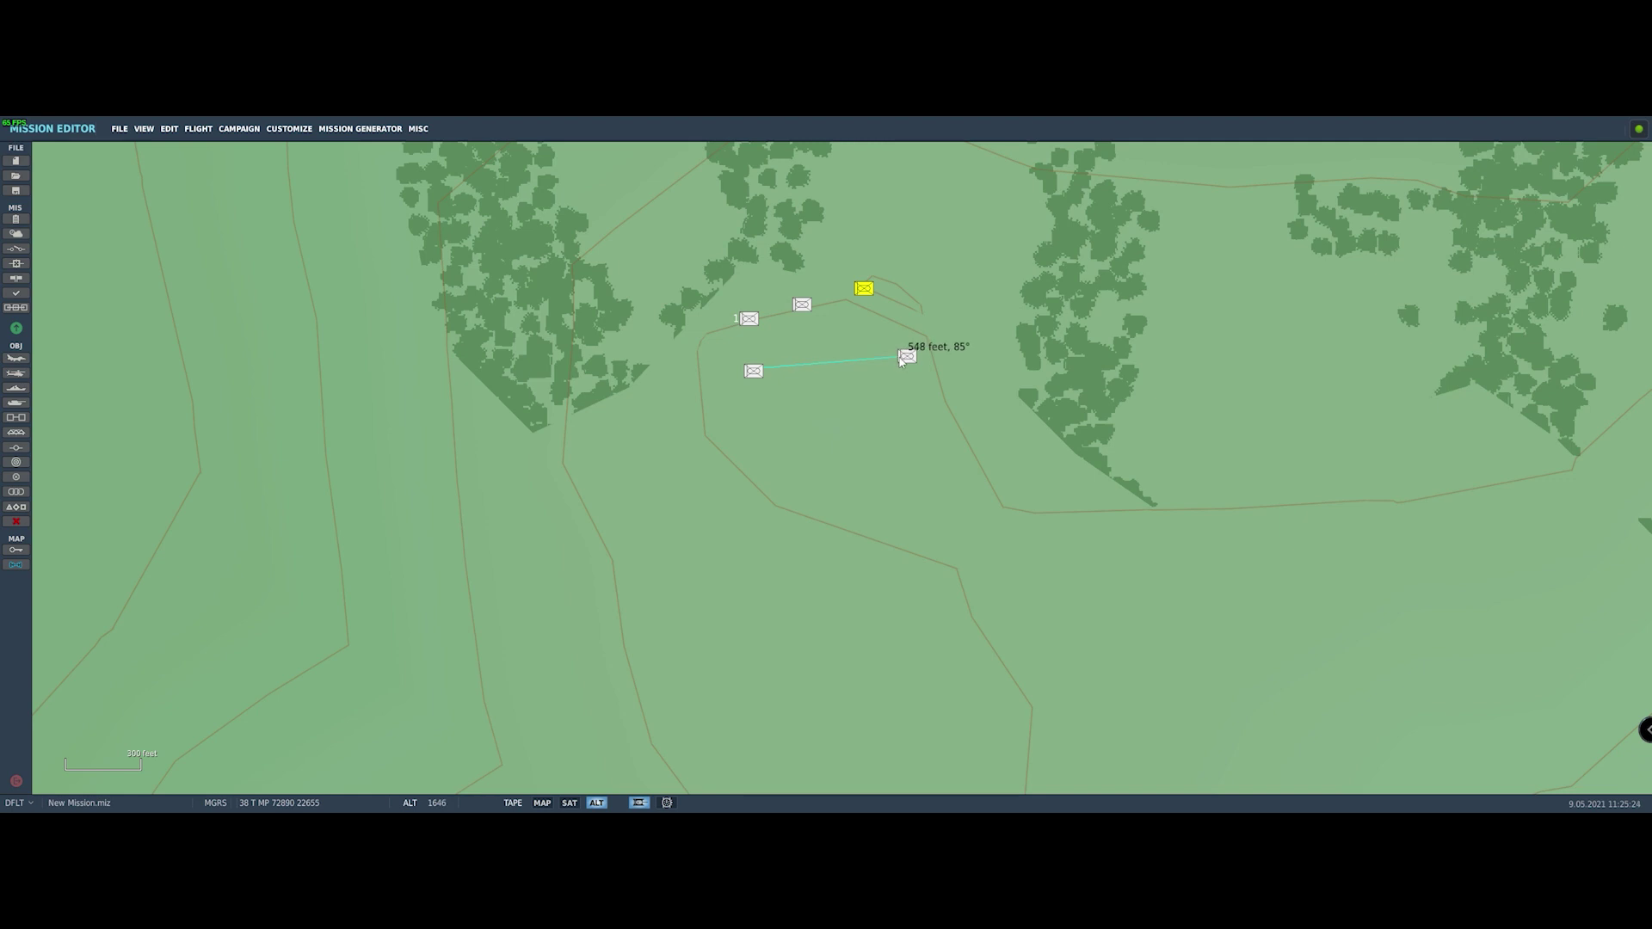
{"action": "left_click", "coordinate": [15, 565]}
Step: Duplicate the five-Bradley group beside the small tree patches to the east and nudge the copy slightly west
{"action": "scroll", "coordinate": [377, 492], "scroll_direction": "down", "scroll_amount": 2}
{"action": "left_click_drag", "start_coordinate": [338, 519], "coordinate": [465, 487]}
{"action": "left_click", "coordinate": [748, 385]}
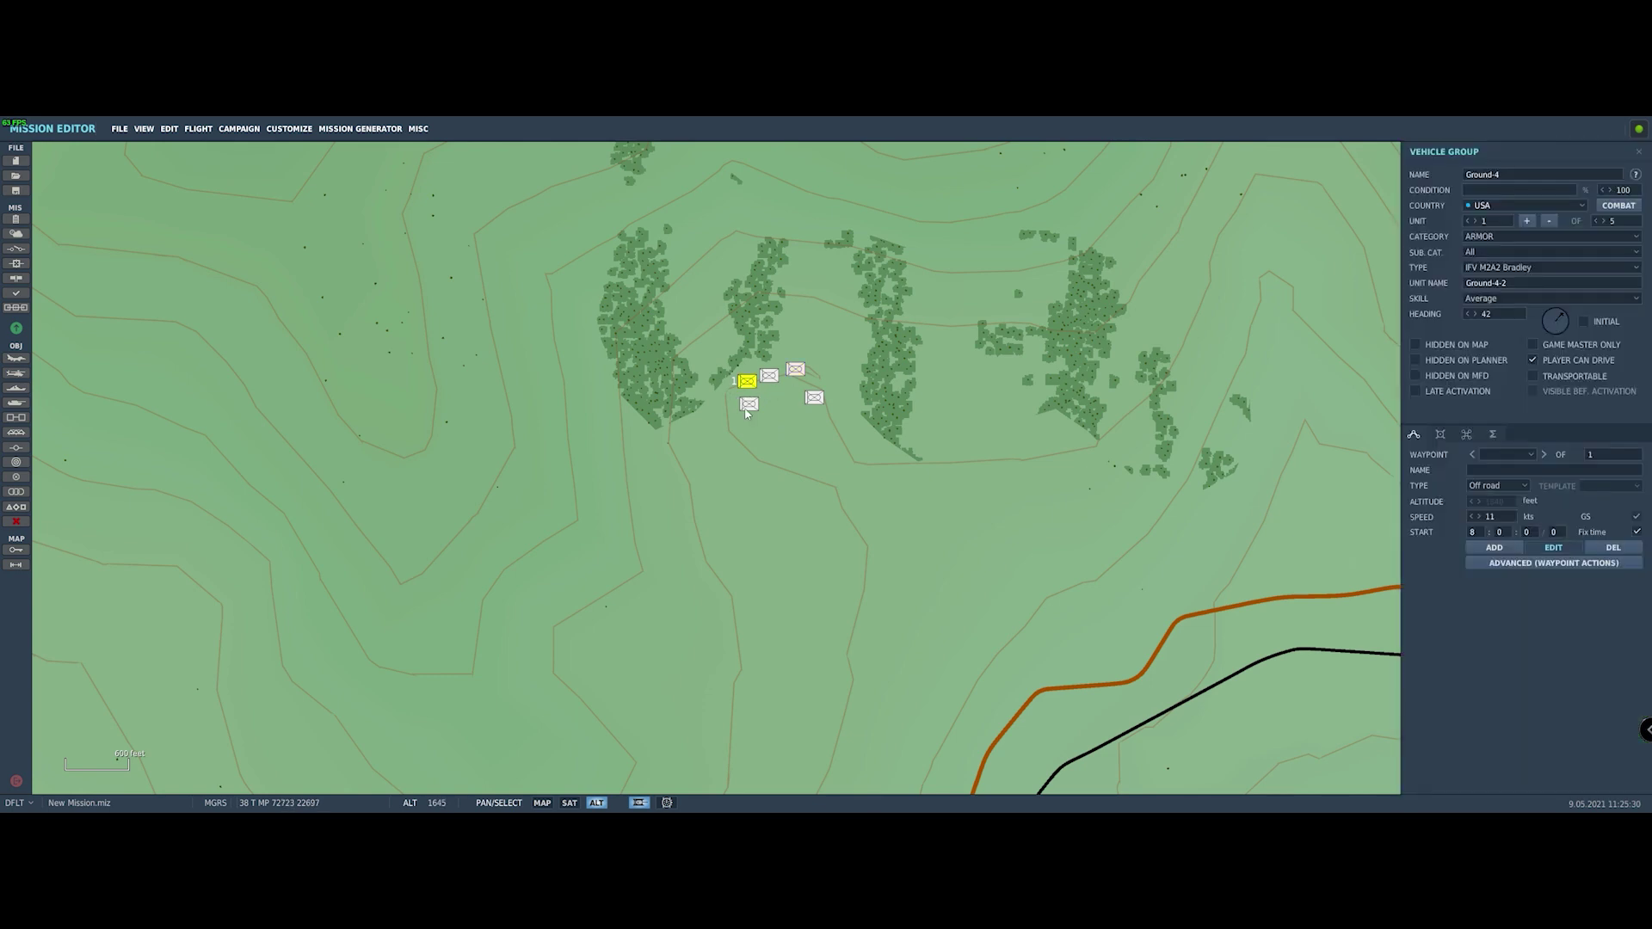
{"action": "left_click_drag", "start_coordinate": [1128, 439], "coordinate": [709, 473]}
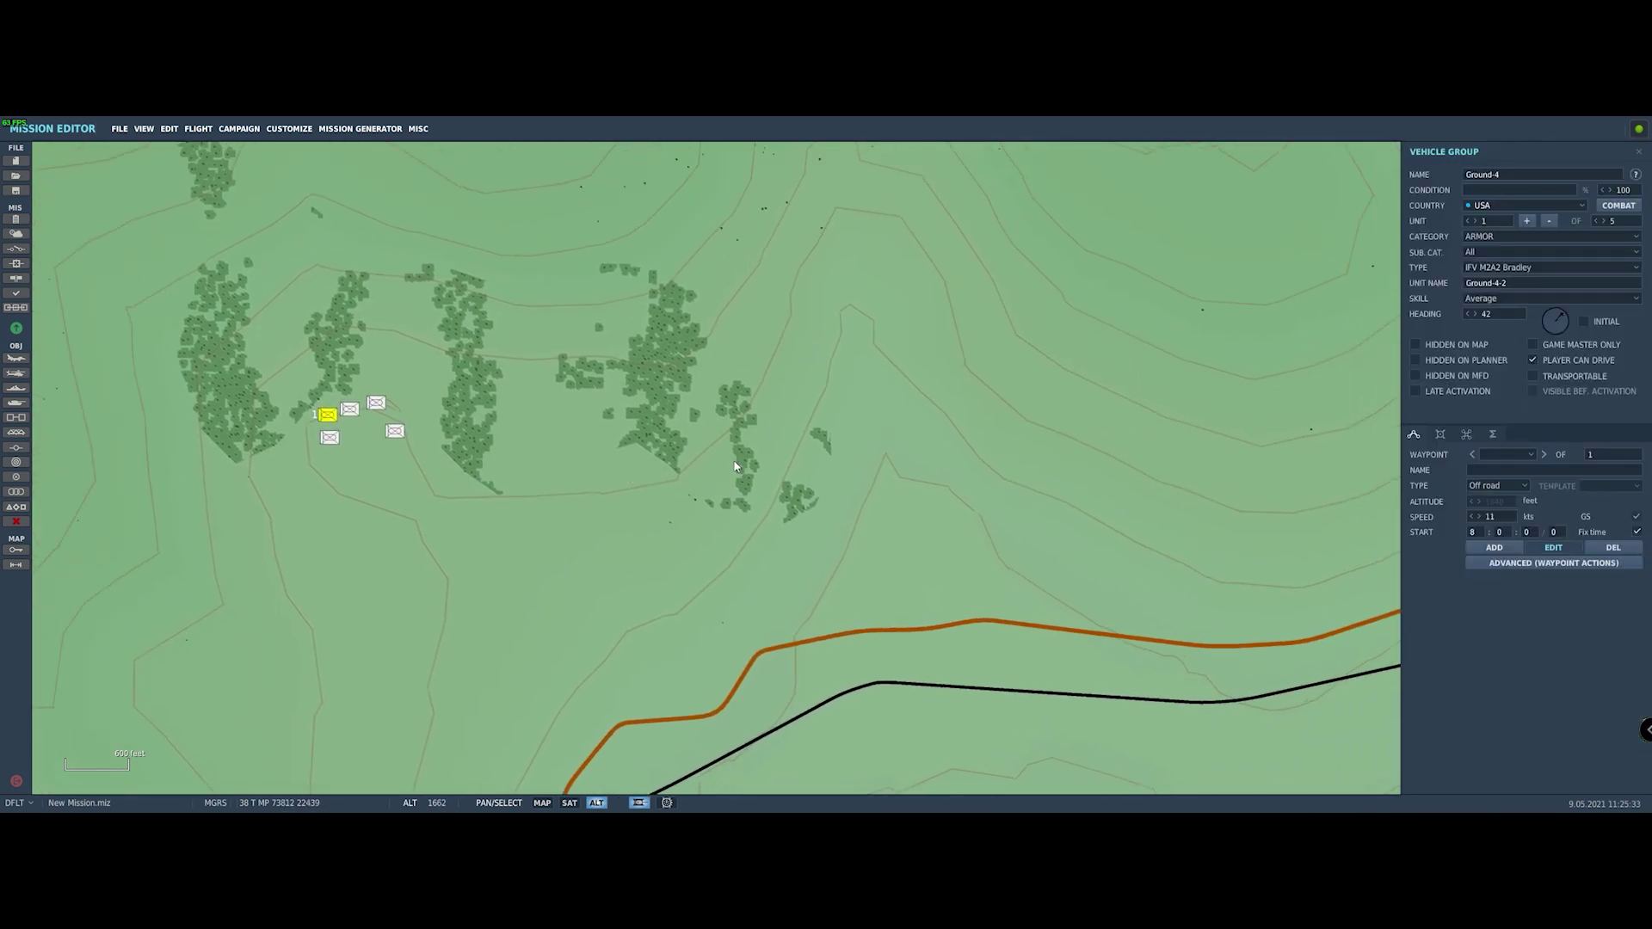
{"action": "scroll", "coordinate": [773, 414], "scroll_direction": "up", "scroll_amount": 3}
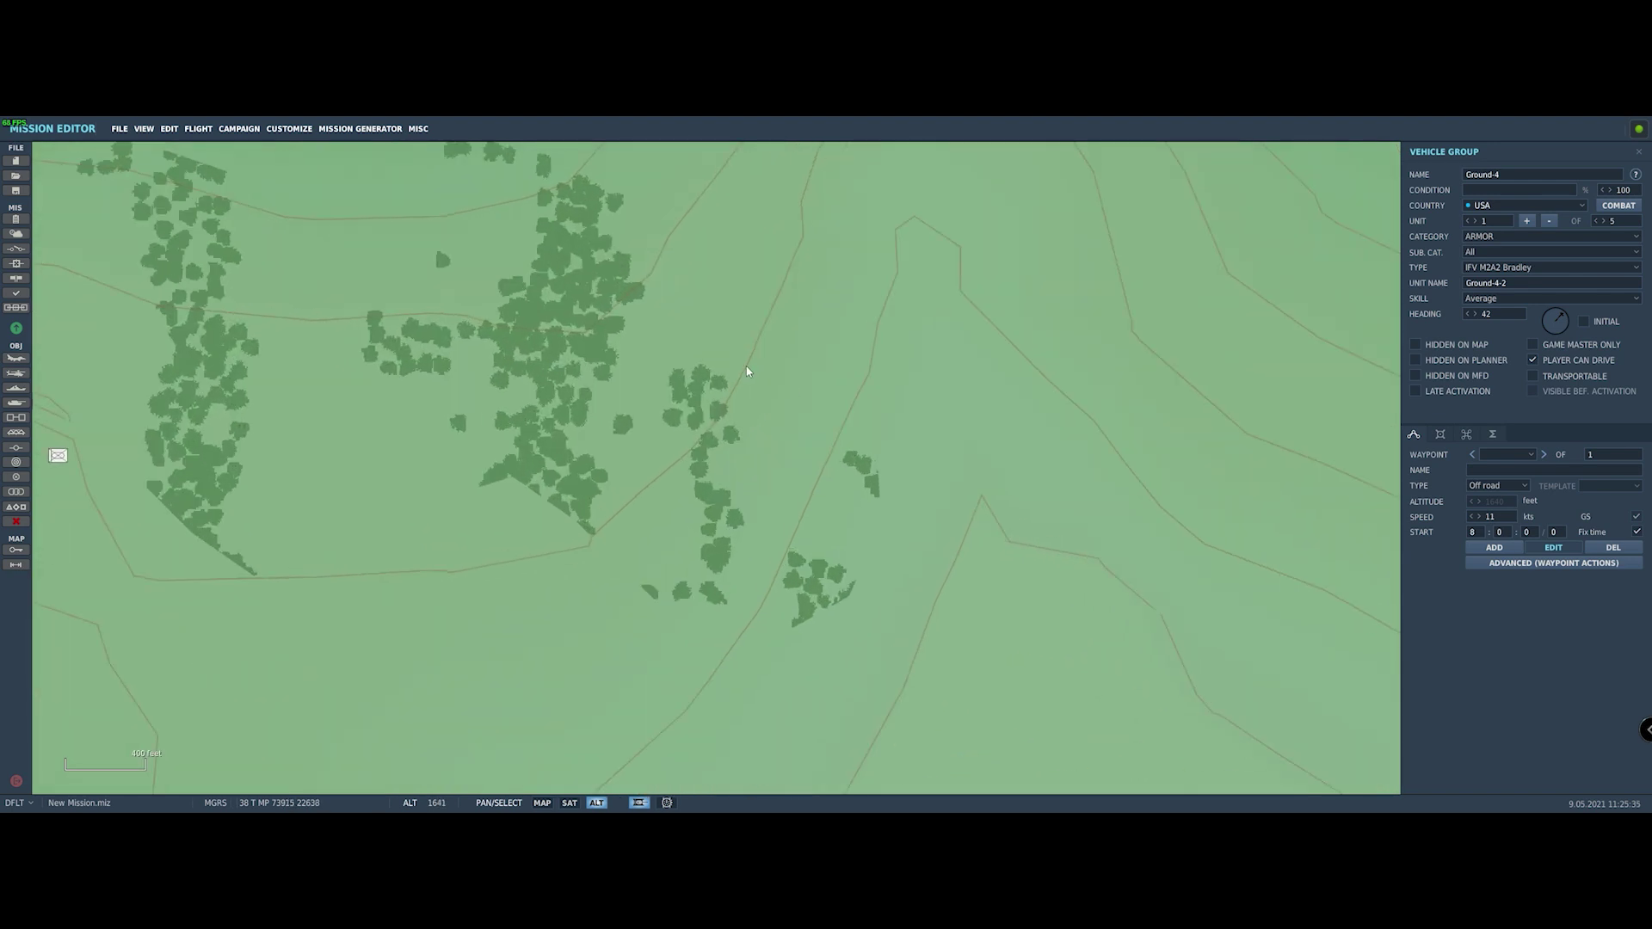
{"action": "key", "text": "ctrl+v"}
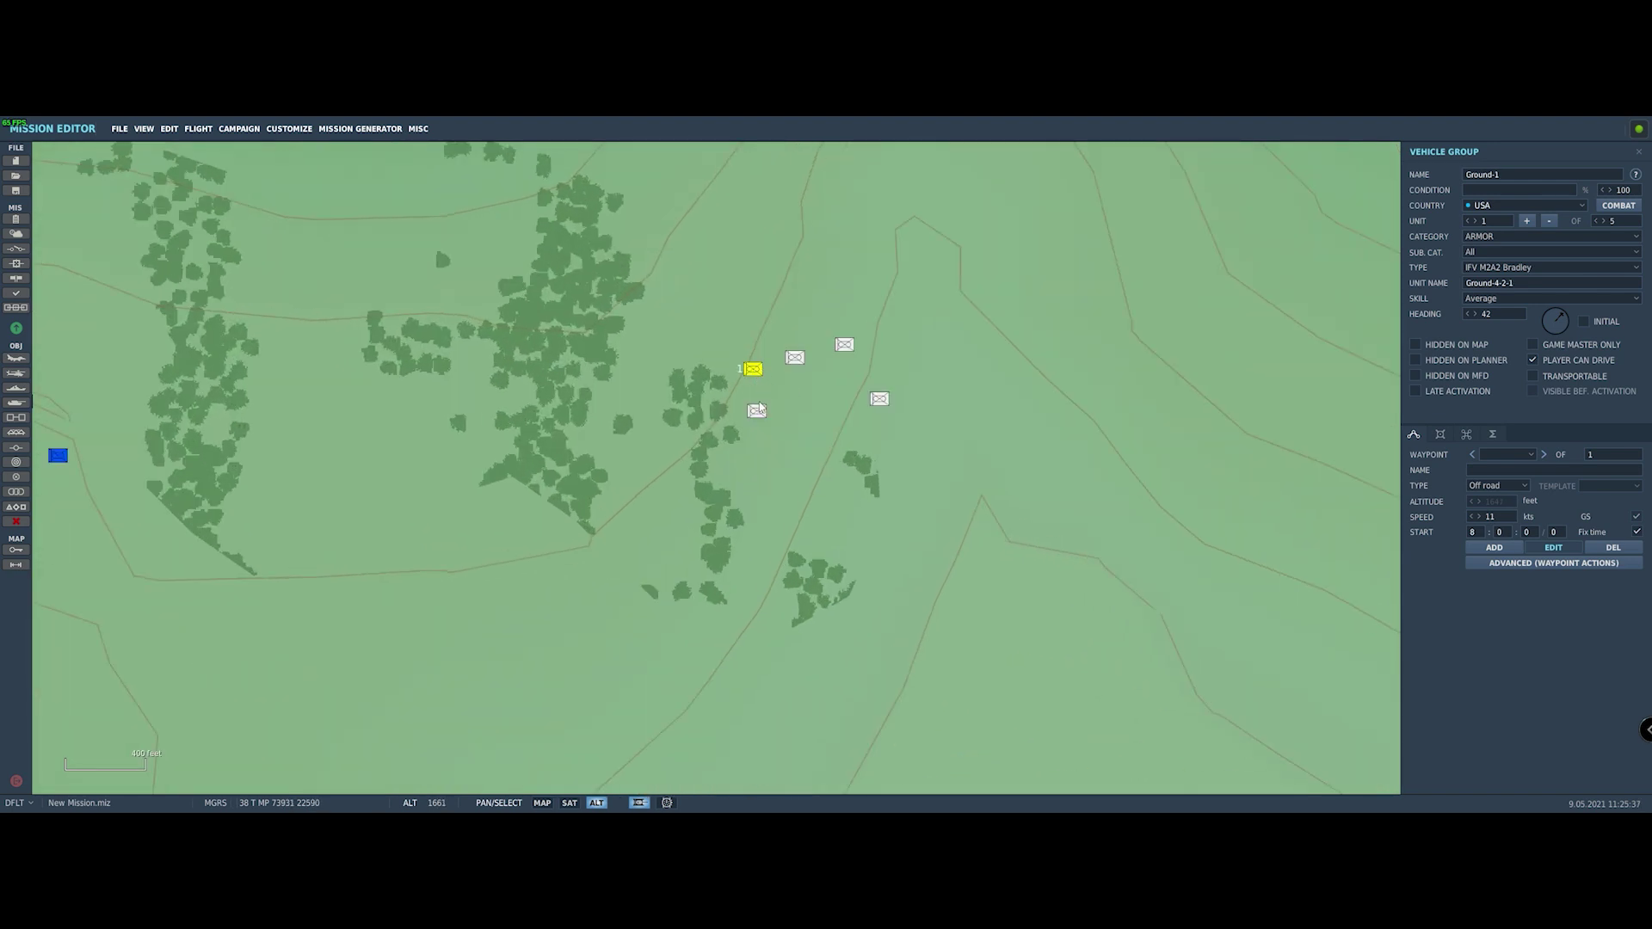
{"action": "left_click_drag", "start_coordinate": [752, 372], "coordinate": [731, 369]}
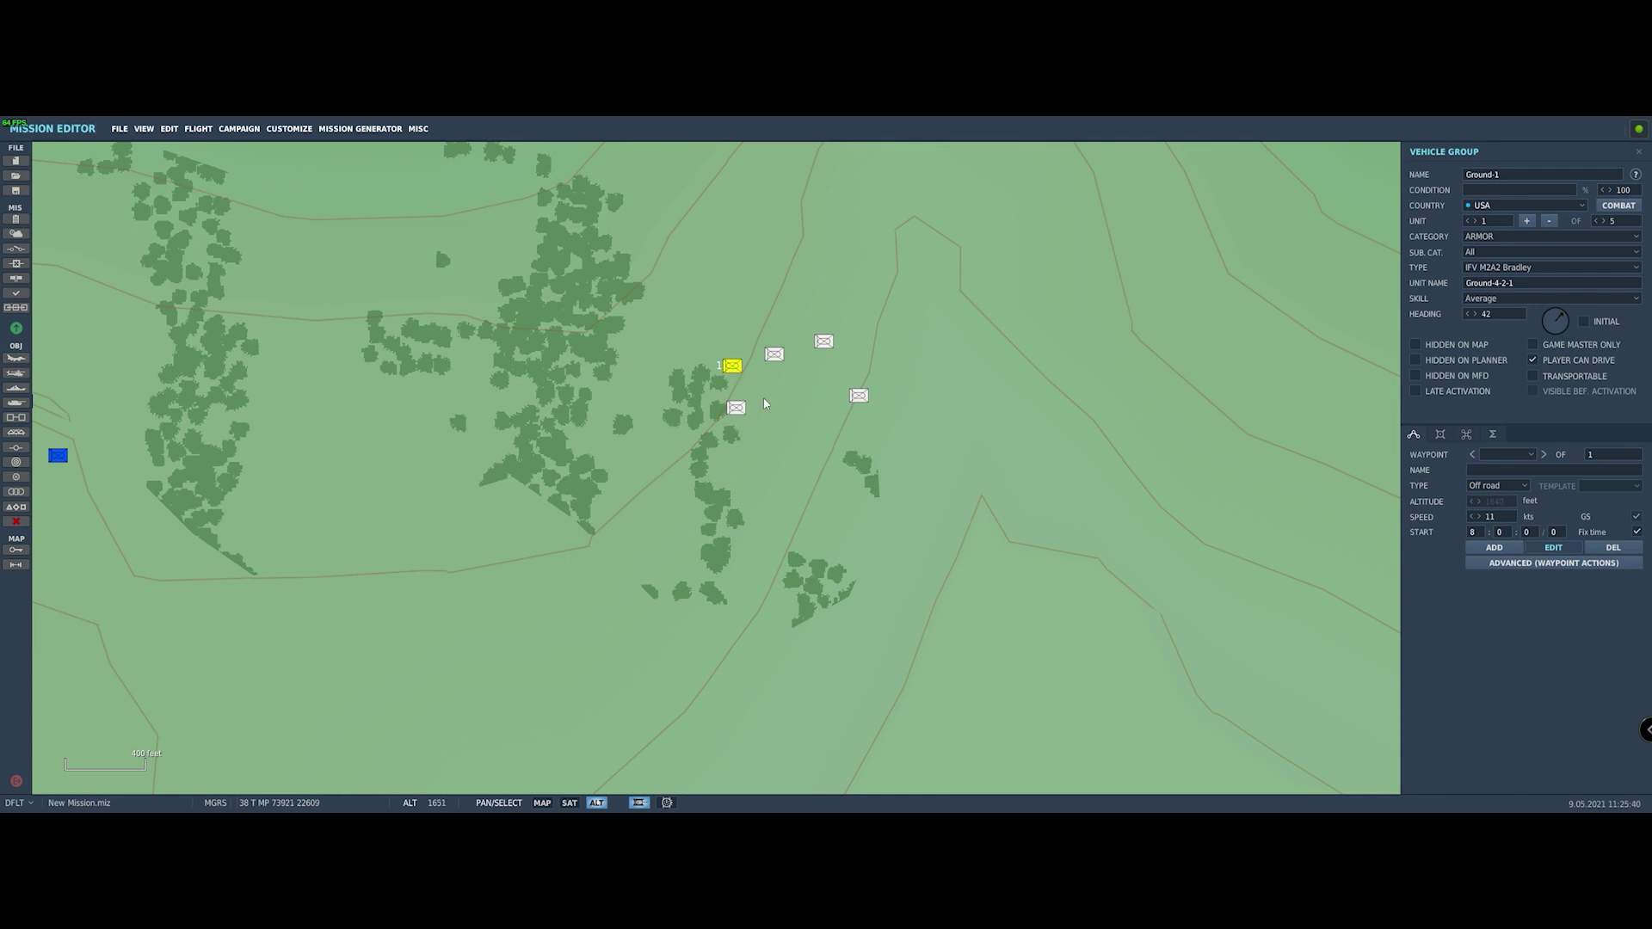
Step: Rearrange the copied group's Bradleys around the small tree patches, spreading them west and southeast of the lead vehicle
{"action": "left_click", "coordinate": [866, 398]}
{"action": "left_click_drag", "start_coordinate": [866, 398], "coordinate": [849, 456]}
{"action": "left_click", "coordinate": [810, 344]}
{"action": "left_click_drag", "start_coordinate": [810, 345], "coordinate": [630, 400]}
{"action": "left_click_drag", "start_coordinate": [772, 357], "coordinate": [791, 456]}
{"action": "left_click_drag", "start_coordinate": [645, 398], "coordinate": [640, 403]}
{"action": "left_click", "coordinate": [791, 451]}
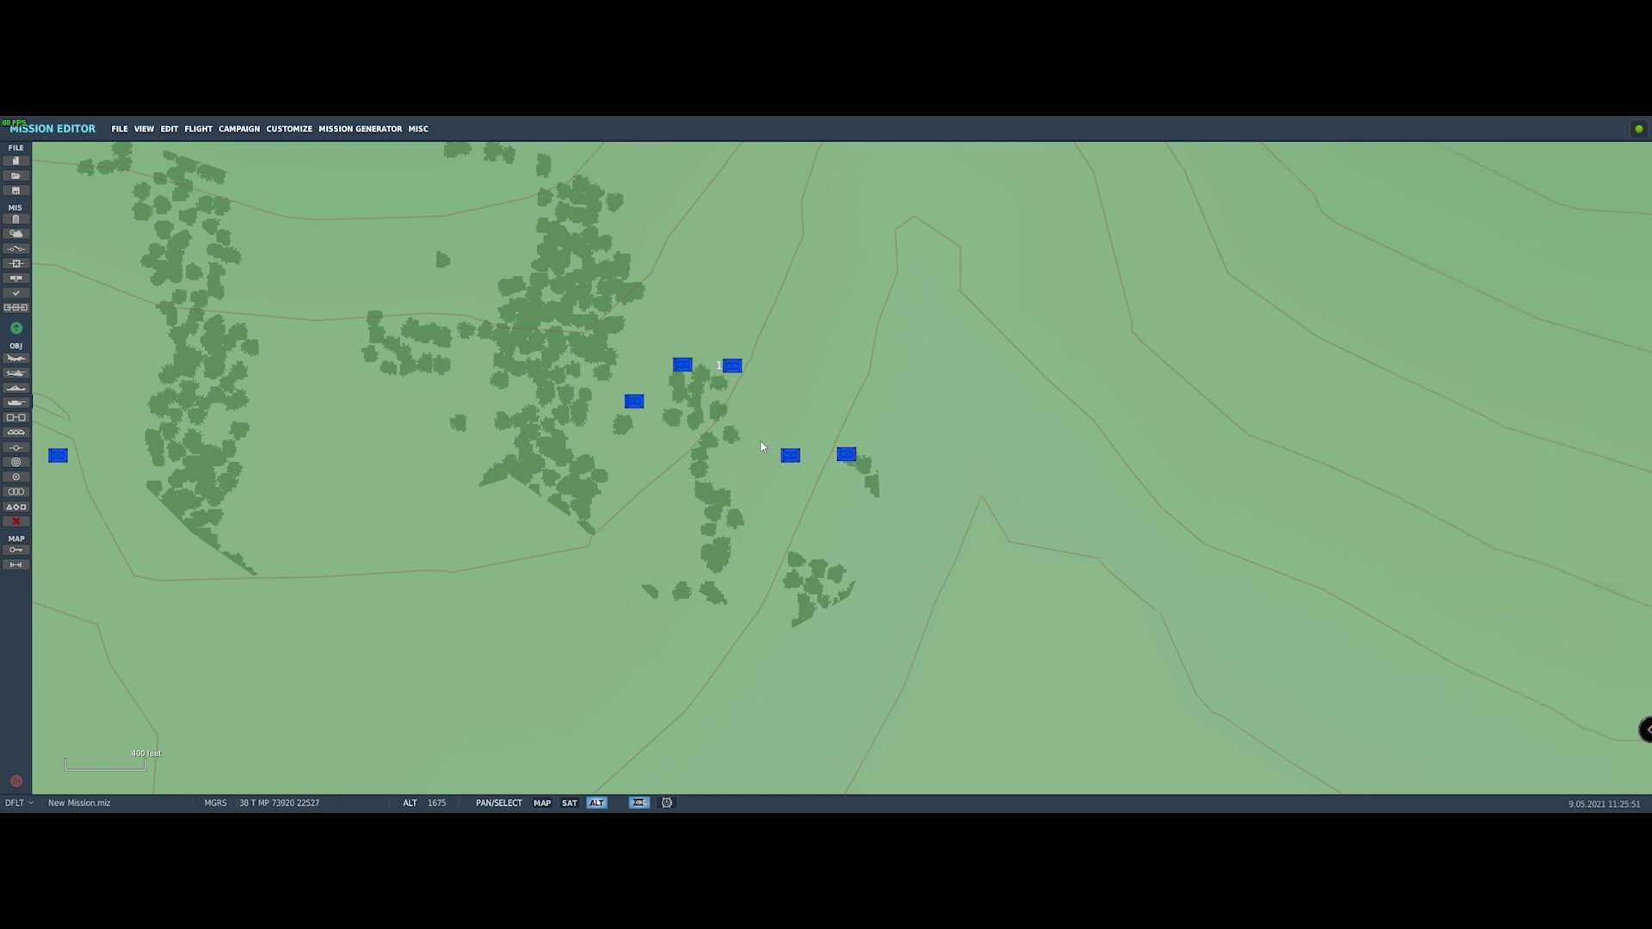
Step: Shift the copied group's Bradleys closer together east of the small tree patches, with two to the north and three to the south
{"action": "left_click_drag", "start_coordinate": [786, 454], "coordinate": [758, 440]}
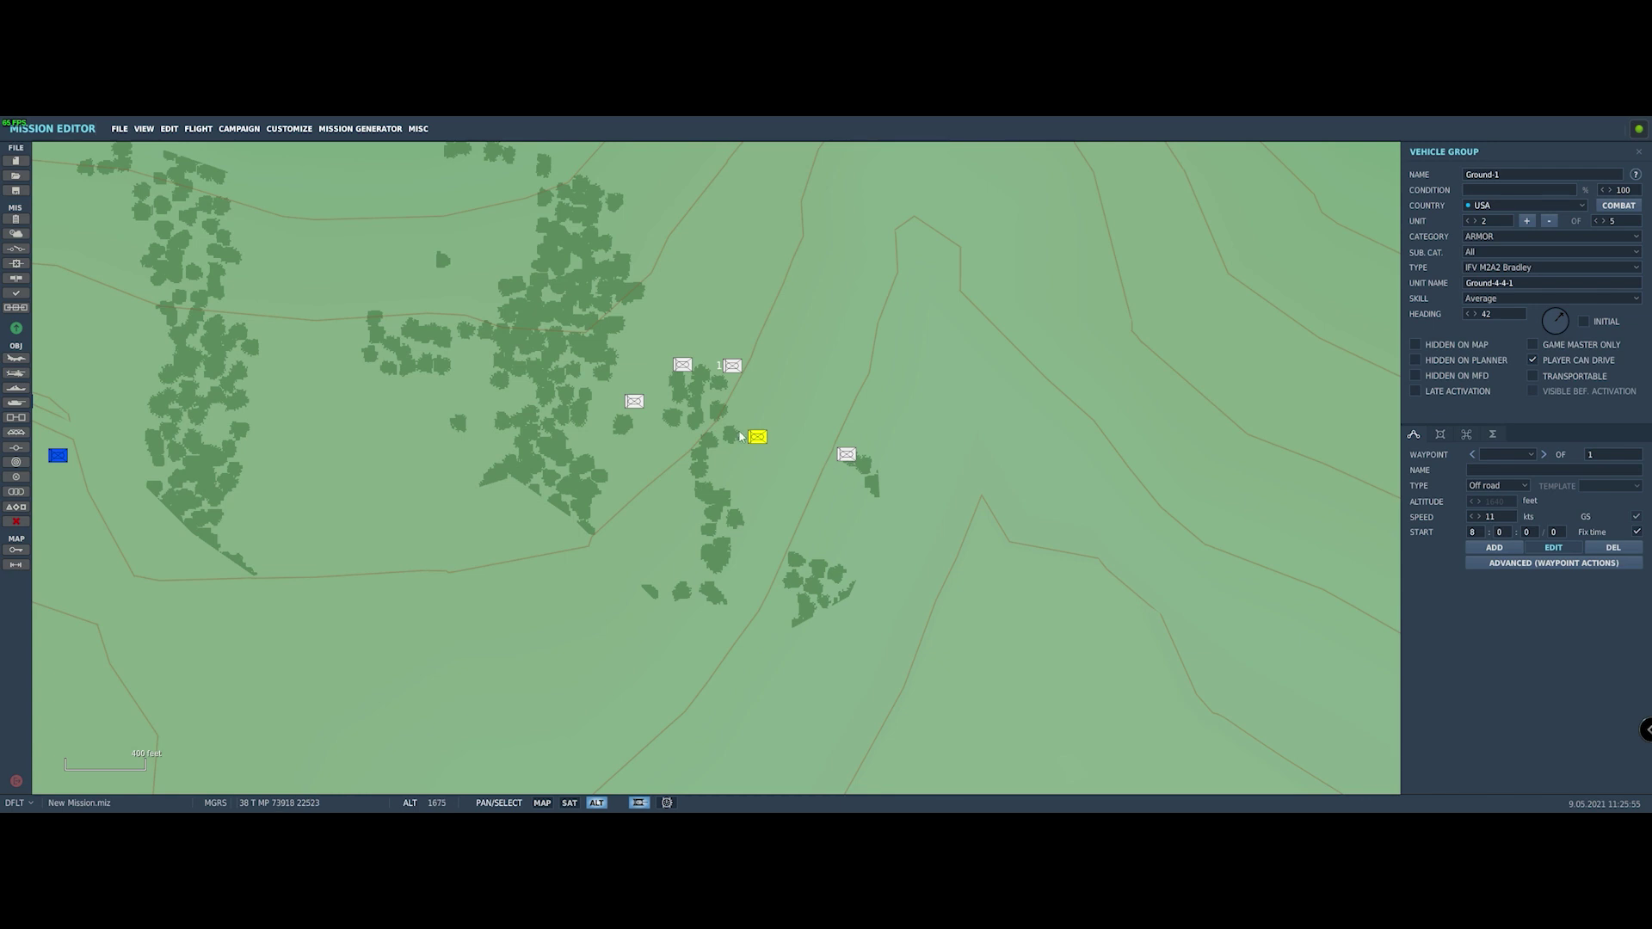
{"action": "left_click_drag", "start_coordinate": [733, 366], "coordinate": [764, 372]}
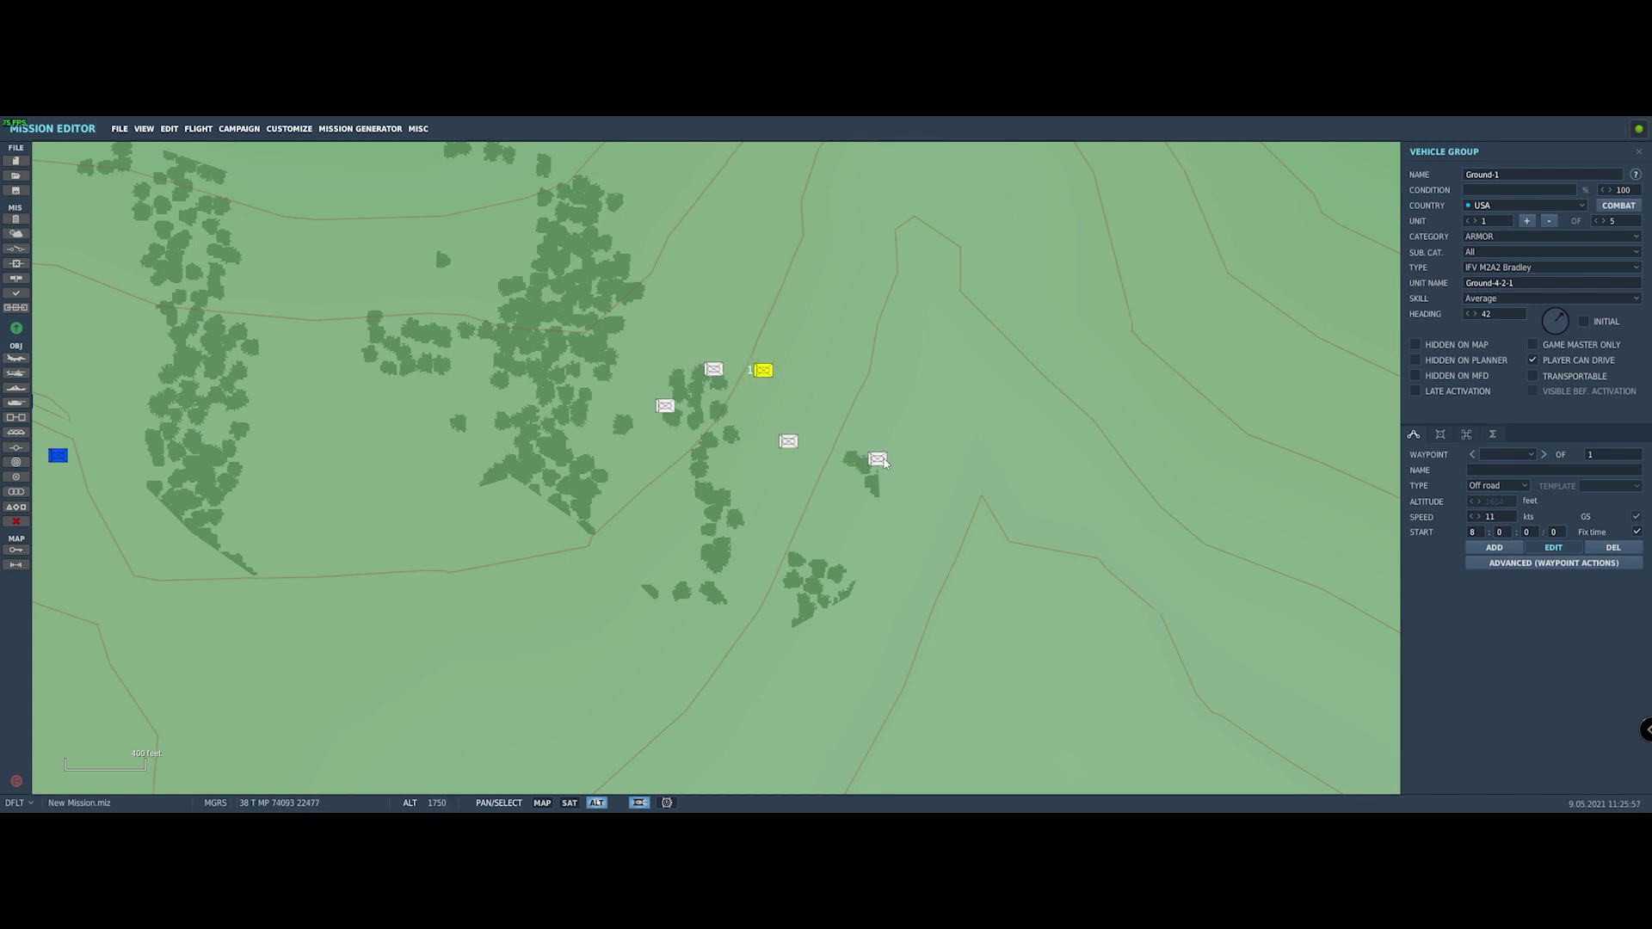
{"action": "left_click_drag", "start_coordinate": [884, 463], "coordinate": [850, 453]}
{"action": "left_click_drag", "start_coordinate": [714, 369], "coordinate": [718, 358]}
{"action": "left_click_drag", "start_coordinate": [667, 407], "coordinate": [747, 428]}
{"action": "left_click", "coordinate": [721, 360]}
Step: Survey the terrain and woods east of the Bradley groups and southwest toward Sett. Sheripova for another target site
{"action": "scroll", "coordinate": [804, 405], "scroll_direction": "down", "scroll_amount": 3}
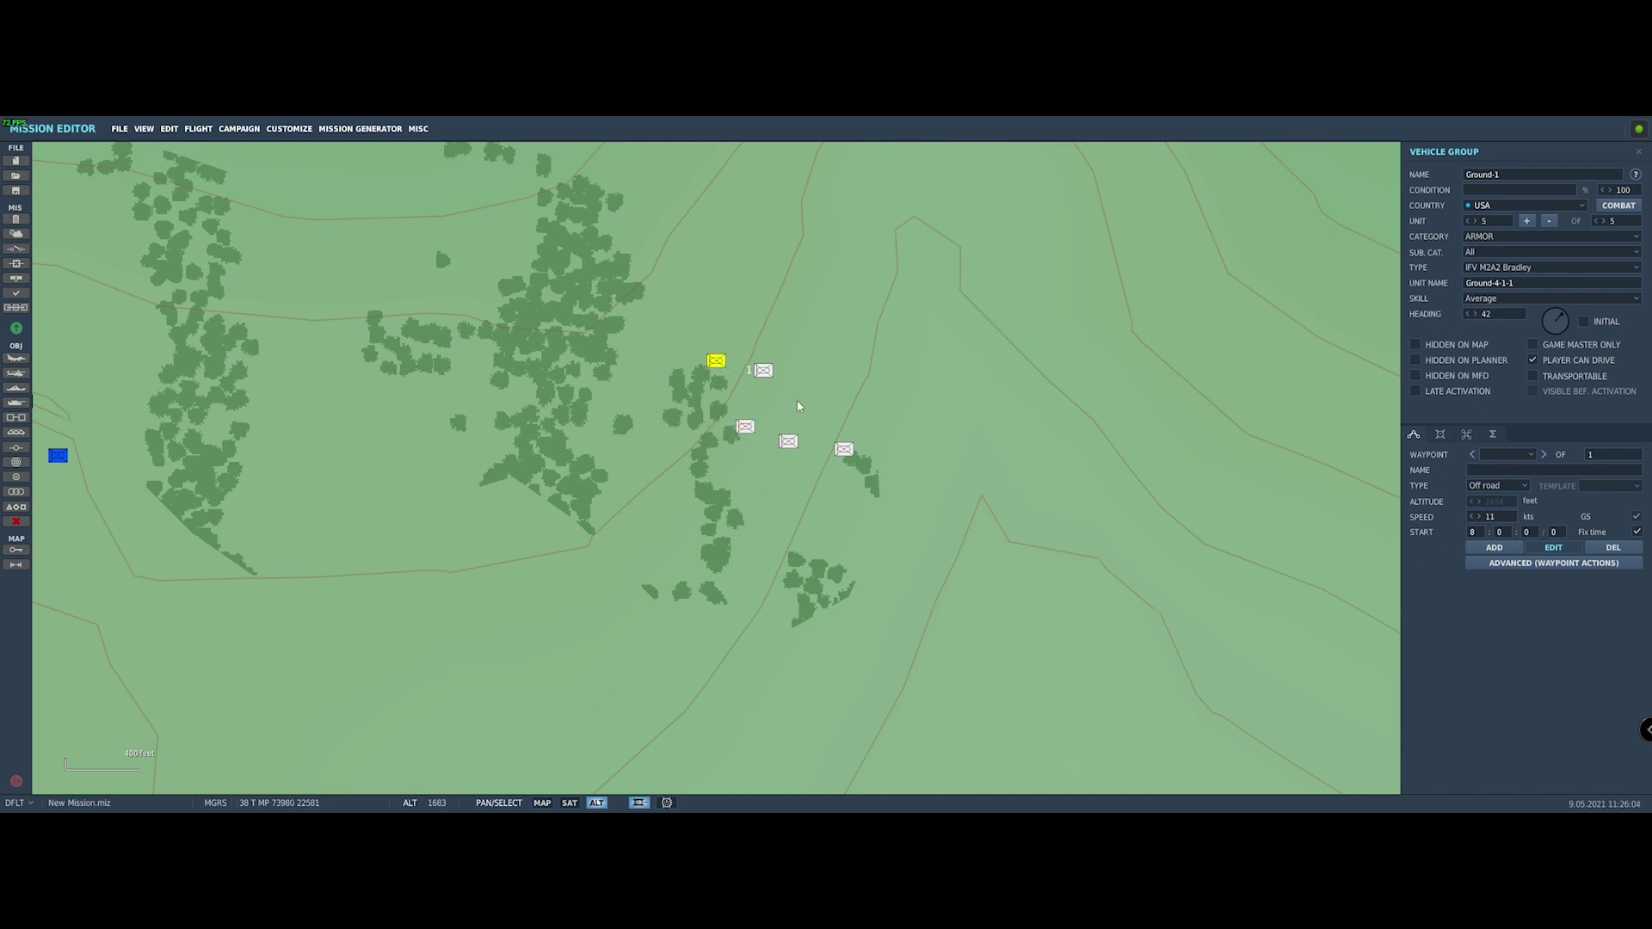
{"action": "scroll", "coordinate": [822, 428], "scroll_direction": "down", "scroll_amount": 2}
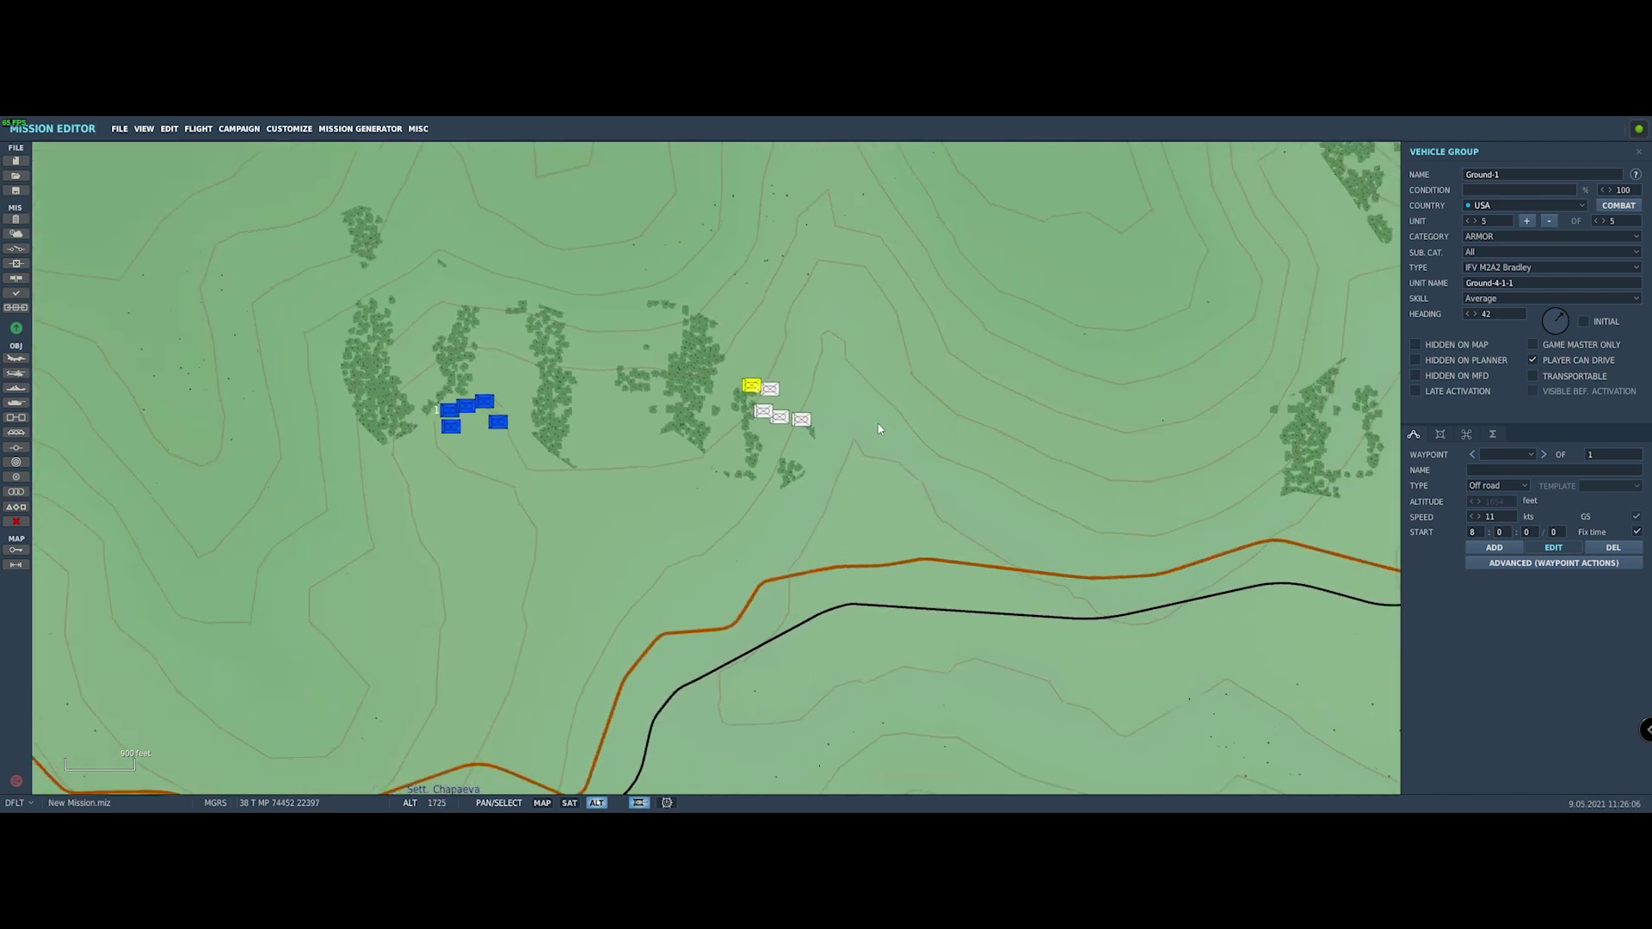
{"action": "scroll", "coordinate": [806, 417], "scroll_direction": "up", "scroll_amount": 2}
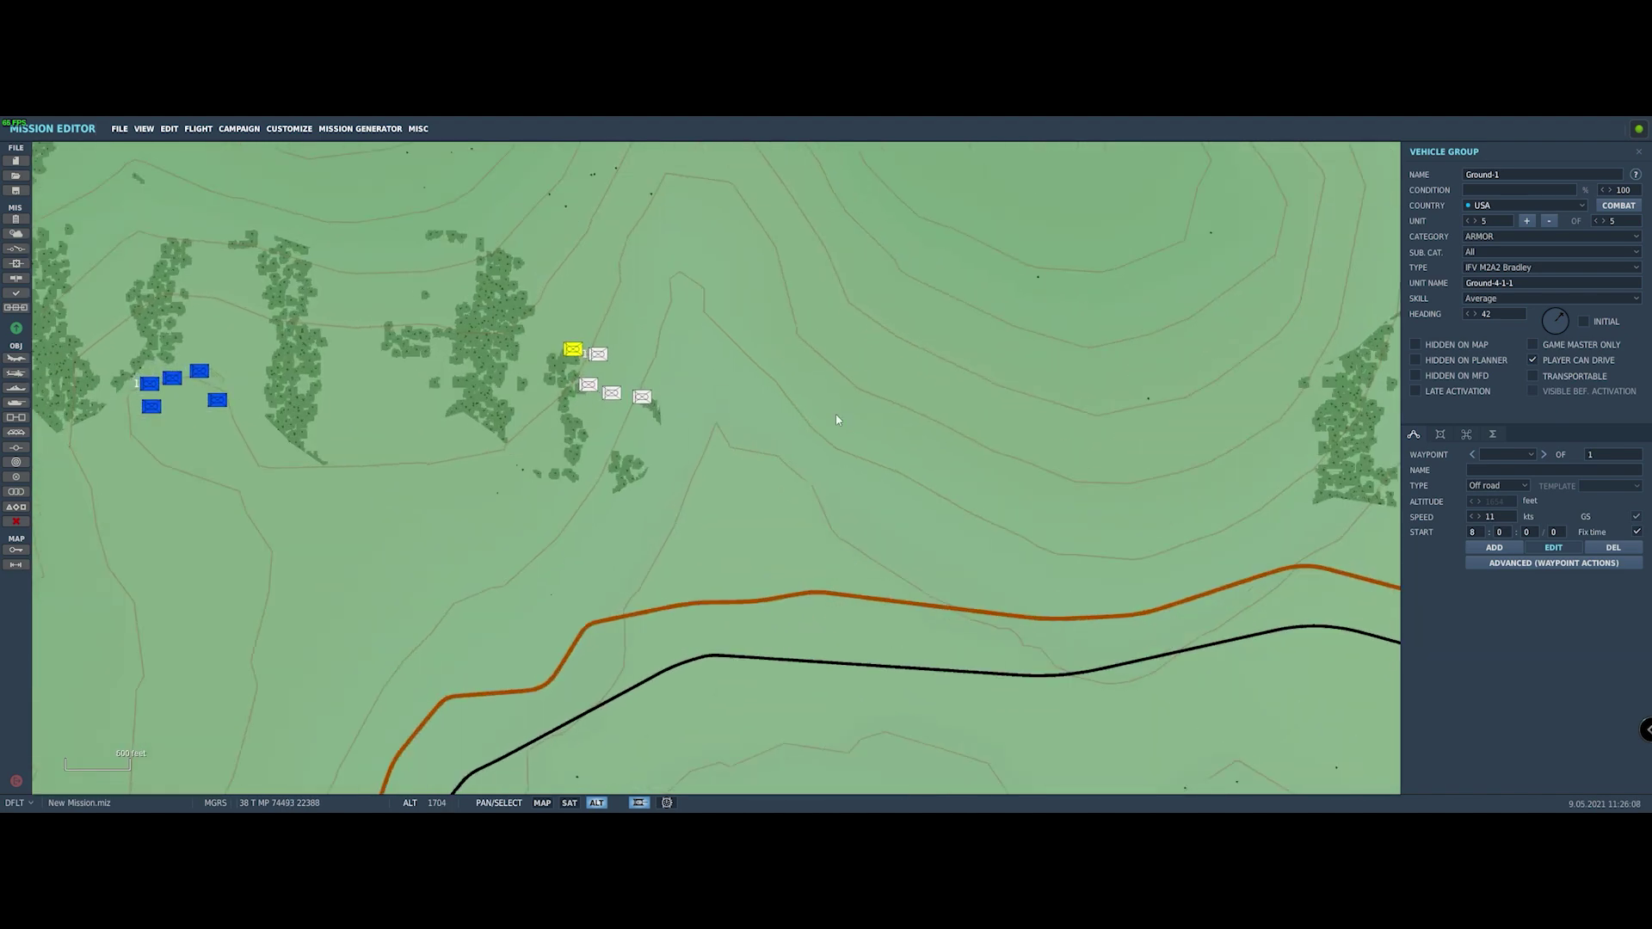
{"action": "right_click_drag", "start_coordinate": [840, 416], "coordinate": [695, 400]}
{"action": "scroll", "coordinate": [695, 400], "scroll_direction": "down", "scroll_amount": 4}
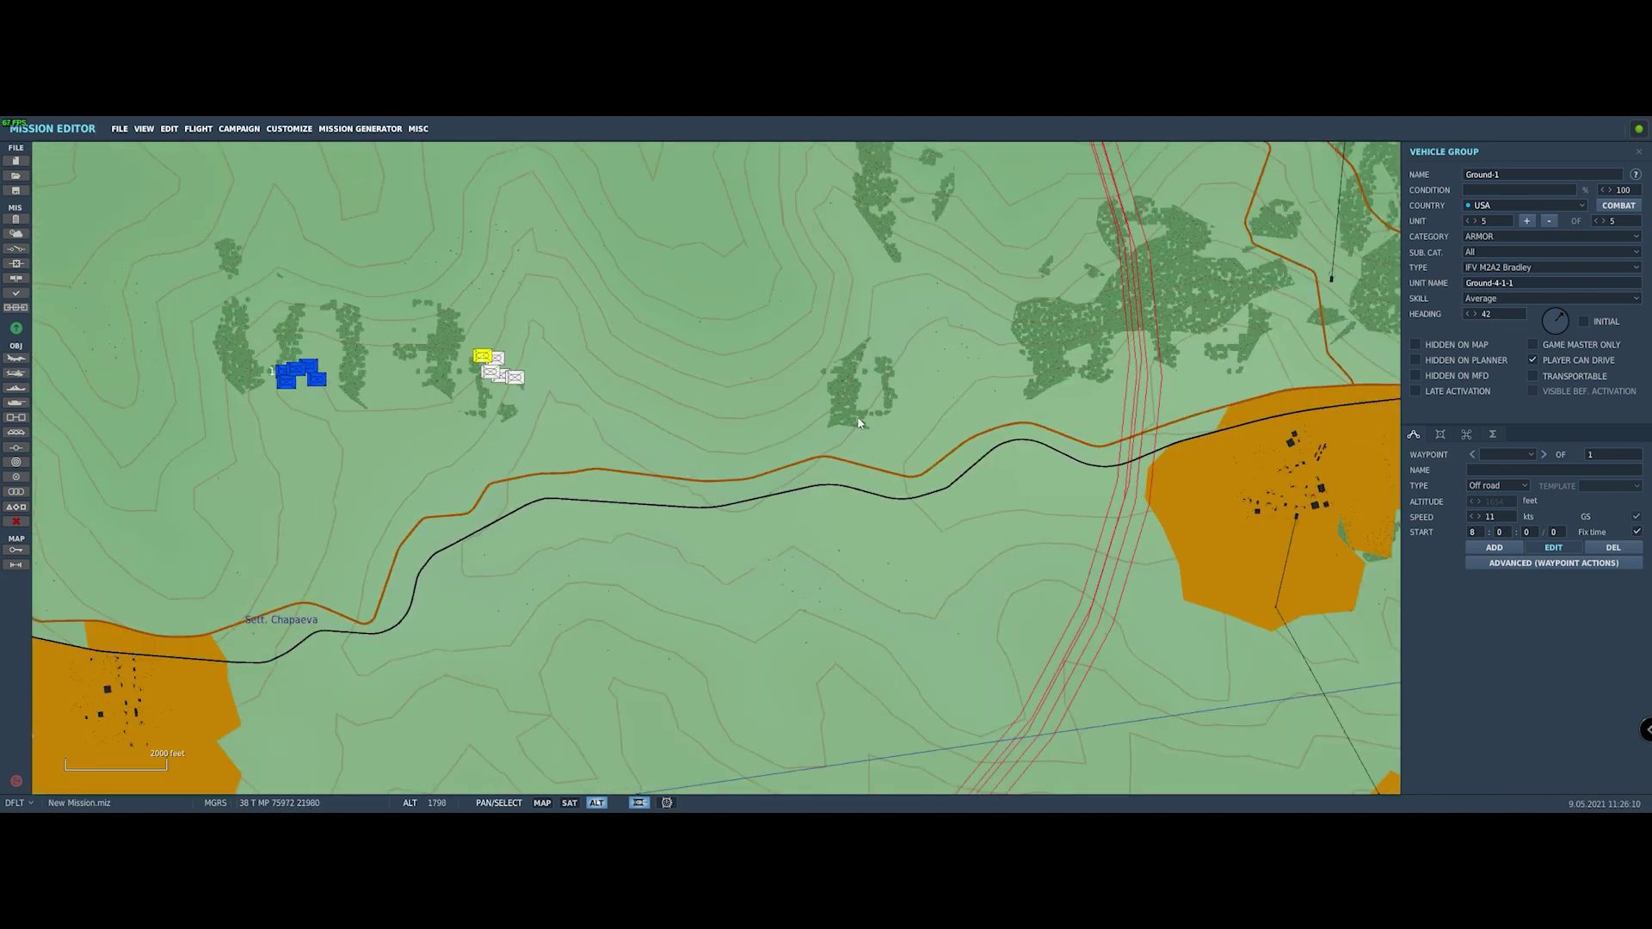
{"action": "right_click_drag", "start_coordinate": [852, 431], "coordinate": [803, 570]}
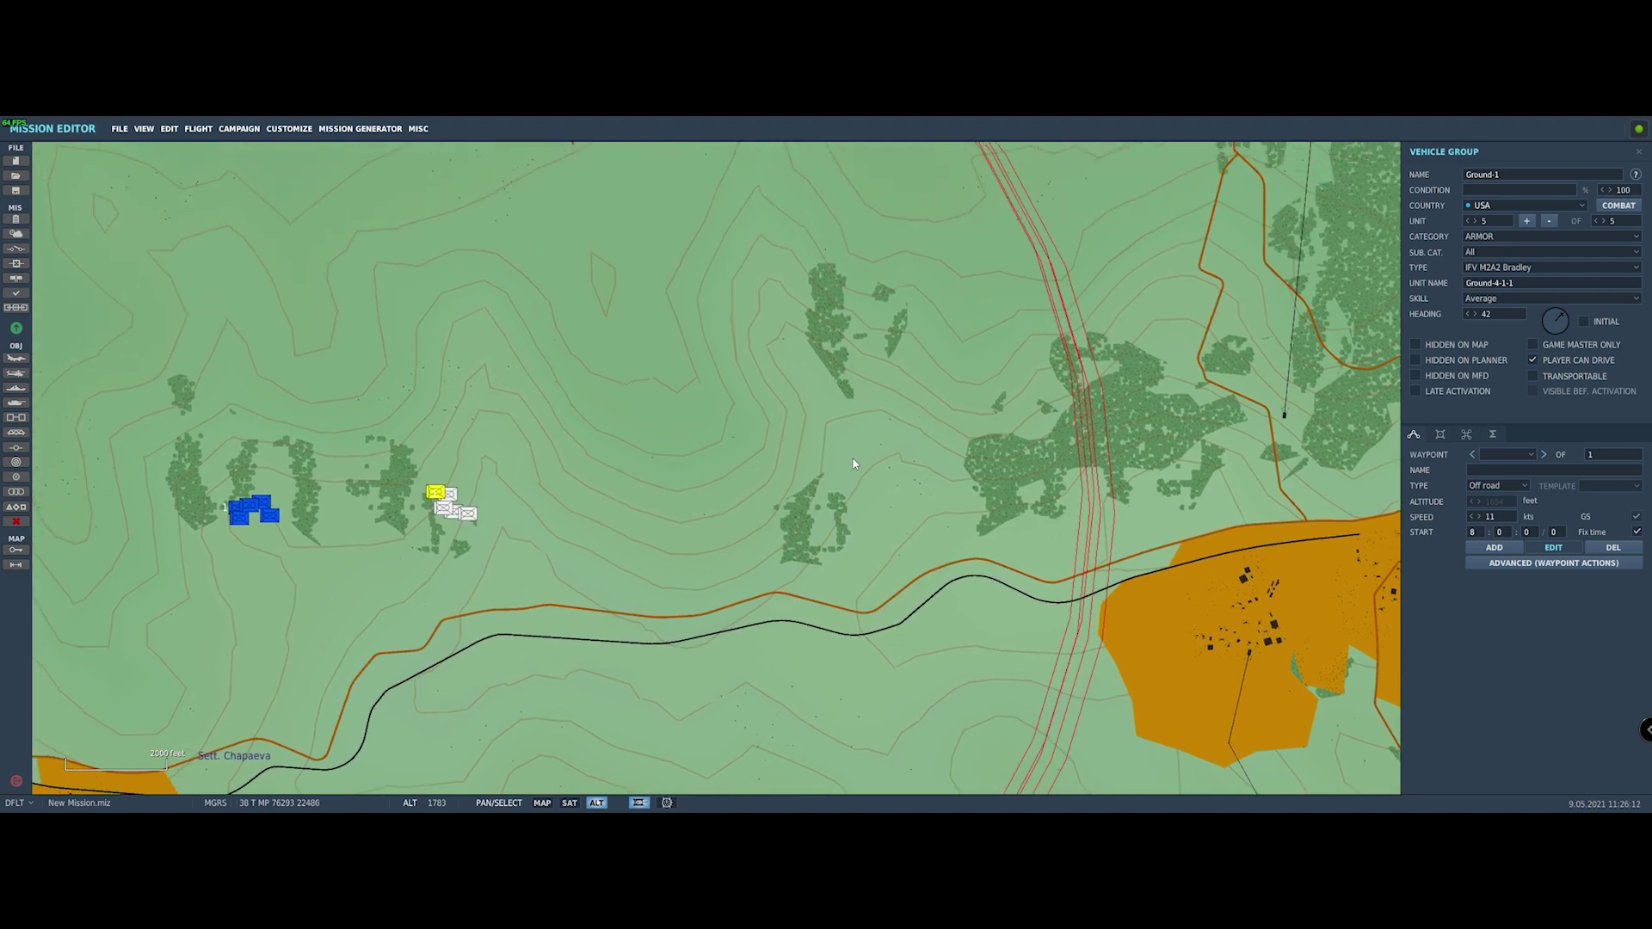
{"action": "scroll", "coordinate": [812, 384], "scroll_direction": "up", "scroll_amount": 6}
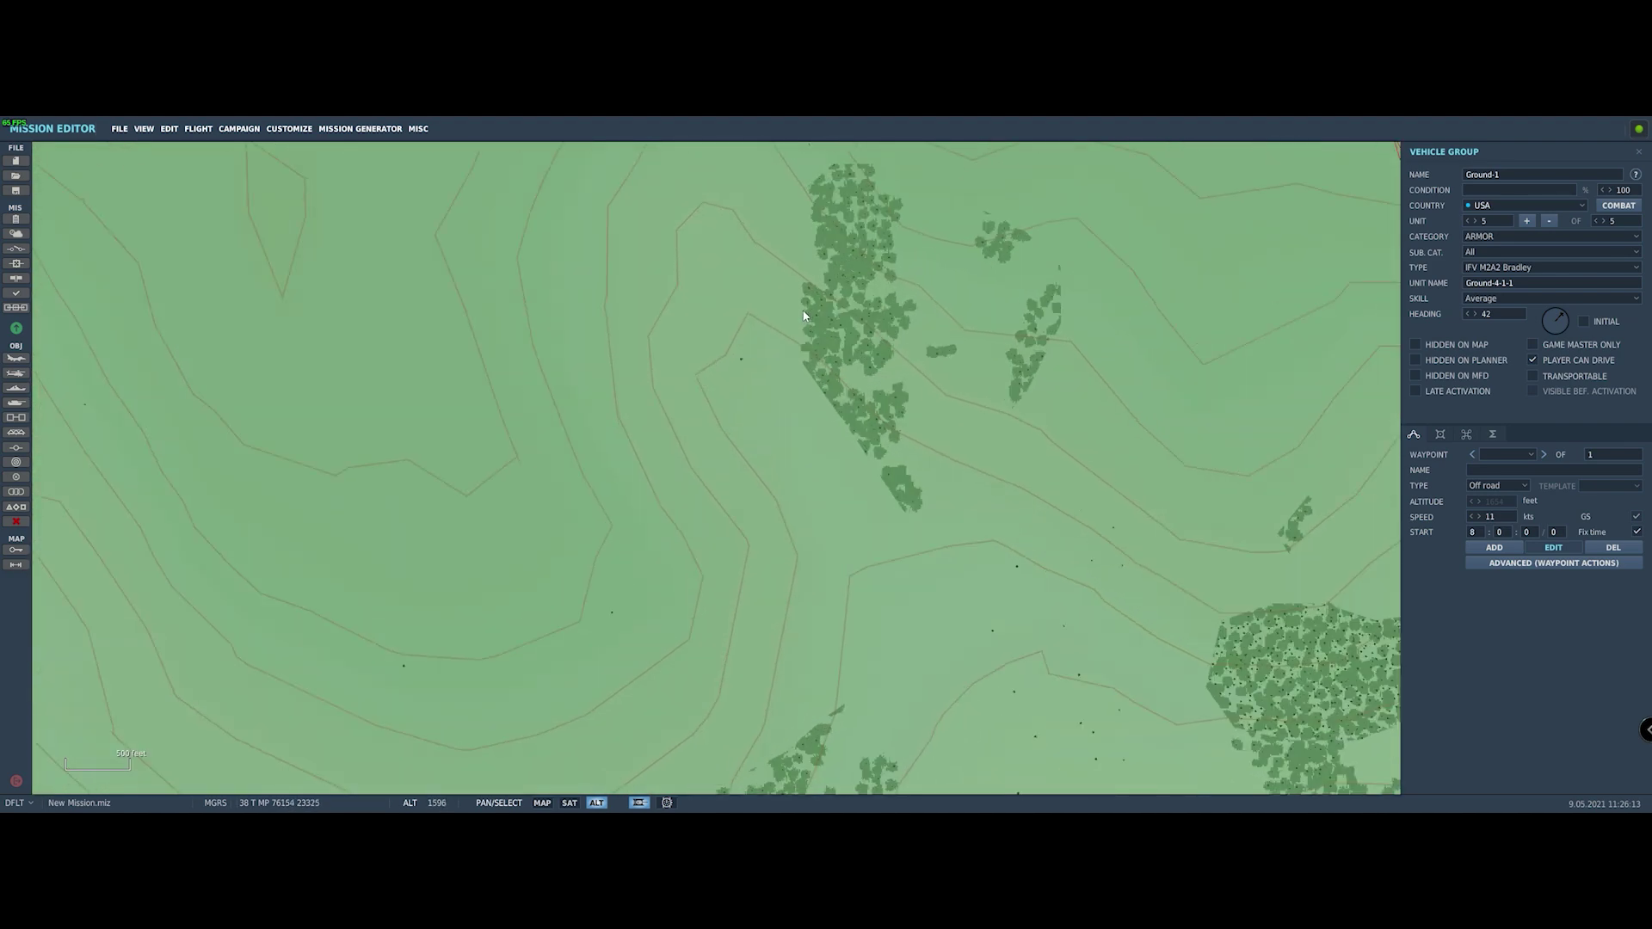
{"action": "scroll", "coordinate": [802, 316], "scroll_direction": "down", "scroll_amount": 6}
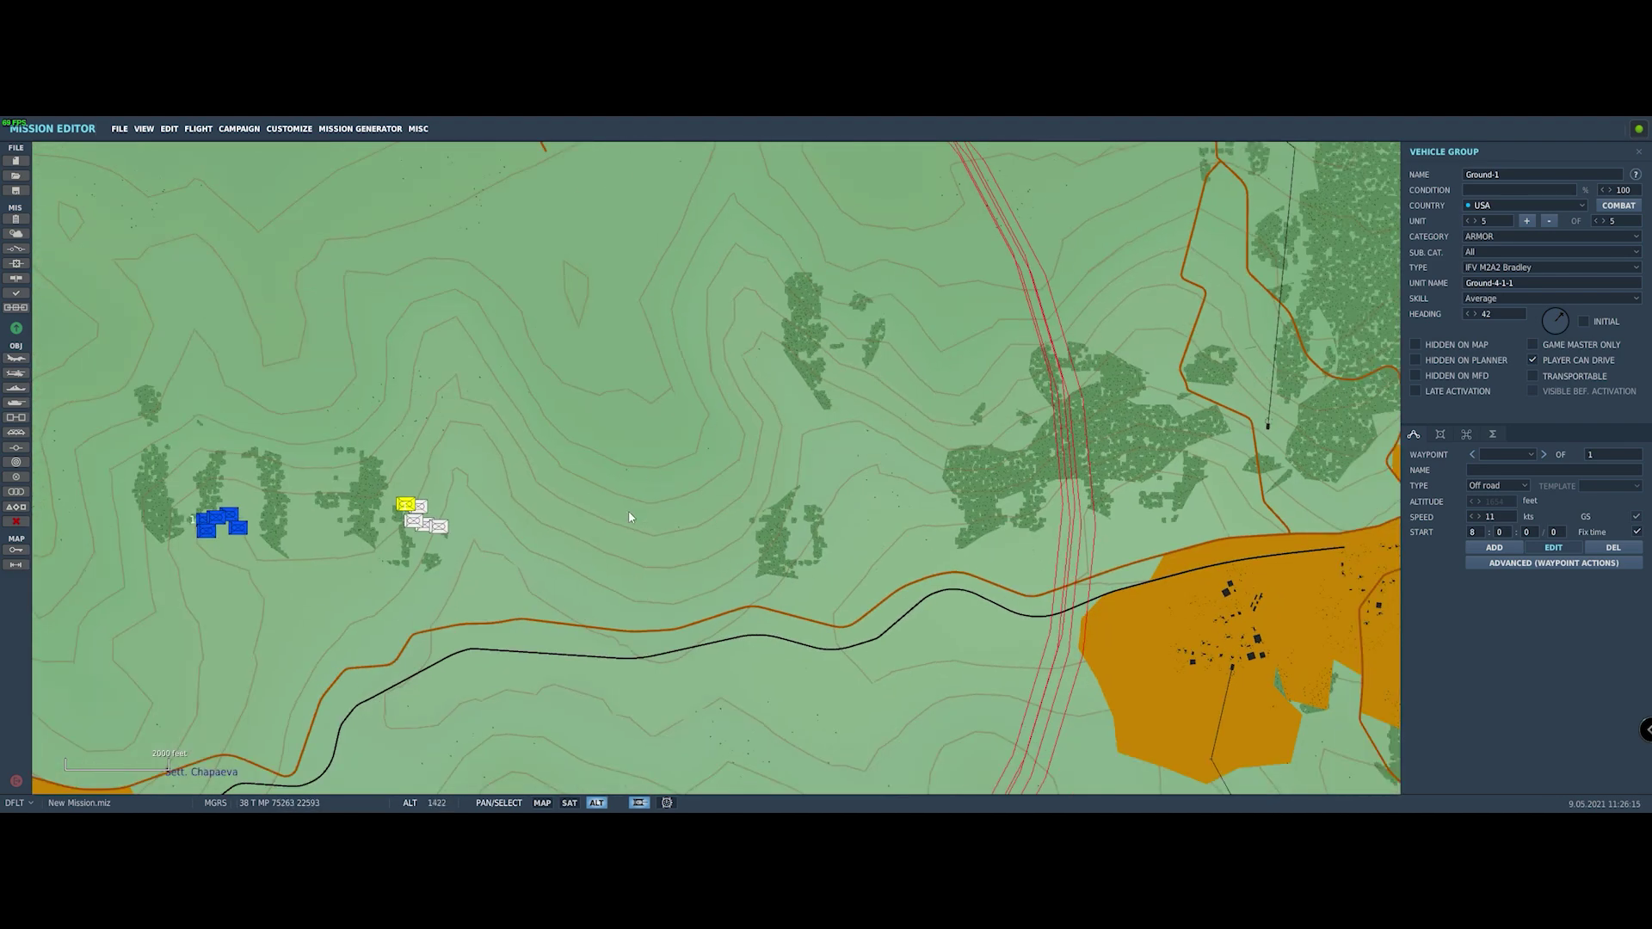
{"action": "scroll", "coordinate": [841, 292], "scroll_direction": "down", "scroll_amount": 2}
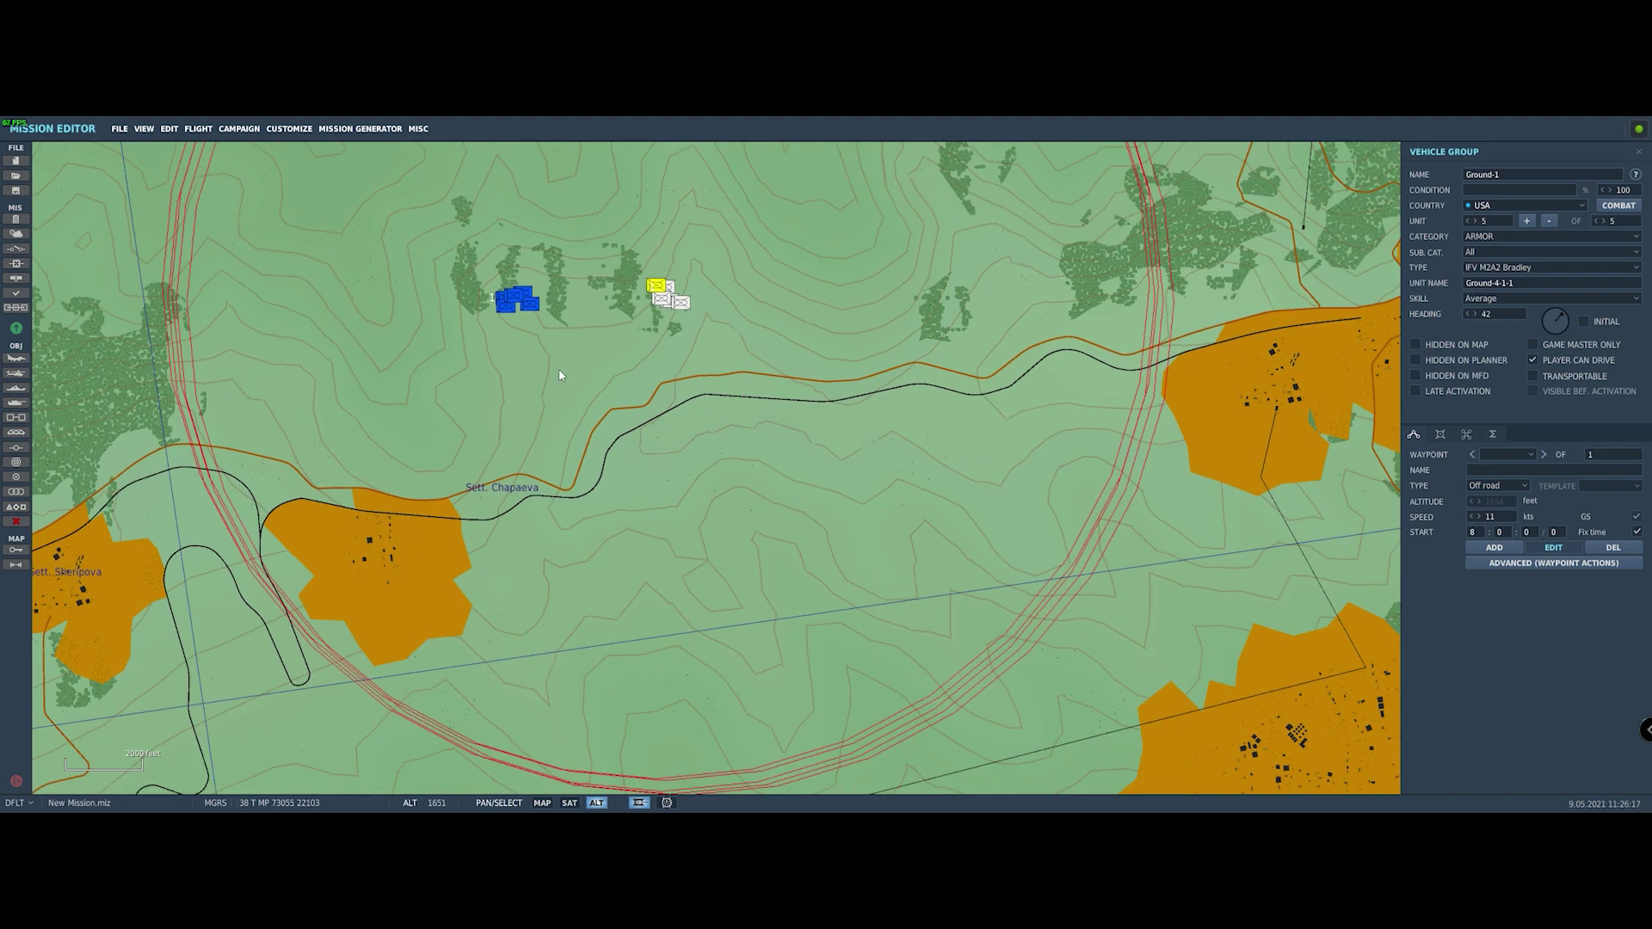
{"action": "right_click_drag", "start_coordinate": [241, 549], "coordinate": [417, 387]}
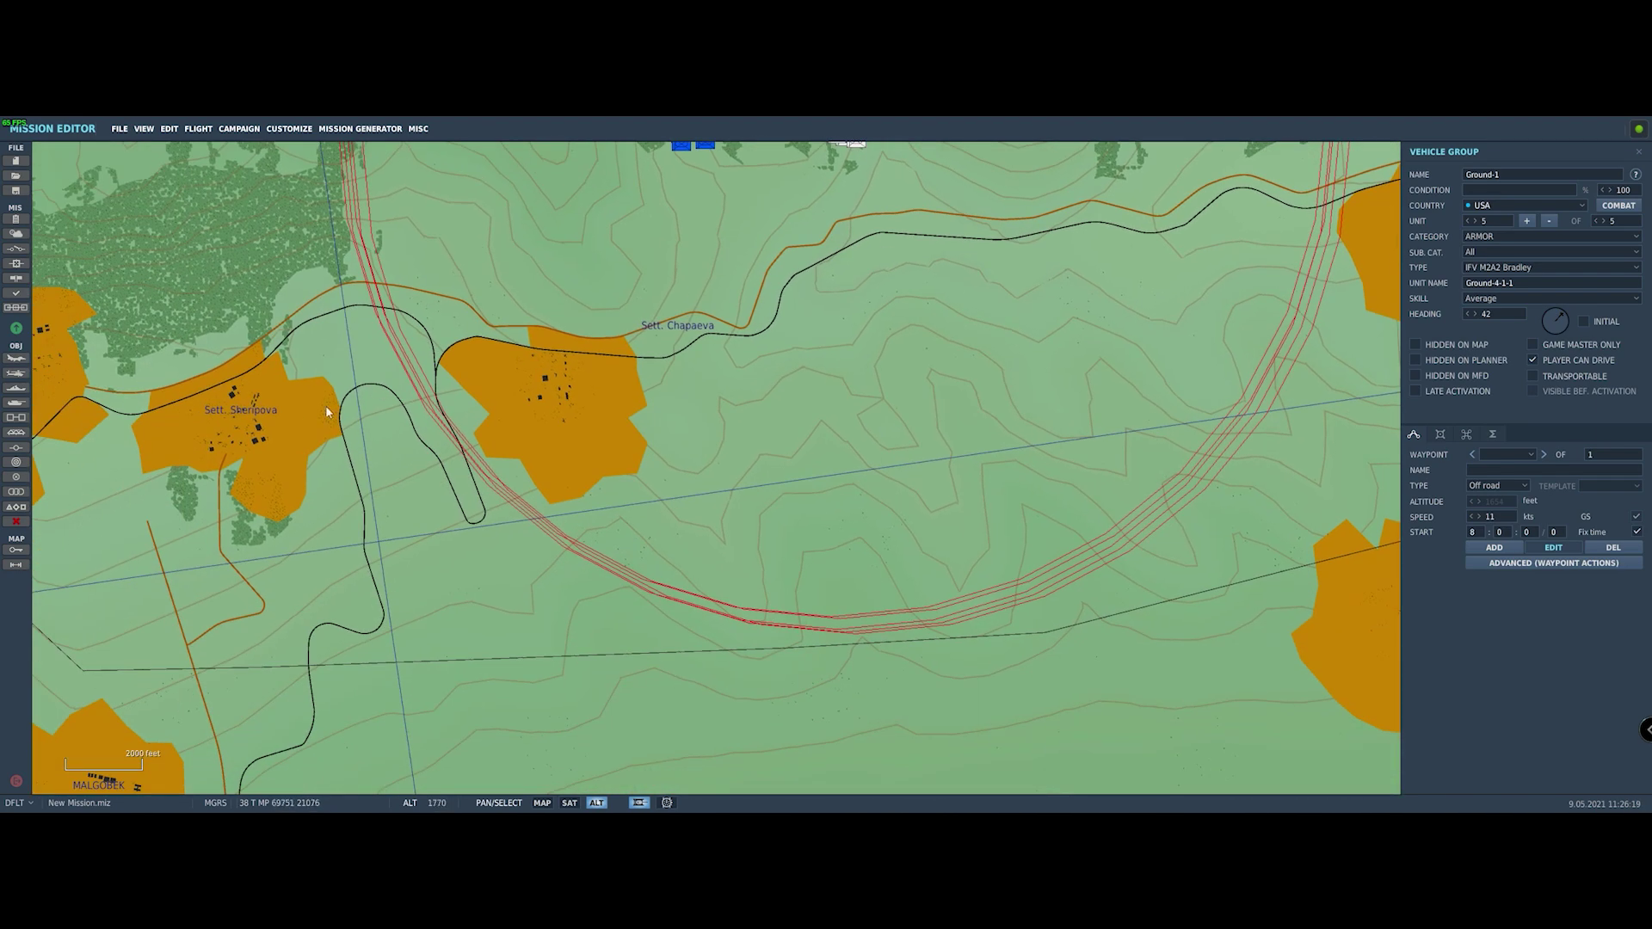
Step: Examine the roads and woods between Sett. Sheripova and Malgobek as a possible artillery position
{"action": "left_click", "coordinate": [14, 403]}
{"action": "left_click", "coordinate": [13, 403]}
{"action": "right_click_drag", "start_coordinate": [379, 501], "coordinate": [697, 360]}
{"action": "scroll", "coordinate": [581, 437], "scroll_direction": "up", "scroll_amount": 5}
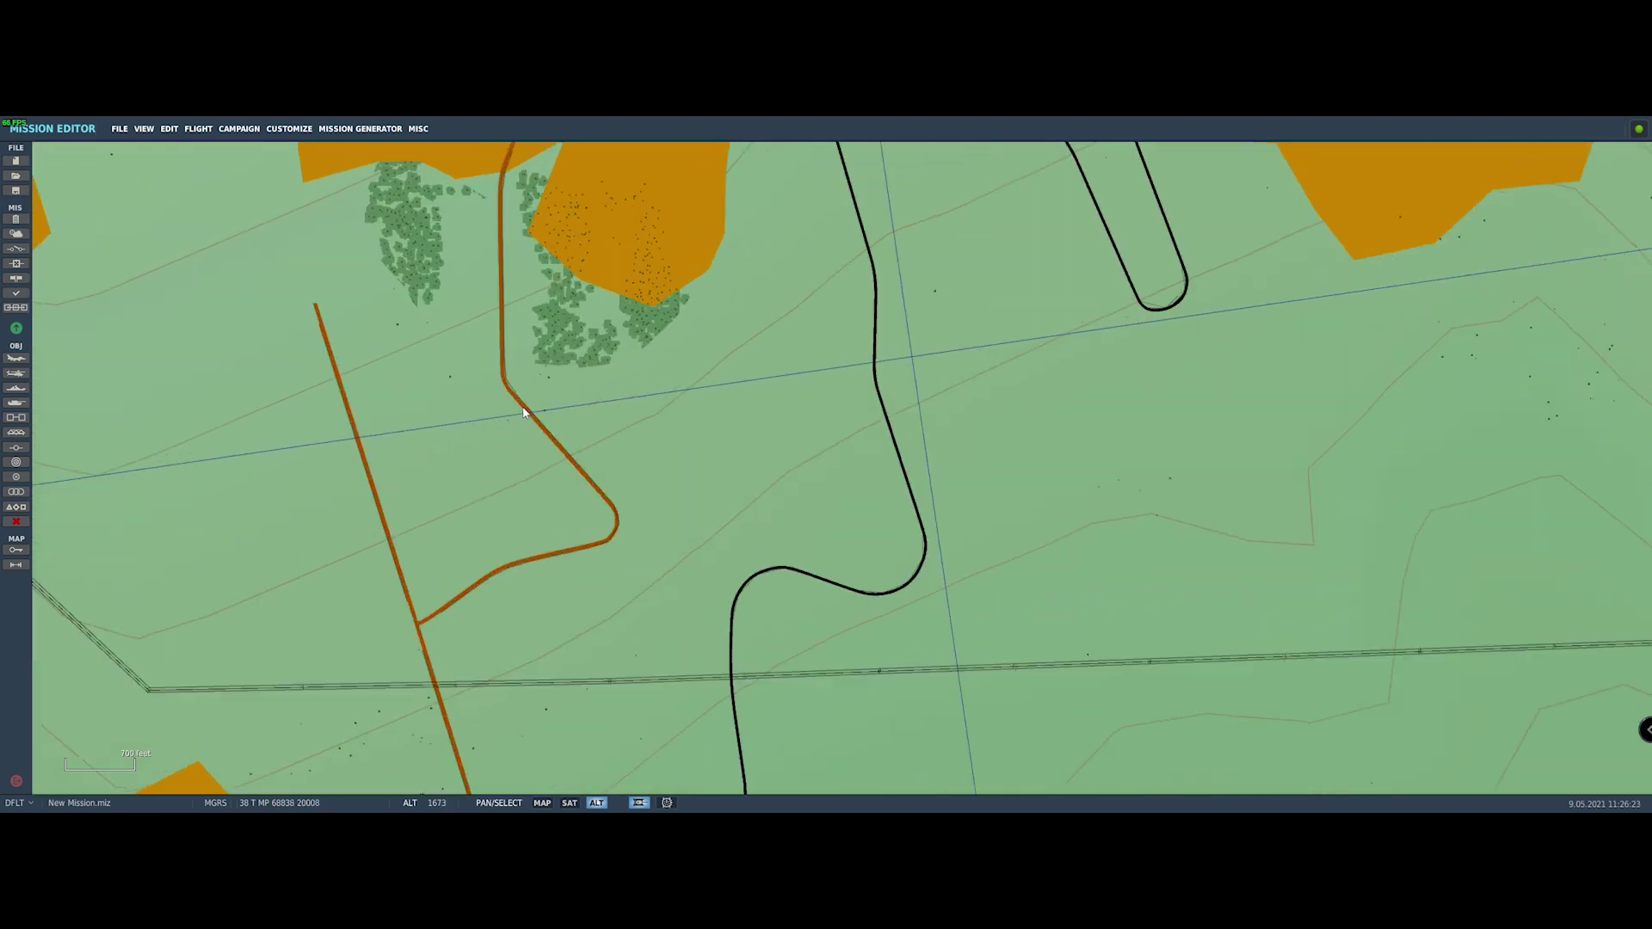
{"action": "scroll", "coordinate": [535, 399], "scroll_direction": "down", "scroll_amount": 5}
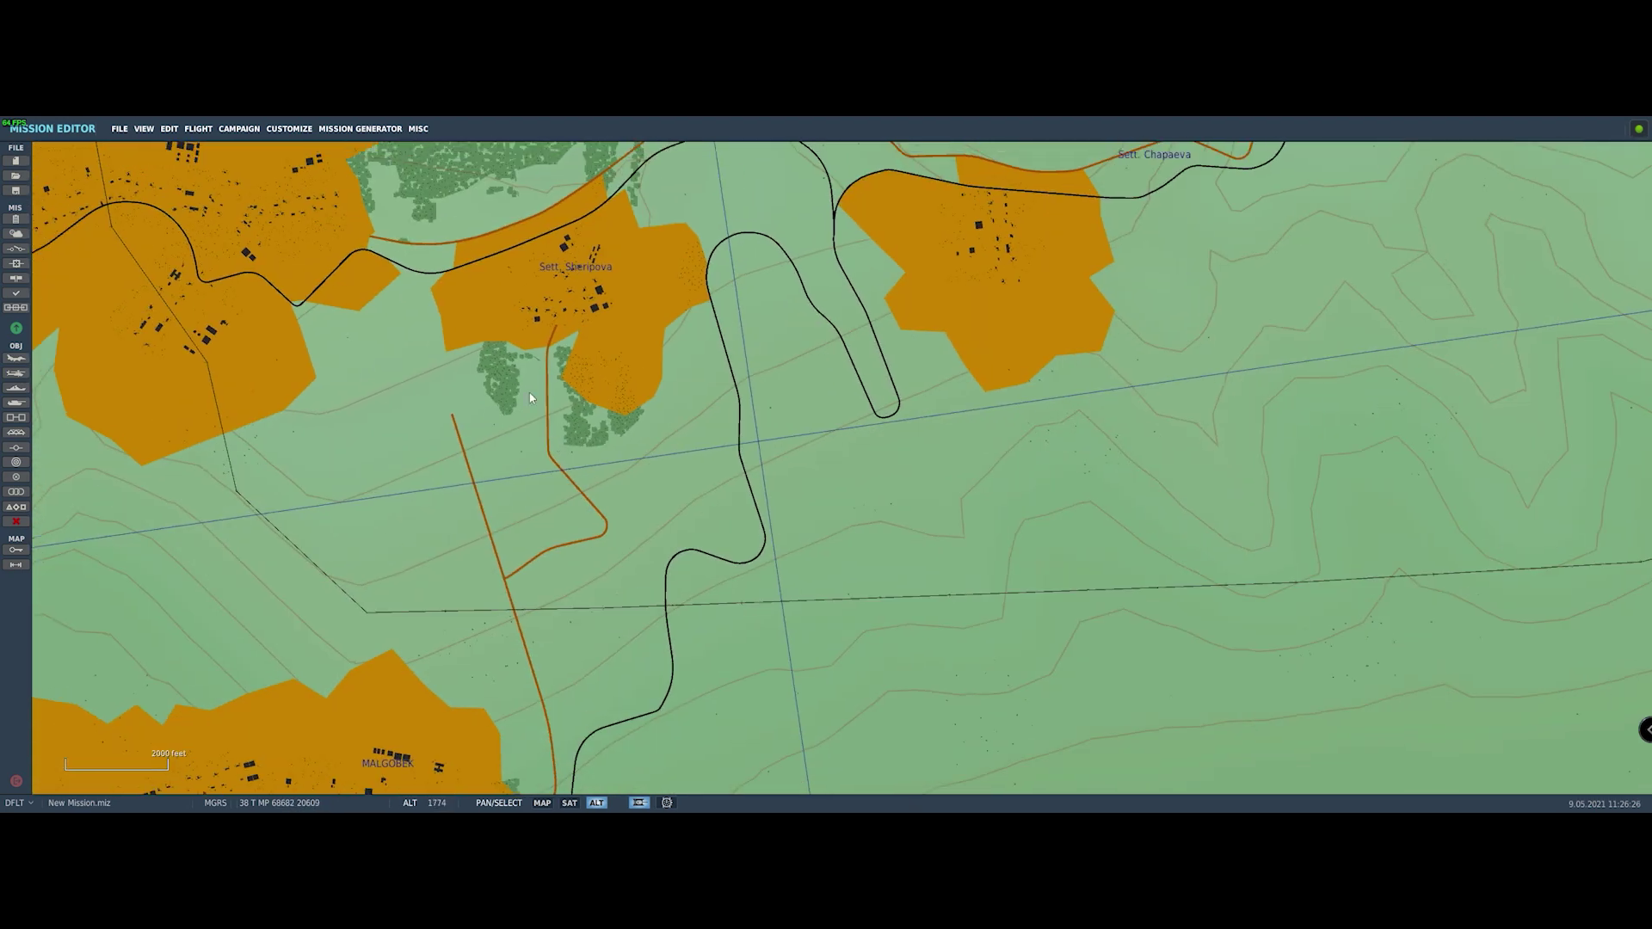
{"action": "scroll", "coordinate": [595, 469], "scroll_direction": "up", "scroll_amount": 5}
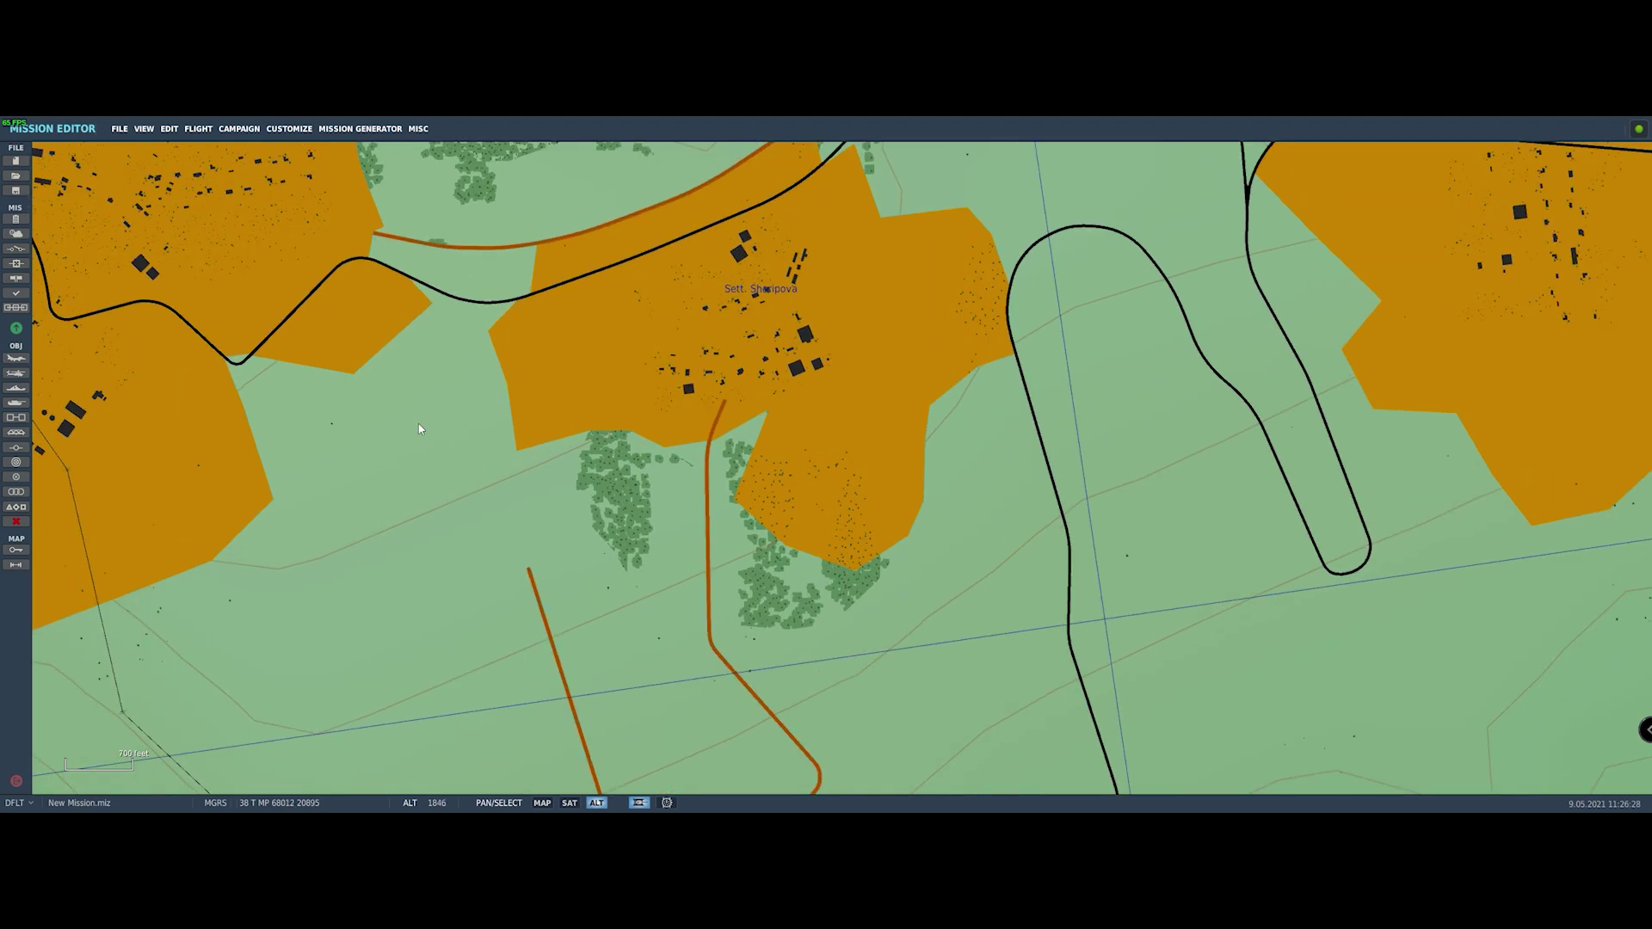
Step: Switch to the satellite map and place a USA SPH M109 Paladin 155mm artillery unit by the woods south of Sett. Sheripova
{"action": "left_click", "coordinate": [571, 804]}
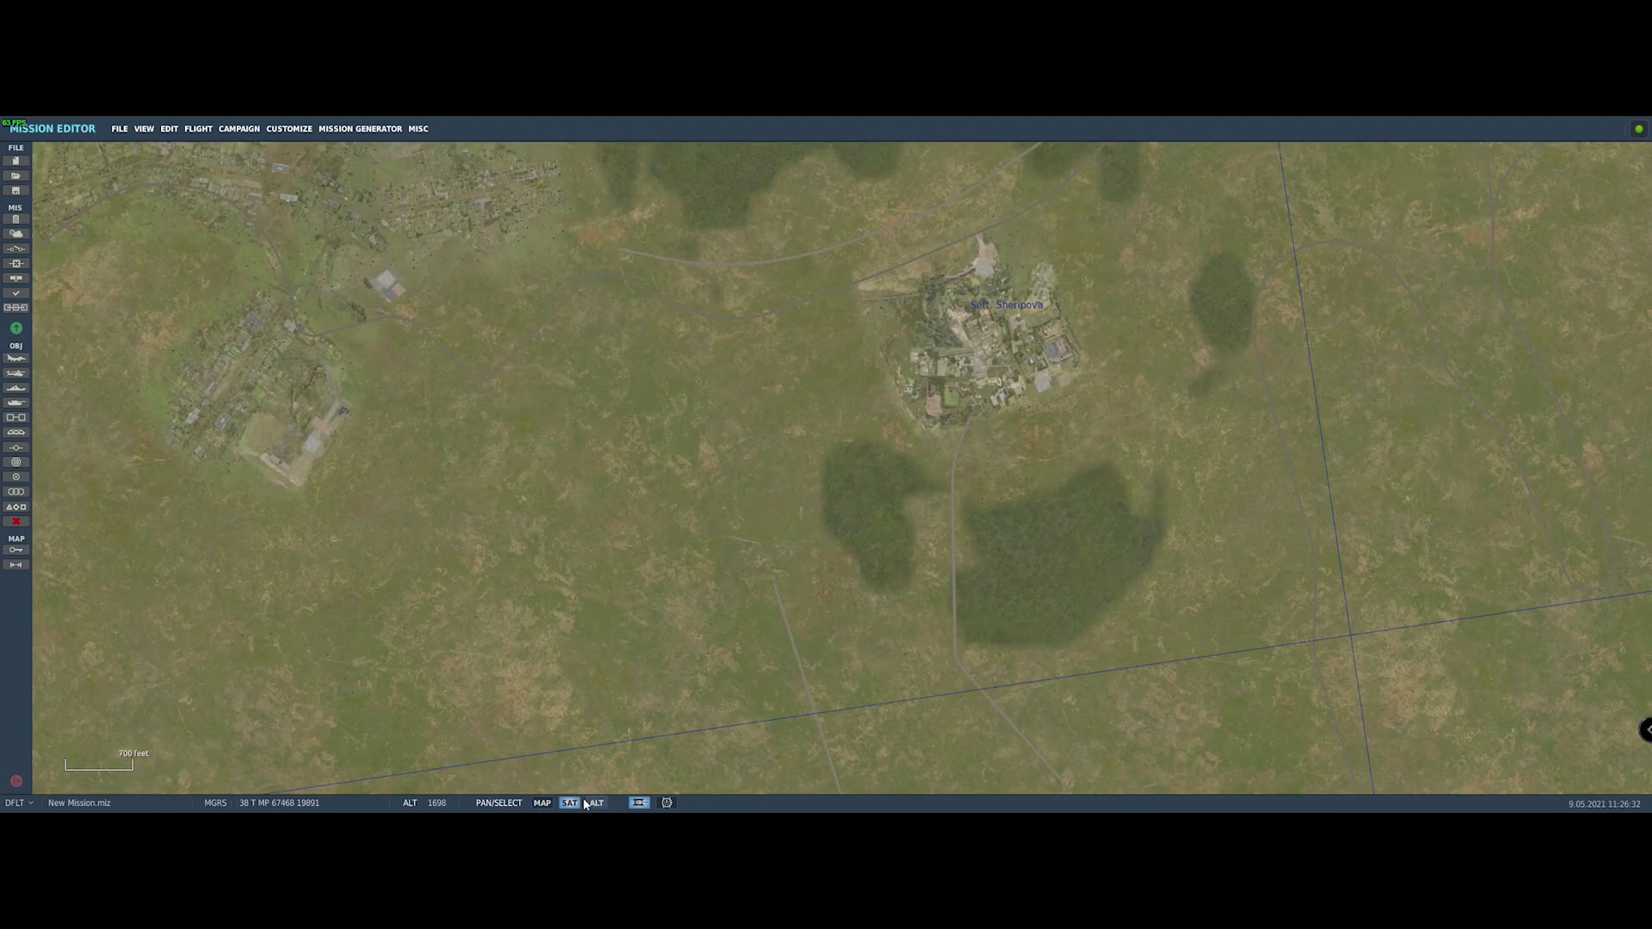
{"action": "left_click_drag", "start_coordinate": [906, 587], "coordinate": [715, 567]}
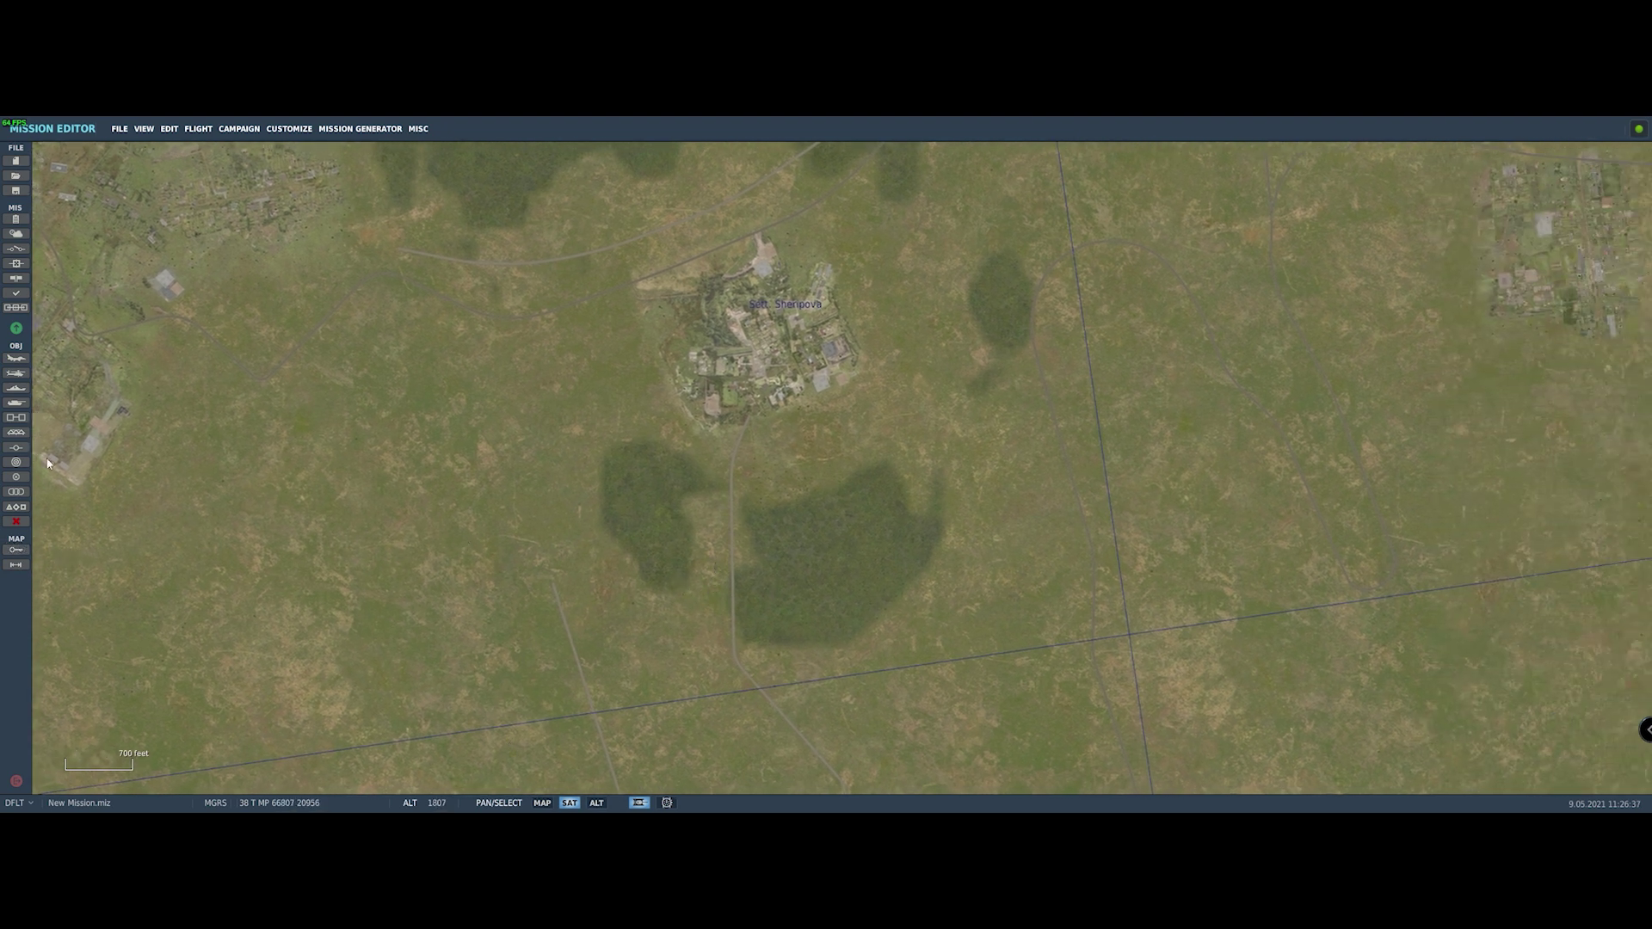
{"action": "left_click", "coordinate": [15, 402]}
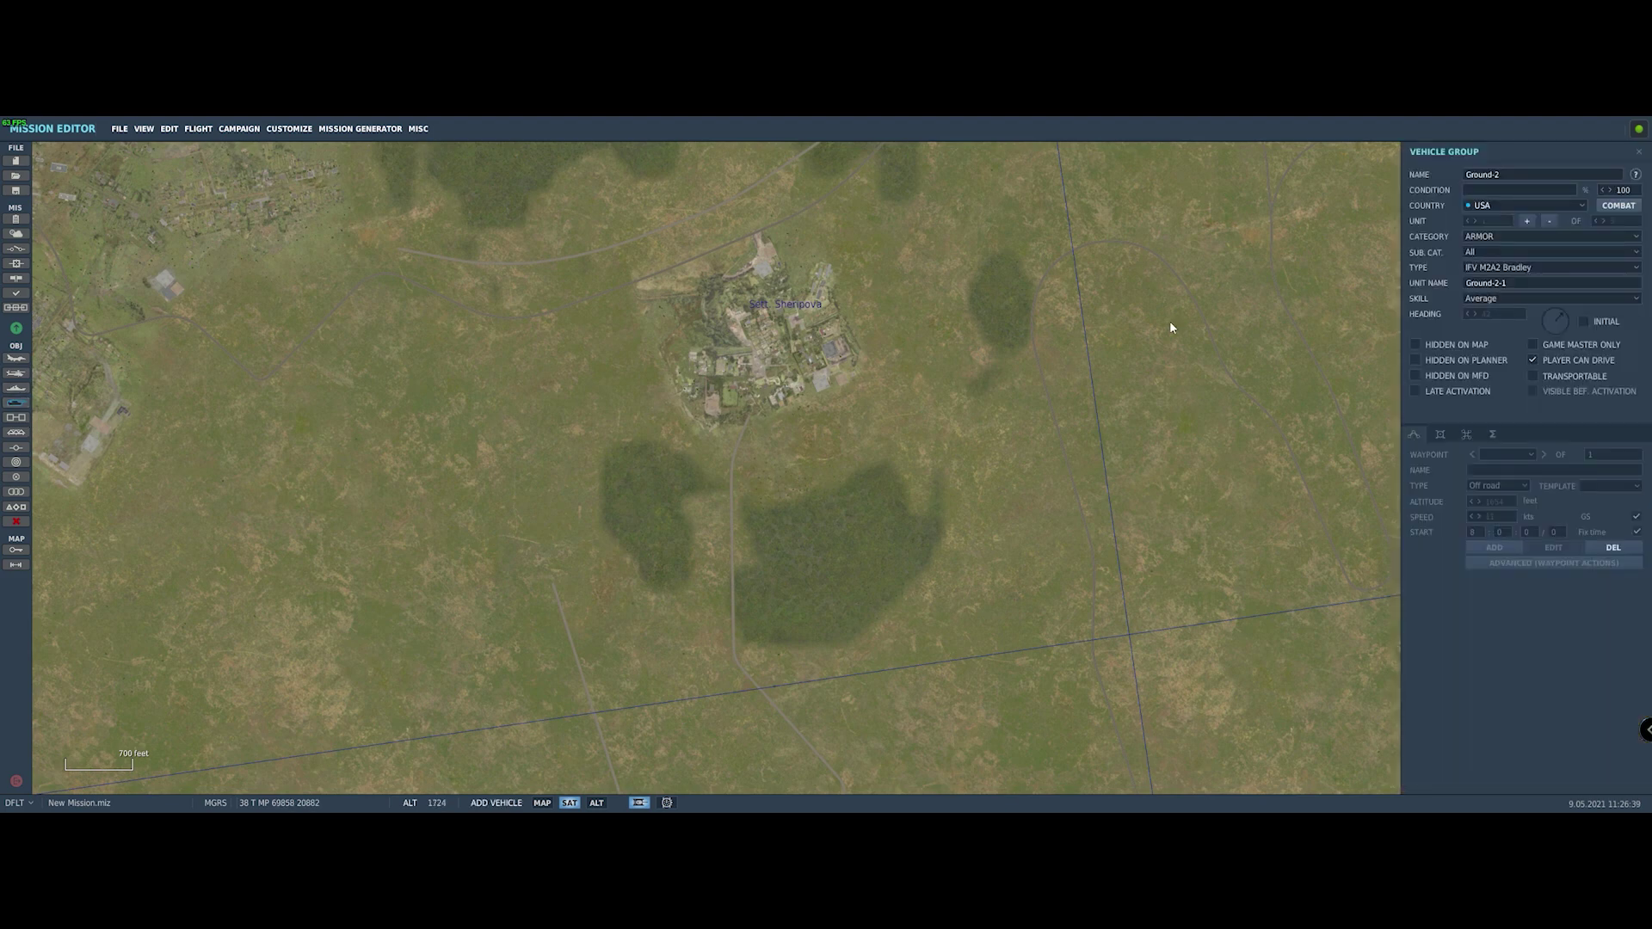
{"action": "left_click", "coordinate": [1470, 236]}
{"action": "left_click", "coordinate": [1465, 280]}
{"action": "left_click", "coordinate": [1489, 267]}
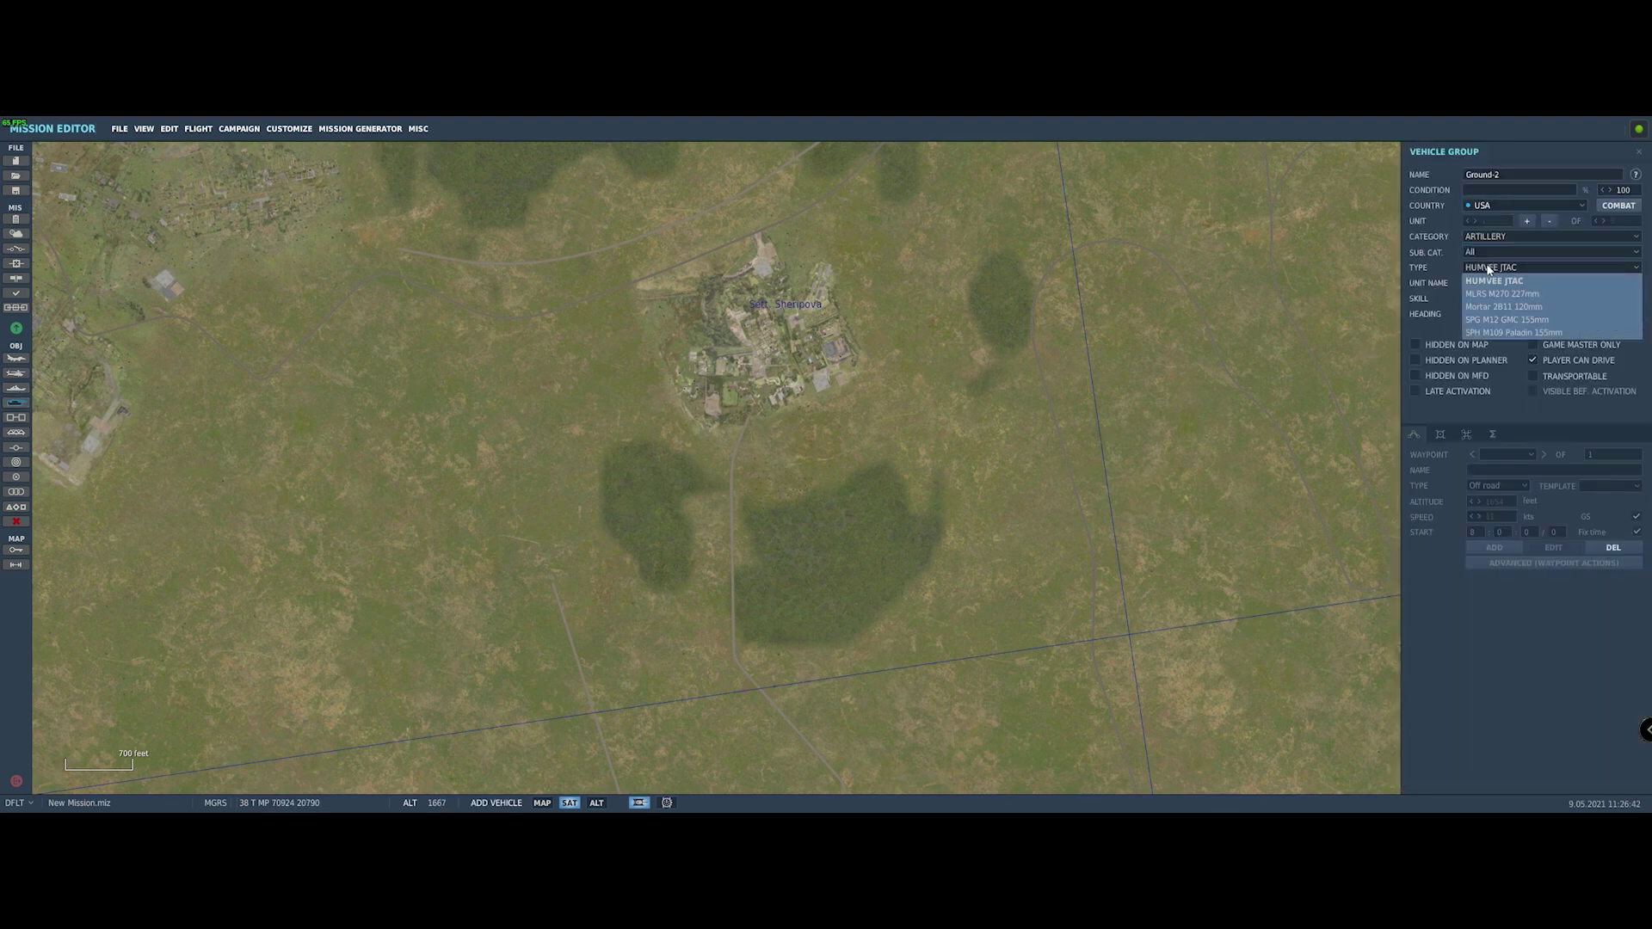
{"action": "left_click", "coordinate": [1497, 332]}
{"action": "scroll", "coordinate": [774, 447], "scroll_direction": "up", "scroll_amount": 3}
{"action": "left_click", "coordinate": [801, 533]}
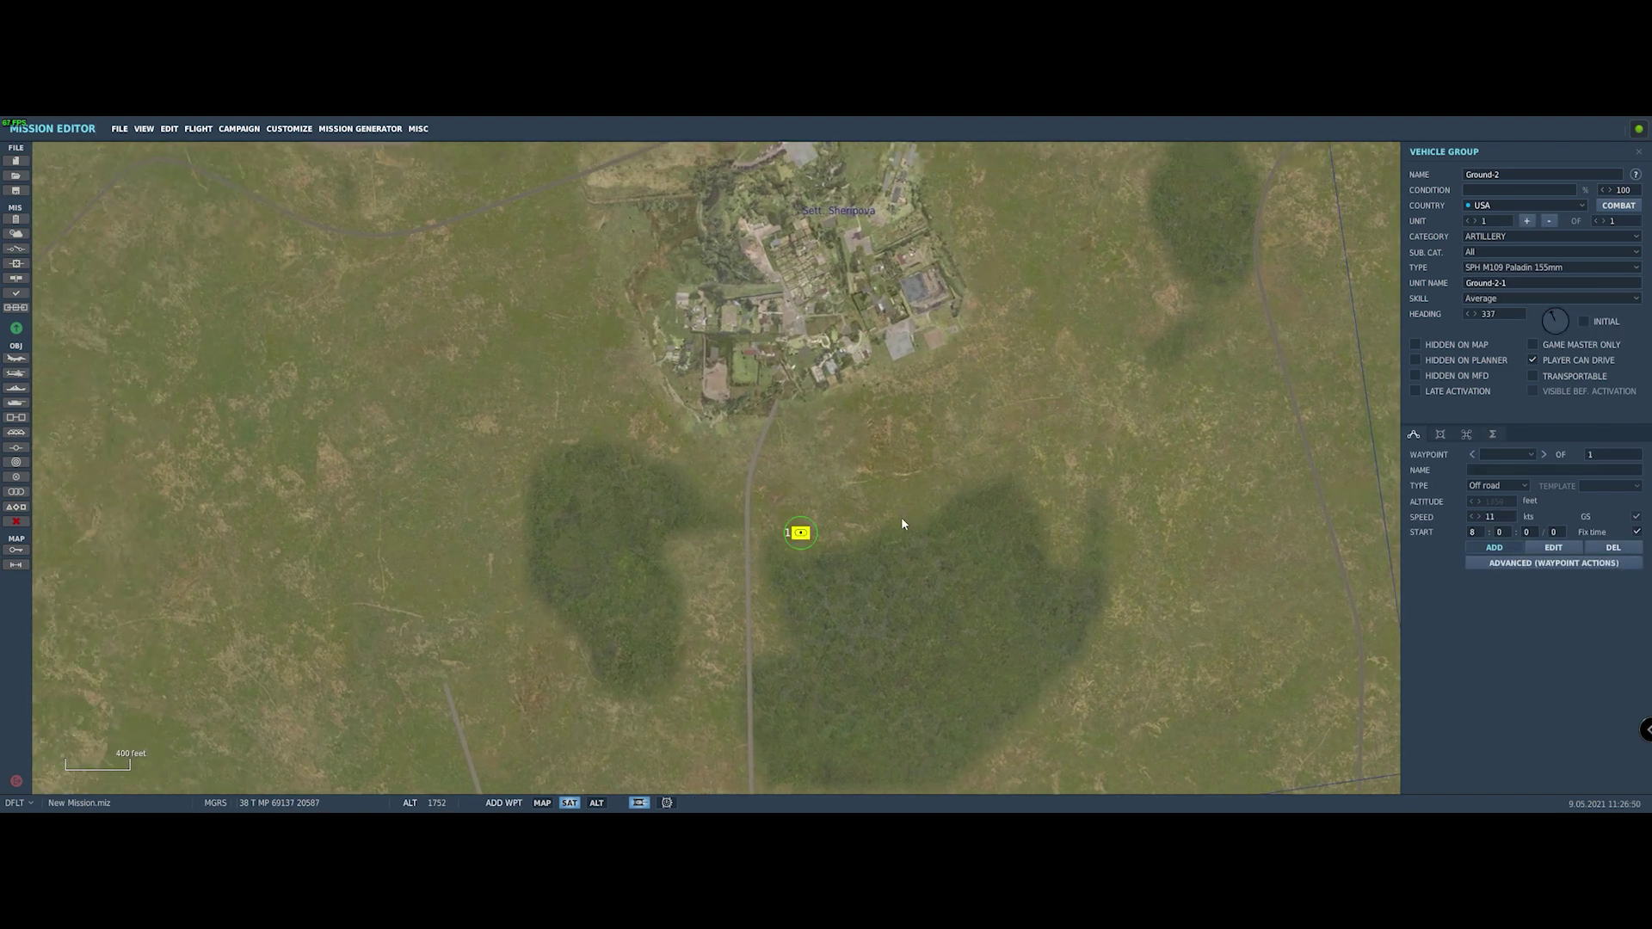
Step: Expand the Paladin group to five vehicles at heading 79 and line them up along the northern edge of the woods
{"action": "left_click", "coordinate": [876, 518], "text": "alt"}
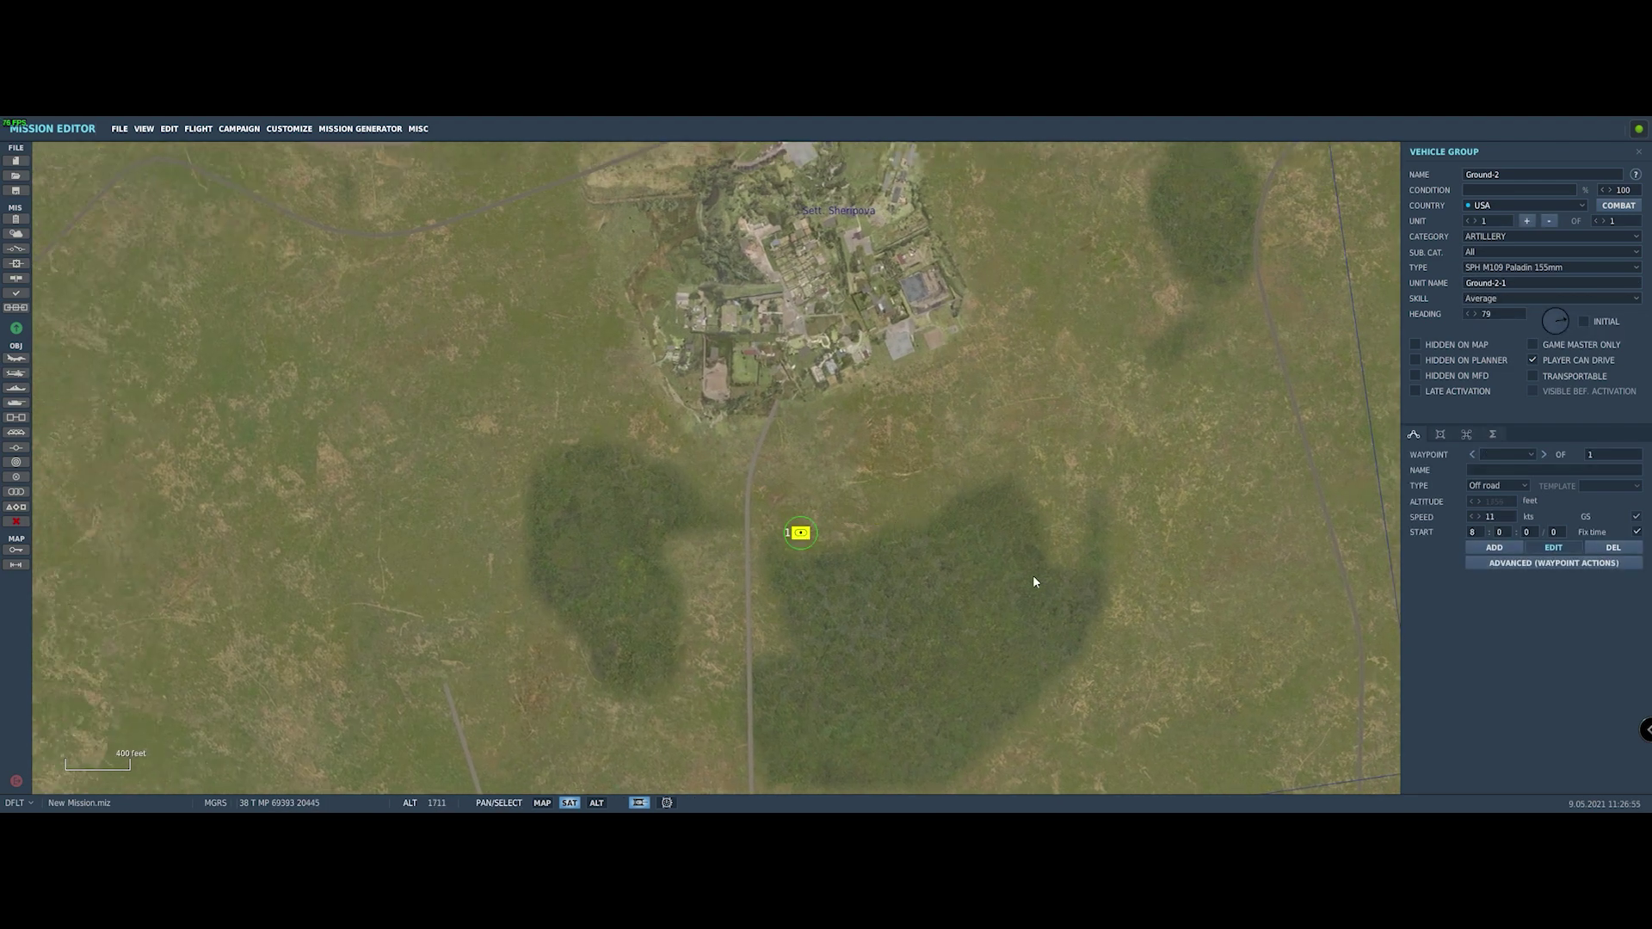
{"action": "left_click_drag", "start_coordinate": [802, 532], "coordinate": [873, 537]}
{"action": "left_click", "coordinate": [900, 527]}
{"action": "left_click", "coordinate": [914, 525]}
{"action": "left_click", "coordinate": [827, 545]}
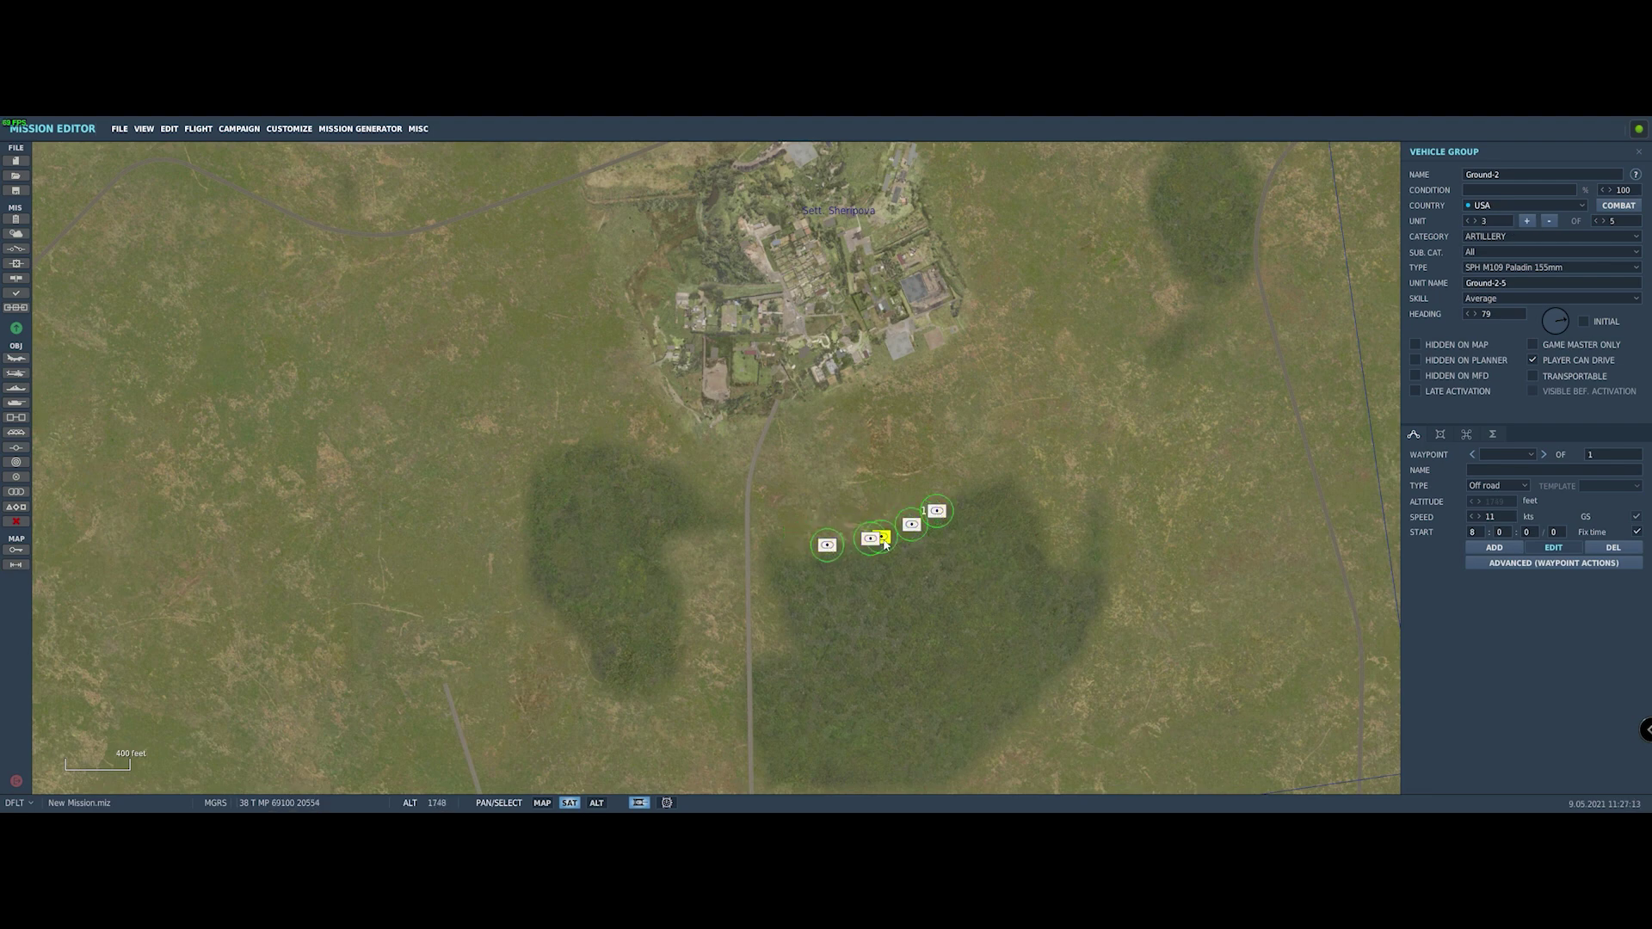
{"action": "left_click", "coordinate": [975, 495]}
{"action": "scroll", "coordinate": [914, 550], "scroll_direction": "up", "scroll_amount": 3}
{"action": "left_click_drag", "start_coordinate": [911, 487], "coordinate": [914, 472]}
Step: Turn the Paladins individually to face roughly north, with the easternmost at heading 329 and the westernmost at 343
{"action": "left_click", "coordinate": [1547, 340]}
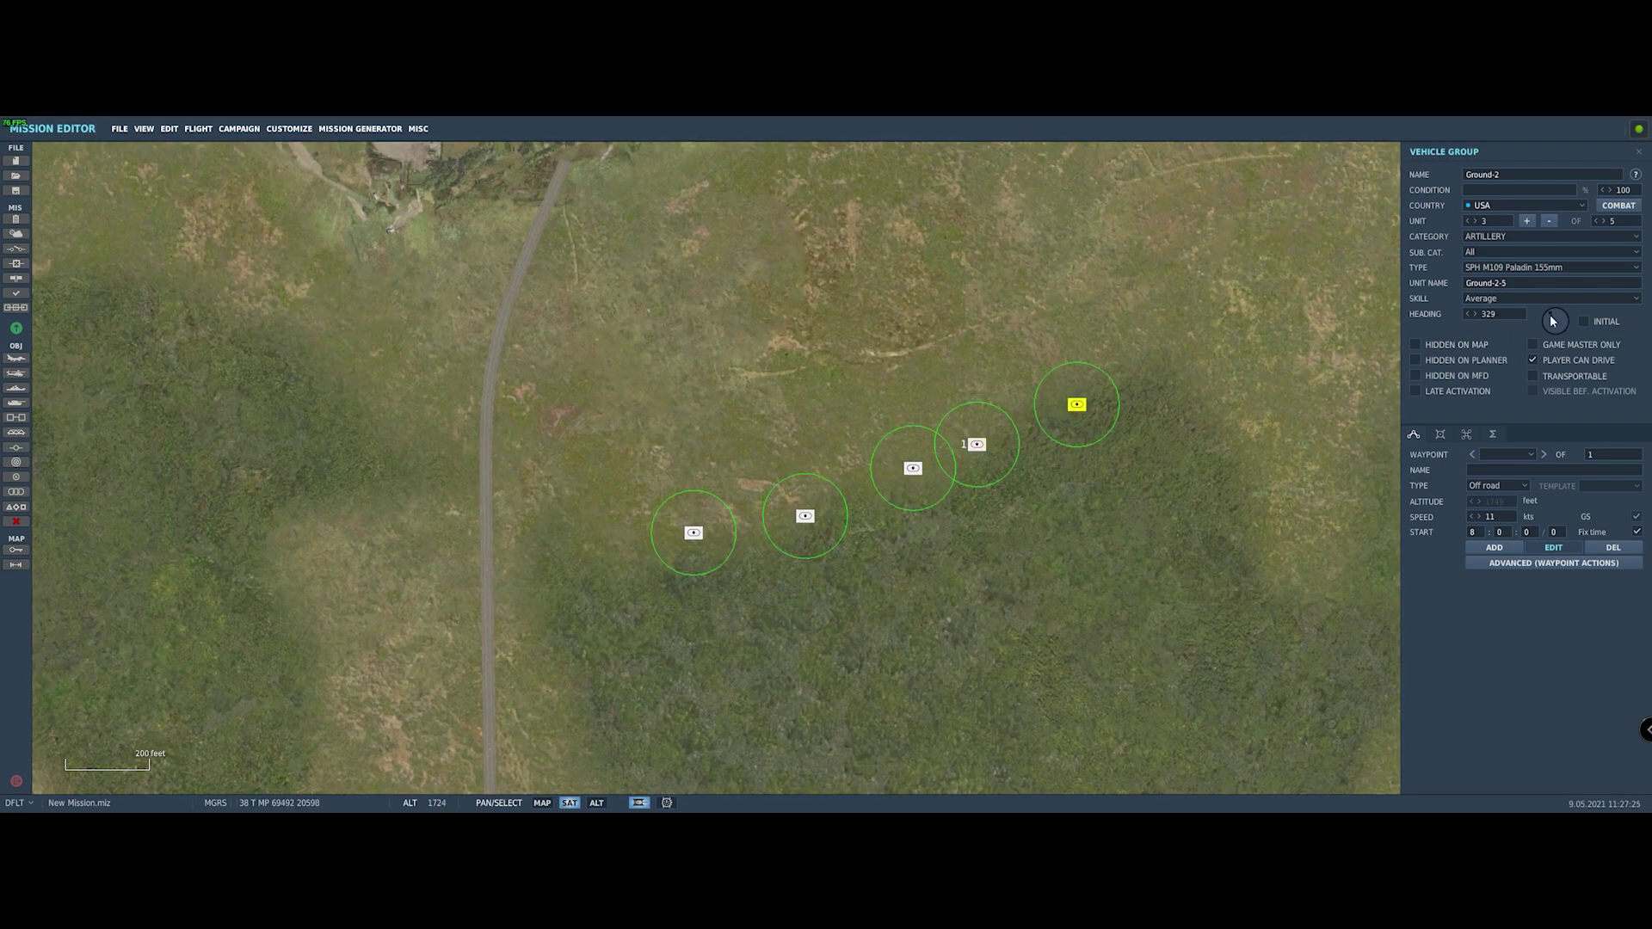
{"action": "left_click", "coordinate": [913, 468]}
{"action": "left_click", "coordinate": [806, 516]}
{"action": "left_click", "coordinate": [1562, 321]}
{"action": "left_click", "coordinate": [694, 533]}
{"action": "left_click", "coordinate": [1553, 313]}
Step: Survey the area around the artillery group and south to Malgobek for a second artillery site
{"action": "scroll", "coordinate": [1160, 416], "scroll_direction": "down", "scroll_amount": 2}
{"action": "scroll", "coordinate": [1160, 416], "scroll_direction": "down", "scroll_amount": 5}
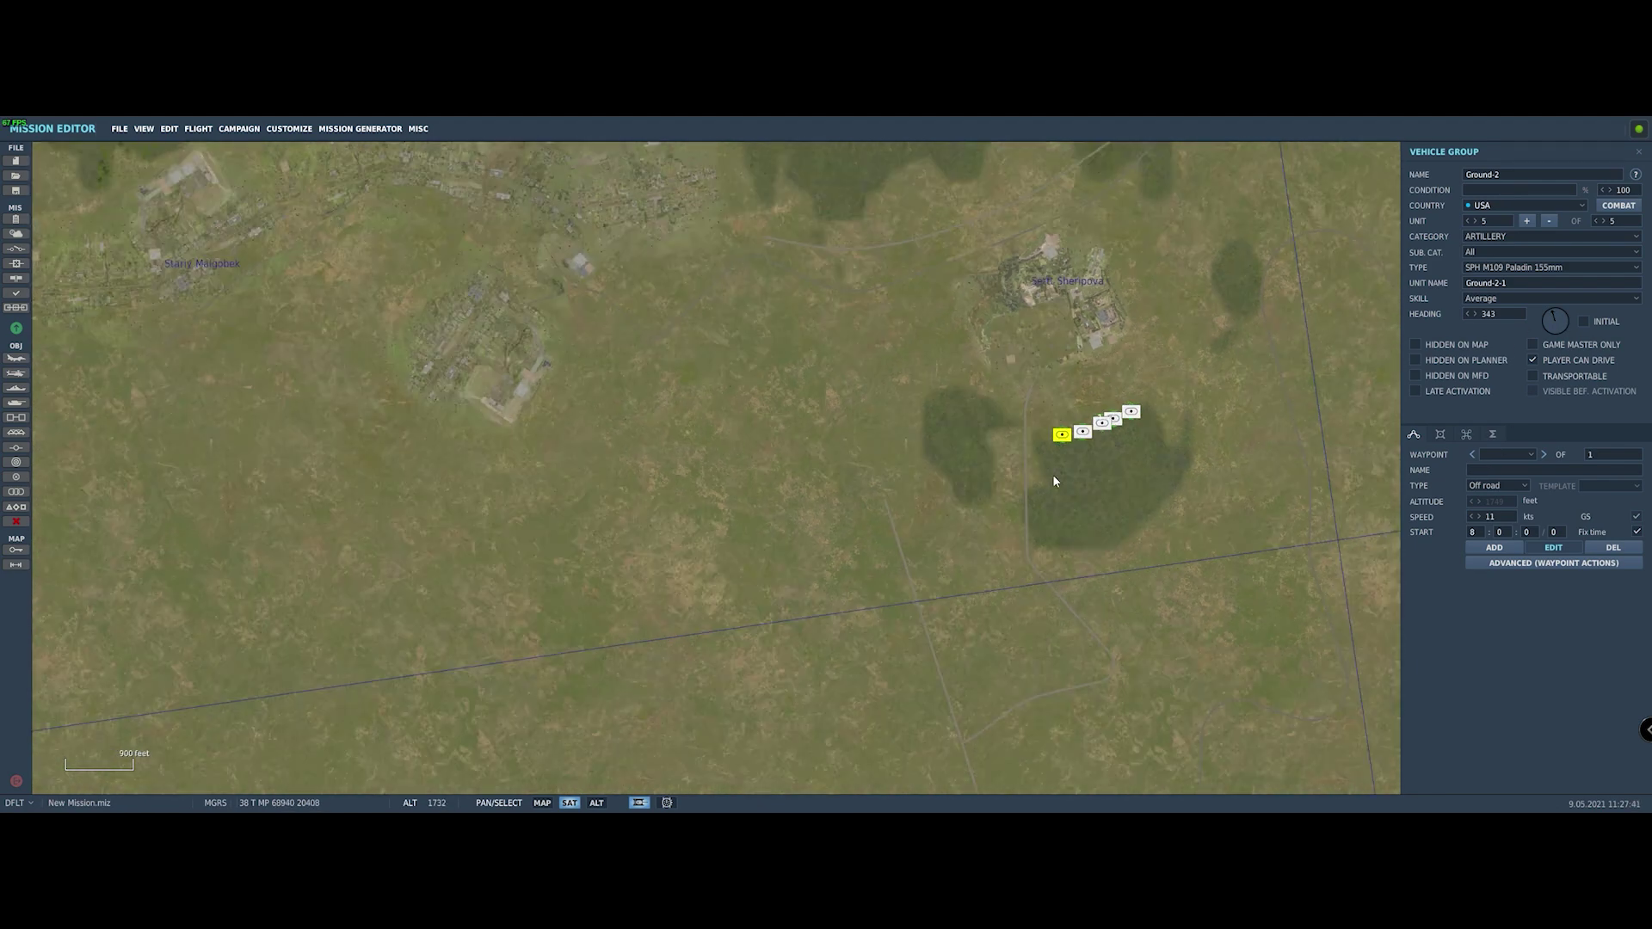
{"action": "right_click_drag", "start_coordinate": [991, 530], "coordinate": [860, 506]}
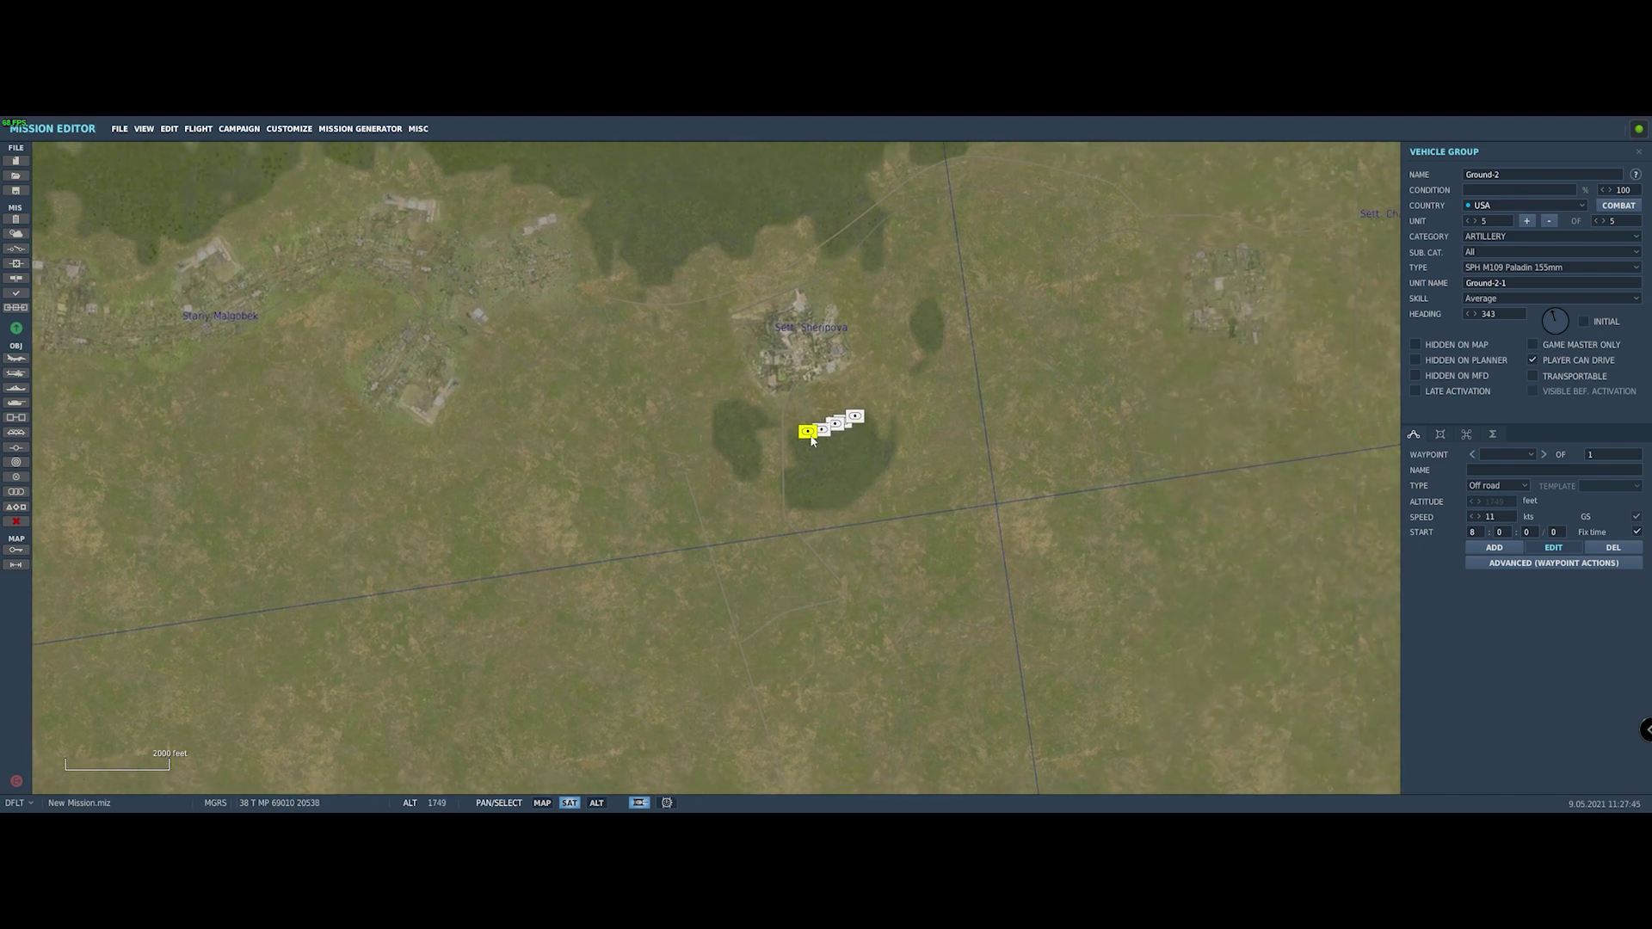
{"action": "right_click_drag", "start_coordinate": [812, 441], "coordinate": [659, 493]}
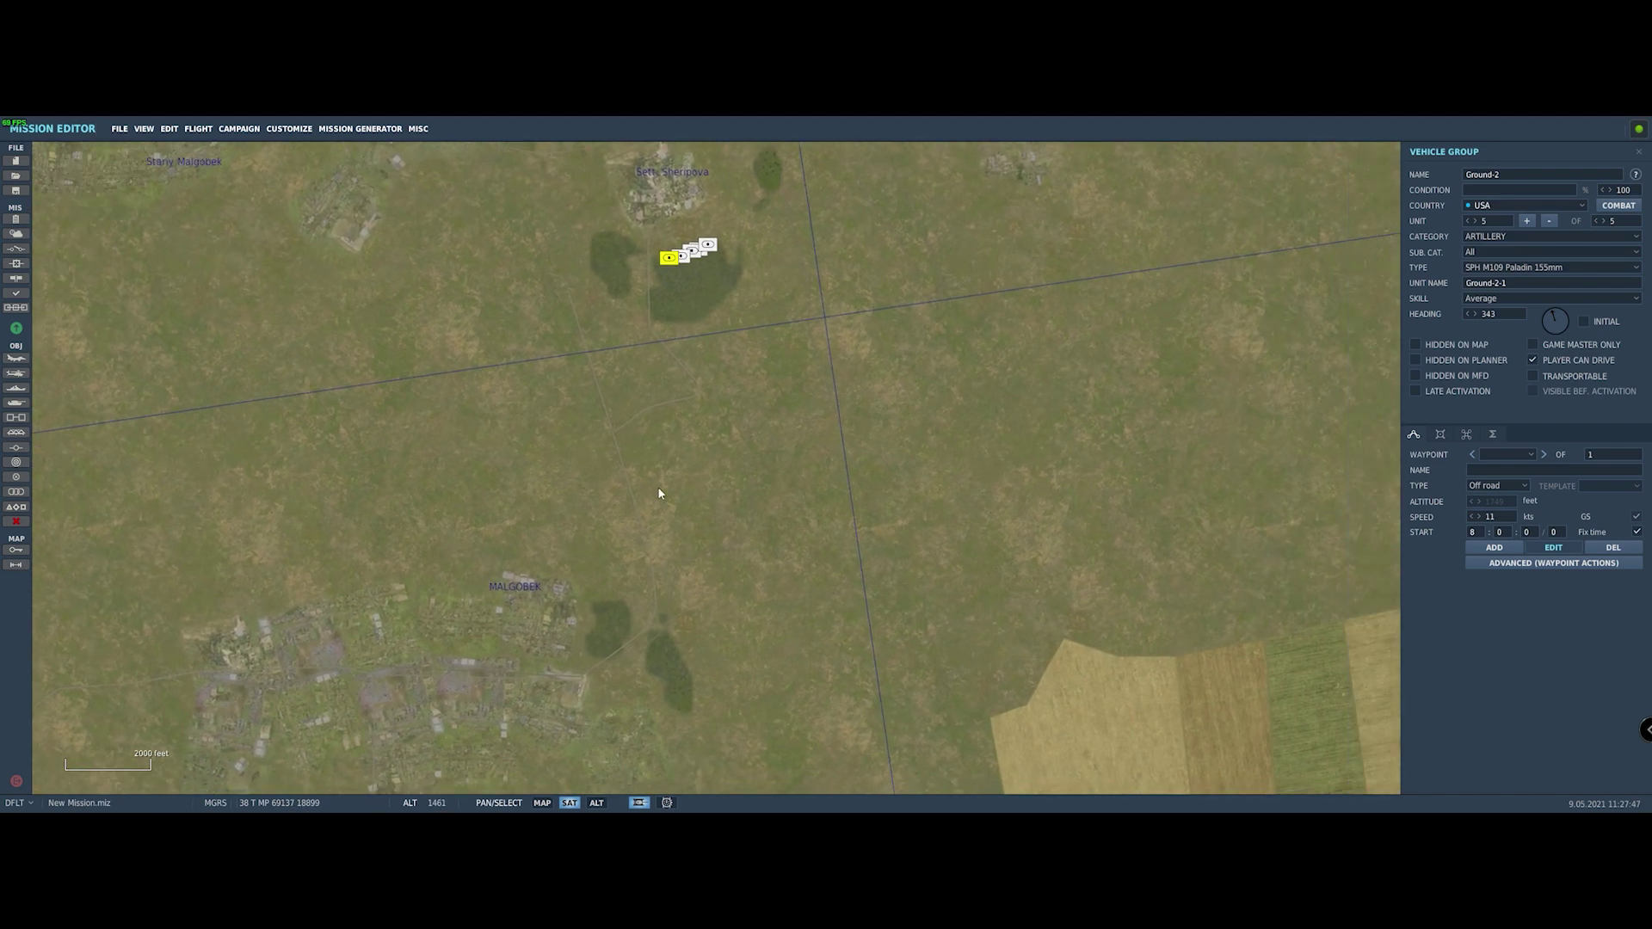
{"action": "scroll", "coordinate": [817, 484], "scroll_direction": "down", "scroll_amount": 3}
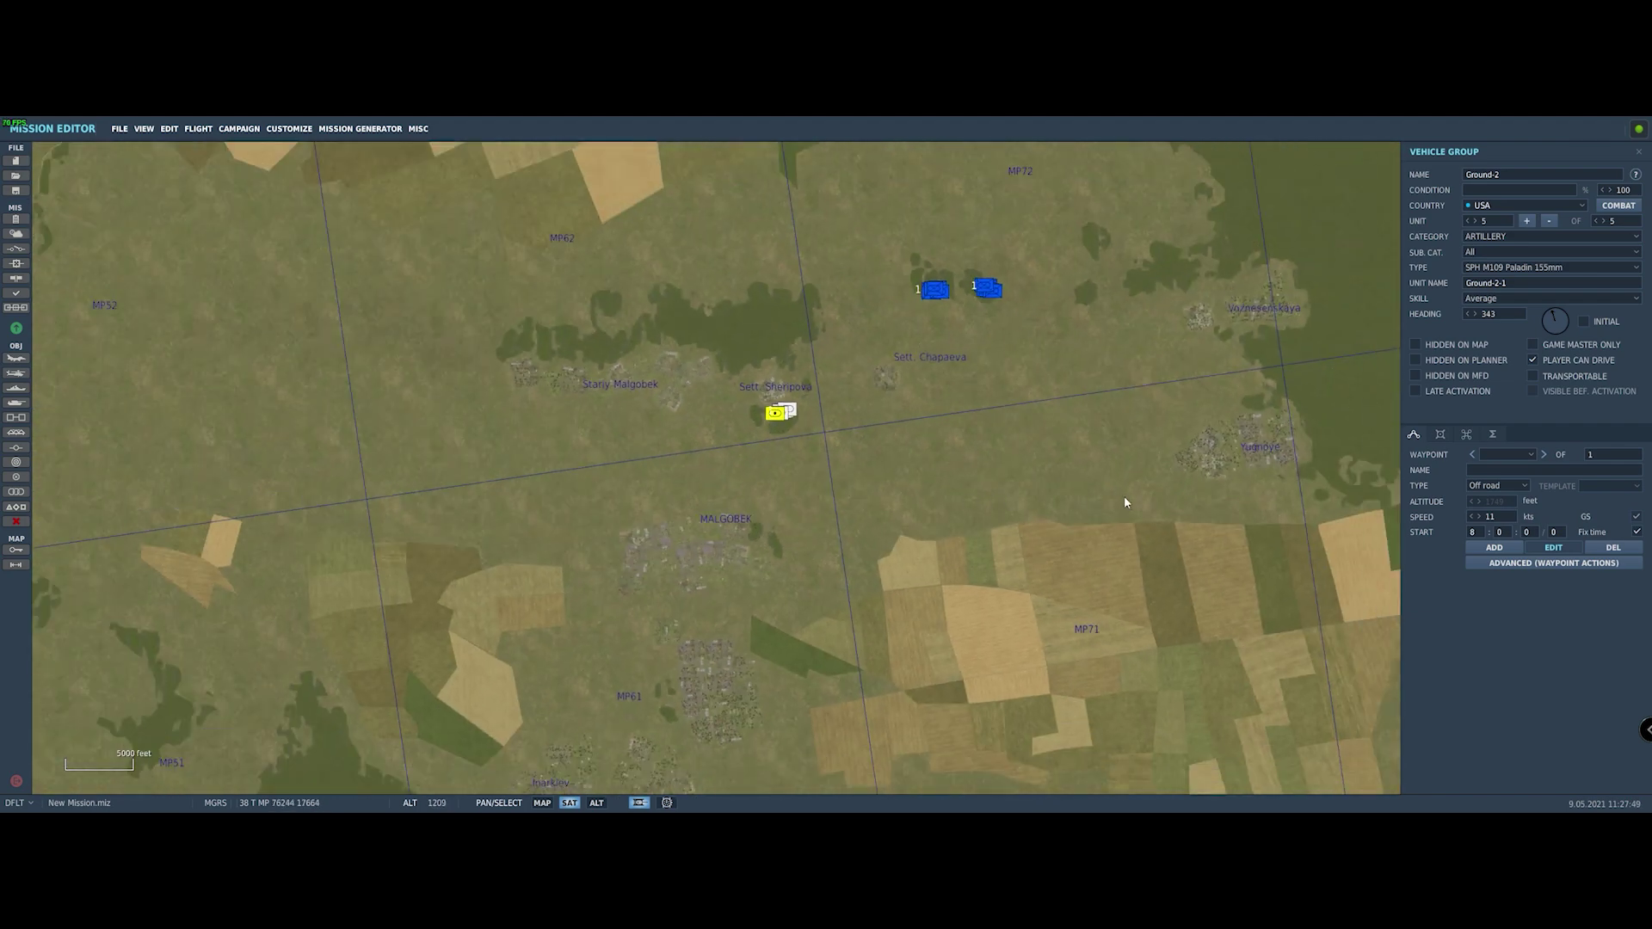
{"action": "right_click_drag", "start_coordinate": [1124, 503], "coordinate": [1078, 479]}
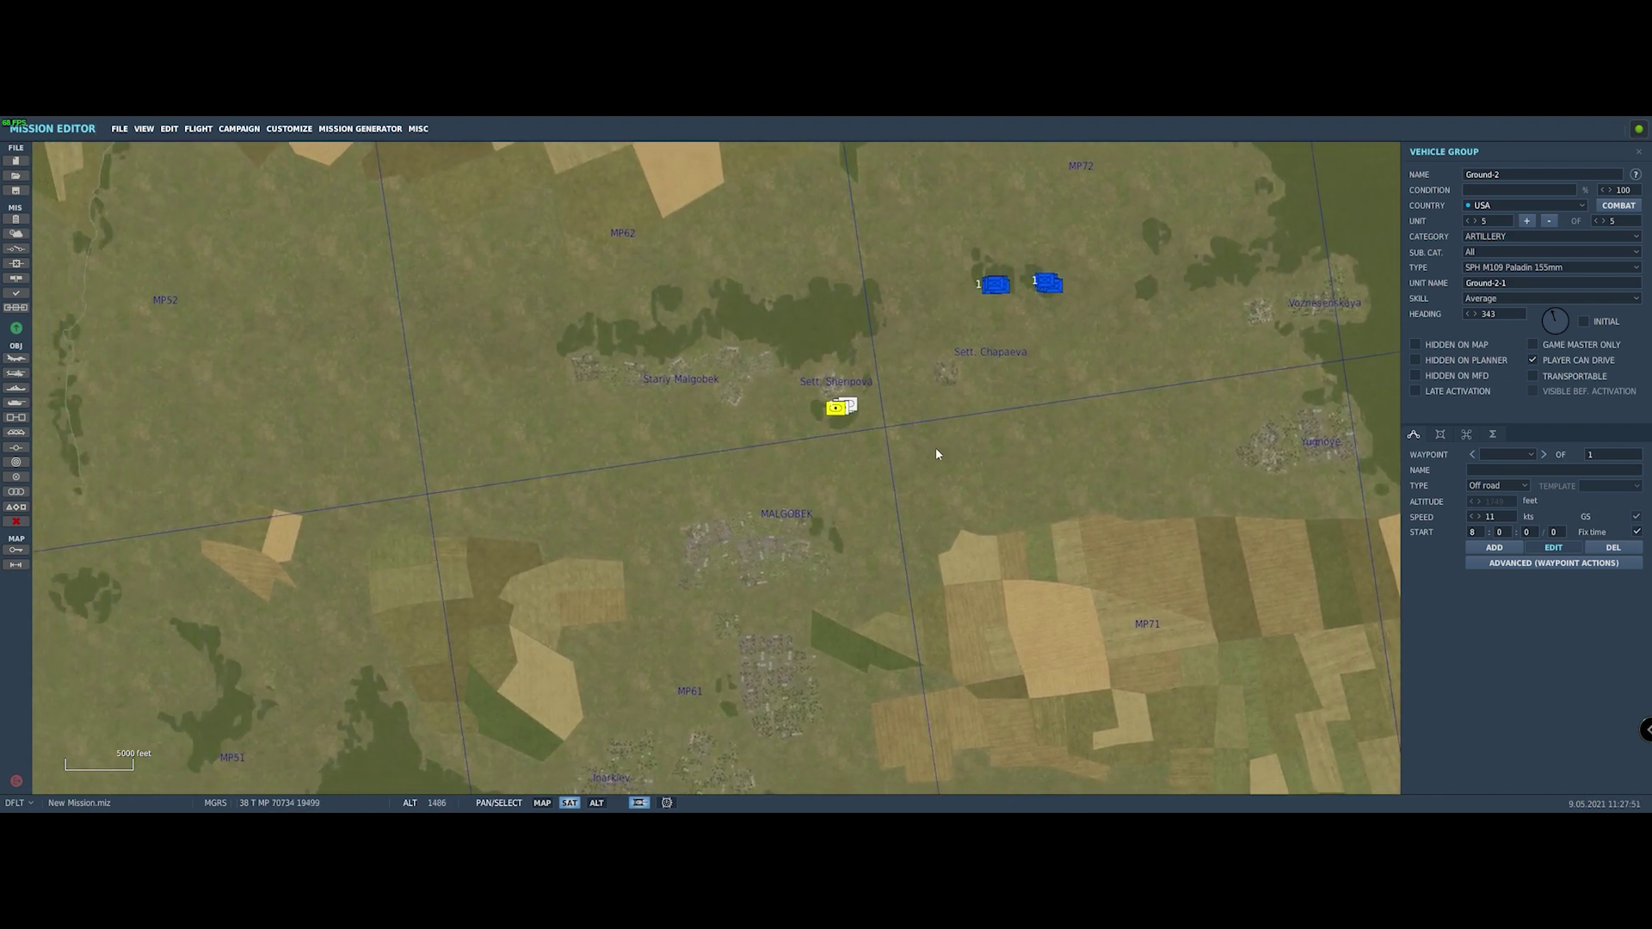
{"action": "scroll", "coordinate": [981, 413], "scroll_direction": "up", "scroll_amount": 3}
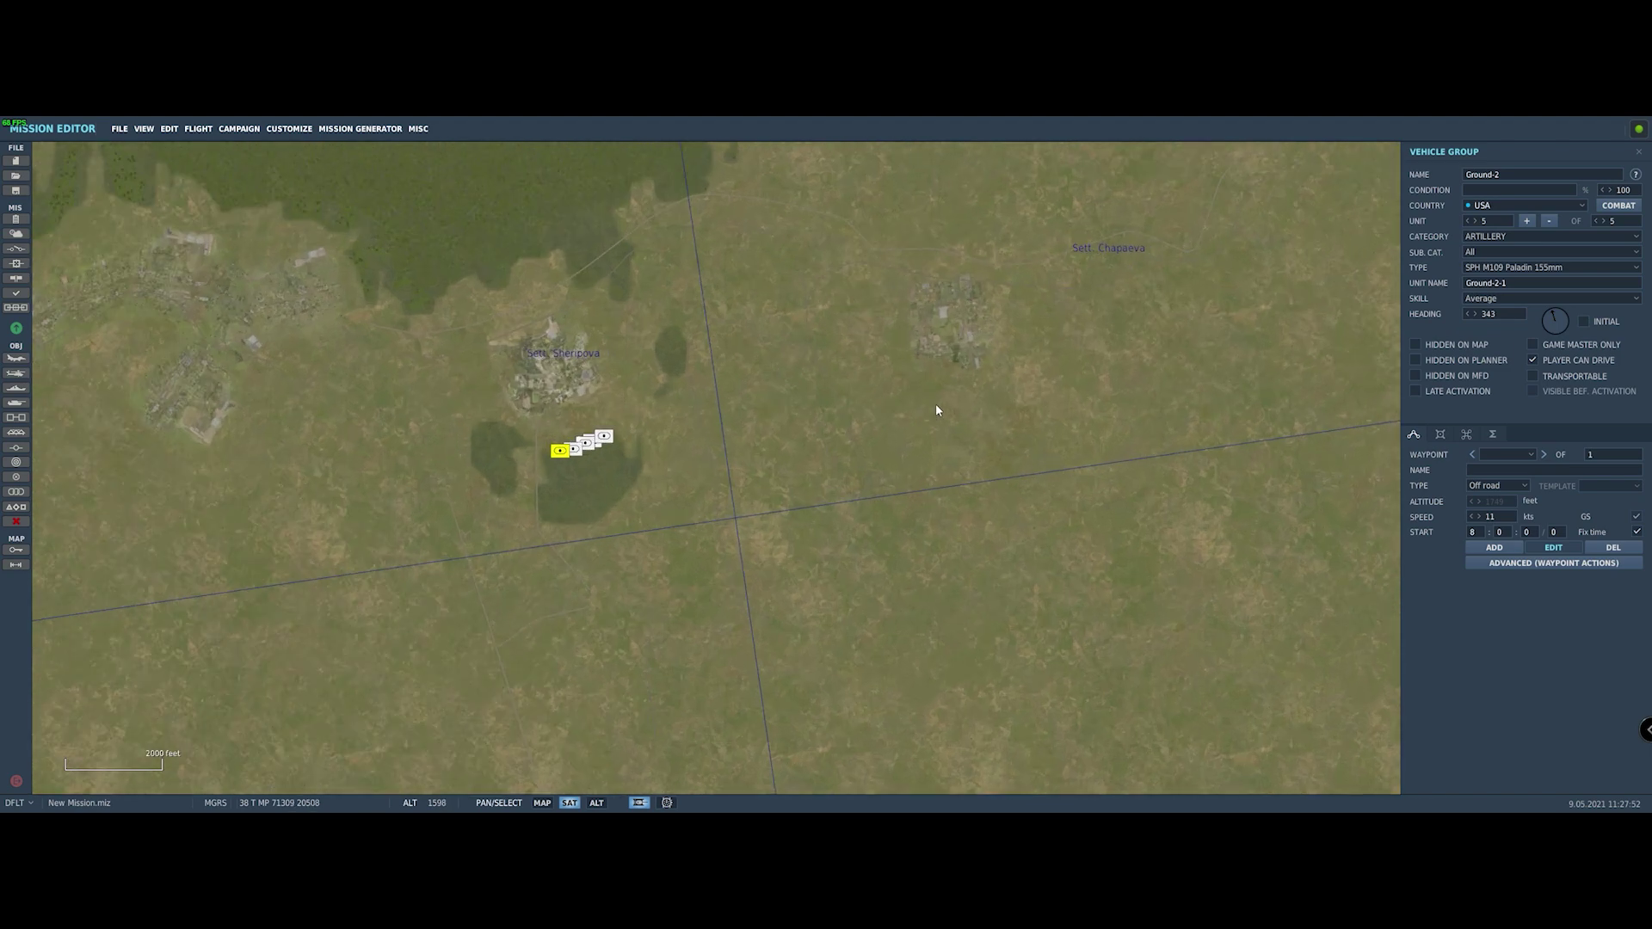
{"action": "scroll", "coordinate": [936, 411], "scroll_direction": "up", "scroll_amount": 3}
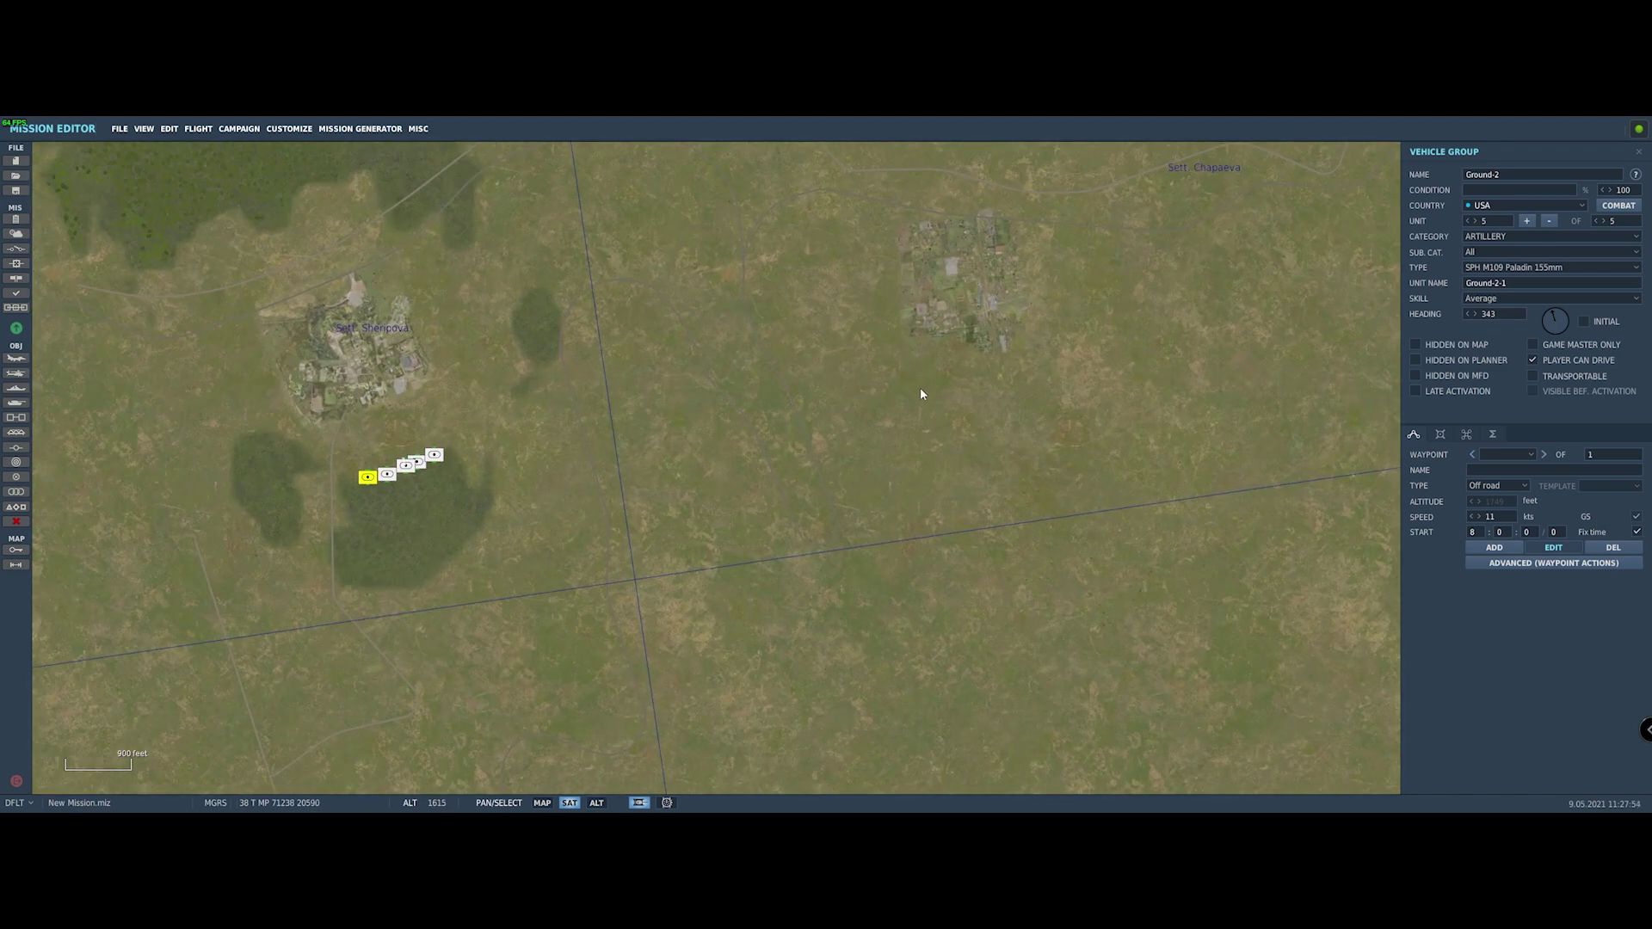
{"action": "right_click_drag", "start_coordinate": [818, 409], "coordinate": [1267, 394]}
{"action": "right_click_drag", "start_coordinate": [559, 499], "coordinate": [686, 321]}
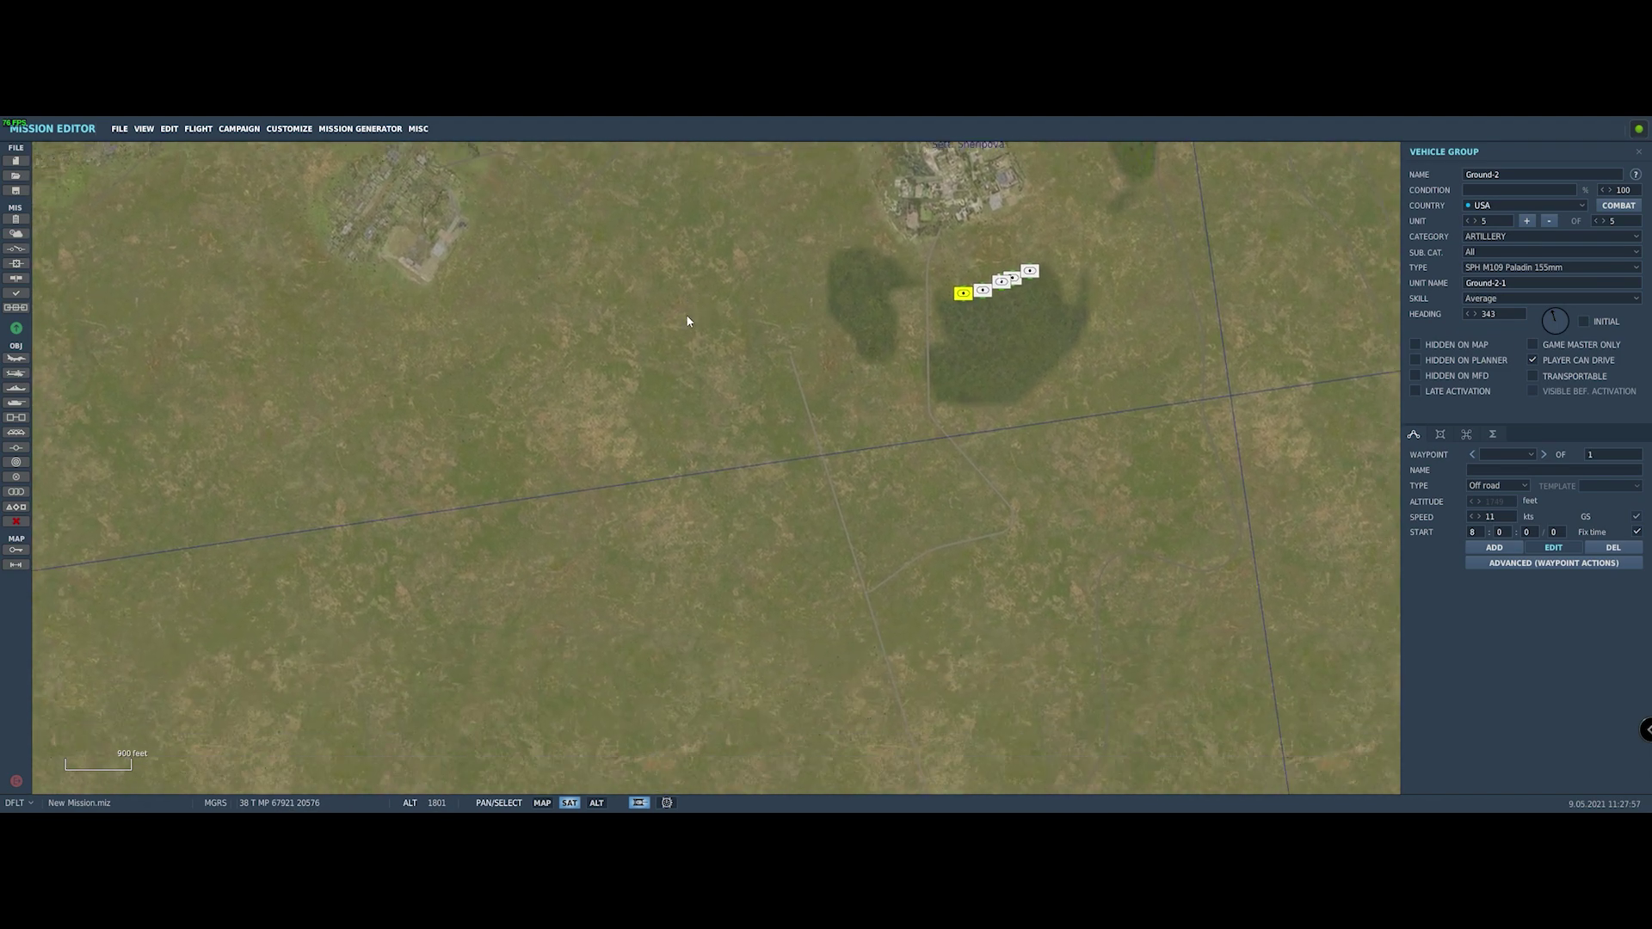
{"action": "right_click_drag", "start_coordinate": [995, 539], "coordinate": [852, 409]}
{"action": "scroll", "coordinate": [848, 408], "scroll_direction": "down", "scroll_amount": 1}
{"action": "right_click_drag", "start_coordinate": [777, 531], "coordinate": [816, 495]}
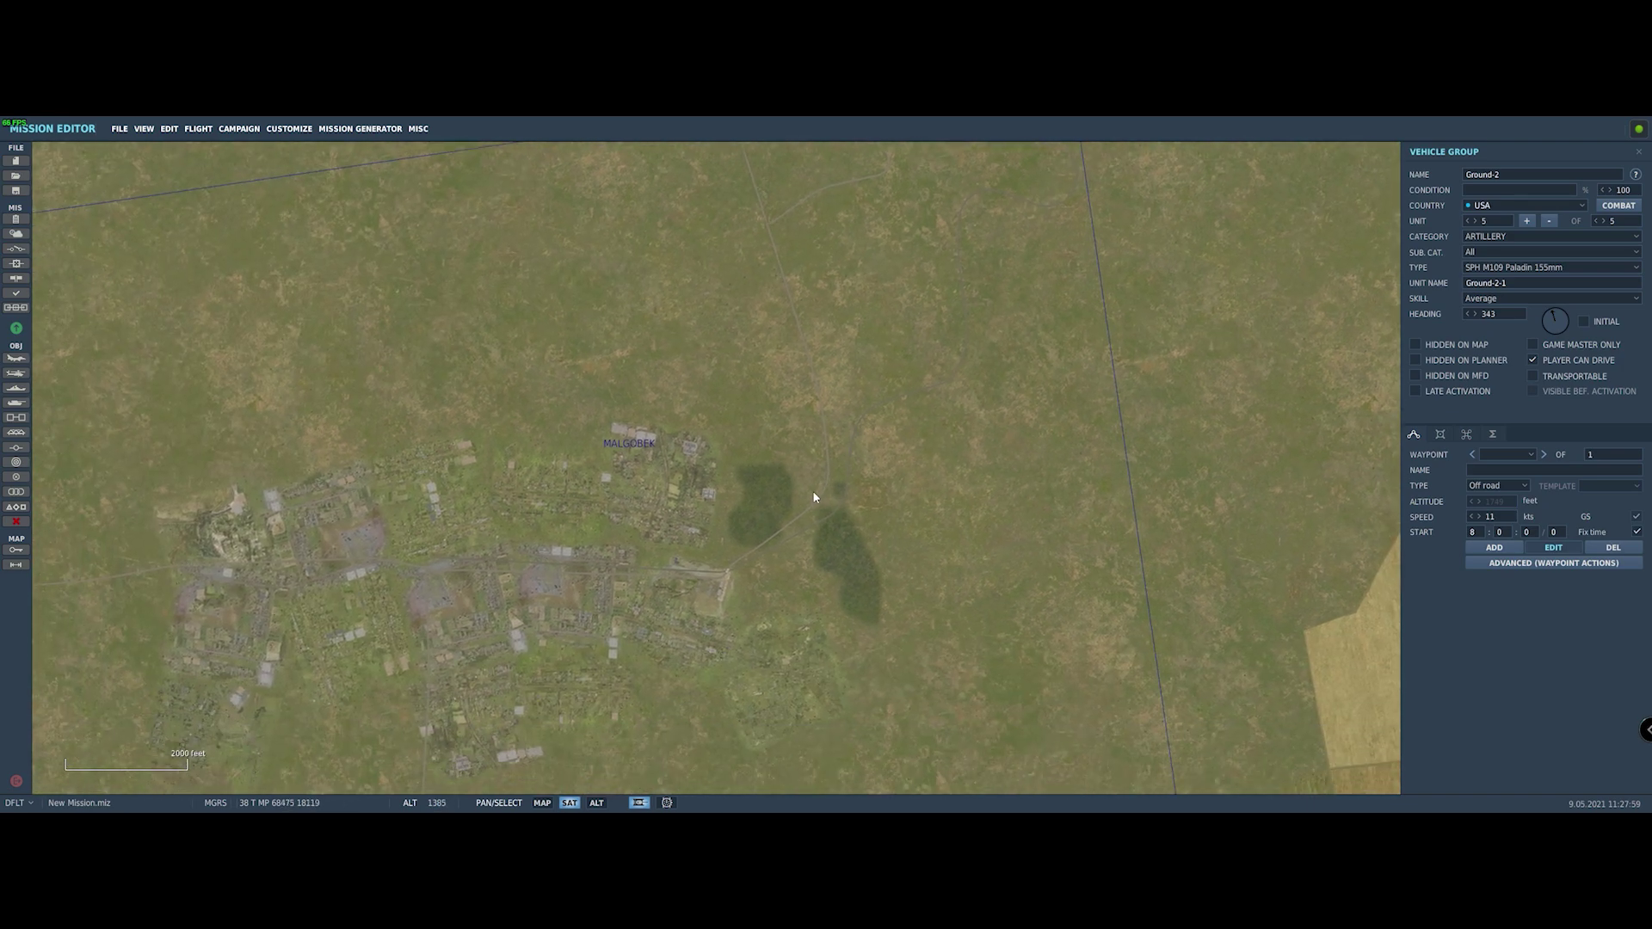
{"action": "scroll", "coordinate": [808, 462], "scroll_direction": "up", "scroll_amount": 2}
Step: Compare the altitude and satellite maps east of Malgobek and duplicate the five-Paladin group at the woods there
{"action": "left_click", "coordinate": [597, 803]}
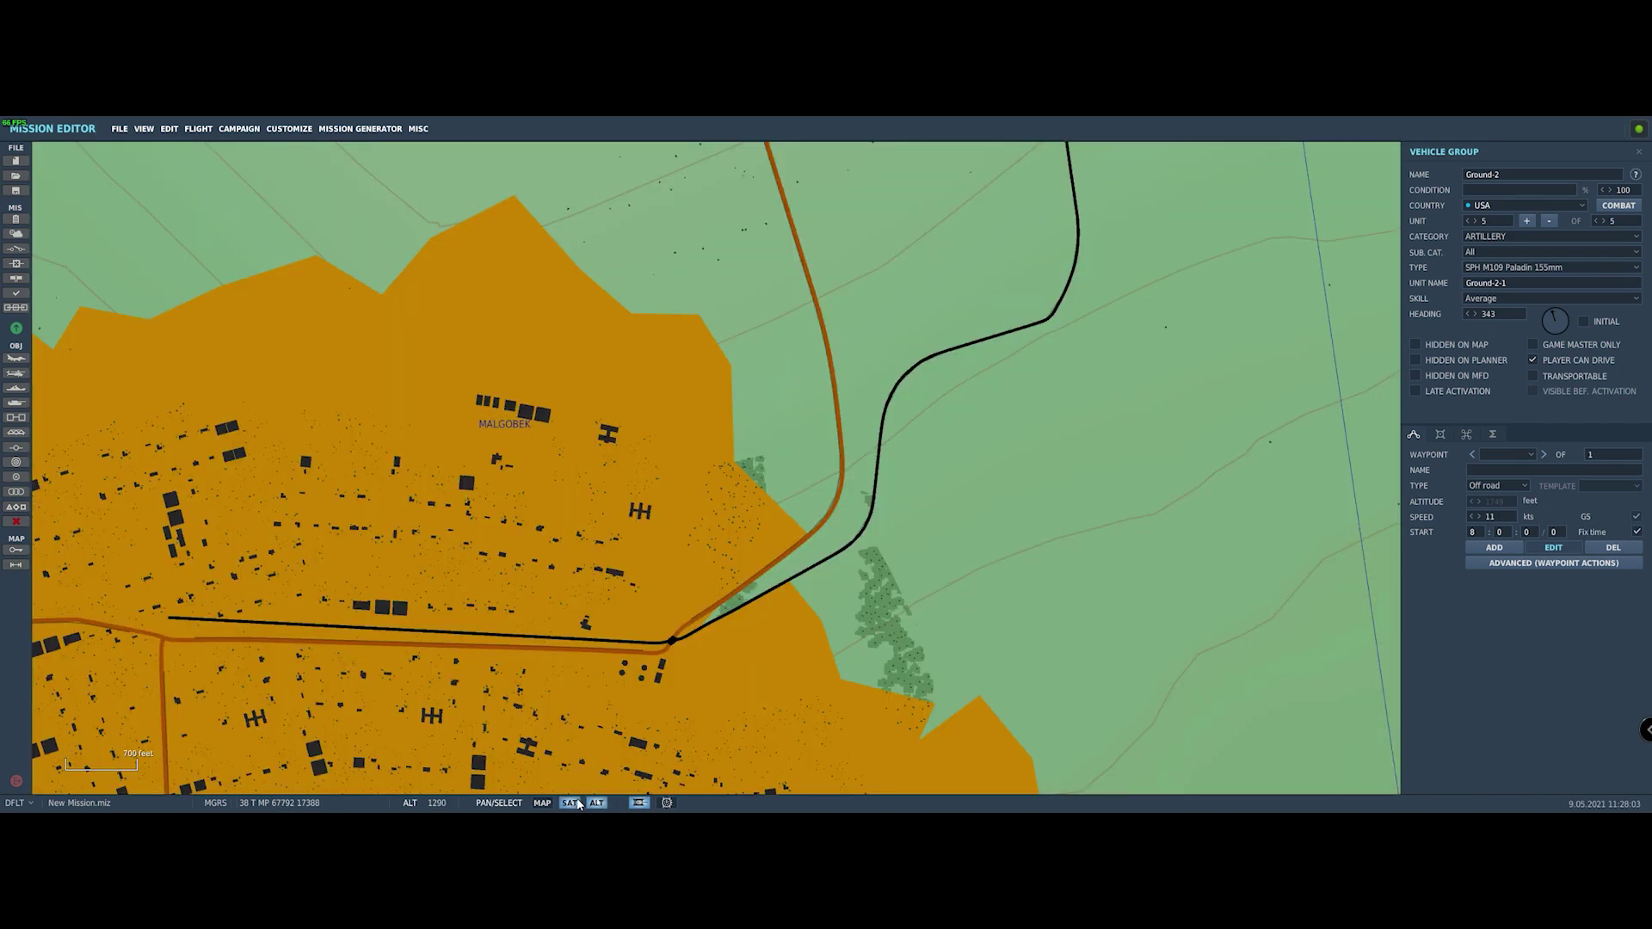
{"action": "left_click", "coordinate": [570, 803]}
{"action": "left_click", "coordinate": [803, 491]}
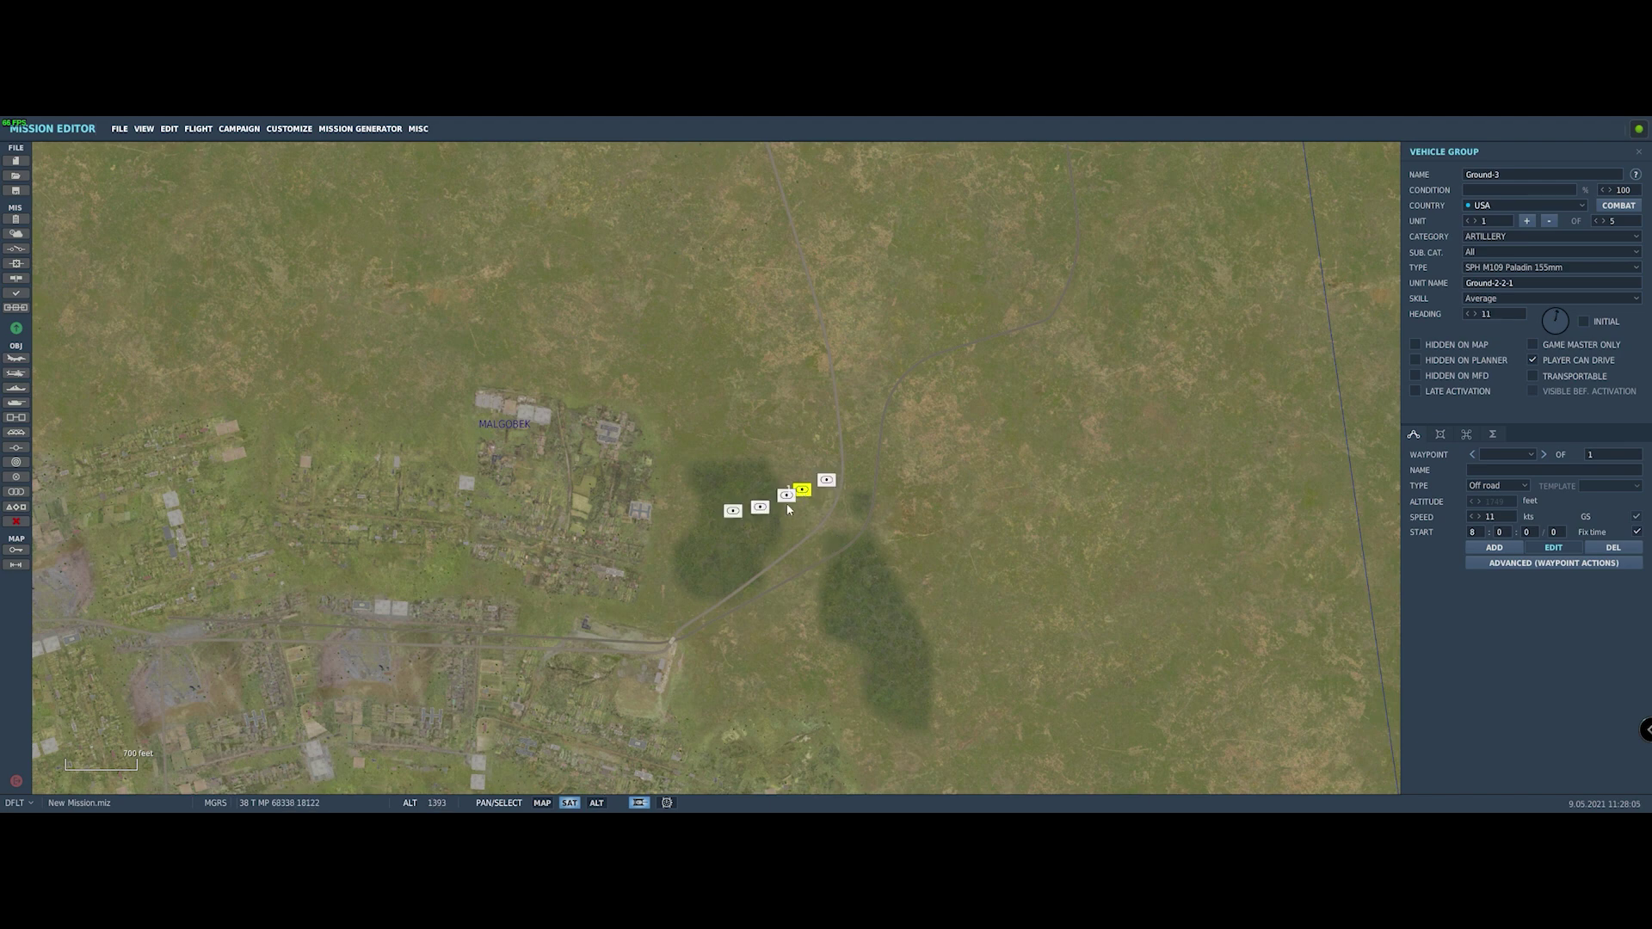
Step: Rearrange the copied Paladins along the northern edge of the woods and turn the easternmost one to heading 20
{"action": "mouse_move", "coordinate": [800, 494]}
{"action": "left_mouse_down"}
{"action": "mouse_move", "coordinate": [766, 458]}
{"action": "mouse_move", "coordinate": [797, 448]}
{"action": "mouse_move", "coordinate": [789, 495]}
{"action": "mouse_move", "coordinate": [702, 466]}
{"action": "mouse_move", "coordinate": [782, 477]}
{"action": "left_mouse_up"}
{"action": "left_click", "coordinate": [770, 476]}
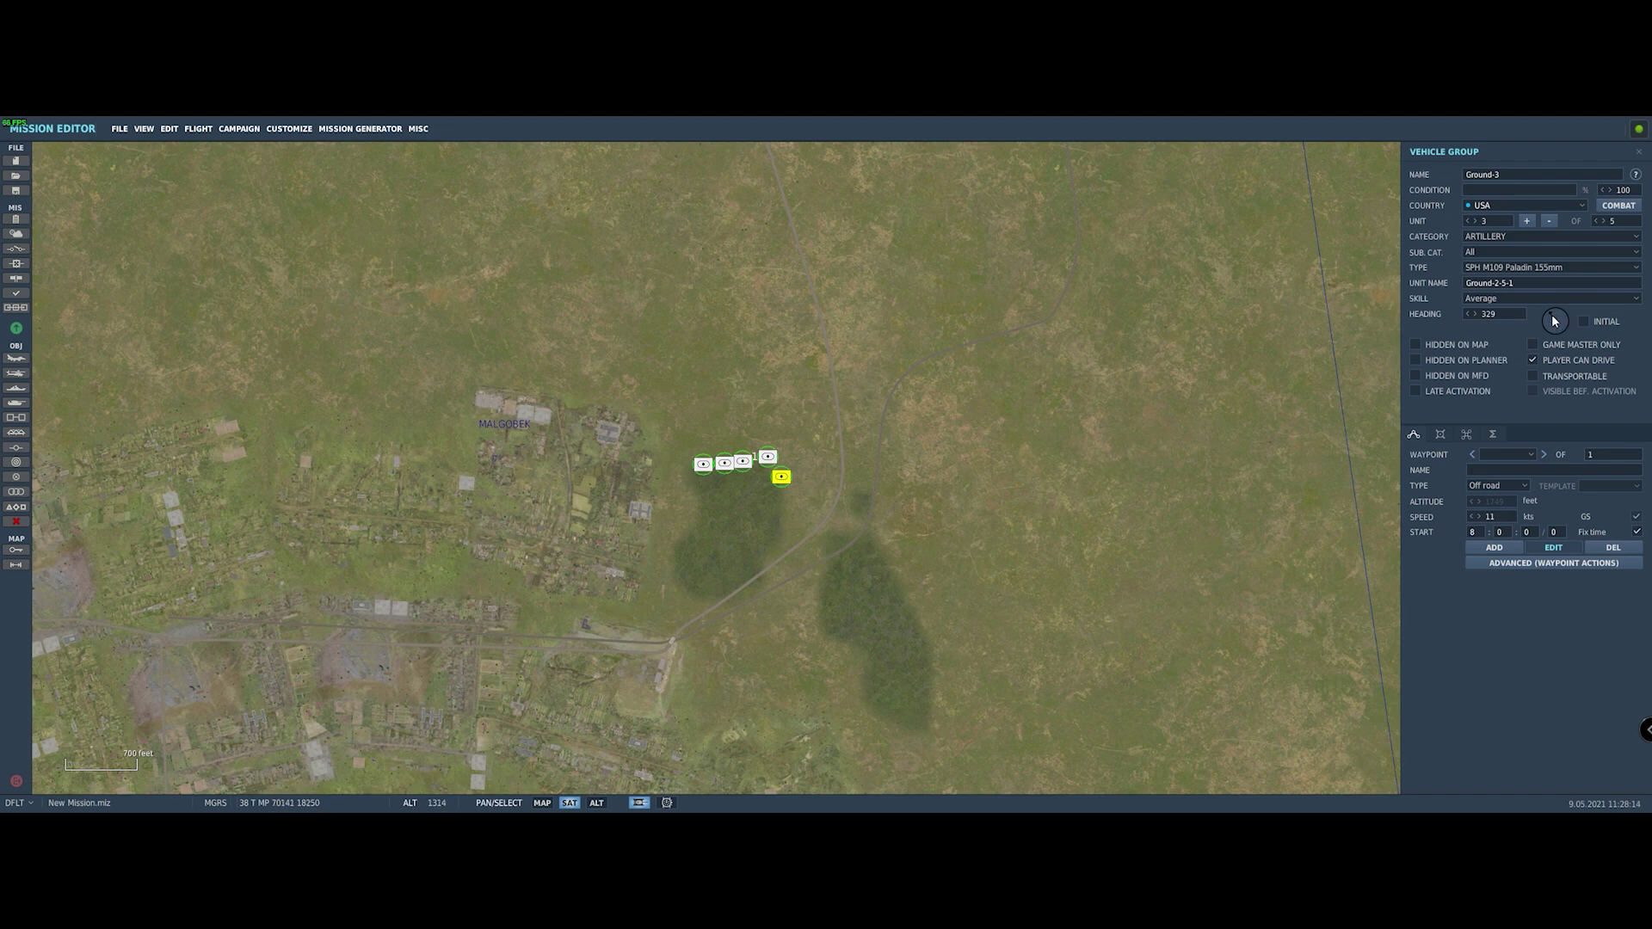
{"action": "left_click_drag", "start_coordinate": [1554, 320], "coordinate": [1560, 312]}
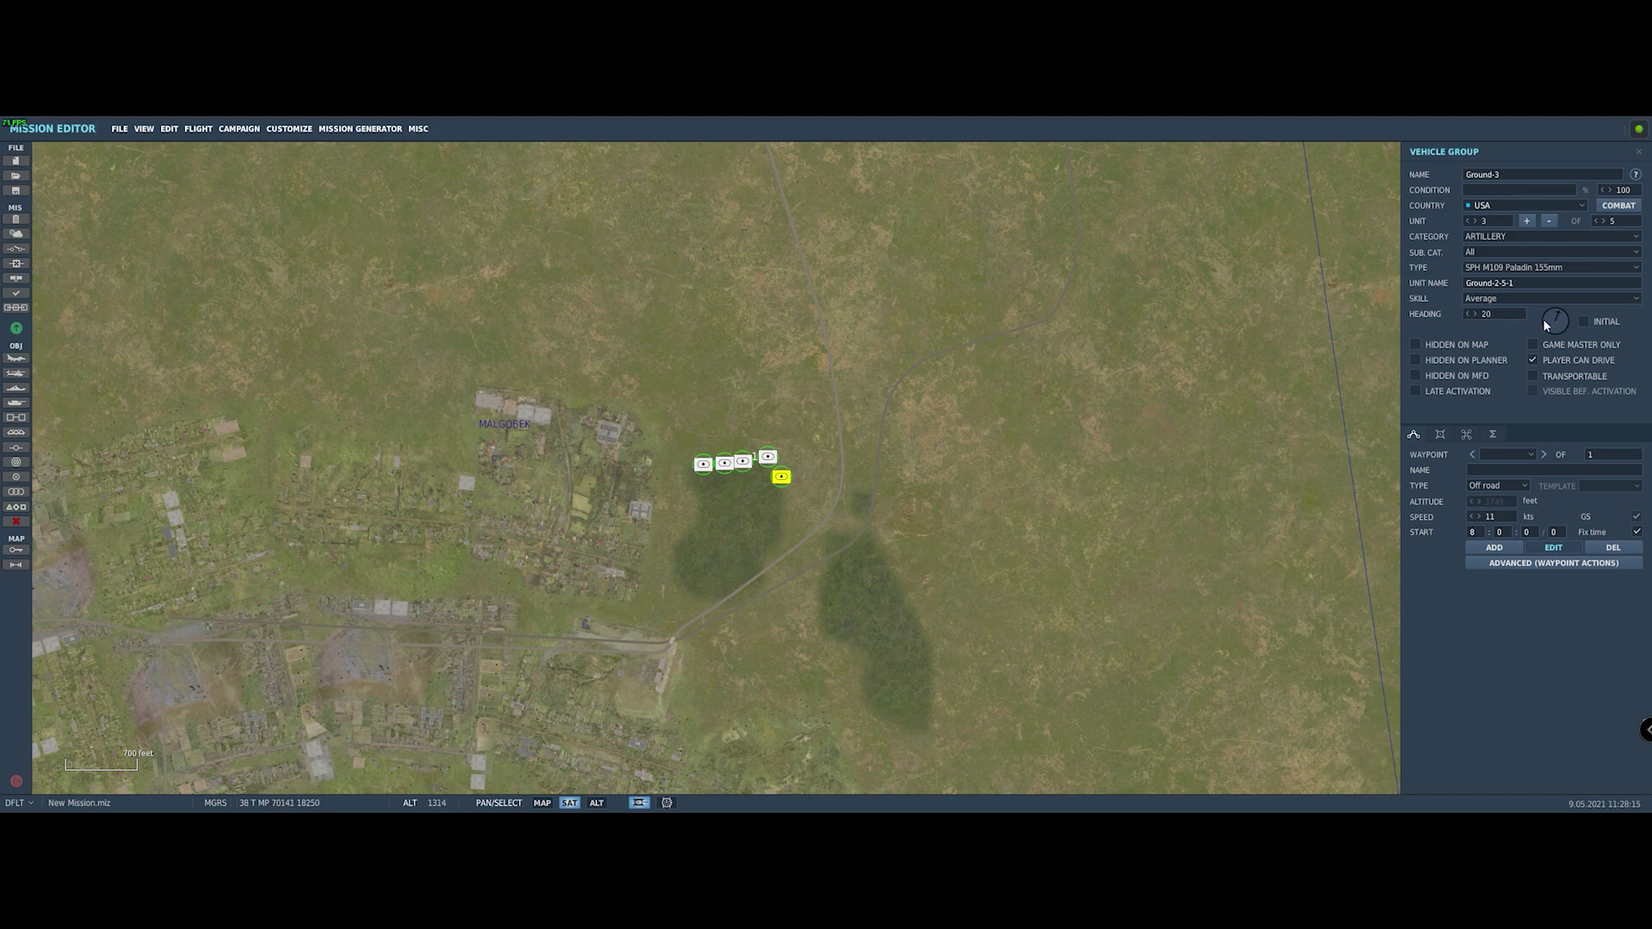
Step: Turn two more of the copied Paladins, the second from the east to heading 11 and the second from the west to 352
{"action": "left_click", "coordinate": [770, 459]}
{"action": "scroll", "coordinate": [753, 472], "scroll_direction": "up", "scroll_amount": 4}
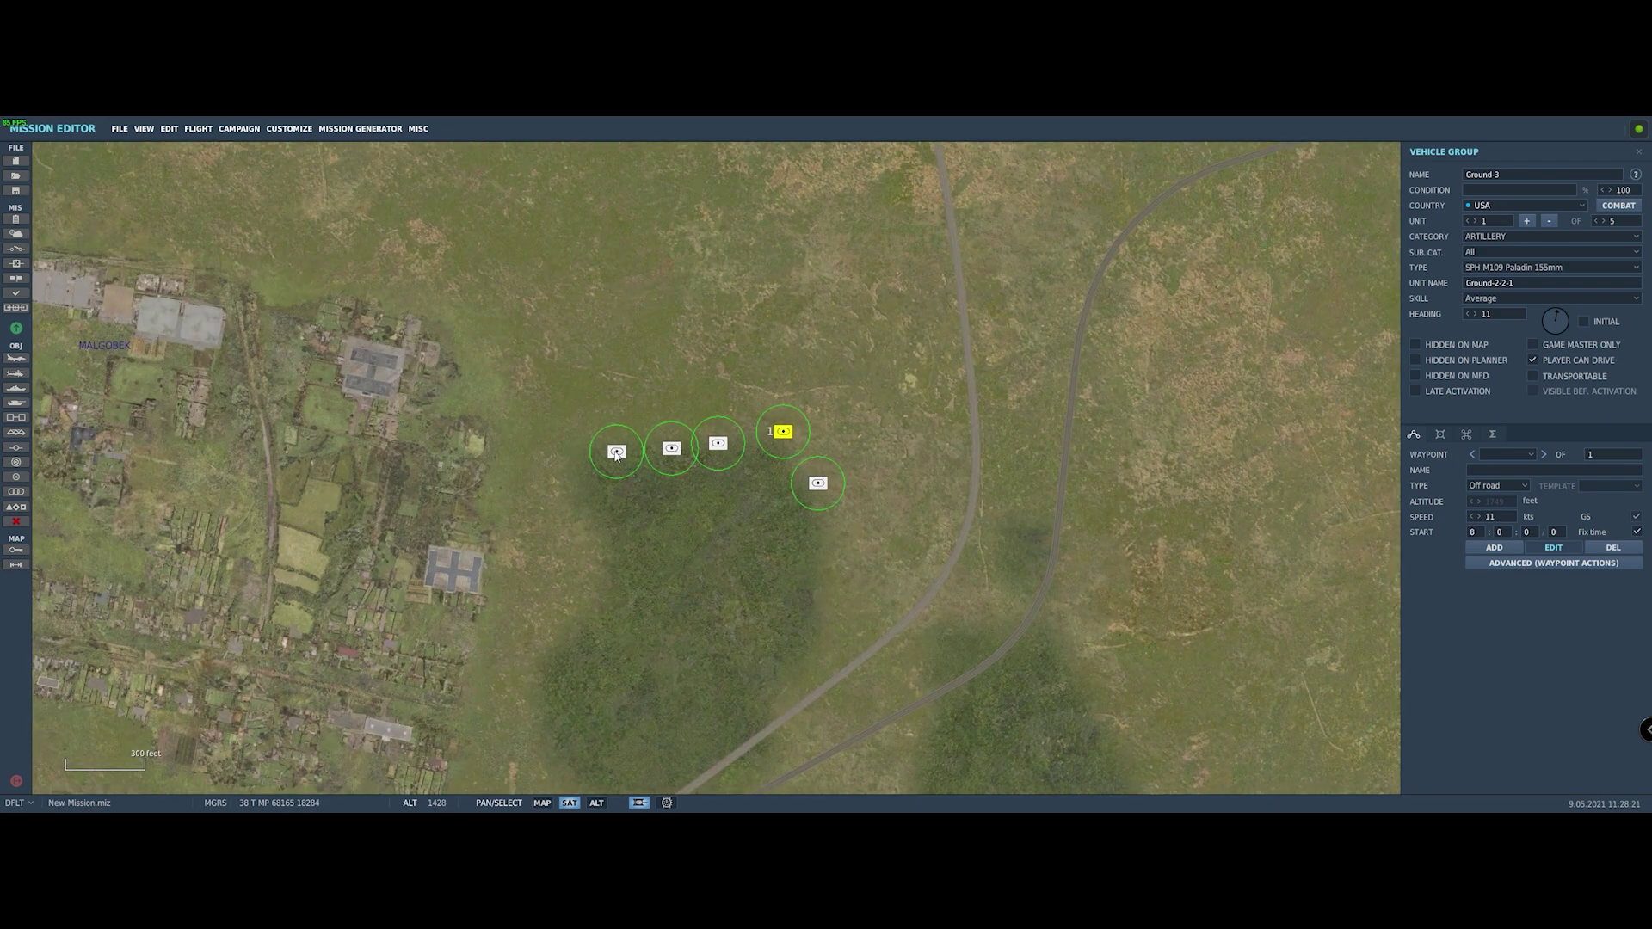
{"action": "left_click_drag", "start_coordinate": [616, 456], "coordinate": [661, 449]}
{"action": "scroll", "coordinate": [865, 478], "scroll_direction": "down", "scroll_amount": 6}
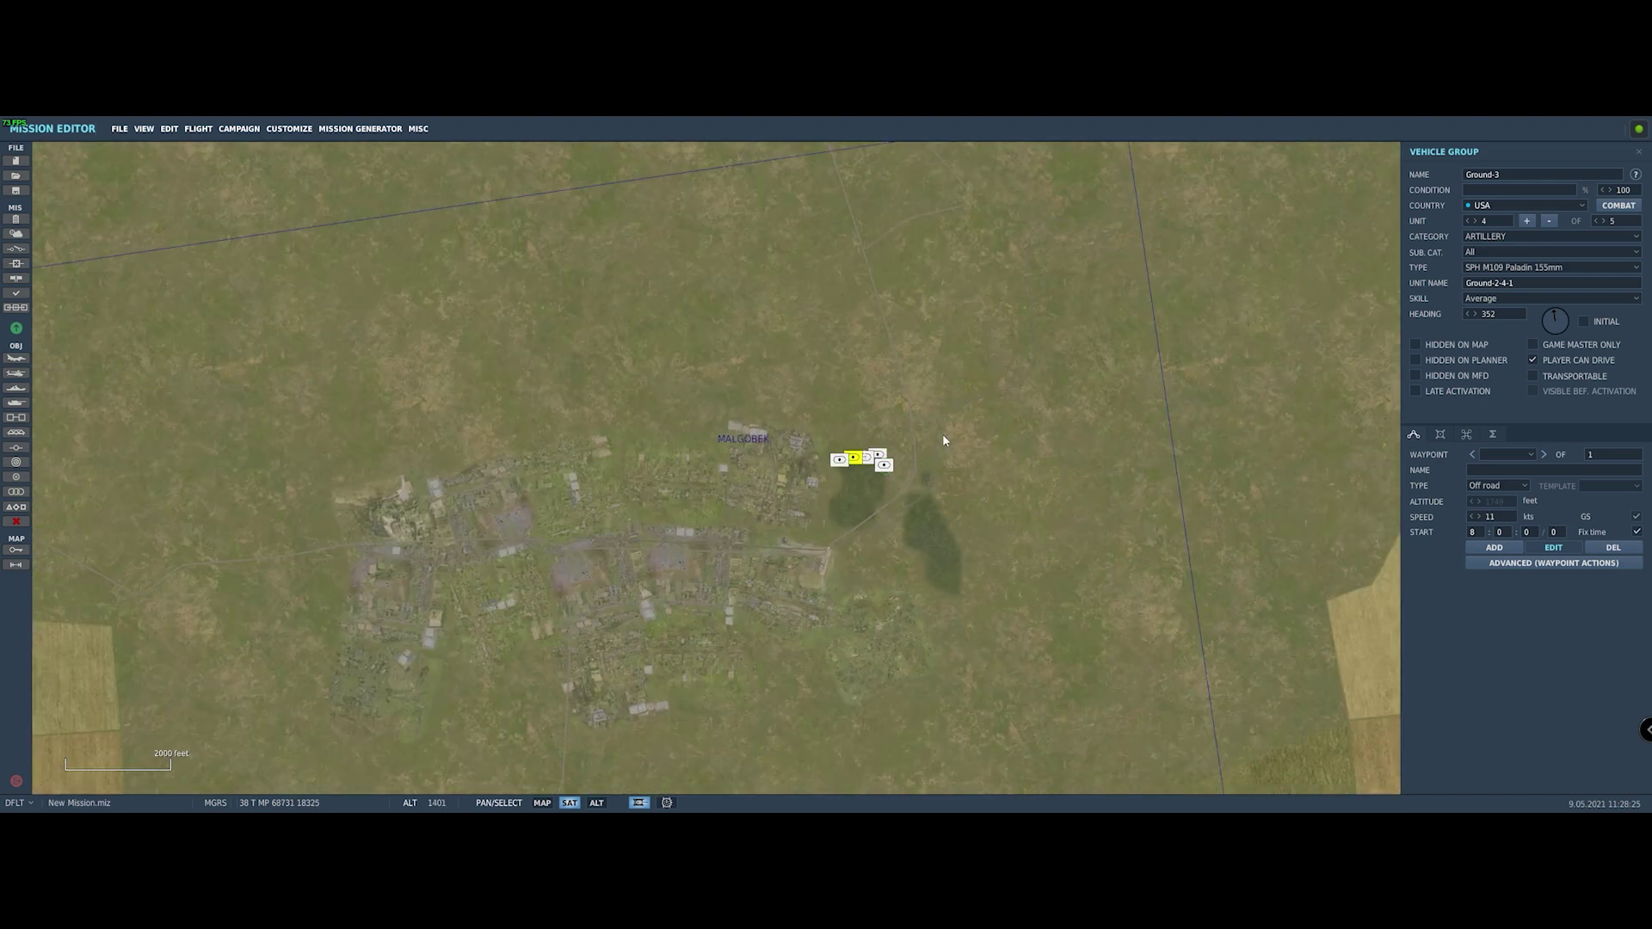
Step: Place a new USA armor group with an M1A2 Abrams just east of the woods north of Sett. Sheripova, using the altitude map
{"action": "scroll", "coordinate": [944, 440], "scroll_direction": "down", "scroll_amount": 4}
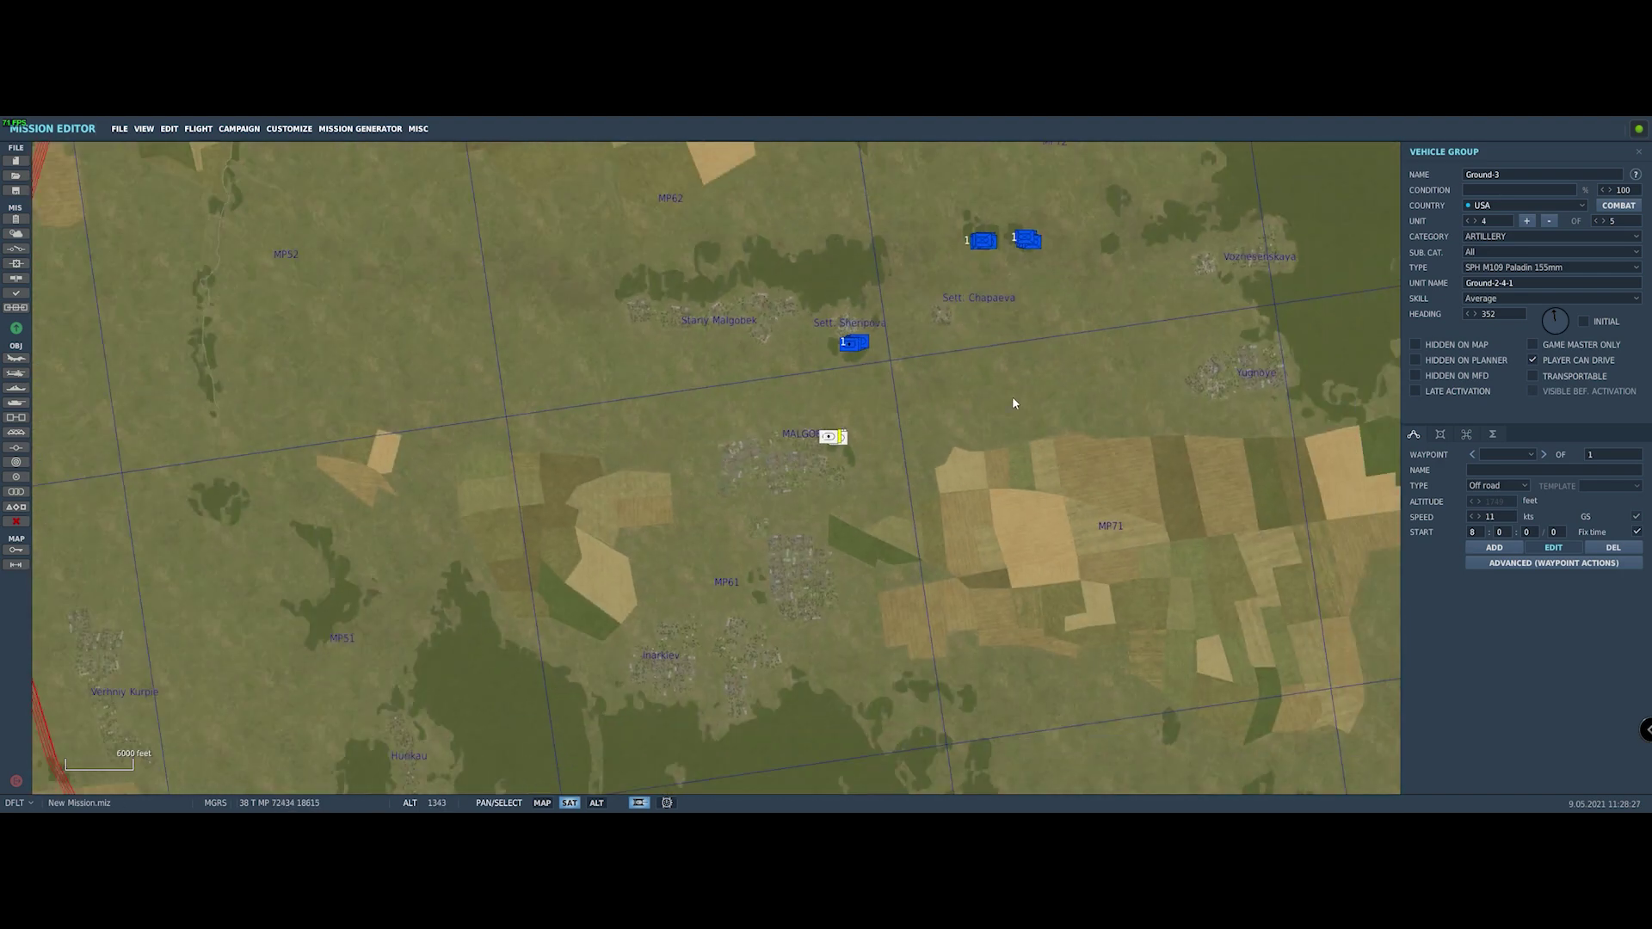
{"action": "left_click_drag", "start_coordinate": [1014, 403], "coordinate": [944, 431]}
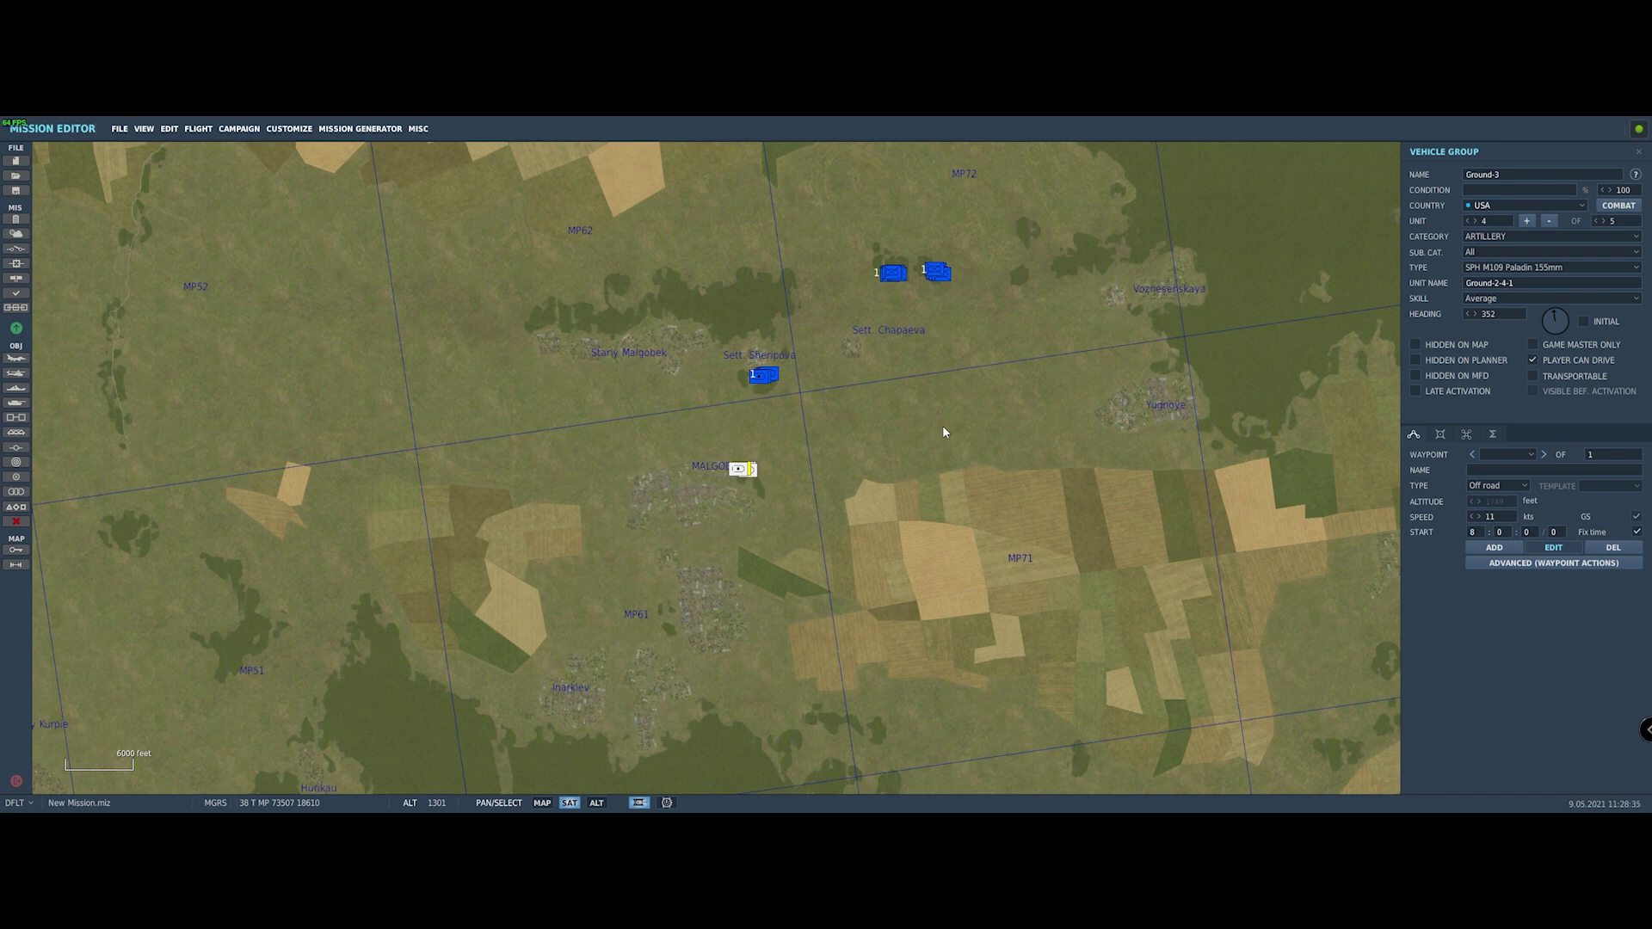
{"action": "scroll", "coordinate": [817, 292], "scroll_direction": "up", "scroll_amount": 5}
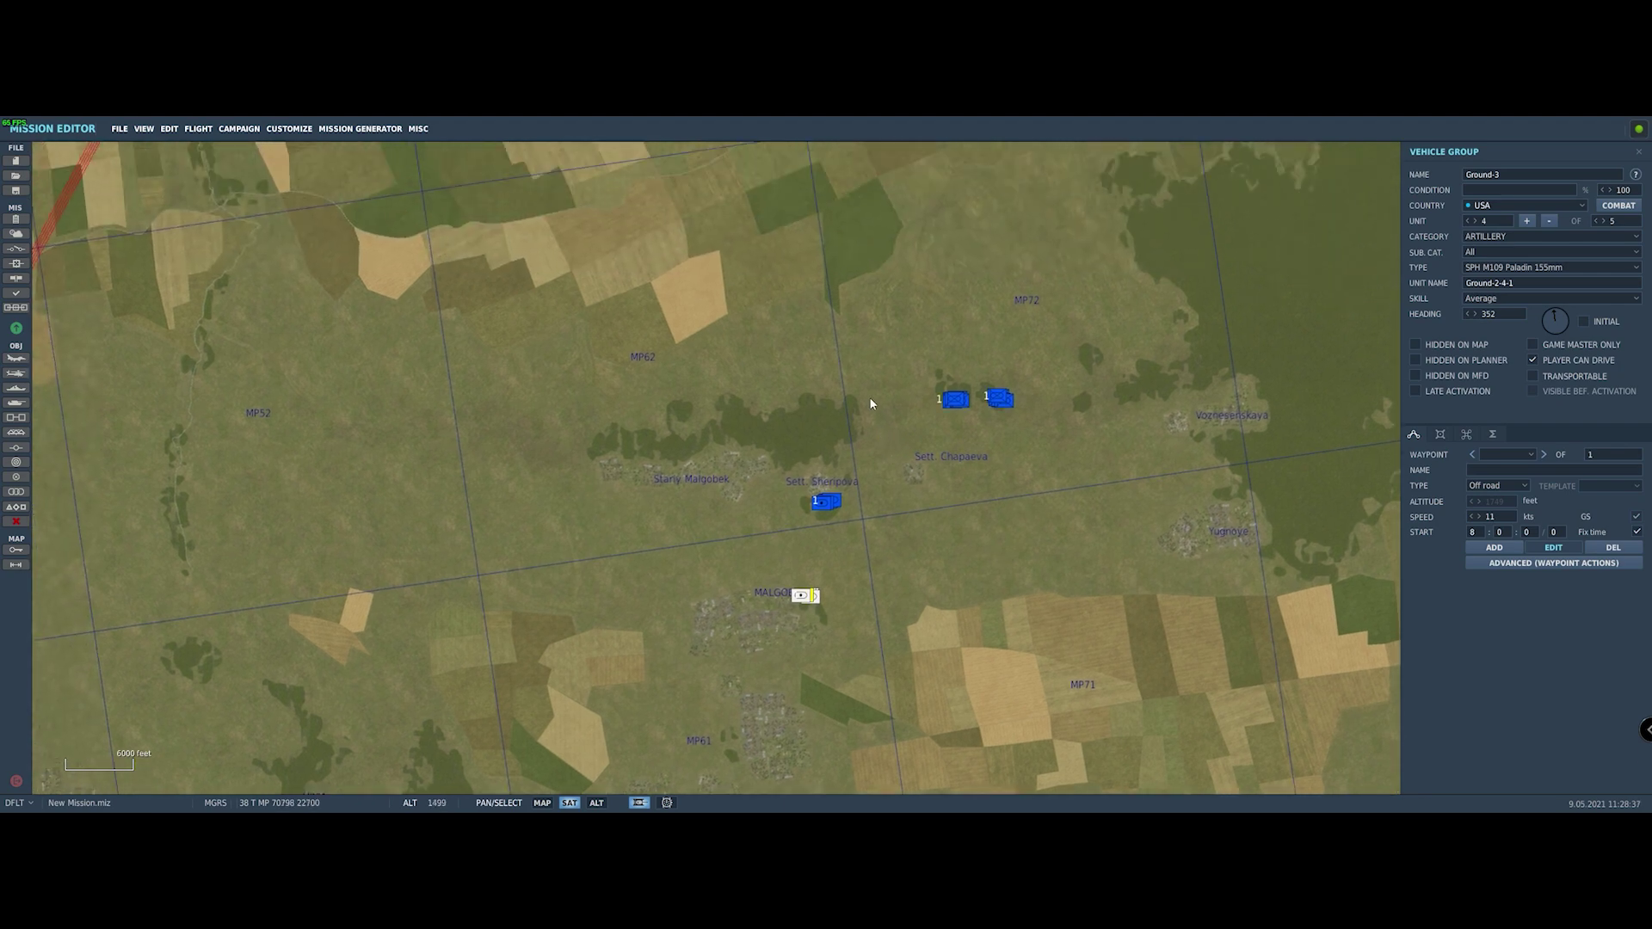
{"action": "scroll", "coordinate": [851, 405], "scroll_direction": "up", "scroll_amount": 5}
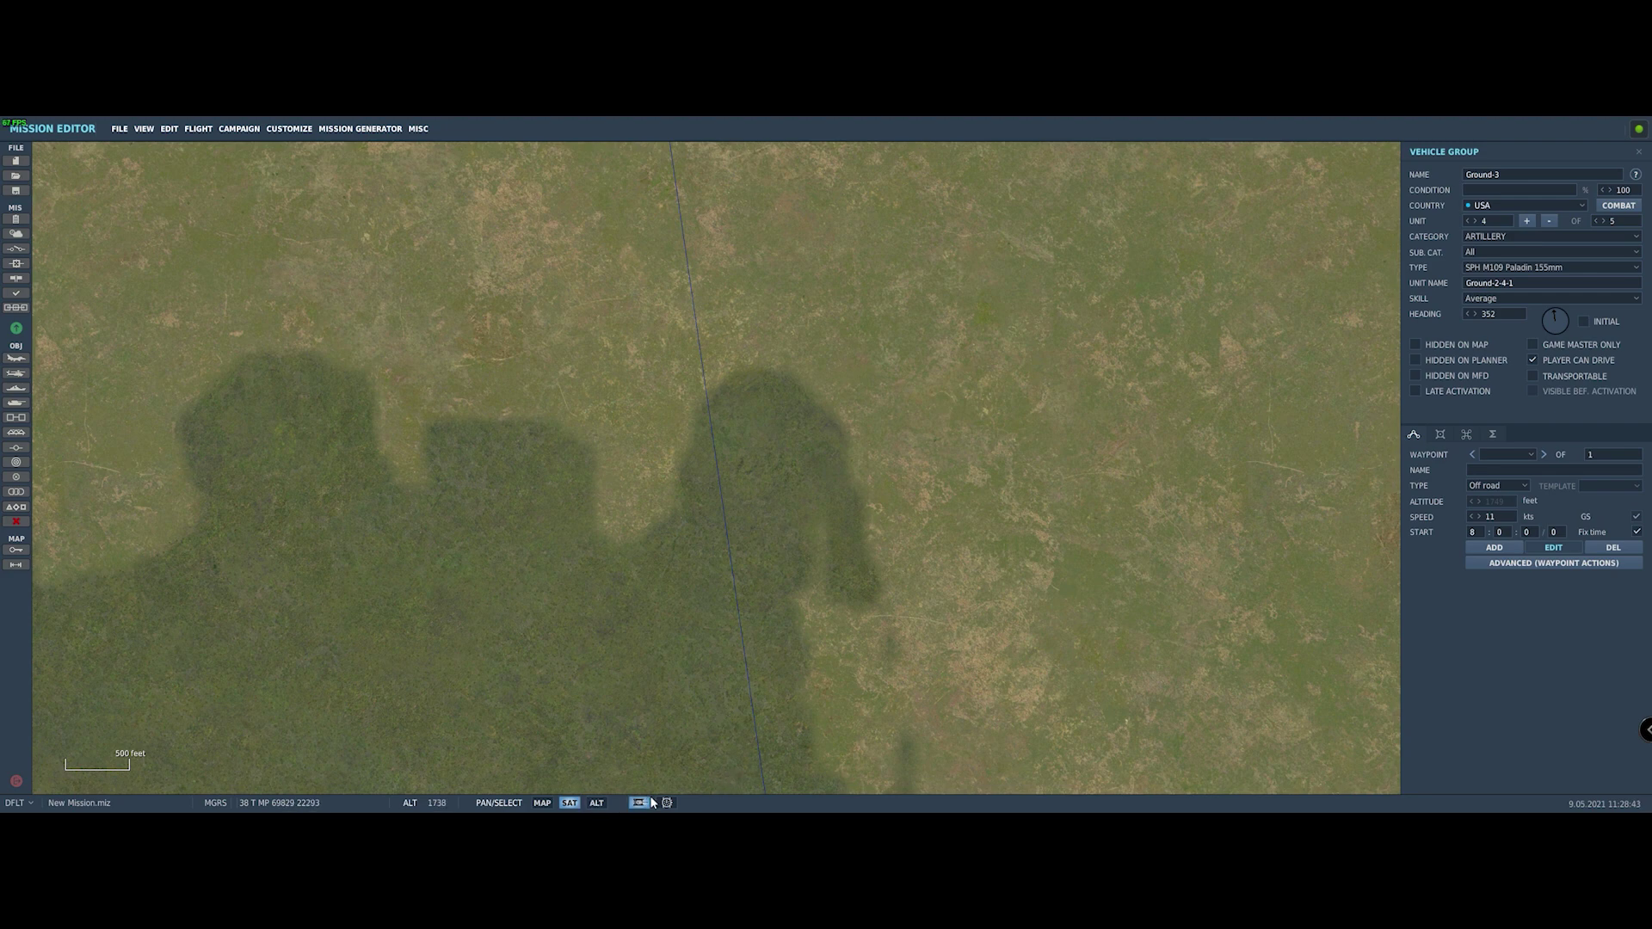
{"action": "left_click", "coordinate": [595, 804]}
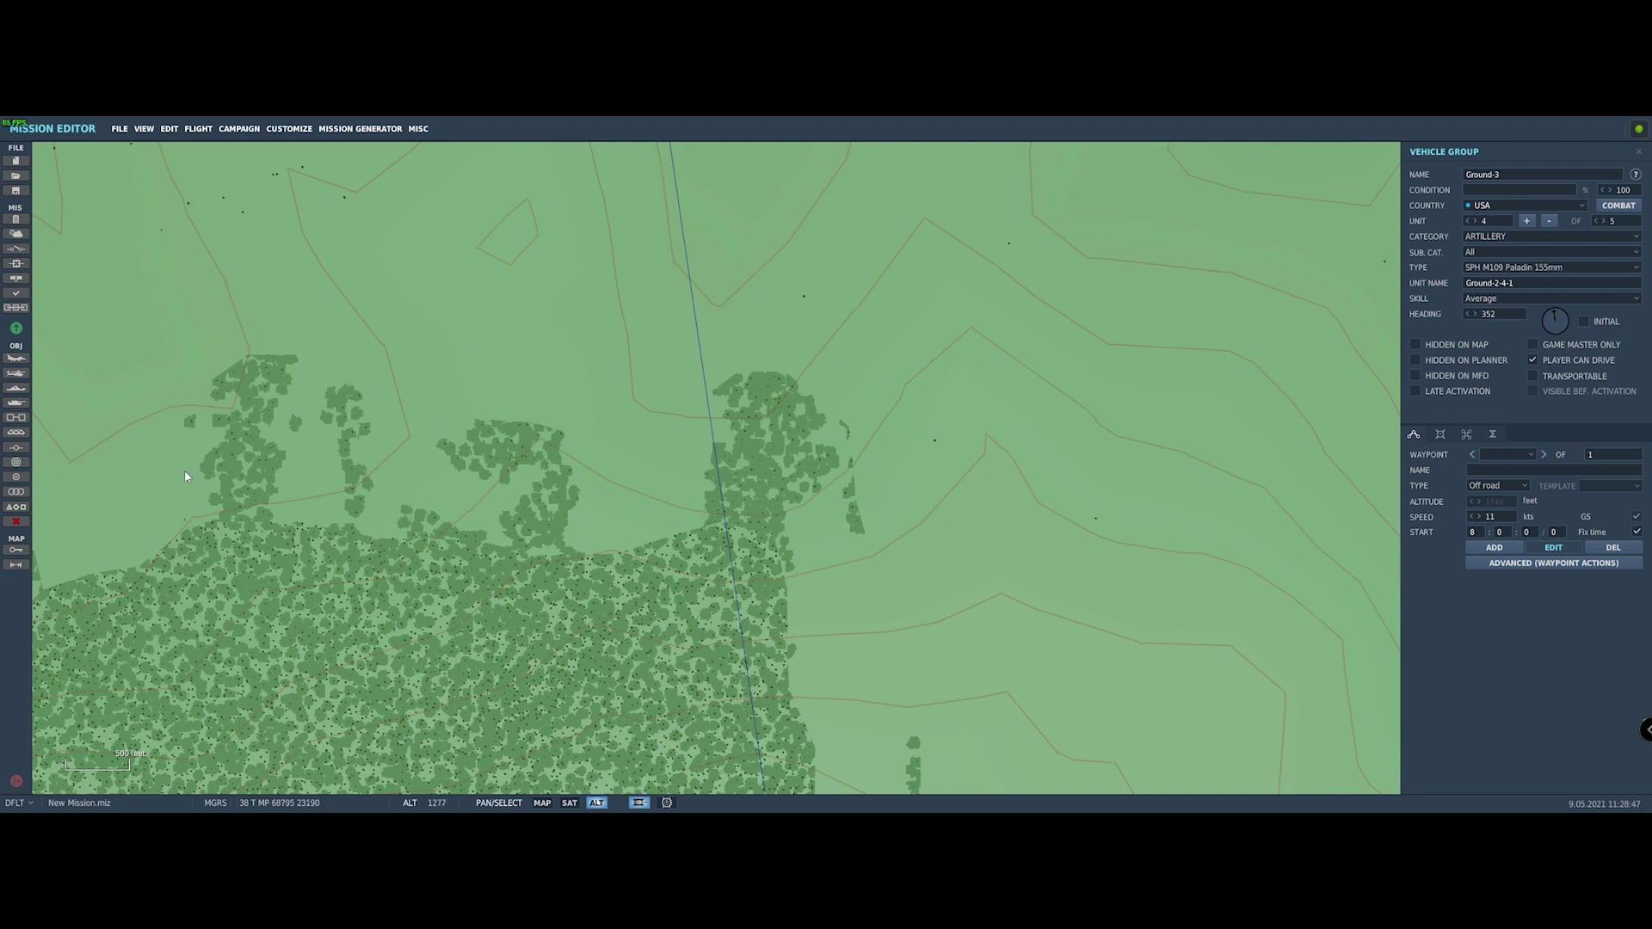
{"action": "left_click", "coordinate": [15, 402]}
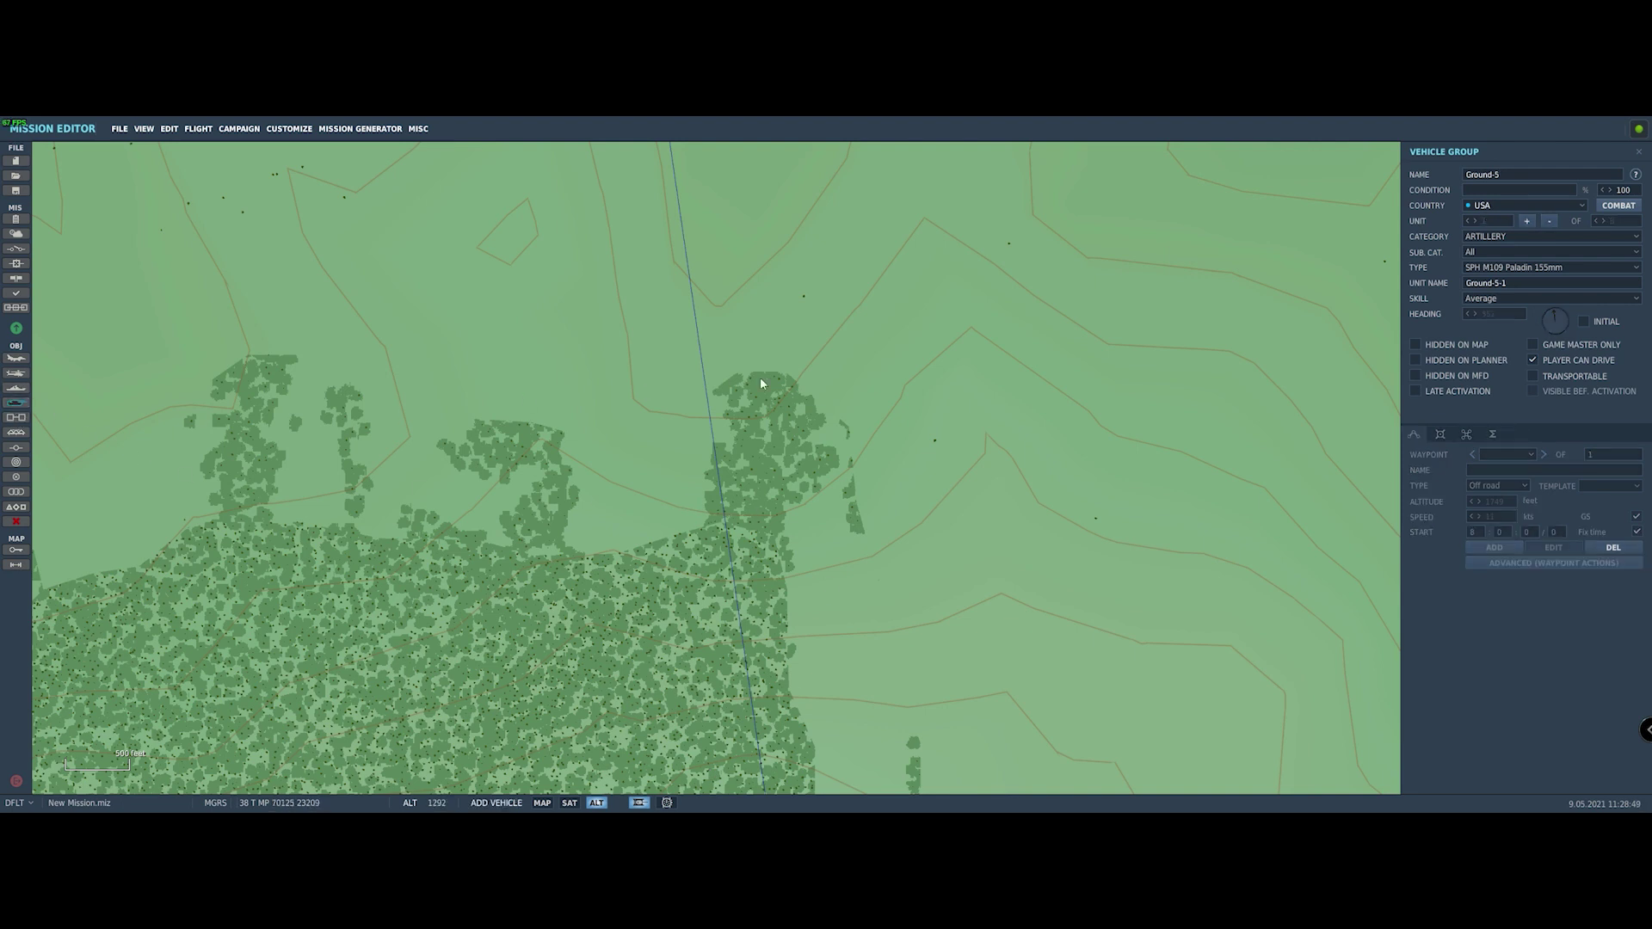
{"action": "left_click", "coordinate": [1493, 238]}
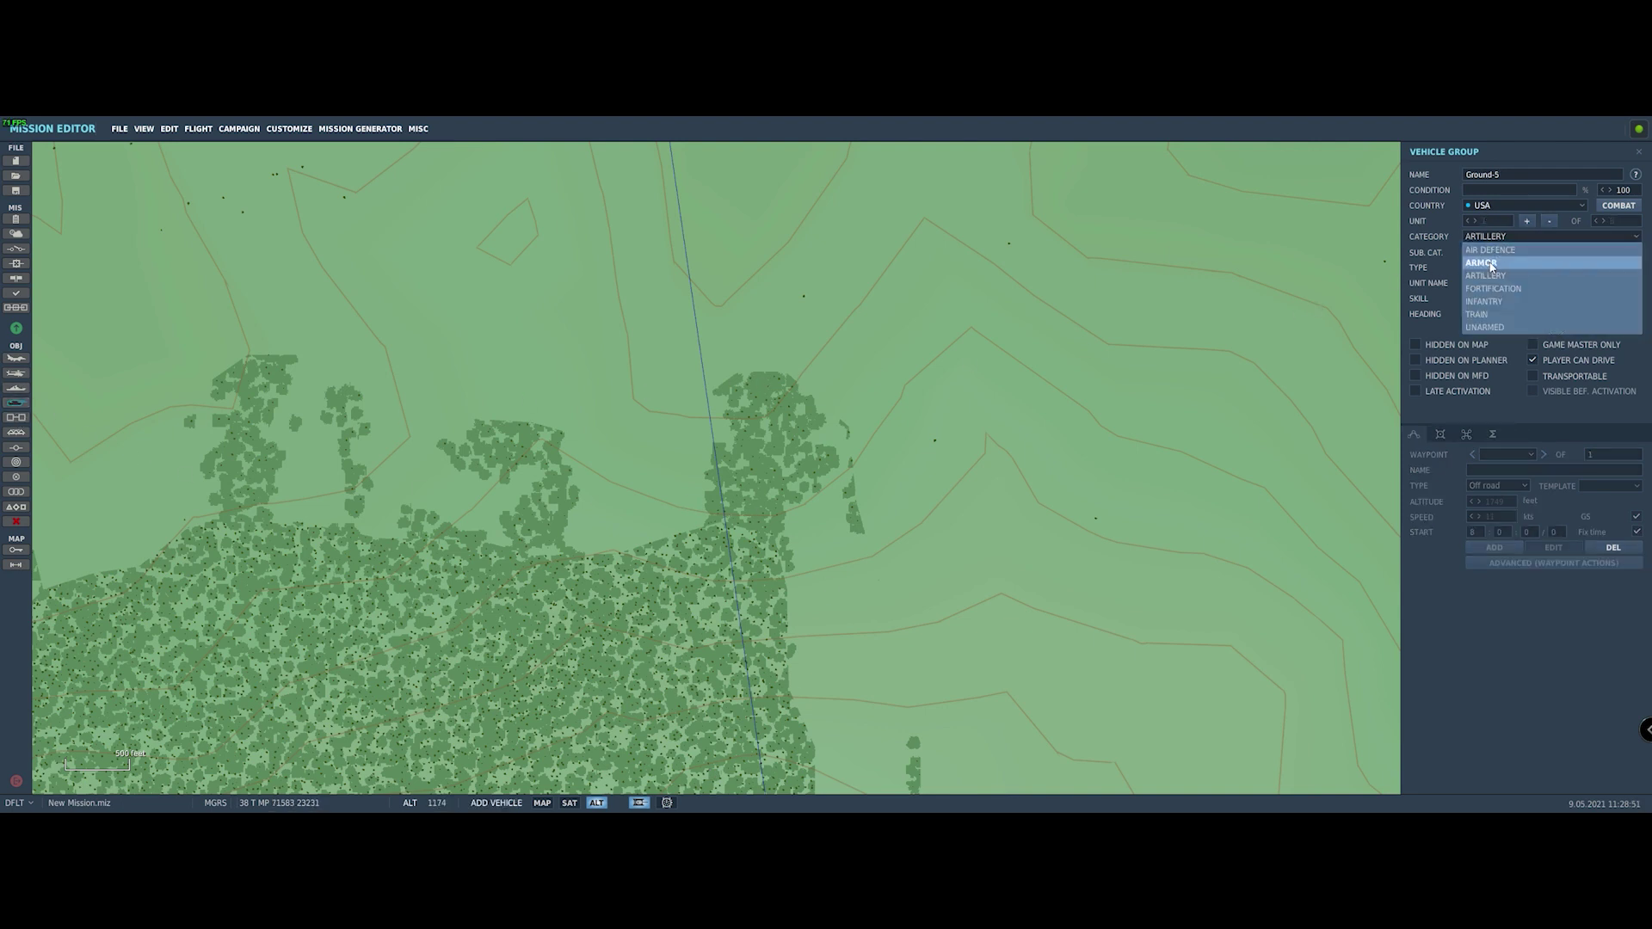
{"action": "left_click", "coordinate": [1497, 258]}
{"action": "left_click", "coordinate": [1516, 268]}
{"action": "scroll", "coordinate": [1501, 378], "scroll_direction": "down", "scroll_amount": 5}
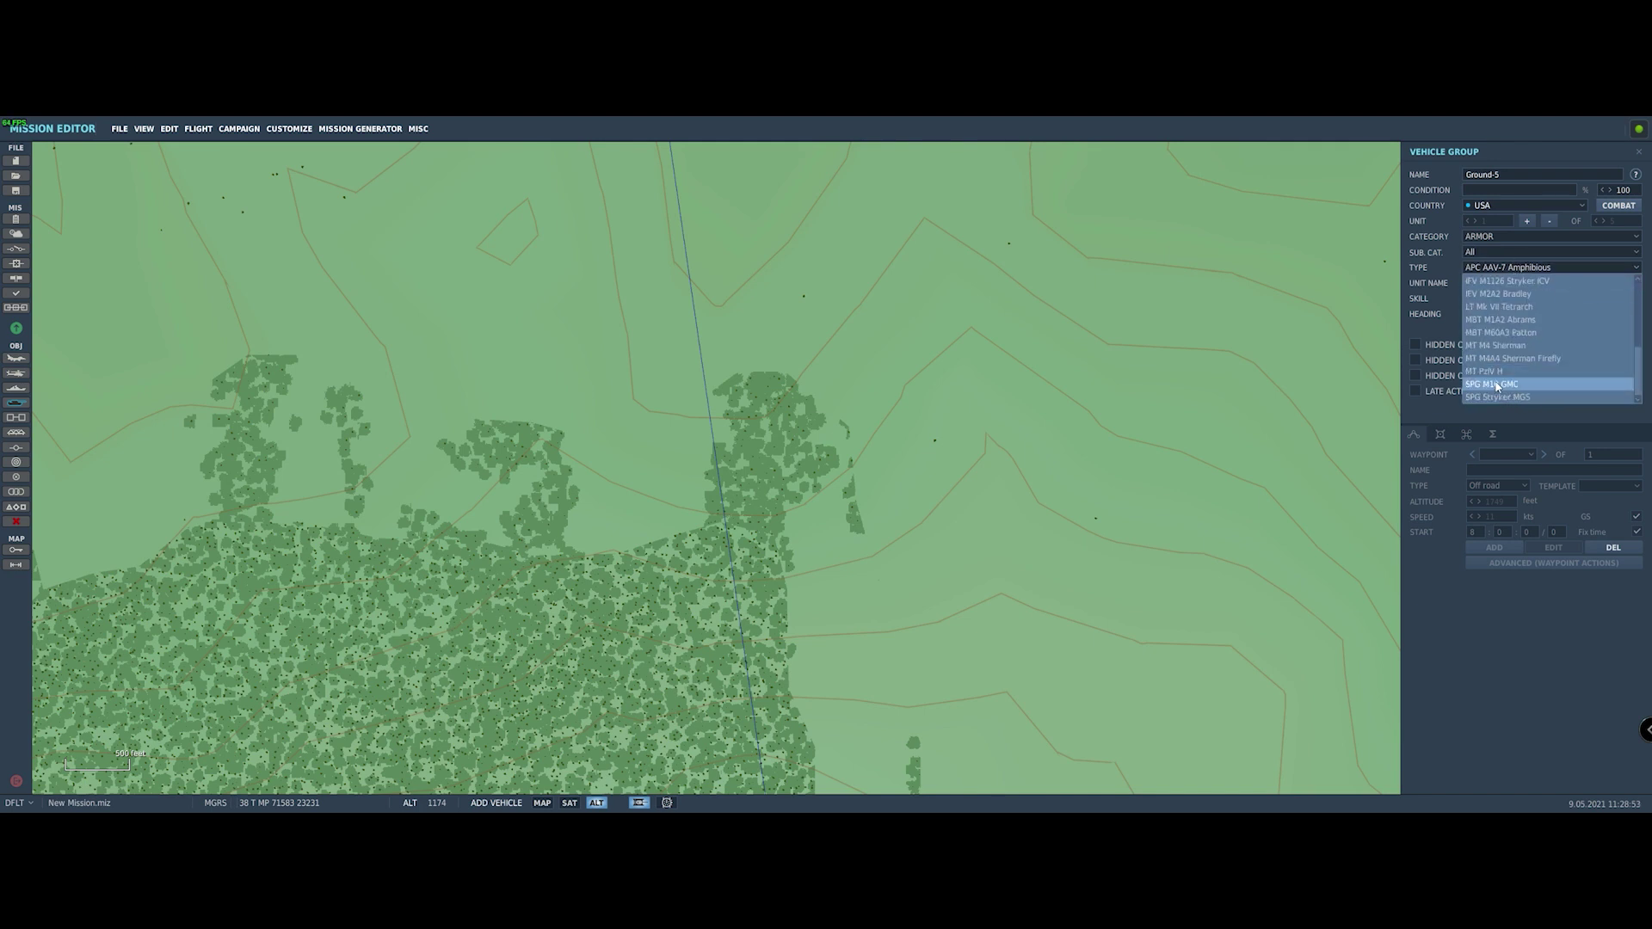
{"action": "left_click", "coordinate": [1501, 319]}
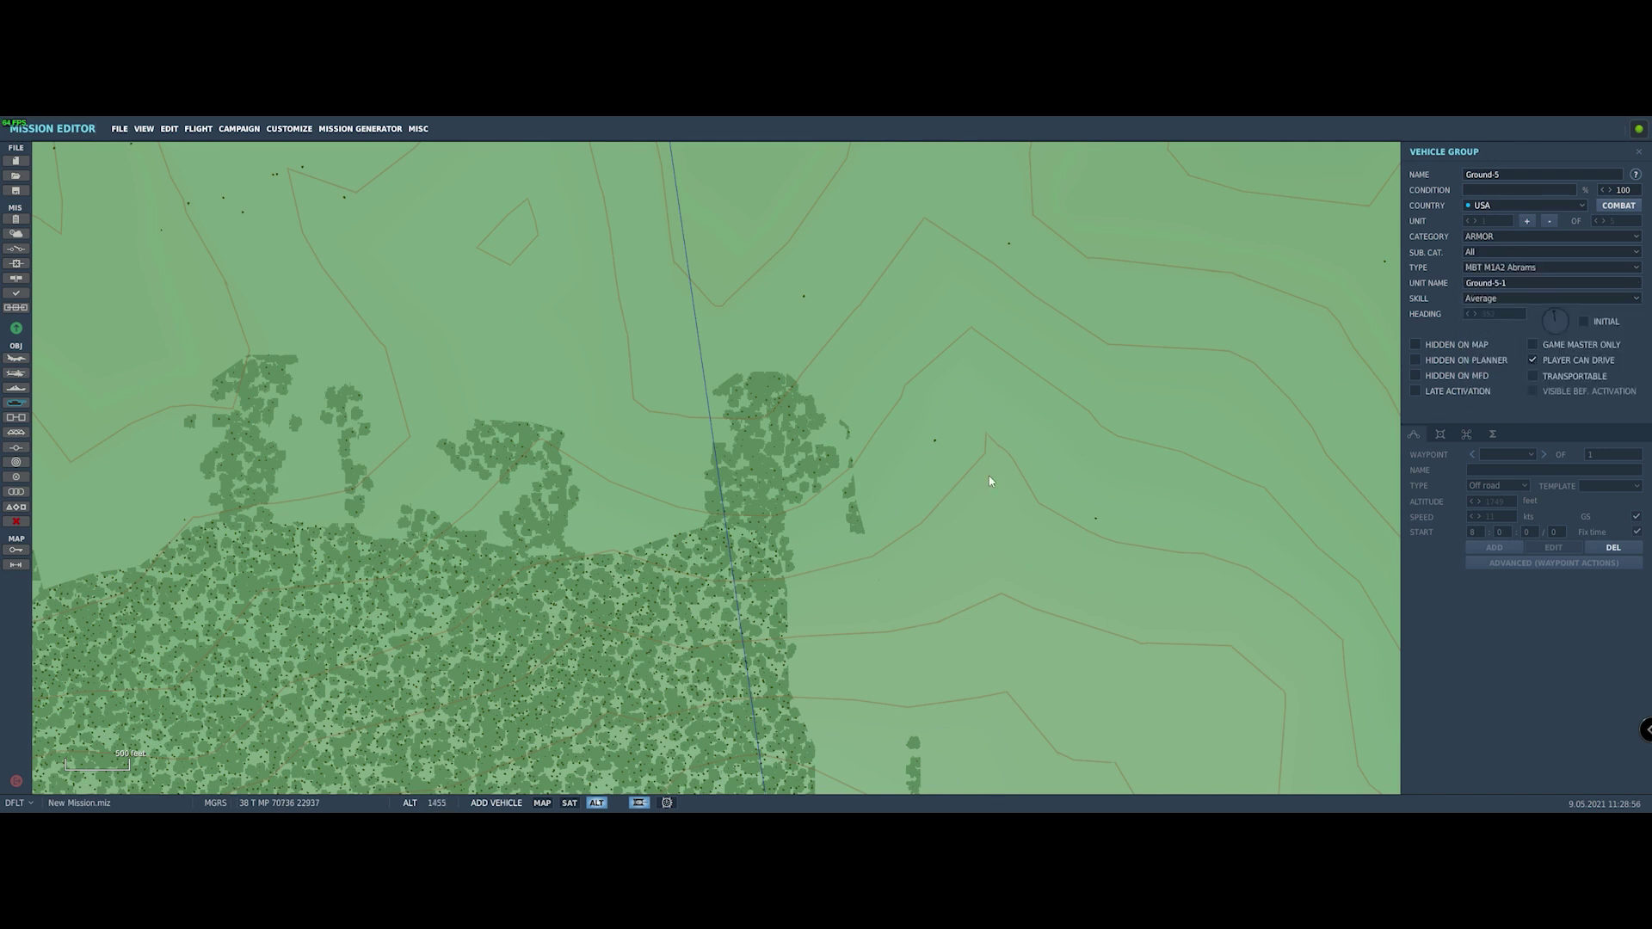
{"action": "left_click", "coordinate": [887, 534]}
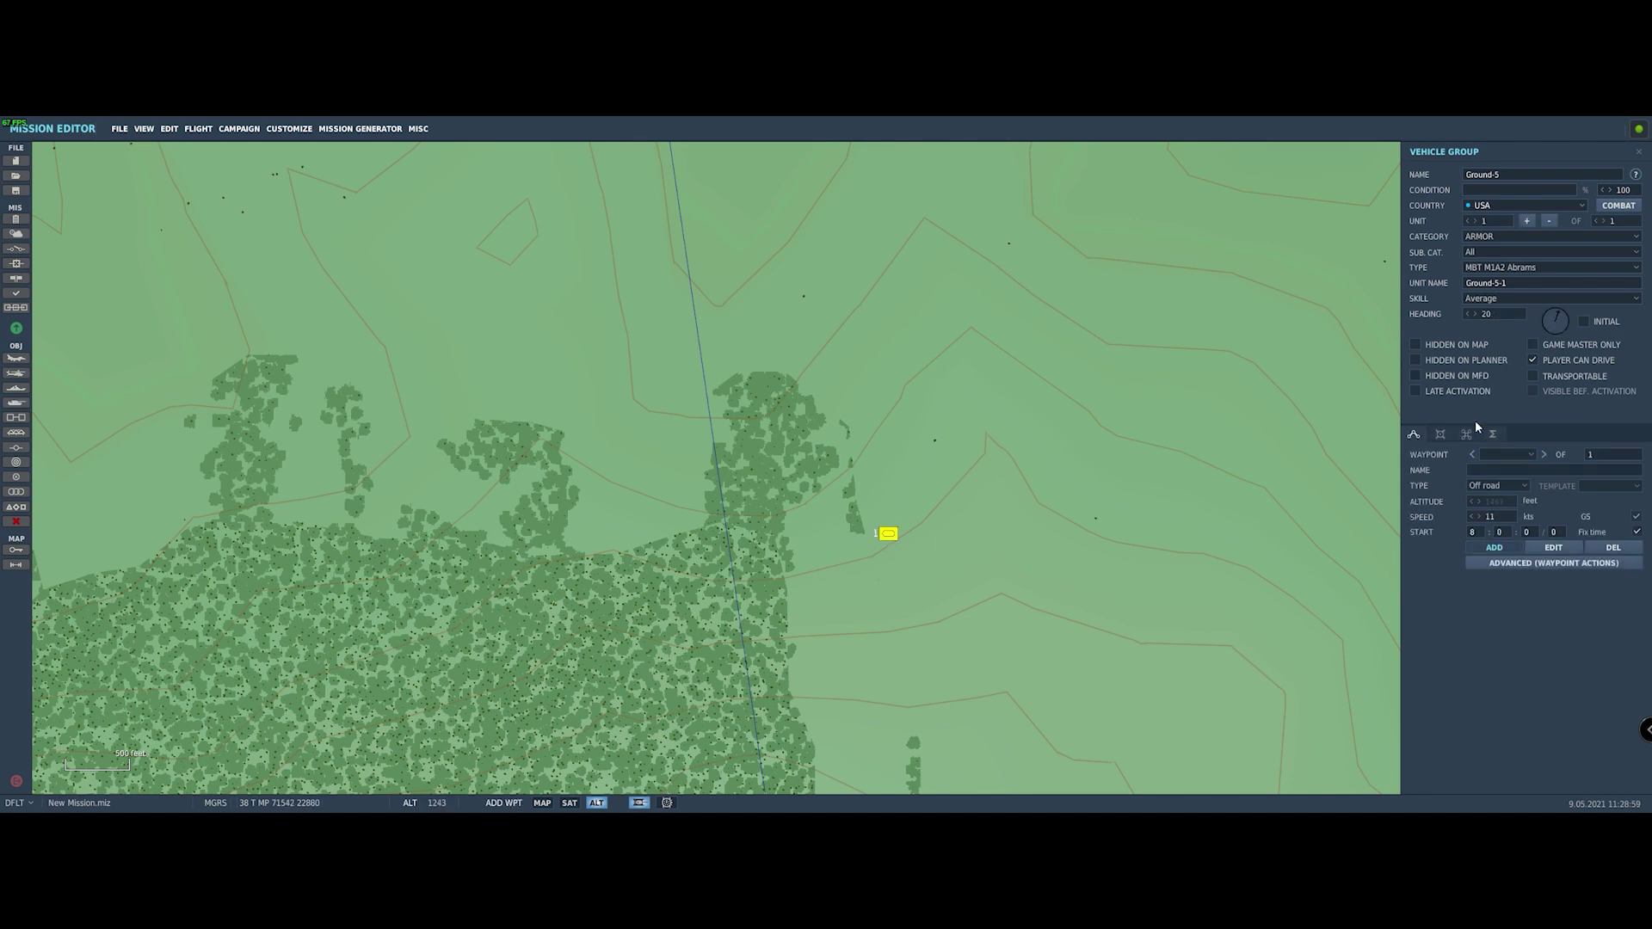
Step: Expand the Abrams group to five tanks and spread them out along the eastern edge of the woods
{"action": "left_click", "coordinate": [1527, 220]}
{"action": "left_click", "coordinate": [1527, 221]}
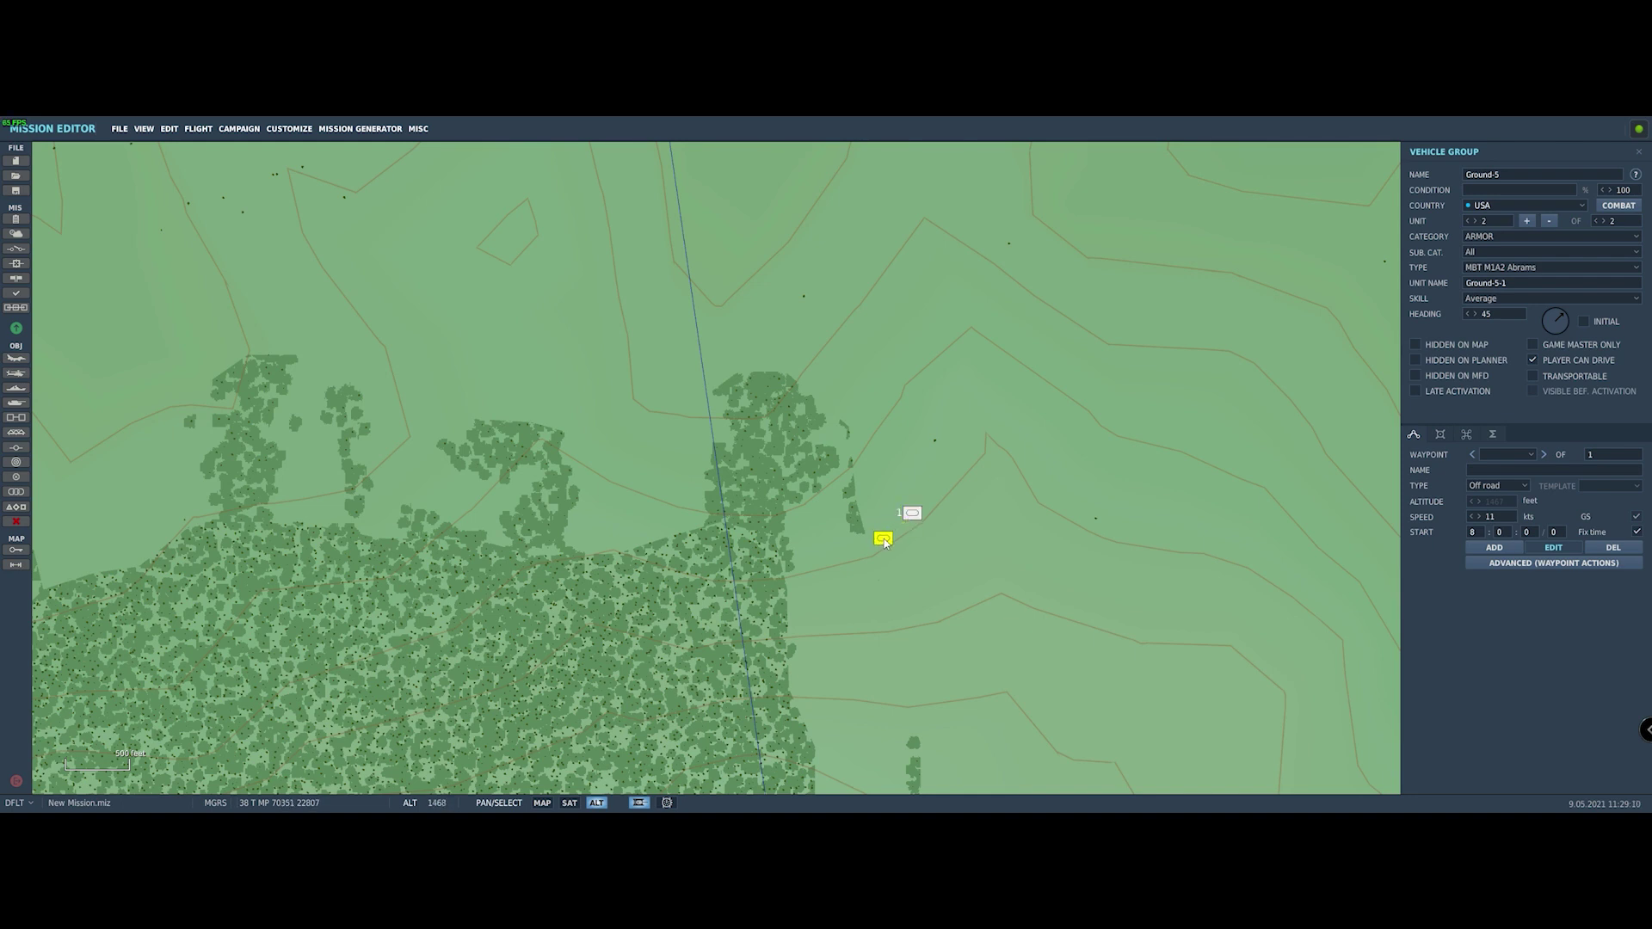
{"action": "left_click_drag", "start_coordinate": [890, 532], "coordinate": [913, 439]}
{"action": "left_click", "coordinate": [1526, 221]}
{"action": "left_click", "coordinate": [919, 439]}
{"action": "left_click", "coordinate": [917, 438]}
{"action": "scroll", "coordinate": [958, 514], "scroll_direction": "down", "scroll_amount": 3}
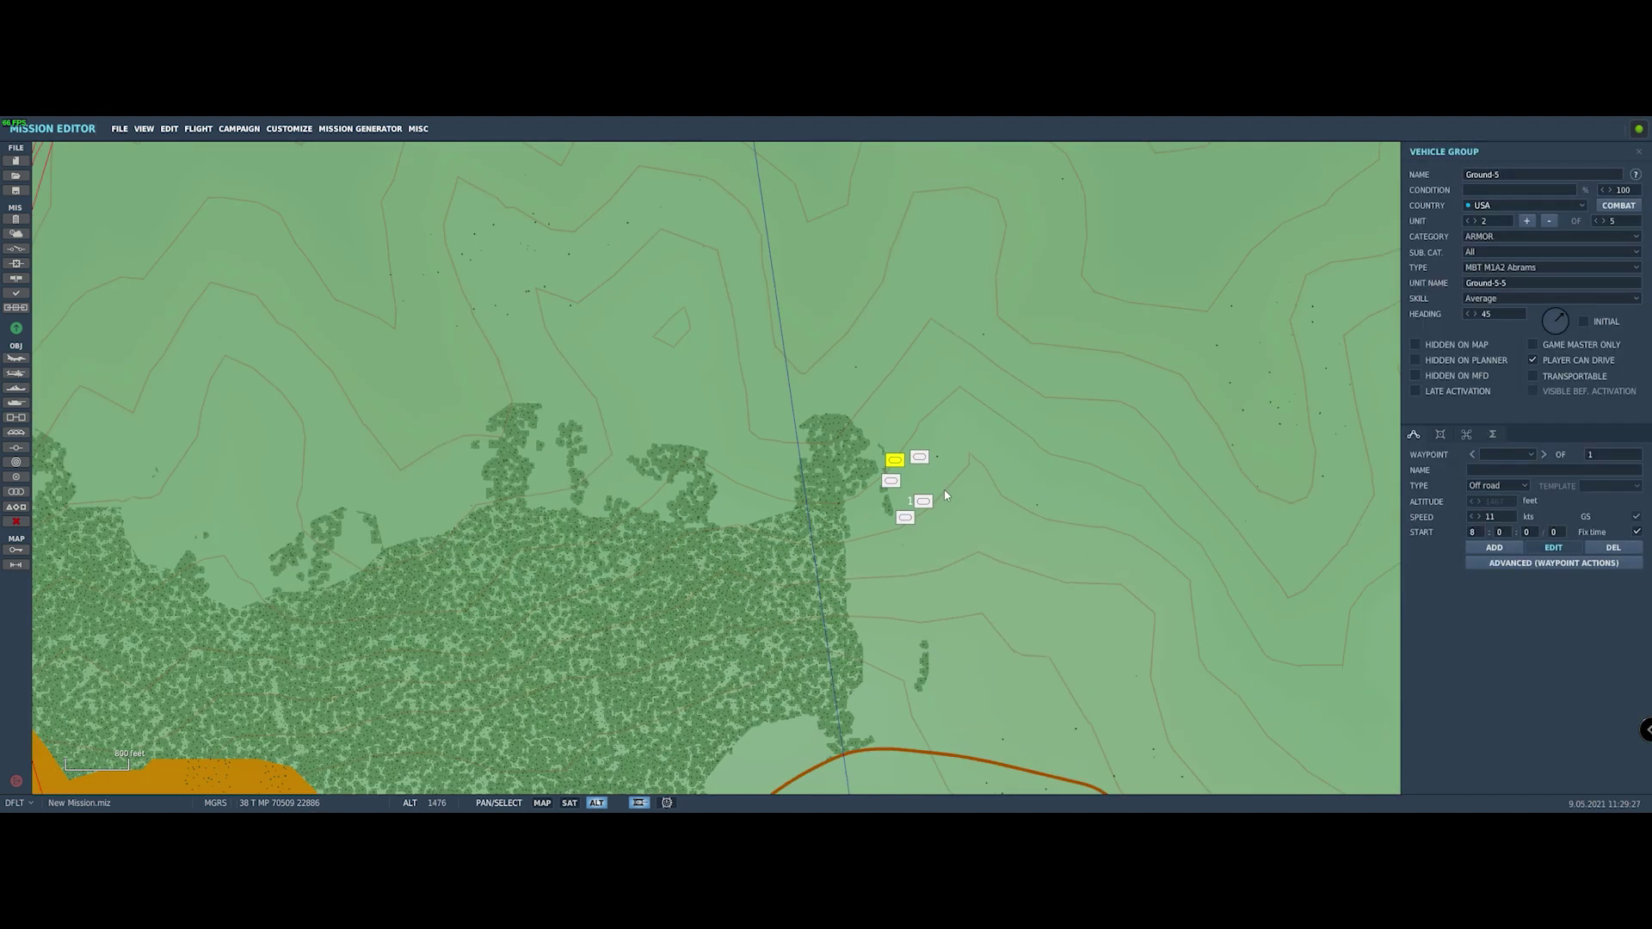
Step: Turn the Abrams tanks individually to face north at heading 0
{"action": "scroll", "coordinate": [957, 514], "scroll_direction": "down", "scroll_amount": 2}
{"action": "right_click_drag", "start_coordinate": [1045, 714], "coordinate": [1001, 589]}
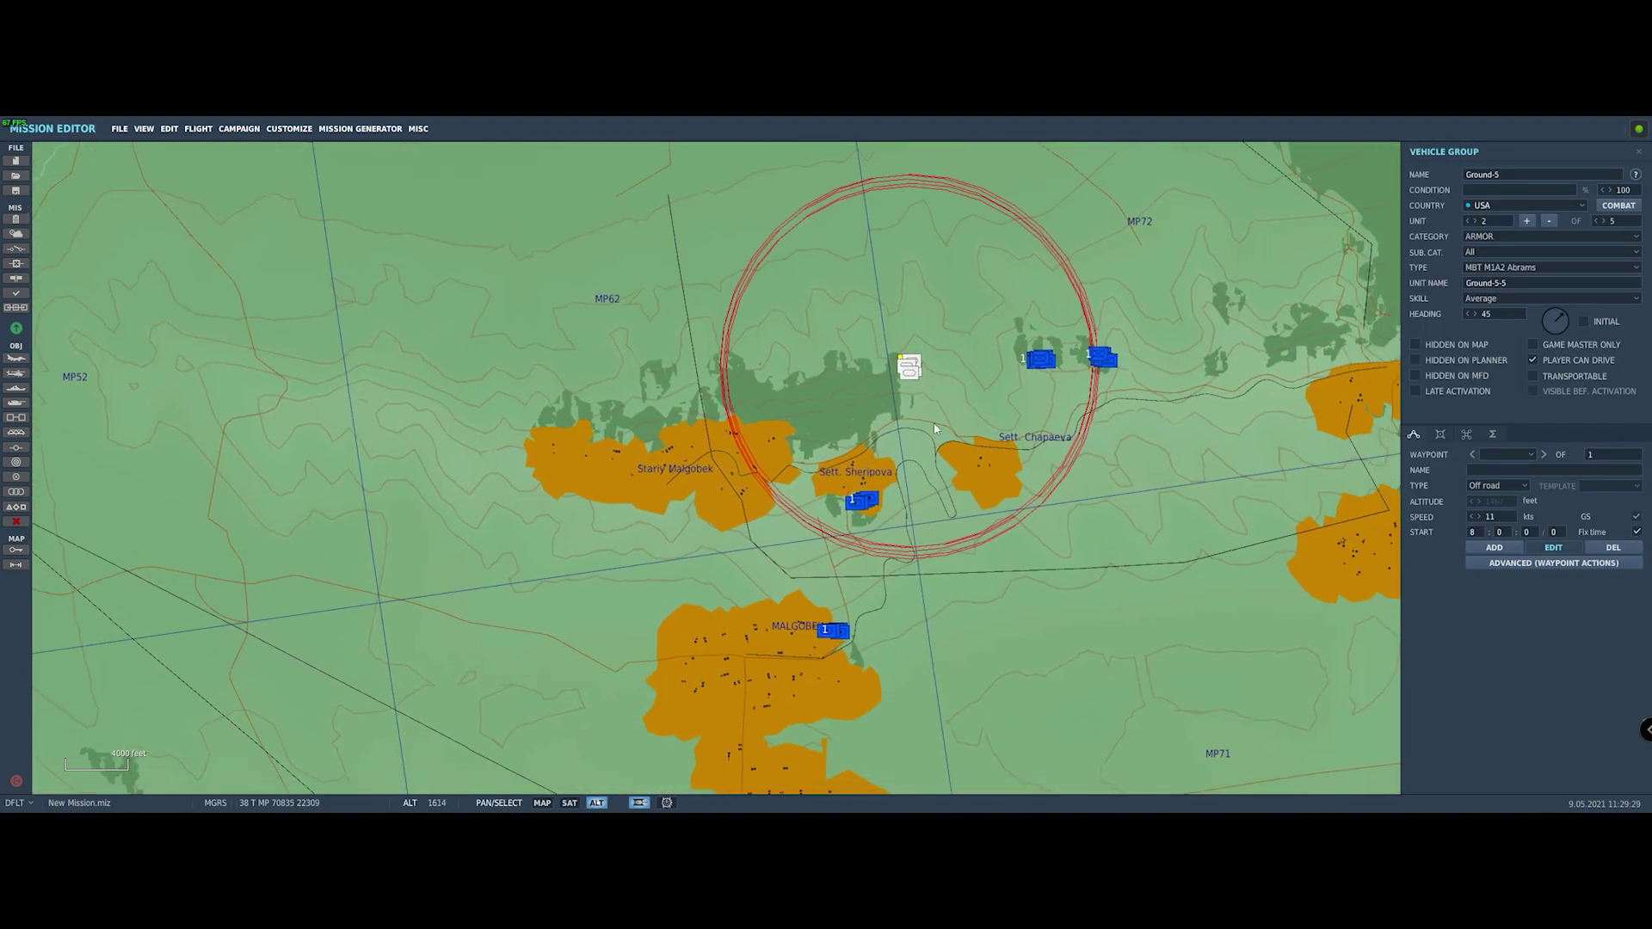
{"action": "scroll", "coordinate": [953, 381], "scroll_direction": "up", "scroll_amount": 2}
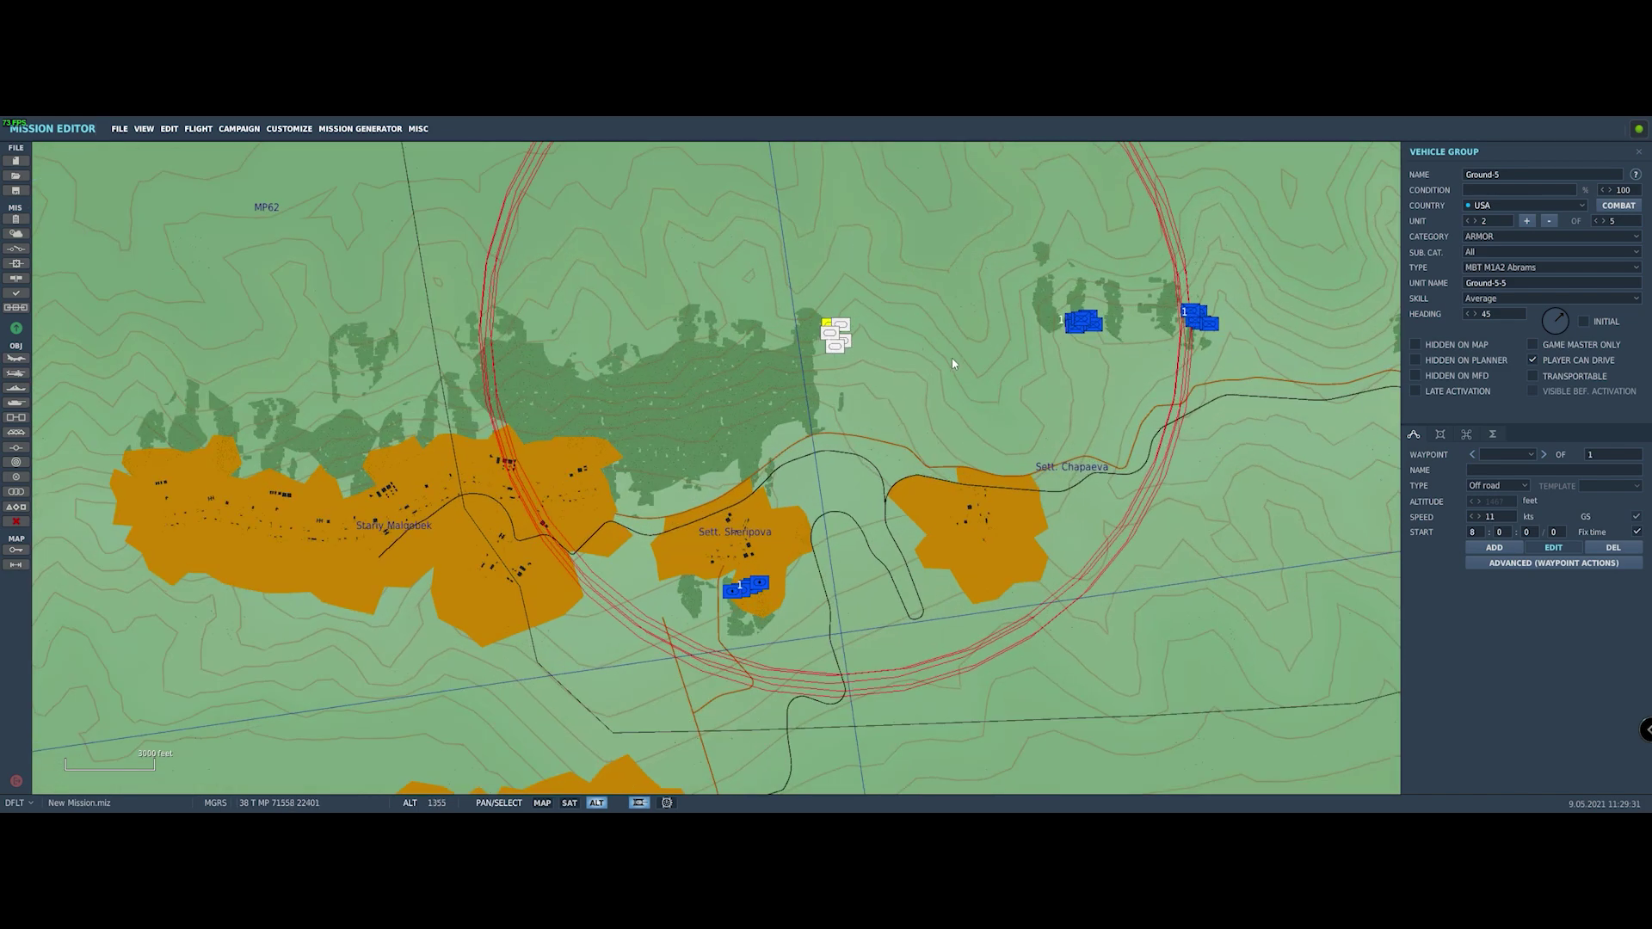
{"action": "scroll", "coordinate": [855, 352], "scroll_direction": "up", "scroll_amount": 3}
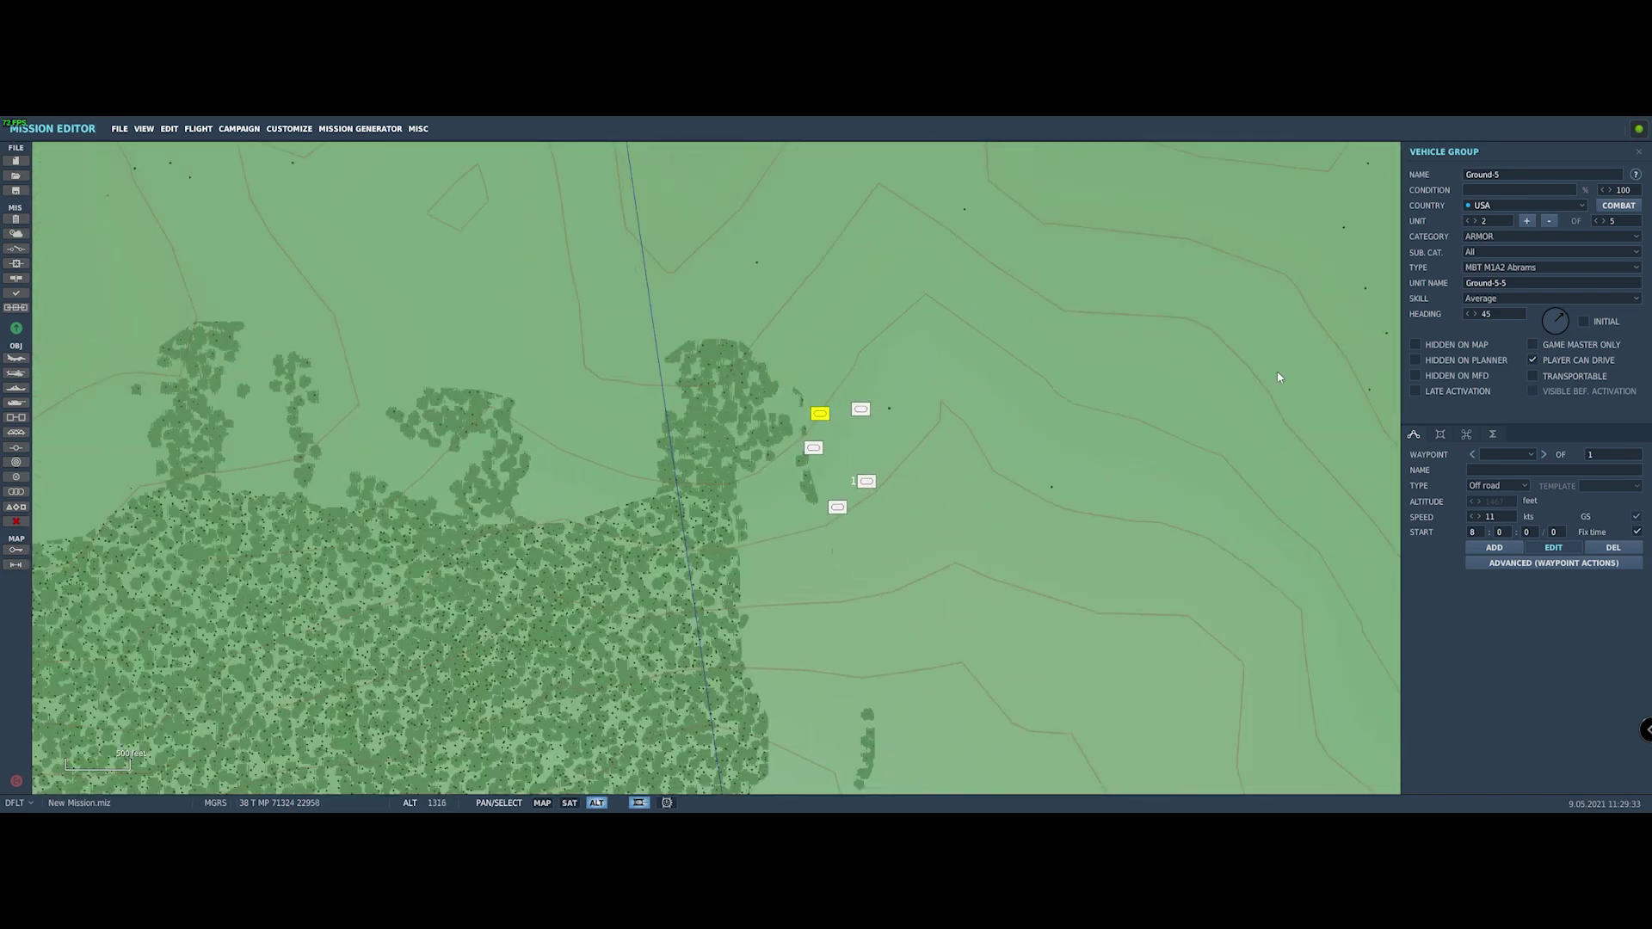
{"action": "left_click", "coordinate": [861, 409]}
{"action": "left_click", "coordinate": [813, 447]}
{"action": "left_click", "coordinate": [867, 481]}
{"action": "left_click", "coordinate": [1558, 320]}
{"action": "left_click", "coordinate": [839, 509]}
{"action": "scroll", "coordinate": [1066, 403], "scroll_direction": "down", "scroll_amount": 3}
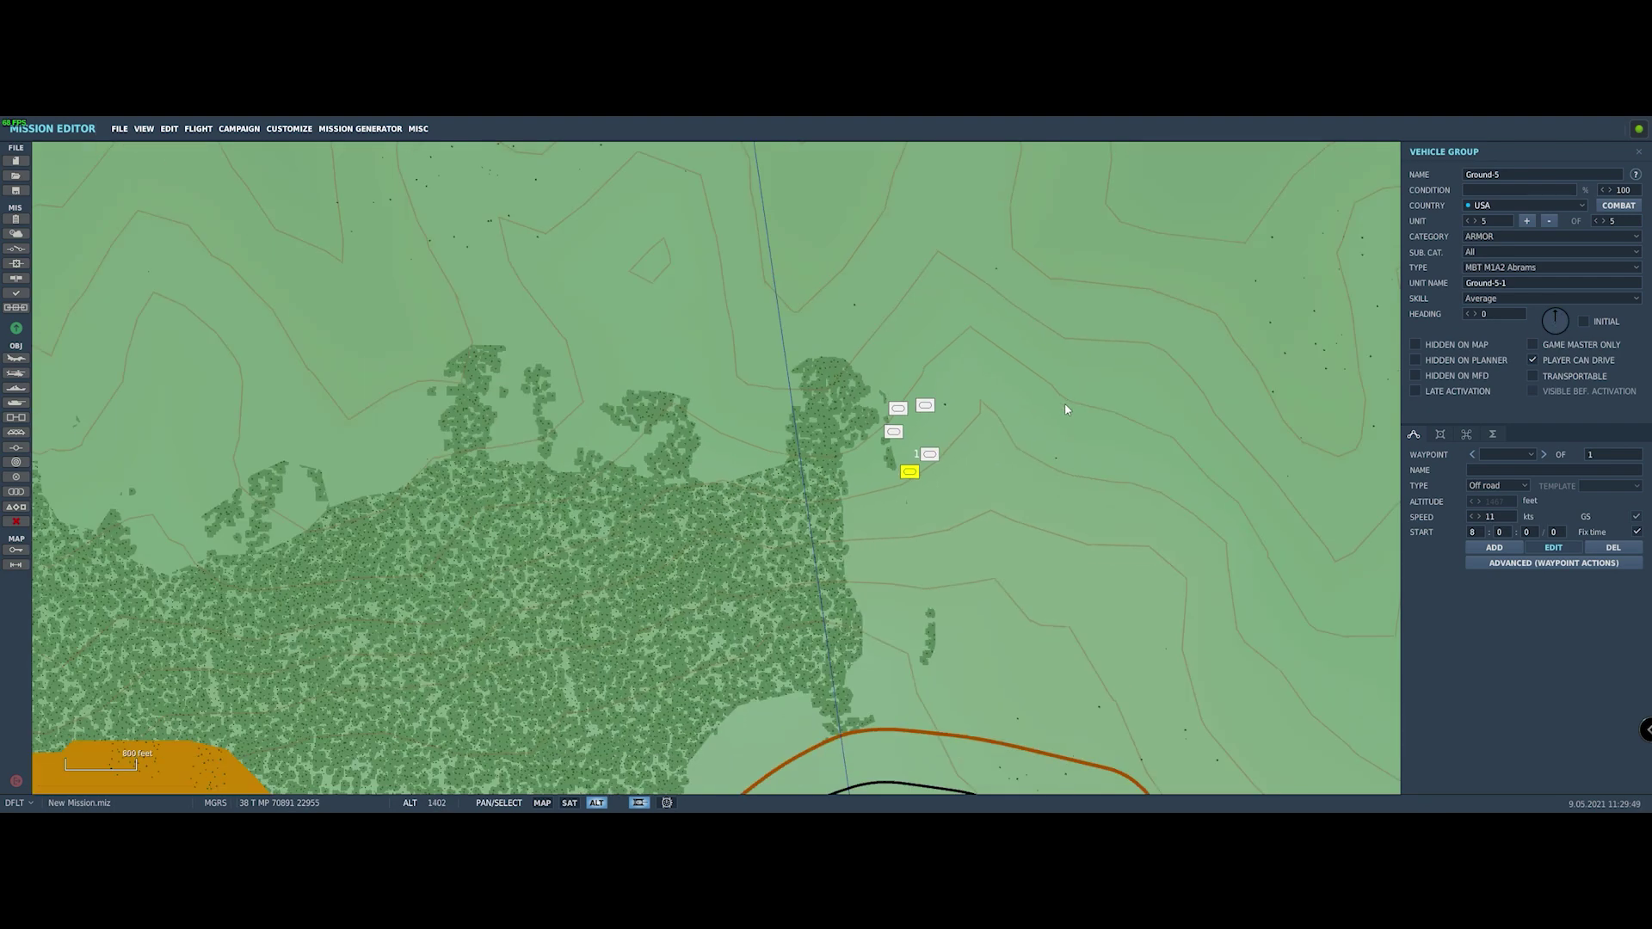
Step: Review all placed aircraft and vehicles in the mission's unit list and close it
{"action": "scroll", "coordinate": [1065, 420], "scroll_direction": "down", "scroll_amount": 3}
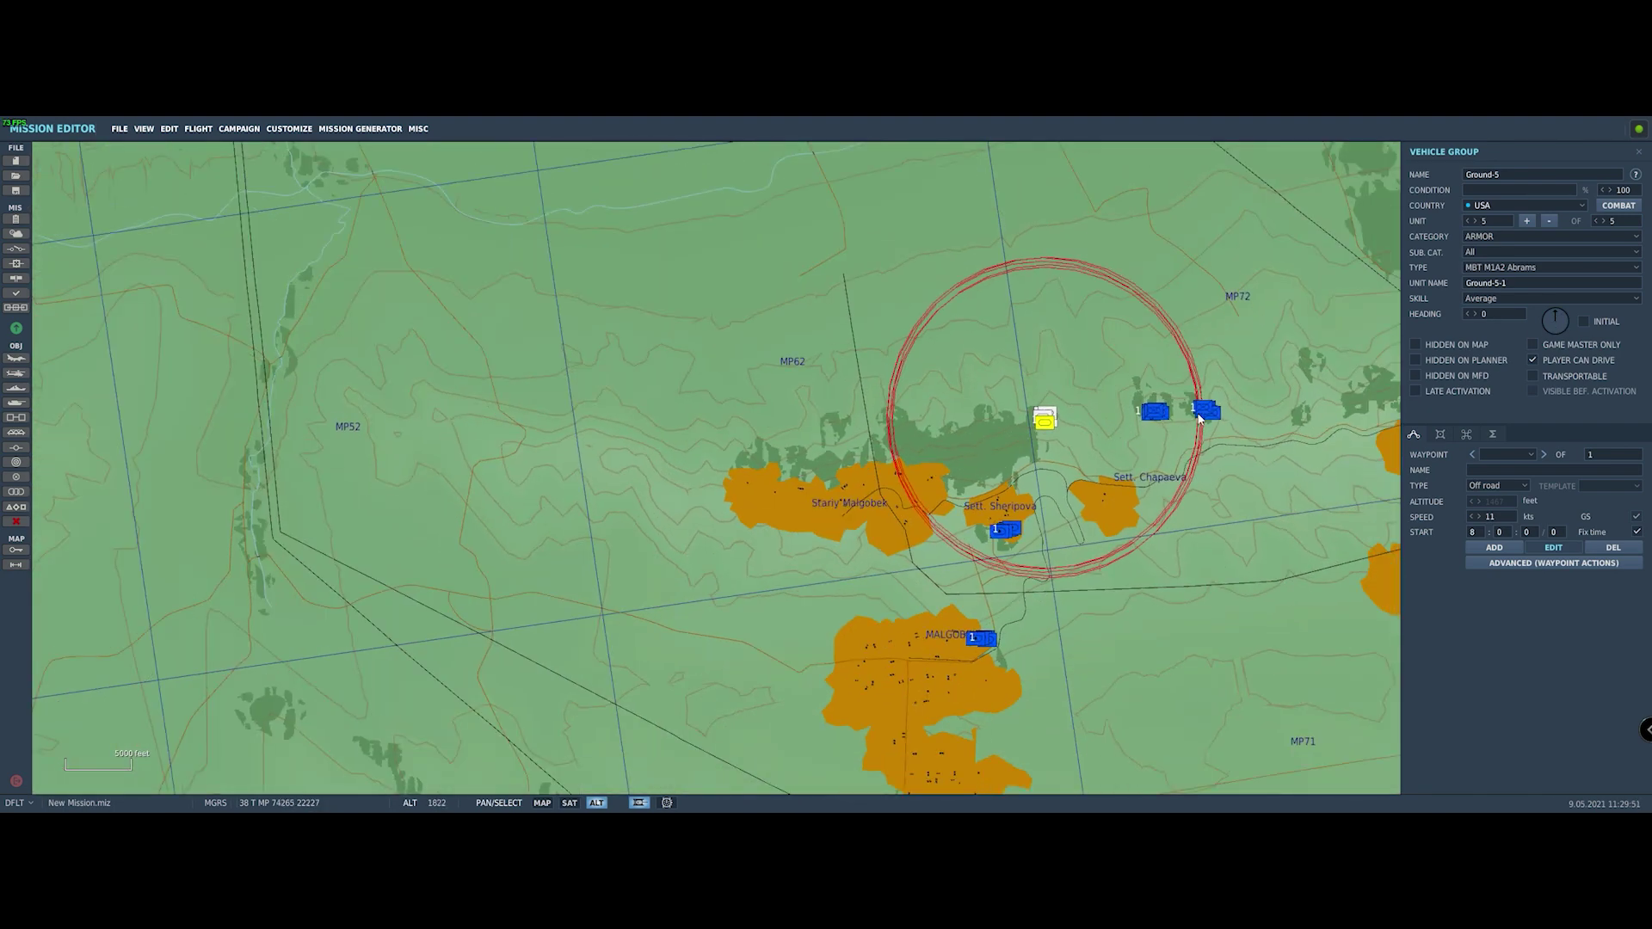
{"action": "left_click", "coordinate": [16, 506]}
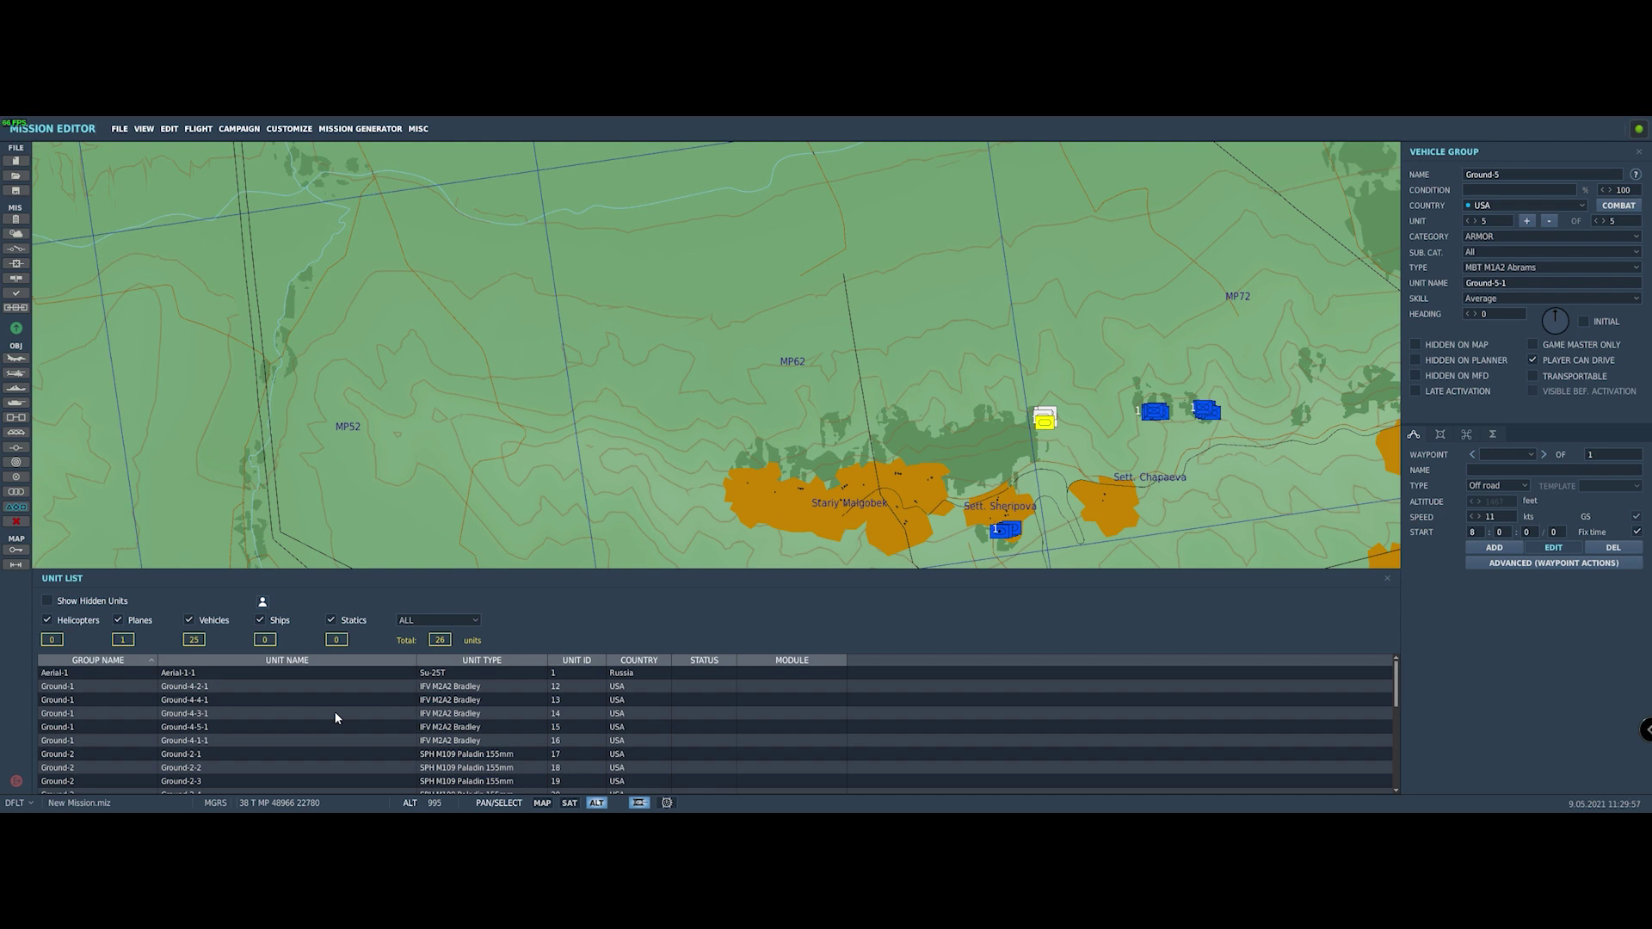
{"action": "scroll", "coordinate": [334, 711], "scroll_direction": "down", "scroll_amount": 4}
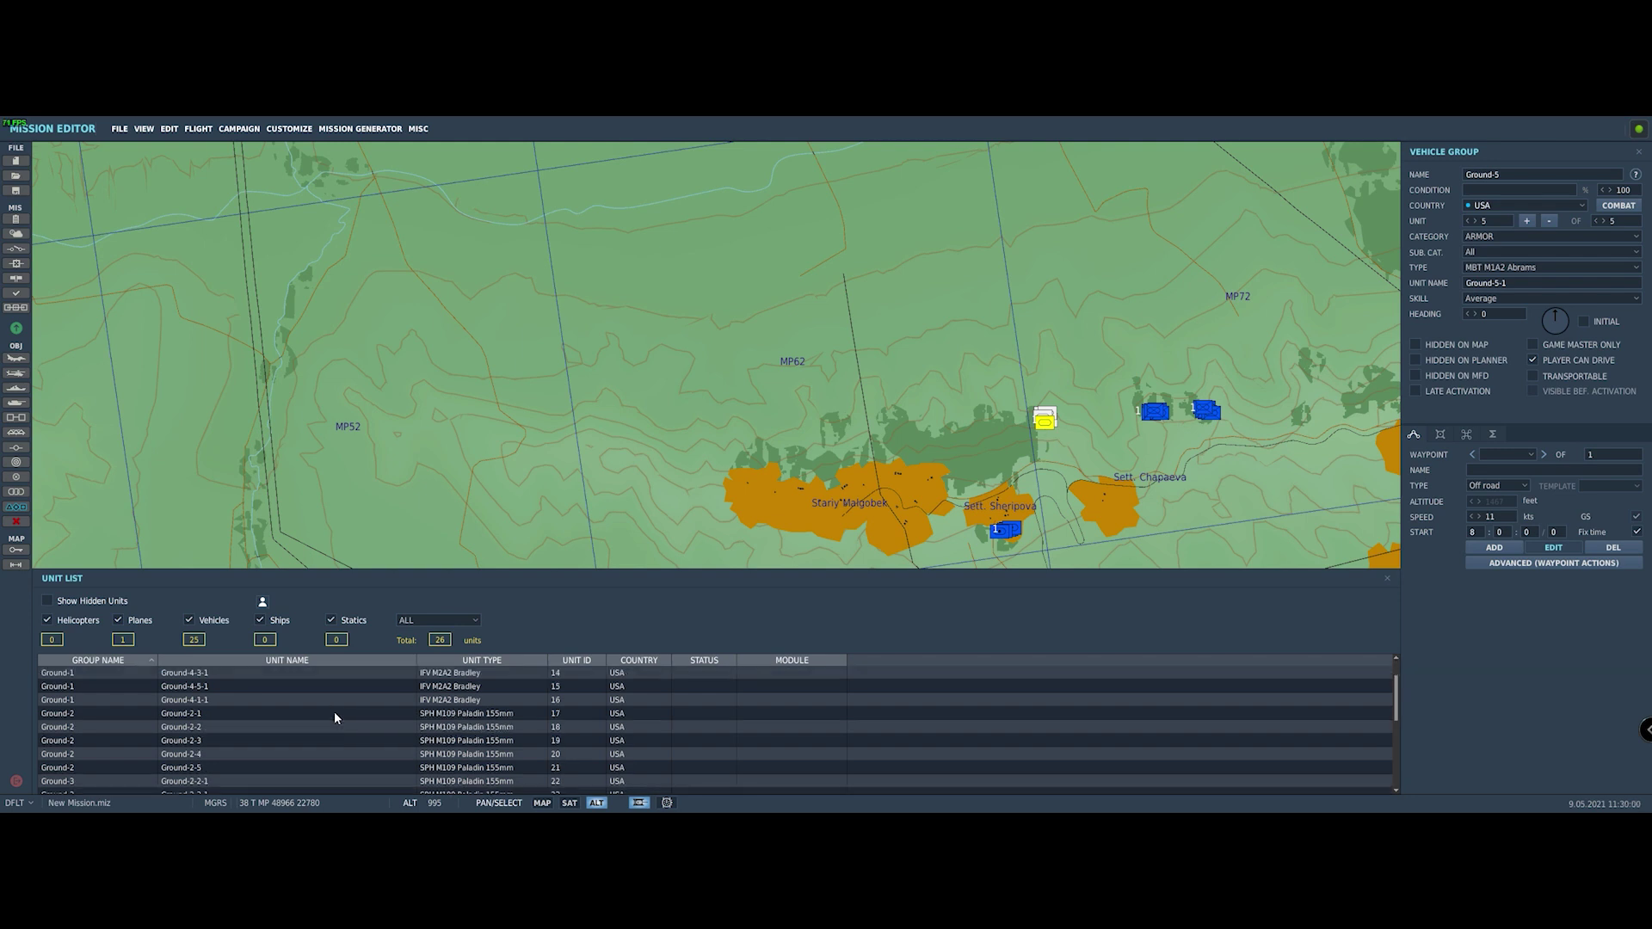
{"action": "scroll", "coordinate": [334, 712], "scroll_direction": "up", "scroll_amount": 5}
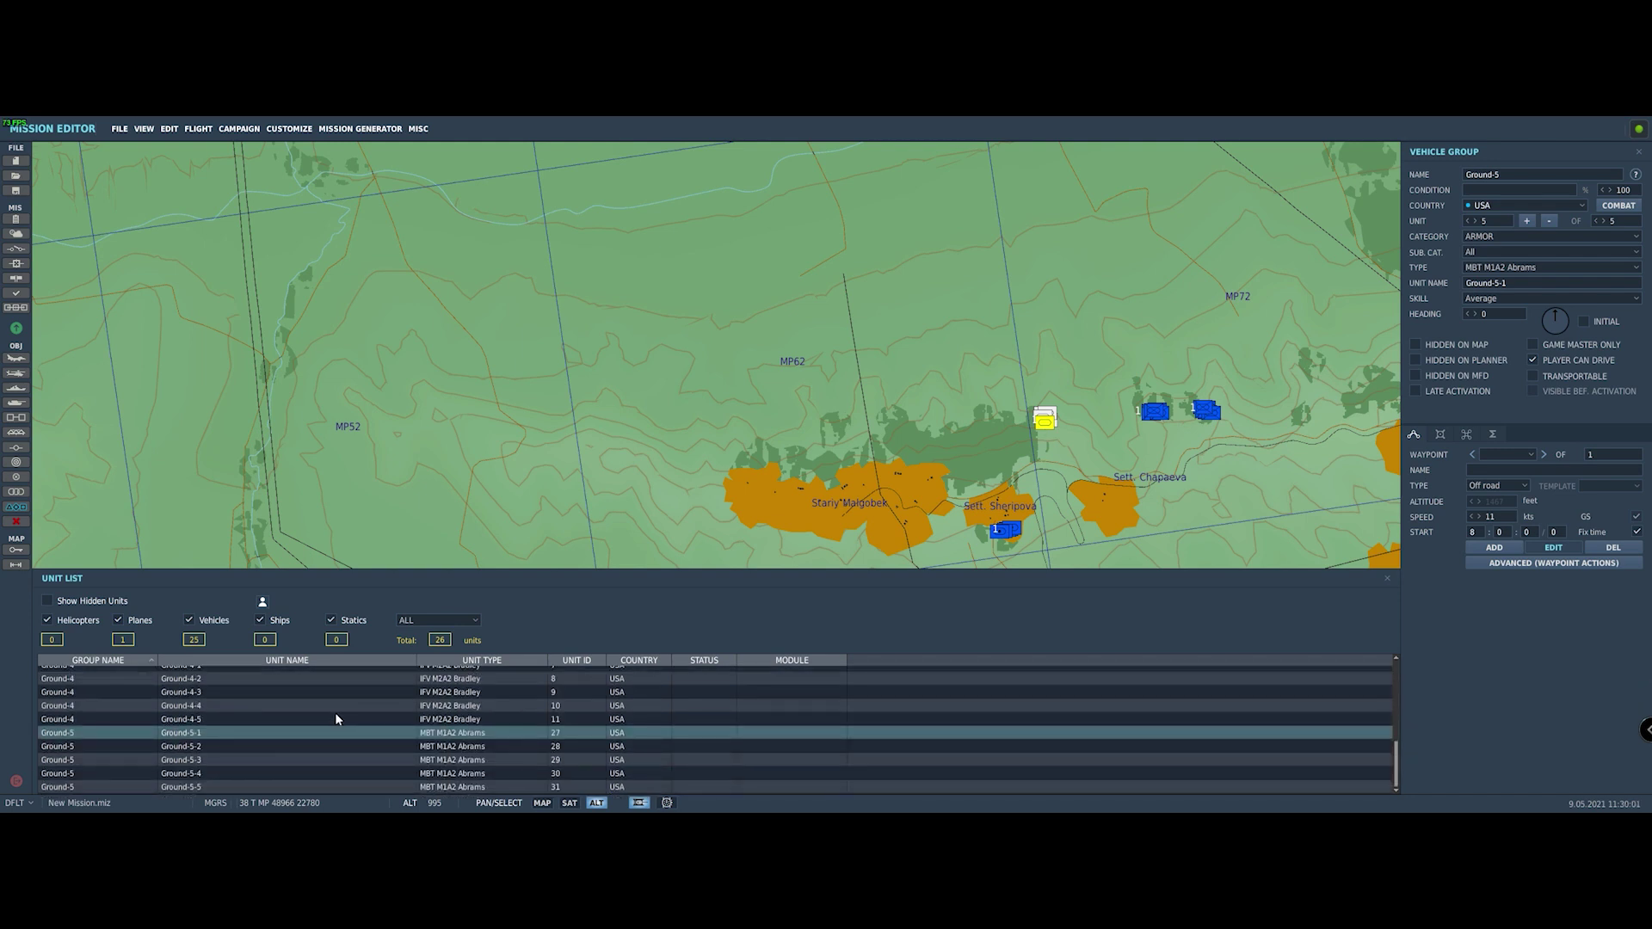
{"action": "left_click", "coordinate": [15, 507]}
Step: Enable late activation for both M2A2 Bradley groups and the M1A2 Abrams group north of Sett. Chapaeva and Sett. Sheripova
{"action": "right_click_drag", "start_coordinate": [665, 507], "coordinate": [498, 605]}
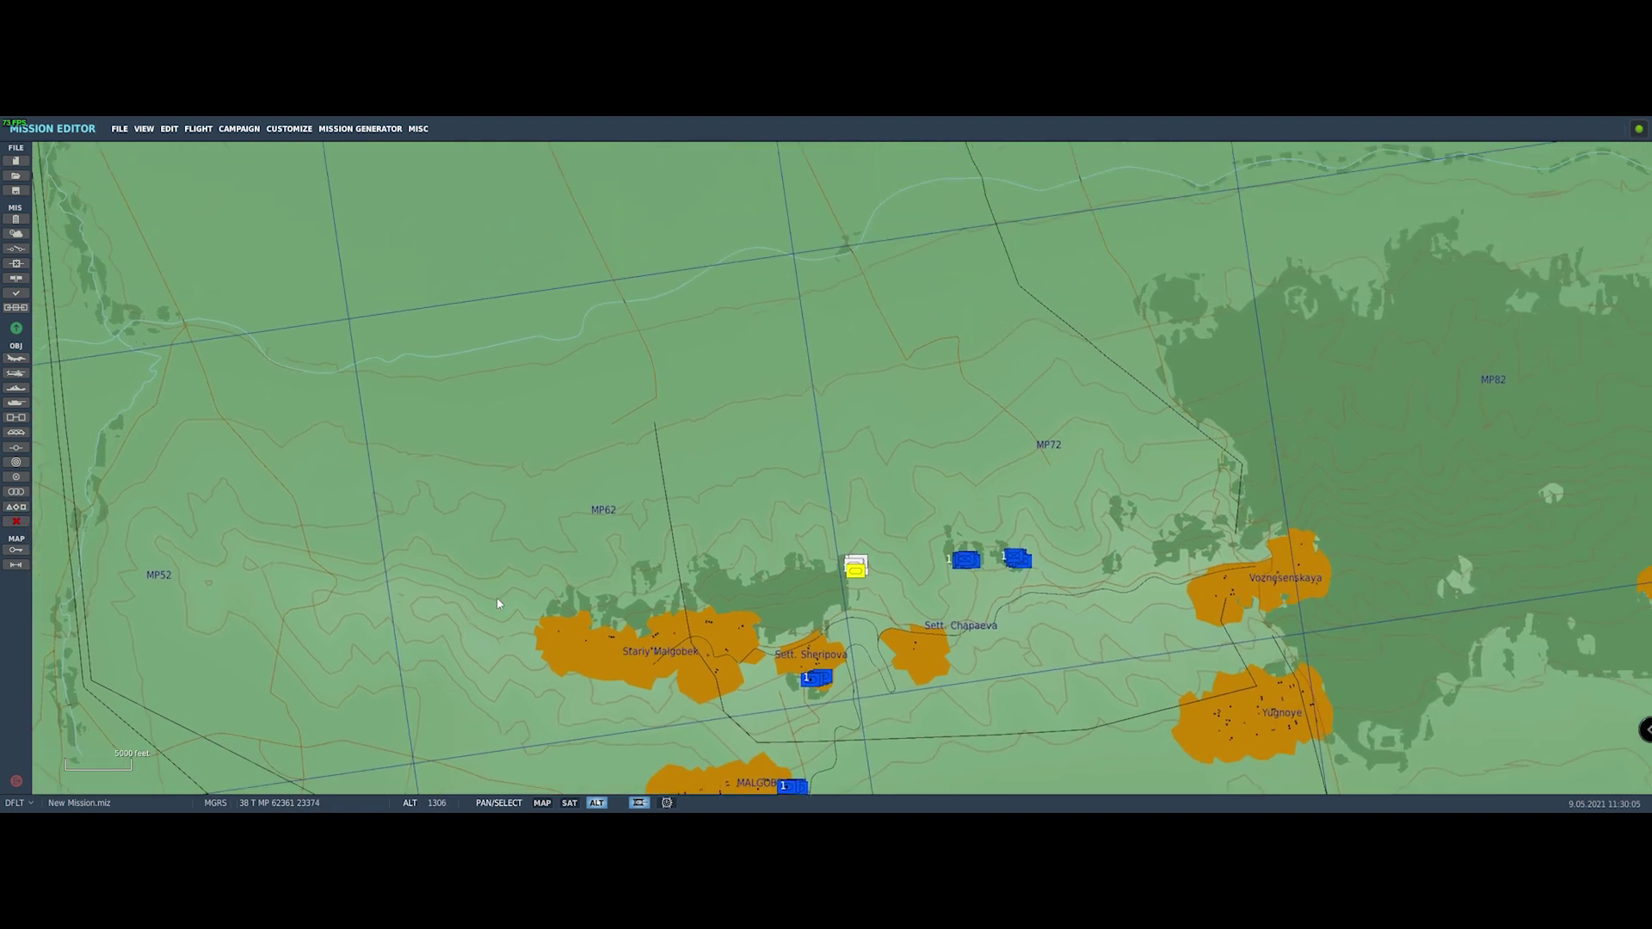
{"action": "right_click_drag", "start_coordinate": [499, 480], "coordinate": [405, 347]}
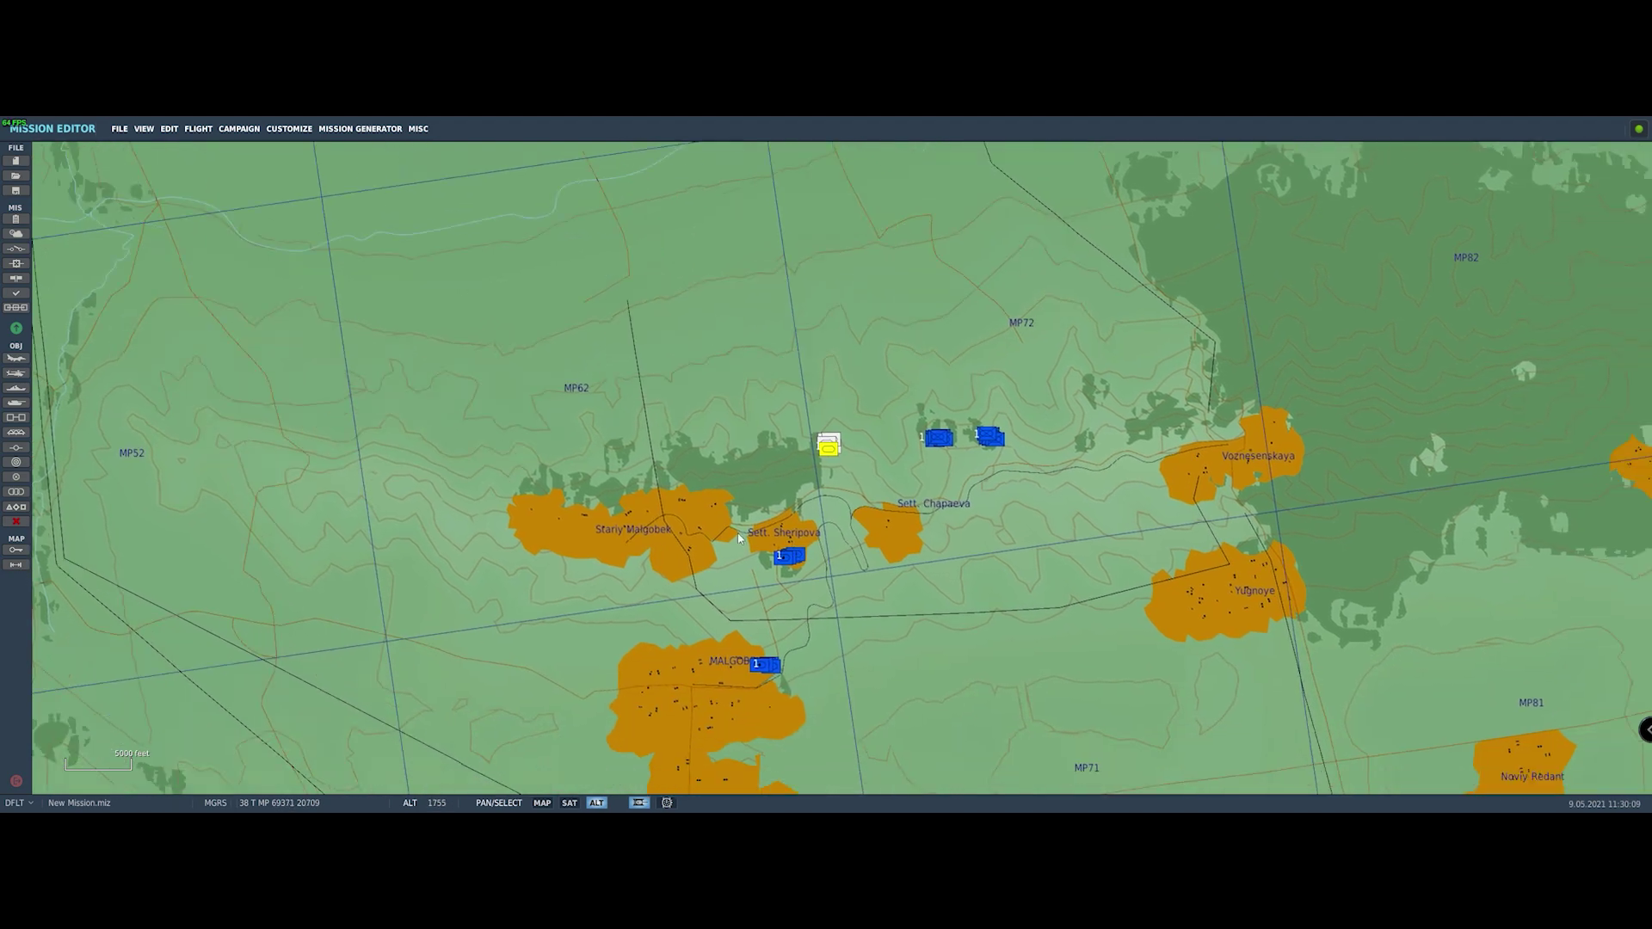
{"action": "scroll", "coordinate": [889, 404], "scroll_direction": "up", "scroll_amount": 2}
{"action": "left_click", "coordinate": [889, 404]}
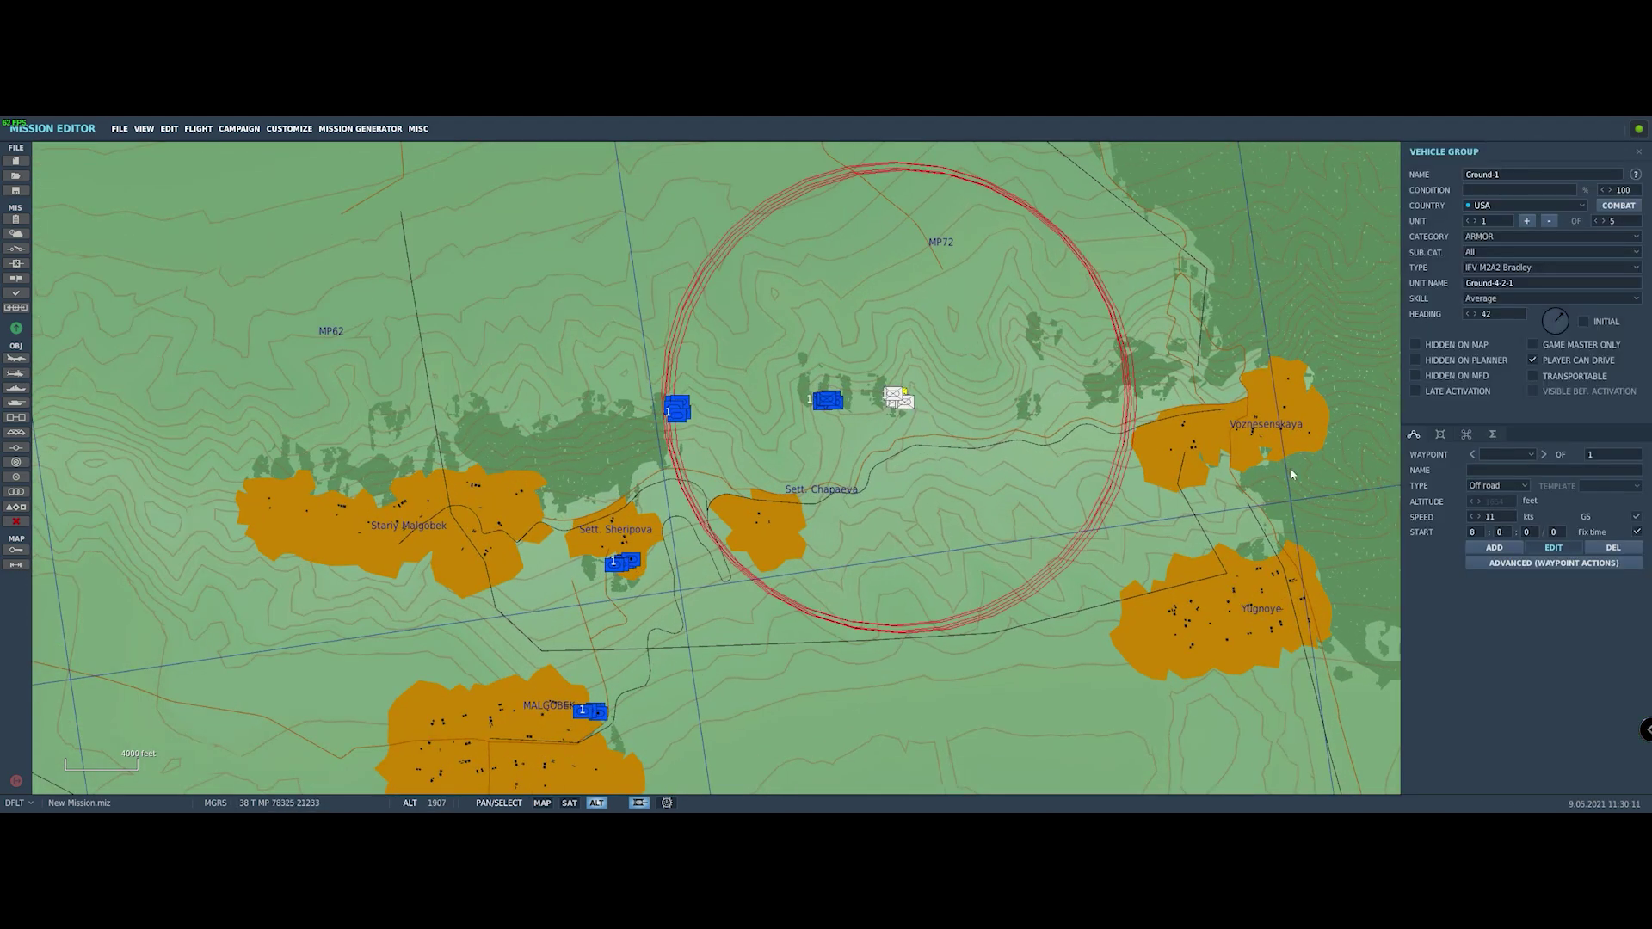
{"action": "left_click", "coordinate": [1420, 389]}
{"action": "left_click", "coordinate": [828, 401]}
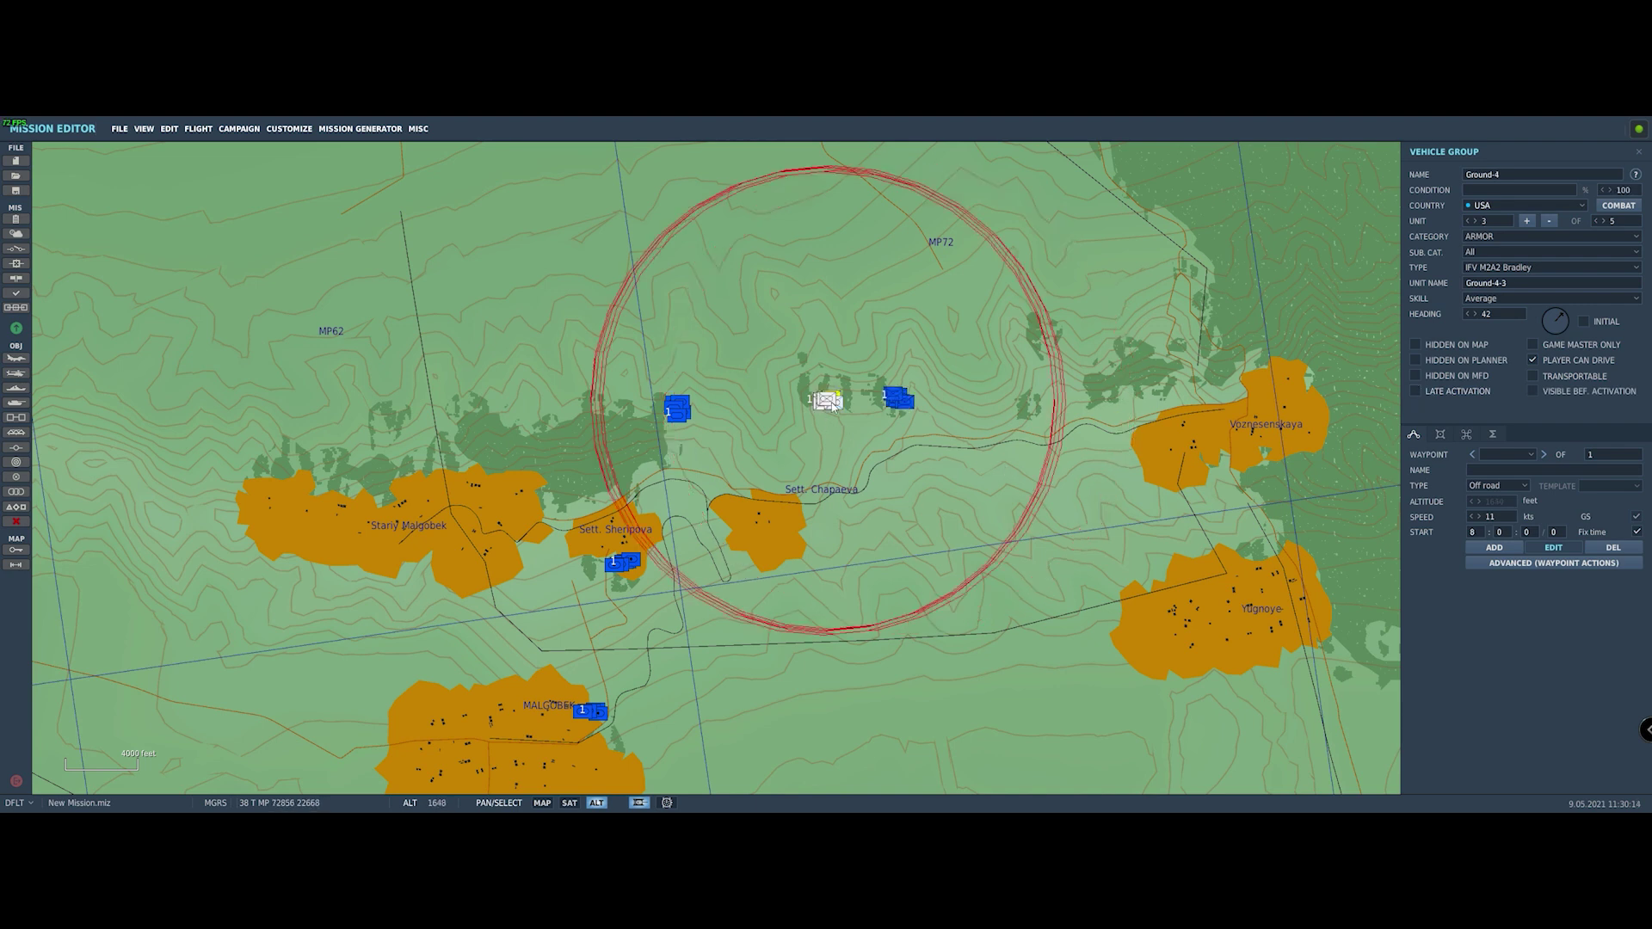
{"action": "left_click", "coordinate": [1417, 393]}
{"action": "left_click", "coordinate": [676, 411]}
{"action": "left_click", "coordinate": [1416, 392]}
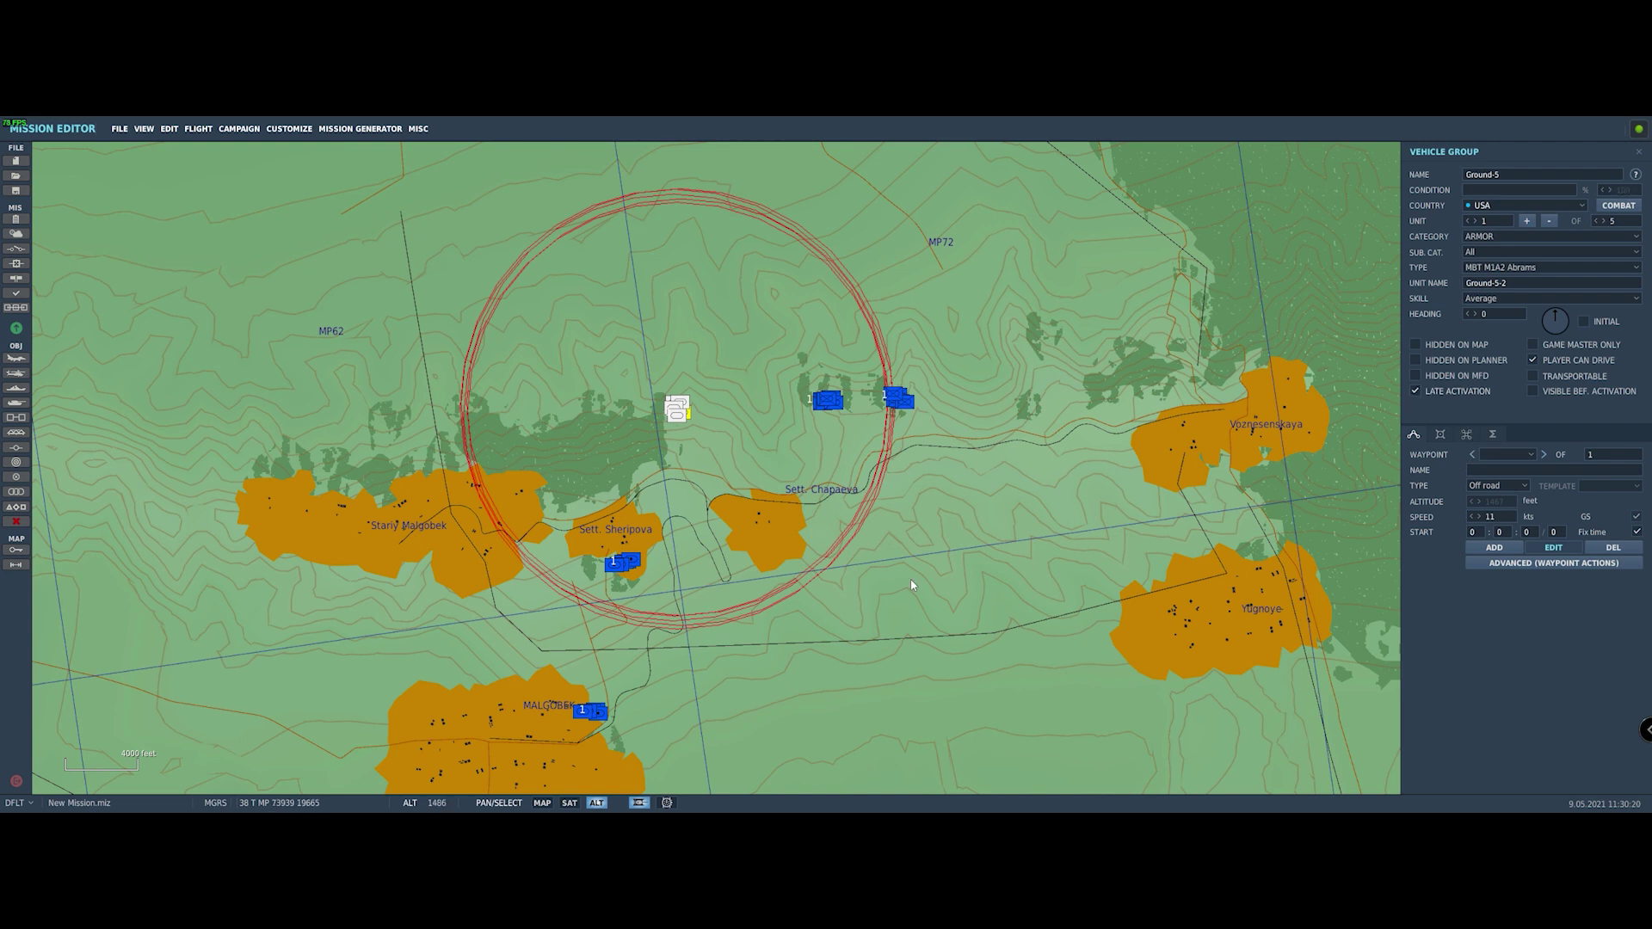
Step: Enable late activation for both M109 Paladin groups, at Sett. Sheripova and at Malgobek
{"action": "left_click", "coordinate": [623, 563]}
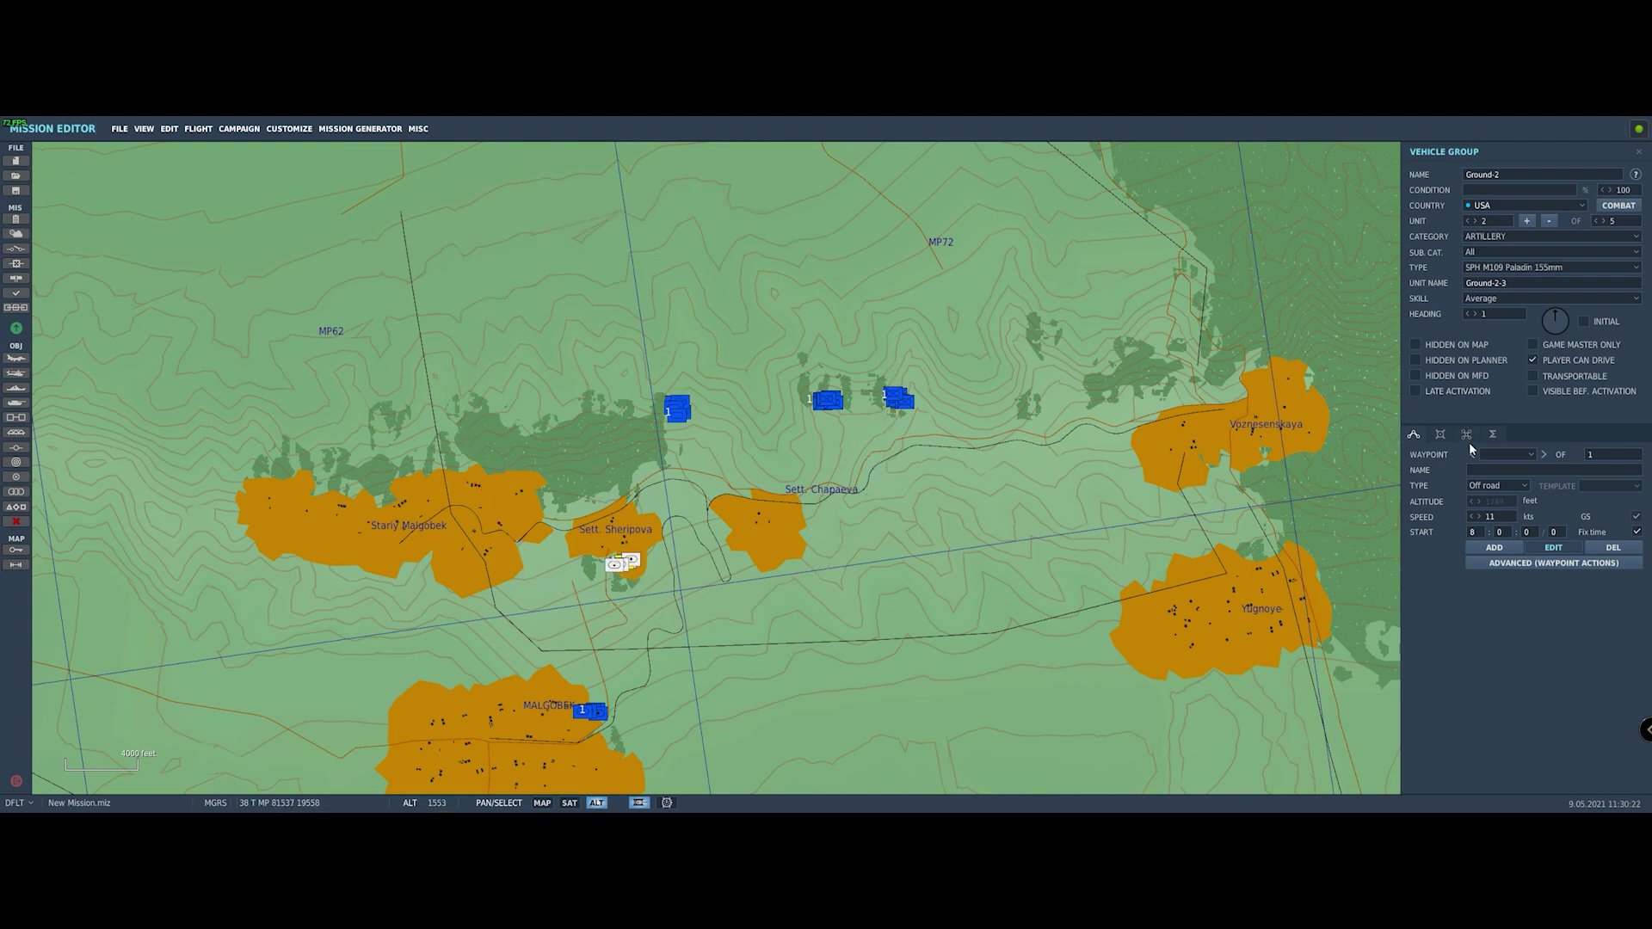
{"action": "left_click", "coordinate": [1415, 393]}
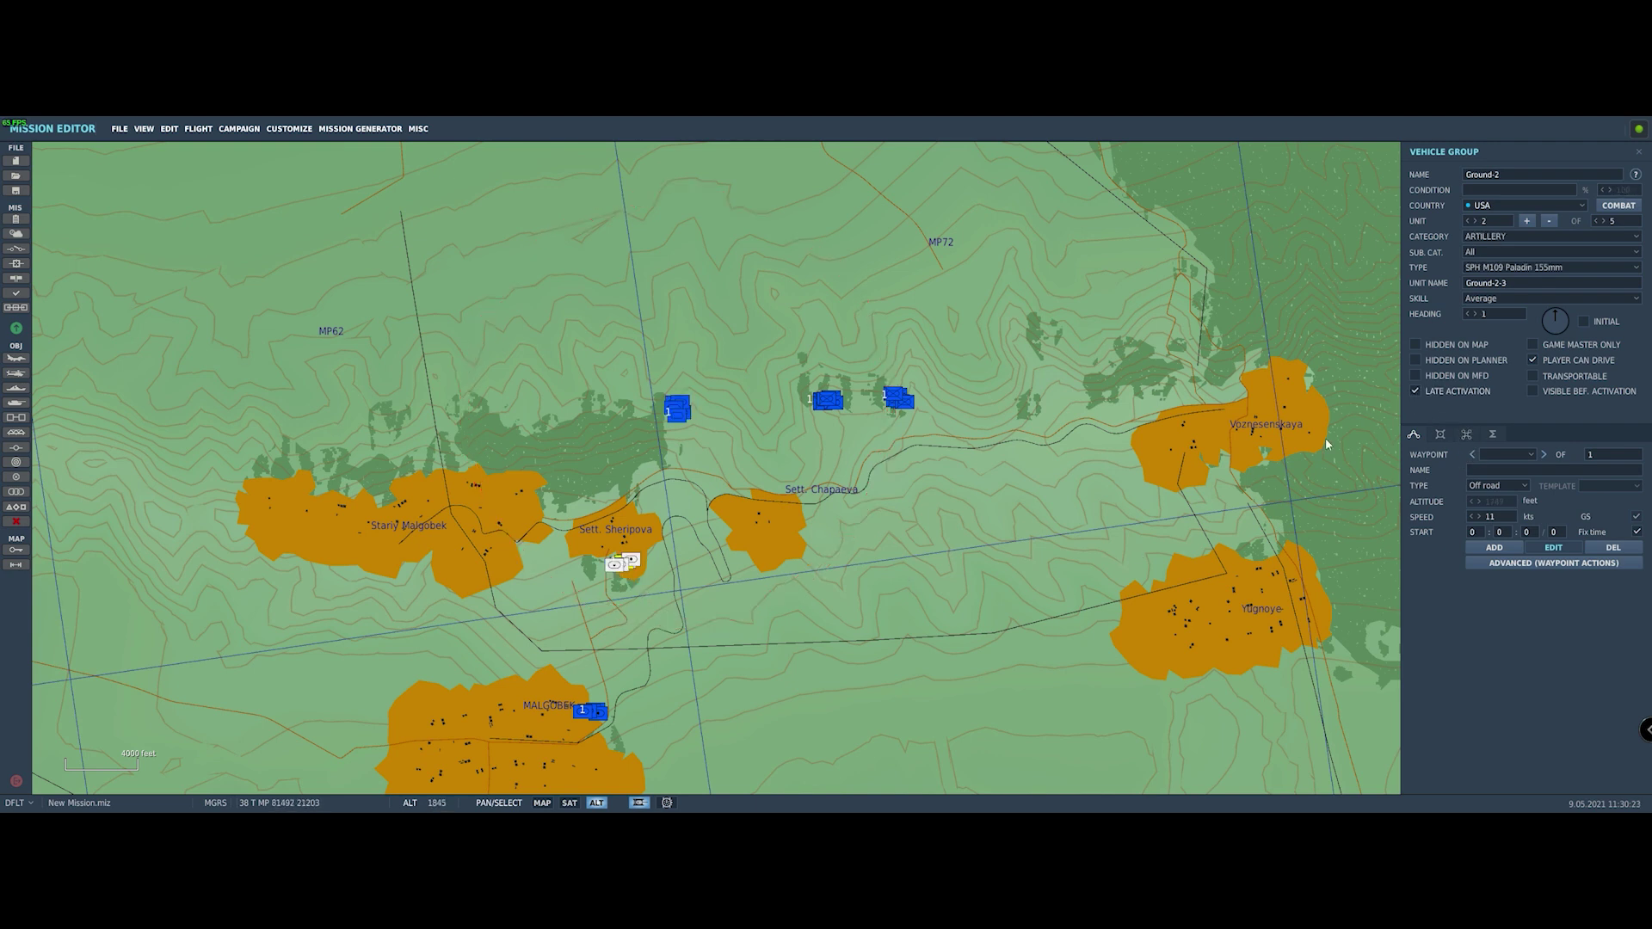
{"action": "left_click", "coordinate": [593, 712]}
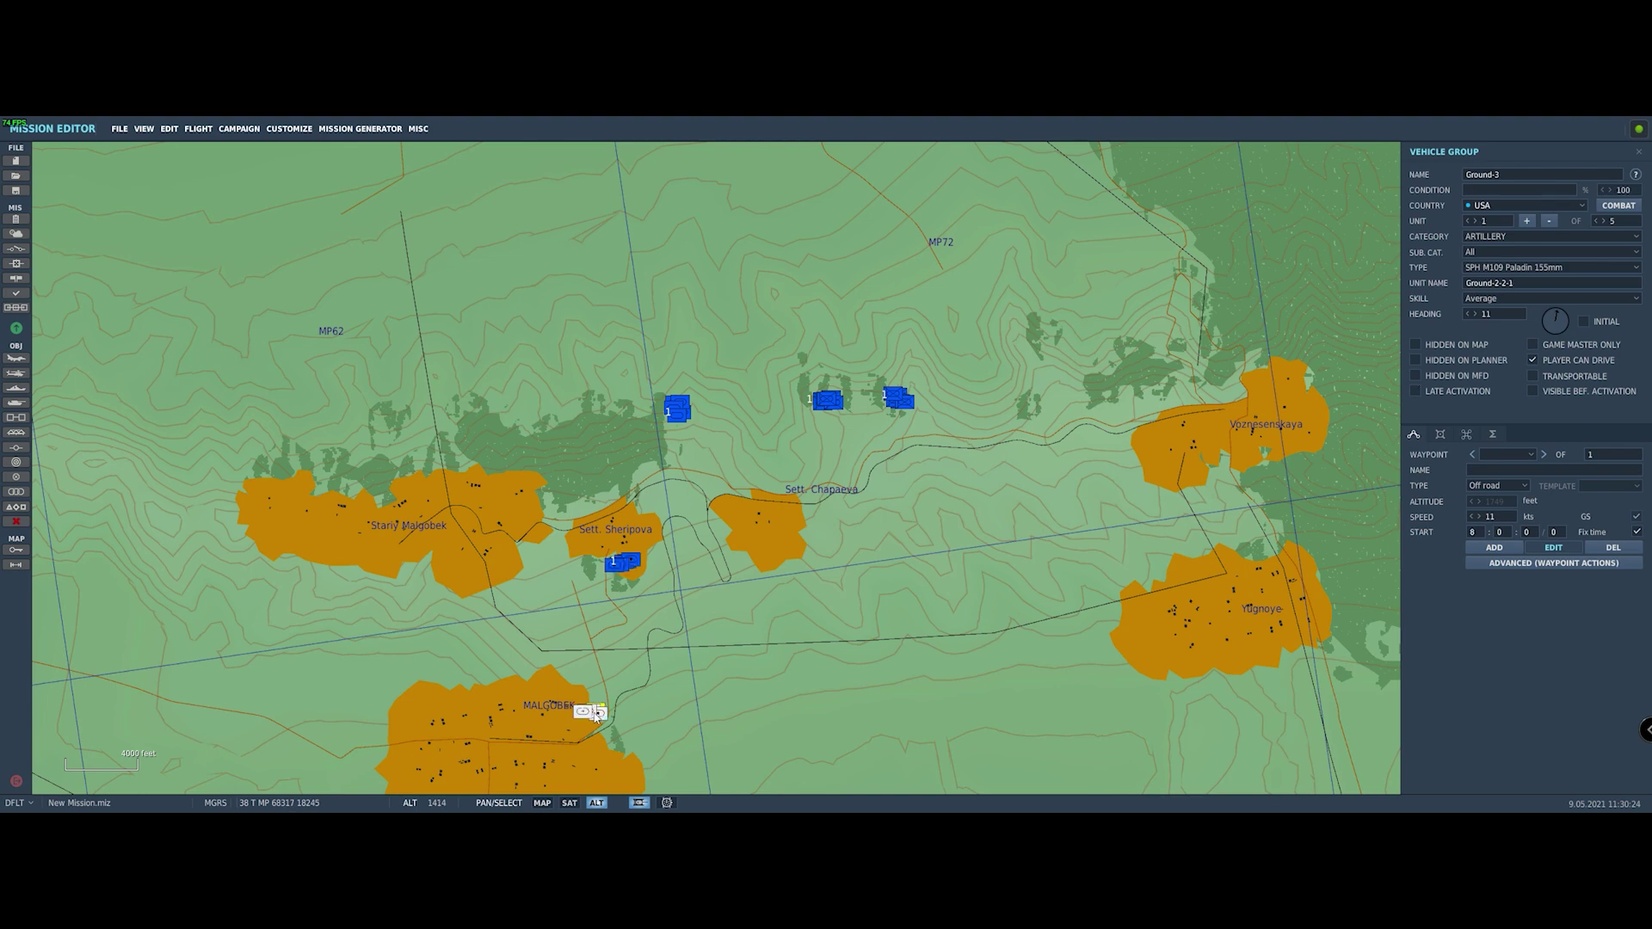
{"action": "left_click", "coordinate": [1414, 390]}
{"action": "scroll", "coordinate": [1043, 560], "scroll_direction": "down", "scroll_amount": 1}
{"action": "scroll", "coordinate": [1043, 560], "scroll_direction": "down", "scroll_amount": 4}
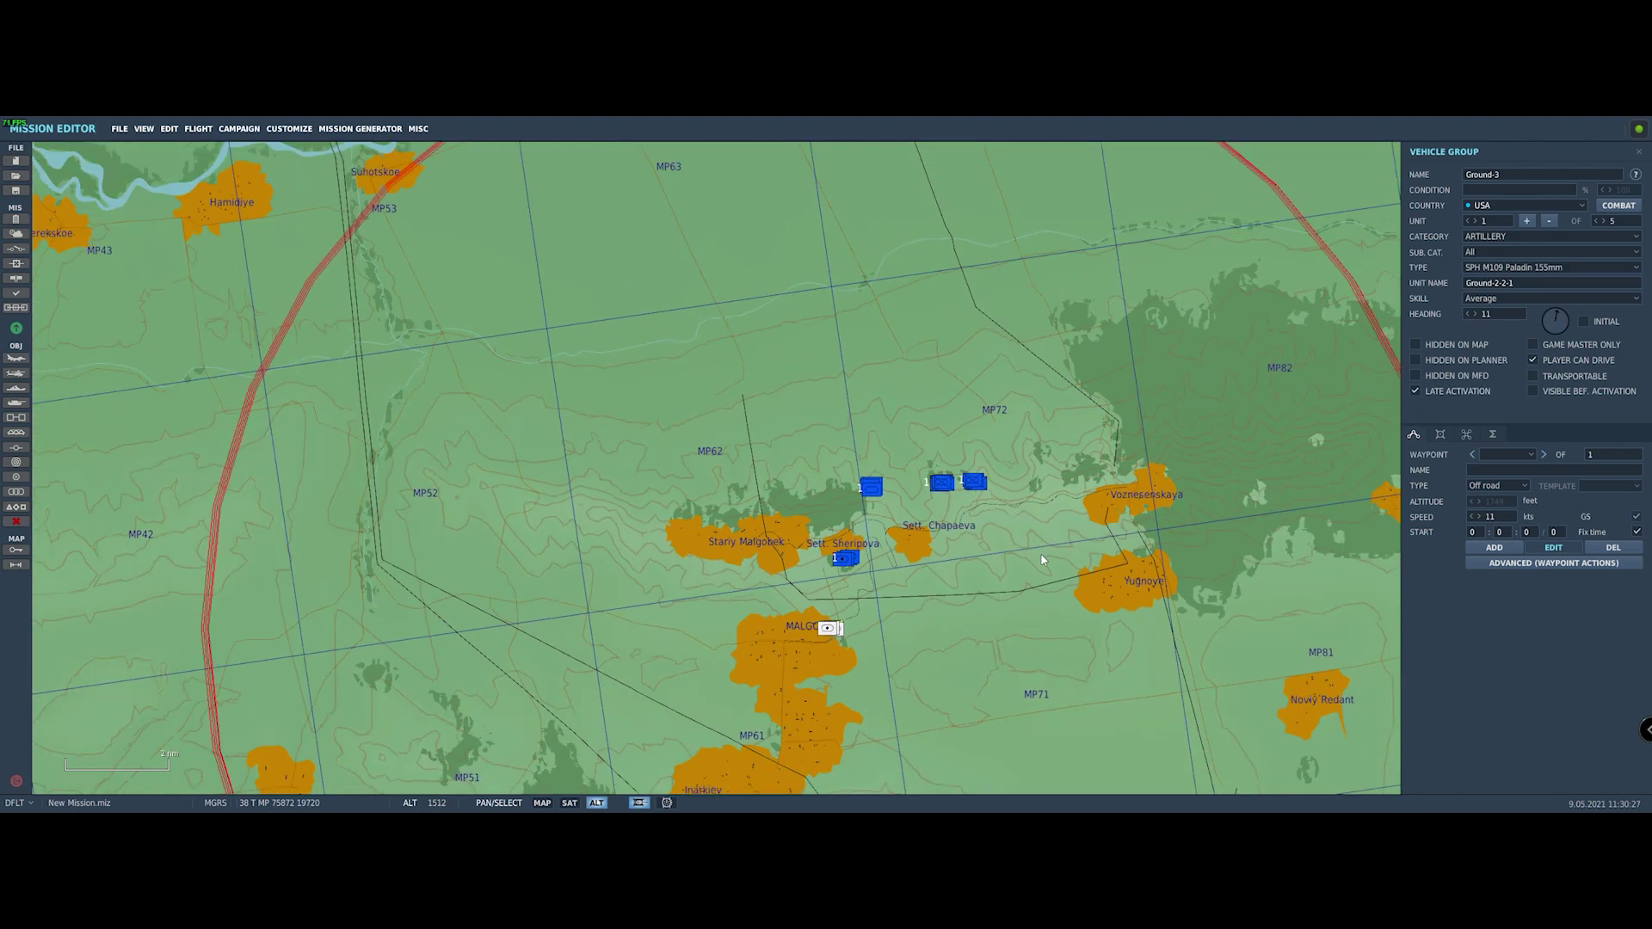
{"action": "scroll", "coordinate": [1096, 554], "scroll_direction": "down", "scroll_amount": 1}
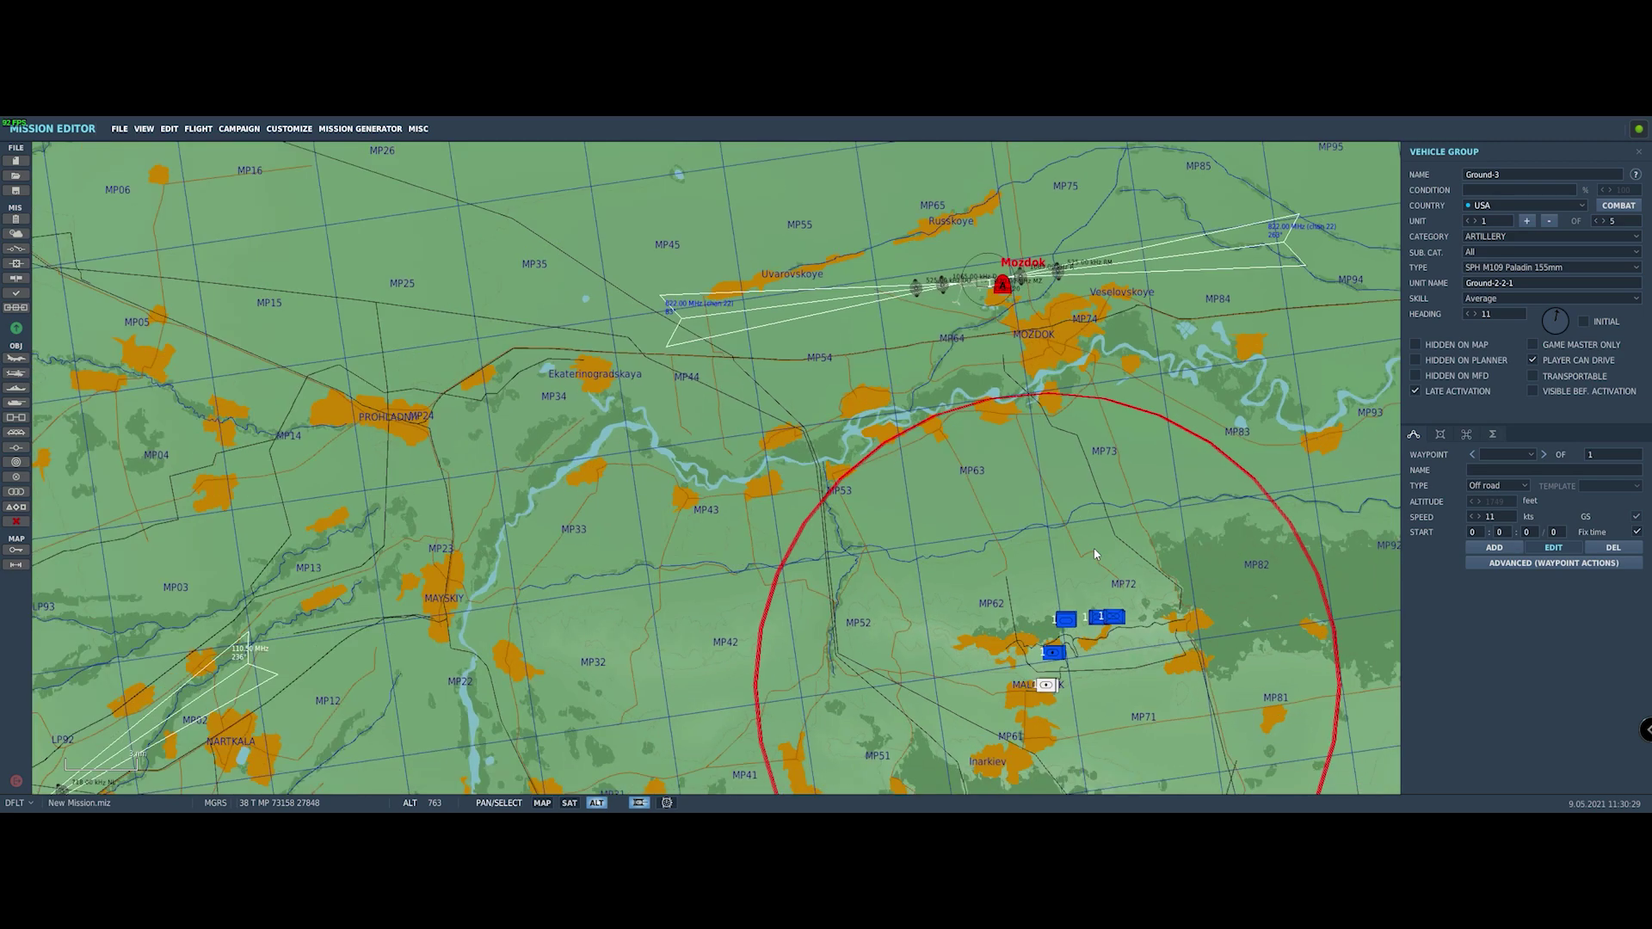
{"action": "right_click_drag", "start_coordinate": [1096, 546], "coordinate": [1051, 483]}
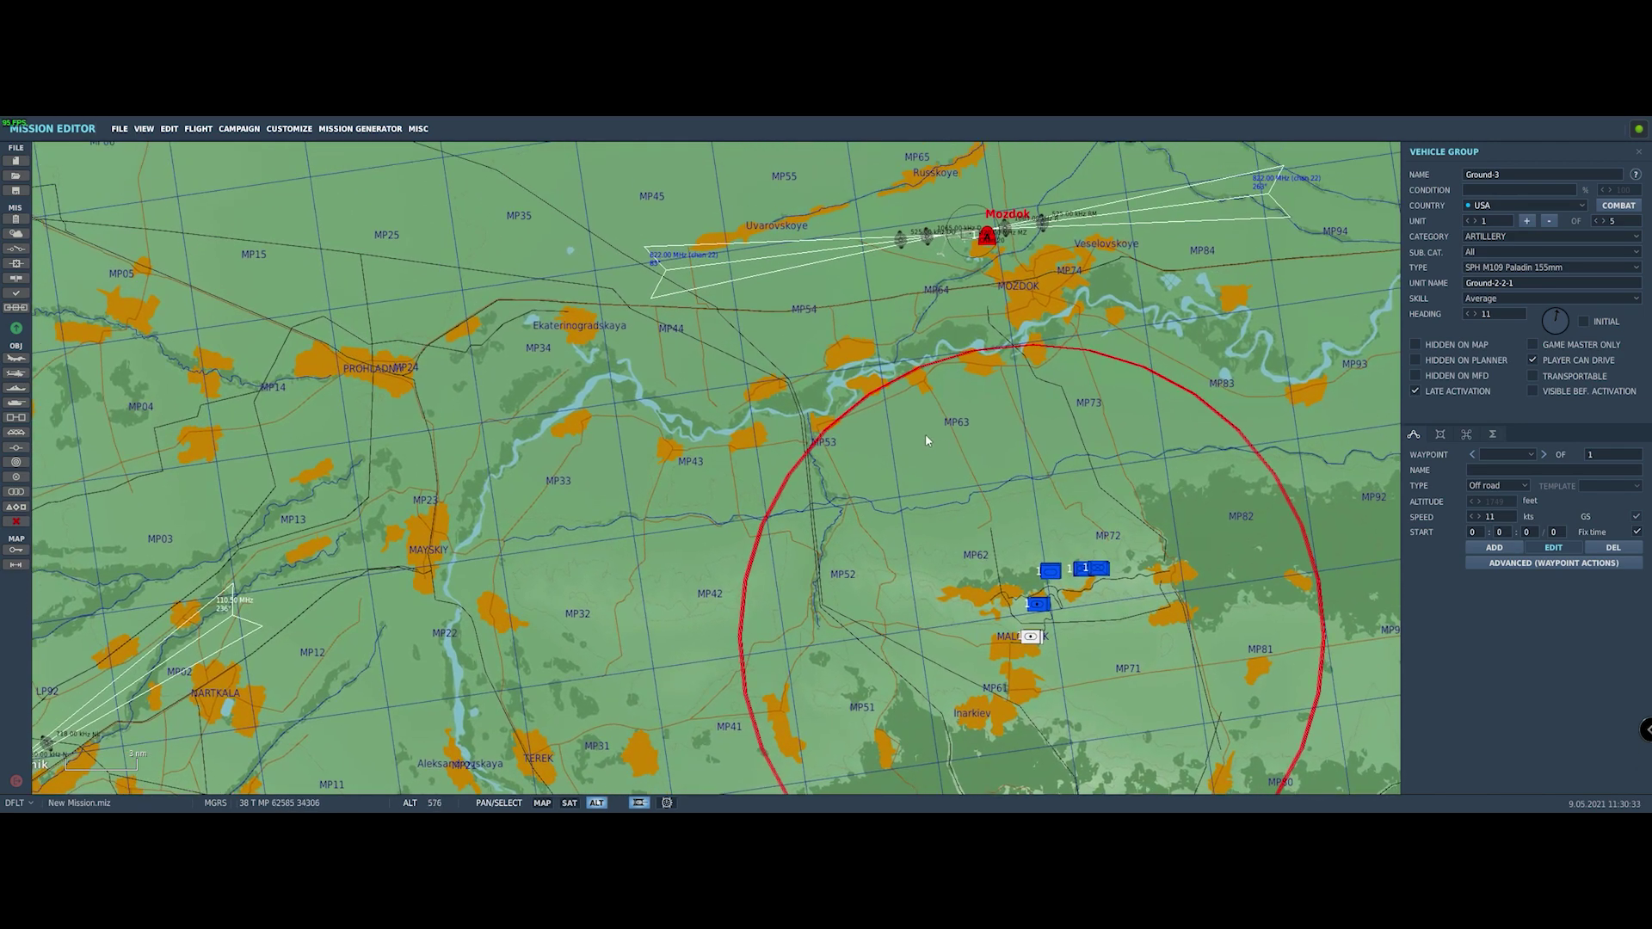
{"action": "scroll", "coordinate": [926, 432], "scroll_direction": "up", "scroll_amount": 1}
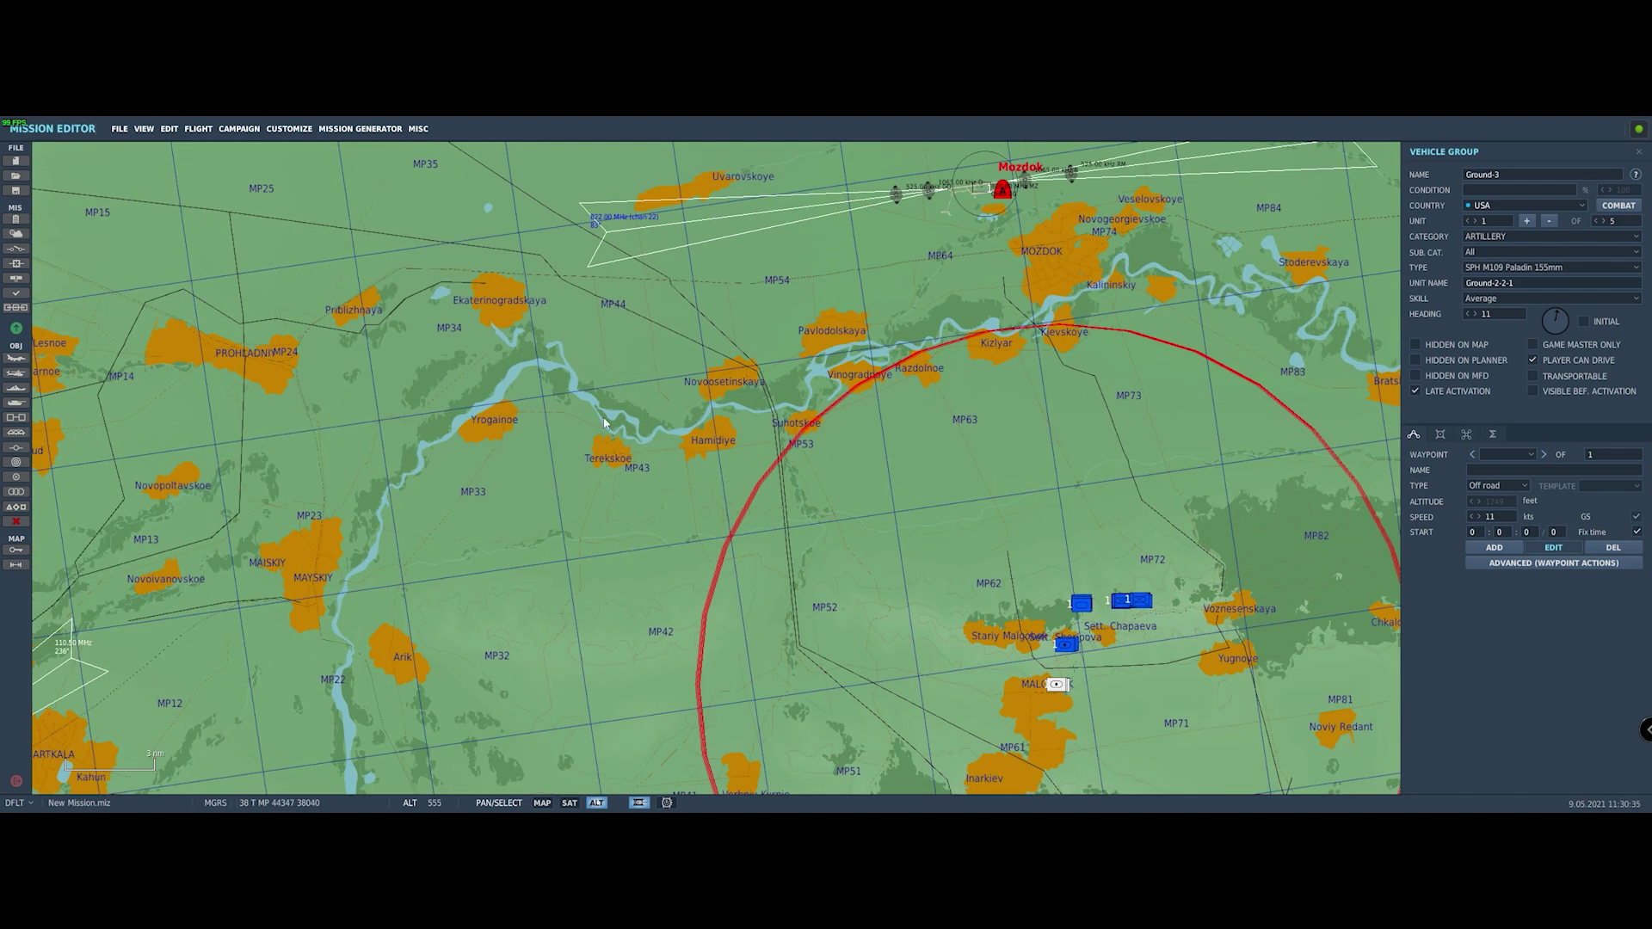
Step: Create a ONCE mission trigger with no event and name it "+++ Intialize +++"
{"action": "left_click", "coordinate": [19, 249]}
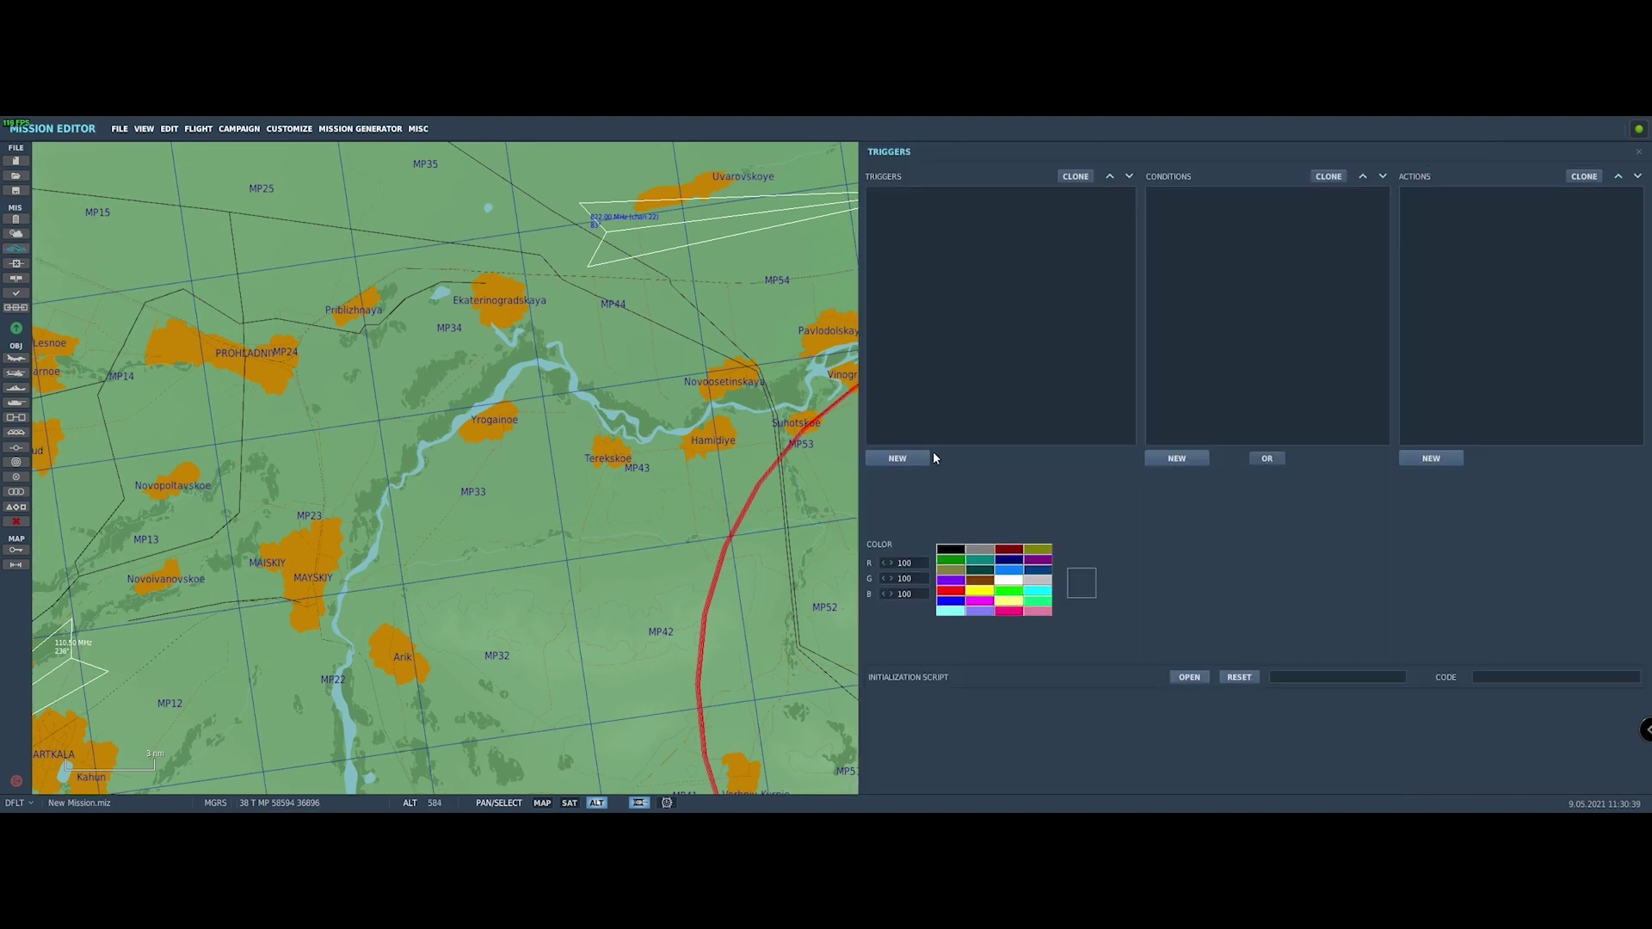
{"action": "left_click", "coordinate": [921, 458]}
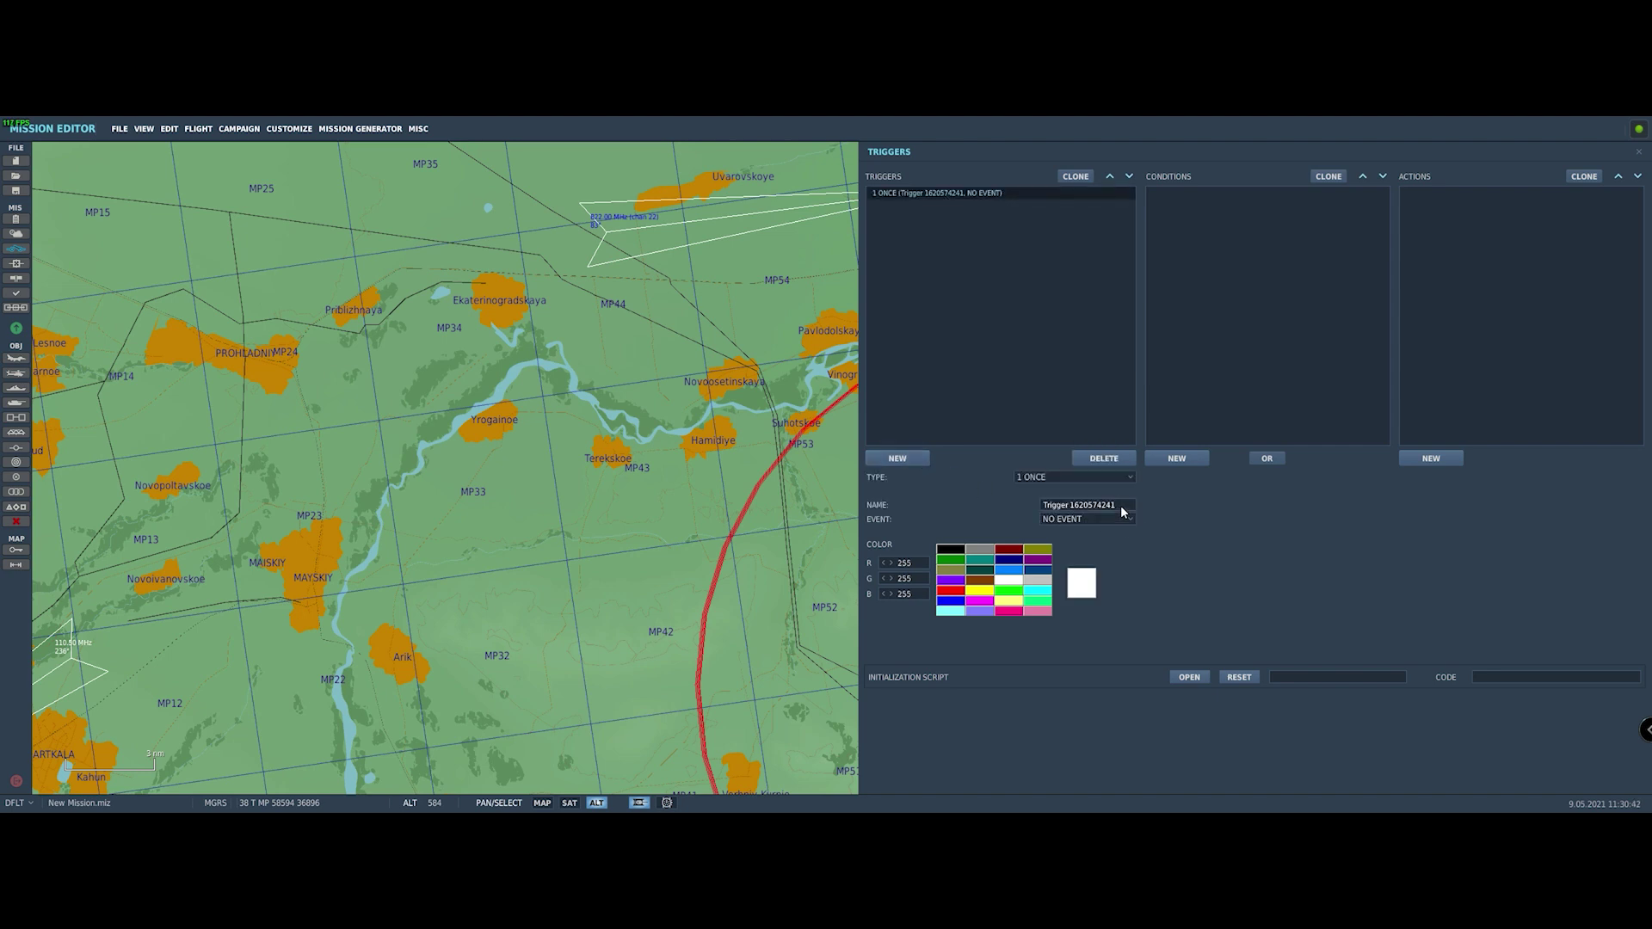
{"action": "key", "text": "BackSpace"}
{"action": "key", "text": "BackSpace"}
{"action": "key", "text": "BackSpace"}
{"action": "key", "text": "BackSpace"}
{"action": "key", "text": "BackSpace"}
{"action": "key", "text": "BackSpace"}
{"action": "key", "text": "BackSpace"}
{"action": "key", "text": "BackSpace"}
{"action": "key", "text": "BackSpace"}
{"action": "key", "text": "BackSpace"}
{"action": "key", "text": "BackSpace"}
{"action": "key", "text": "BackSpace"}
{"action": "key", "text": "BackSpace"}
{"action": "key", "text": "BackSpace"}
{"action": "key", "text": "BackSpace"}
{"action": "key", "text": "BackSpace"}
{"action": "key", "text": "BackSpace"}
{"action": "key", "text": "BackSpace"}
{"action": "type", "text": "+++ Intialize +++"}
Step: Give the "+++ Intialize +++" trigger a FLAG ON action for flag 999 and colour the trigger yellow
{"action": "left_click", "coordinate": [1443, 459]}
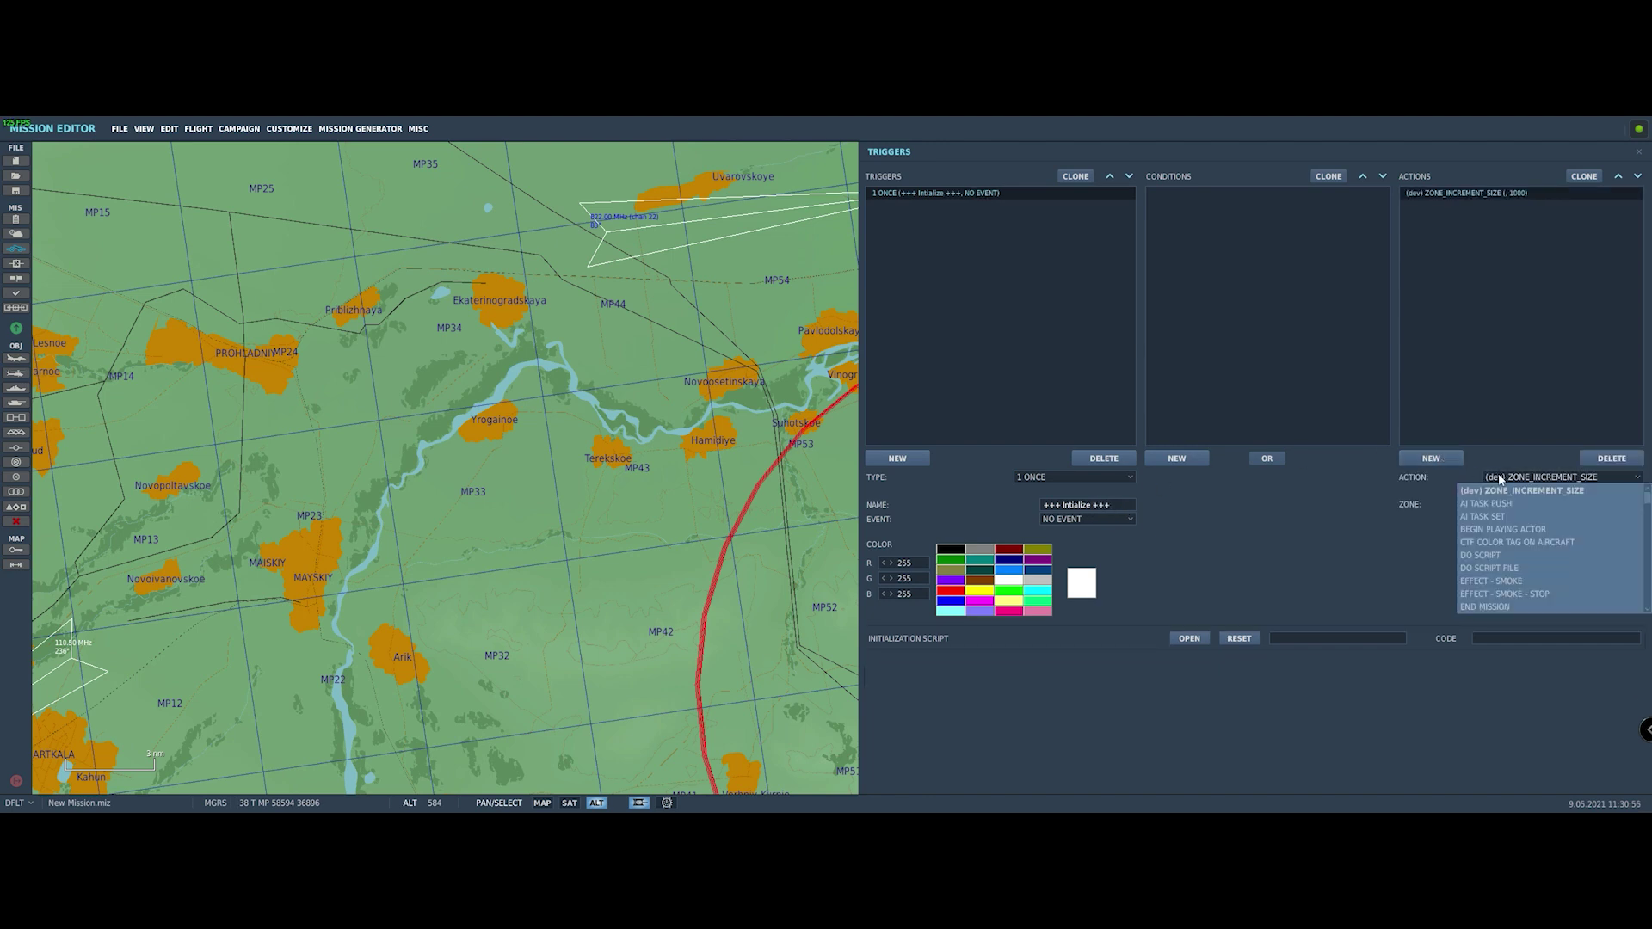
{"action": "left_click", "coordinate": [1497, 478]}
{"action": "scroll", "coordinate": [1500, 559], "scroll_direction": "down", "scroll_amount": 3}
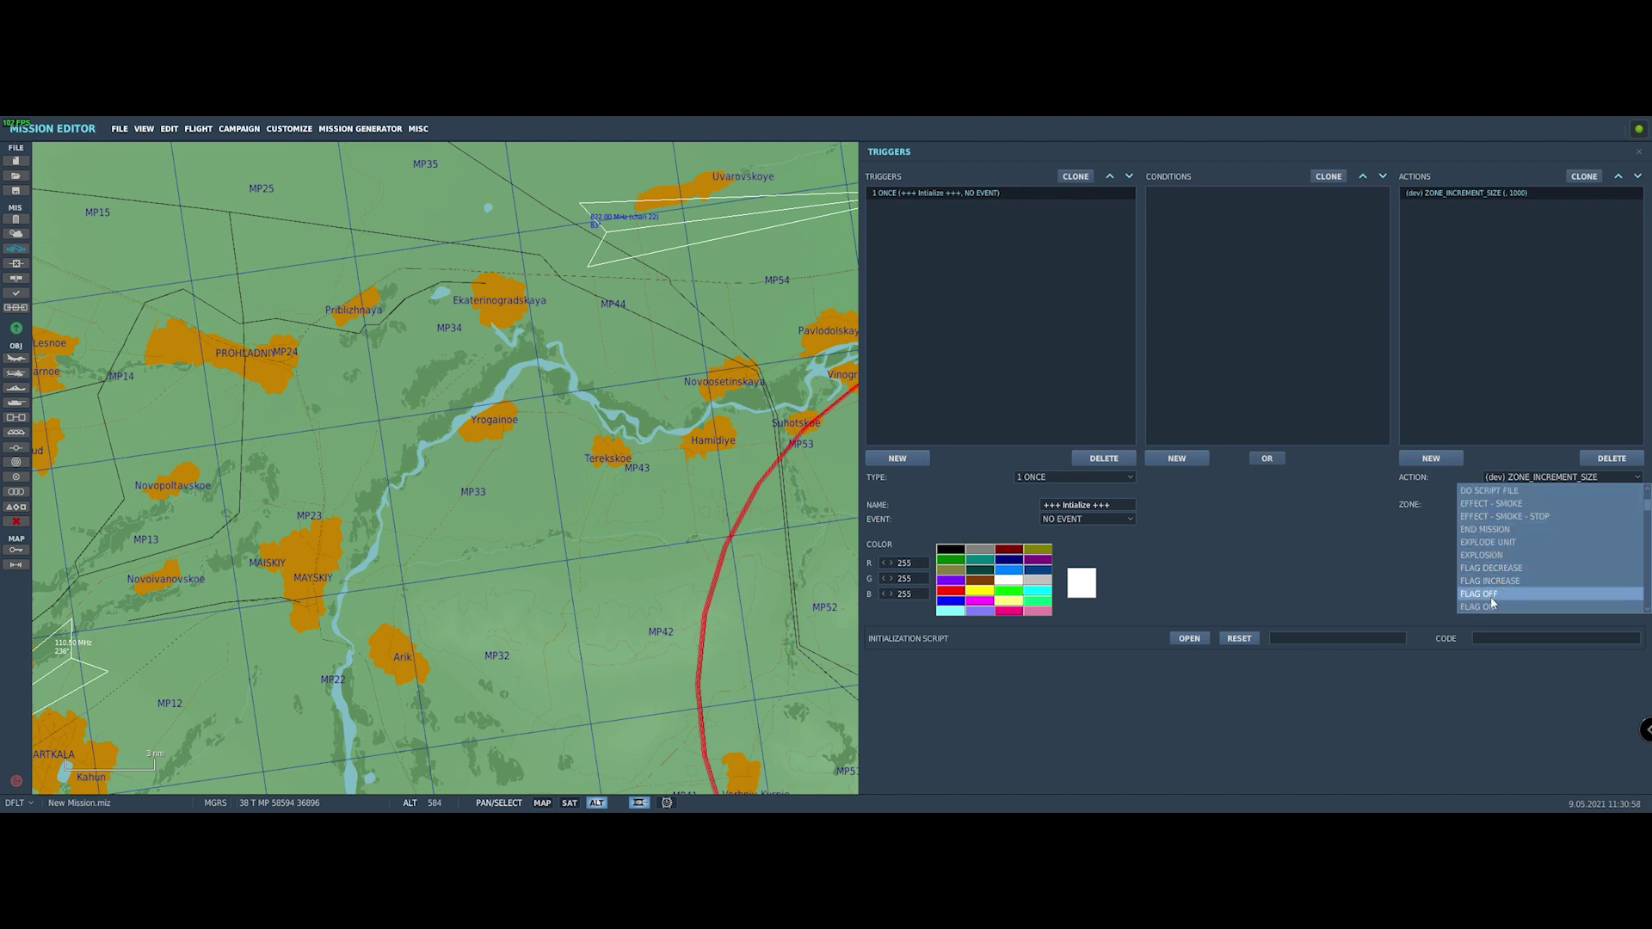
{"action": "left_click", "coordinate": [1497, 606]}
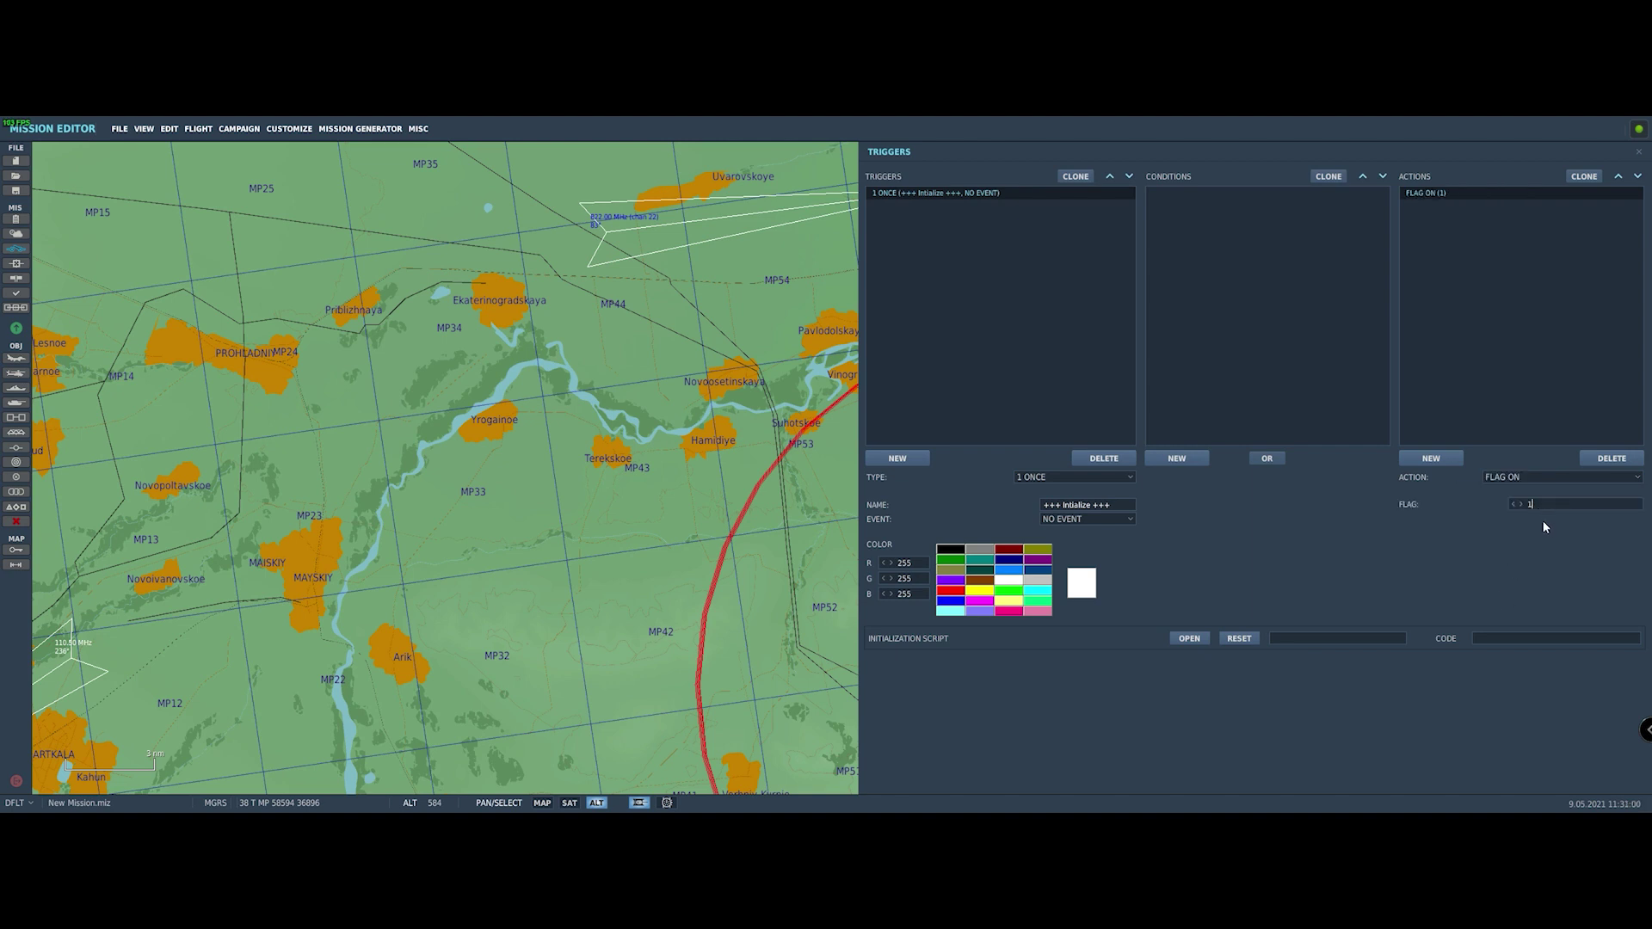
{"action": "type", "text": "999"}
{"action": "left_click", "coordinate": [980, 590]}
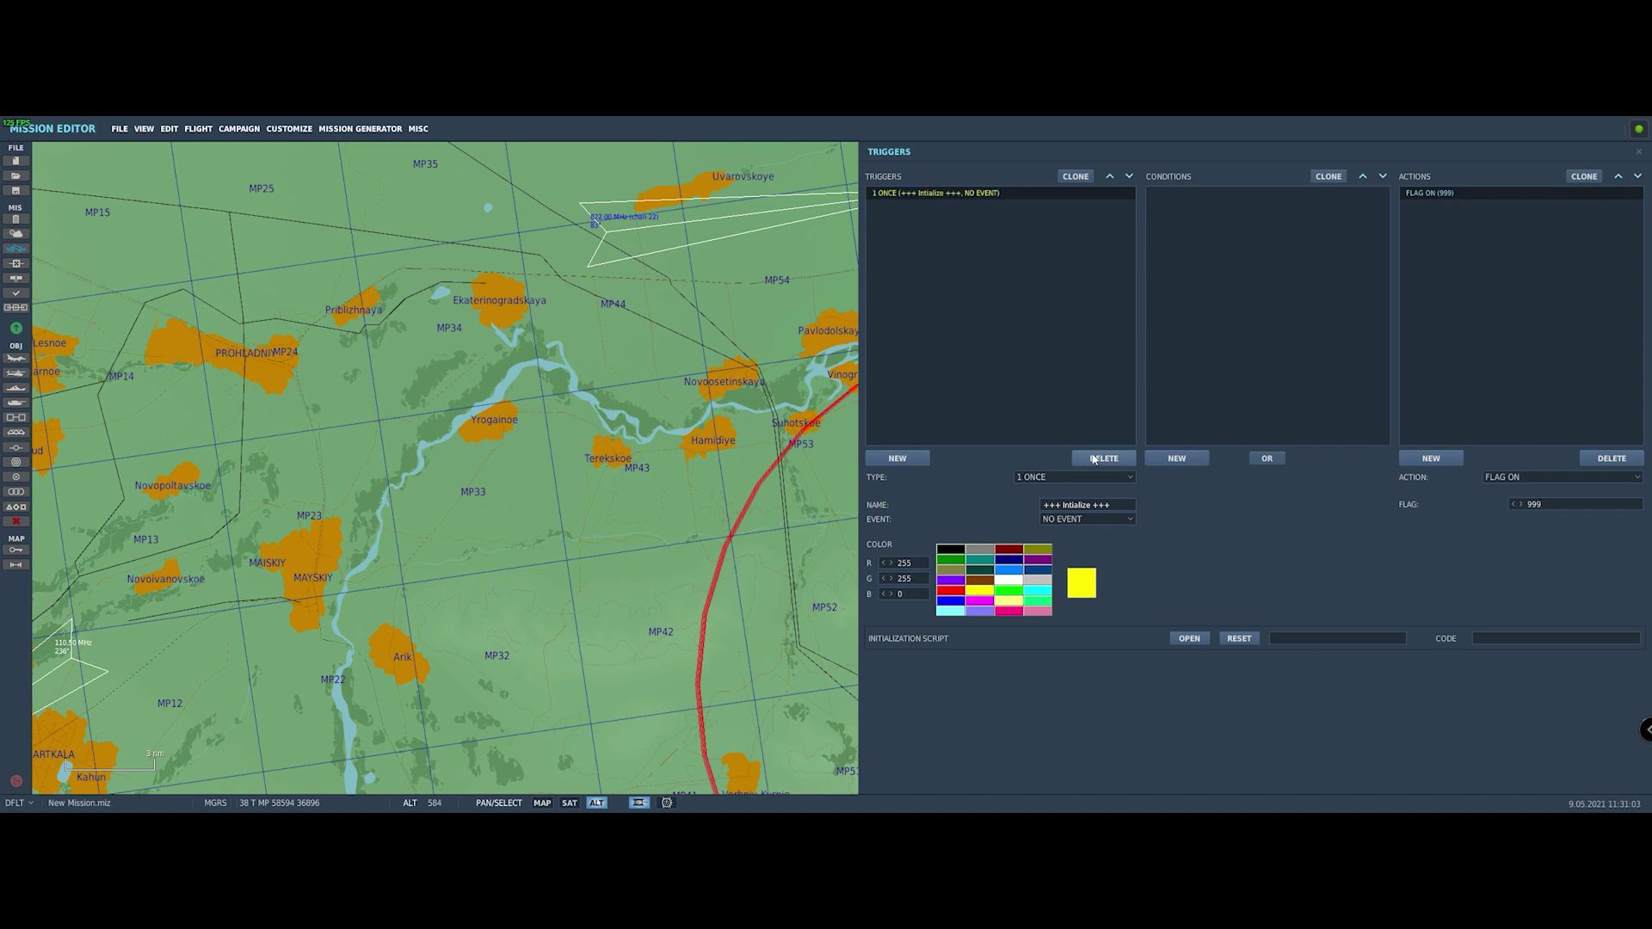
Step: Clone the yellow header trigger and rename the copy "+++ Activate Random Target +++"
{"action": "left_click", "coordinate": [1076, 175]}
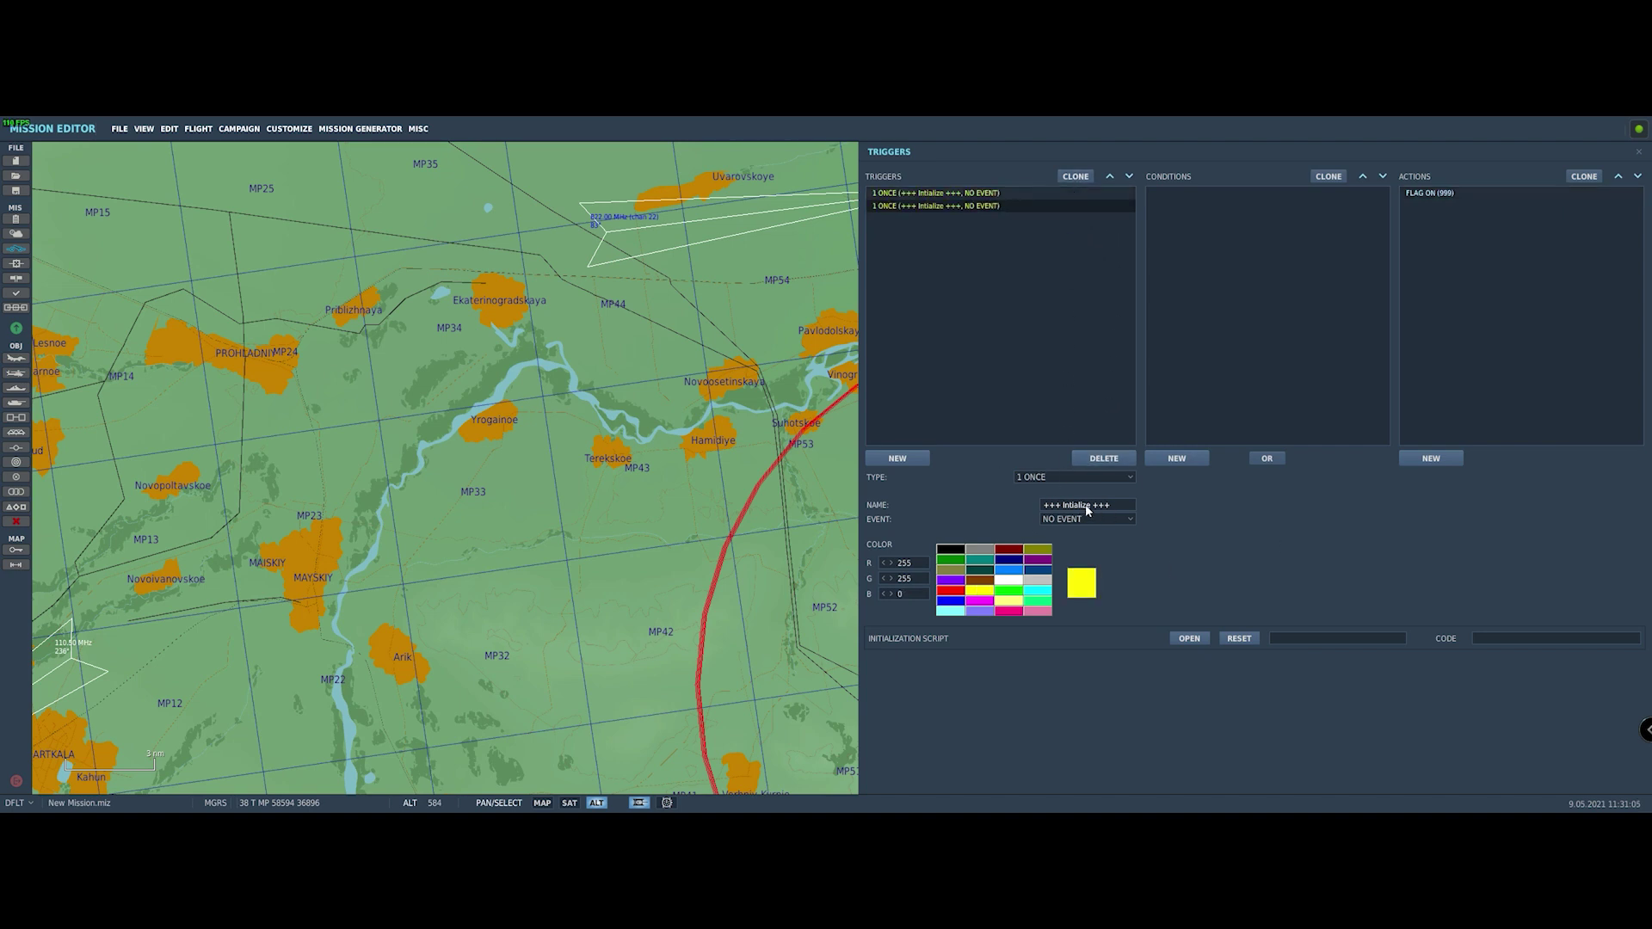
{"action": "key", "text": "BackSpace"}
{"action": "key", "text": "BackSpace"}
{"action": "key", "text": "BackSpace"}
{"action": "key", "text": "BackSpace"}
{"action": "key", "text": "BackSpace"}
{"action": "key", "text": "BackSpace"}
{"action": "key", "text": "BackSpace"}
{"action": "type", "text": "Activate Rand om Target"}
Step: Add a new ONCE trigger below the two yellow headers and name it "Randomize"
{"action": "left_click", "coordinate": [901, 460]}
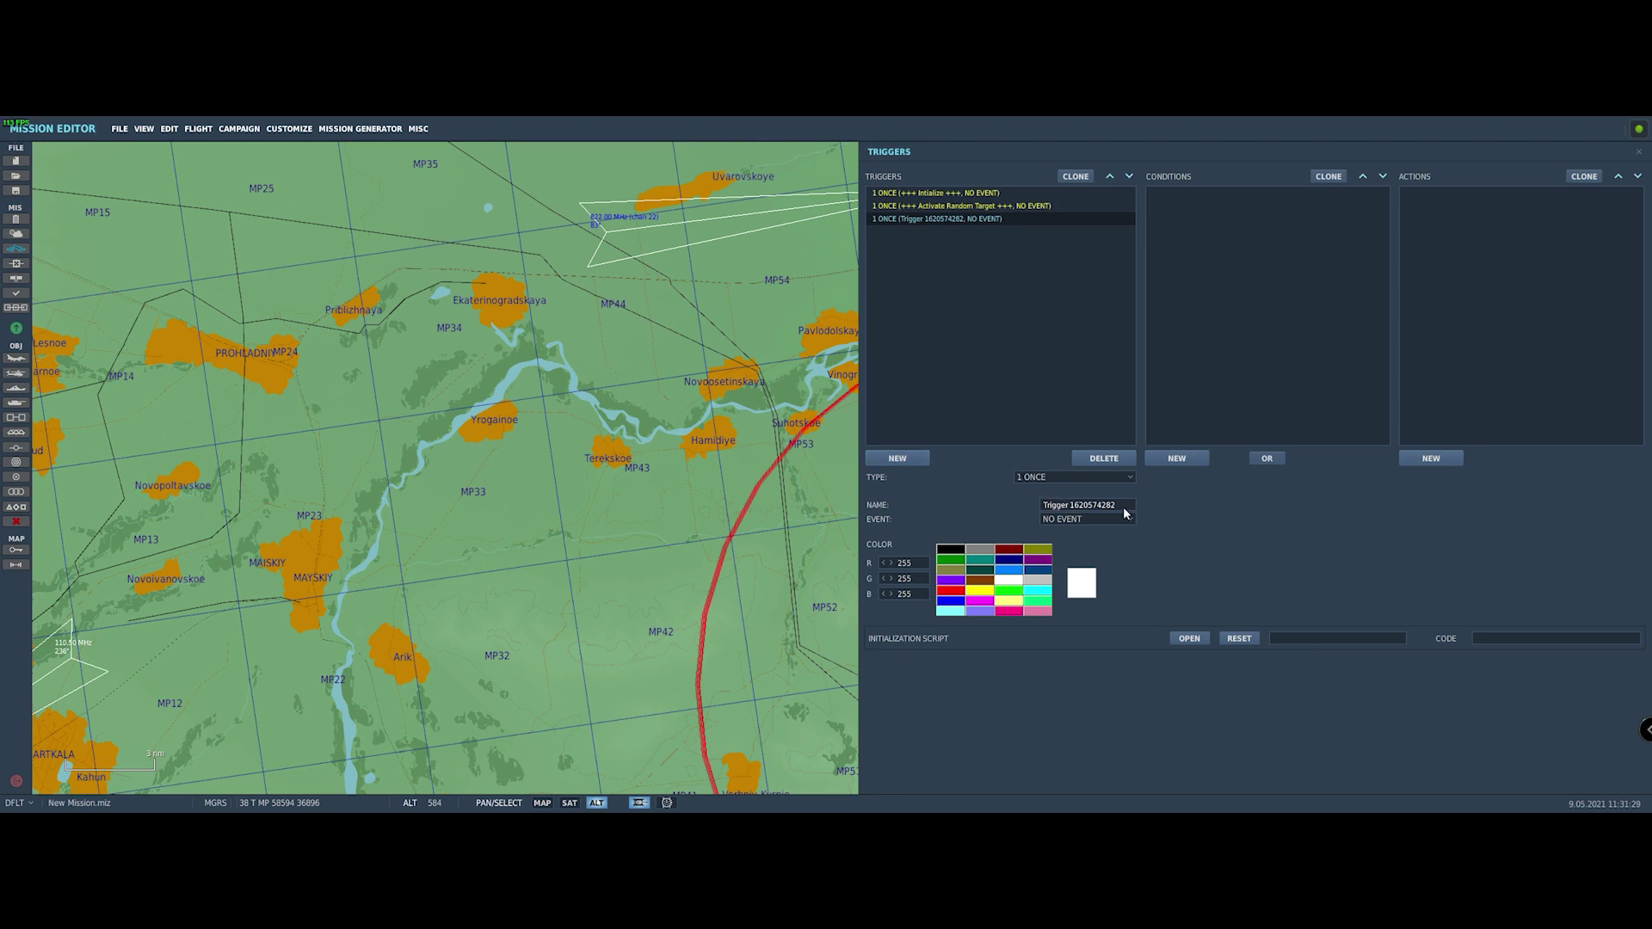
{"action": "left_click_drag", "start_coordinate": [1124, 511], "coordinate": [1024, 506]}
{"action": "type", "text": "Rans"}
{"action": "key", "text": "BackSpace"}
{"action": "type", "text": "doim"}
{"action": "key", "text": "BackSpace"}
{"action": "key", "text": "BackSpace"}
{"action": "type", "text": "mize"}
Step: Add a FLAG IS TRUE condition for flag 10 to the Randomize trigger
{"action": "left_click", "coordinate": [1176, 457]}
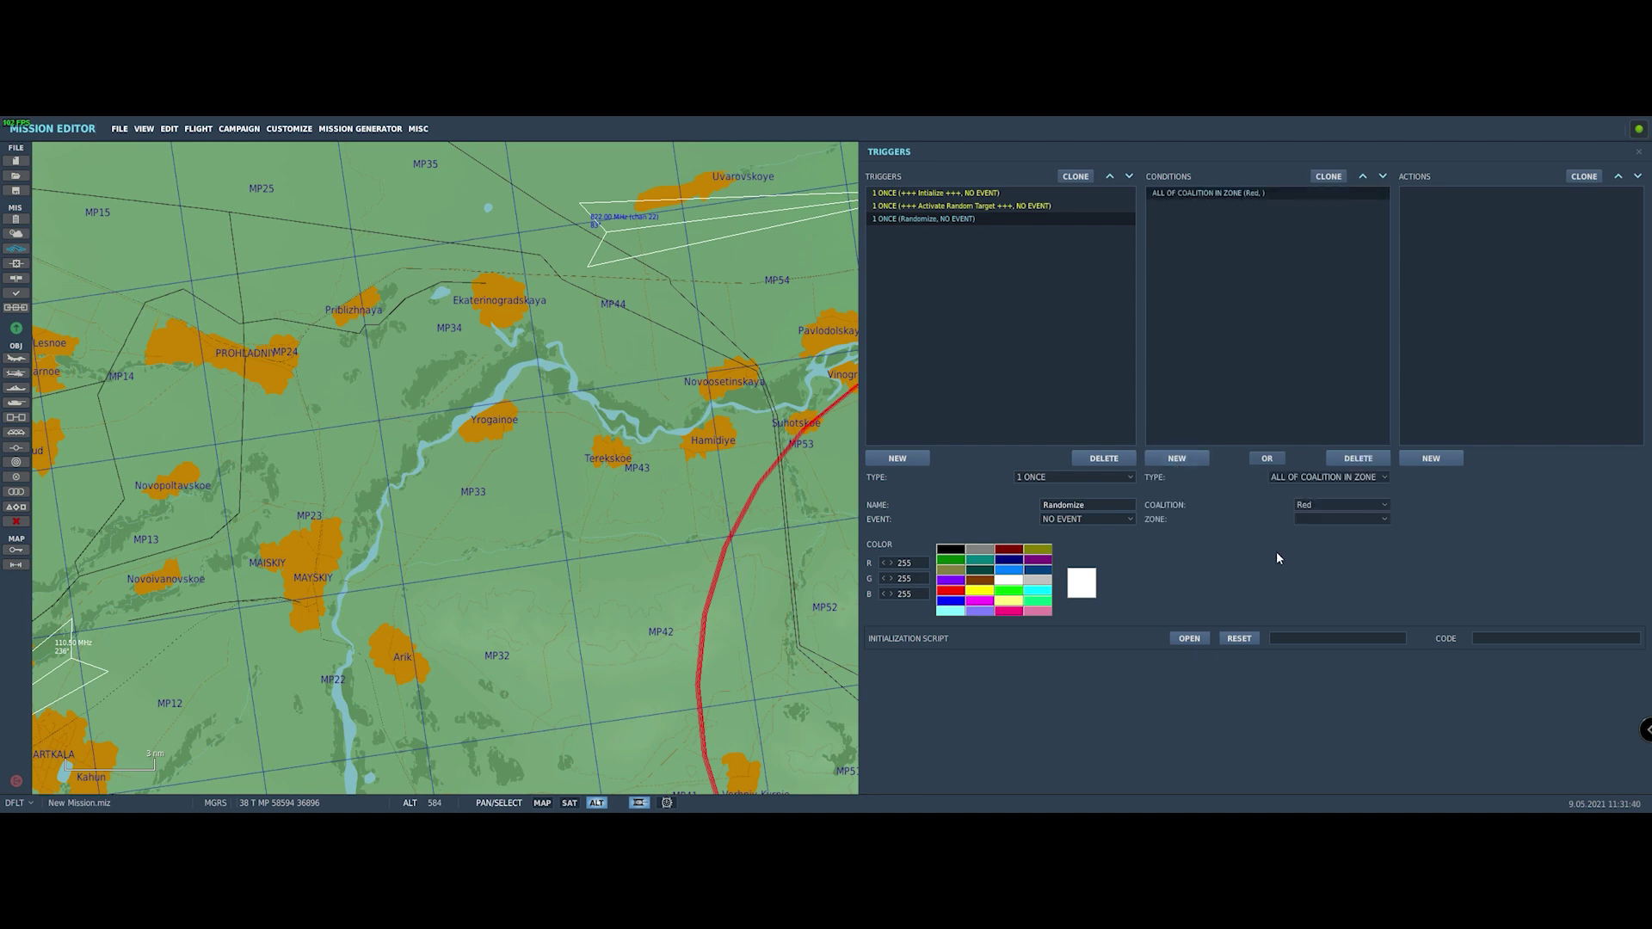
{"action": "left_click", "coordinate": [1320, 478]}
{"action": "scroll", "coordinate": [1304, 551], "scroll_direction": "down", "scroll_amount": 3}
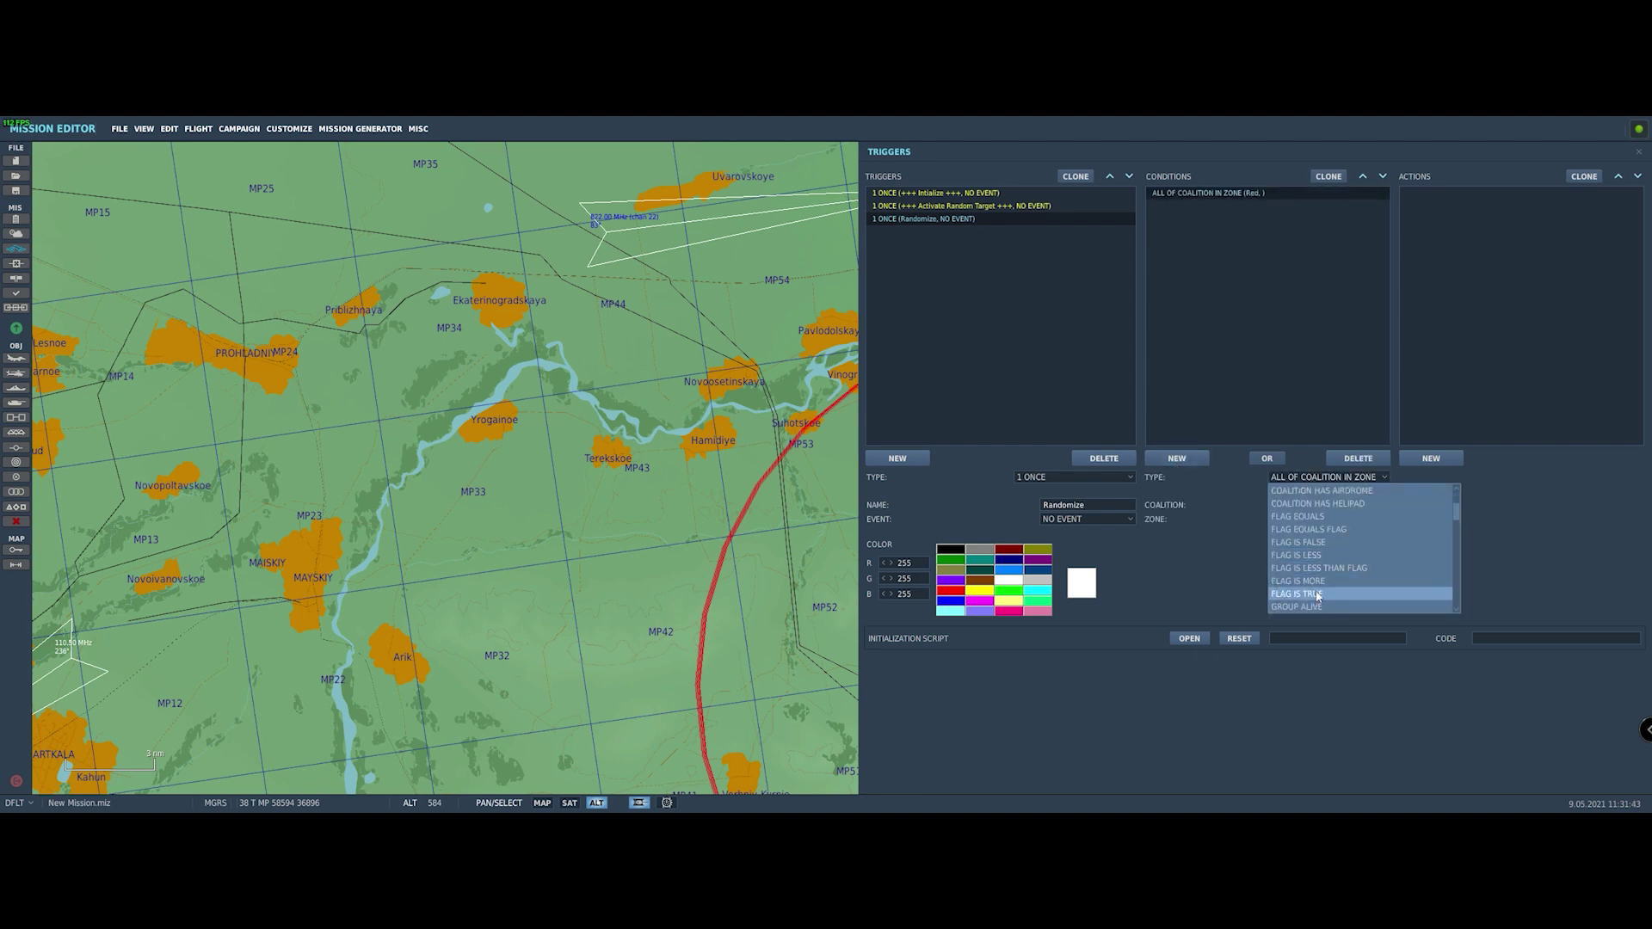
{"action": "left_click", "coordinate": [1298, 593]}
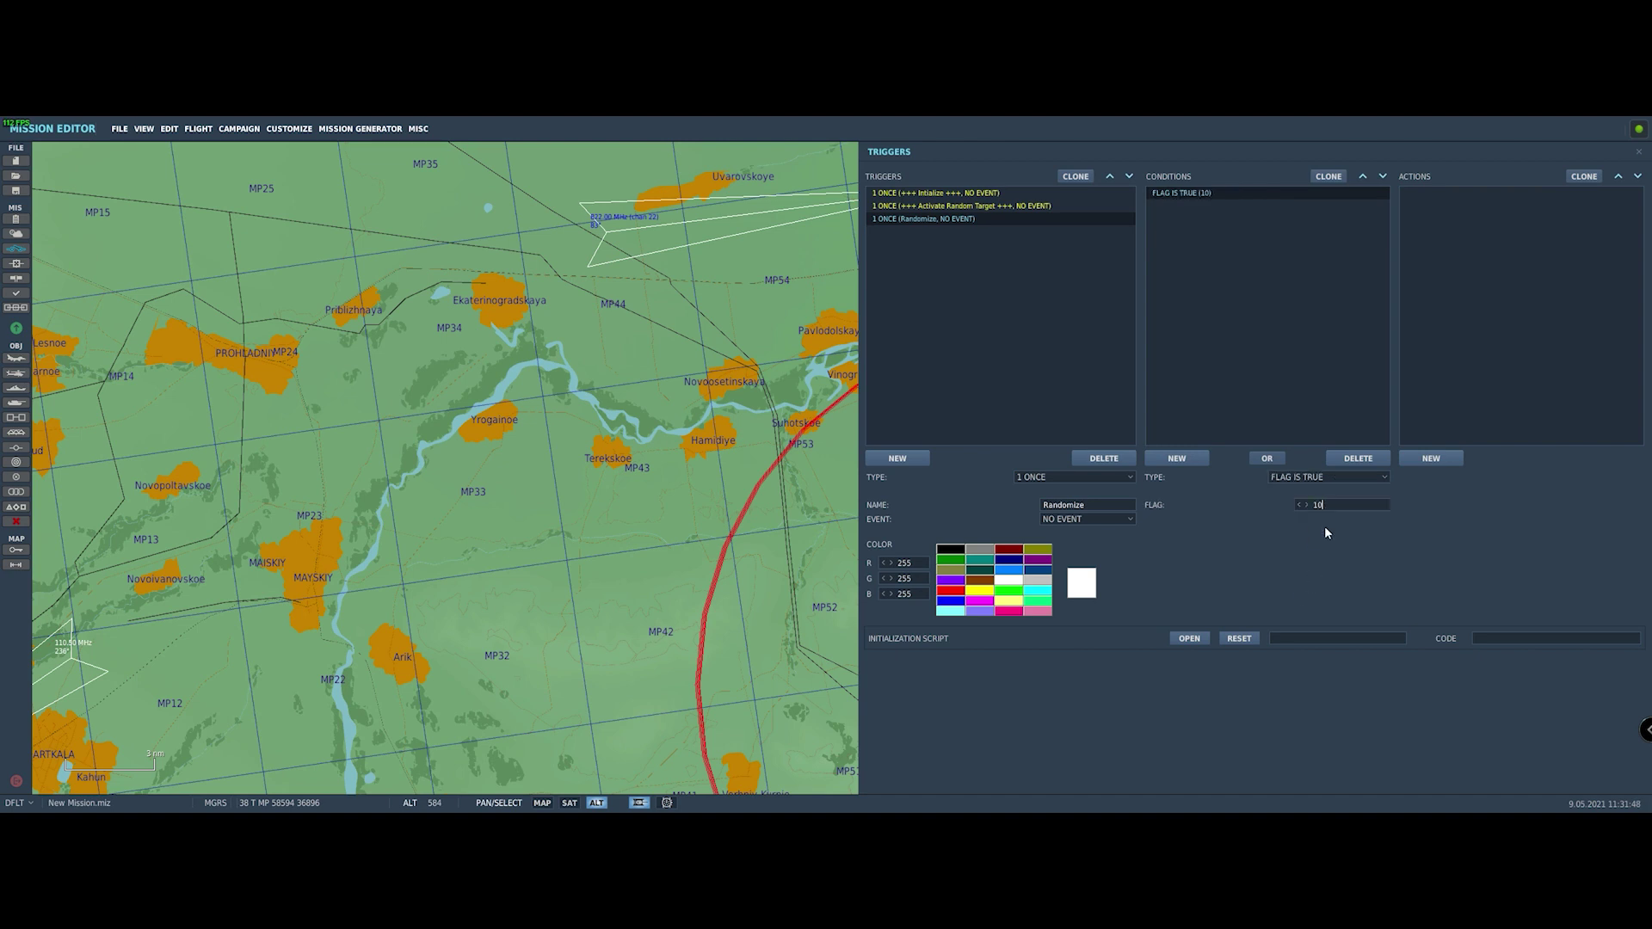
Step: Add a FLAG SET RANDOM VALUE action to Randomize for flag 100, with minimum 1 and maximum 5
{"action": "left_click", "coordinate": [1431, 458]}
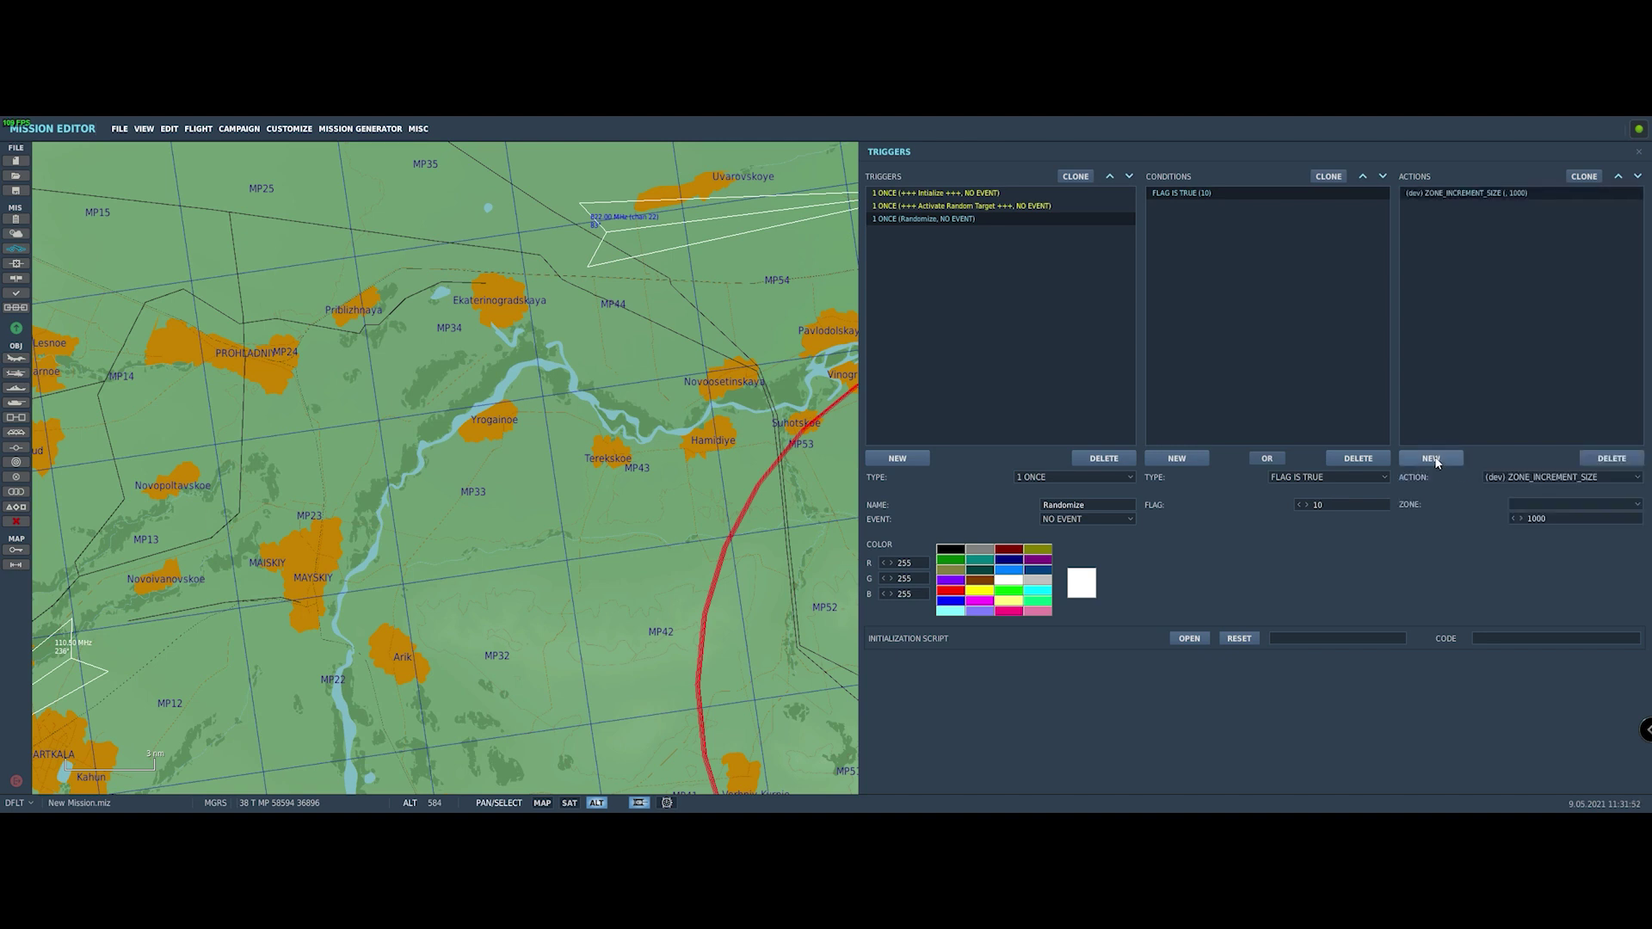
{"action": "left_click", "coordinate": [1506, 482]}
{"action": "scroll", "coordinate": [1515, 542], "scroll_direction": "down", "scroll_amount": 3}
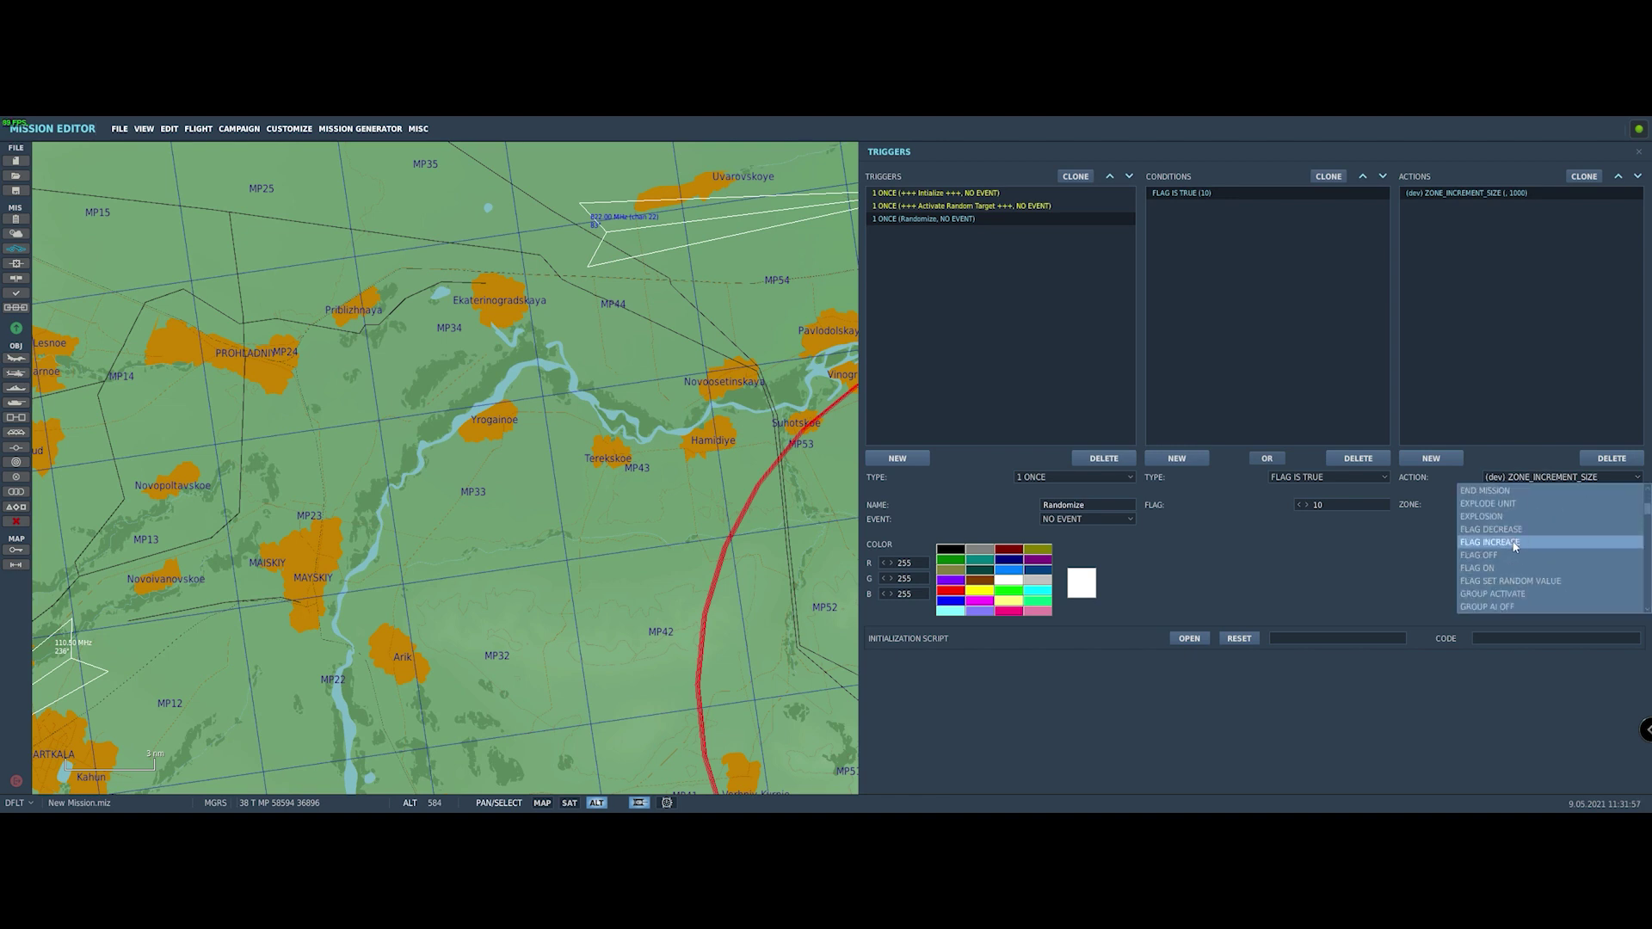
{"action": "left_click", "coordinate": [1513, 580]}
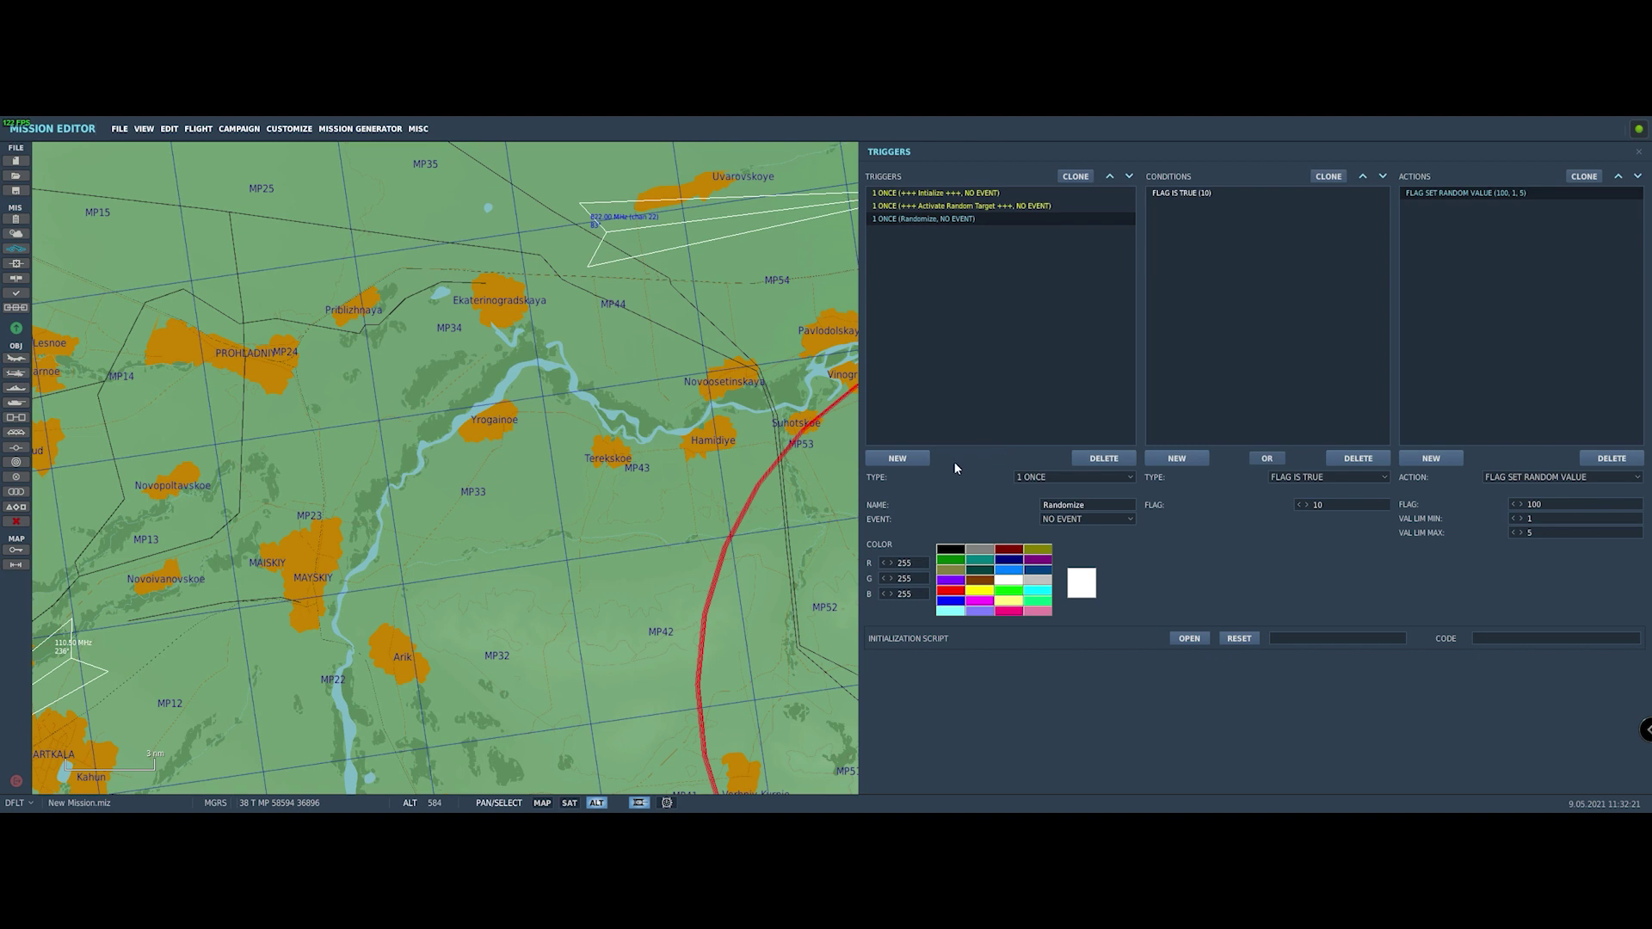
Step: Add another ONCE trigger and name it "Activate Tgt 1"
{"action": "left_click", "coordinate": [901, 460]}
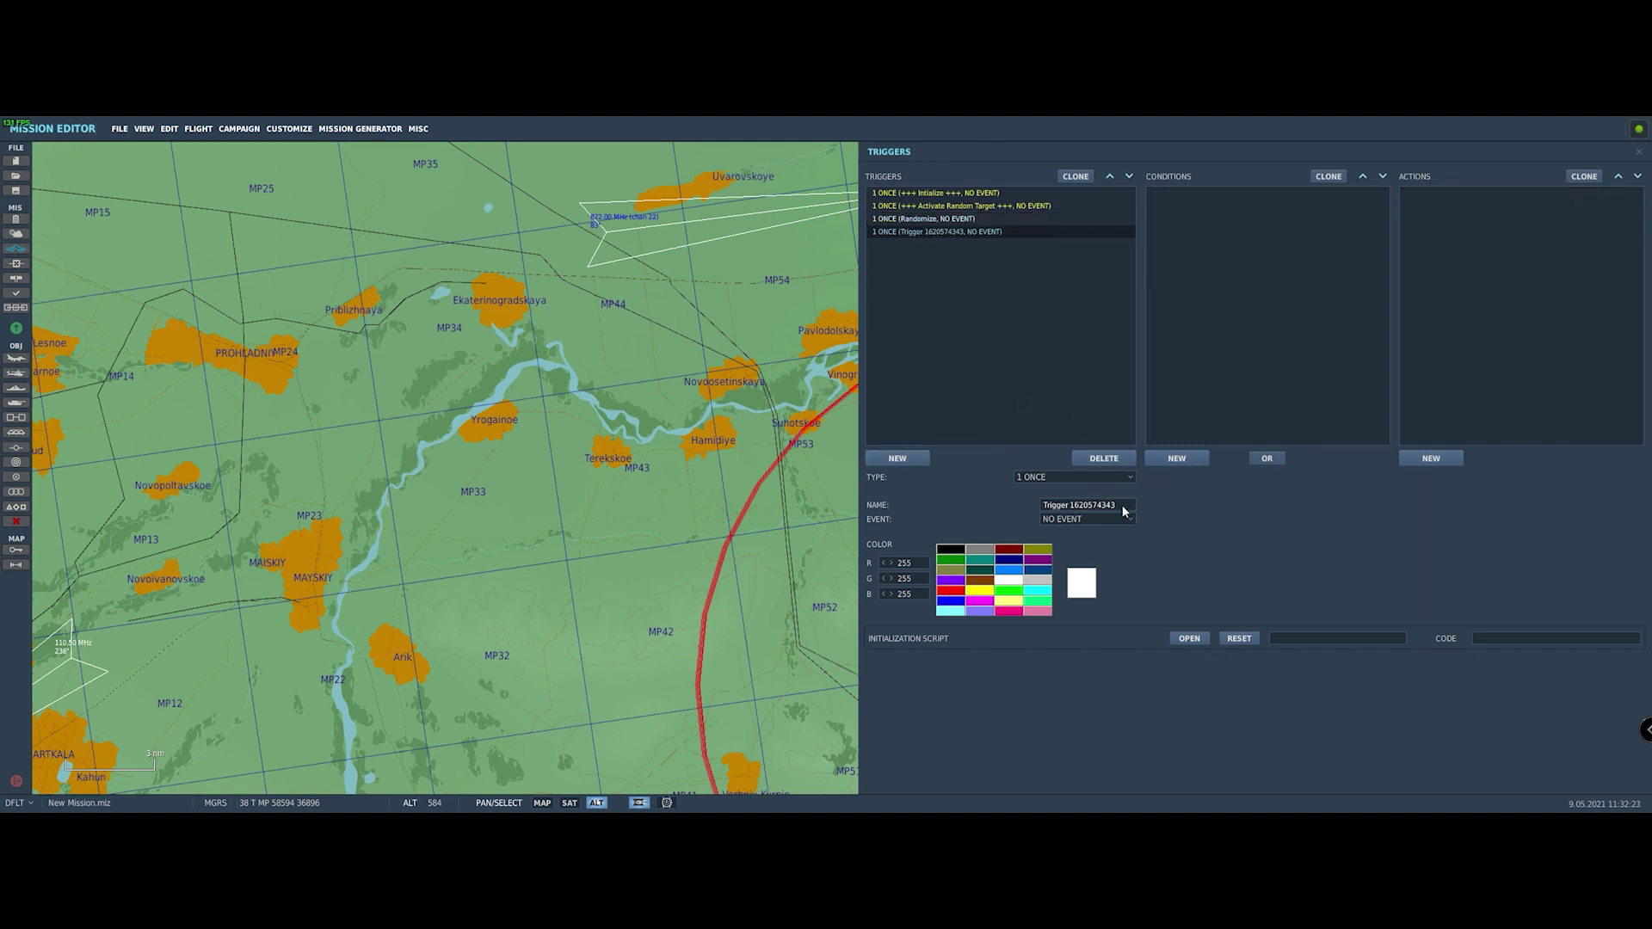
{"action": "key", "text": "BackSpace"}
{"action": "key", "text": "BackSpace"}
{"action": "key", "text": "BackSpace"}
{"action": "key", "text": "BackSpace"}
{"action": "key", "text": "BackSpace"}
{"action": "key", "text": "BackSpace"}
{"action": "key", "text": "BackSpace"}
{"action": "key", "text": "BackSpace"}
{"action": "key", "text": "BackSpace"}
{"action": "key", "text": "BackSpace"}
{"action": "key", "text": "BackSpace"}
{"action": "key", "text": "BackSpace"}
{"action": "key", "text": "BackSpace"}
{"action": "key", "text": "BackSpace"}
{"action": "key", "text": "BackSpace"}
{"action": "key", "text": "BackSpace"}
{"action": "key", "text": "BackSpace"}
{"action": "key", "text": "BackSpace"}
{"action": "type", "text": "Actiate"}
{"action": "key", "text": "BackSpace"}
{"action": "key", "text": "BackSpace"}
{"action": "key", "text": "BackSpace"}
{"action": "type", "text": "vate Grou"}
{"action": "key", "text": "BackSpace"}
{"action": "key", "text": "BackSpace"}
{"action": "key", "text": "BackSpace"}
{"action": "key", "text": "BackSpace"}
{"action": "type", "text": "Tr"}
{"action": "key", "text": "BackSpace"}
{"action": "type", "text": "gt 1"}
Step: Add a FLAG IS TRUE condition for flag 10 to the Activate Tgt 1 trigger
{"action": "left_click", "coordinate": [1191, 458]}
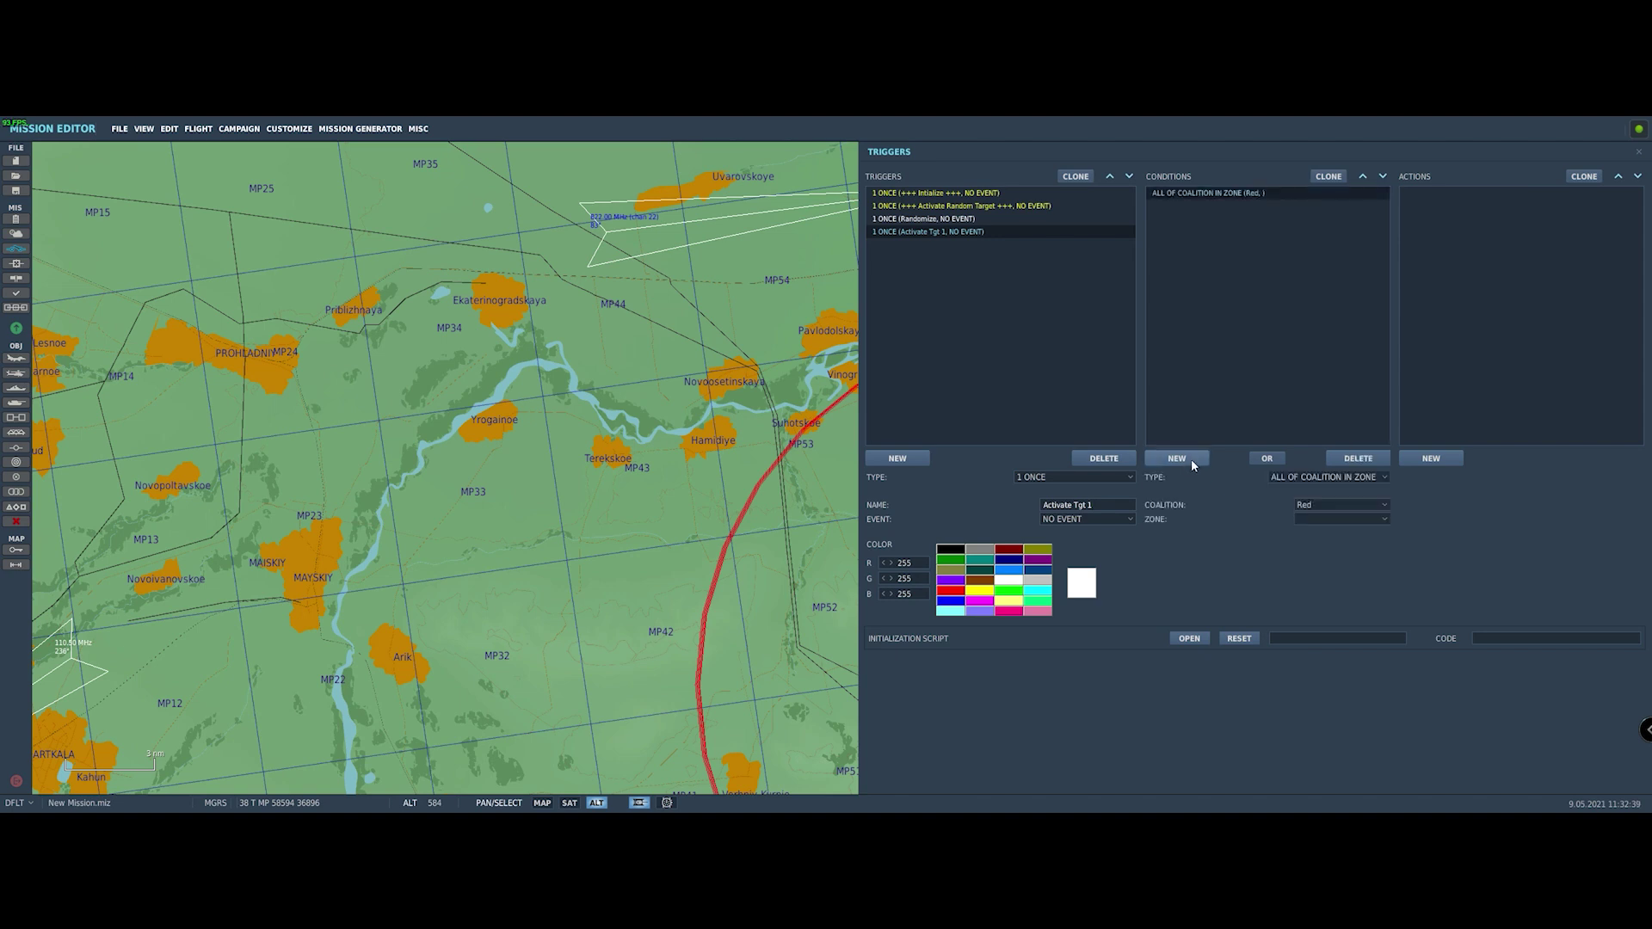
{"action": "left_click", "coordinate": [1285, 478]}
{"action": "scroll", "coordinate": [1295, 538], "scroll_direction": "down", "scroll_amount": 3}
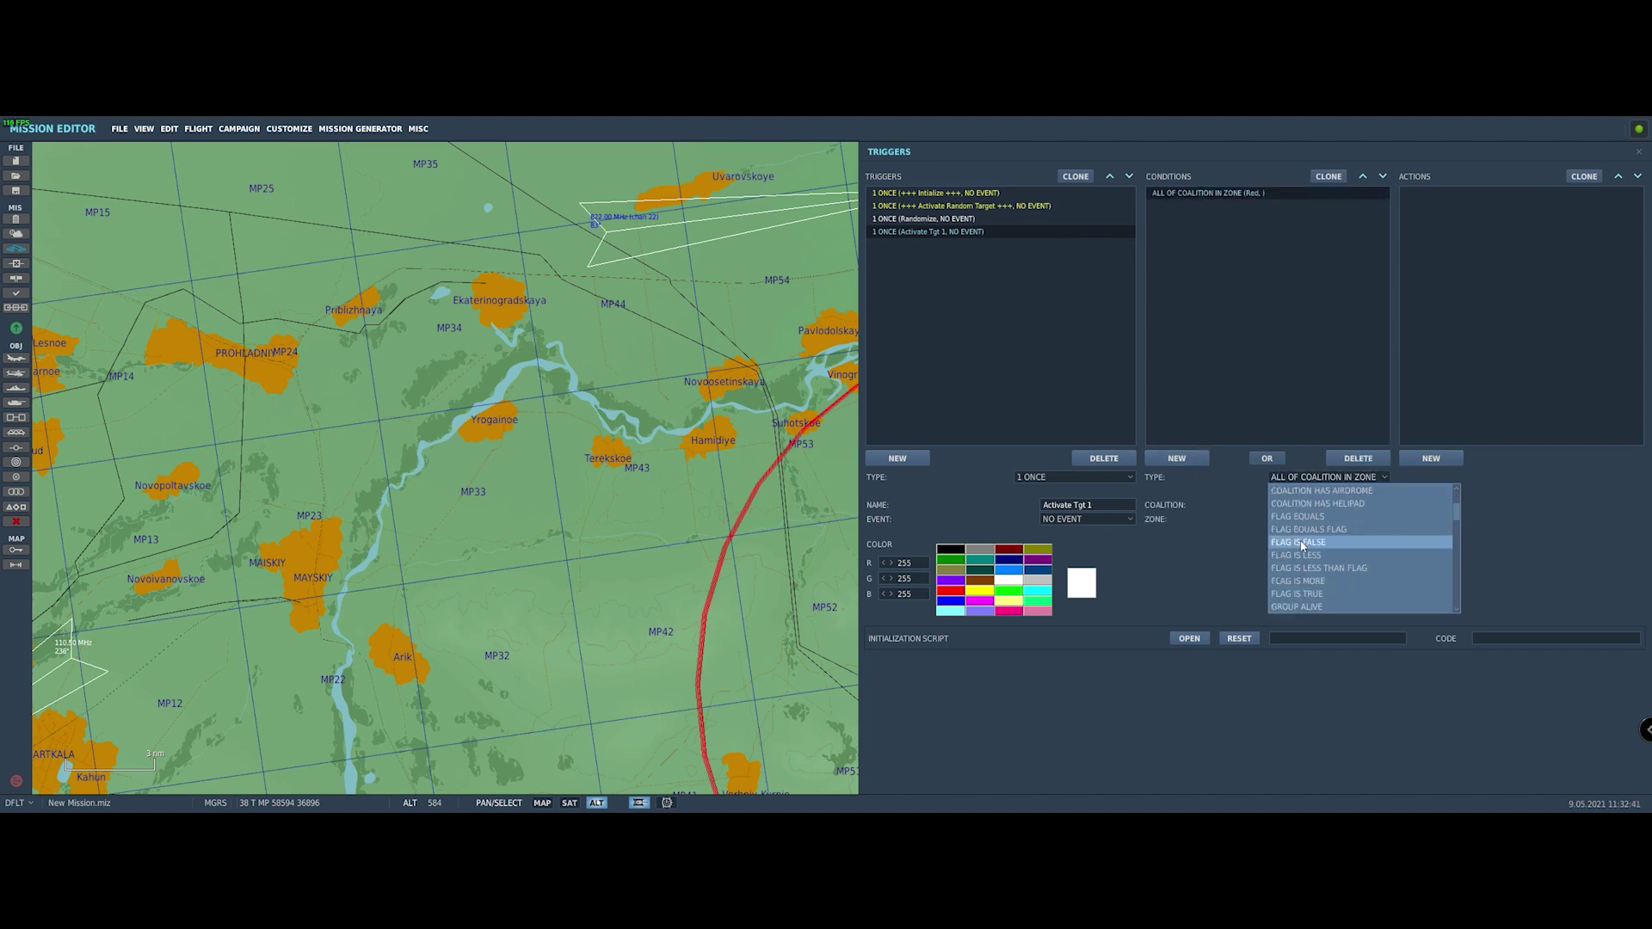
{"action": "left_click", "coordinate": [1299, 593]}
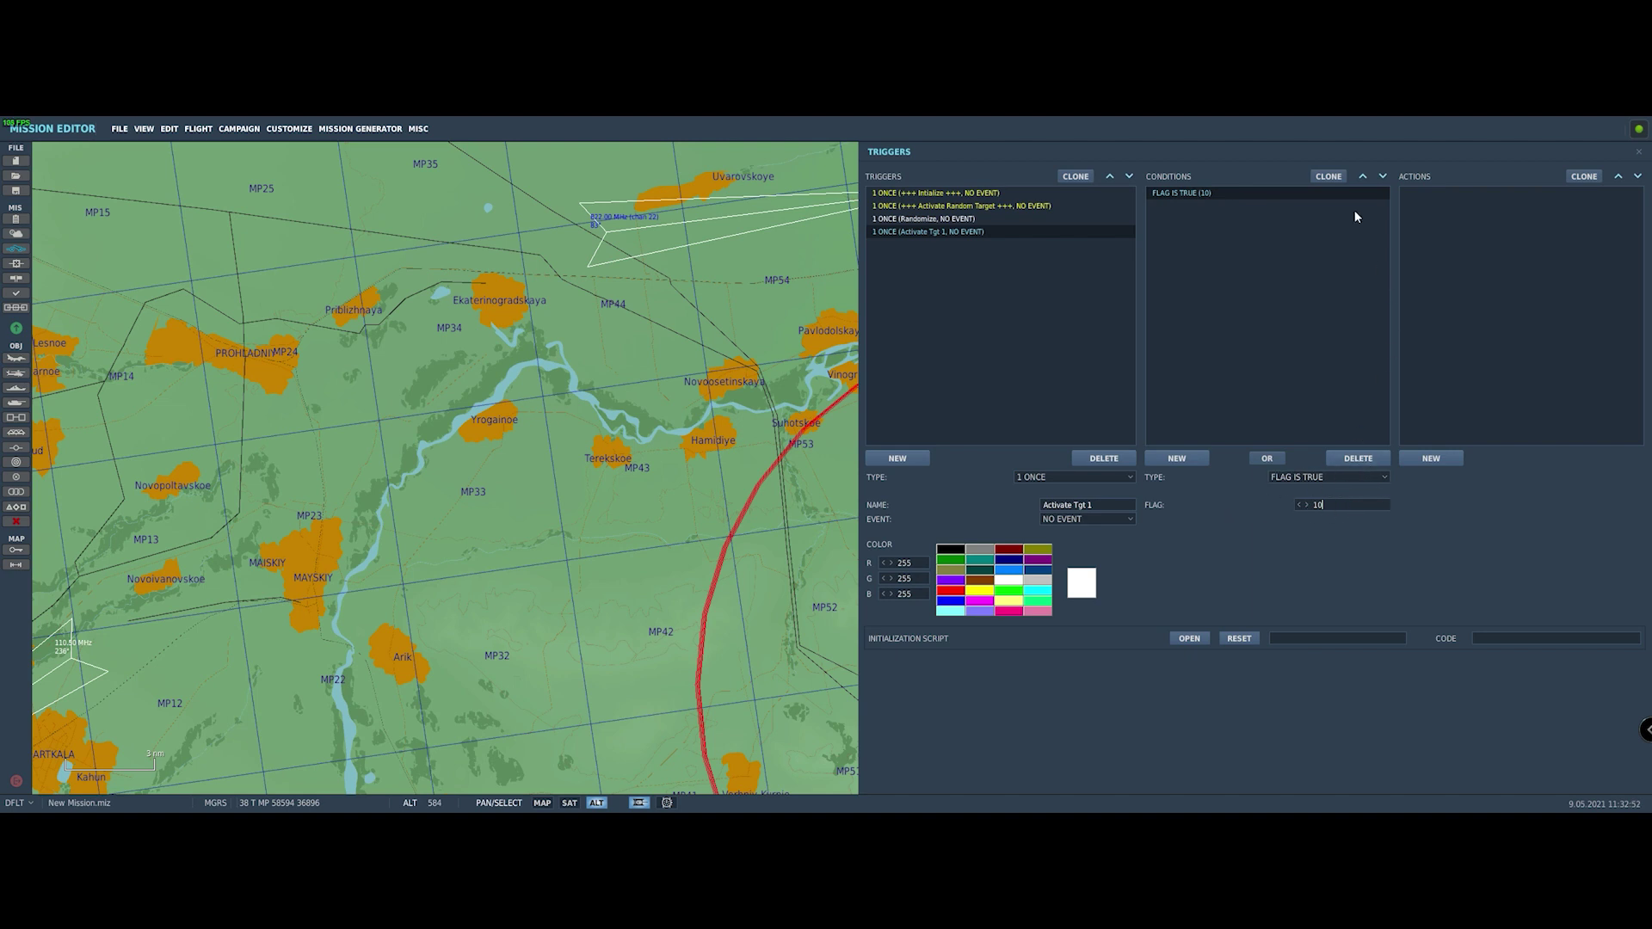
Step: Clone the flag 10 condition in Activate Tgt 1 and change the copy to FLAG EQUALS with flag 100 and value 1
{"action": "left_click", "coordinate": [1329, 177]}
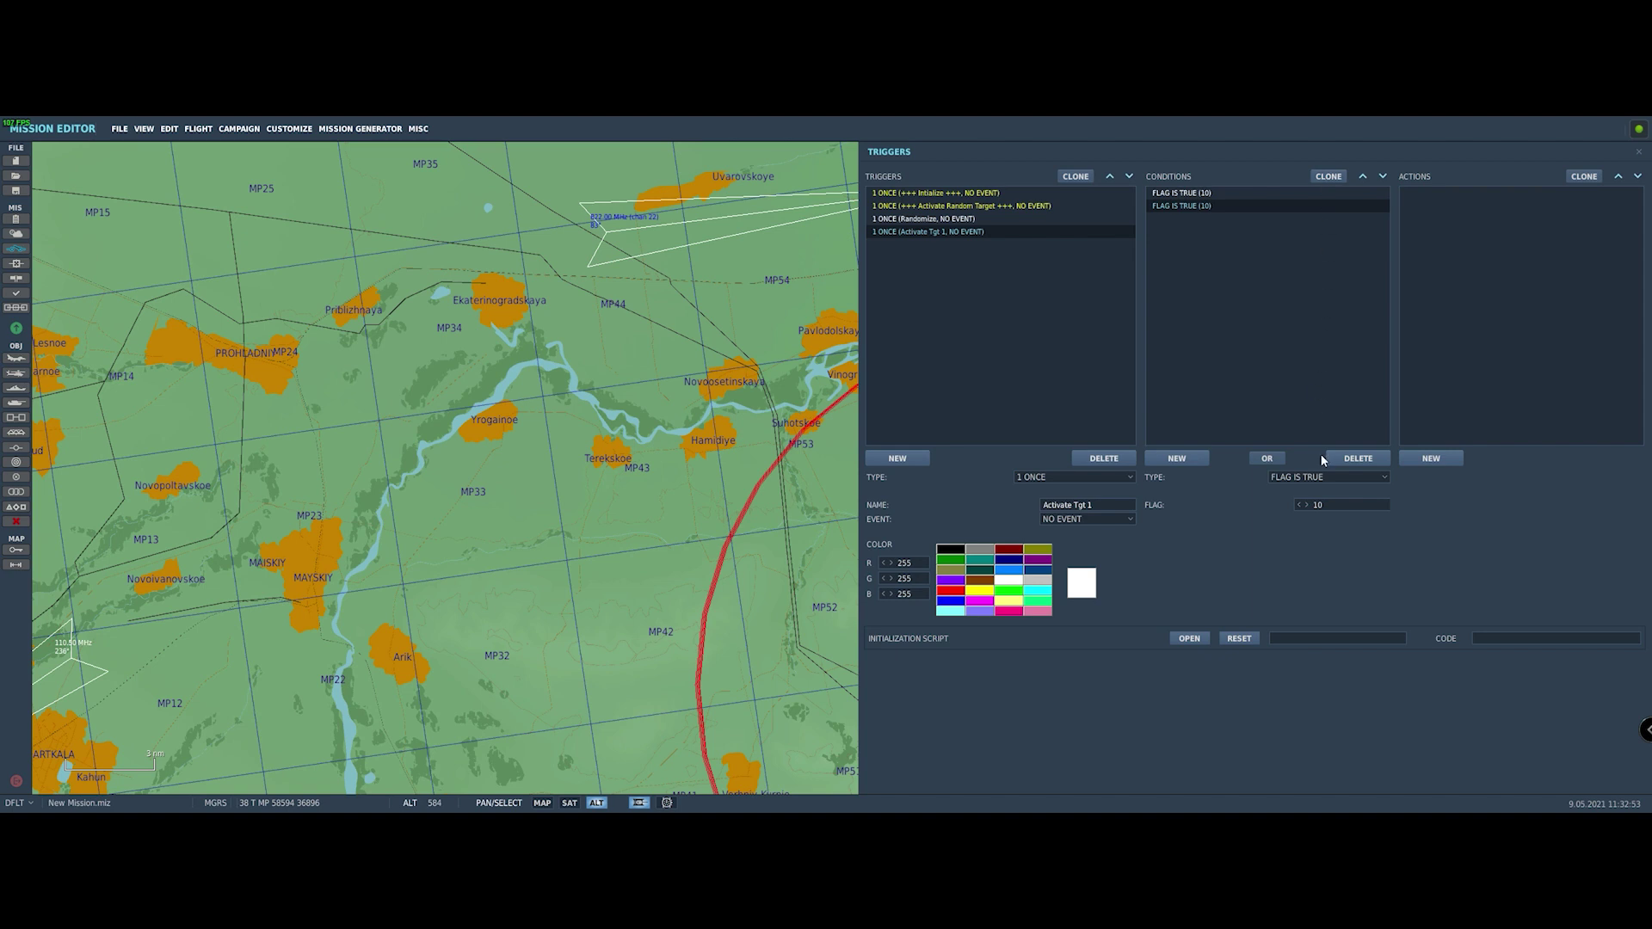
{"action": "left_click", "coordinate": [1334, 478]}
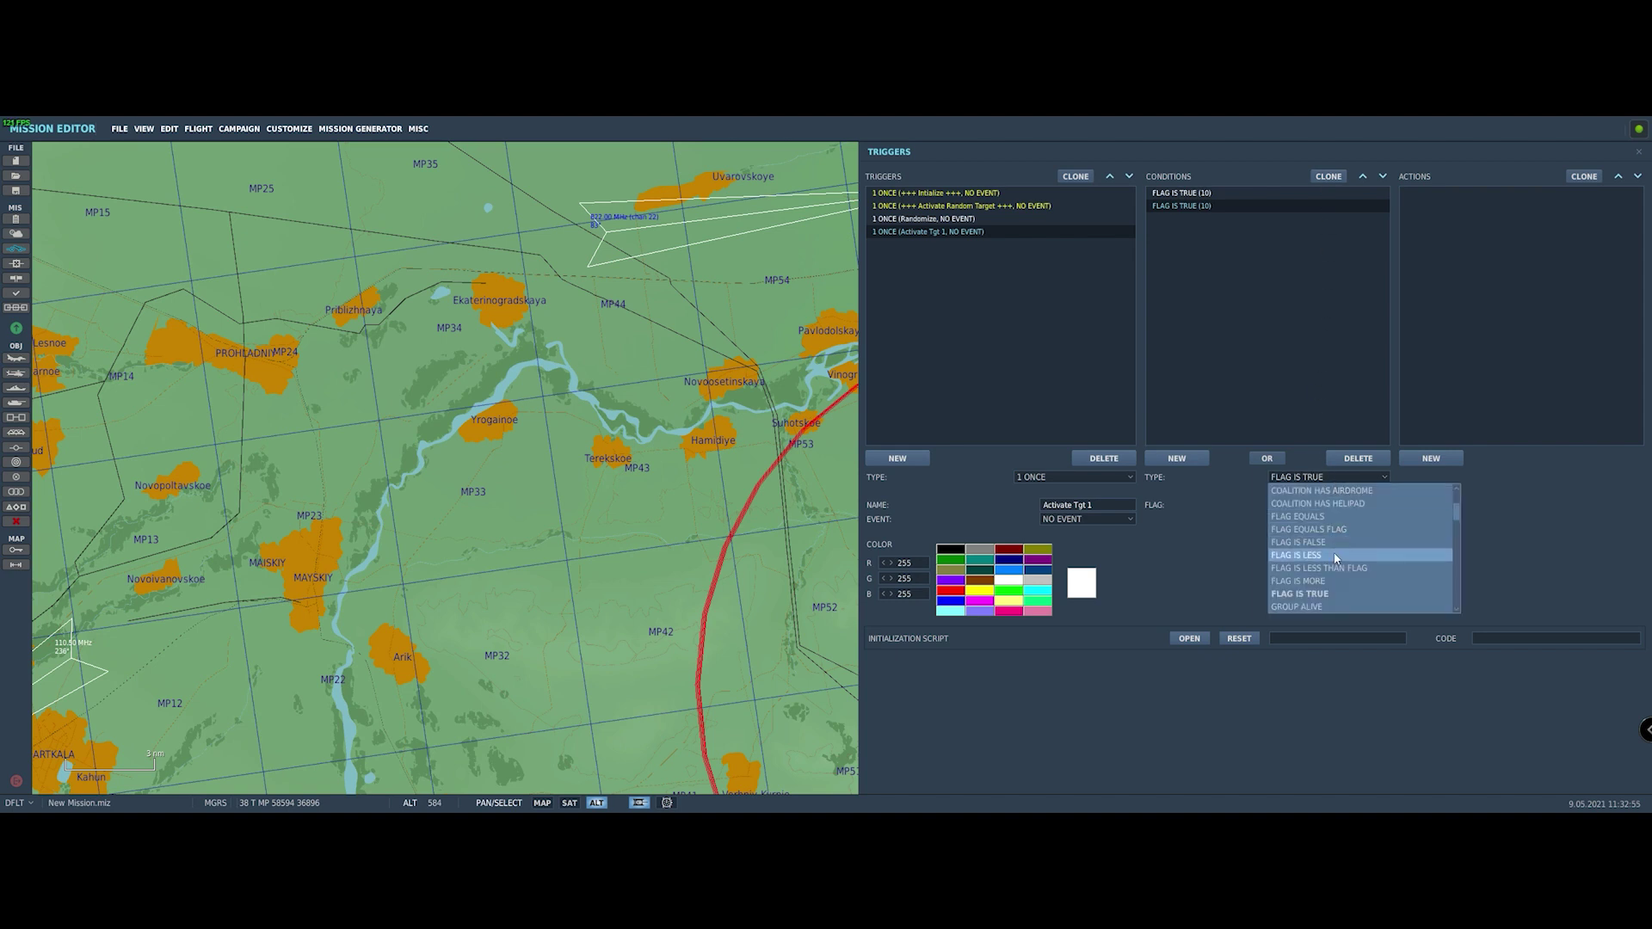
{"action": "scroll", "coordinate": [1348, 589], "scroll_direction": "down", "scroll_amount": 1}
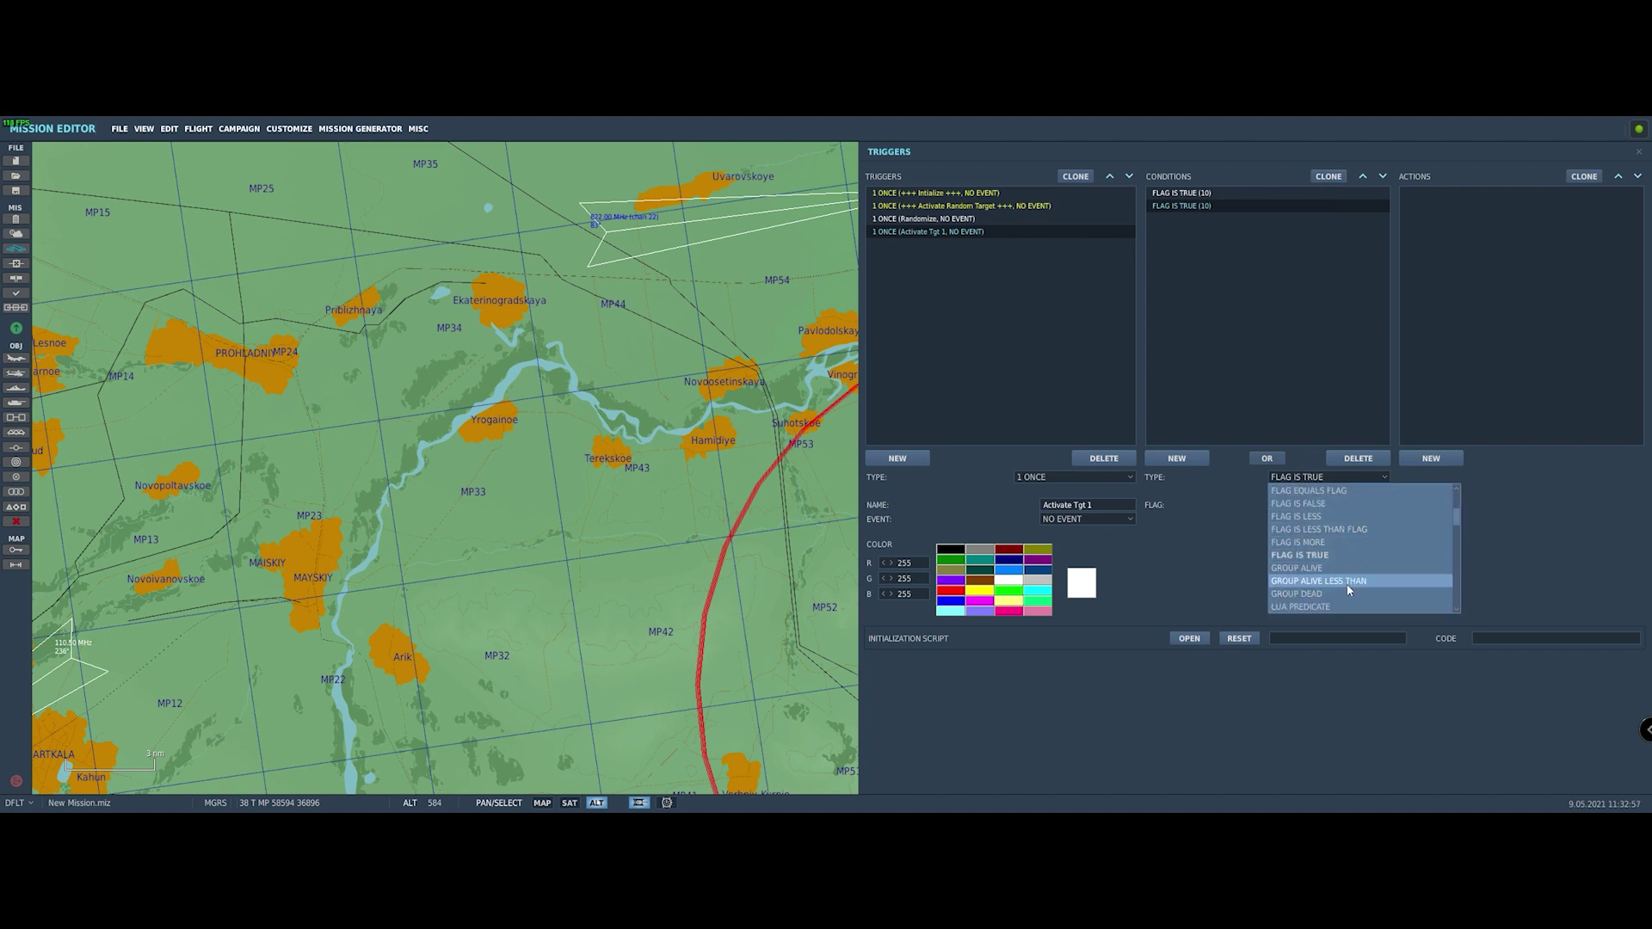
{"action": "scroll", "coordinate": [1349, 589], "scroll_direction": "up", "scroll_amount": 1}
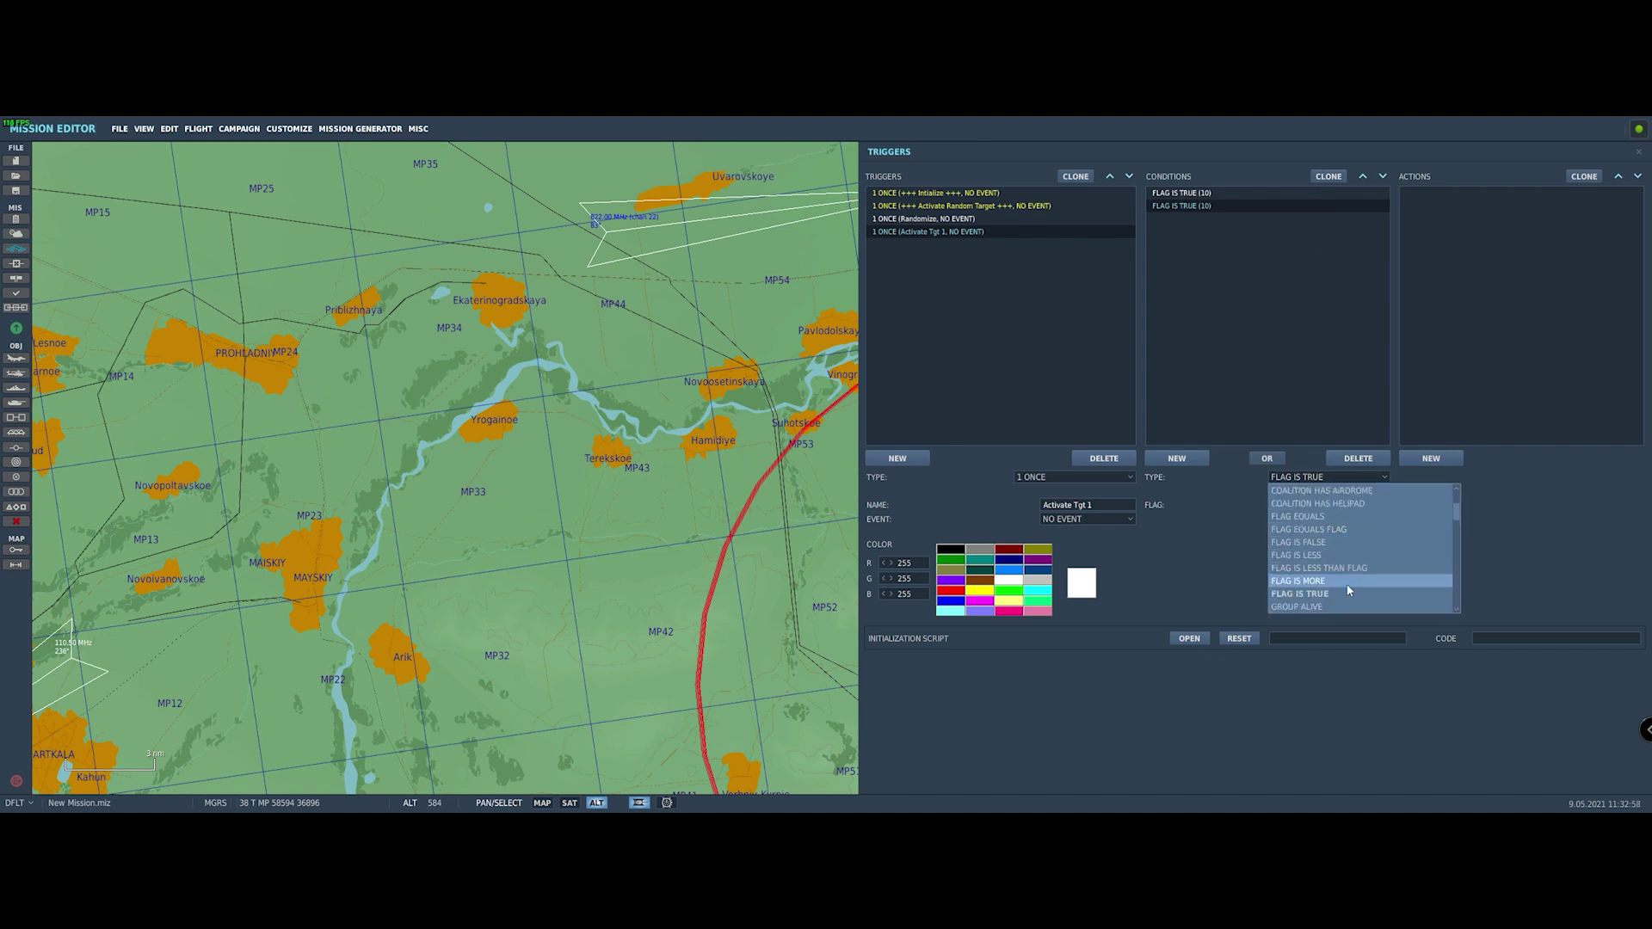
{"action": "left_click", "coordinate": [1326, 517]}
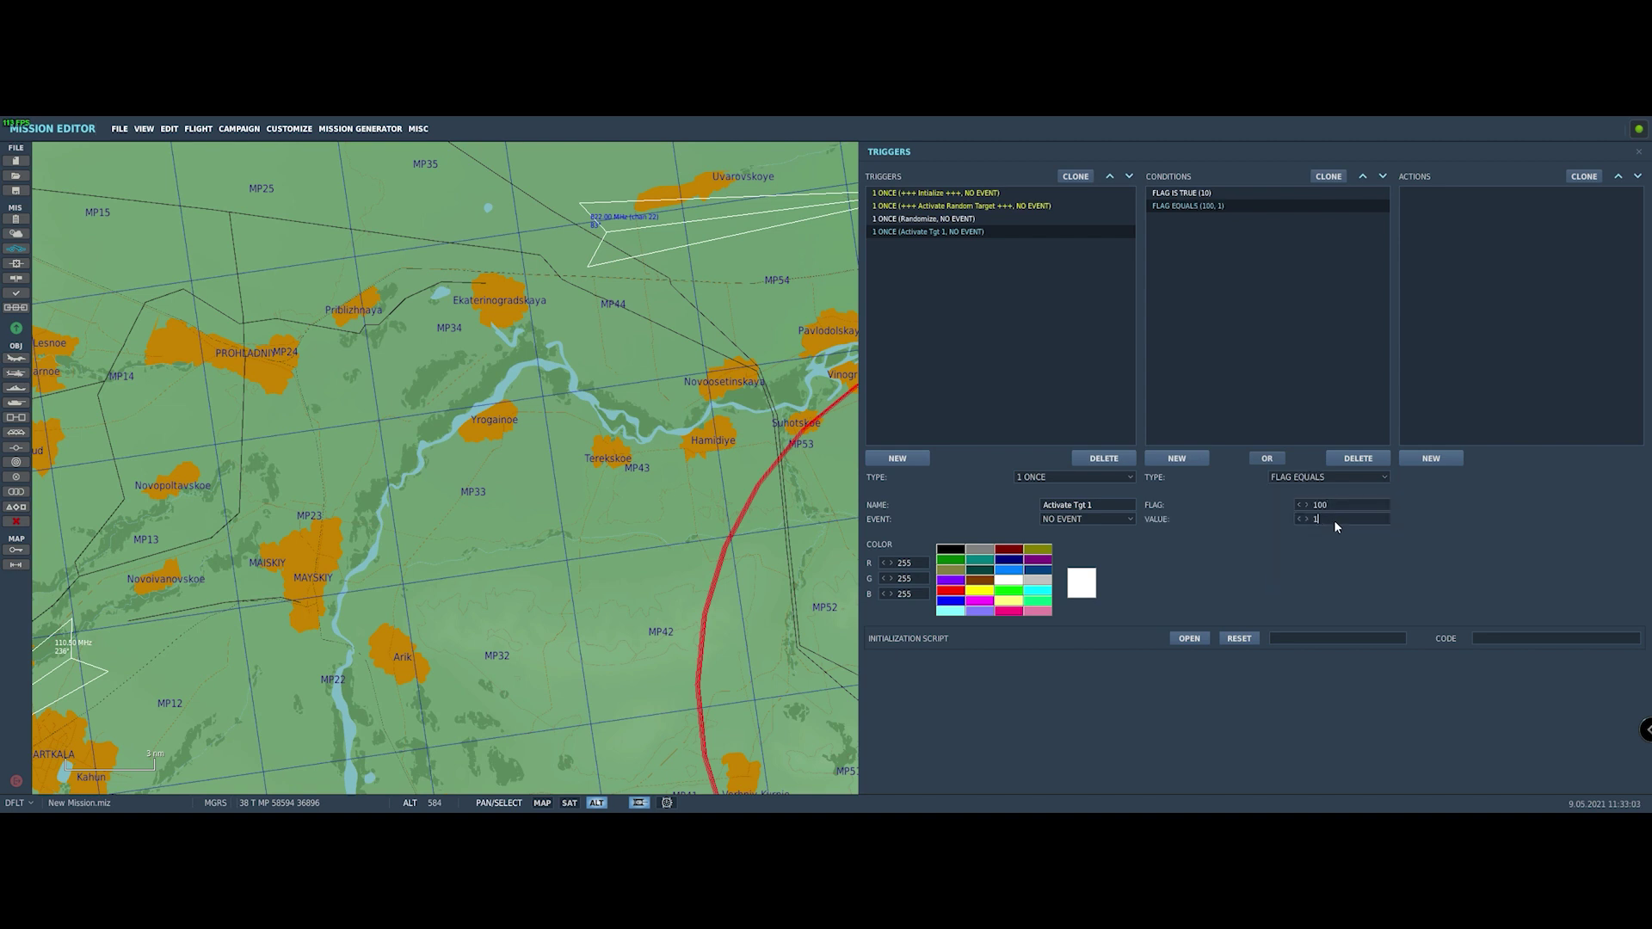
Step: Add a GROUP ACTIVATE action for group Ground-1 to the Activate Tgt 1 trigger
{"action": "left_click", "coordinate": [1454, 458]}
{"action": "left_click", "coordinate": [1515, 477]}
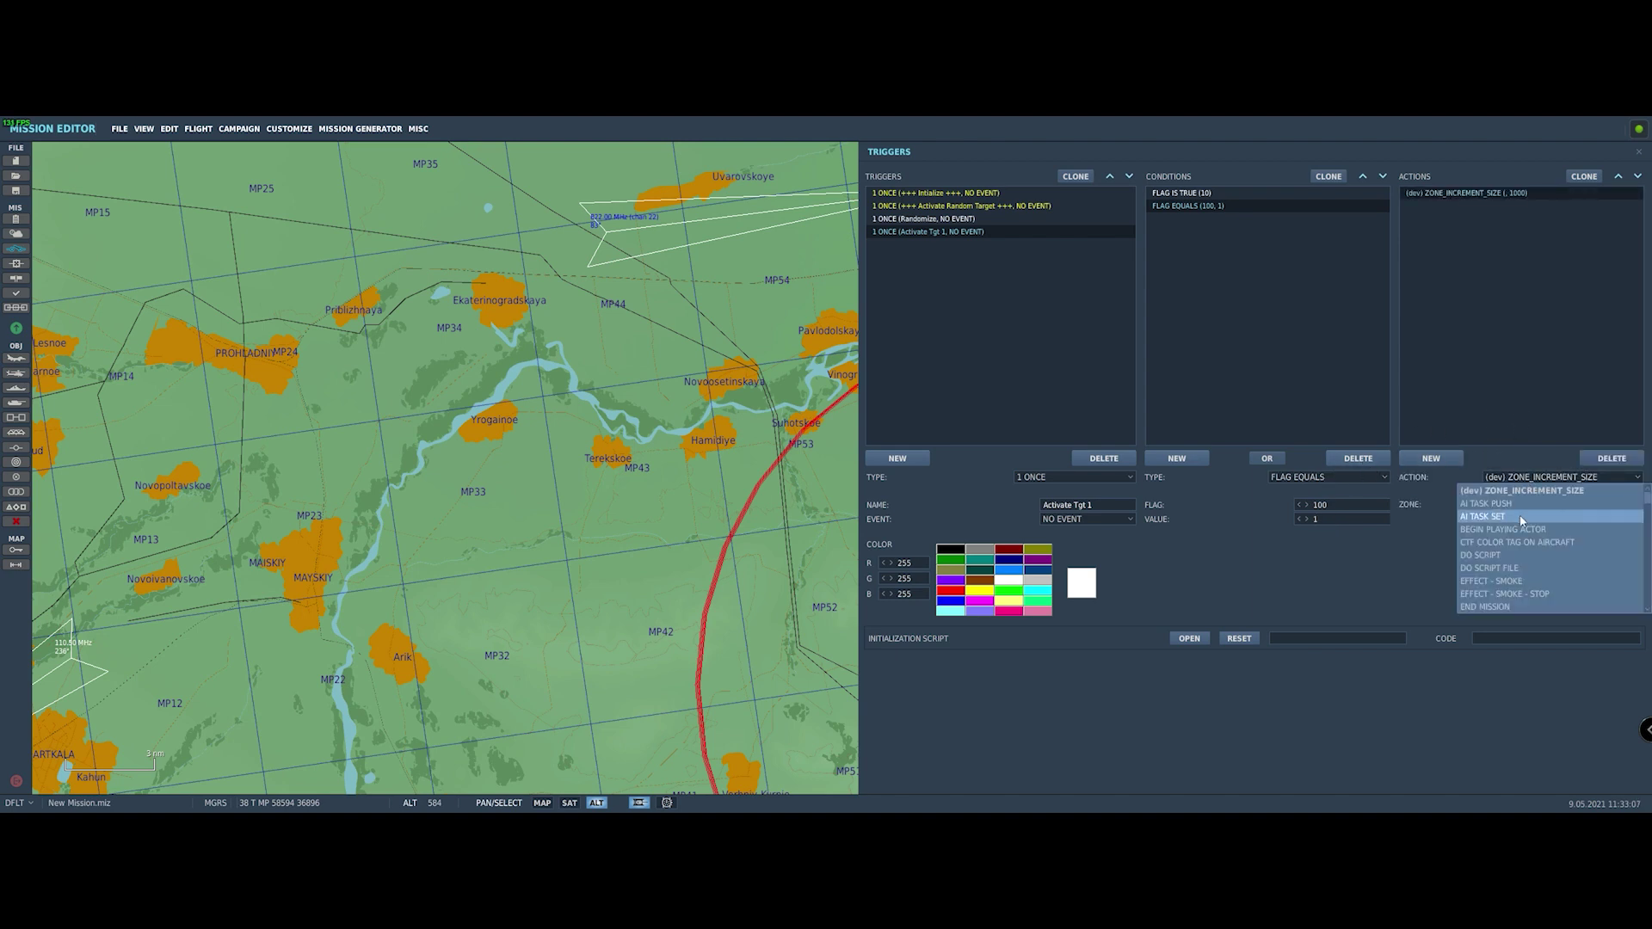
{"action": "scroll", "coordinate": [1518, 533], "scroll_direction": "down", "scroll_amount": 5}
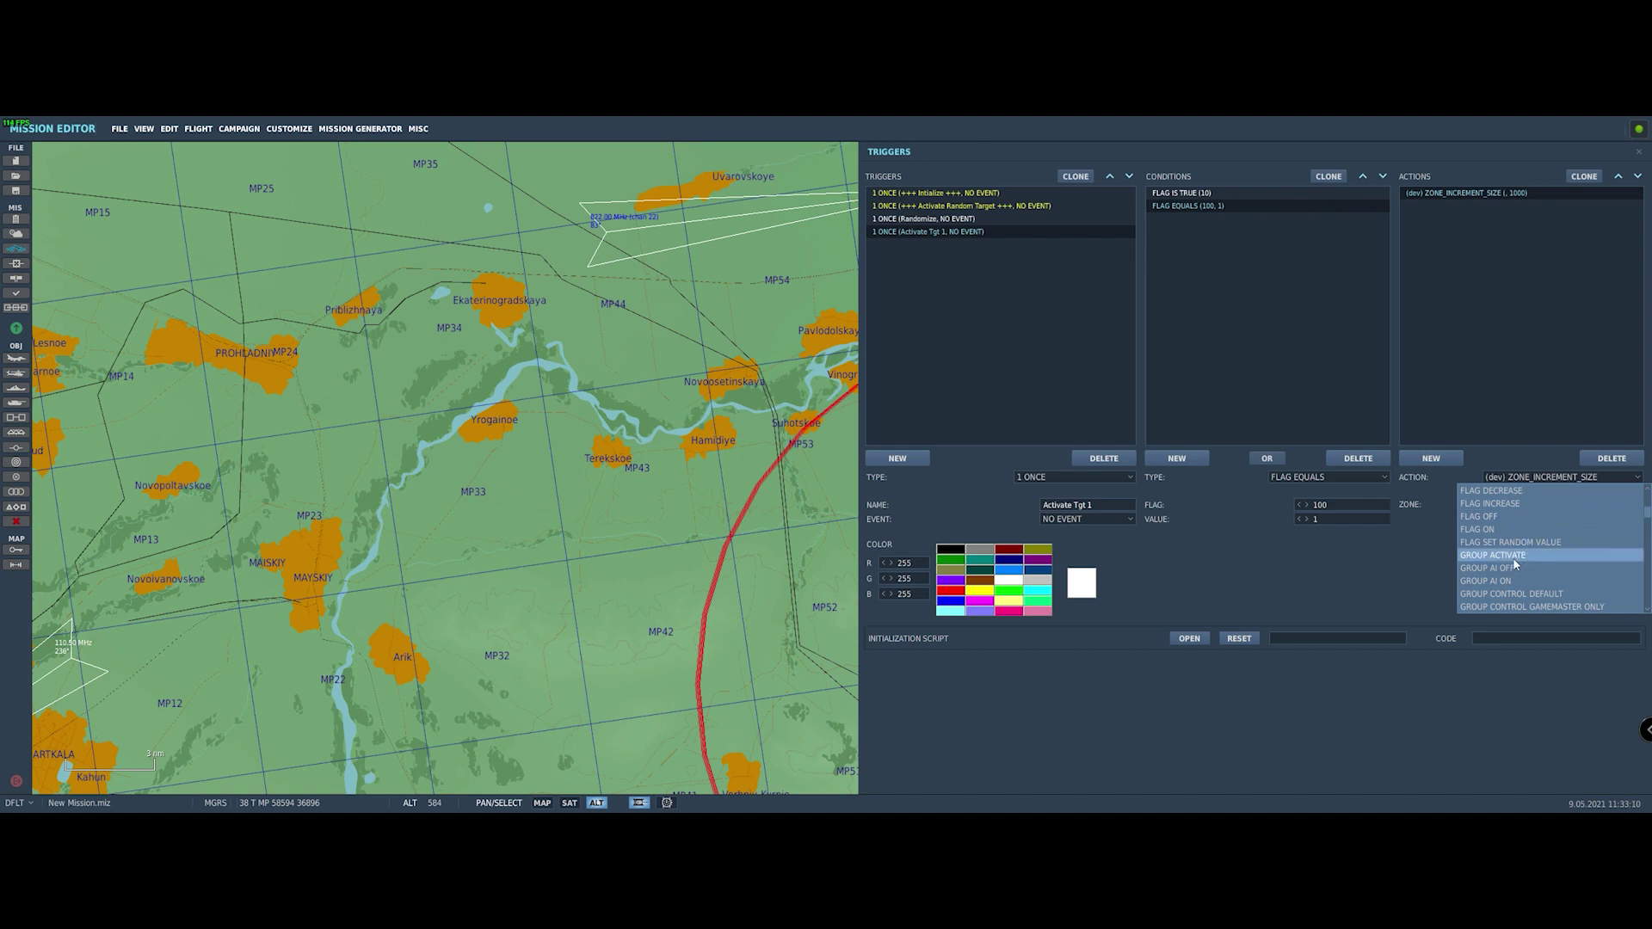
{"action": "left_click", "coordinate": [1498, 555]}
{"action": "left_click", "coordinate": [1540, 506]}
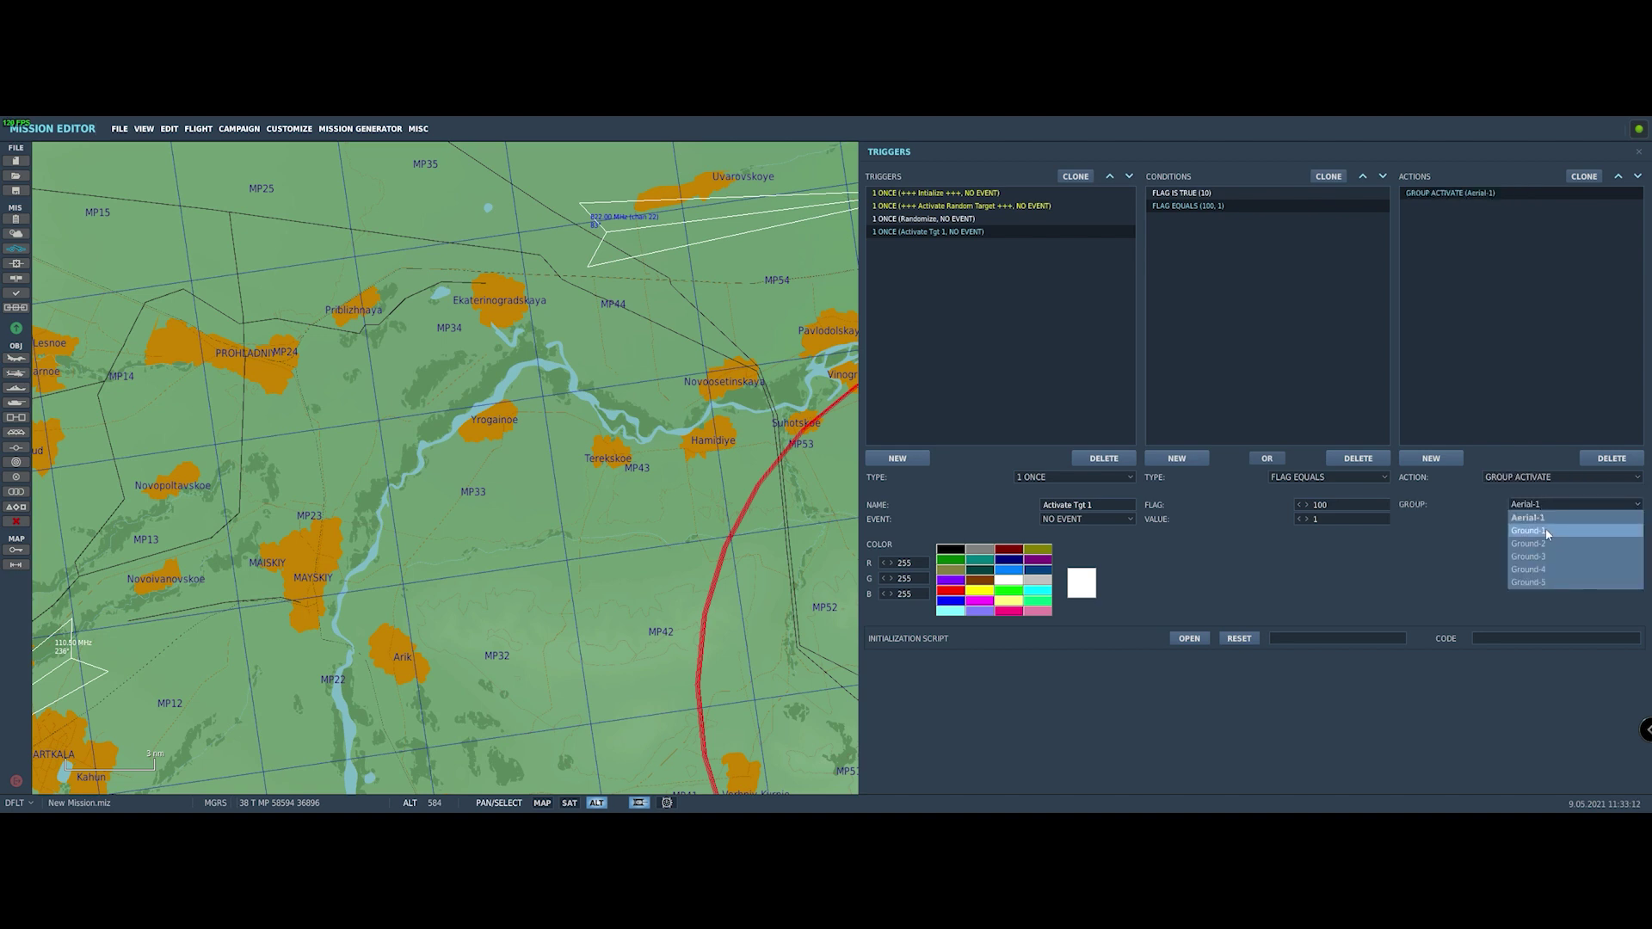
{"action": "left_click", "coordinate": [1542, 528]}
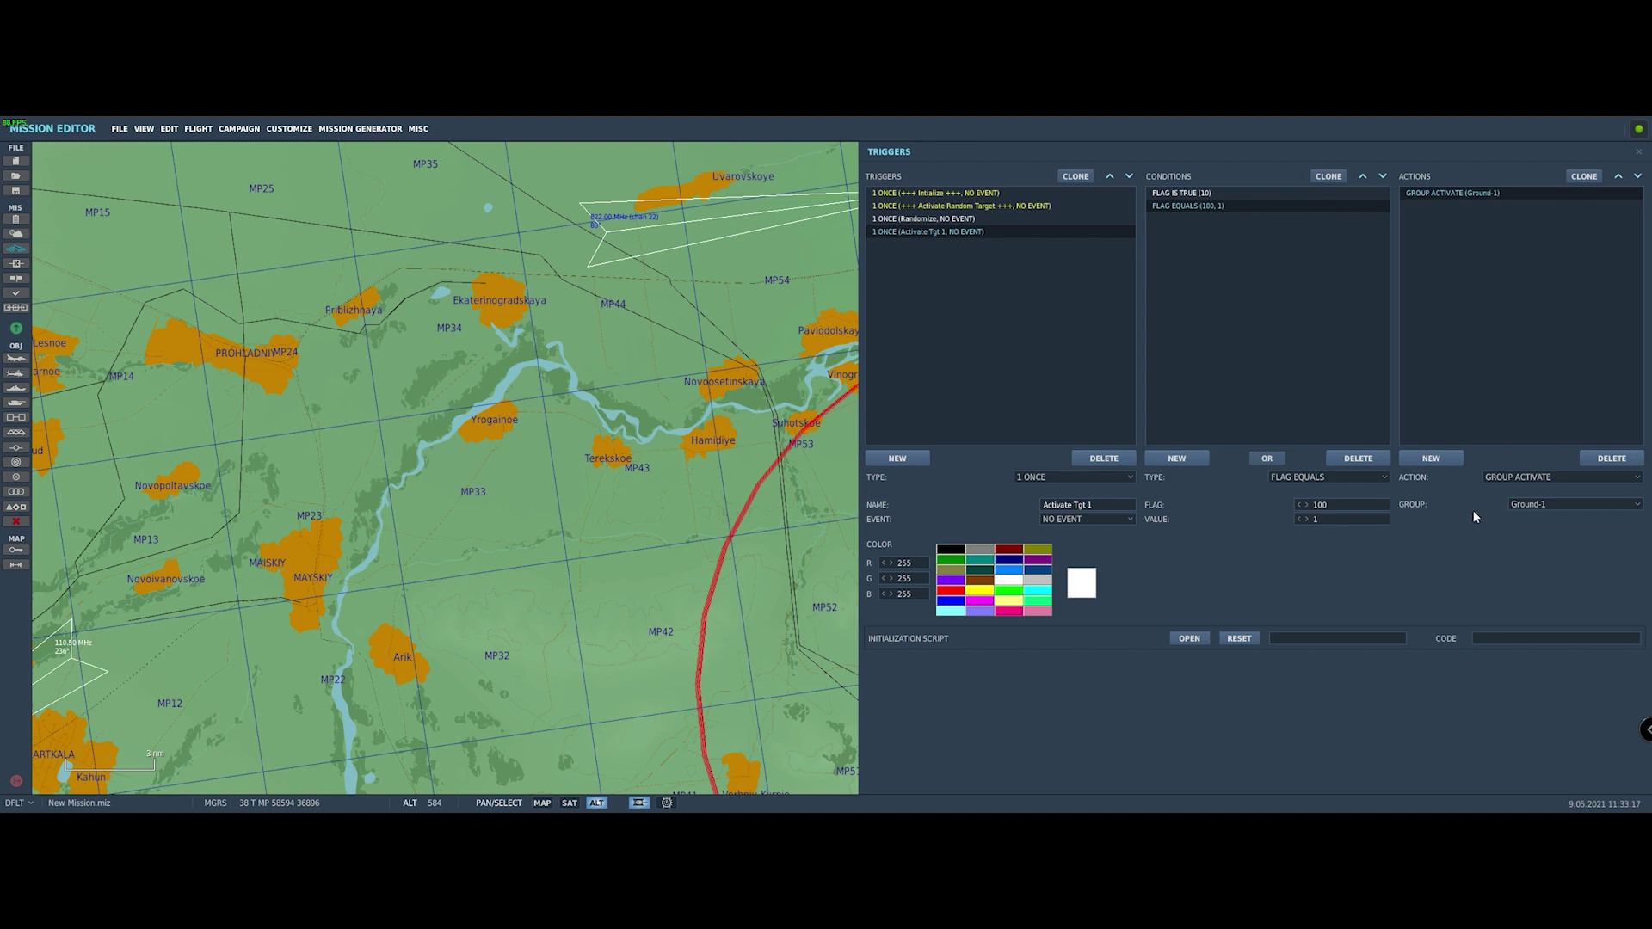
Step: Add a FLAG ON action for flag 11 as the second action of Activate Tgt 1
{"action": "left_click", "coordinate": [1431, 458]}
{"action": "left_click", "coordinate": [1519, 478]}
{"action": "scroll", "coordinate": [1531, 558], "scroll_direction": "down", "scroll_amount": 2}
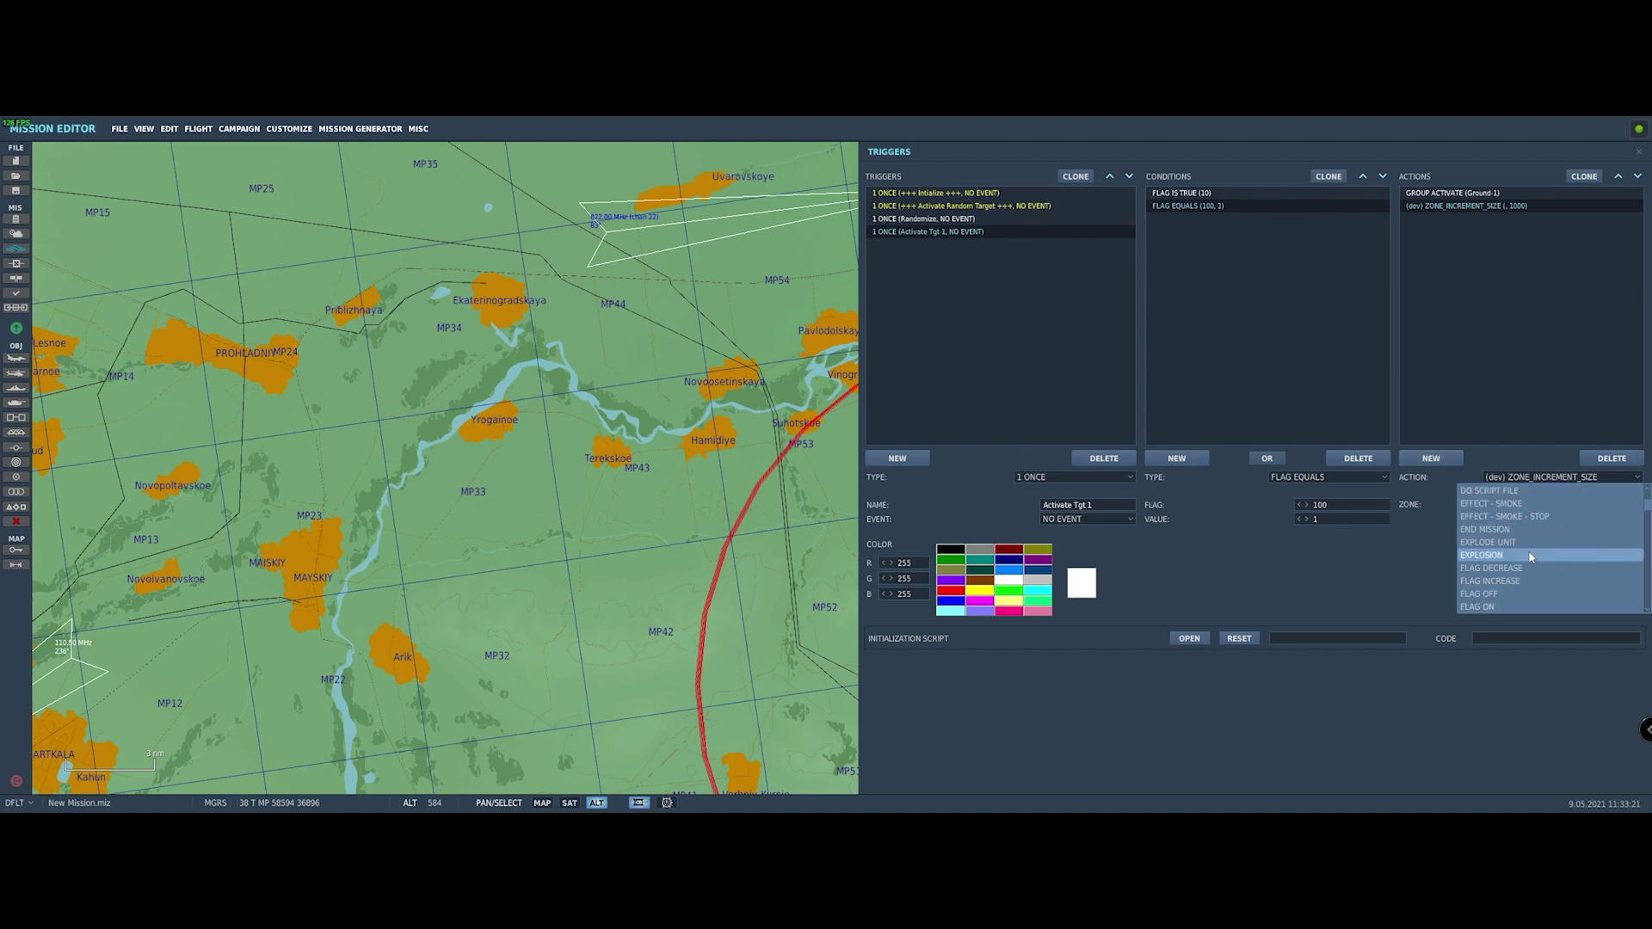
{"action": "left_click", "coordinate": [1530, 607]}
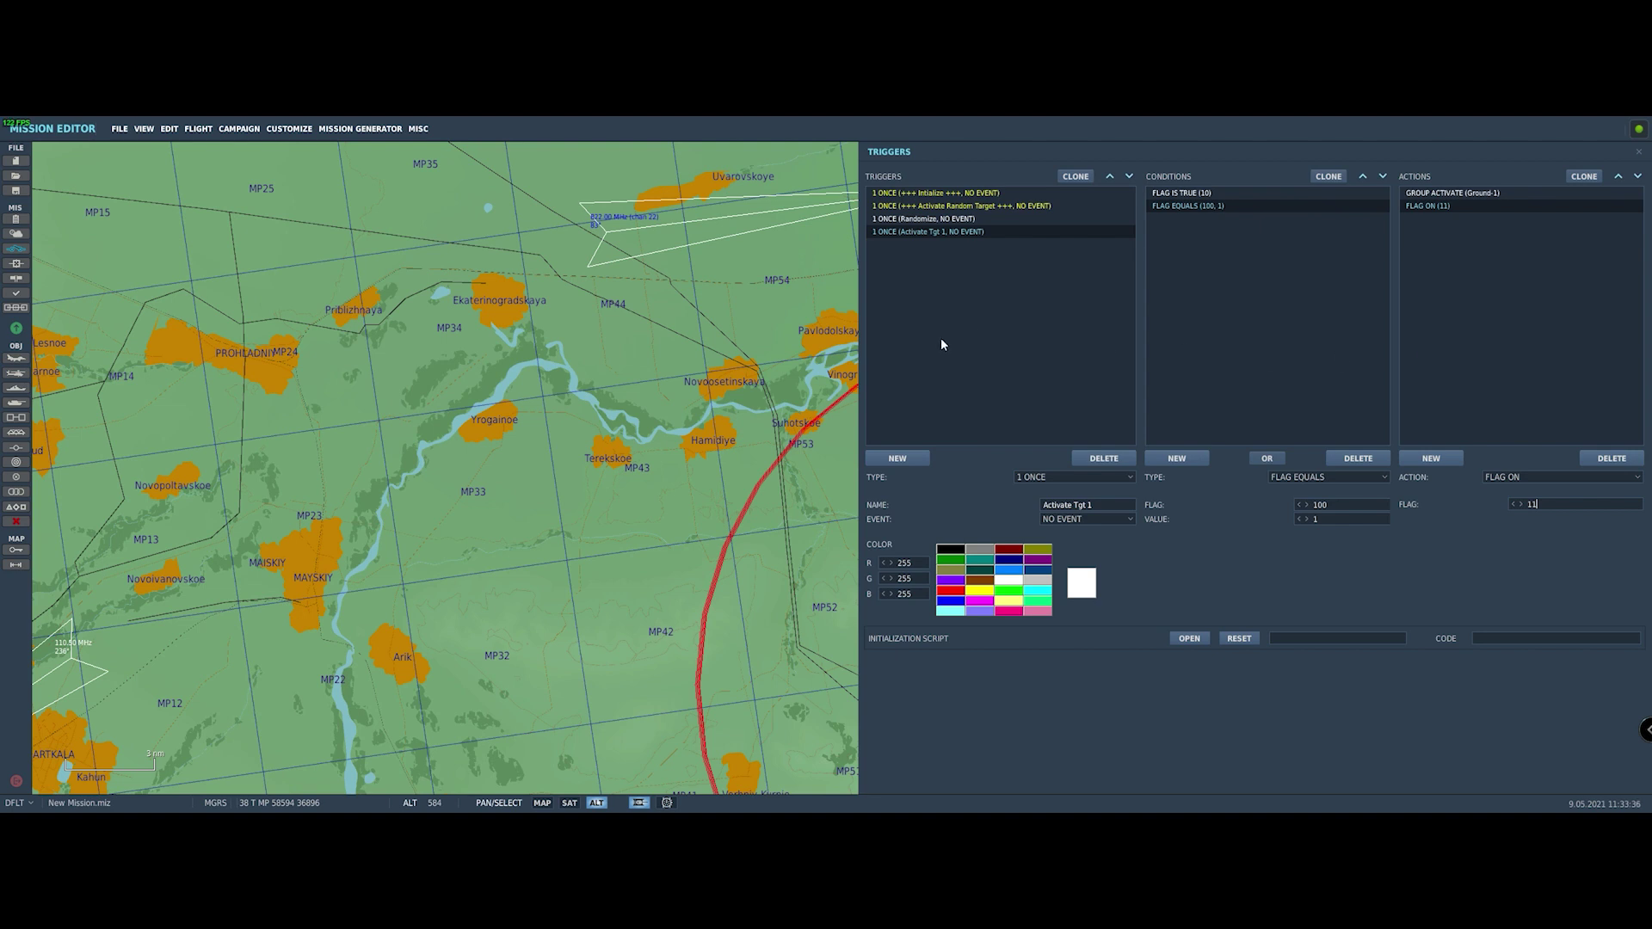
Step: Clone the Activate Tgt 1 trigger and name the copy Activate Tgt 2
{"action": "left_click", "coordinate": [923, 230]}
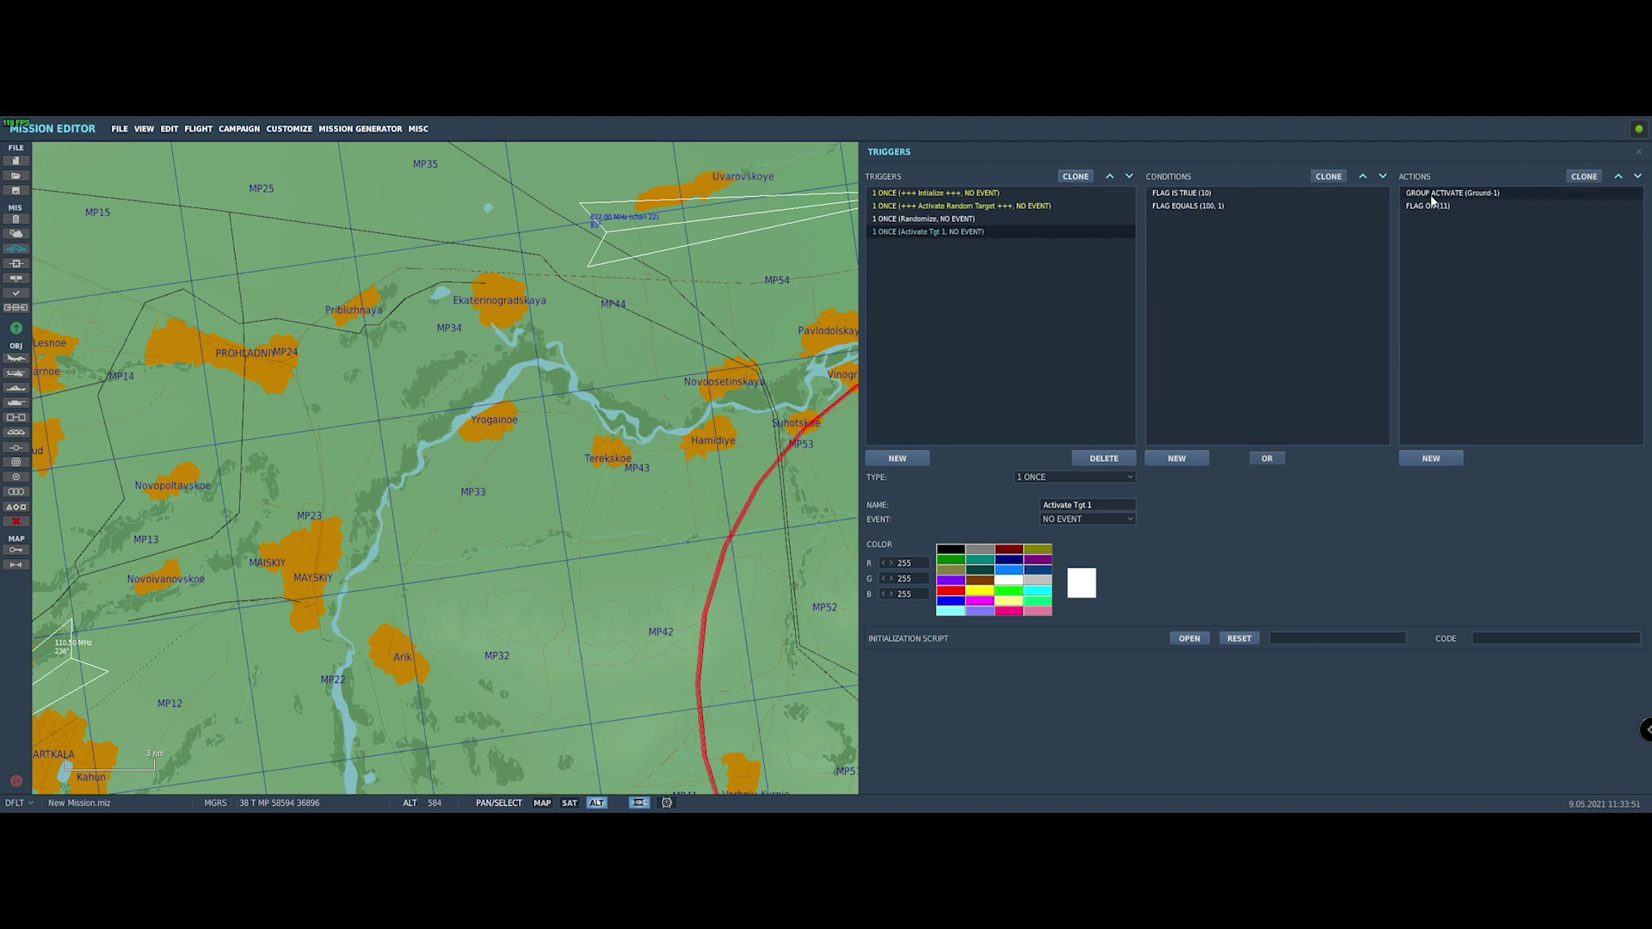
{"action": "left_click", "coordinate": [1075, 176]}
{"action": "left_click", "coordinate": [1110, 504]}
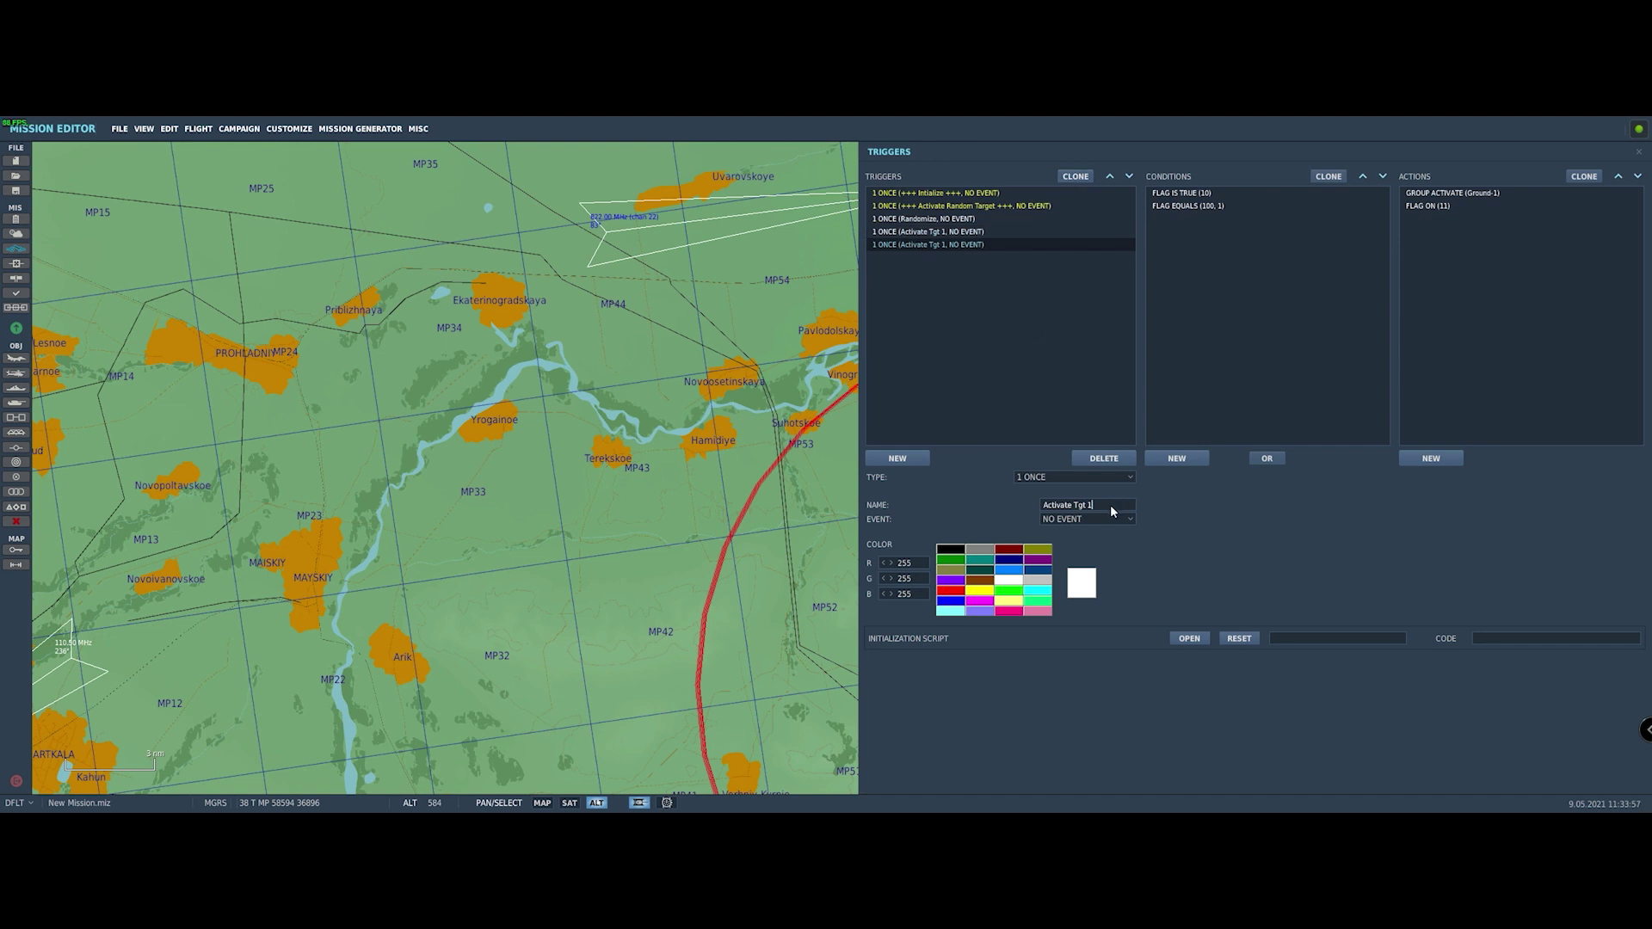
{"action": "key", "text": "BackSpace"}
{"action": "type", "text": "2"}
Step: In Activate Tgt 2, set the FLAG EQUALS condition's value to 2 and the GROUP ACTIVATE action's group to Ground-2
{"action": "left_click", "coordinate": [1188, 205]}
{"action": "left_click", "coordinate": [1306, 519]}
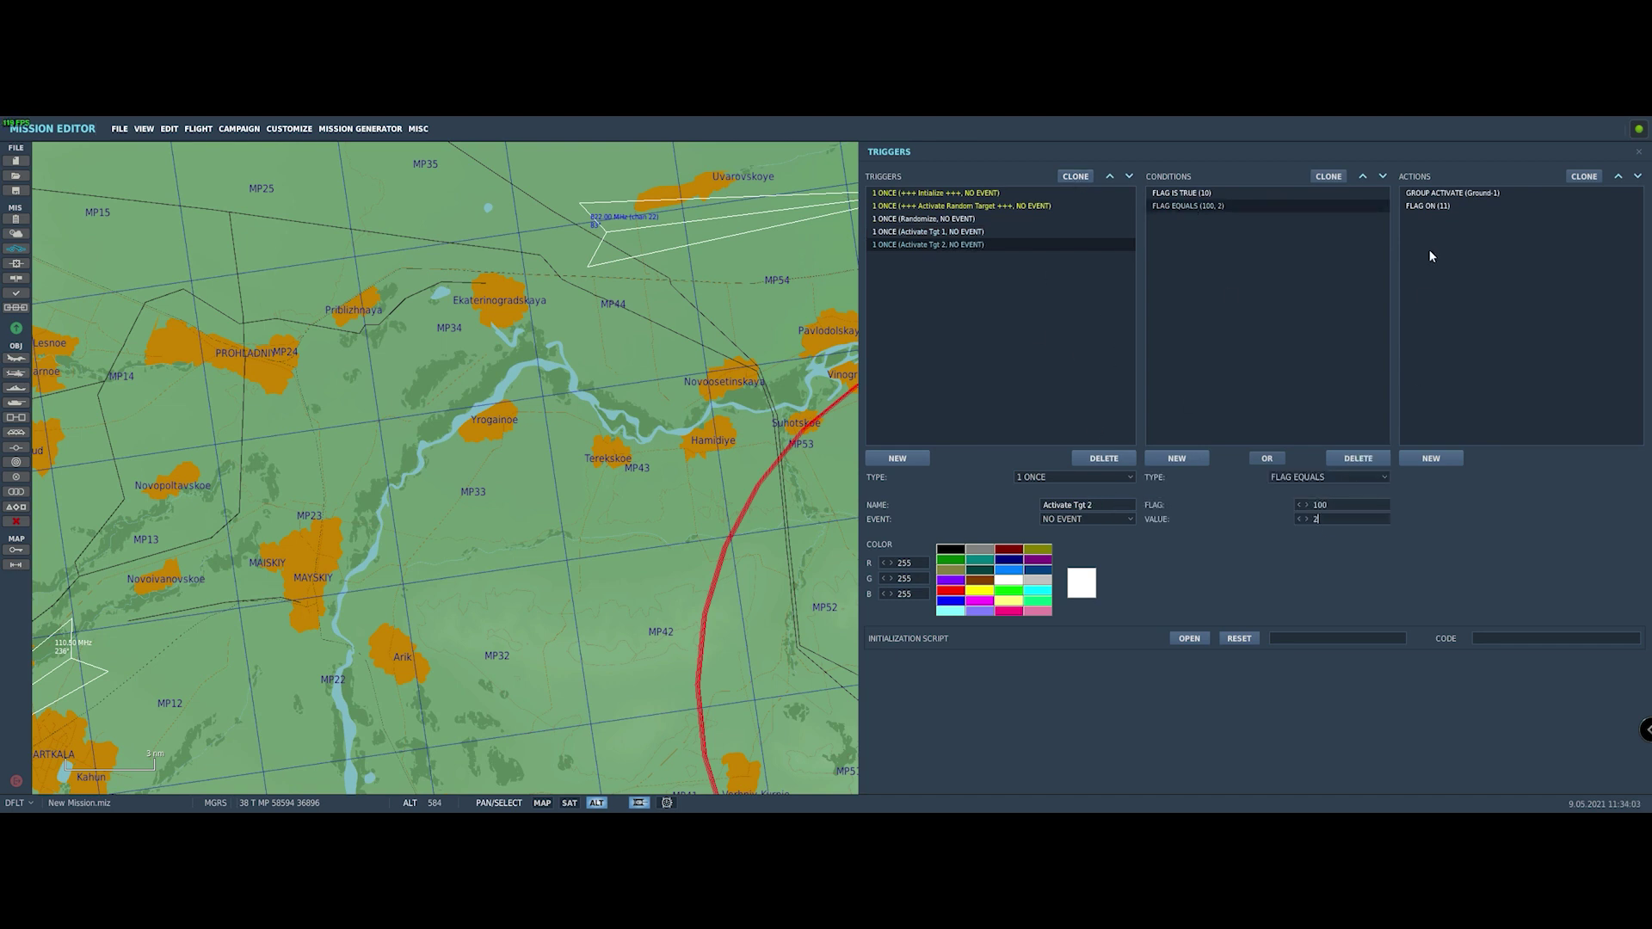
{"action": "left_click", "coordinate": [1454, 193]}
{"action": "left_click", "coordinate": [1575, 505]}
{"action": "left_click", "coordinate": [1558, 543]}
Step: Clone the Activate Tgt 2 trigger and name the copy Activate Tgt 3
{"action": "left_click", "coordinate": [1076, 177]}
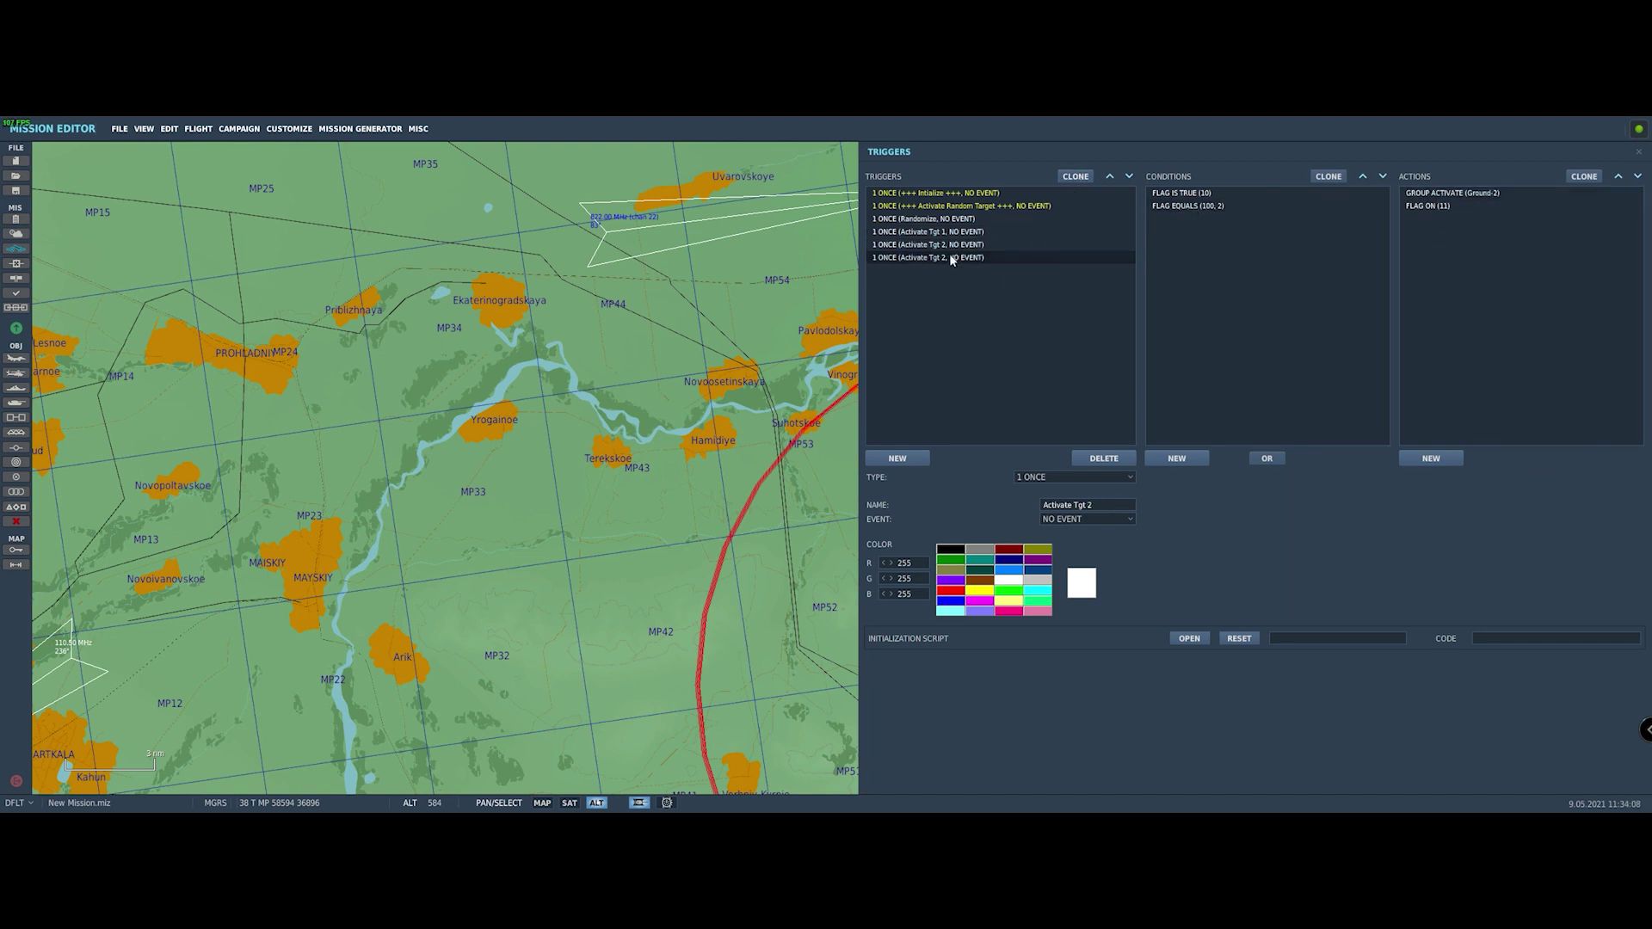
{"action": "left_click", "coordinate": [1097, 505]}
{"action": "key", "text": "BackSpace"}
{"action": "type", "text": "3"}
Step: In Activate Tgt 3, set the FLAG EQUALS condition's value to 3 and the GROUP ACTIVATE action's group to Ground-3
{"action": "left_click", "coordinate": [1192, 205]}
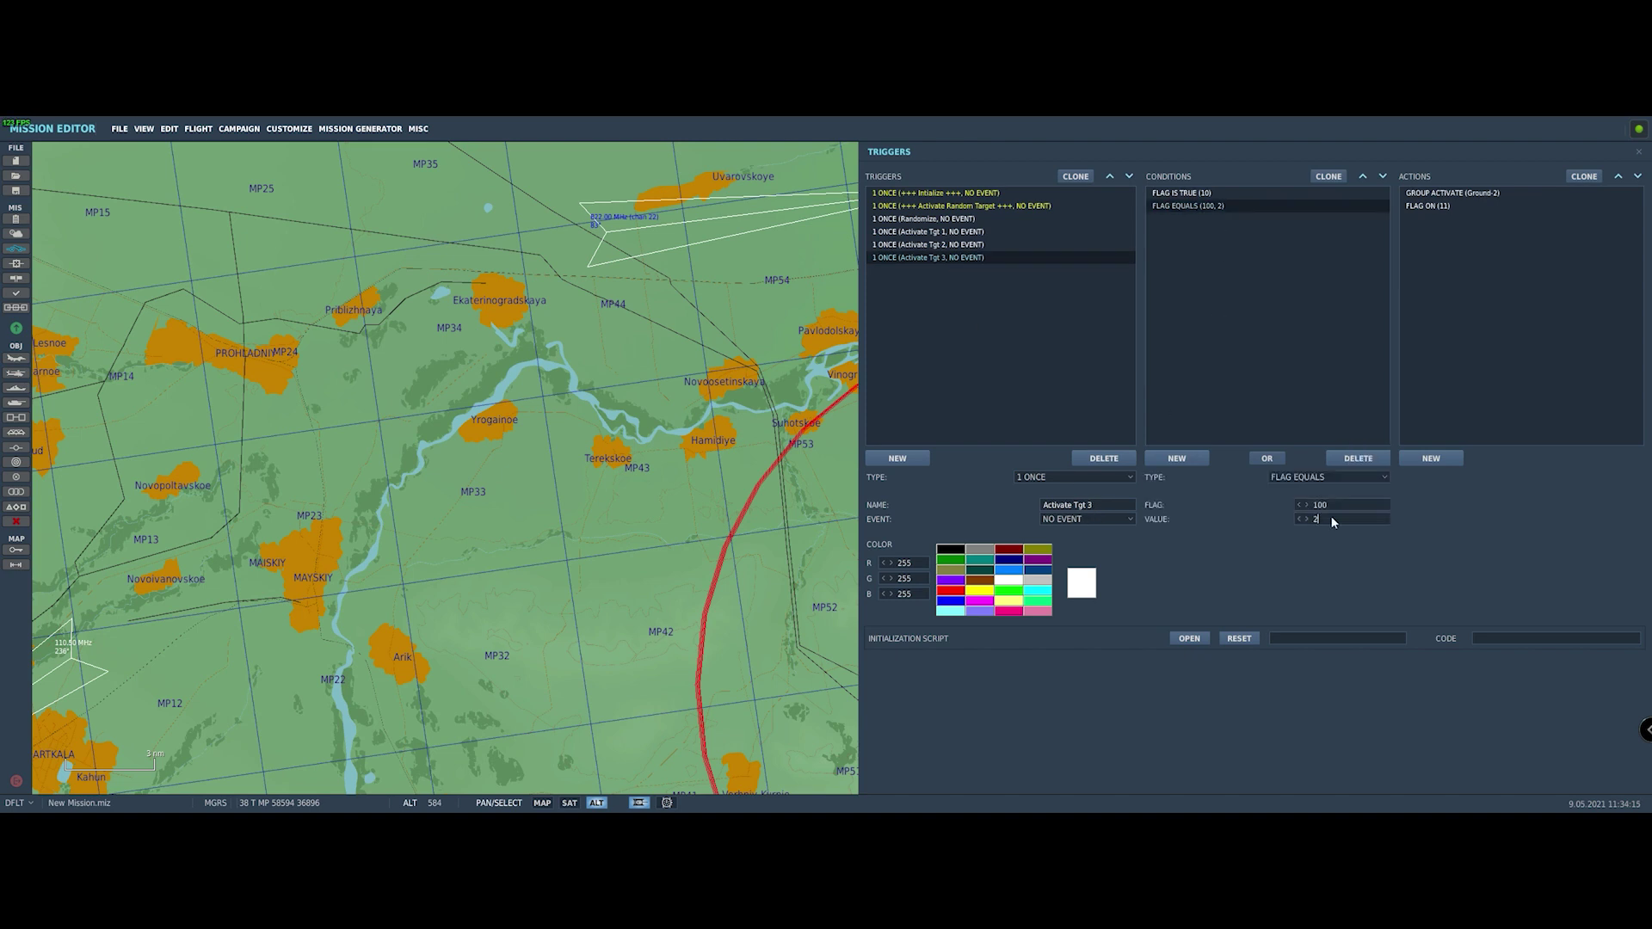
{"action": "left_click", "coordinate": [1307, 518]}
{"action": "left_click", "coordinate": [1454, 193]}
{"action": "left_click", "coordinate": [1556, 504]}
{"action": "left_click", "coordinate": [1528, 556]}
Step: Clone the Activate Tgt 3 trigger and name the copy Activate Tgt 4
{"action": "left_click", "coordinate": [1076, 177]}
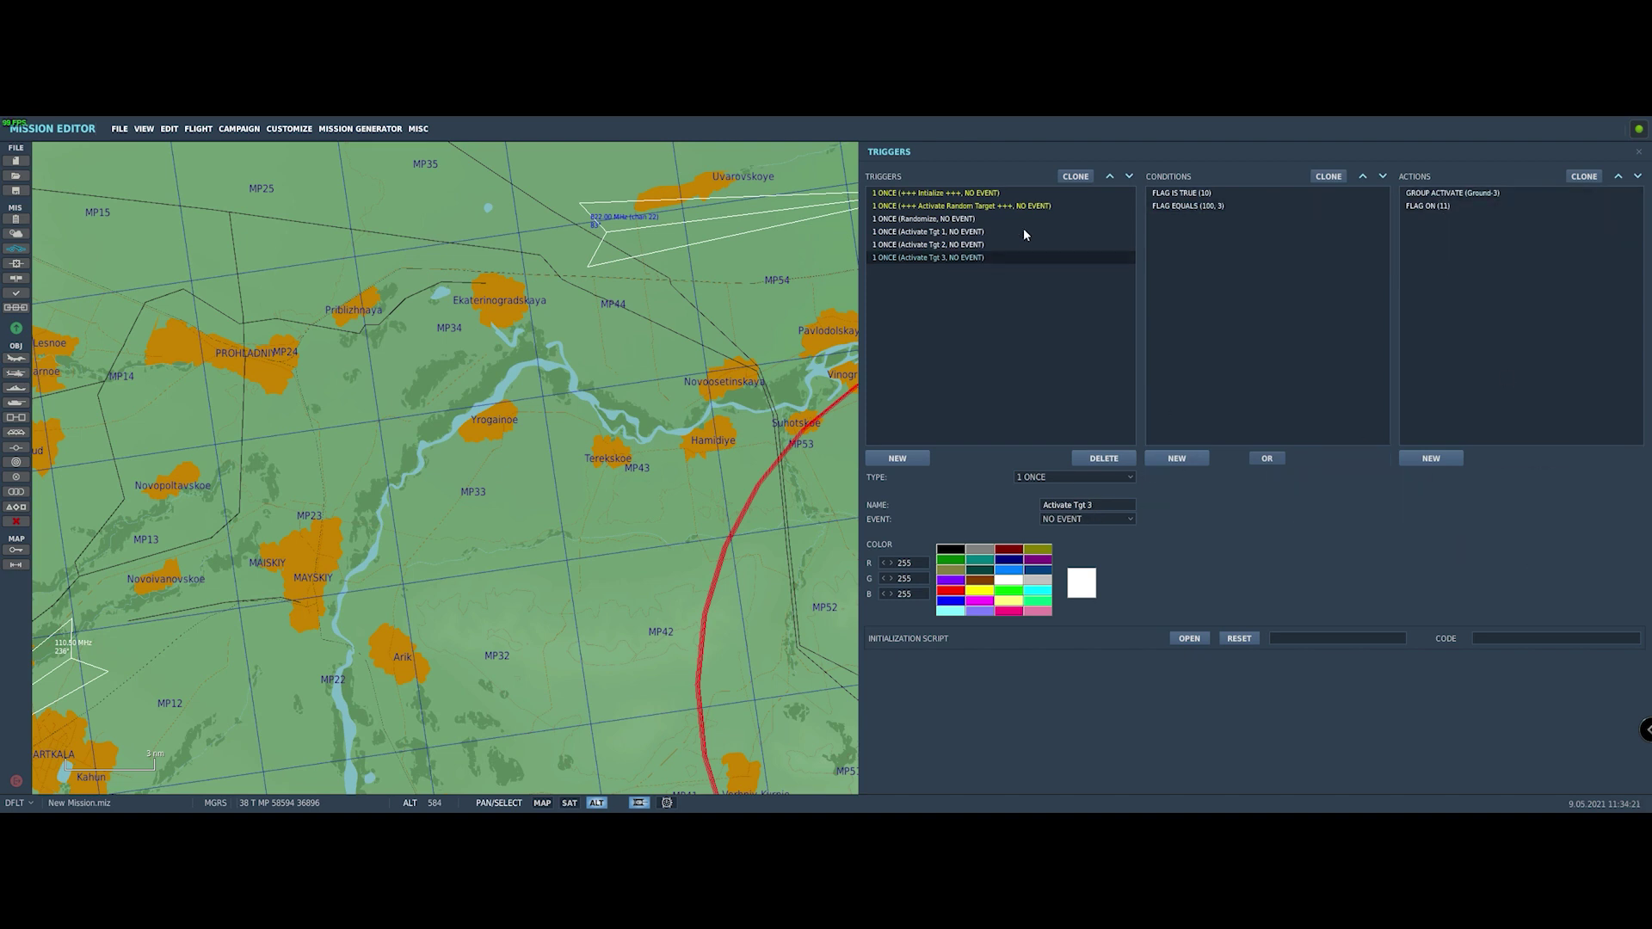
{"action": "left_click", "coordinate": [1102, 505]}
{"action": "key", "text": "BackSpace"}
{"action": "type", "text": "4"}
Step: In Activate Tgt 4, set the FLAG EQUALS condition's value to 4 and the GROUP ACTIVATE action's group to Ground-4
{"action": "left_click", "coordinate": [1191, 206]}
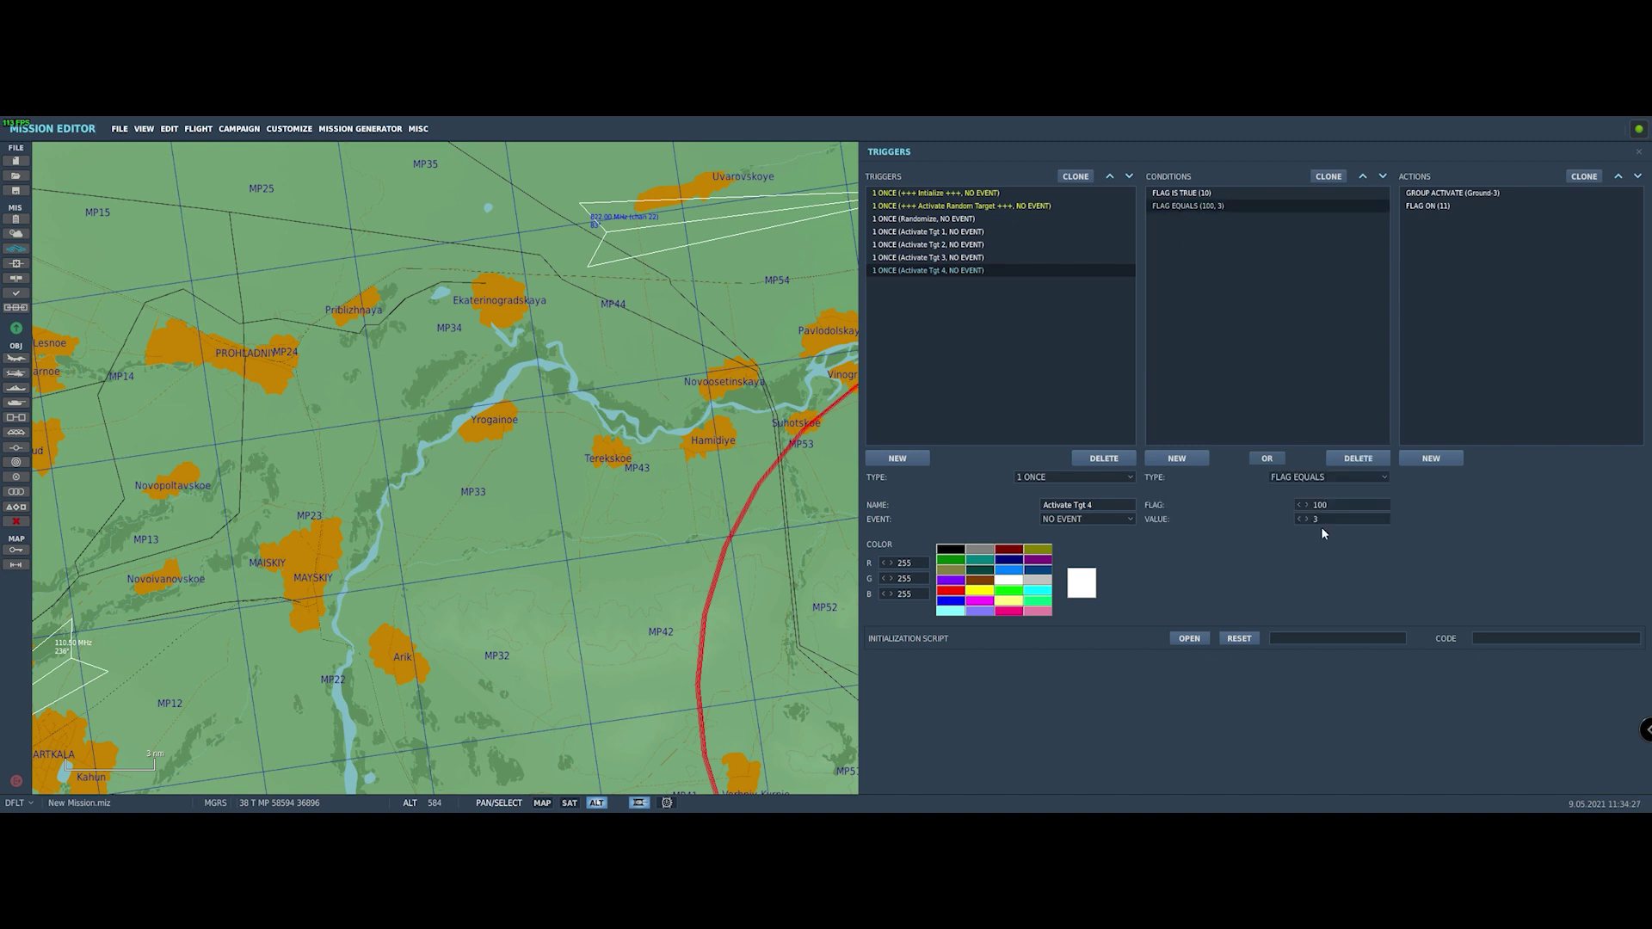
{"action": "left_click", "coordinate": [1306, 519]}
{"action": "left_click", "coordinate": [1430, 195]}
{"action": "left_click", "coordinate": [1556, 504]}
{"action": "left_click", "coordinate": [1545, 572]}
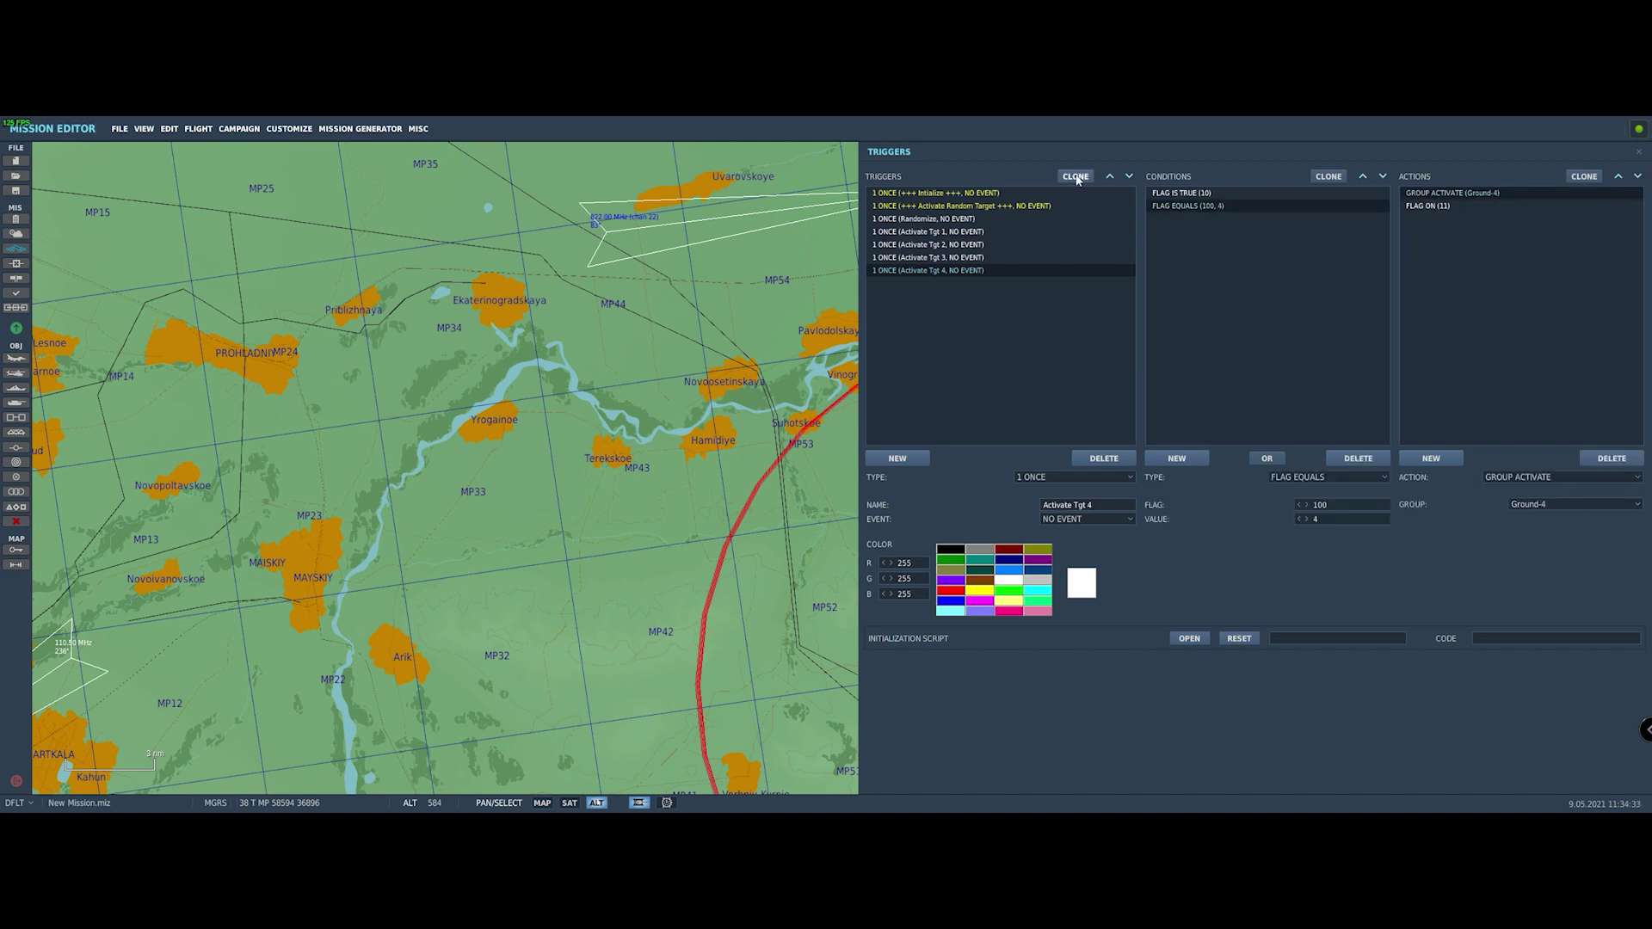
Step: Clone Activate Tgt 4 as Activate Tgt 5, with FLAG EQUALS value 5 and GROUP ACTIVATE for group Ground-5
{"action": "left_click", "coordinate": [1075, 176]}
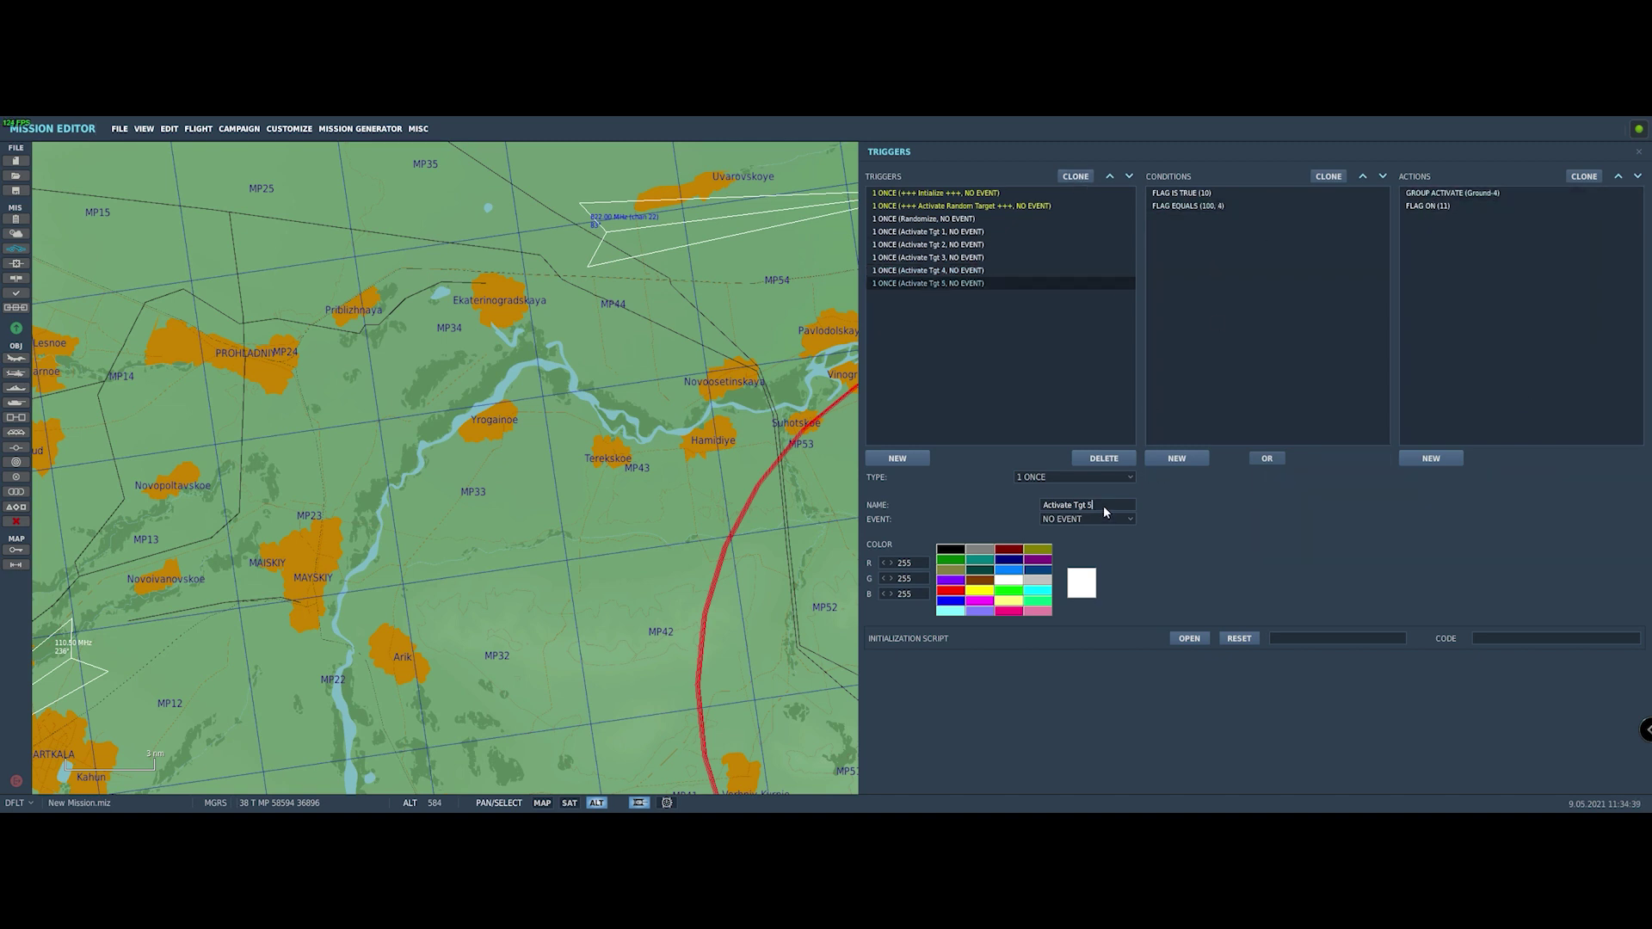
{"action": "left_click", "coordinate": [1196, 206]}
{"action": "left_click", "coordinate": [1306, 519]}
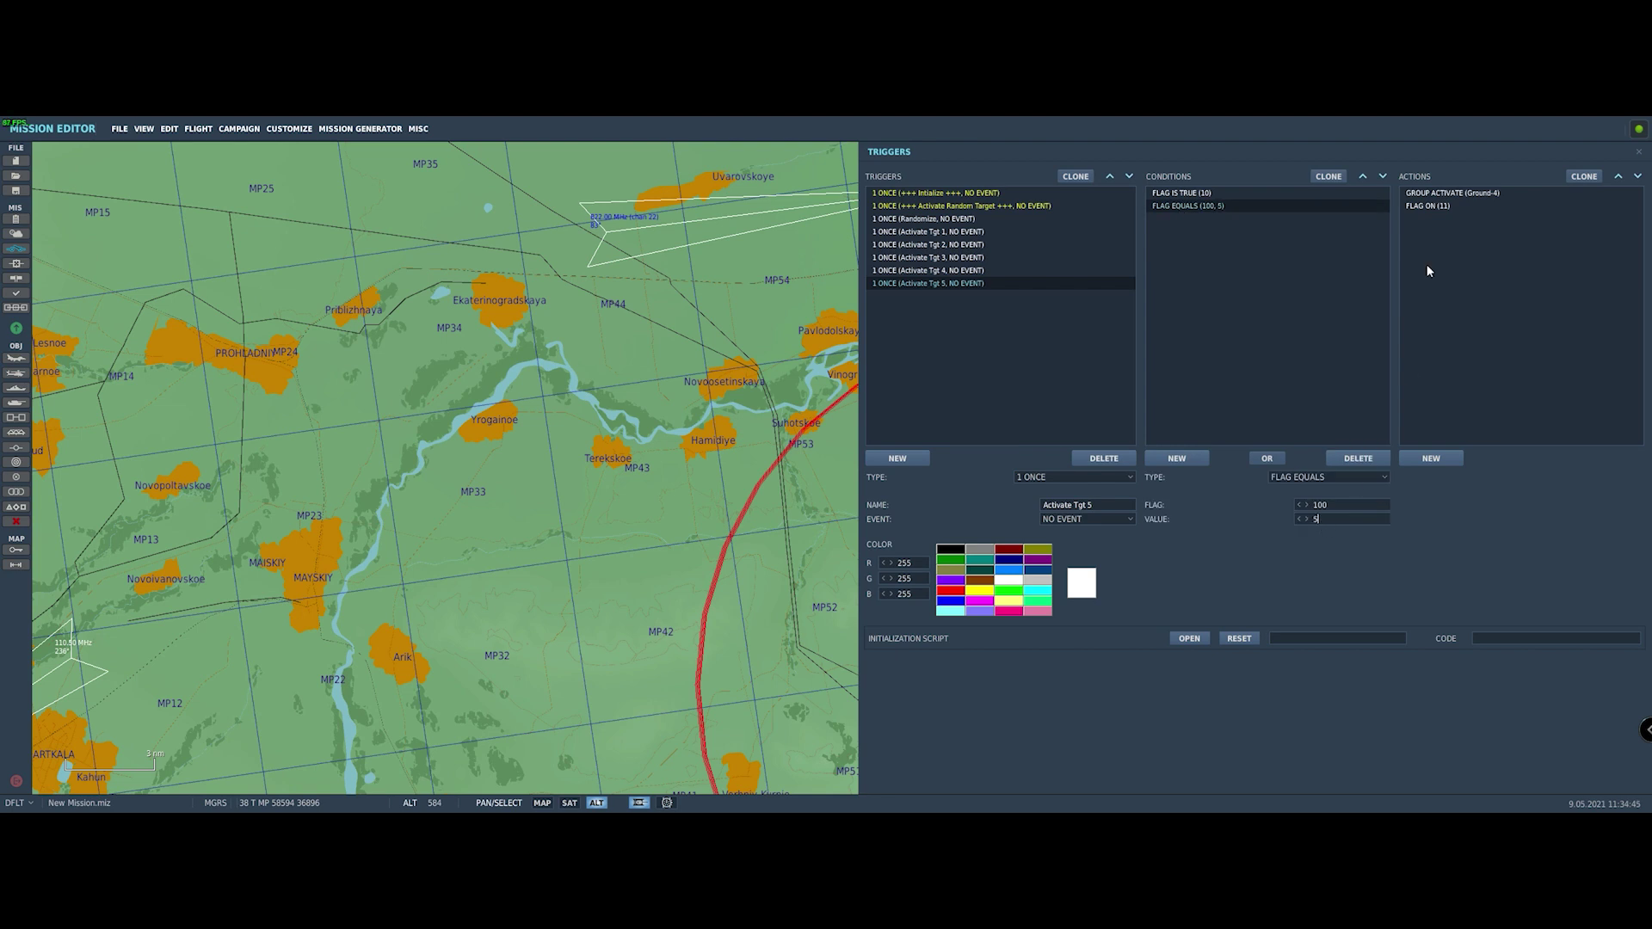
{"action": "left_click", "coordinate": [1452, 193]}
{"action": "left_click", "coordinate": [1556, 504]}
{"action": "left_click", "coordinate": [1532, 583]}
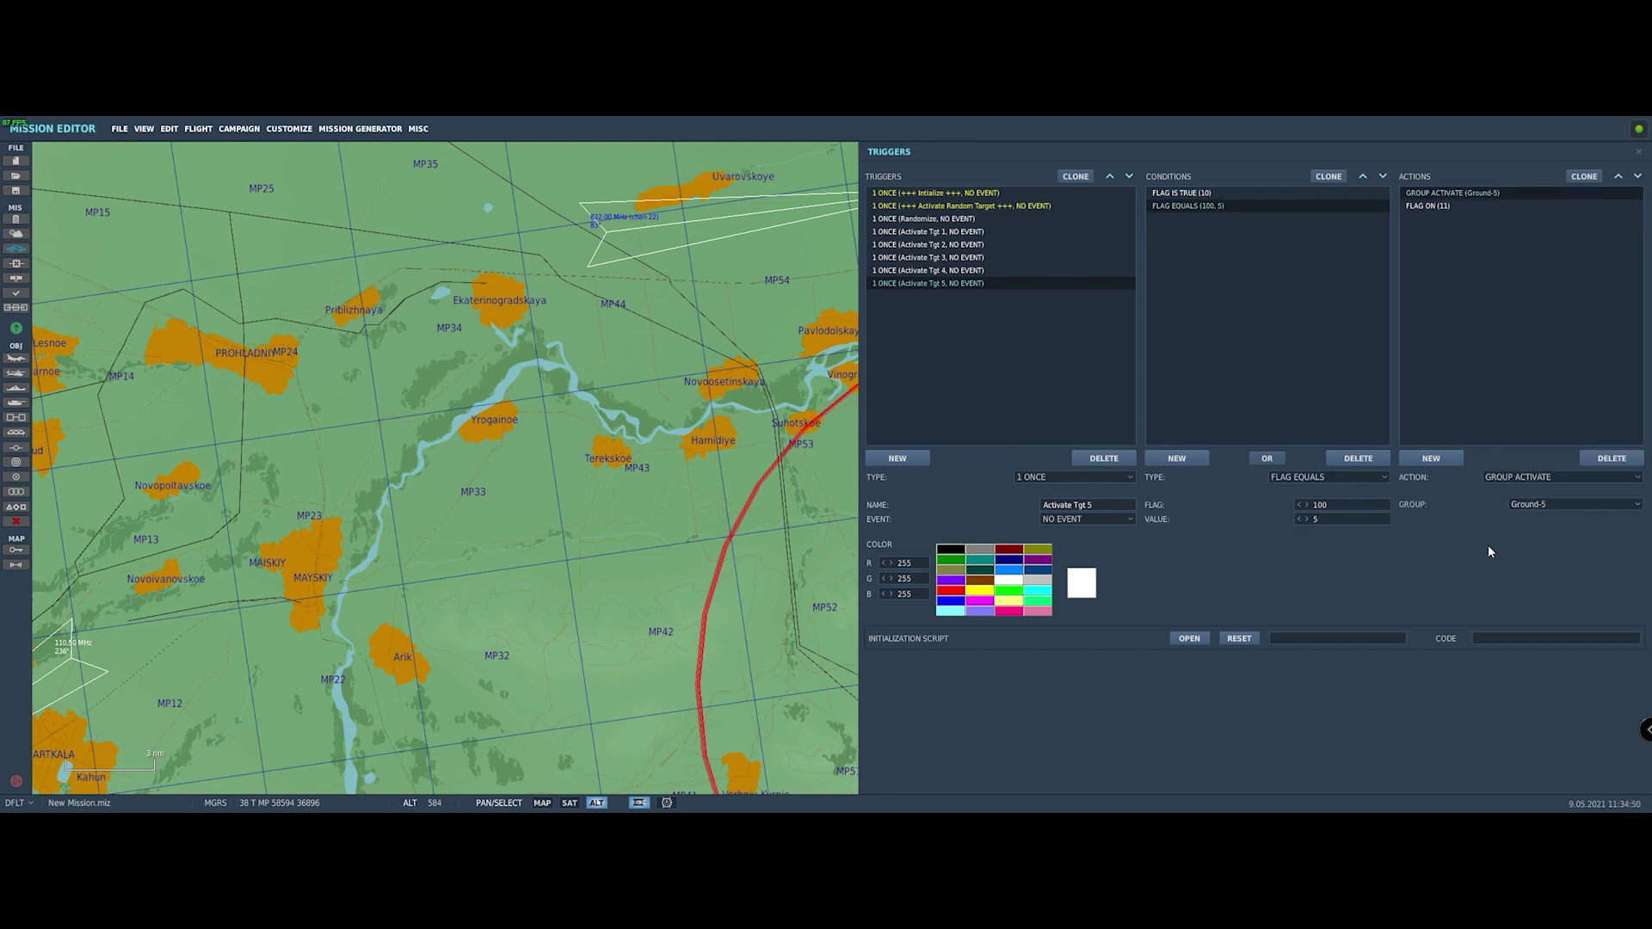
Step: Save the mission in the Miscellaneous folder as ME Random Targets V1.miz
{"action": "left_click", "coordinate": [119, 129]}
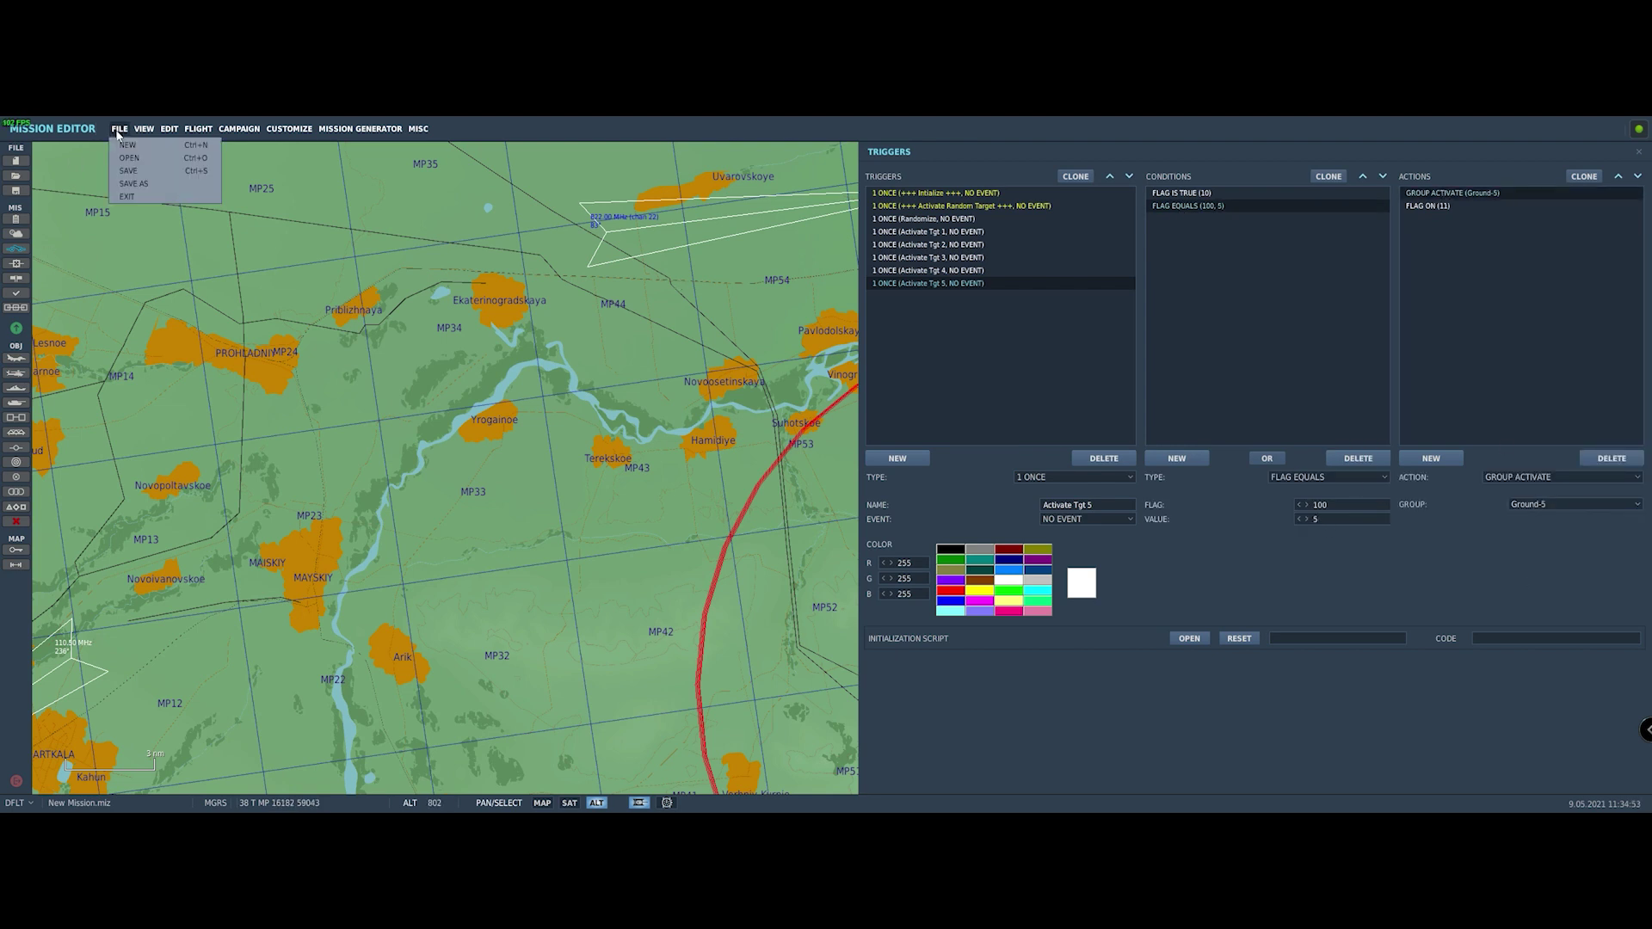
{"action": "left_click", "coordinate": [129, 183]}
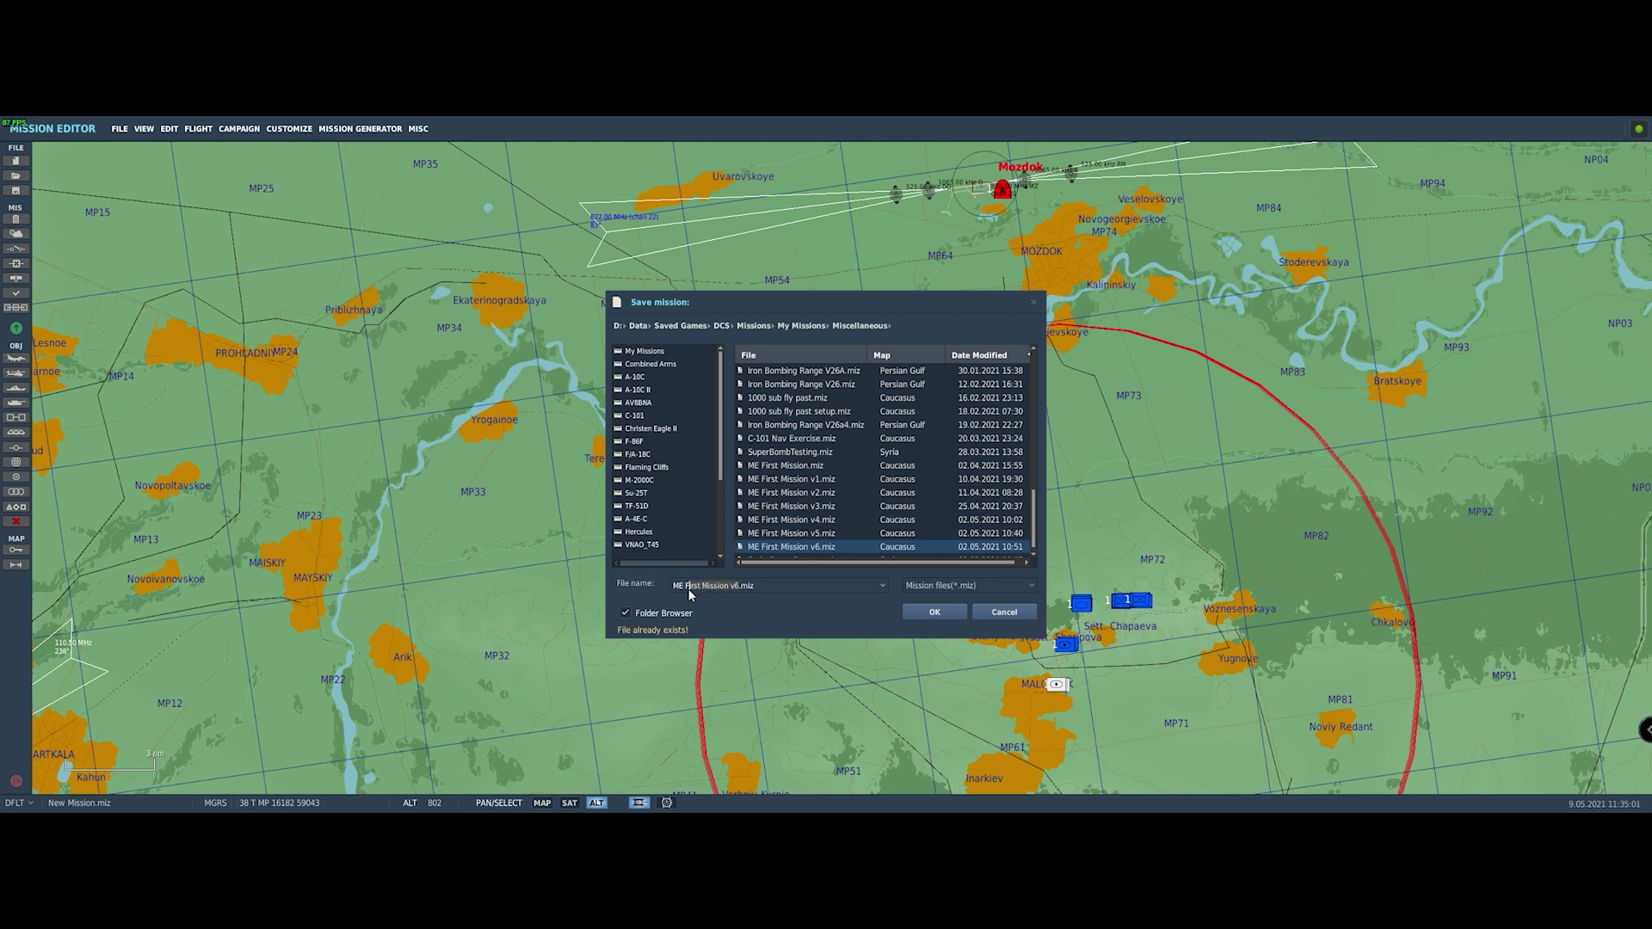
{"action": "type", "text": "Randomg"}
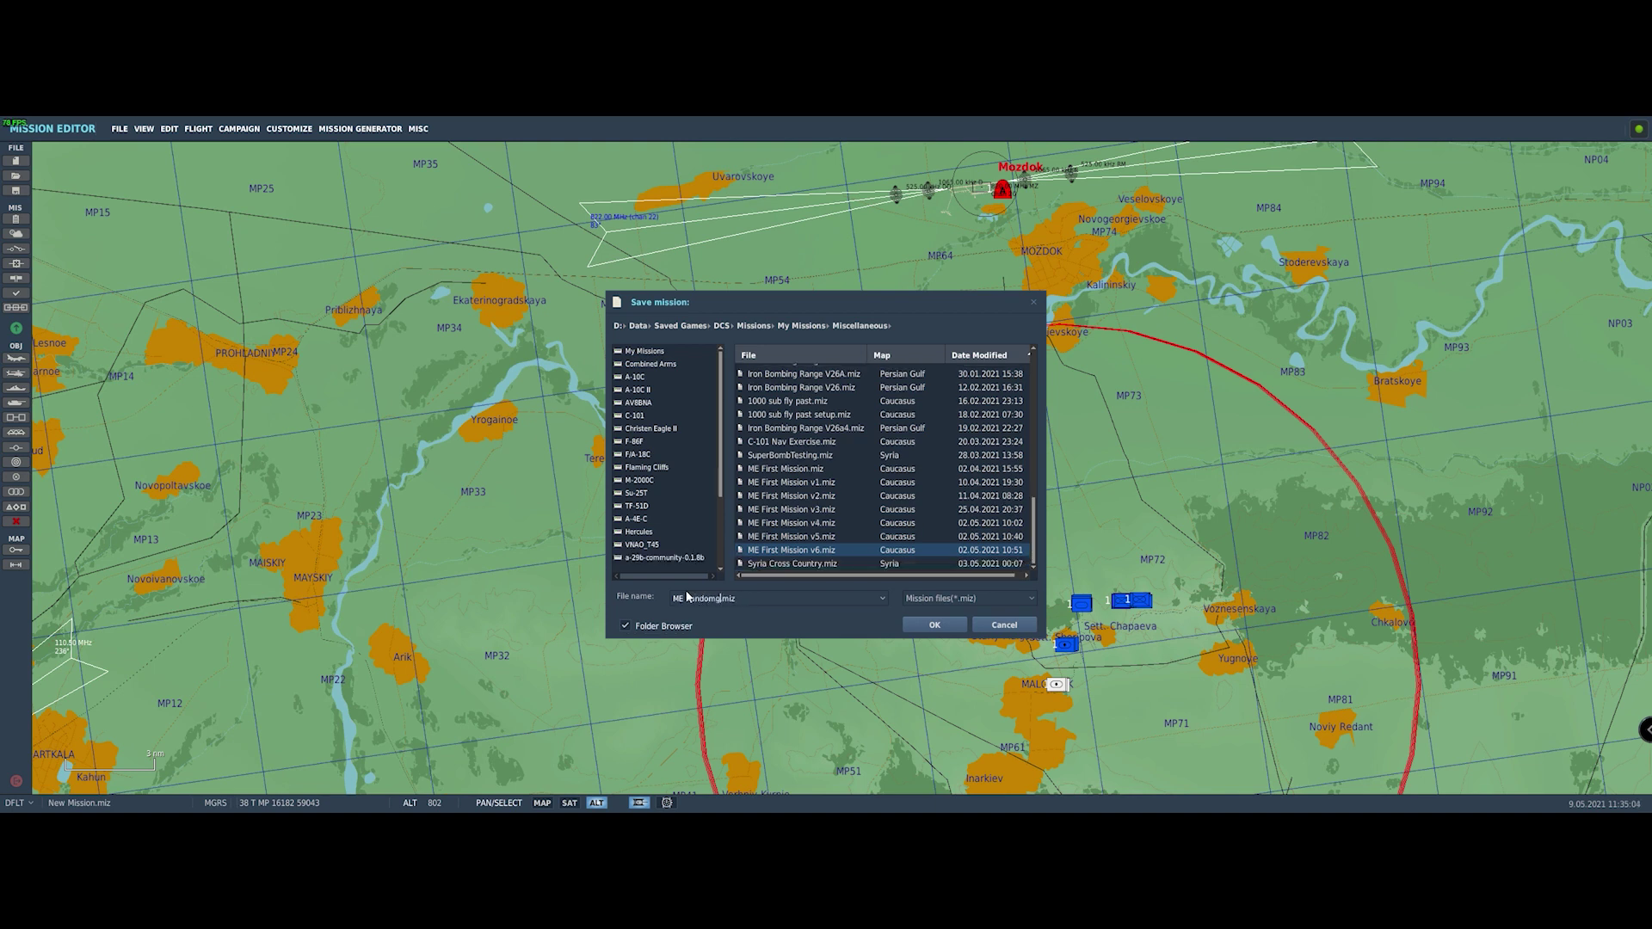
{"action": "type", "text": "Targets V1"}
{"action": "left_click", "coordinate": [935, 624]}
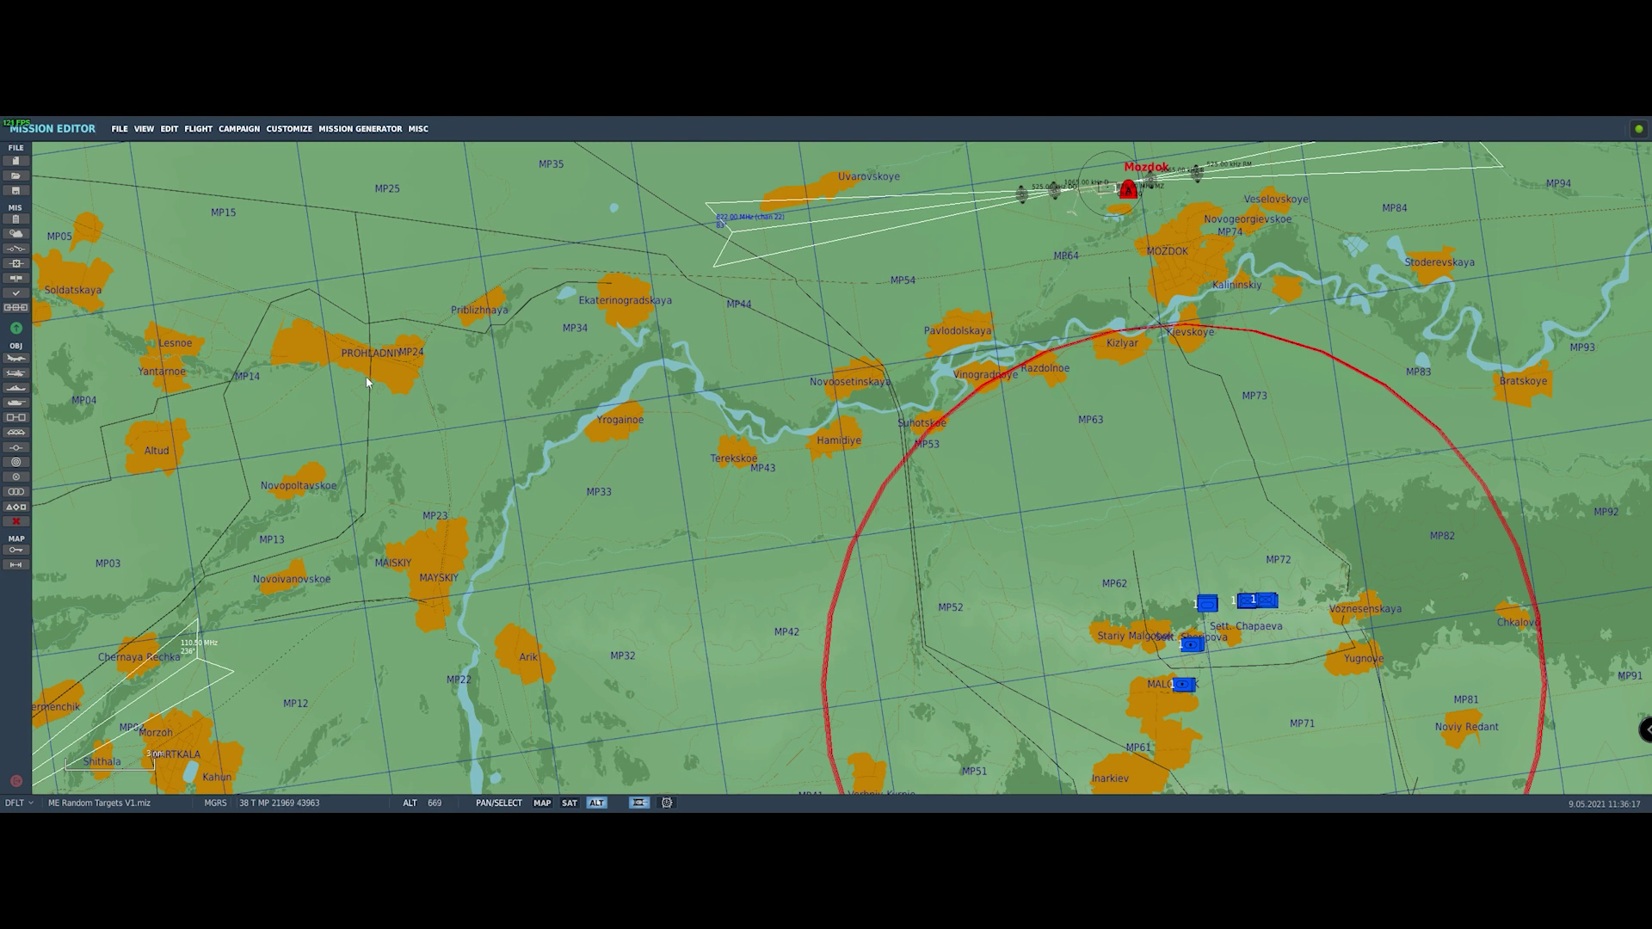
Step: Add a circular trigger zone with a 50000-foot radius and move it so it covers the ground groups near Malgobek
{"action": "left_click", "coordinate": [16, 477]}
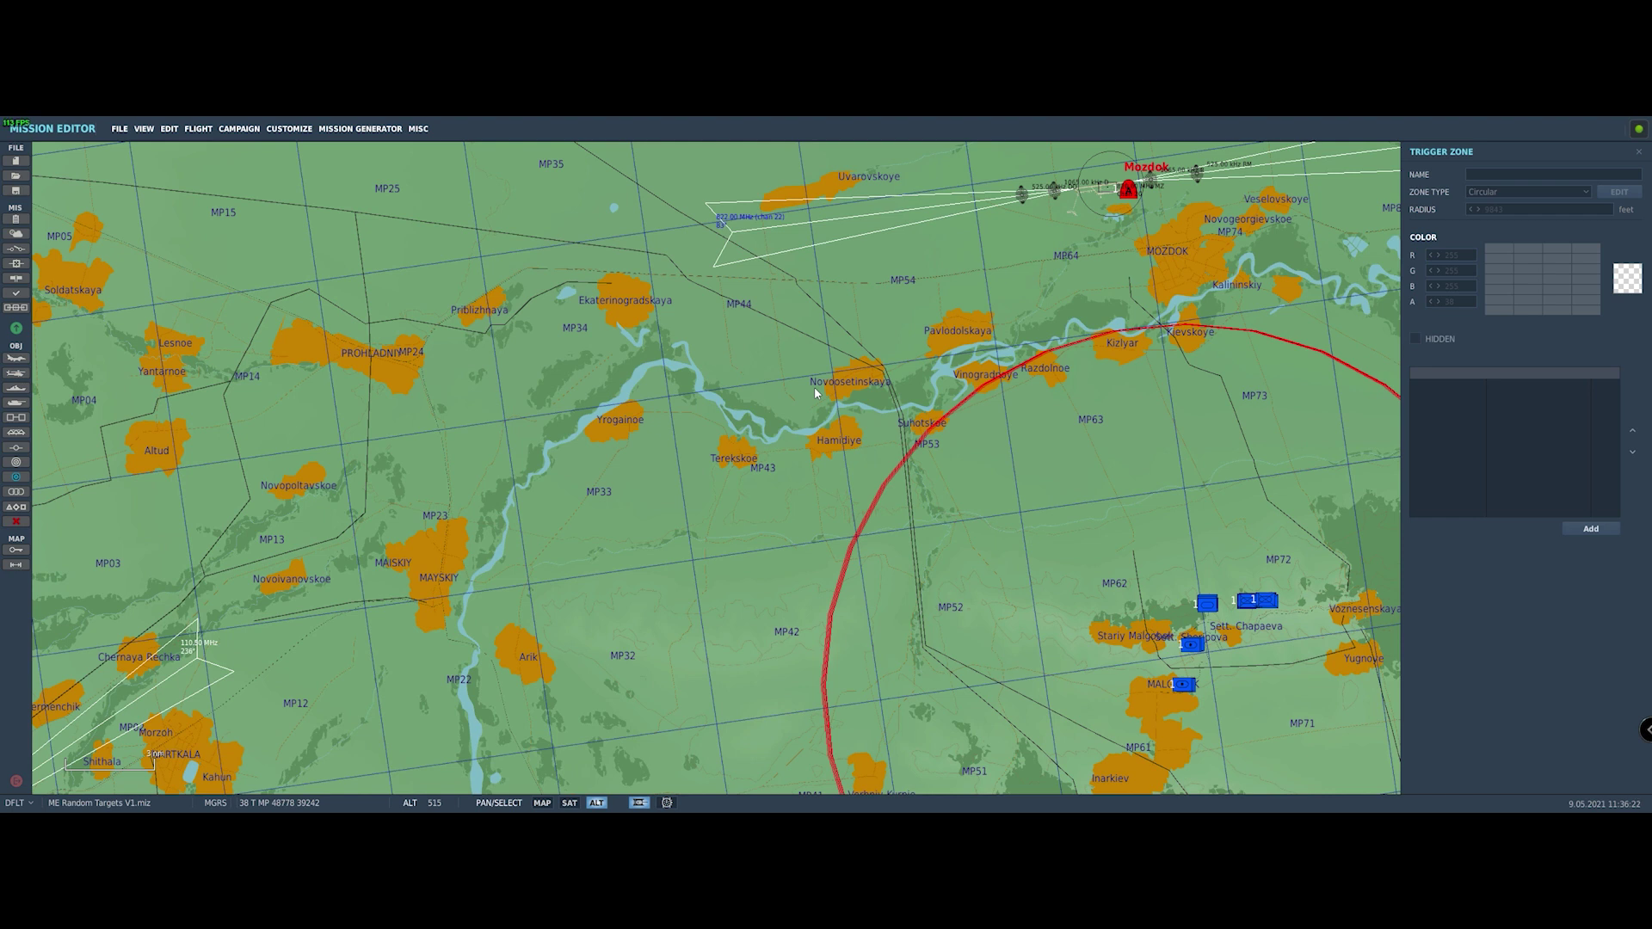
{"action": "left_click", "coordinate": [926, 376]}
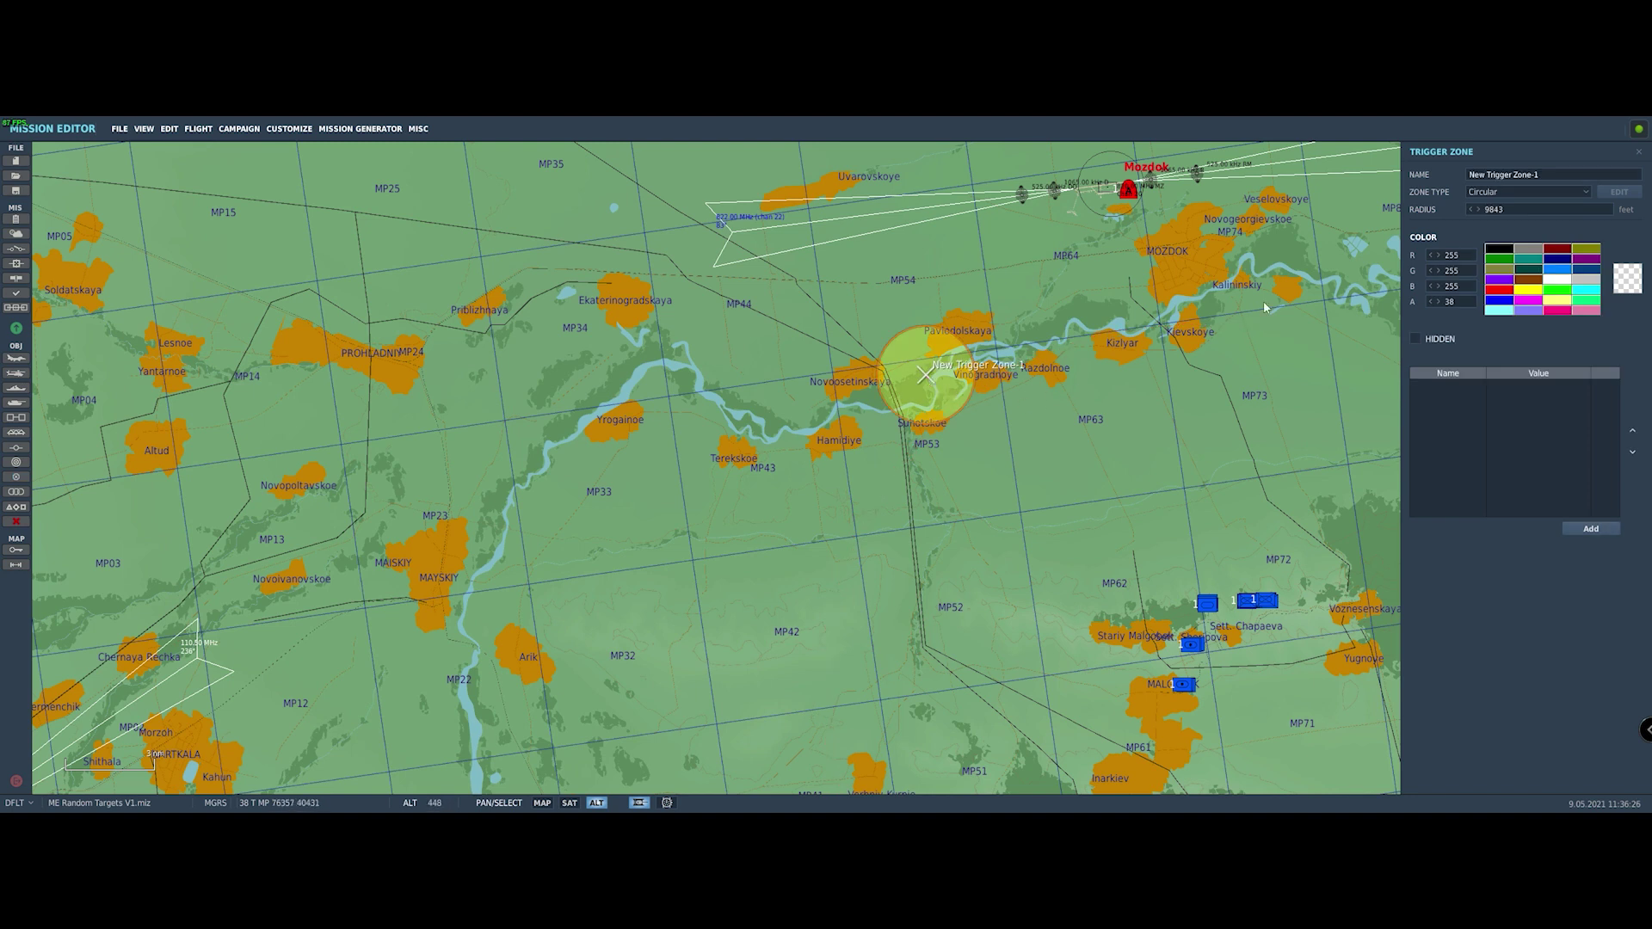
{"action": "left_click", "coordinate": [1471, 212]}
{"action": "type", "text": "50"}
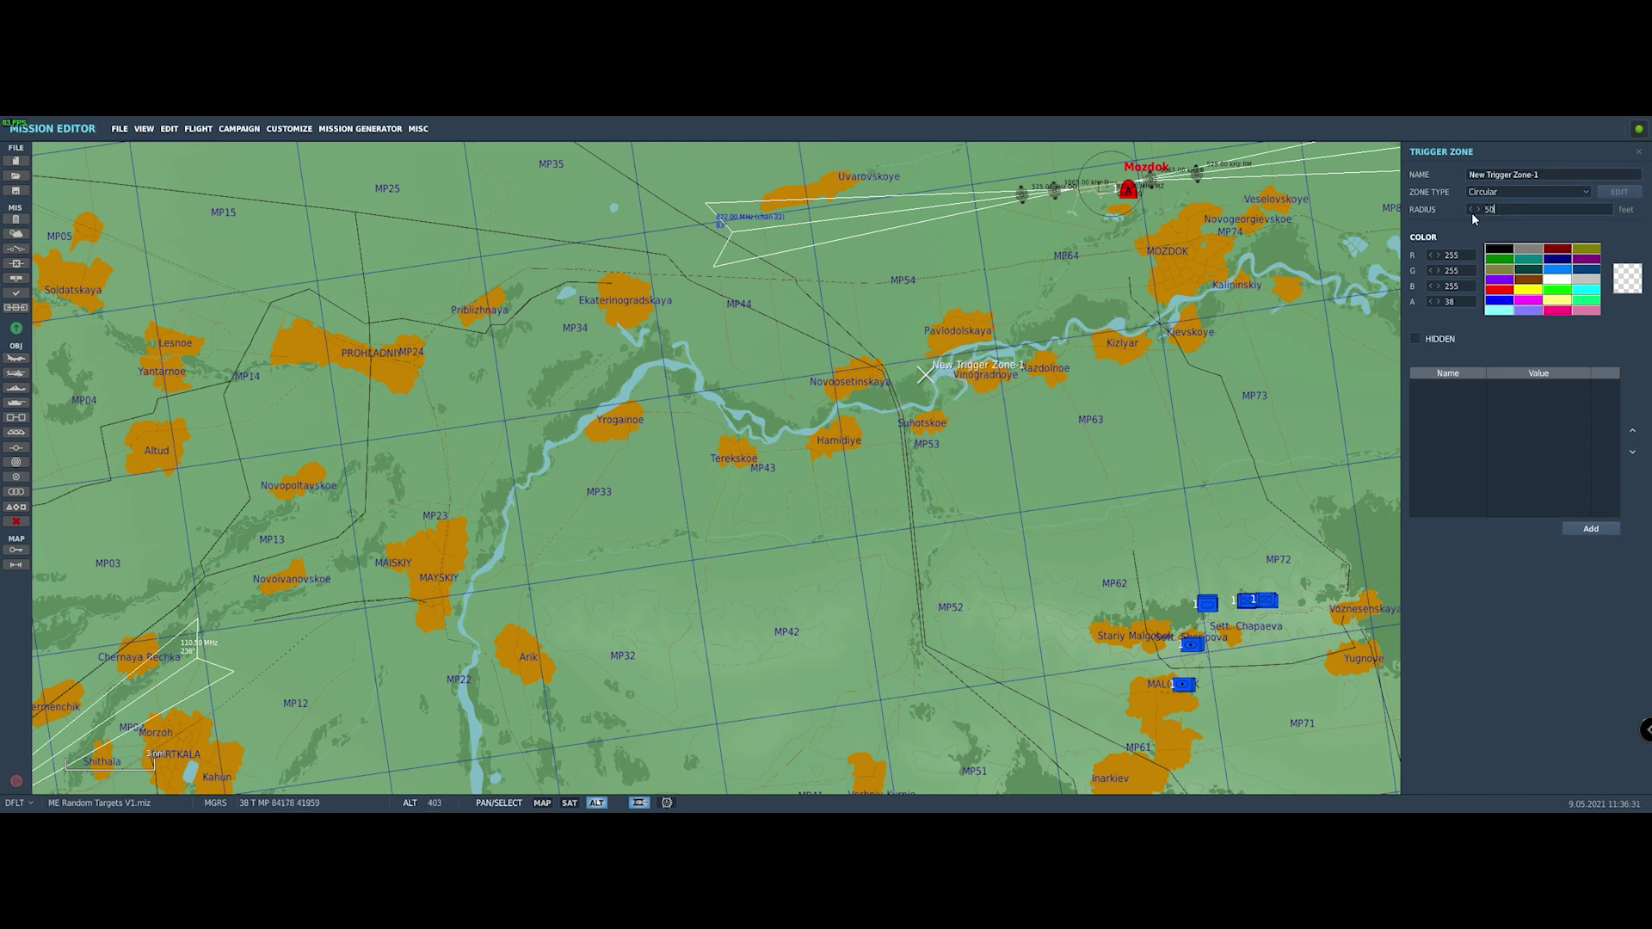
{"action": "type", "text": "000"}
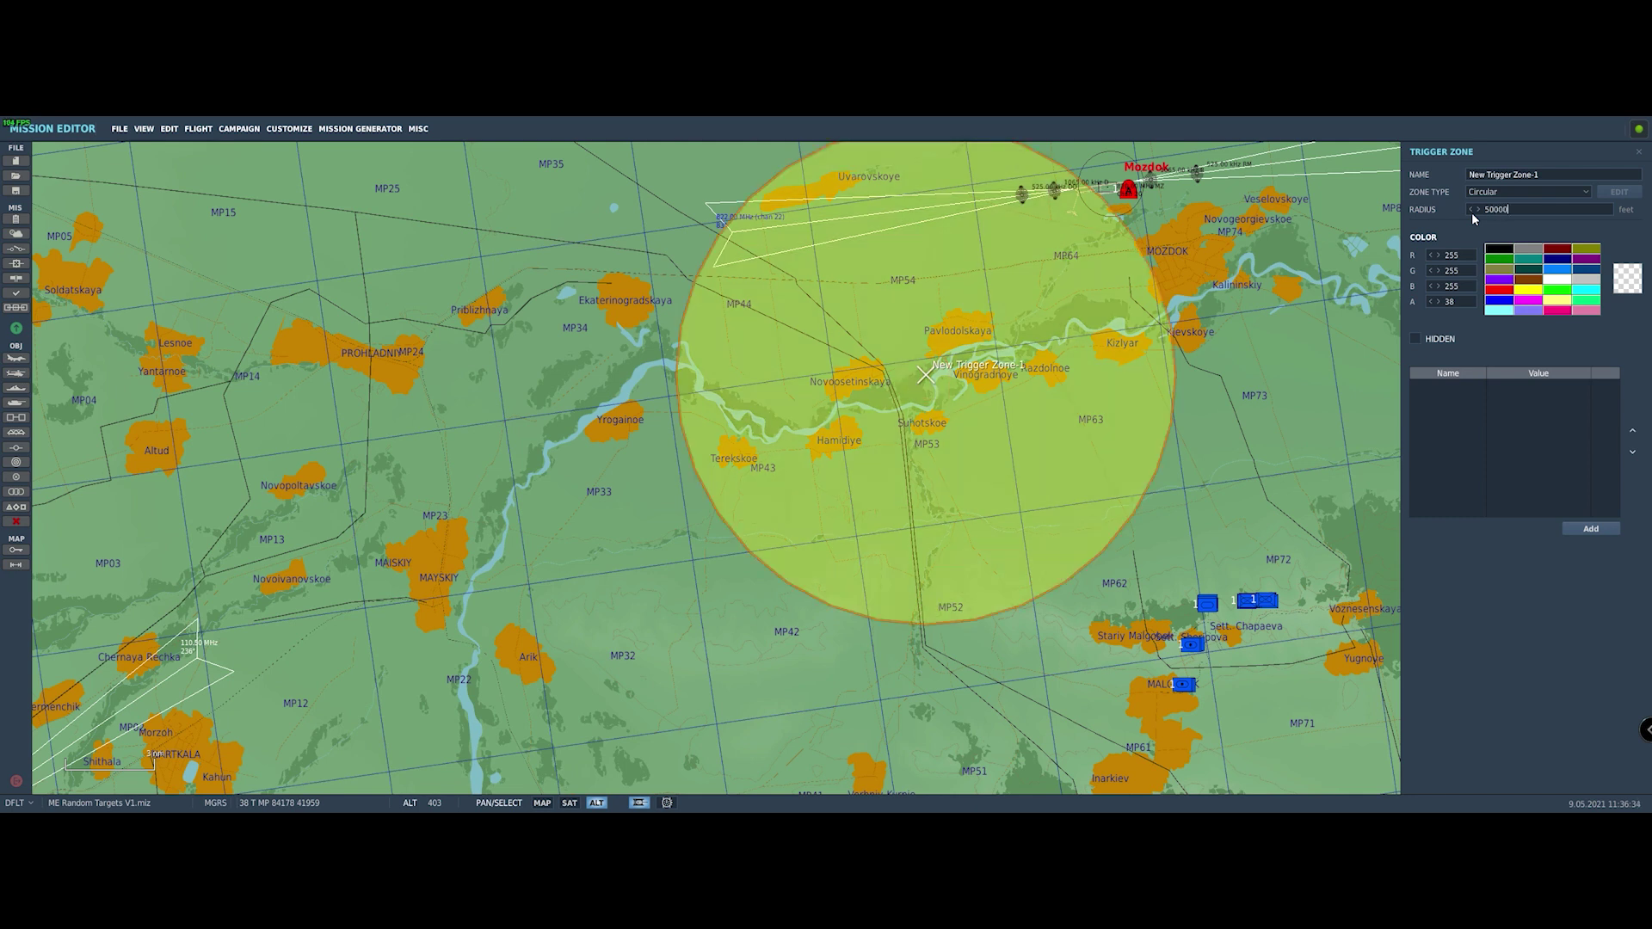
{"action": "mouse_move", "coordinate": [926, 377]}
{"action": "left_mouse_down"}
{"action": "mouse_move", "coordinate": [1005, 409]}
{"action": "mouse_move", "coordinate": [1065, 540]}
{"action": "left_mouse_up"}
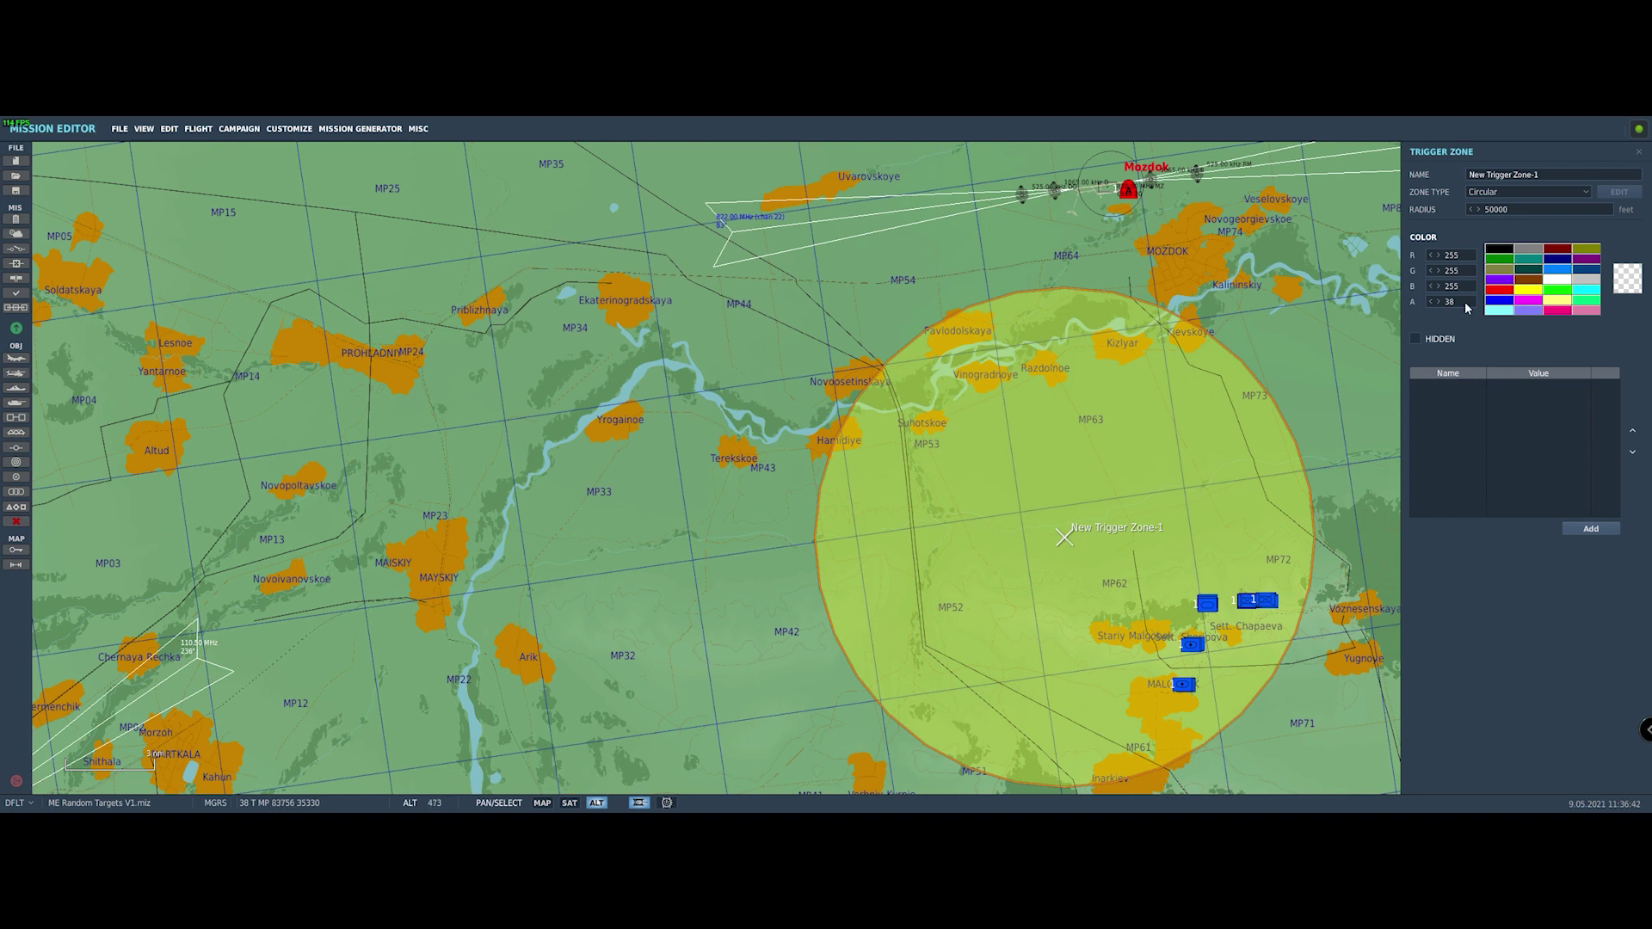
Step: Color the new trigger zone red and rename it Target Zone
{"action": "left_click", "coordinate": [1504, 292]}
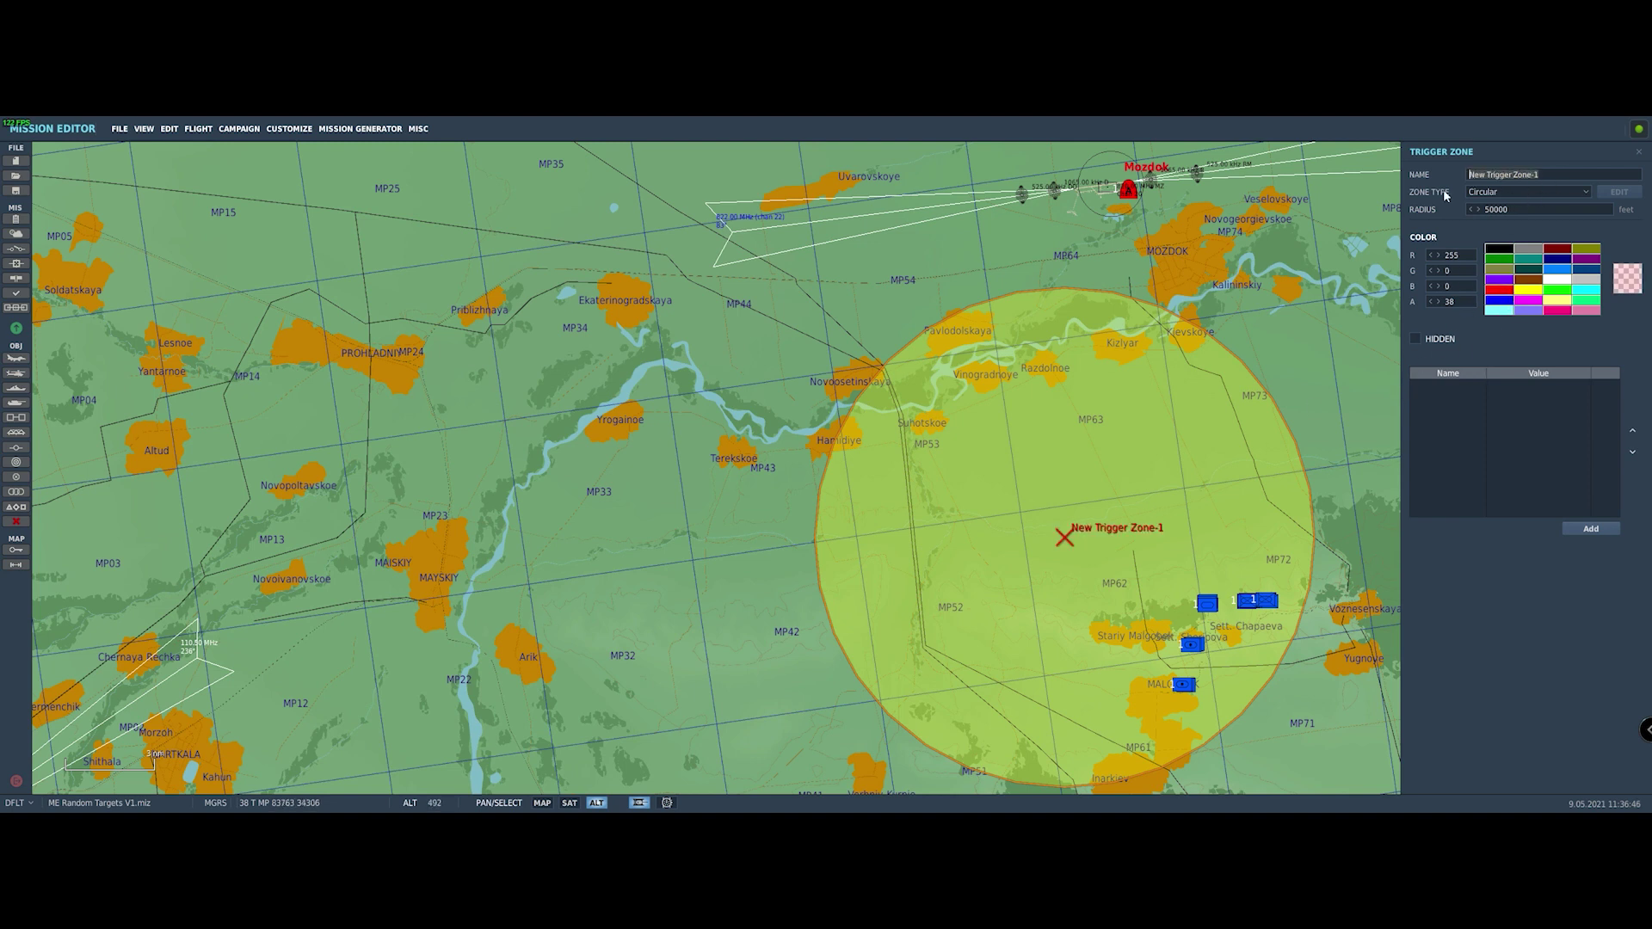
{"action": "type", "text": "Target Zone"}
{"action": "key", "text": "Return"}
Step: Hide the Target Zone trigger zone on the map
{"action": "left_click", "coordinate": [100, 549]}
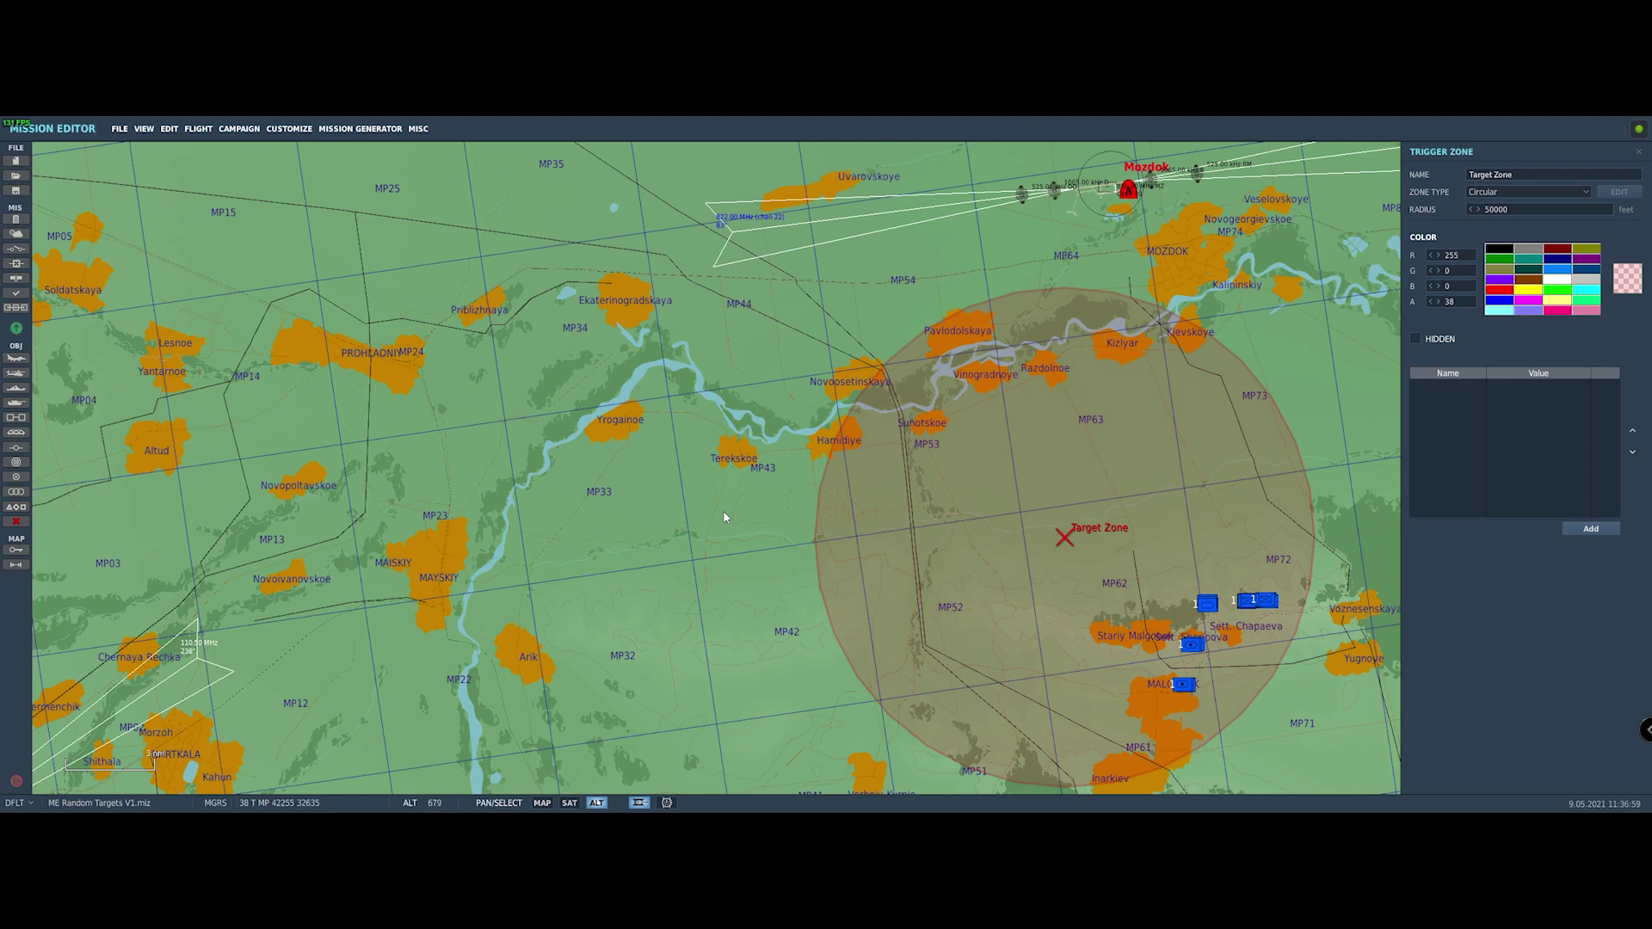
{"action": "left_click", "coordinate": [1072, 539]}
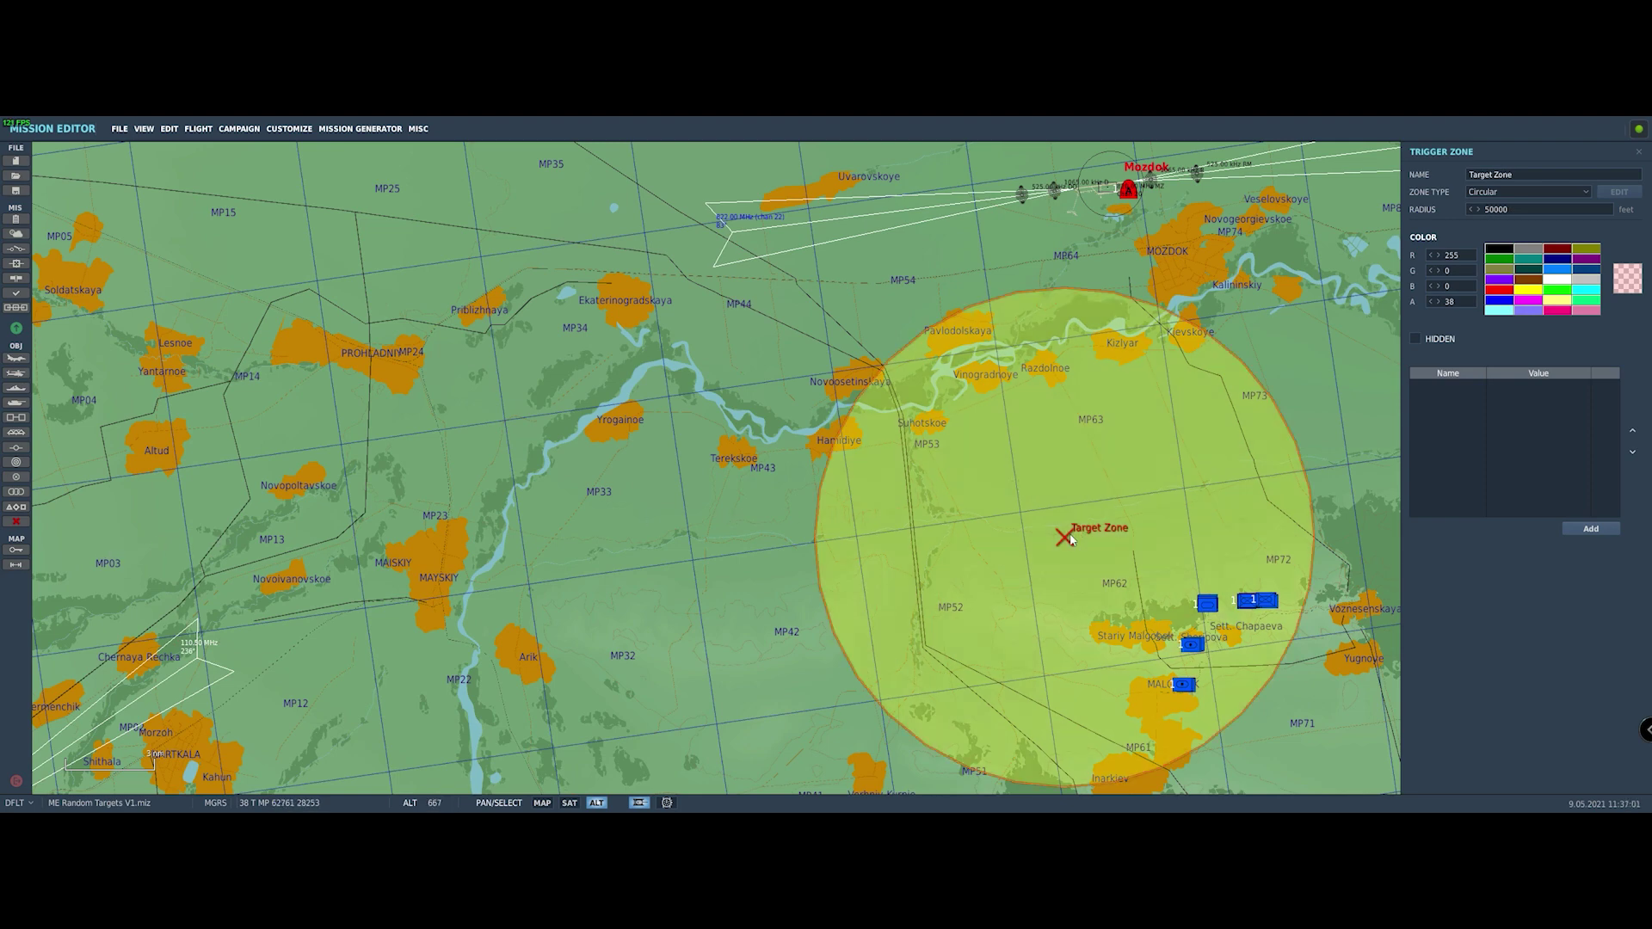
{"action": "left_click", "coordinate": [1415, 339]}
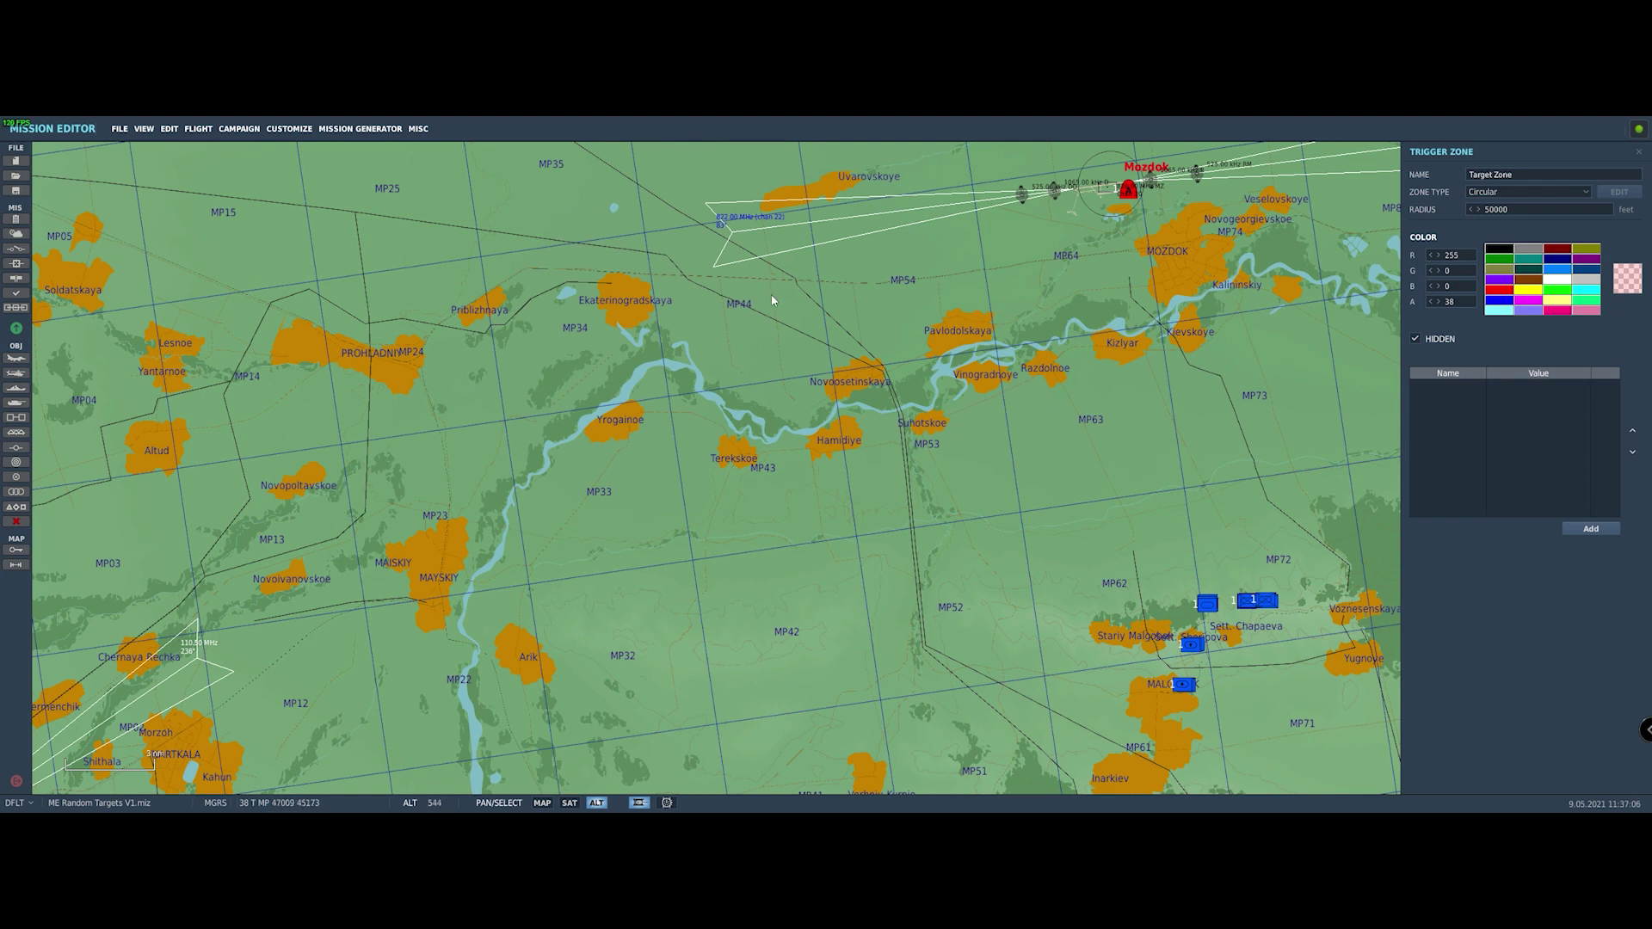
Step: Create a new 1 ONCE trigger and name it Start The Party
{"action": "left_click", "coordinate": [16, 249]}
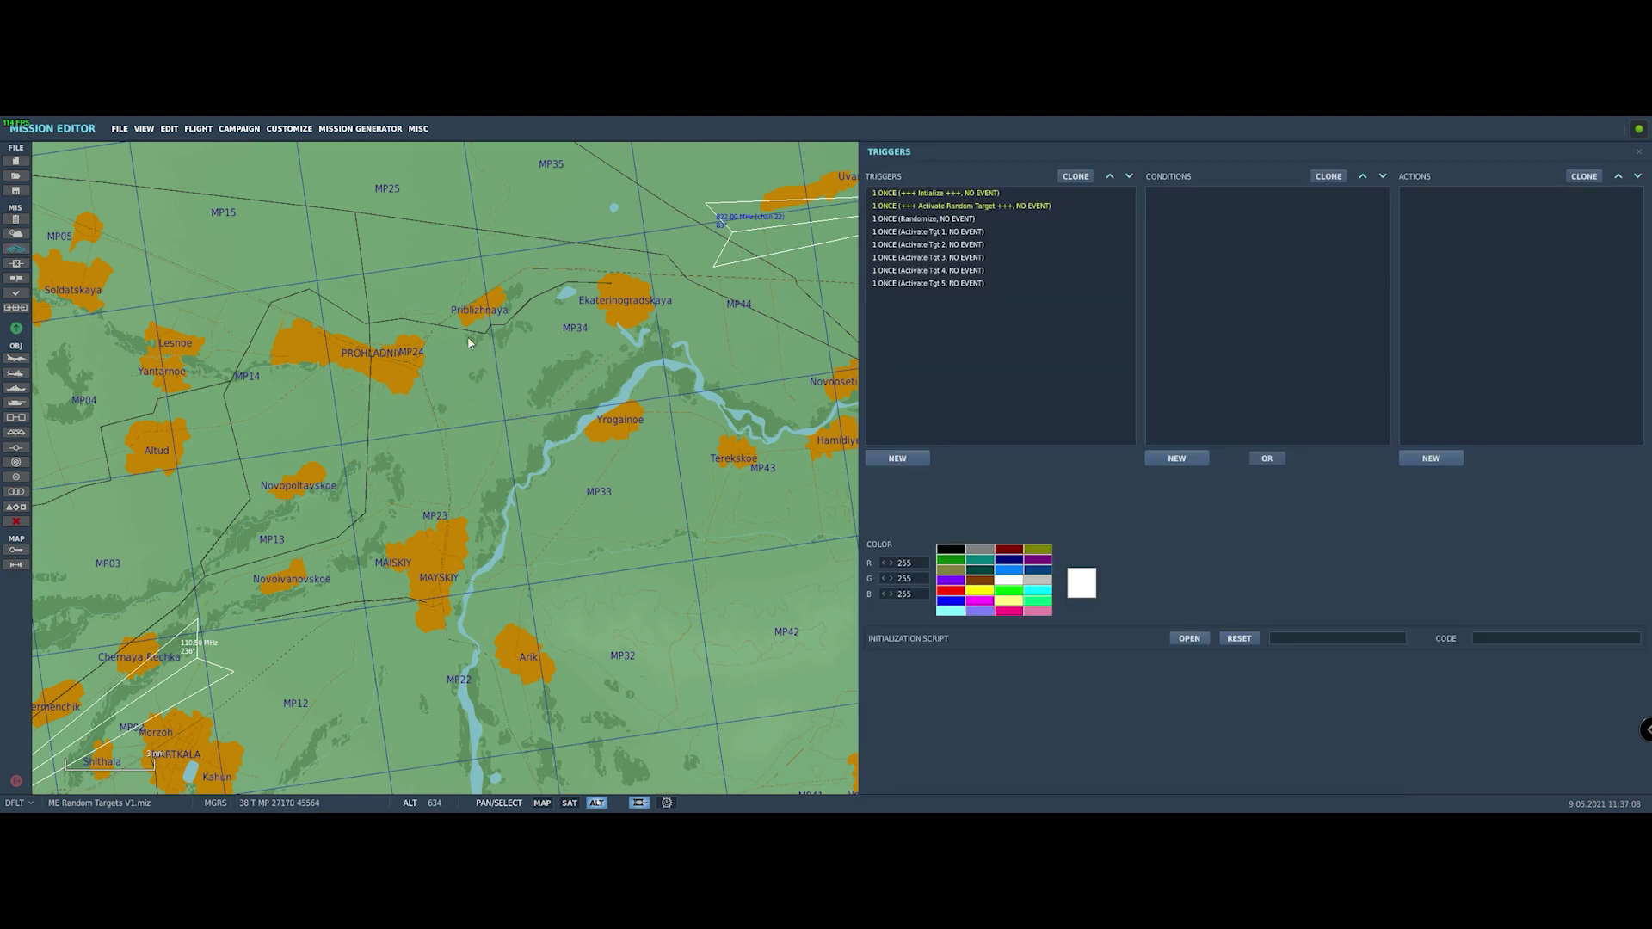
{"action": "left_click", "coordinate": [897, 459]}
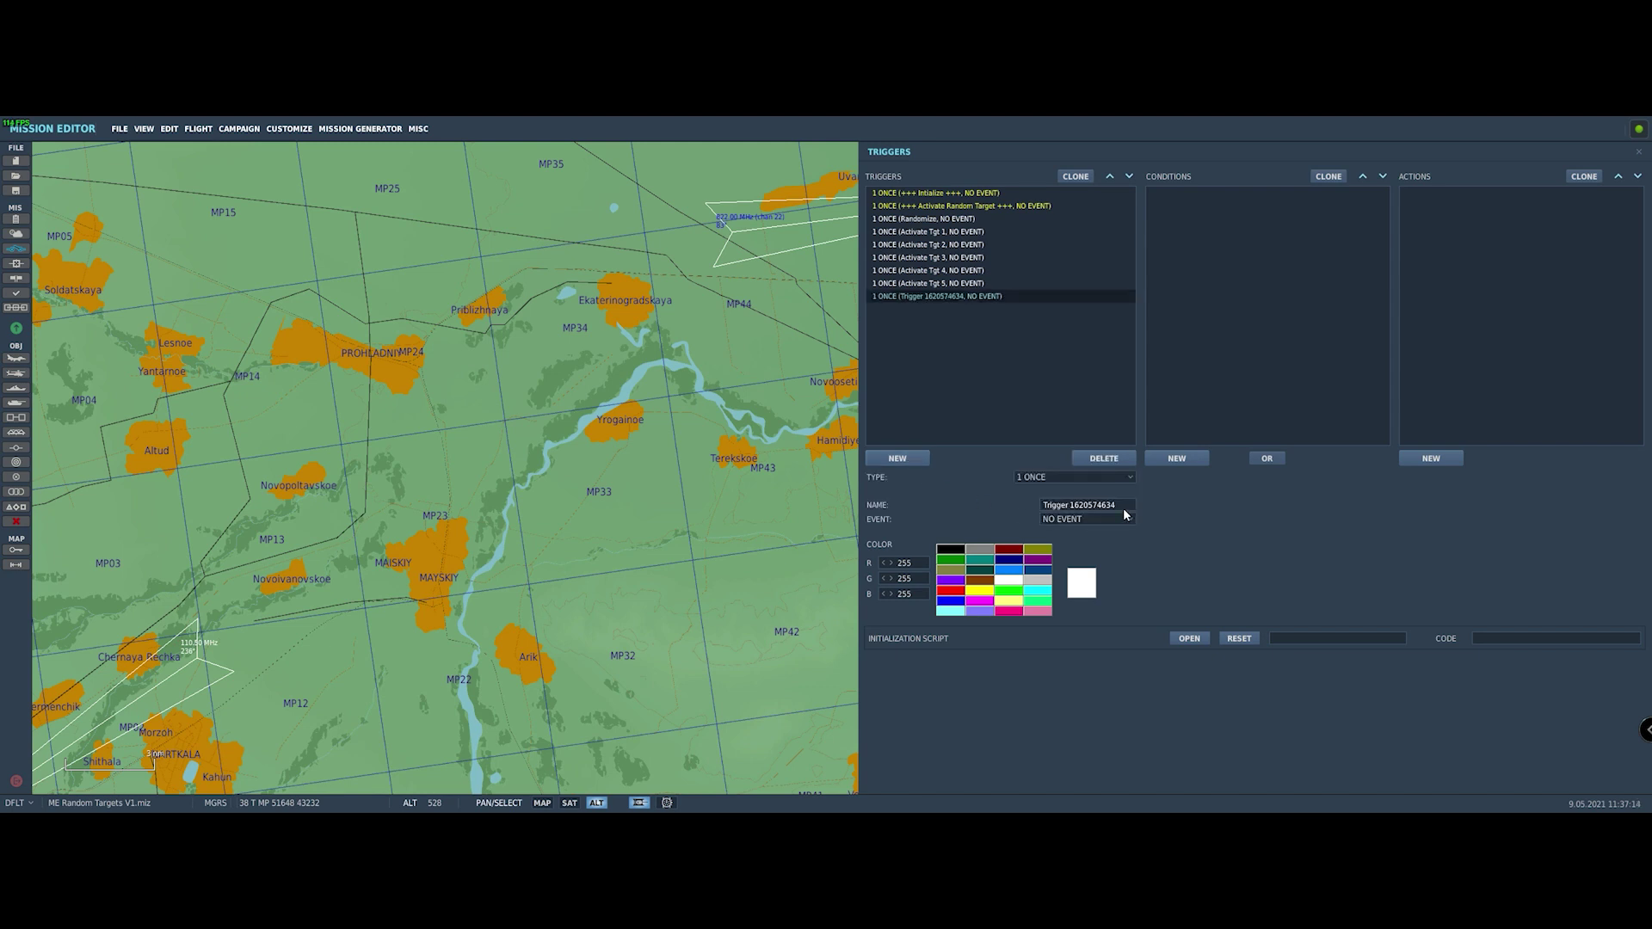
{"action": "key", "text": "BackSpace"}
{"action": "key", "text": "BackSpace"}
{"action": "key", "text": "BackSpace"}
{"action": "key", "text": "BackSpace"}
{"action": "key", "text": "BackSpace"}
{"action": "key", "text": "BackSpace"}
{"action": "key", "text": "BackSpace"}
{"action": "key", "text": "BackSpace"}
{"action": "key", "text": "BackSpace"}
{"action": "key", "text": "BackSpace"}
{"action": "key", "text": "BackSpace"}
{"action": "key", "text": "BackSpace"}
{"action": "key", "text": "BackSpace"}
{"action": "key", "text": "BackSpace"}
{"action": "key", "text": "BackSpace"}
{"action": "key", "text": "BackSpace"}
{"action": "key", "text": "BackSpace"}
{"action": "key", "text": "BackSpace"}
{"action": "type", "text": "Actio"}
{"action": "key", "text": "BackSpace"}
{"action": "key", "text": "BackSpace"}
{"action": "key", "text": "BackSpace"}
{"action": "key", "text": "BackSpace"}
{"action": "key", "text": "BackSpace"}
{"action": "type", "text": "Start The Party"}
Step: Add a PART OF GROUP IN ZONE condition for group Aerial-1 and Target Zone to the Start The Party trigger
{"action": "left_click", "coordinate": [1174, 460]}
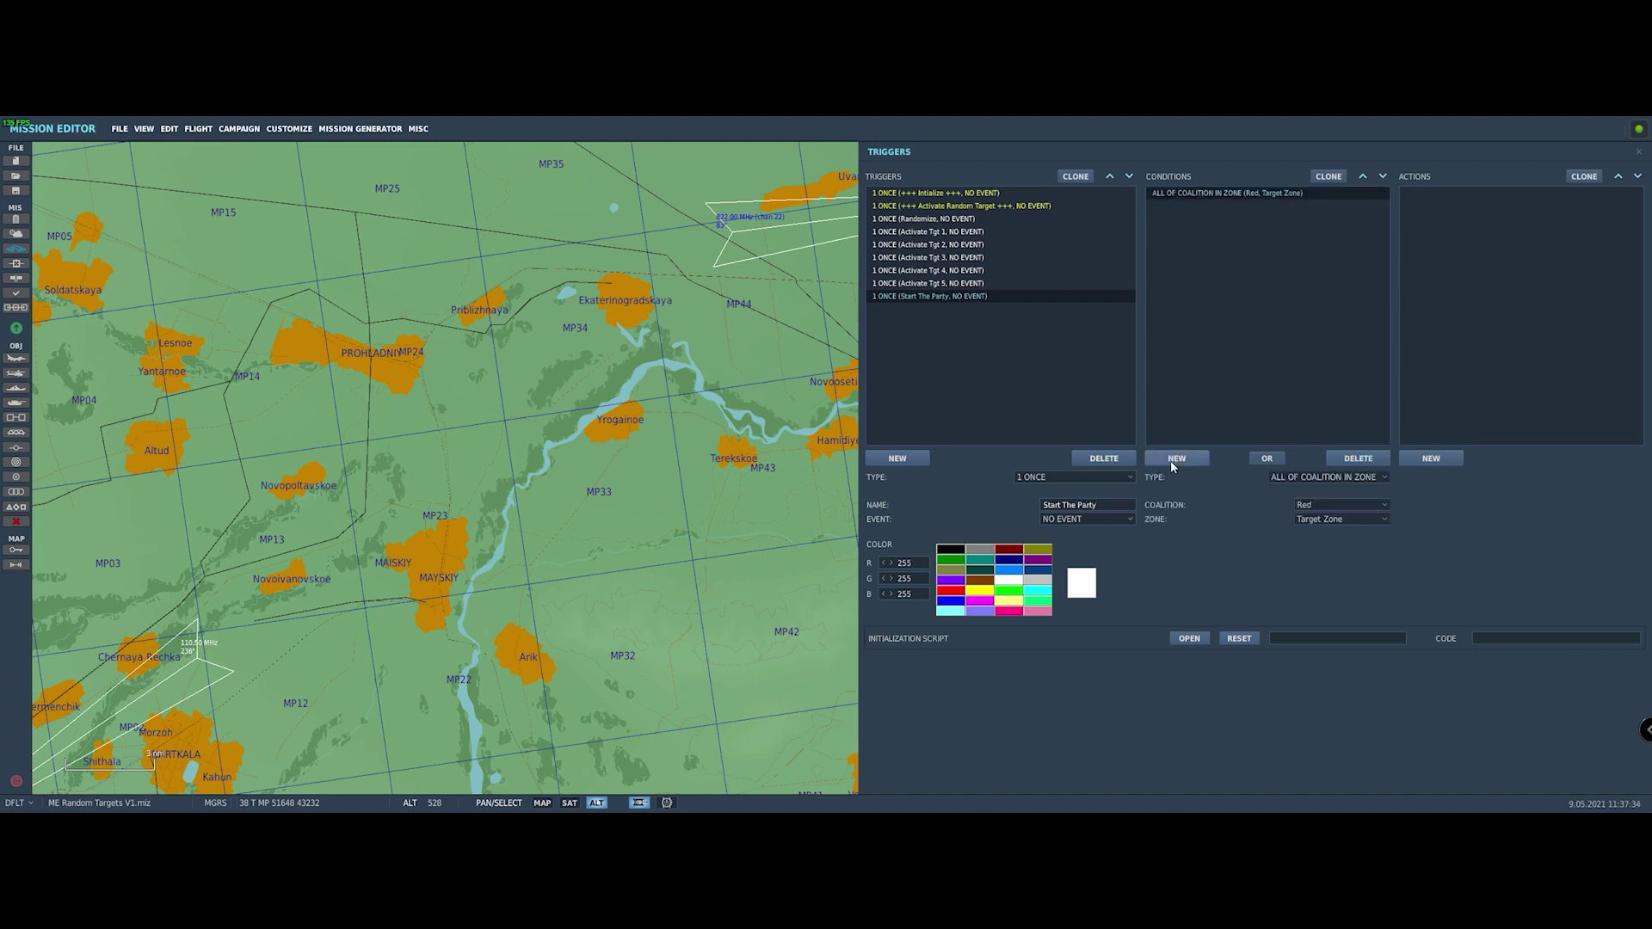
{"action": "left_click", "coordinate": [1312, 478]}
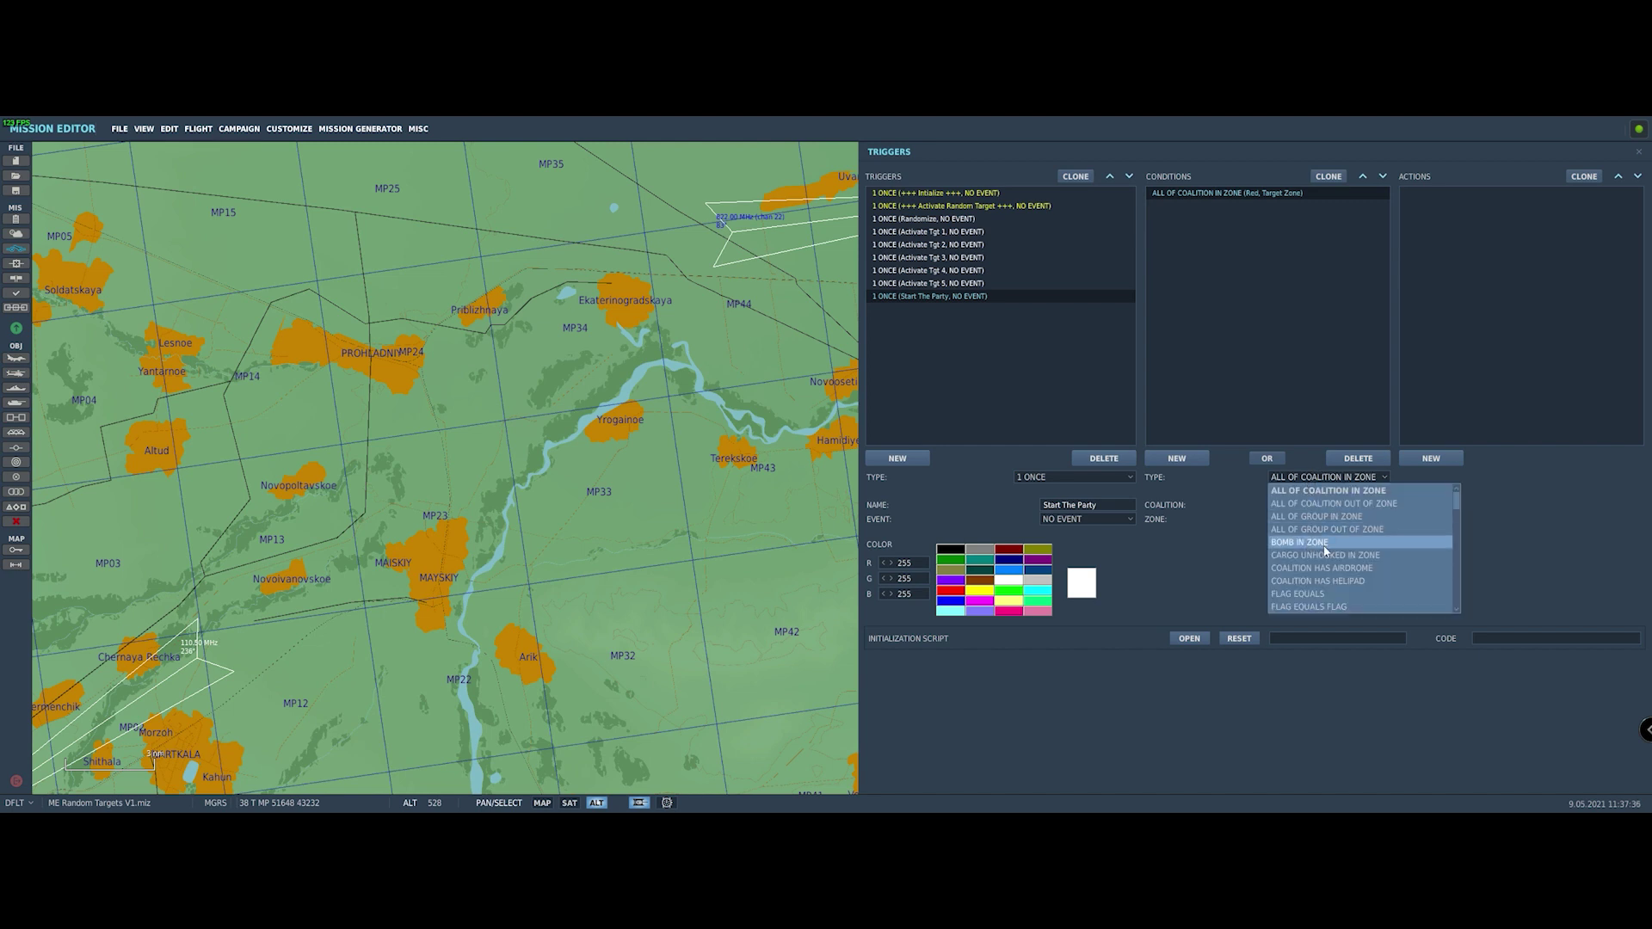
{"action": "scroll", "coordinate": [1325, 551], "scroll_direction": "down", "scroll_amount": 4}
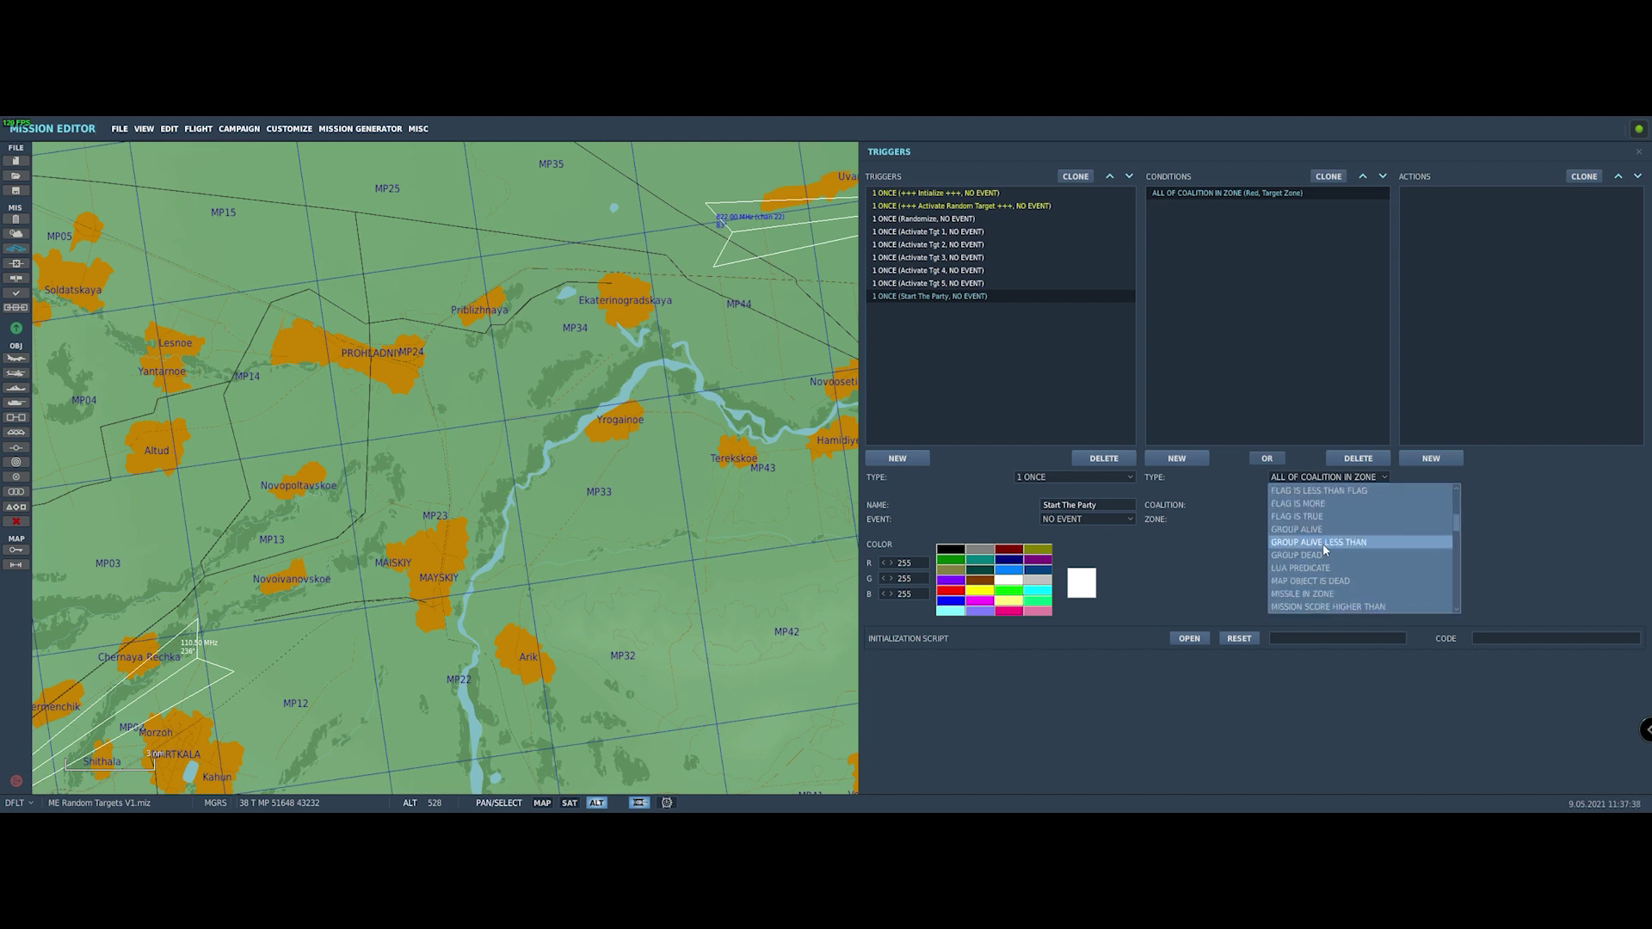
{"action": "scroll", "coordinate": [1324, 550], "scroll_direction": "down", "scroll_amount": 2}
{"action": "scroll", "coordinate": [1324, 550], "scroll_direction": "down", "scroll_amount": 1}
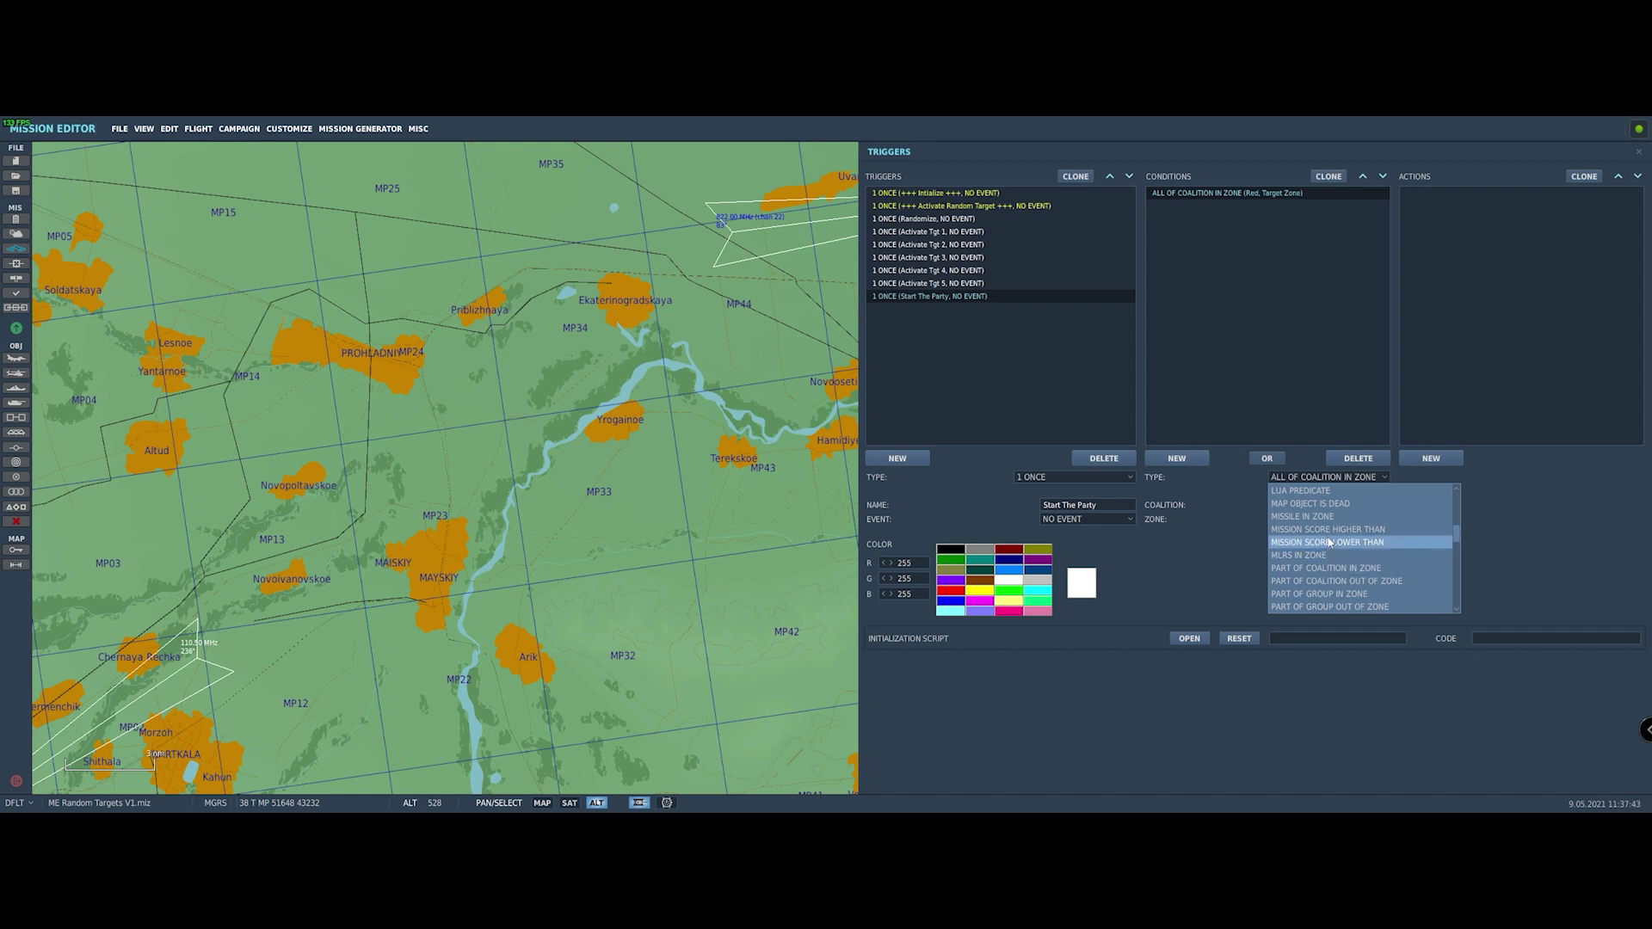
{"action": "left_click", "coordinate": [1325, 594]}
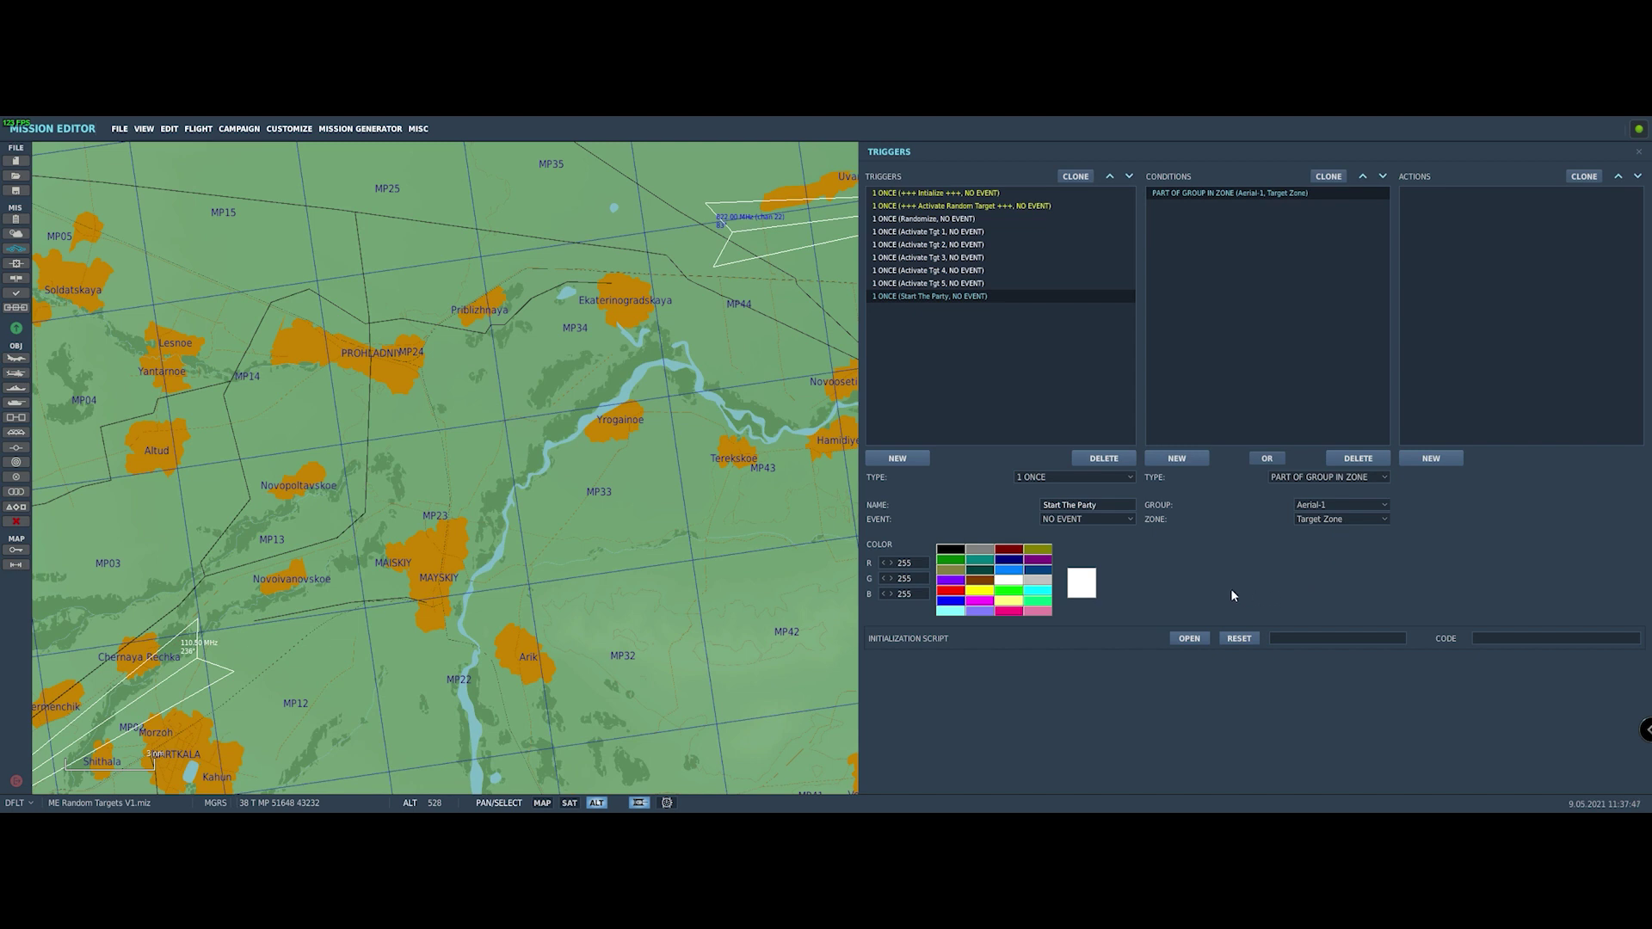
Step: Add a FLAG ON action for flag 10 to the Start The Party trigger
{"action": "left_click", "coordinate": [1431, 458]}
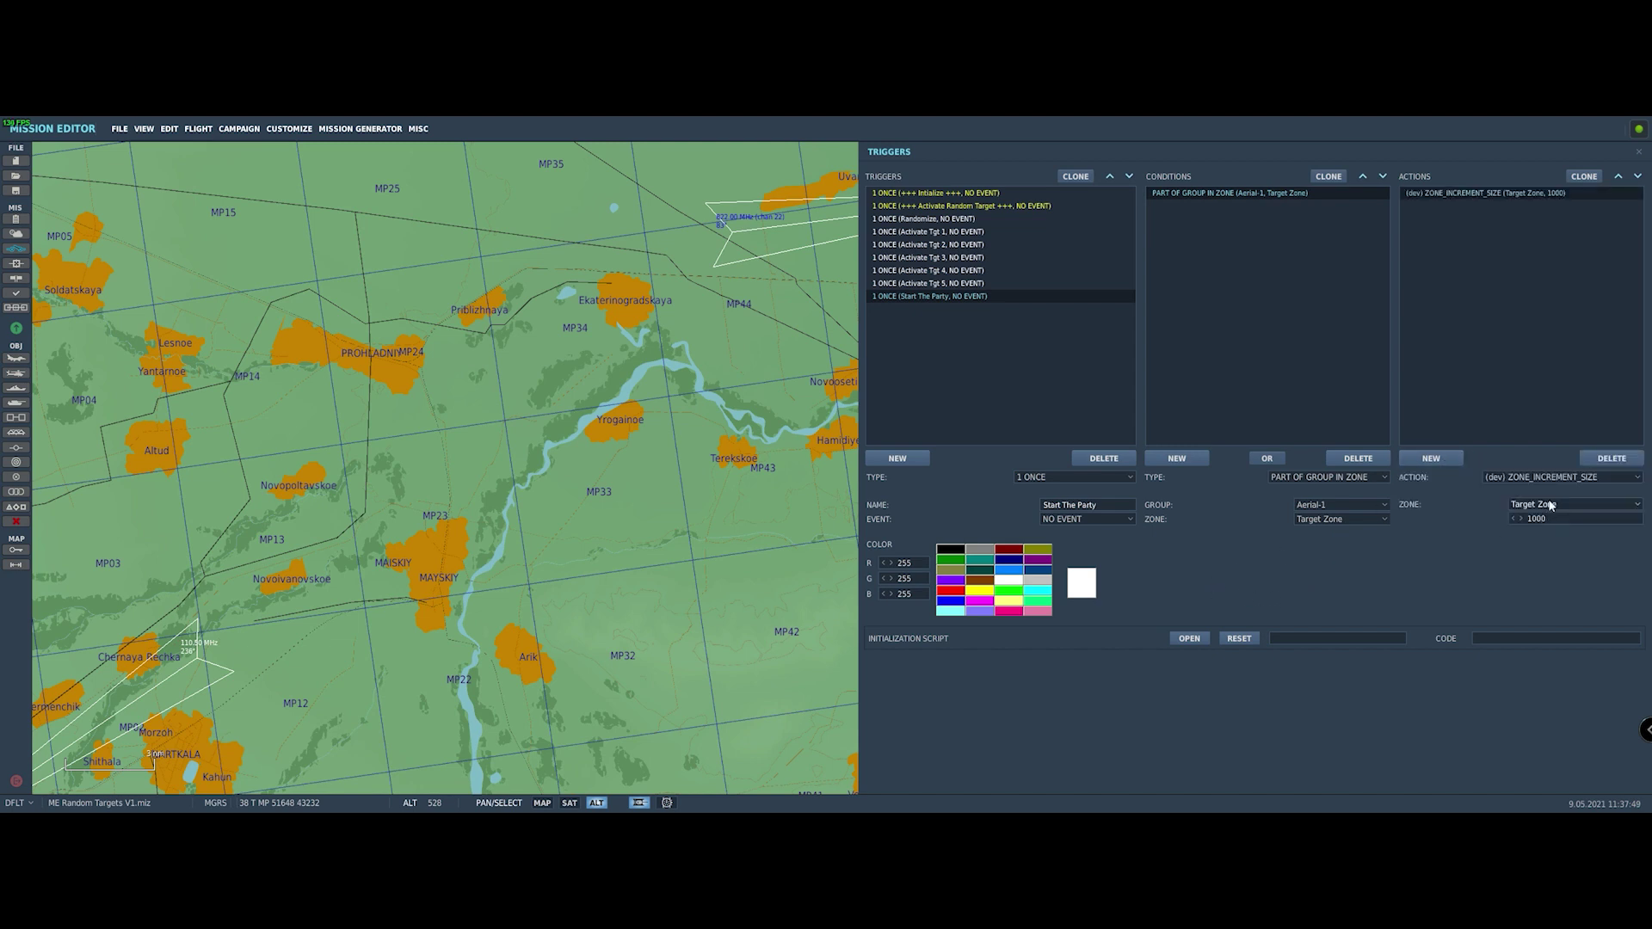
{"action": "left_click", "coordinate": [1536, 477]}
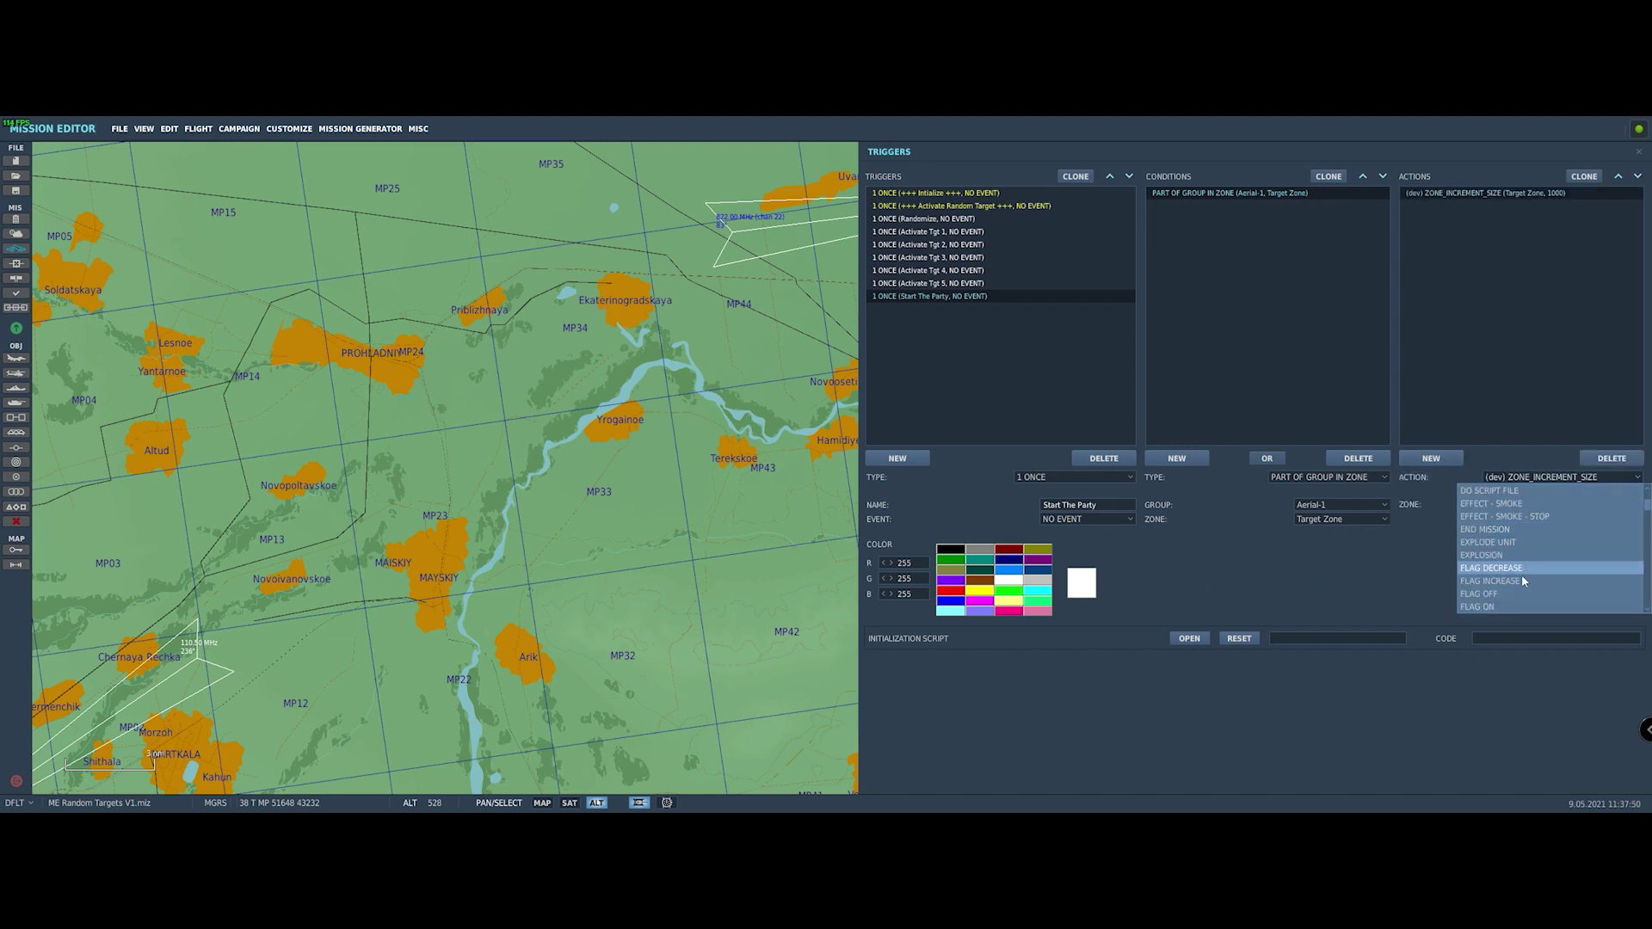
{"action": "left_click", "coordinate": [1519, 606]}
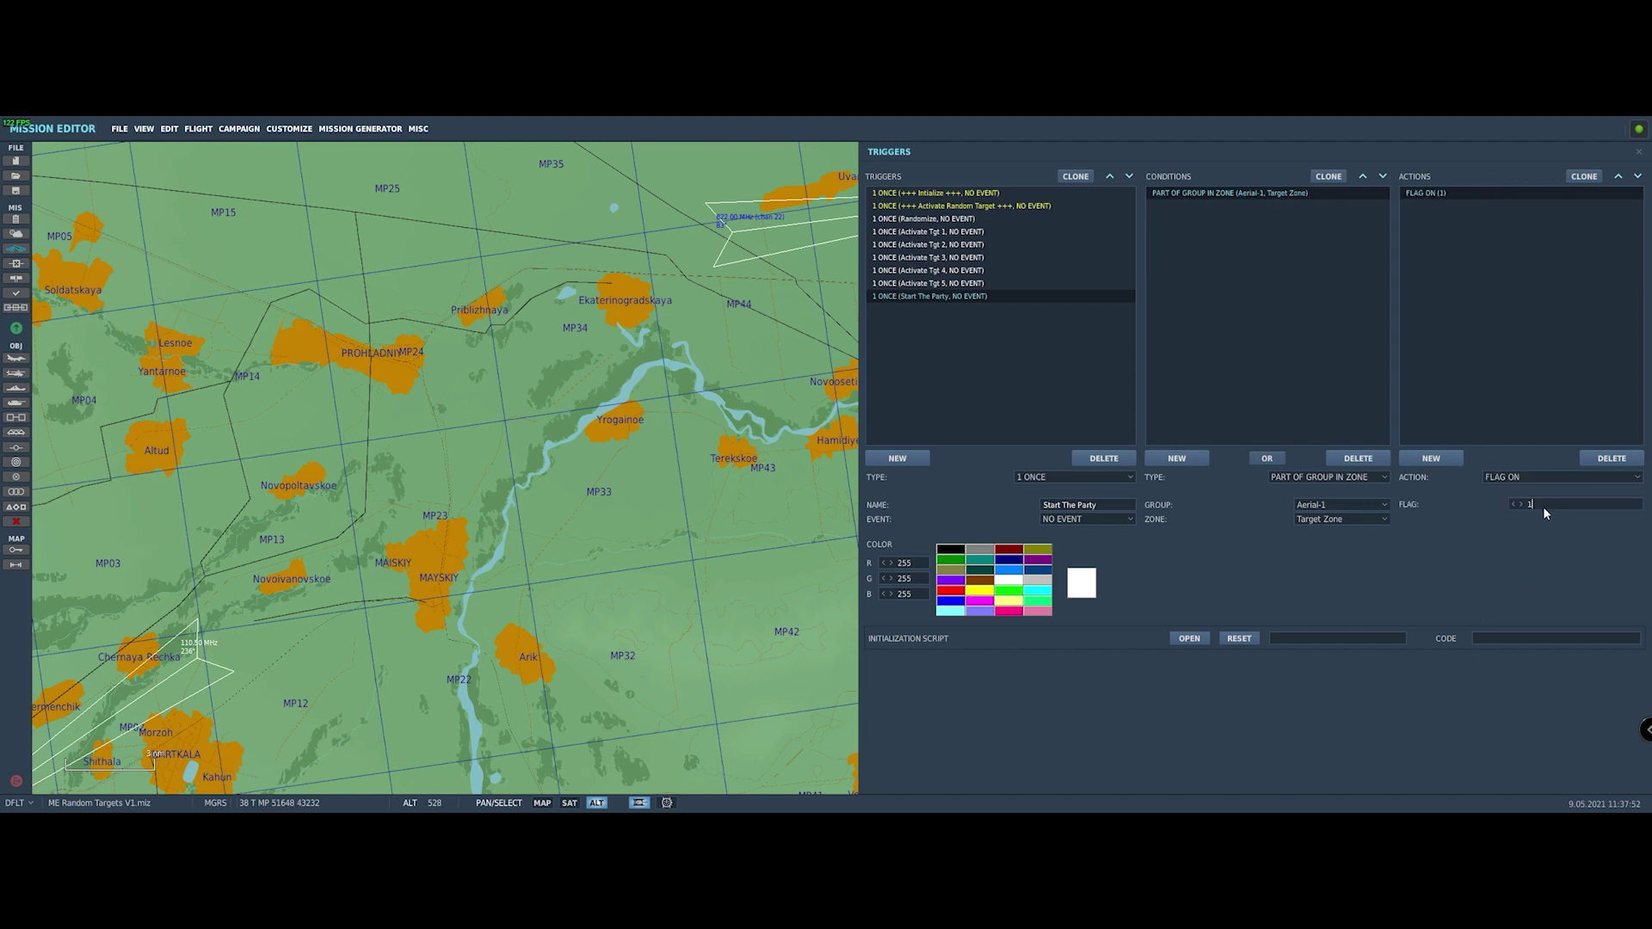
{"action": "left_click", "coordinate": [911, 298]}
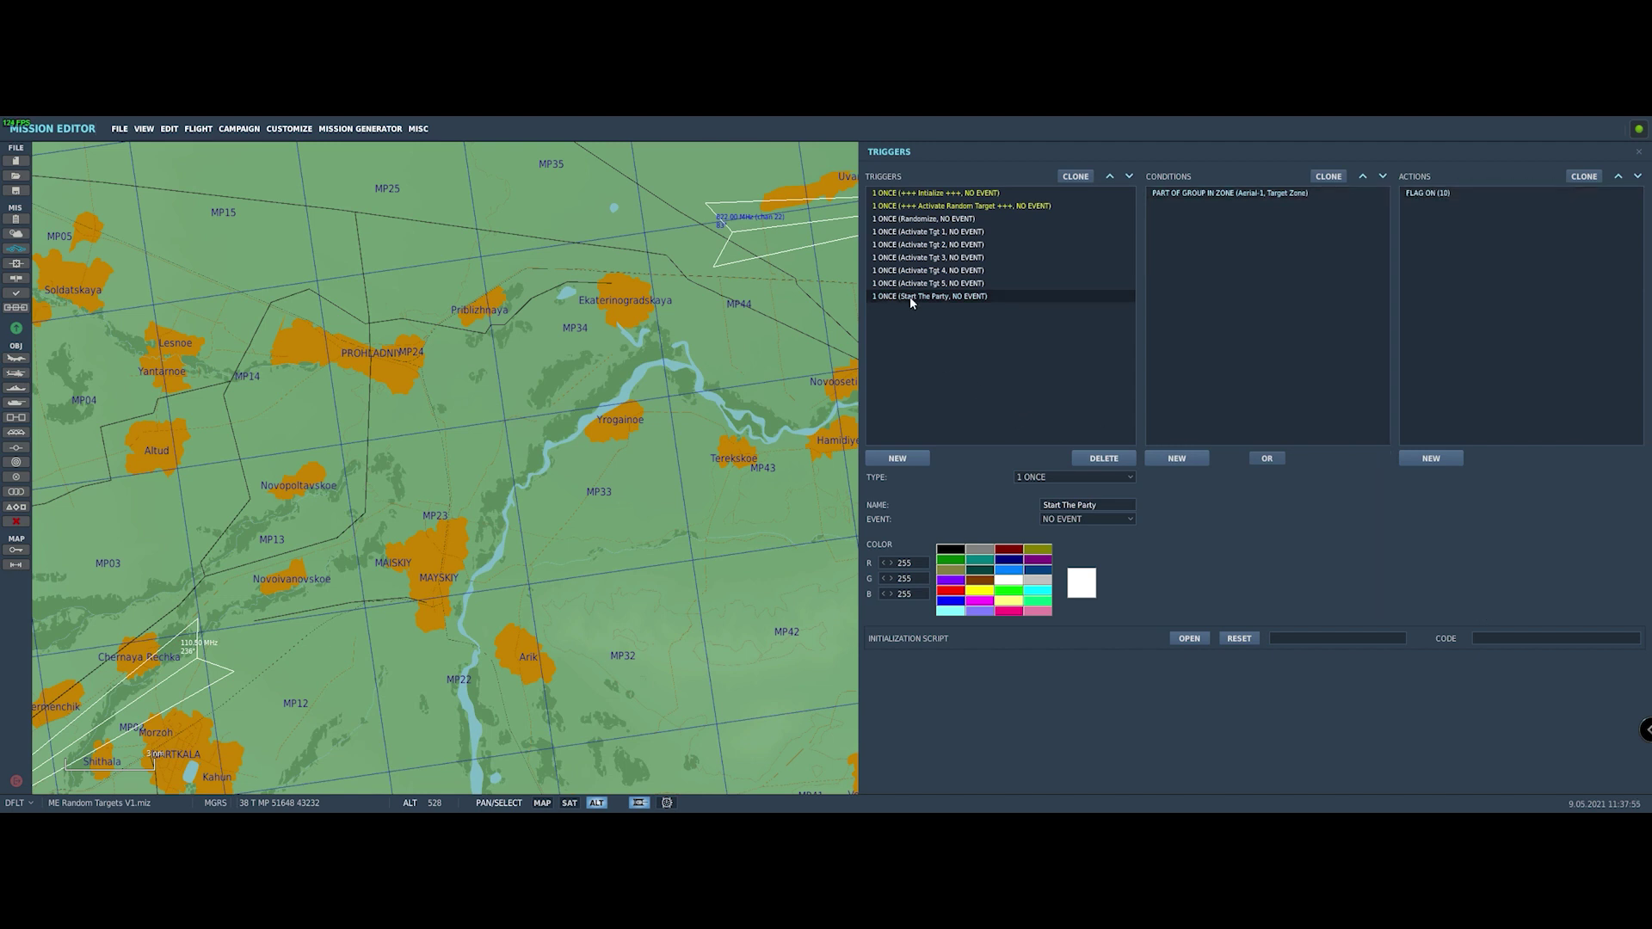
Step: Move the Start The Party trigger up in the order, directly below the +++ Intialize +++ trigger
{"action": "left_click", "coordinate": [1109, 177]}
{"action": "left_click", "coordinate": [1109, 177]}
{"action": "left_click", "coordinate": [1109, 177]}
{"action": "left_click", "coordinate": [1109, 176]}
{"action": "left_click", "coordinate": [1109, 176]}
{"action": "left_click", "coordinate": [1109, 176]}
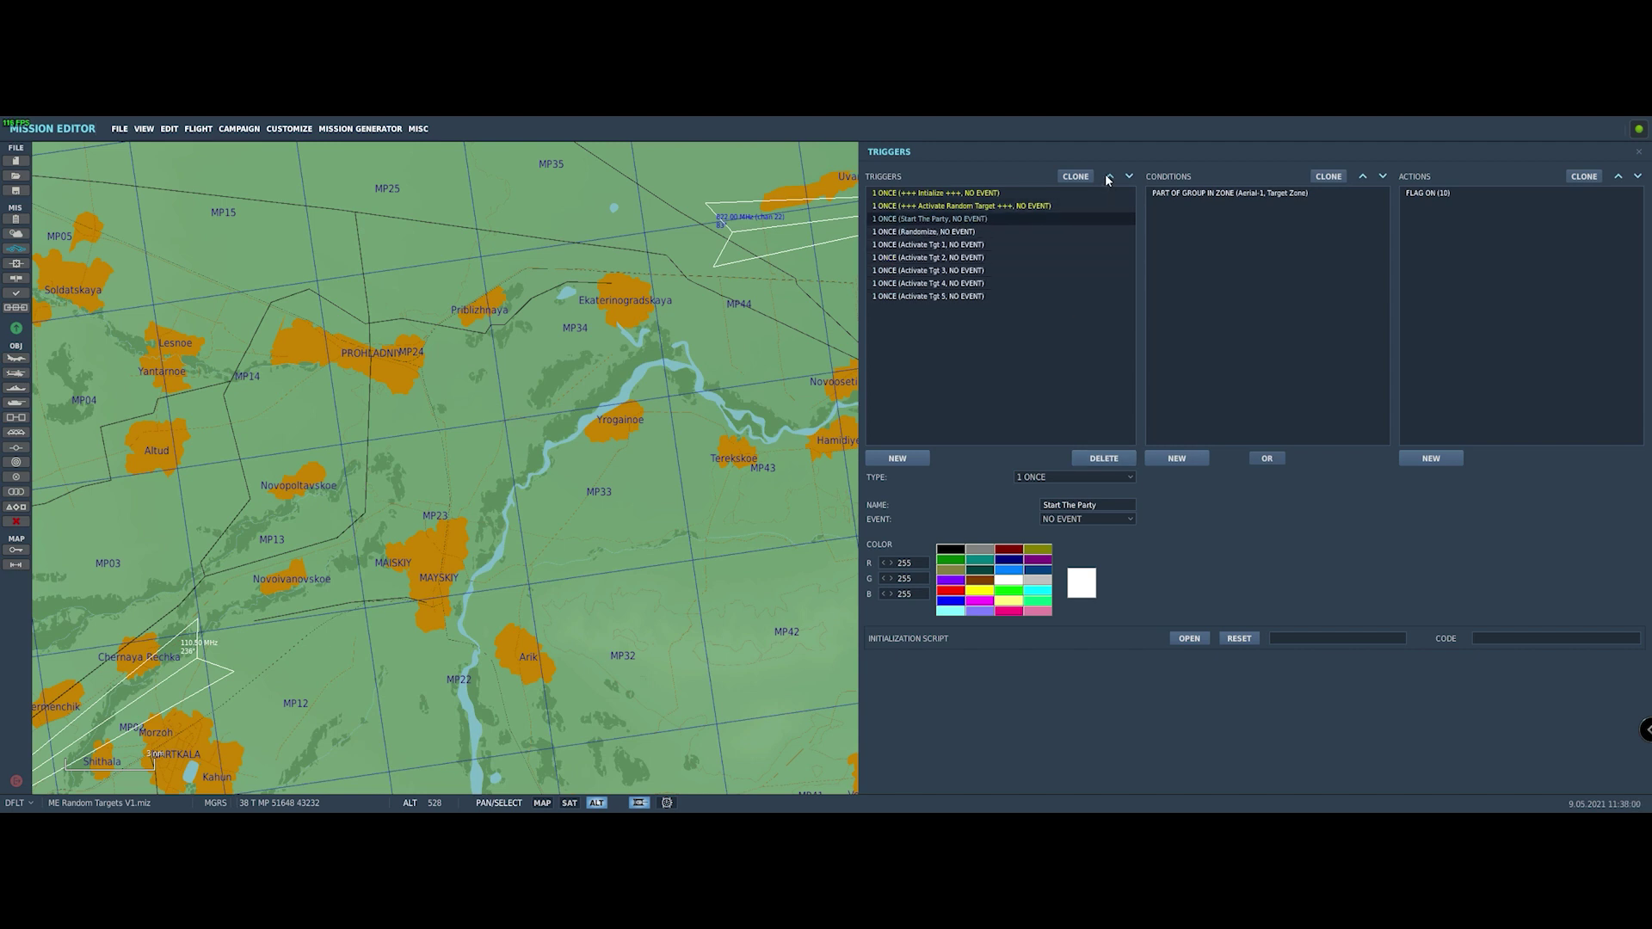
{"action": "left_click", "coordinate": [1110, 176]}
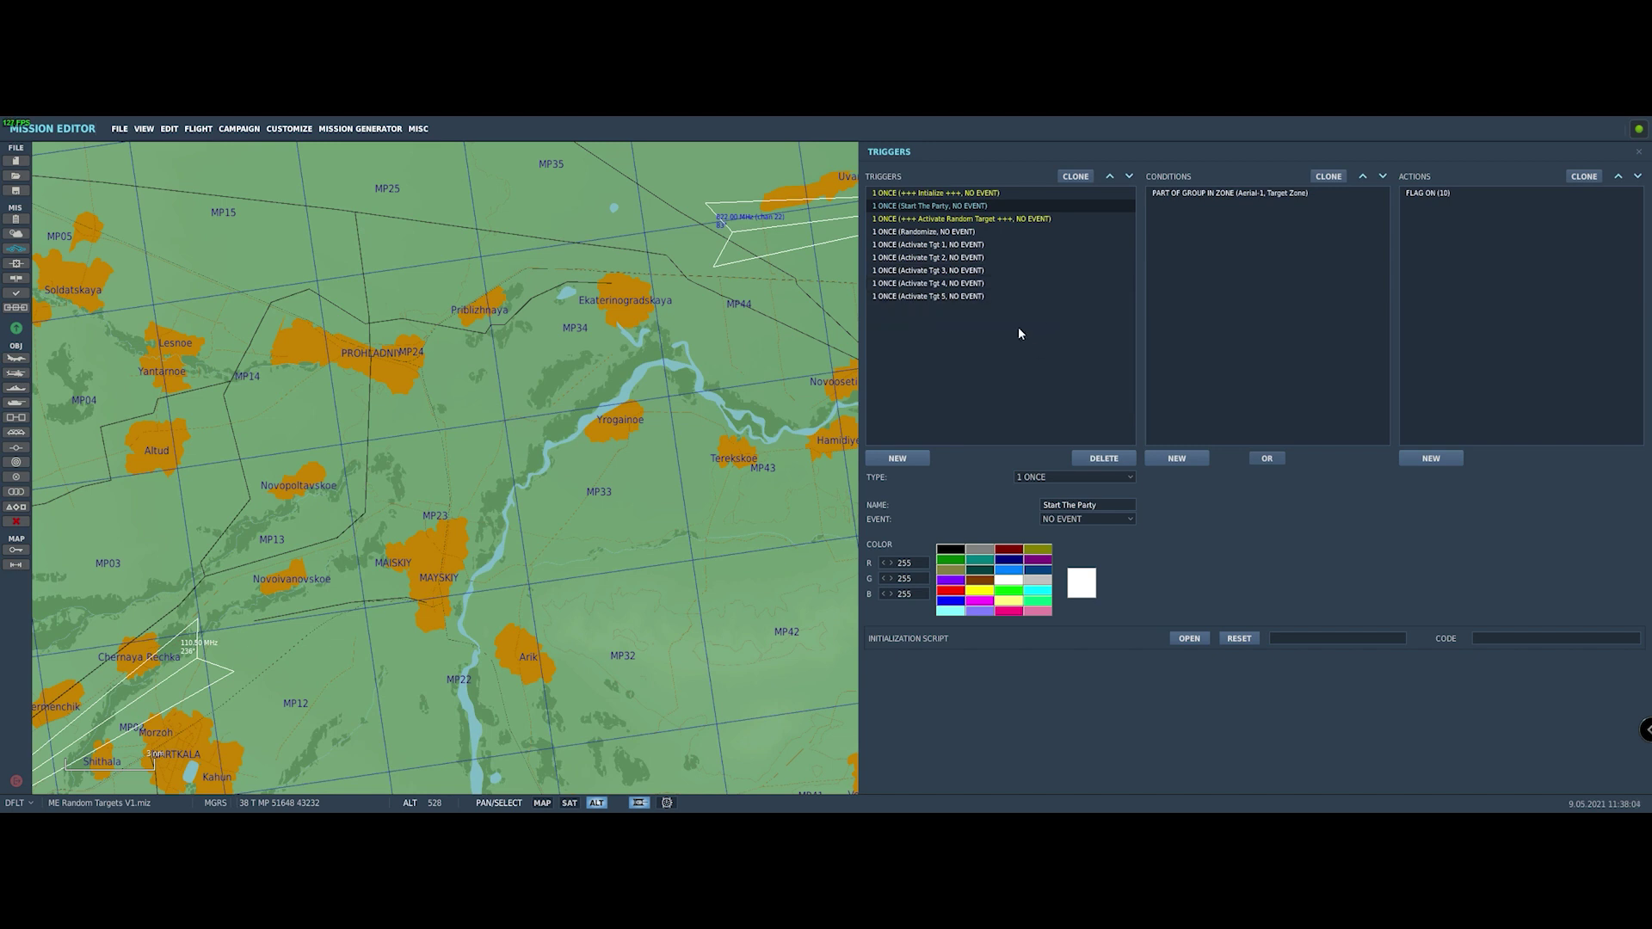
Step: Clone the +++ Intialize +++ trigger and rename the copy +++ Mission Start +++
{"action": "left_click", "coordinate": [989, 193]}
{"action": "left_click", "coordinate": [1067, 178]}
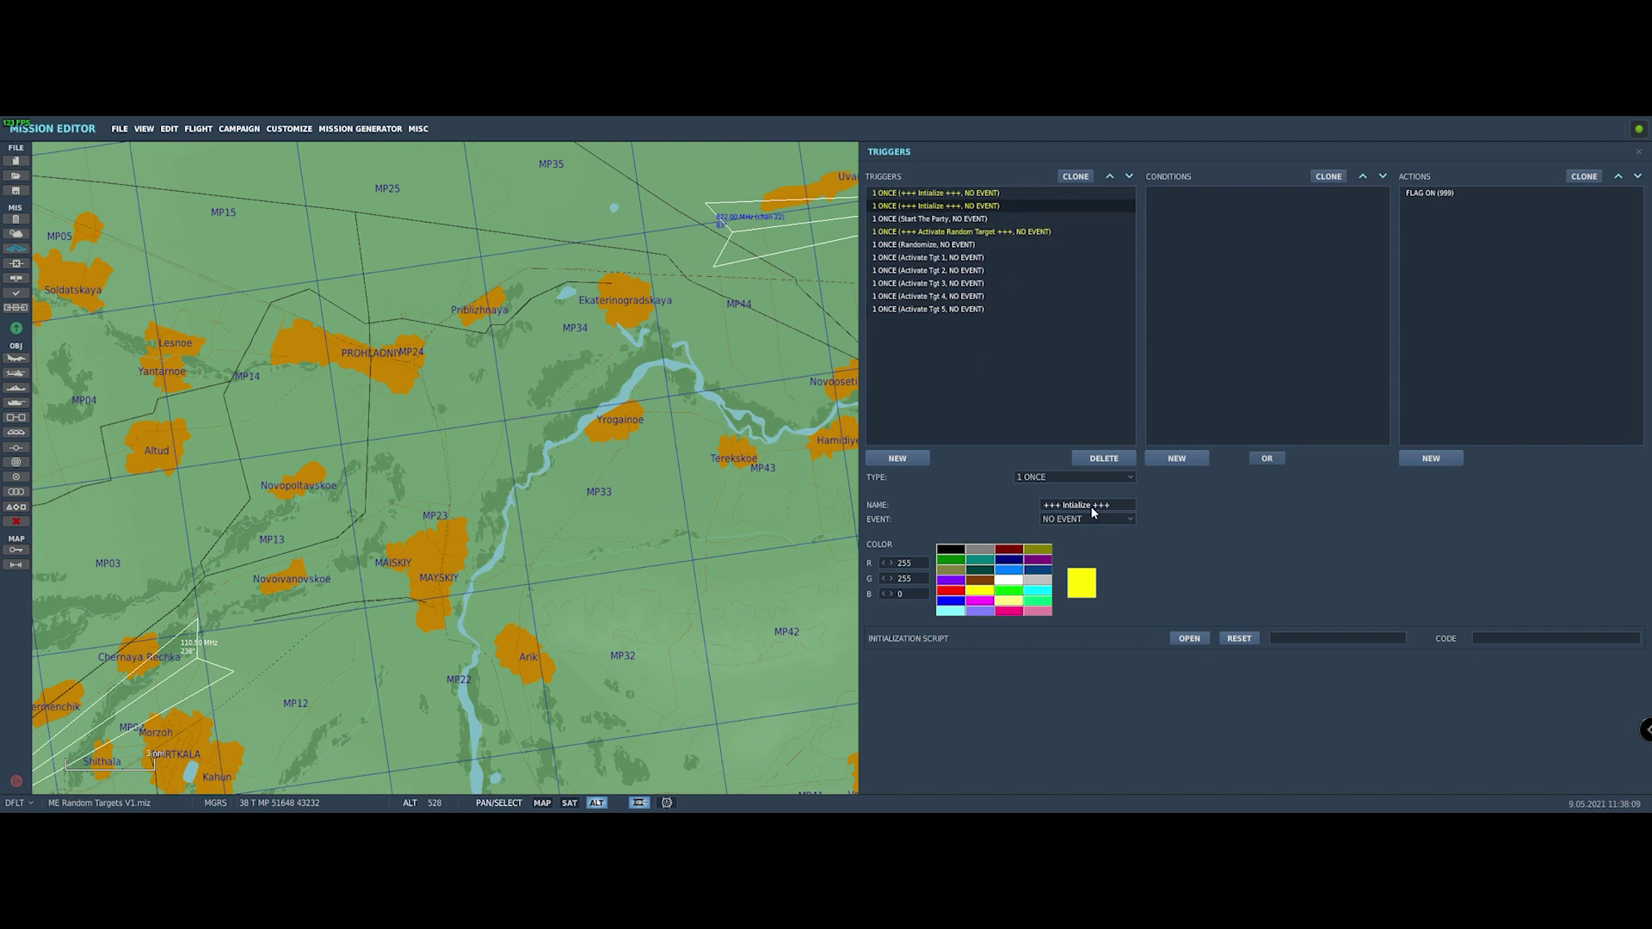
{"action": "key", "text": "BackSpace"}
{"action": "key", "text": "BackSpace"}
{"action": "key", "text": "BackSpace"}
{"action": "key", "text": "BackSpace"}
{"action": "key", "text": "BackSpace"}
{"action": "key", "text": "BackSpace"}
{"action": "key", "text": "BackSpace"}
{"action": "key", "text": "BackSpace"}
{"action": "type", "text": "Mission Sty"}
{"action": "key", "text": "BackSpace"}
{"action": "type", "text": "art"}
Step: Set the Start The Party trigger's color to cyan (0, 255, 255)
{"action": "left_click", "coordinate": [925, 219]}
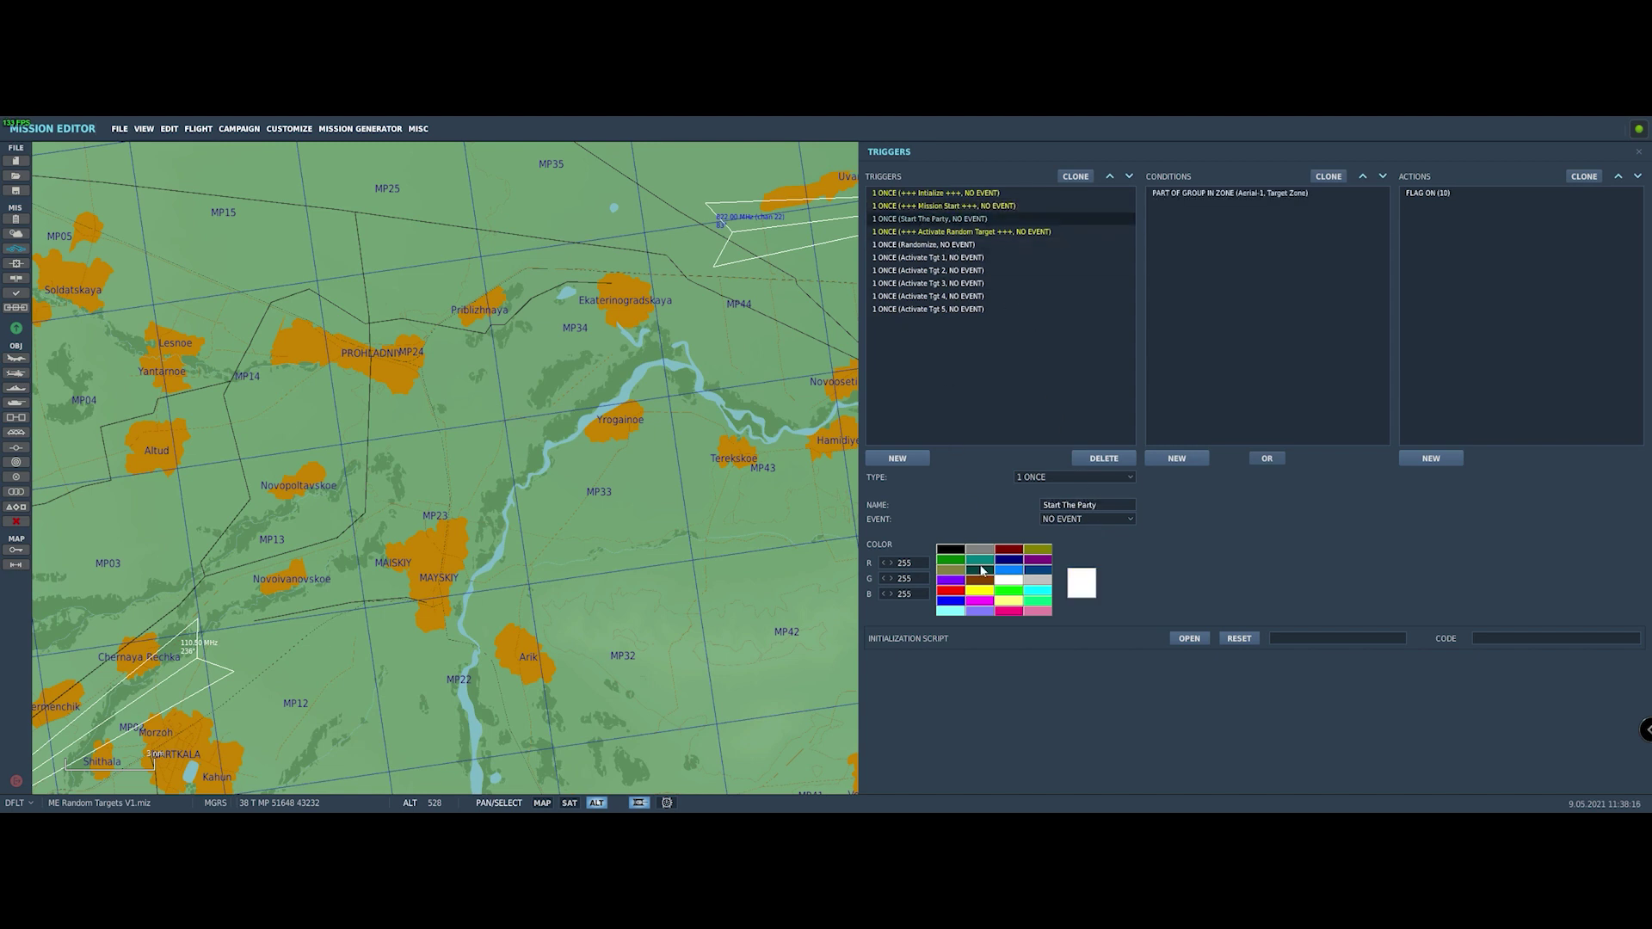
{"action": "left_click", "coordinate": [1036, 591]}
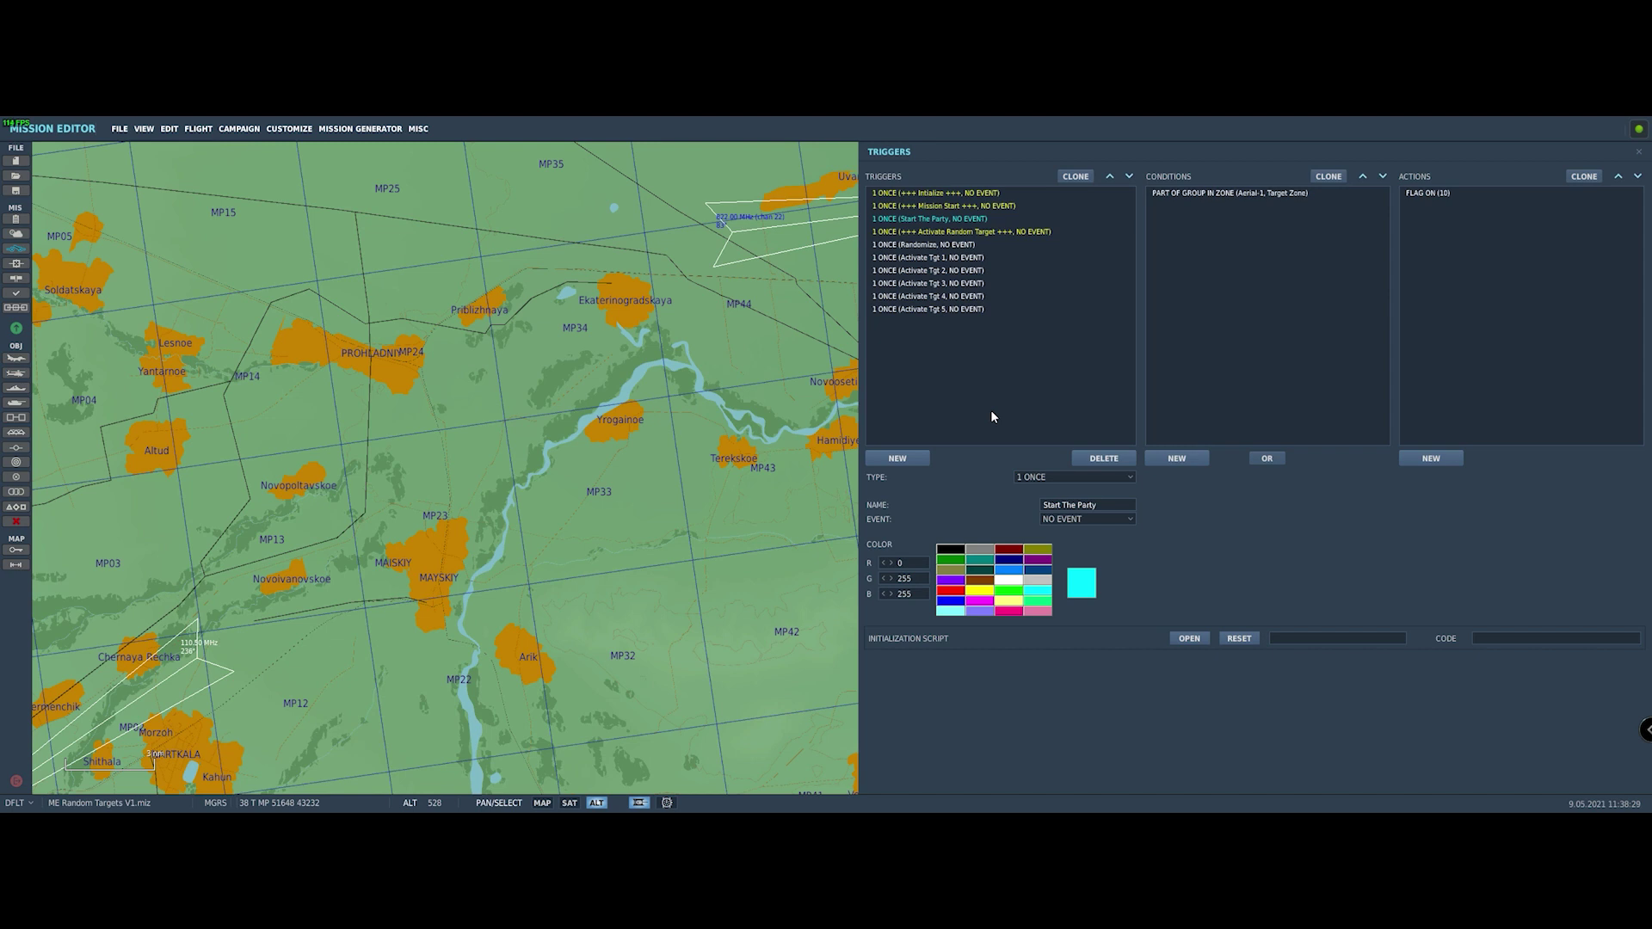
{"action": "left_click", "coordinate": [1432, 193]}
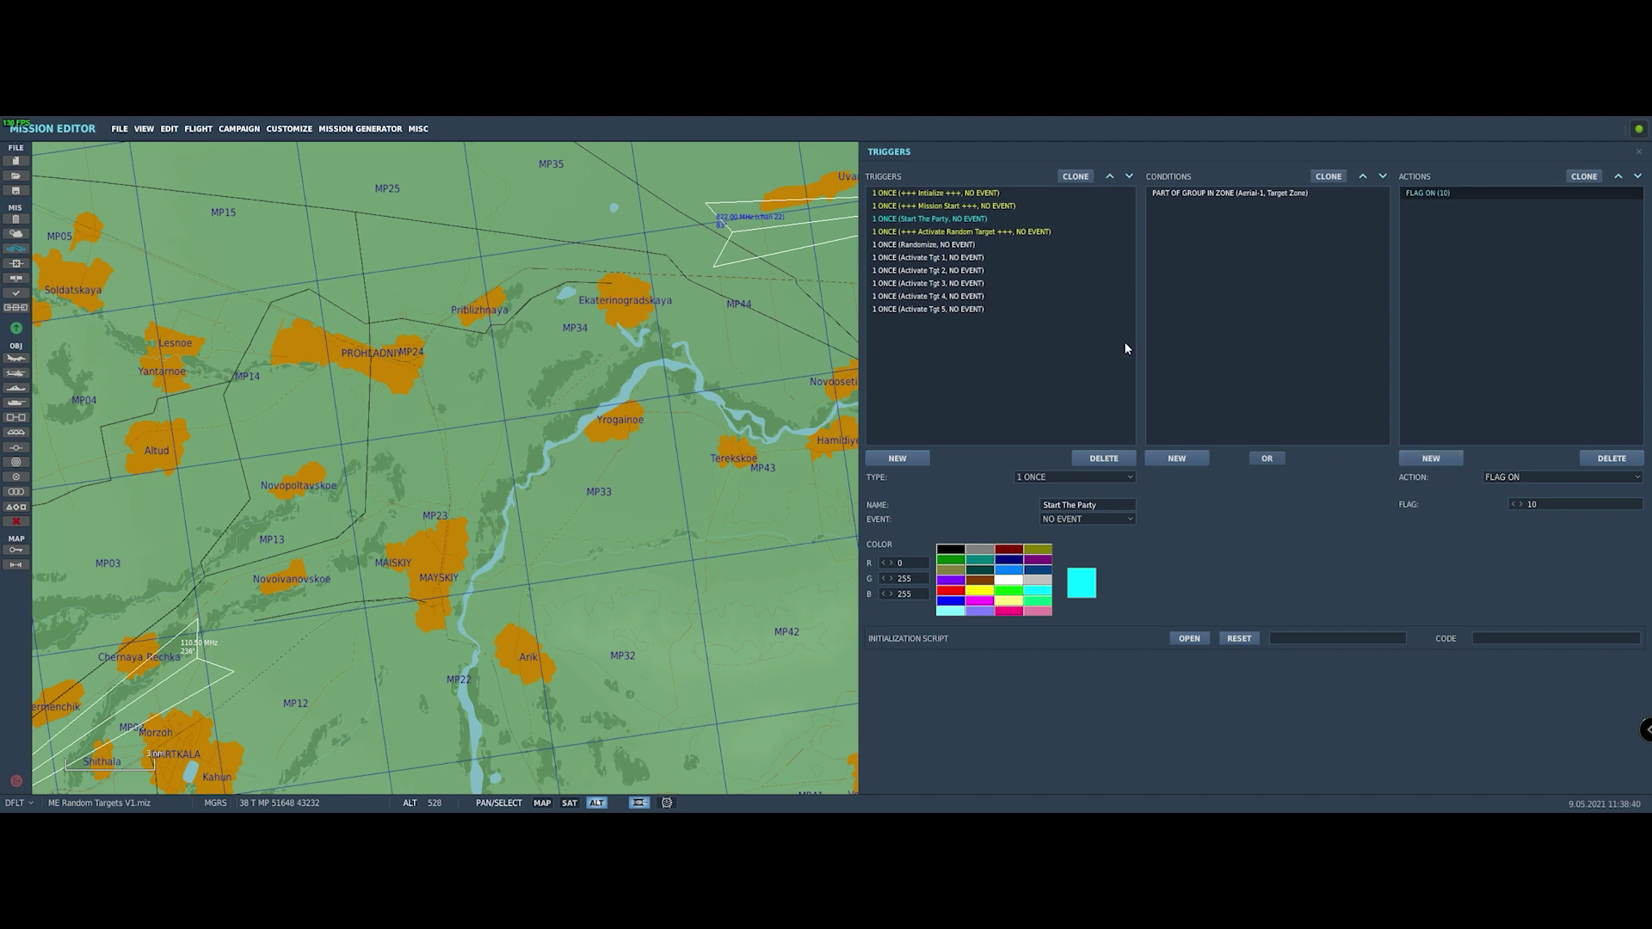
Step: Add a MESSAGE TO ALL action with the text "Initializing Target" to the Start The Party trigger
{"action": "left_click", "coordinate": [951, 219]}
{"action": "left_click", "coordinate": [1424, 196]}
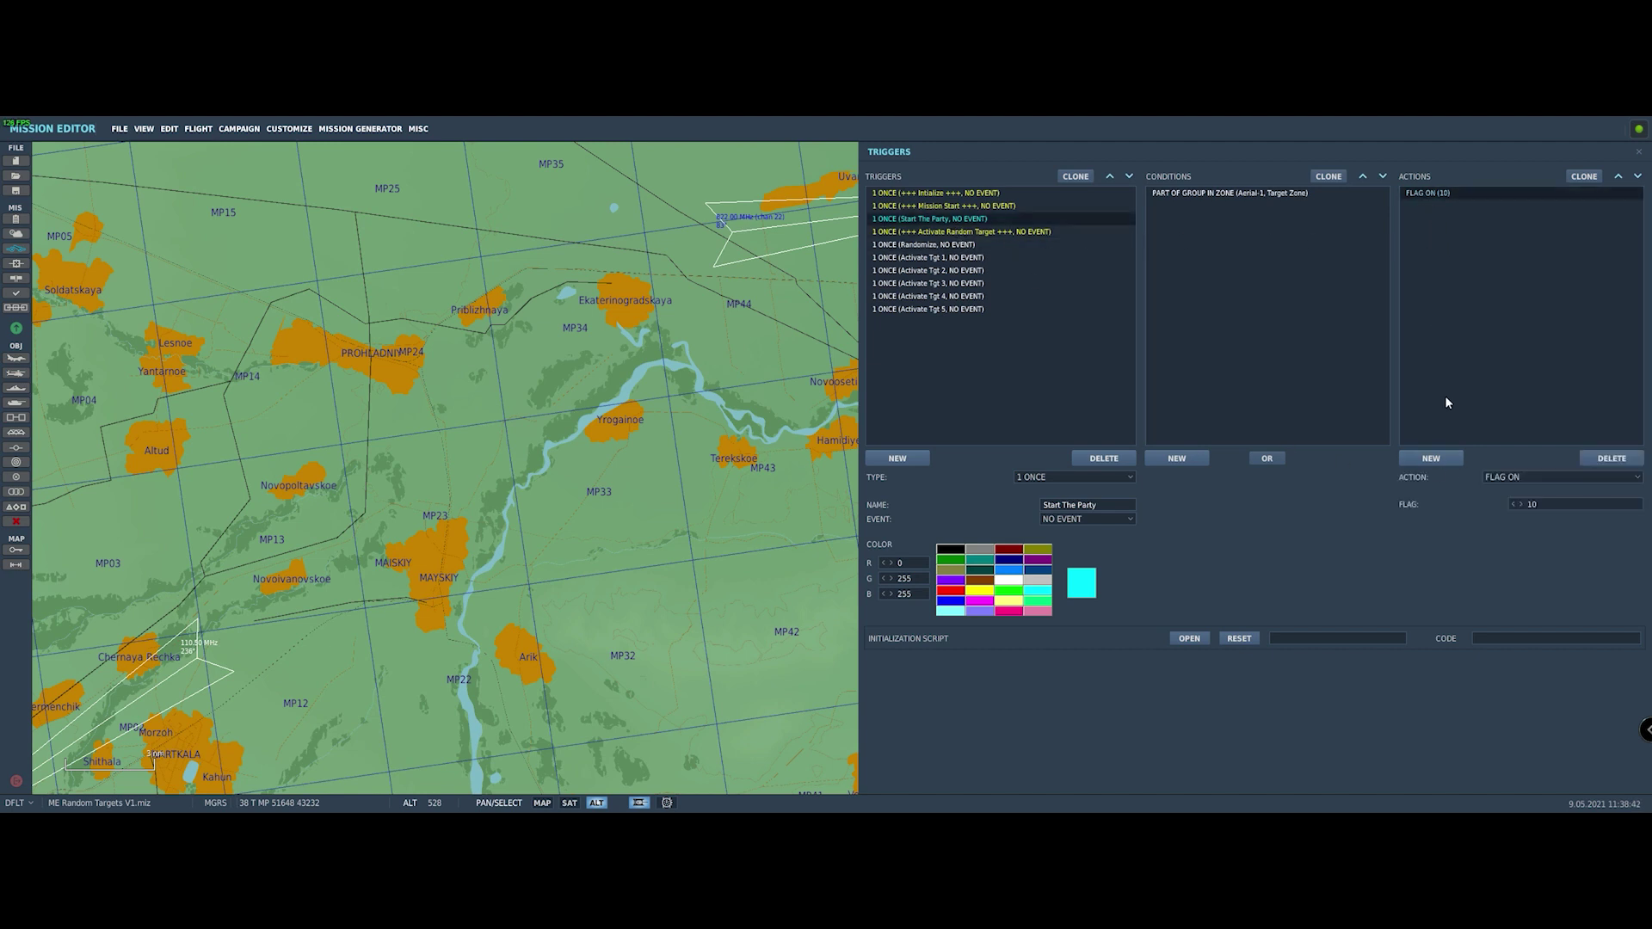
{"action": "left_click", "coordinate": [1433, 458]}
{"action": "left_click", "coordinate": [1562, 477]}
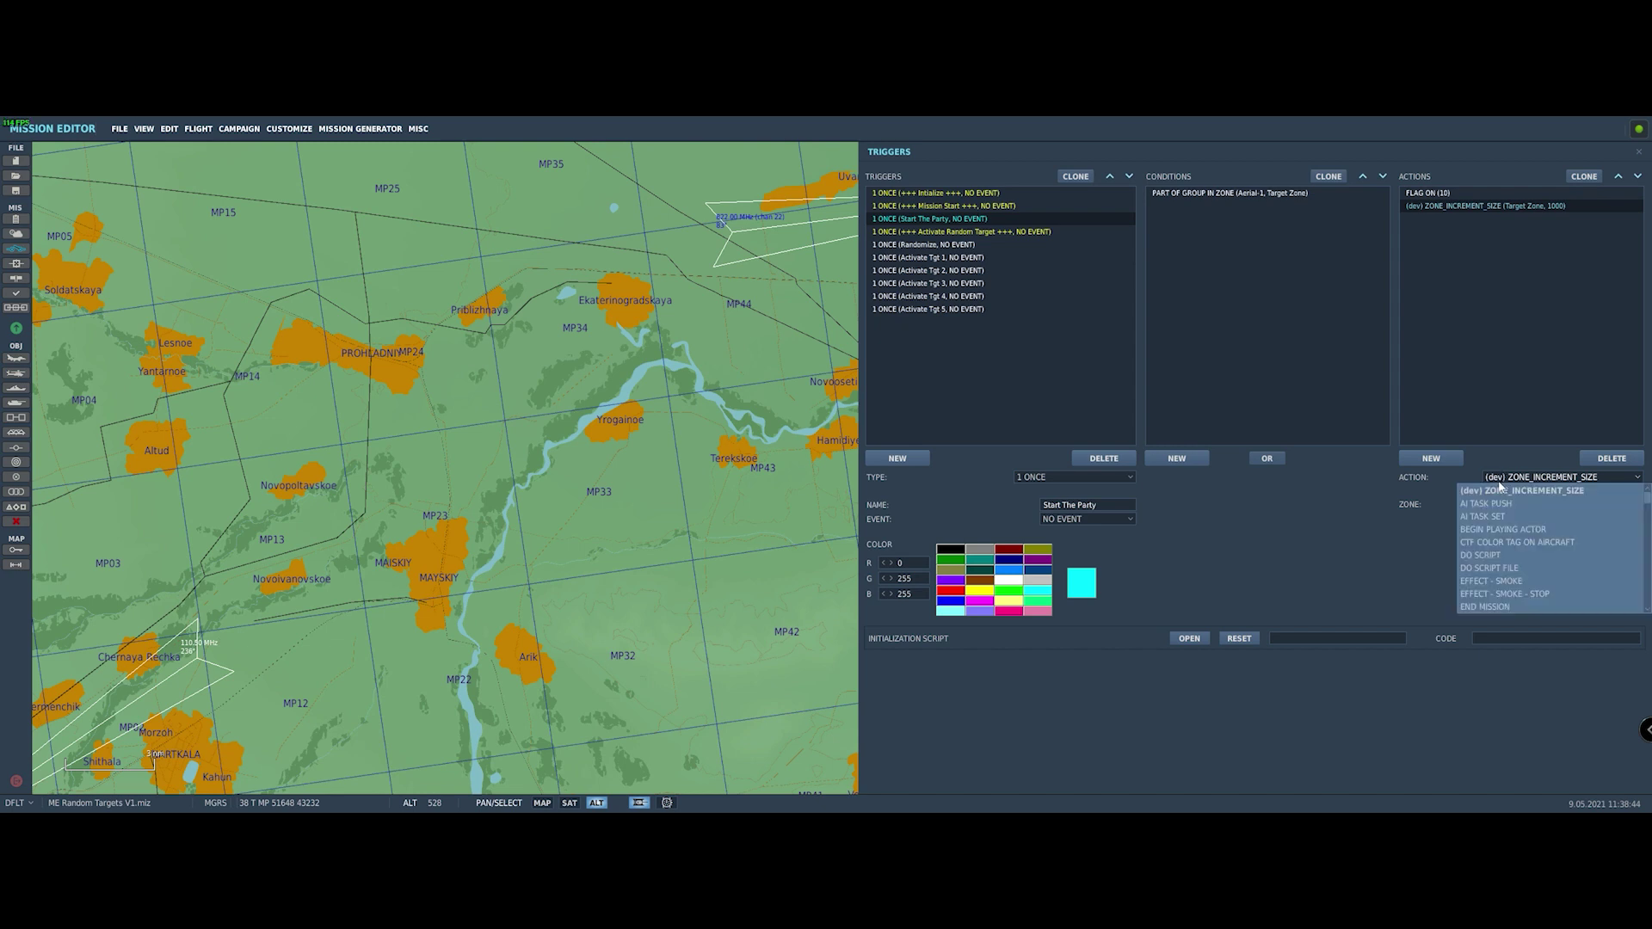
{"action": "scroll", "coordinate": [1519, 548], "scroll_direction": "down", "scroll_amount": 6}
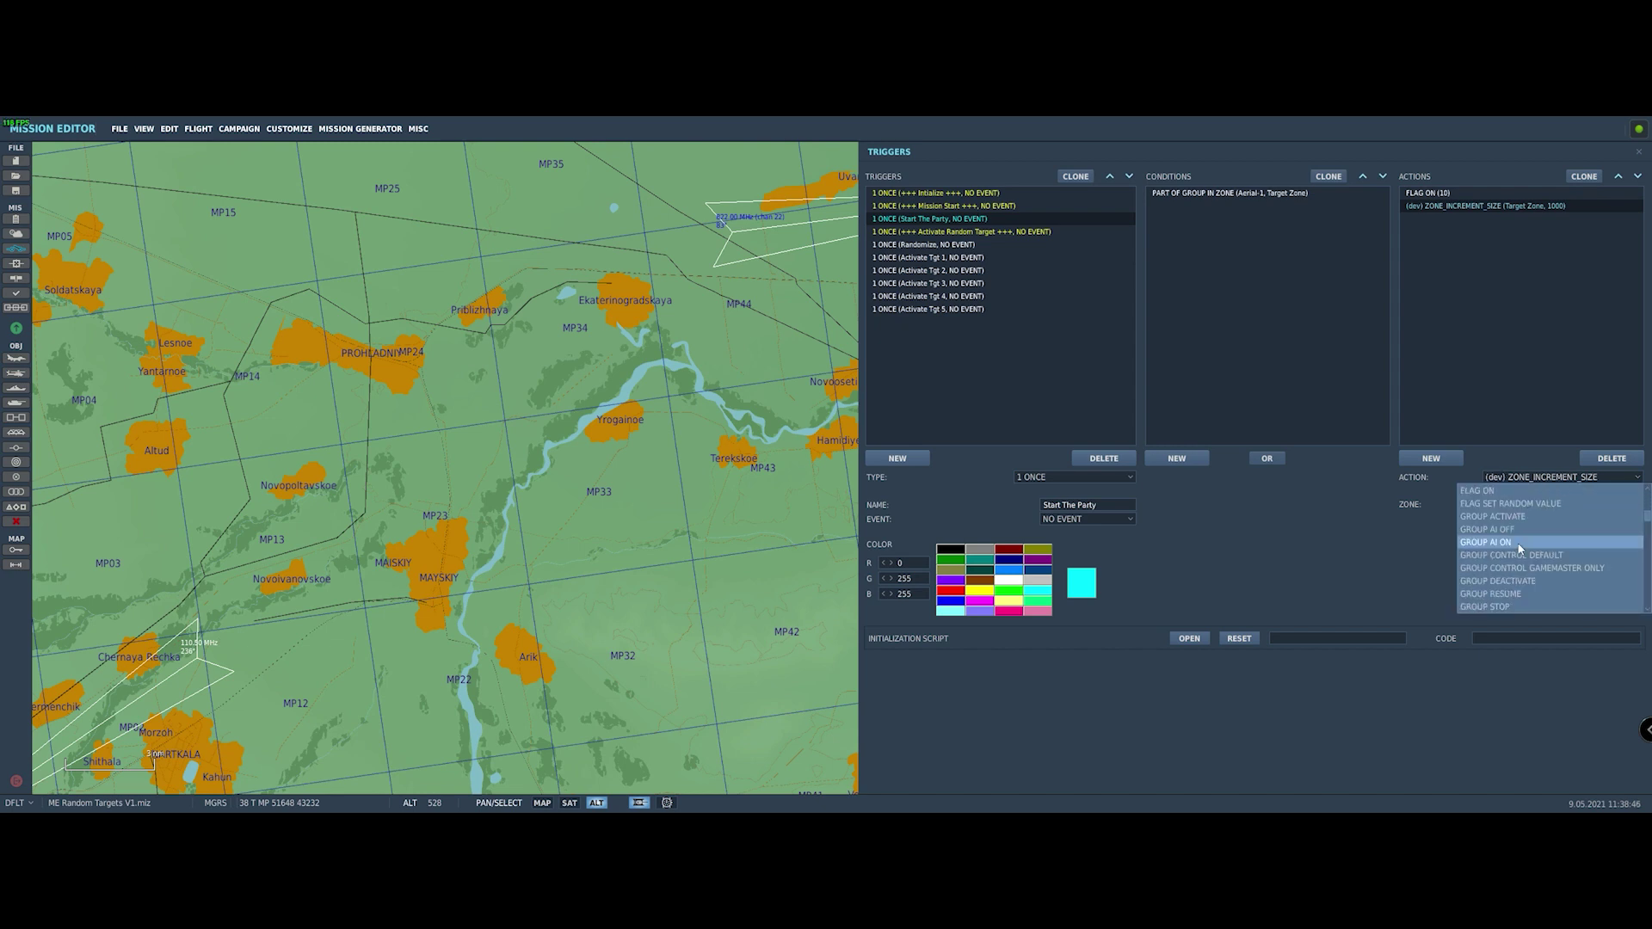
{"action": "scroll", "coordinate": [1575, 568], "scroll_direction": "down", "scroll_amount": 1}
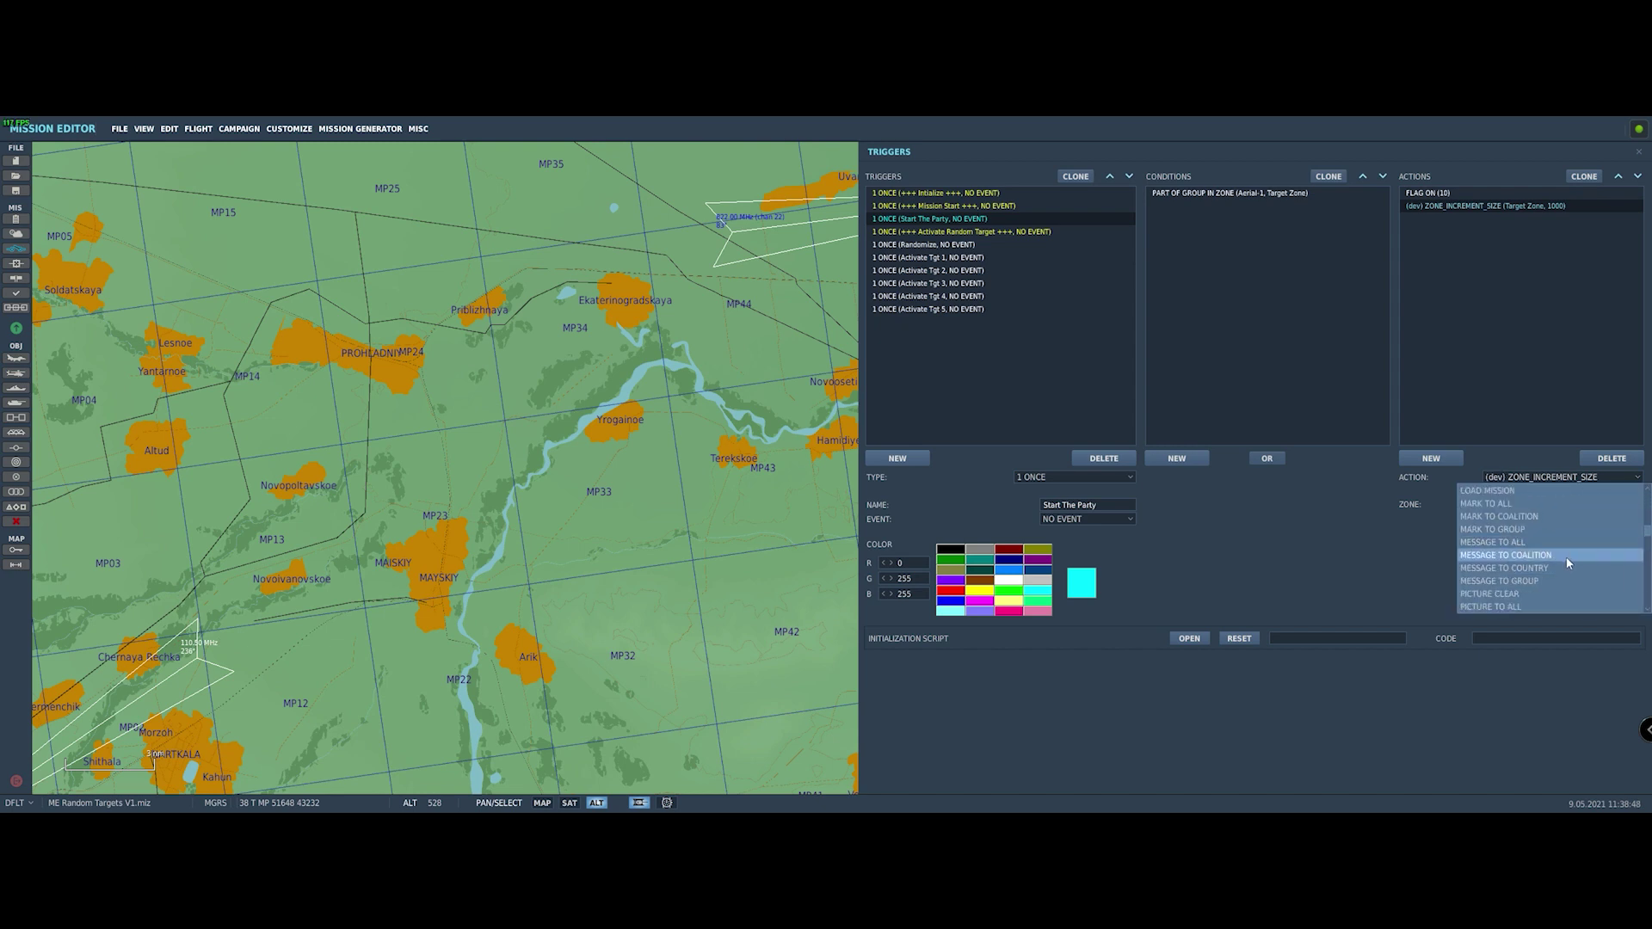
{"action": "left_click", "coordinate": [1508, 542]}
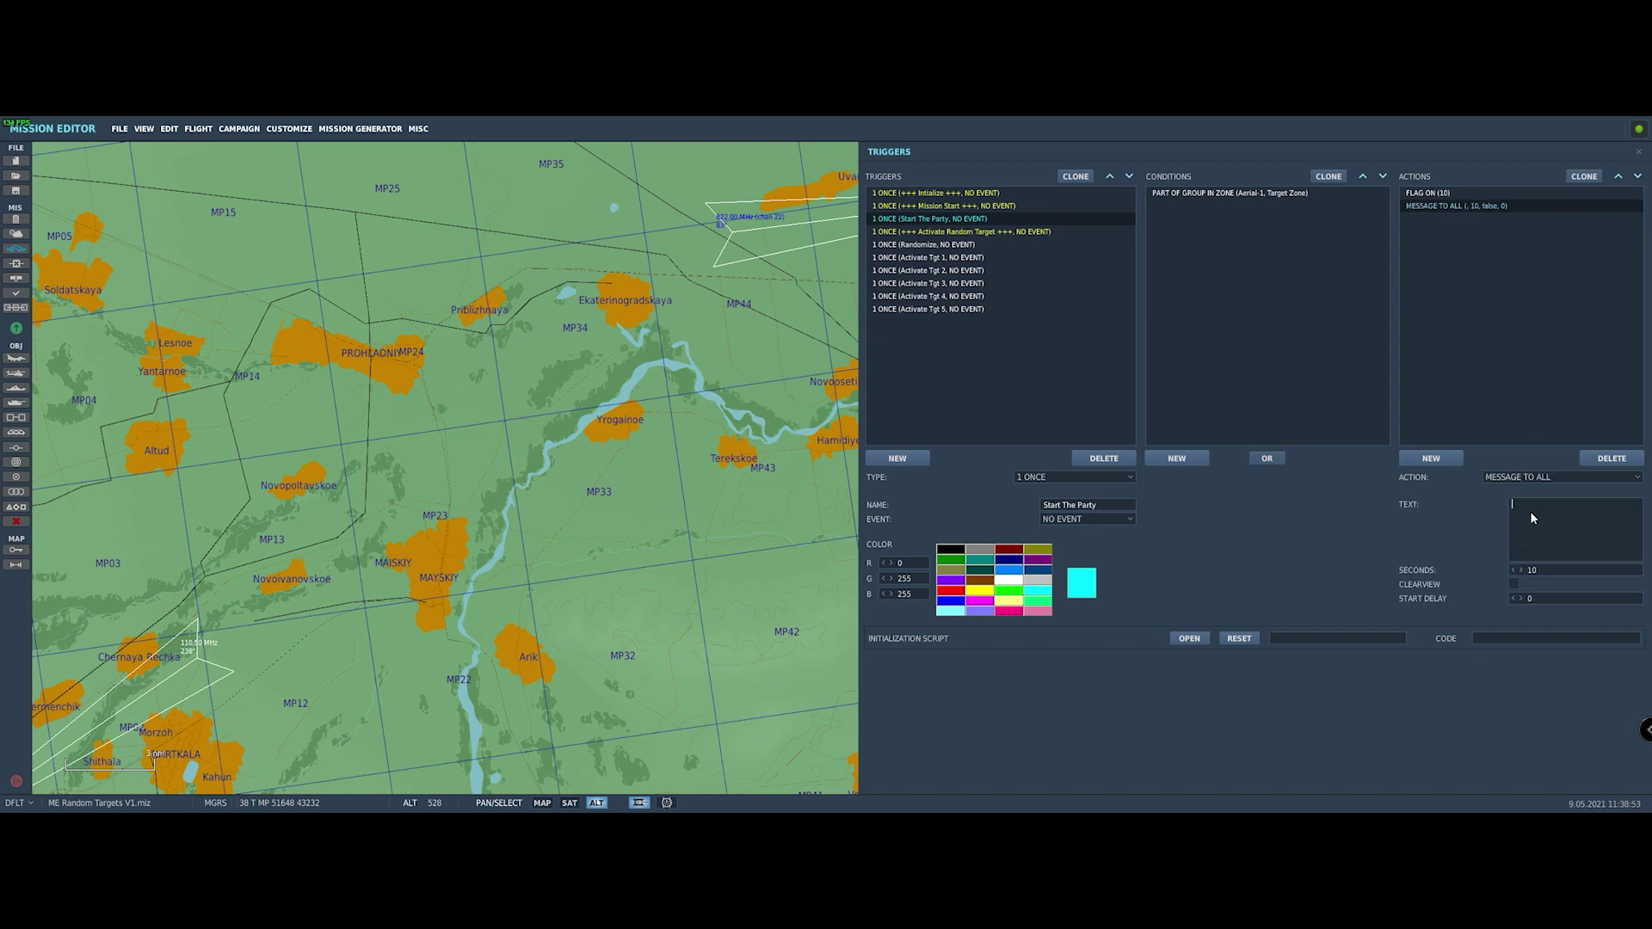
{"action": "type", "text": "Initializing Ta"}
{"action": "left_click", "coordinate": [1454, 350]}
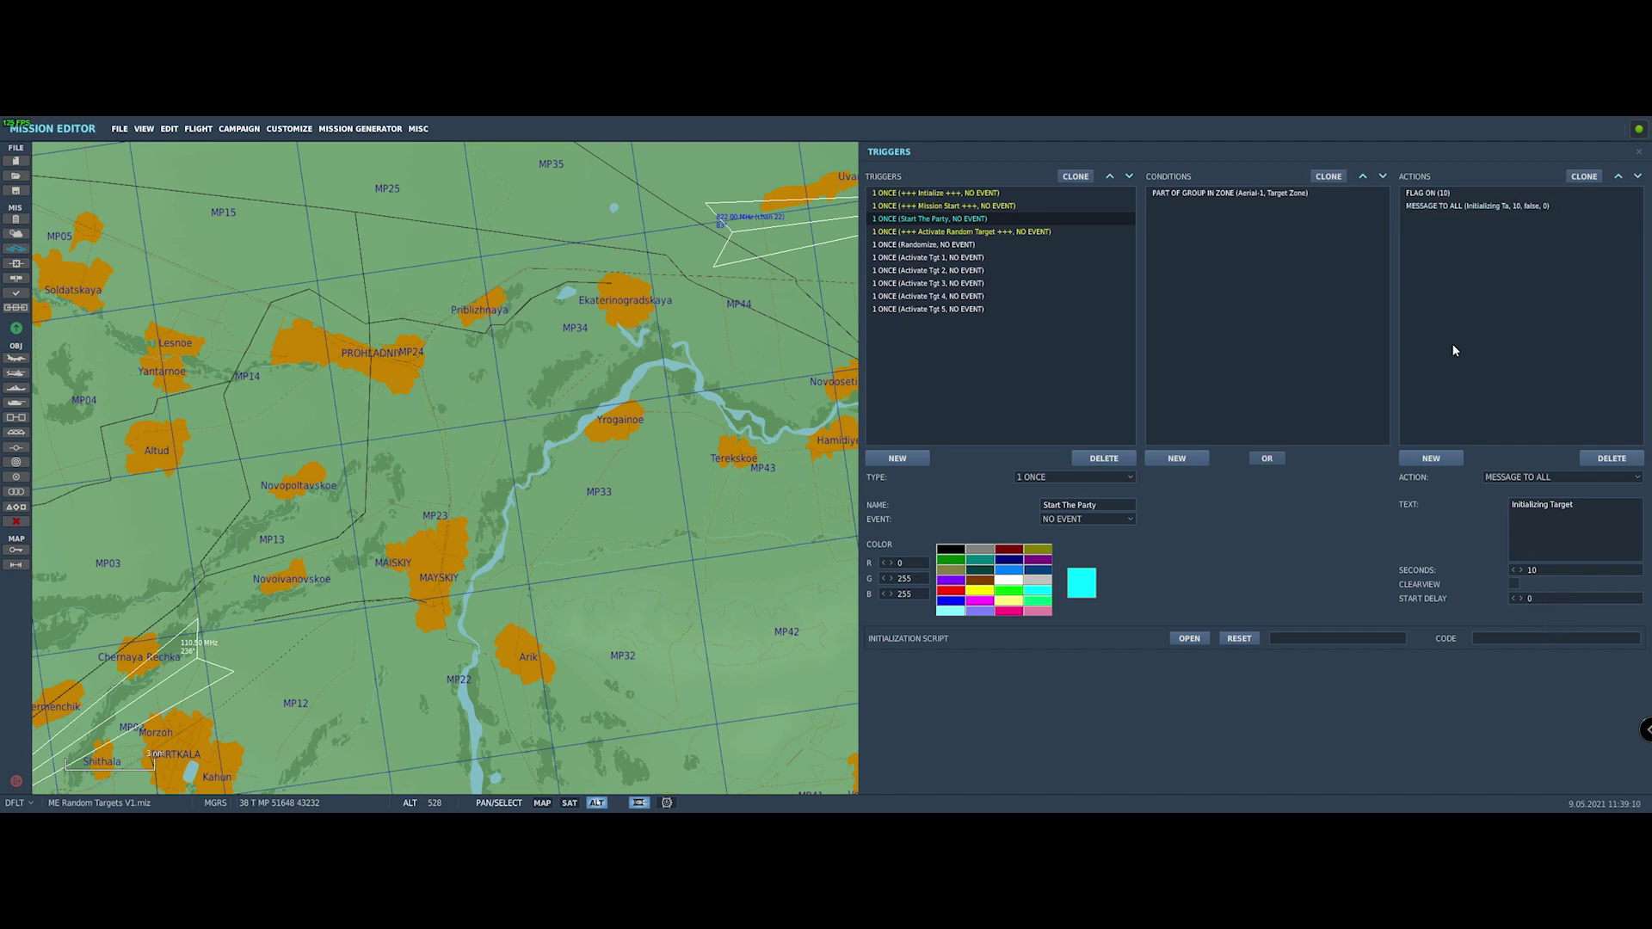
Step: Create a 1 ONCE trigger named Target Init Message with a FLAG IS TRUE condition for flag 11
{"action": "left_click", "coordinate": [898, 458]}
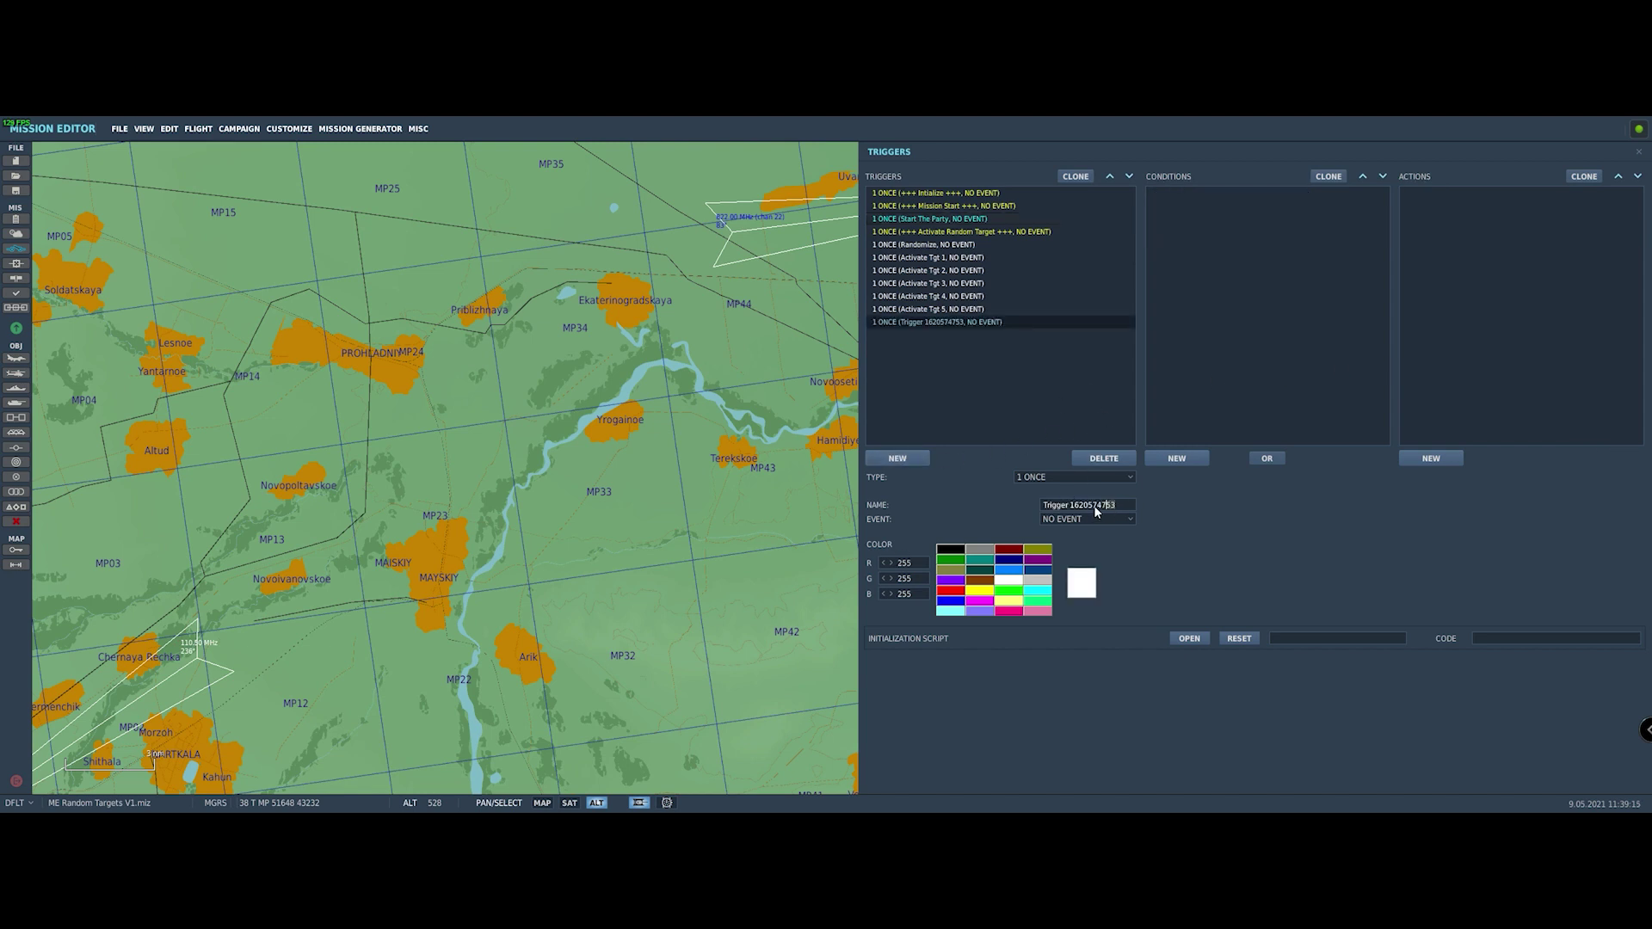
{"action": "type", "text": "Target Init Message"}
{"action": "left_click", "coordinate": [1177, 462]}
{"action": "left_click", "coordinate": [1291, 479]}
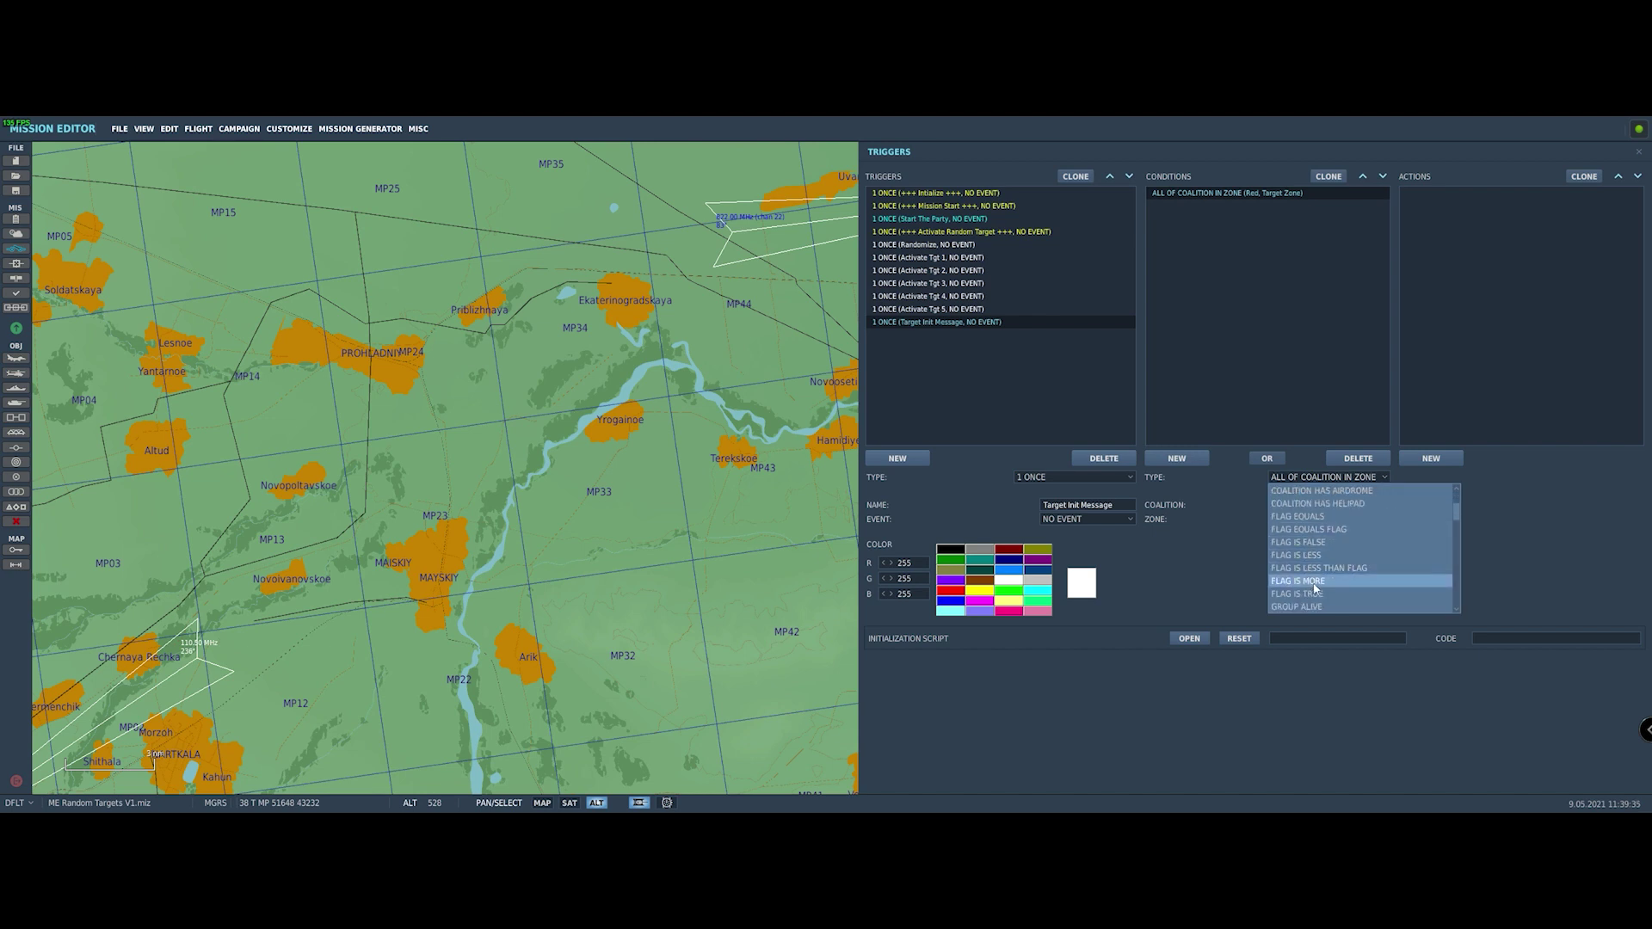
{"action": "left_click", "coordinate": [1308, 593]}
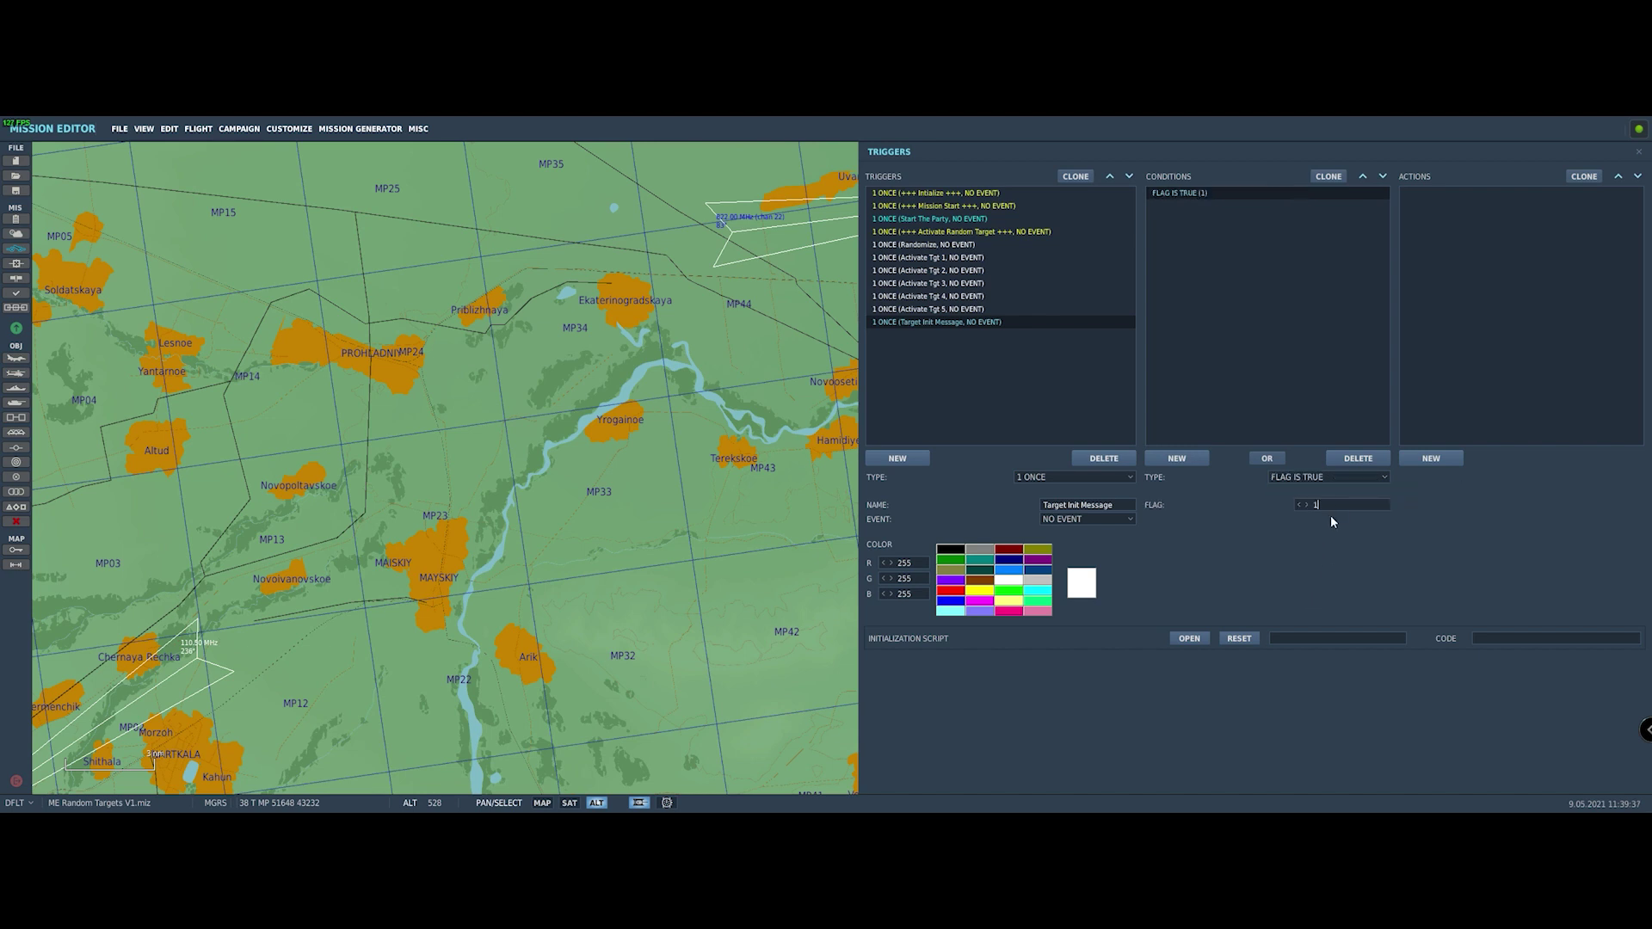
Step: Add a MESSAGE TO ALL action with the text "Target Has Been Initialized" to the Target Init Message trigger
{"action": "left_click", "coordinate": [1431, 457]}
{"action": "left_click", "coordinate": [1519, 477]}
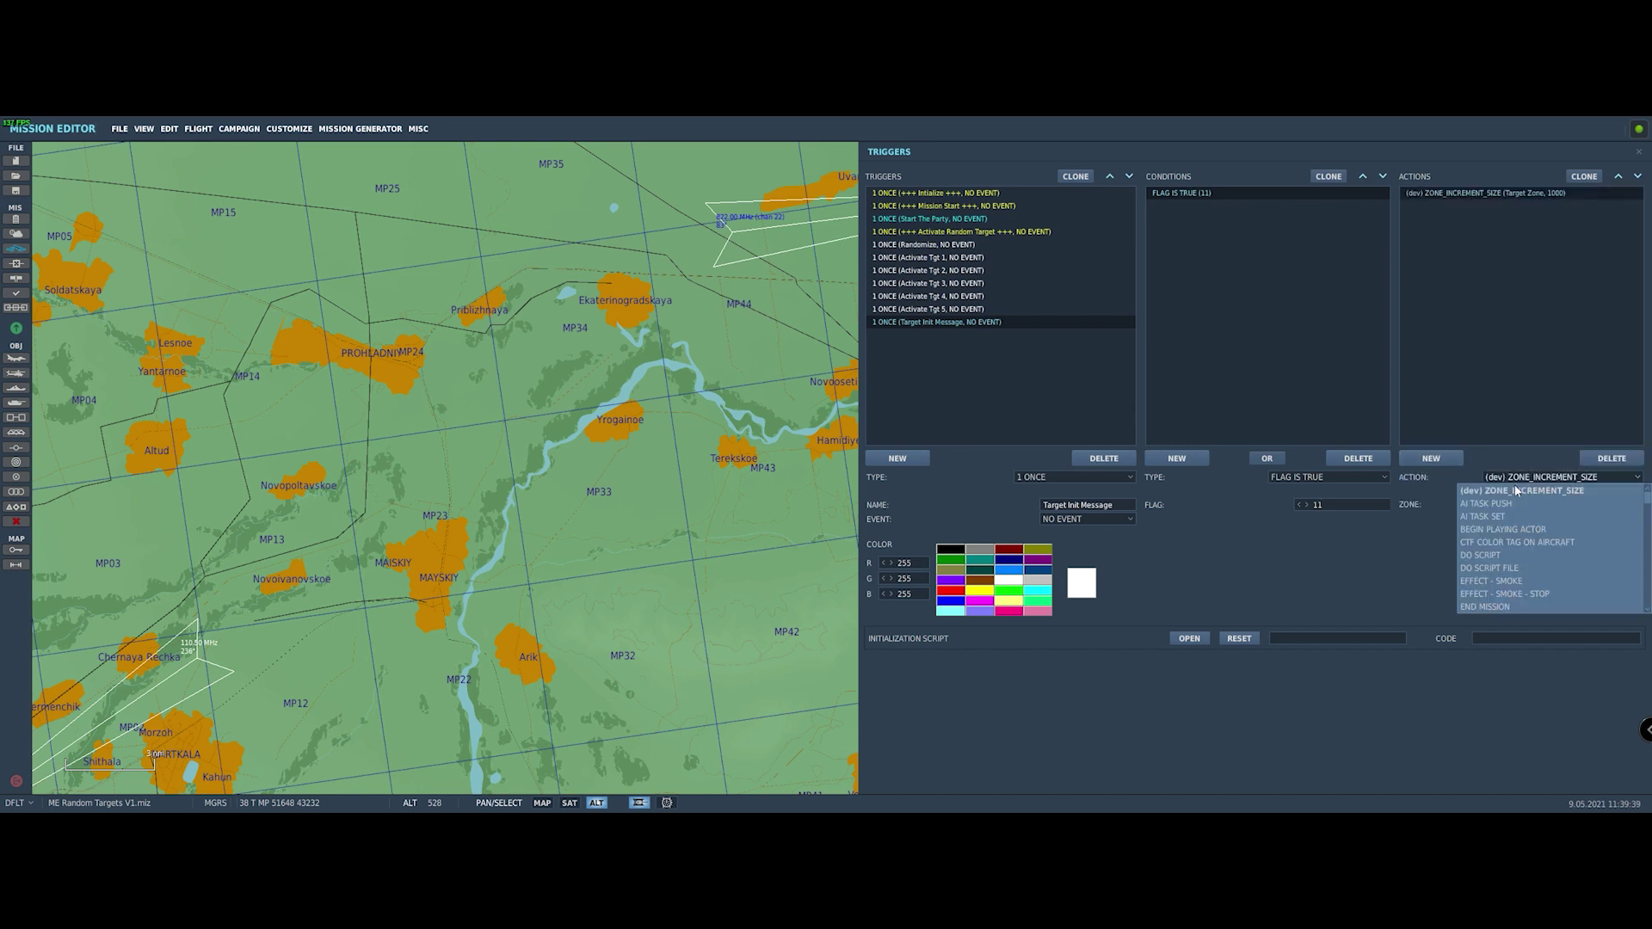
{"action": "scroll", "coordinate": [1512, 544], "scroll_direction": "down", "scroll_amount": 7}
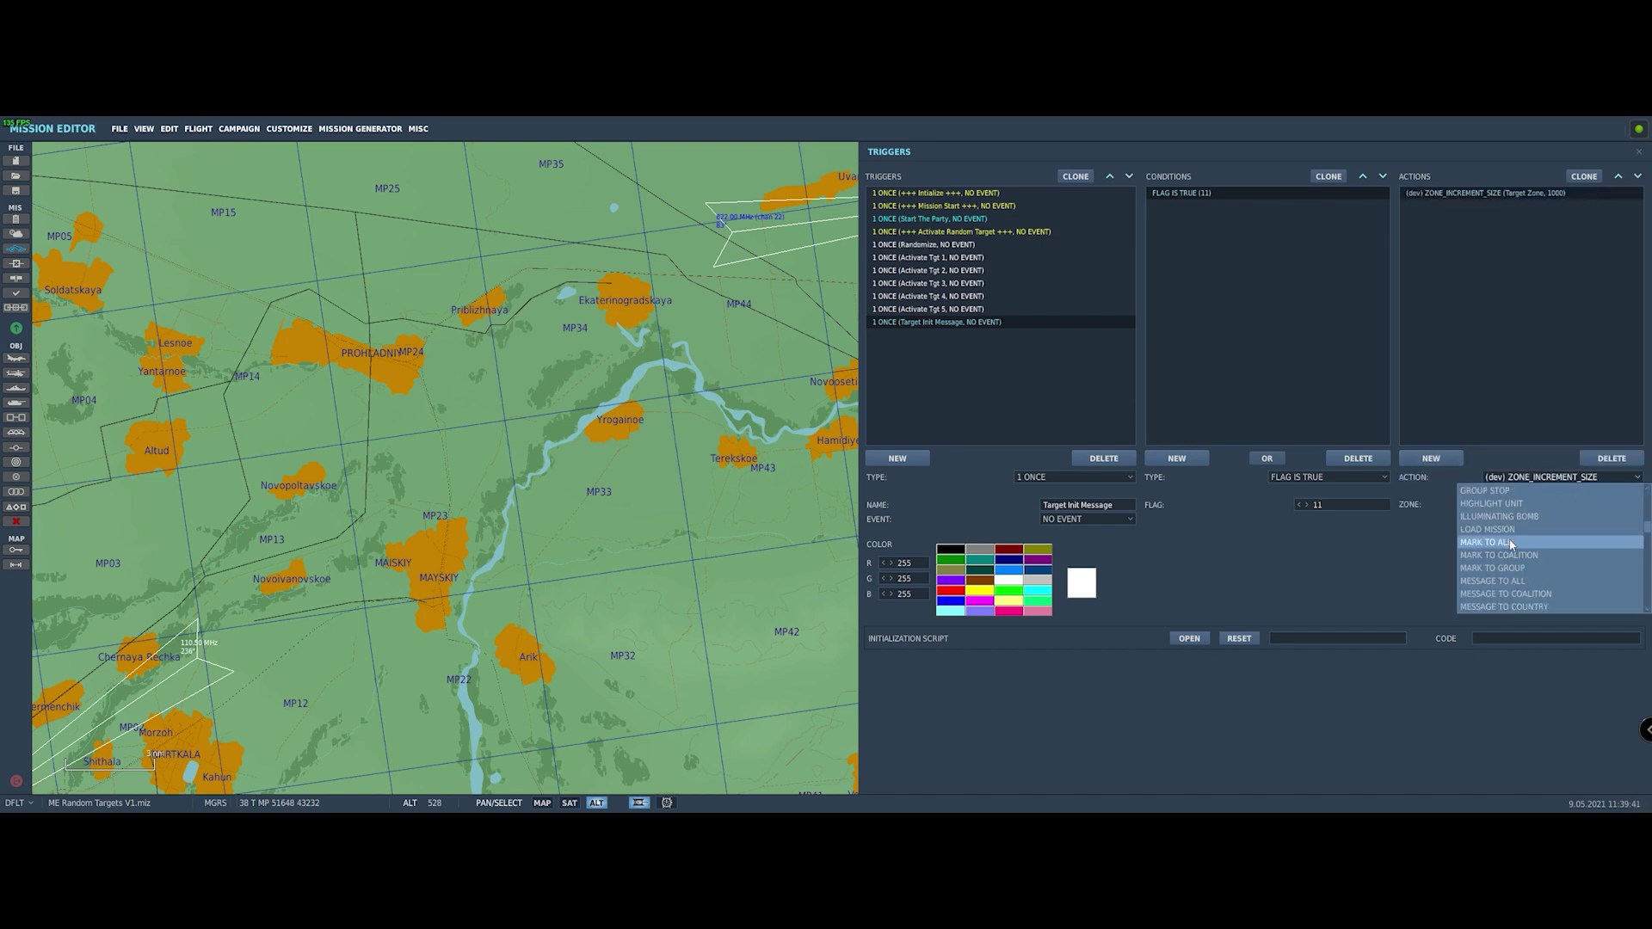
{"action": "scroll", "coordinate": [1512, 543], "scroll_direction": "down", "scroll_amount": 1}
{"action": "left_click", "coordinate": [1518, 526]}
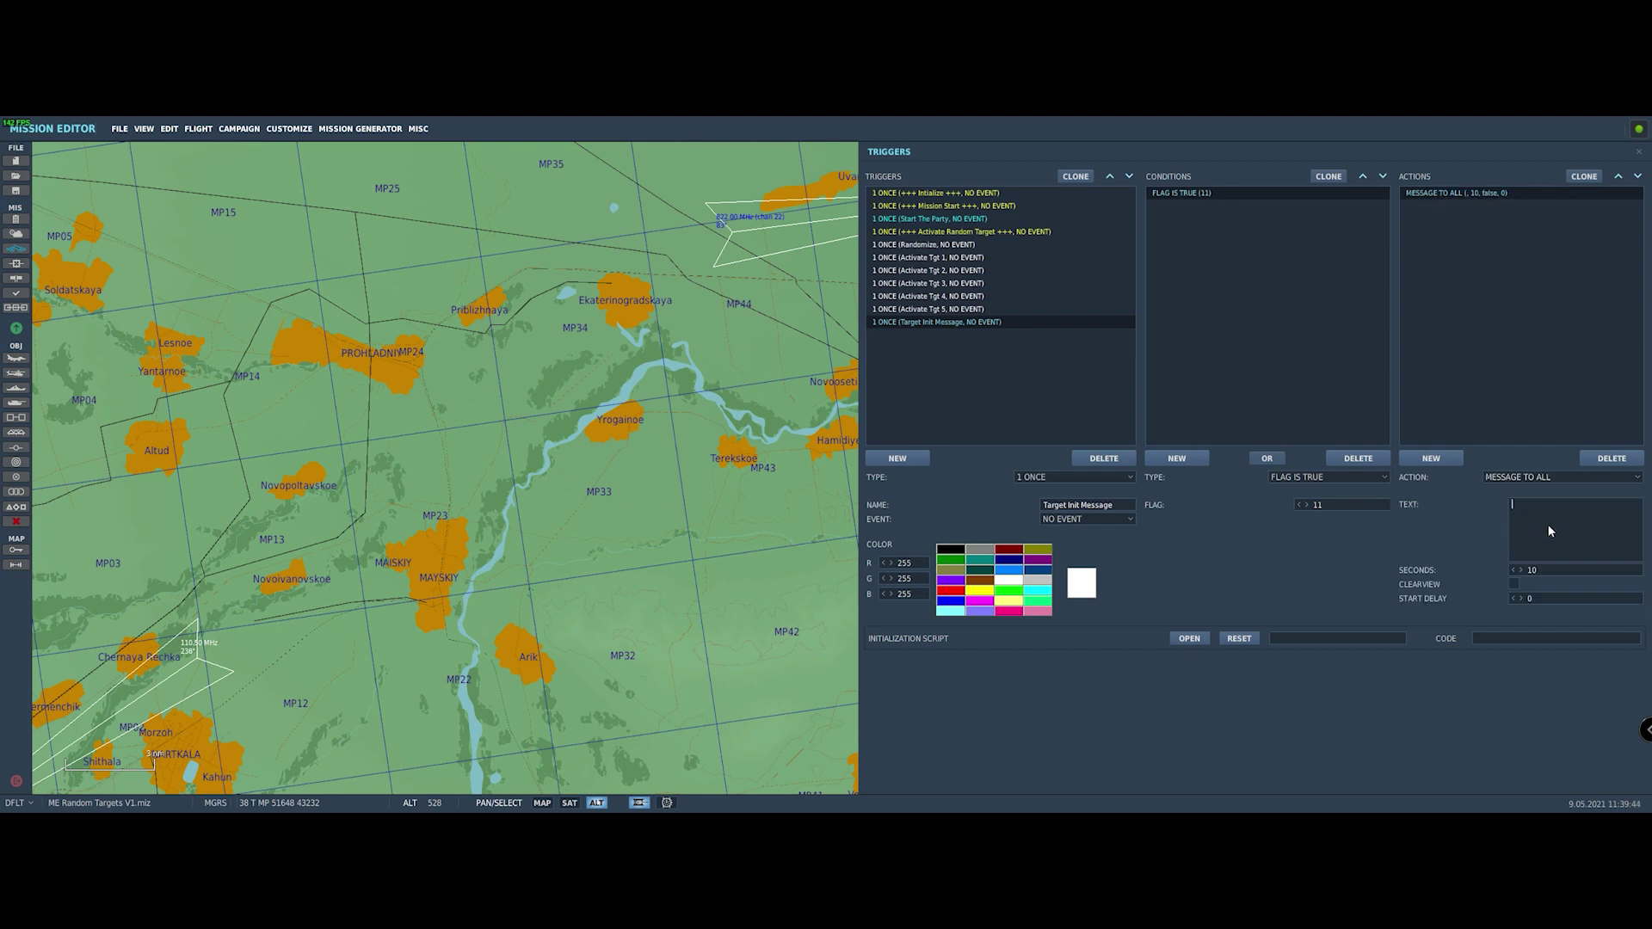
{"action": "type", "text": "Target Has Been Initialized"}
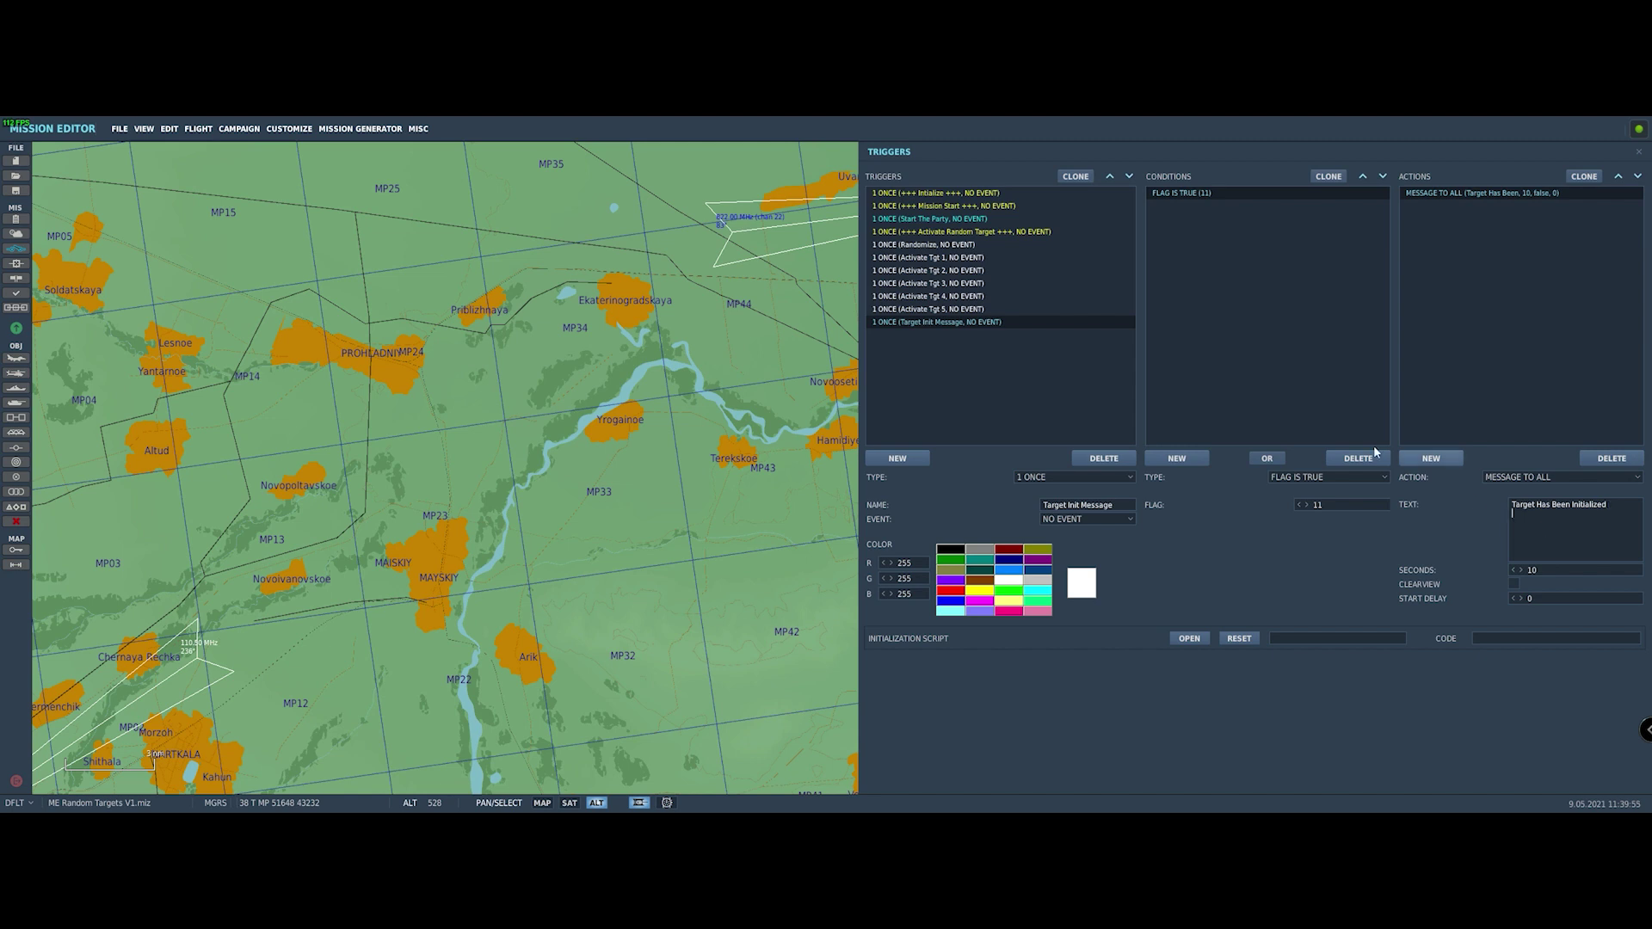
Step: Set the Target Init Message trigger's color to cyan (0, 255, 255) and close the trigger editor
{"action": "left_click", "coordinate": [941, 322]}
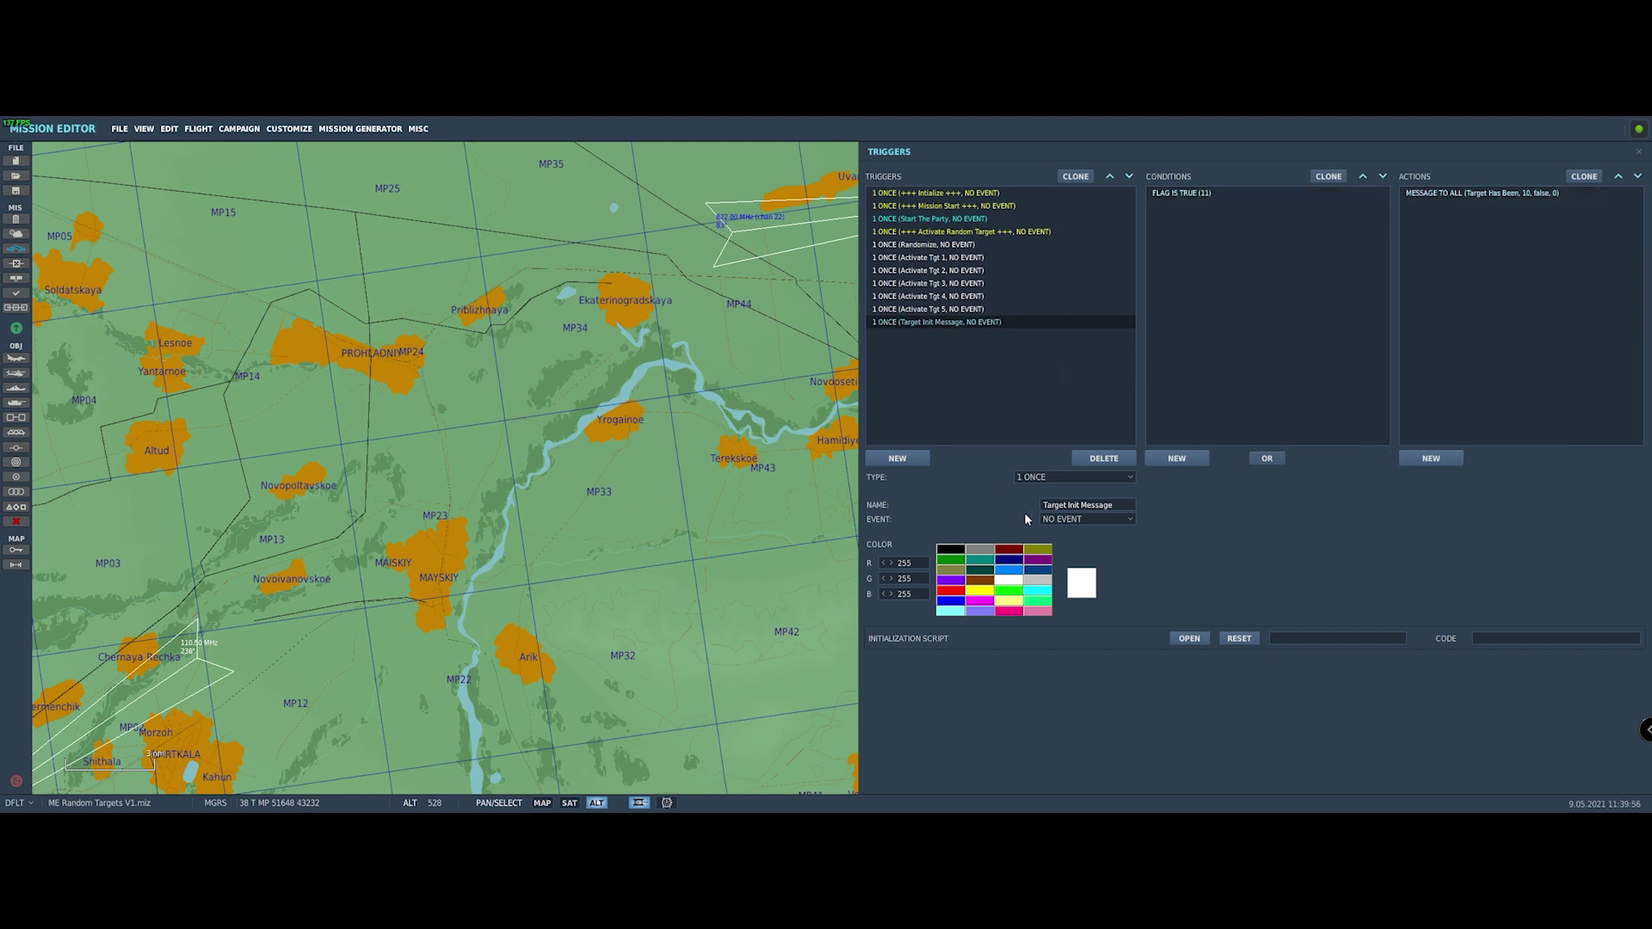
{"action": "left_click", "coordinate": [1038, 592]}
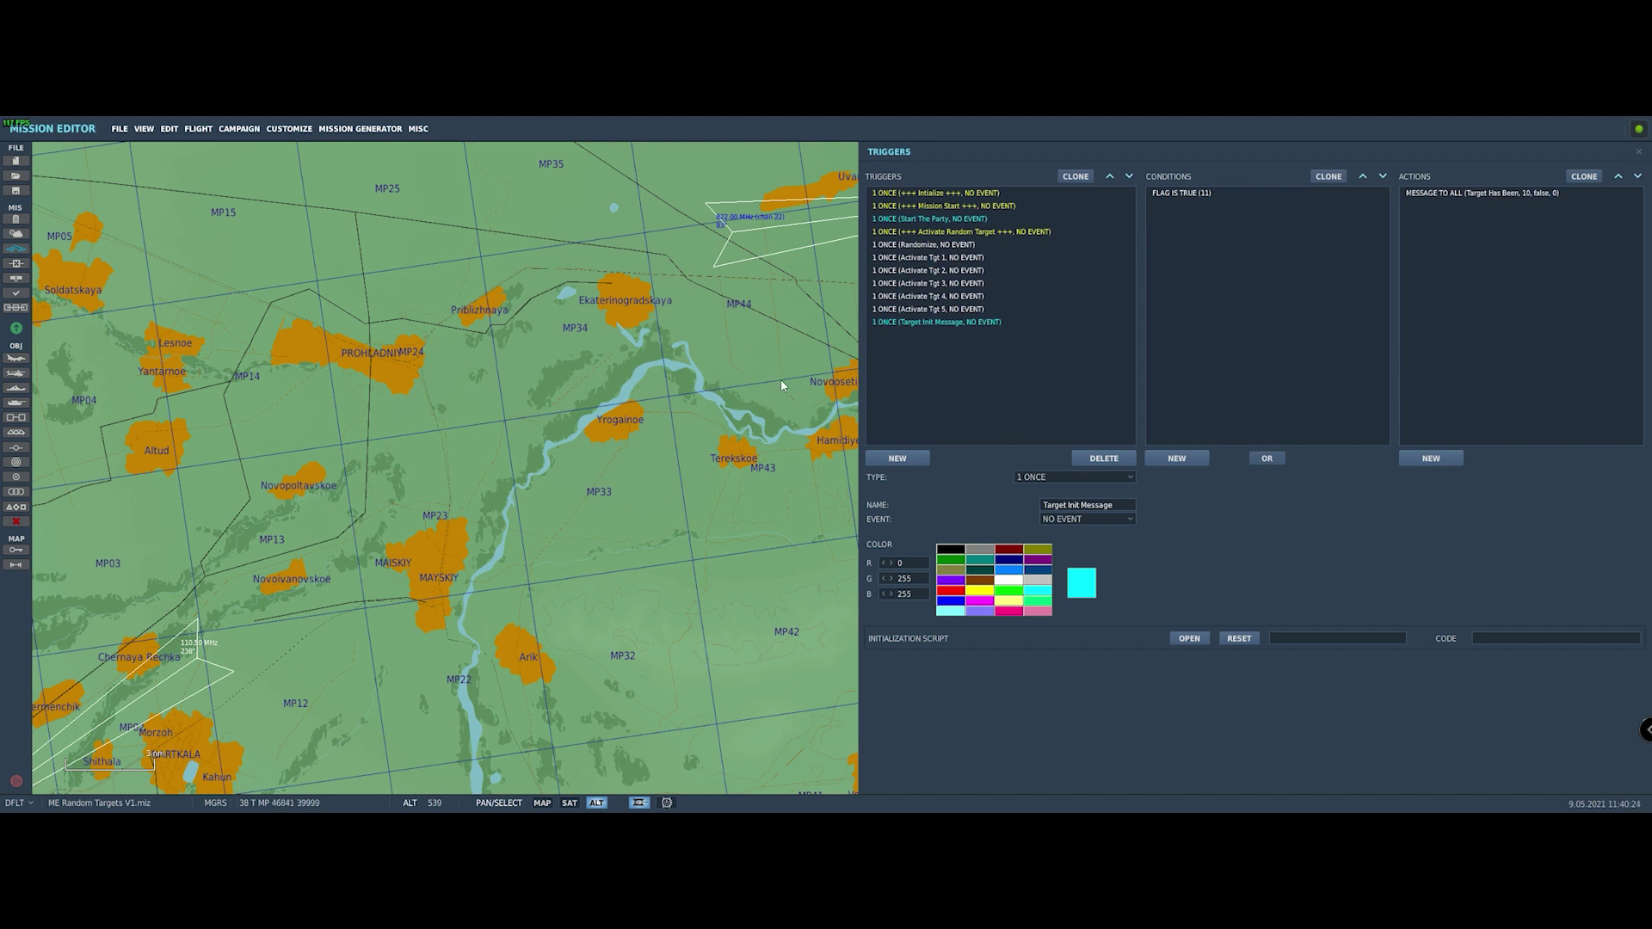
{"action": "key", "text": "Escape"}
{"action": "left_click_drag", "start_coordinate": [1003, 317], "coordinate": [859, 407]}
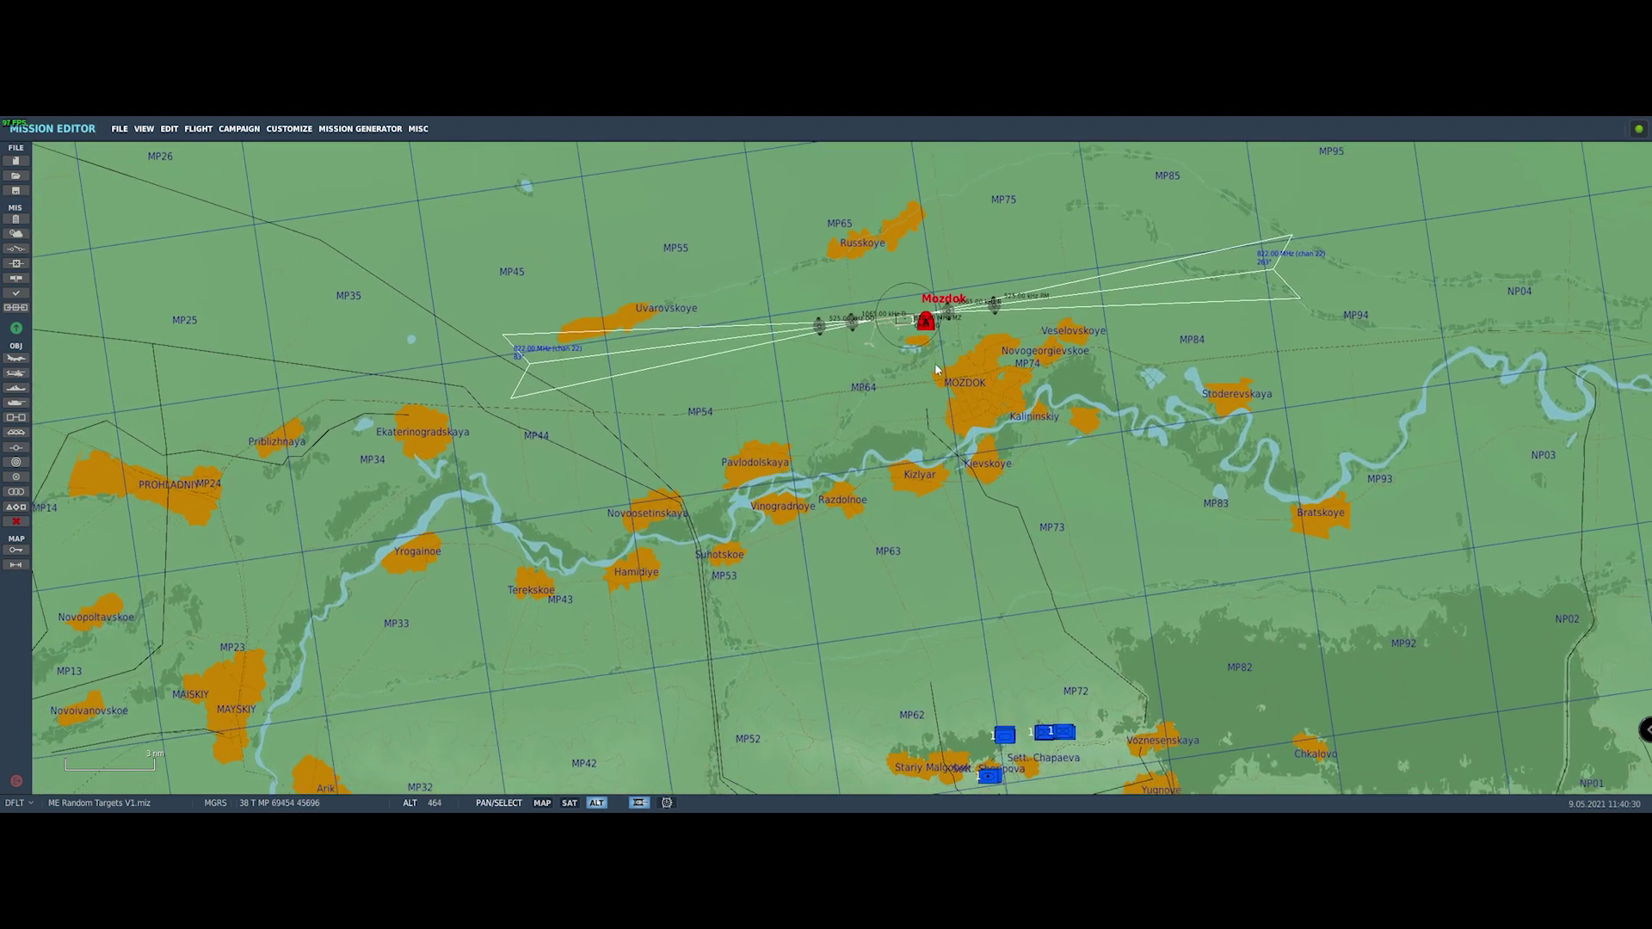
{"action": "scroll", "coordinate": [929, 326], "scroll_direction": "up", "scroll_amount": 3}
{"action": "scroll", "coordinate": [931, 323], "scroll_direction": "up", "scroll_amount": 3}
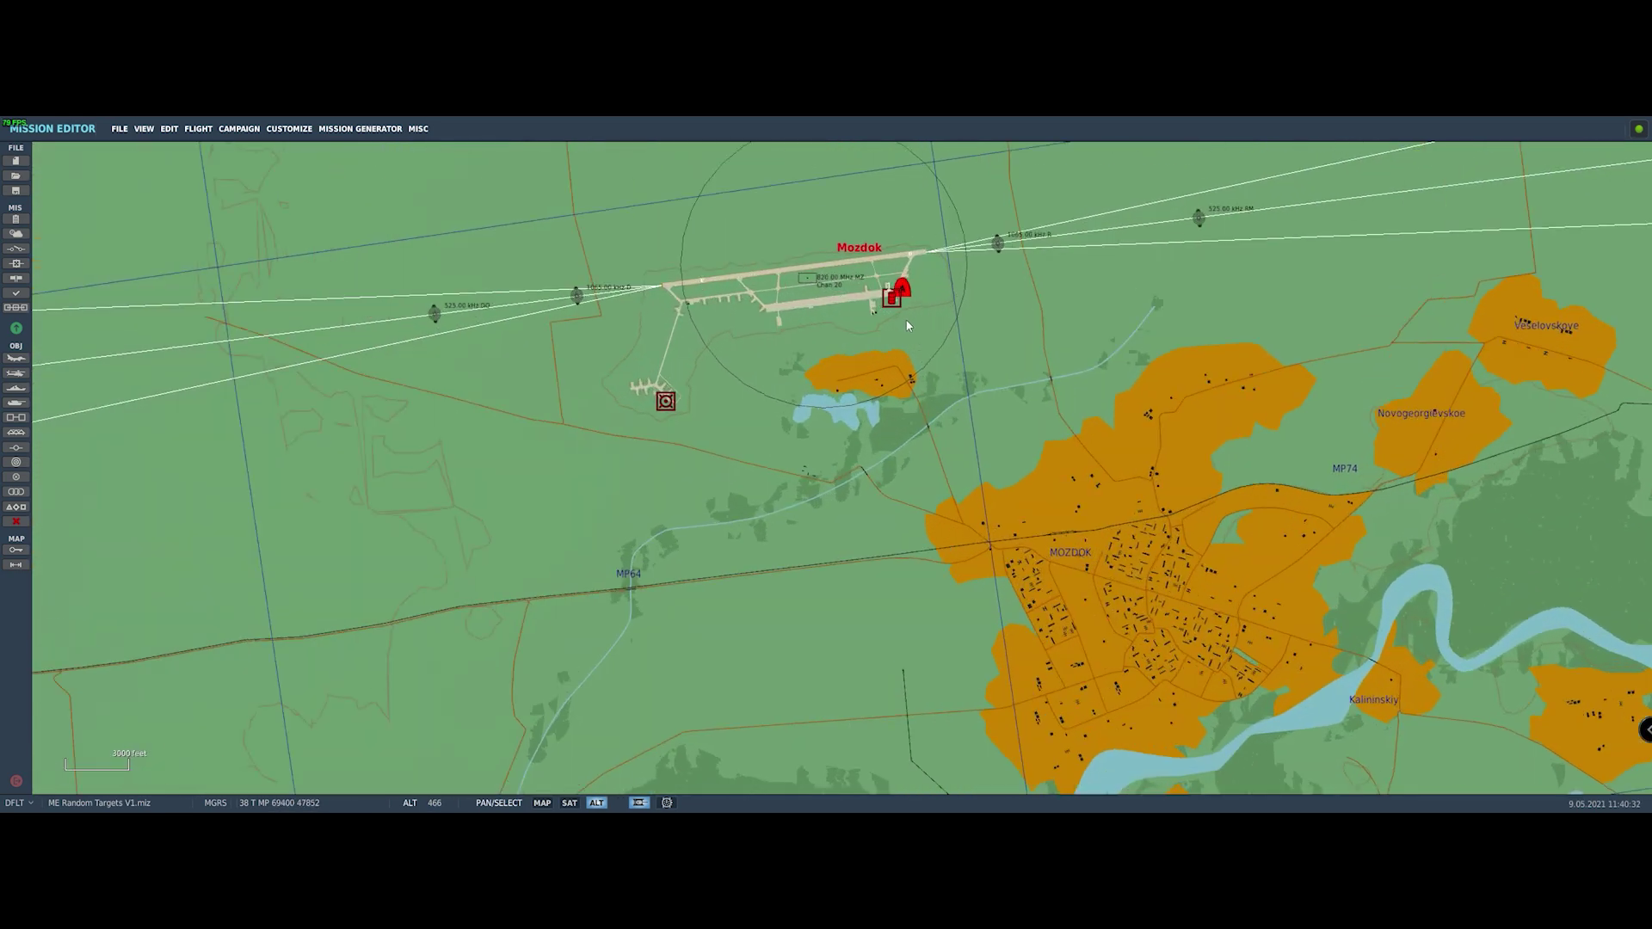
{"action": "left_click", "coordinate": [921, 352]}
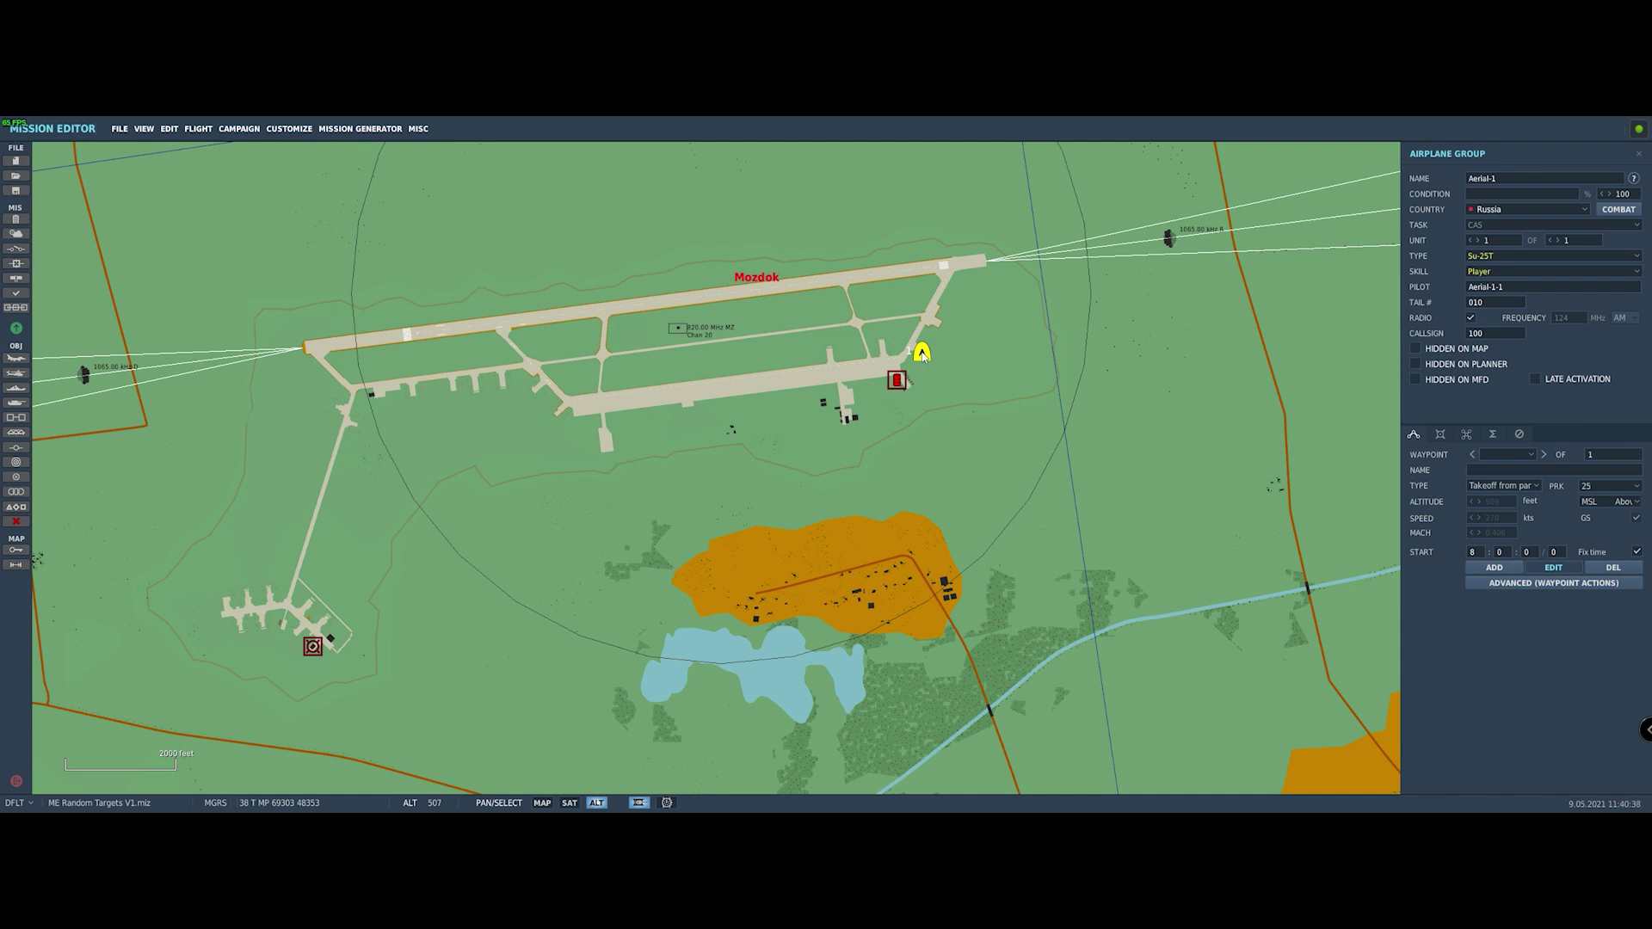
{"action": "left_click", "coordinate": [1494, 568]}
{"action": "scroll", "coordinate": [676, 451], "scroll_direction": "down", "scroll_amount": 1}
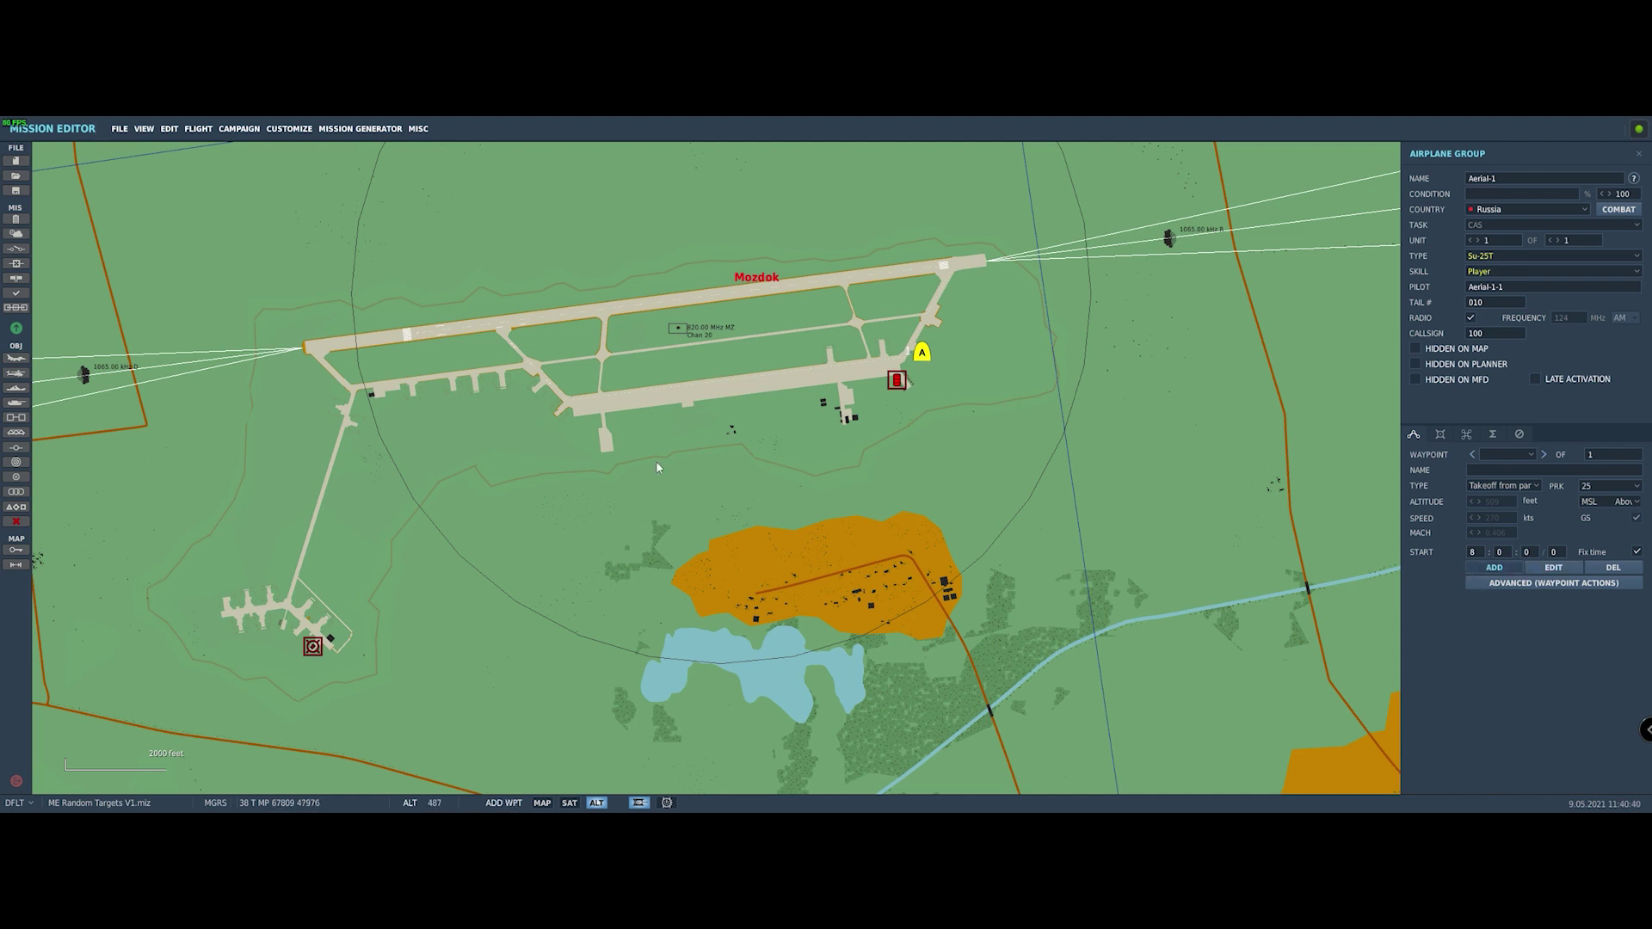
{"action": "right_click_drag", "start_coordinate": [562, 477], "coordinate": [1019, 399]}
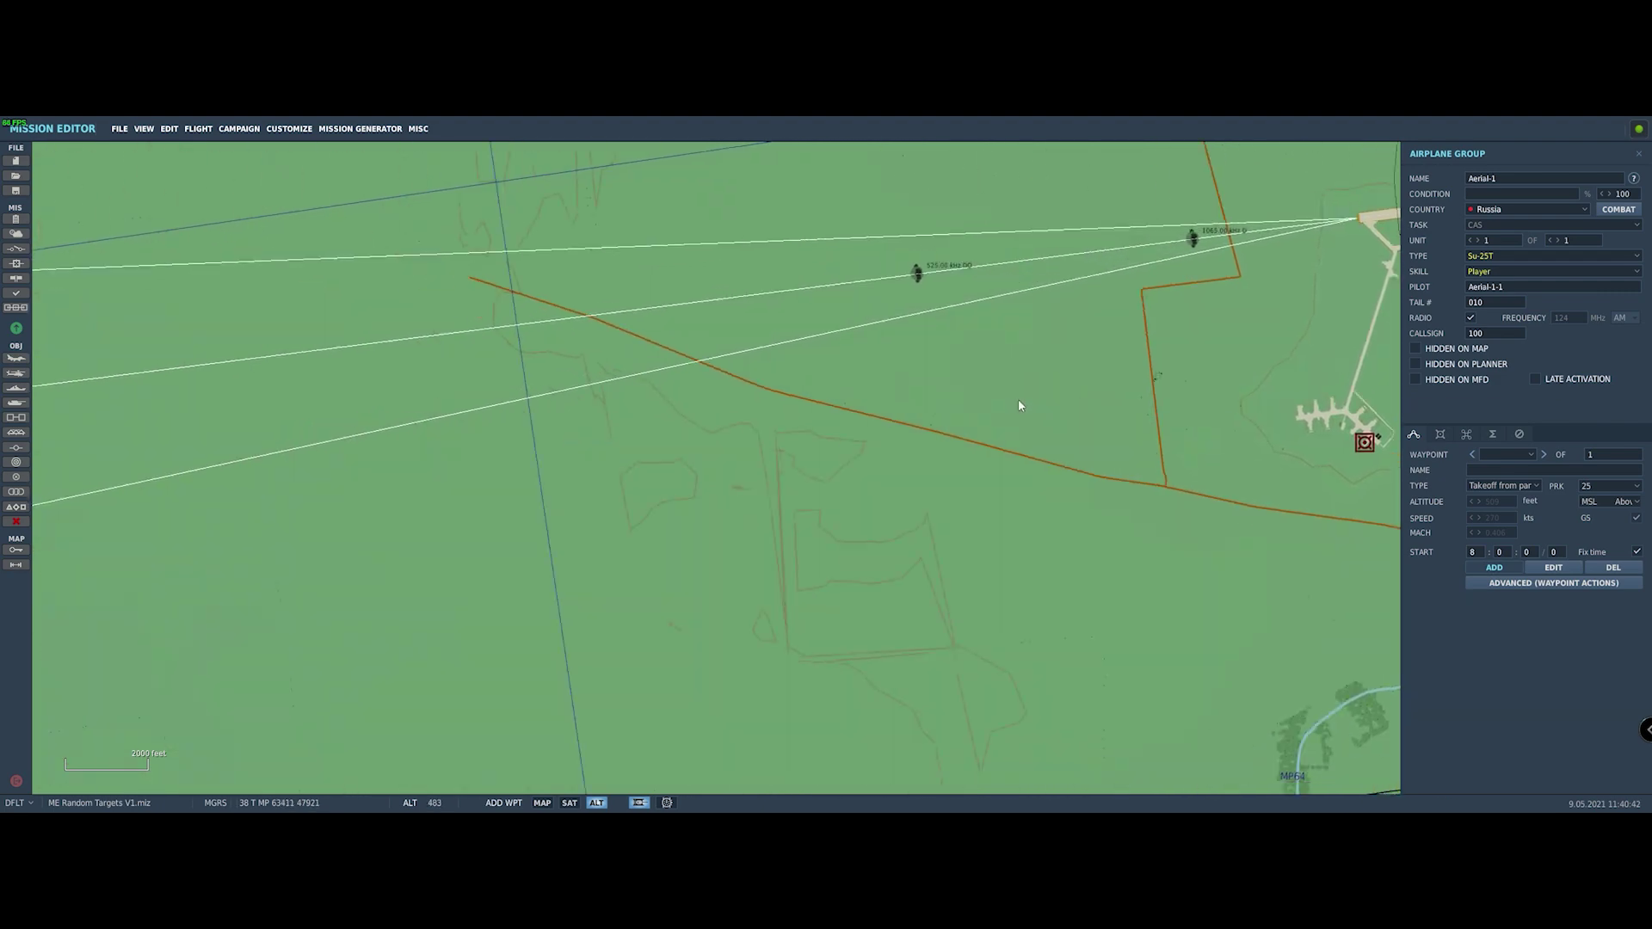
{"action": "right_click_drag", "start_coordinate": [647, 448], "coordinate": [907, 411]}
{"action": "scroll", "coordinate": [818, 433], "scroll_direction": "down", "scroll_amount": 2}
{"action": "scroll", "coordinate": [781, 443], "scroll_direction": "down", "scroll_amount": 2}
{"action": "right_click_drag", "start_coordinate": [729, 475], "coordinate": [1036, 387]}
{"action": "scroll", "coordinate": [898, 420], "scroll_direction": "down", "scroll_amount": 2}
{"action": "right_click_drag", "start_coordinate": [857, 450], "coordinate": [579, 299]}
{"action": "right_click_drag", "start_coordinate": [743, 447], "coordinate": [564, 327]}
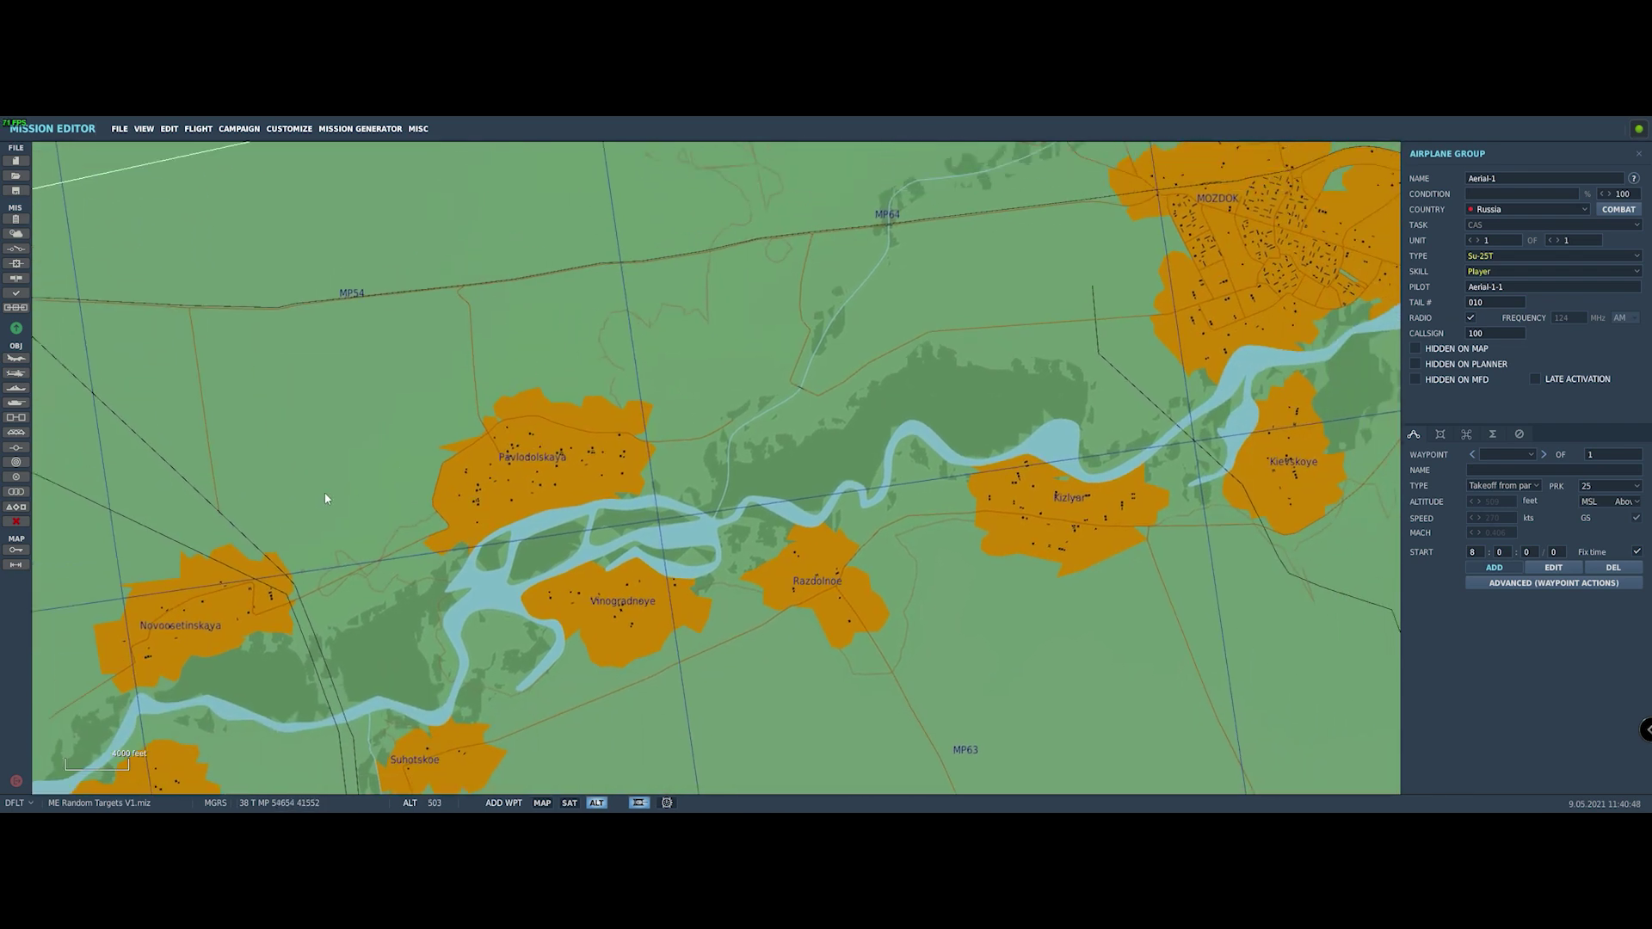
Step: Unhide the Target Zone trigger zone on the map and close the trigger zones list
{"action": "left_click", "coordinate": [17, 477]}
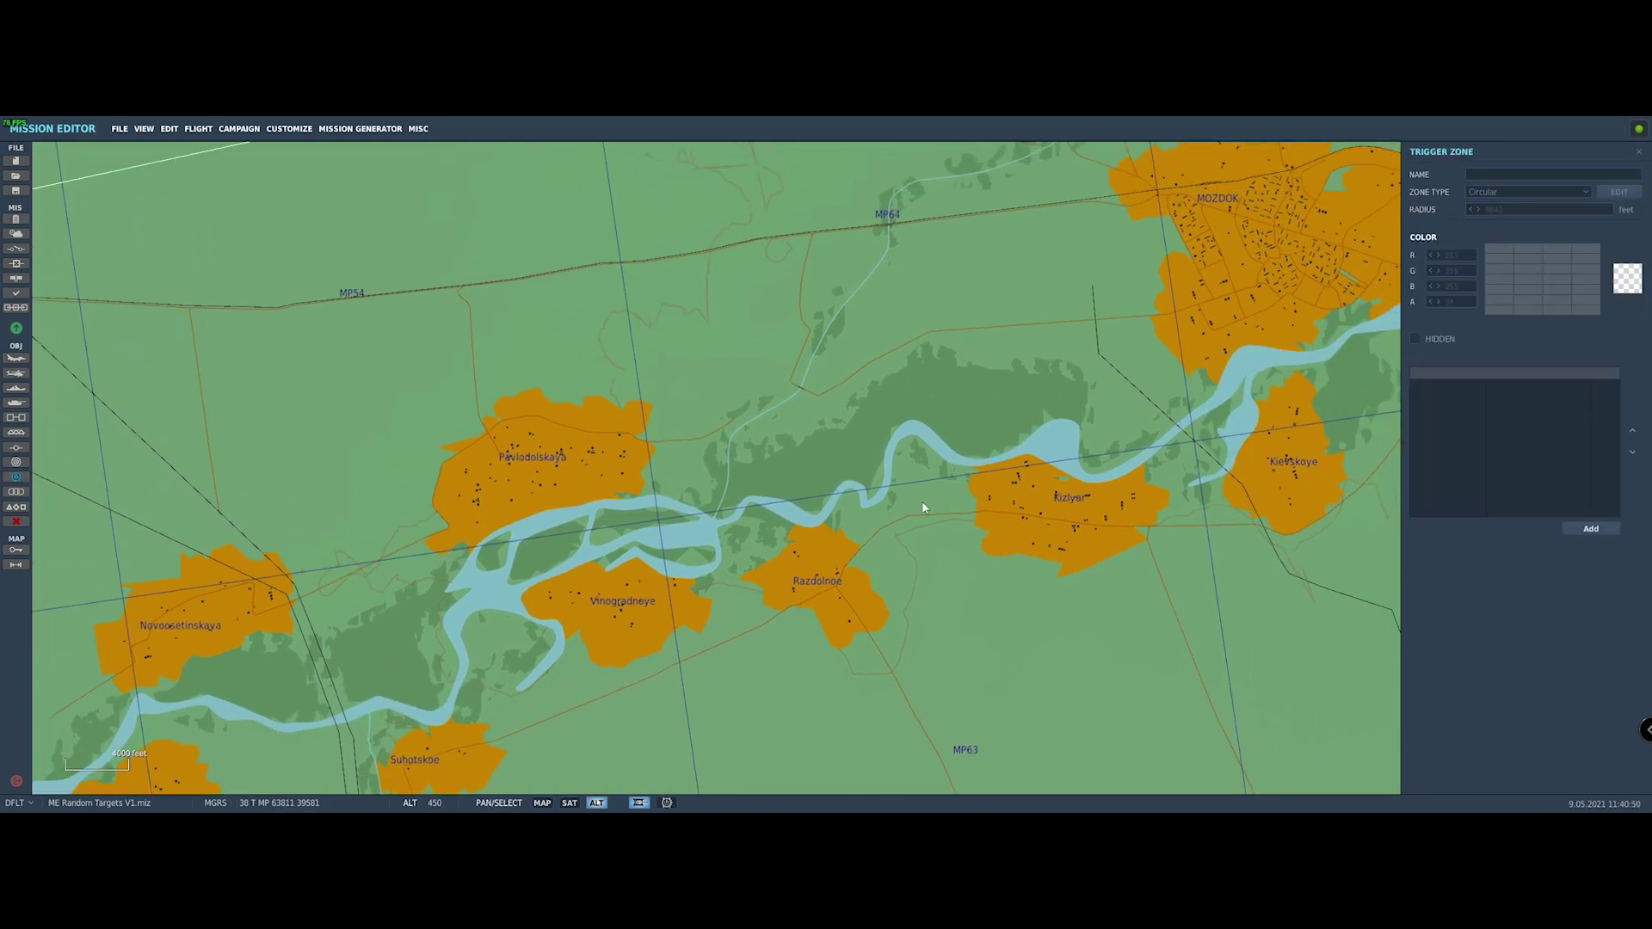
{"action": "left_click", "coordinate": [16, 491]}
{"action": "left_click", "coordinate": [113, 674]}
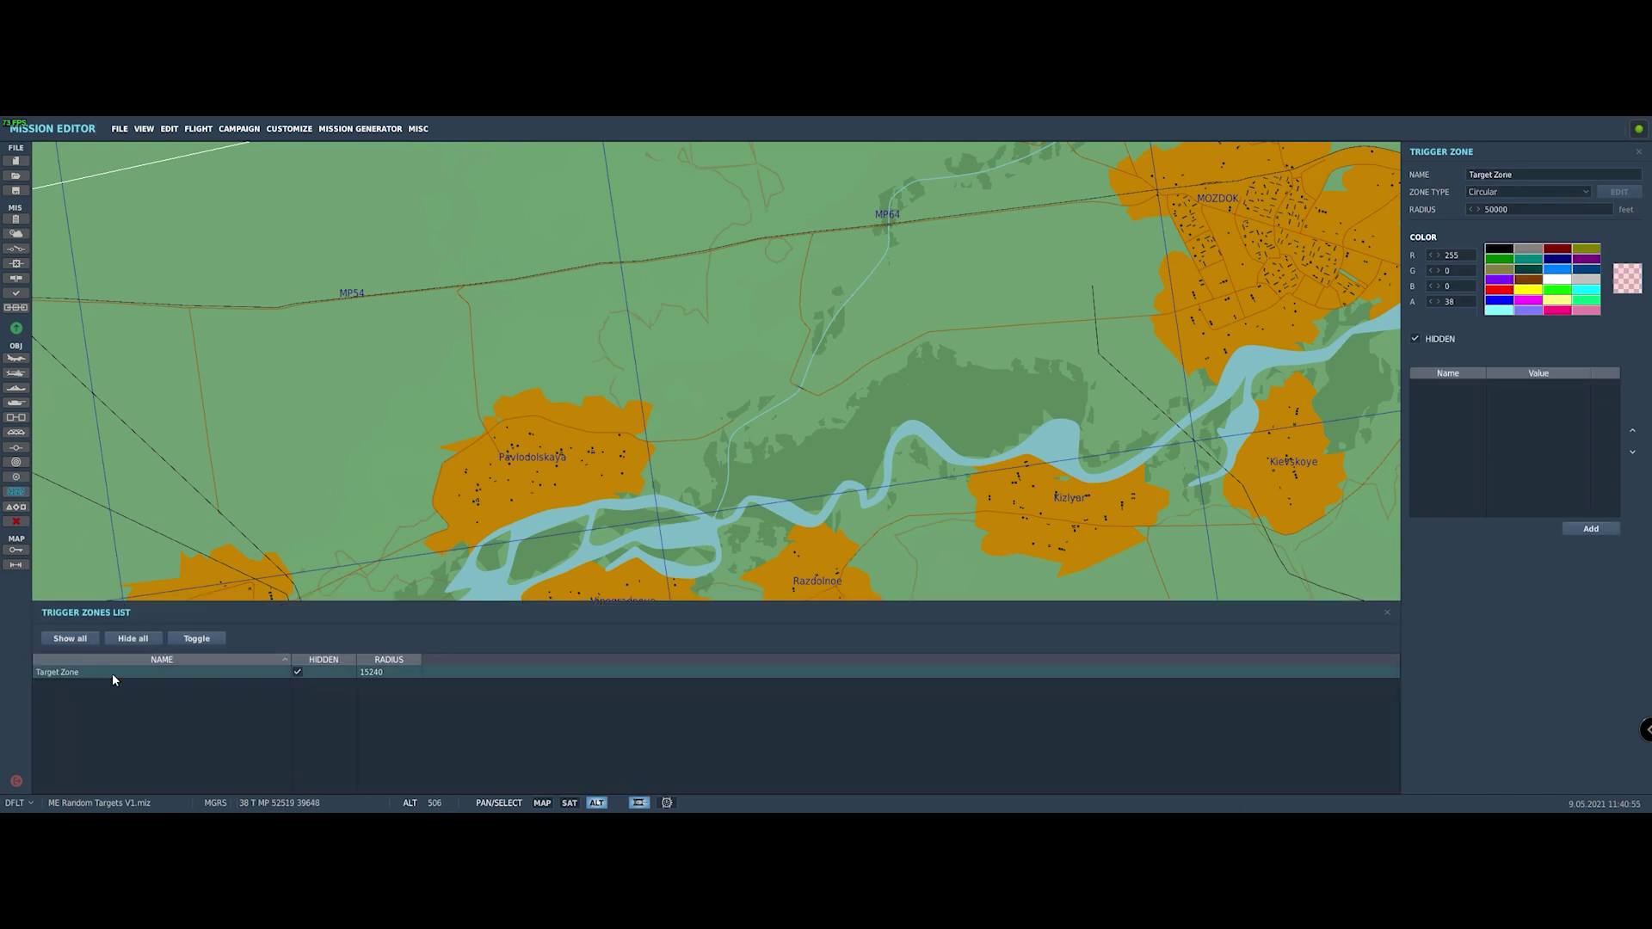
{"action": "left_click", "coordinate": [297, 672]}
{"action": "scroll", "coordinate": [329, 531], "scroll_direction": "down", "scroll_amount": 1}
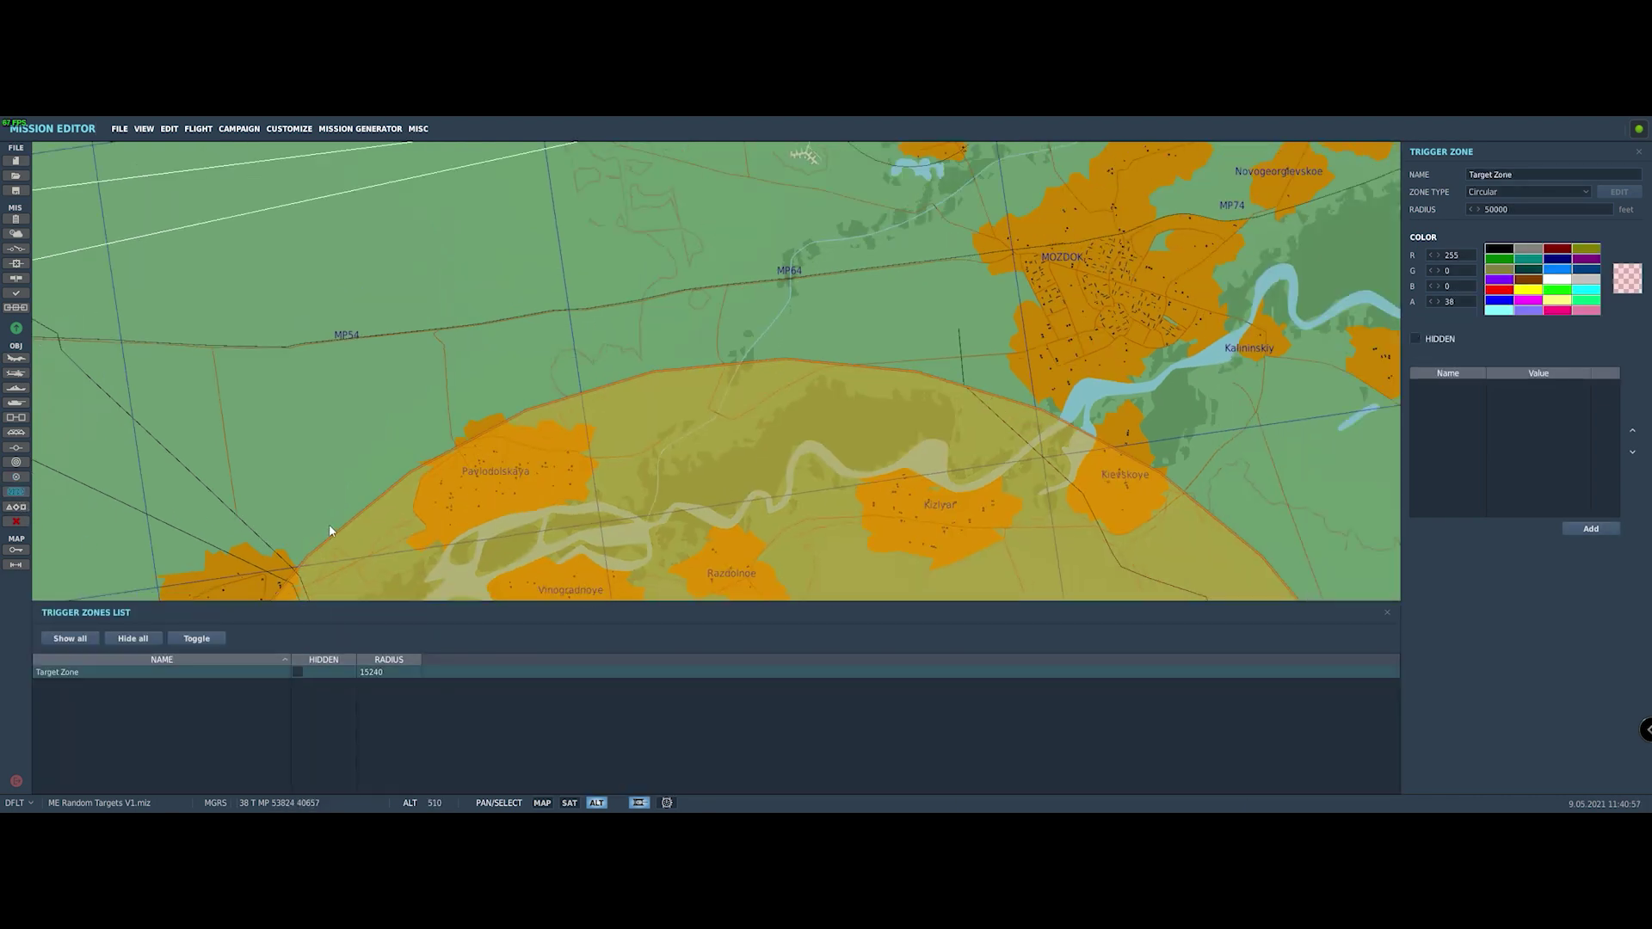
{"action": "scroll", "coordinate": [498, 360], "scroll_direction": "down", "scroll_amount": 2}
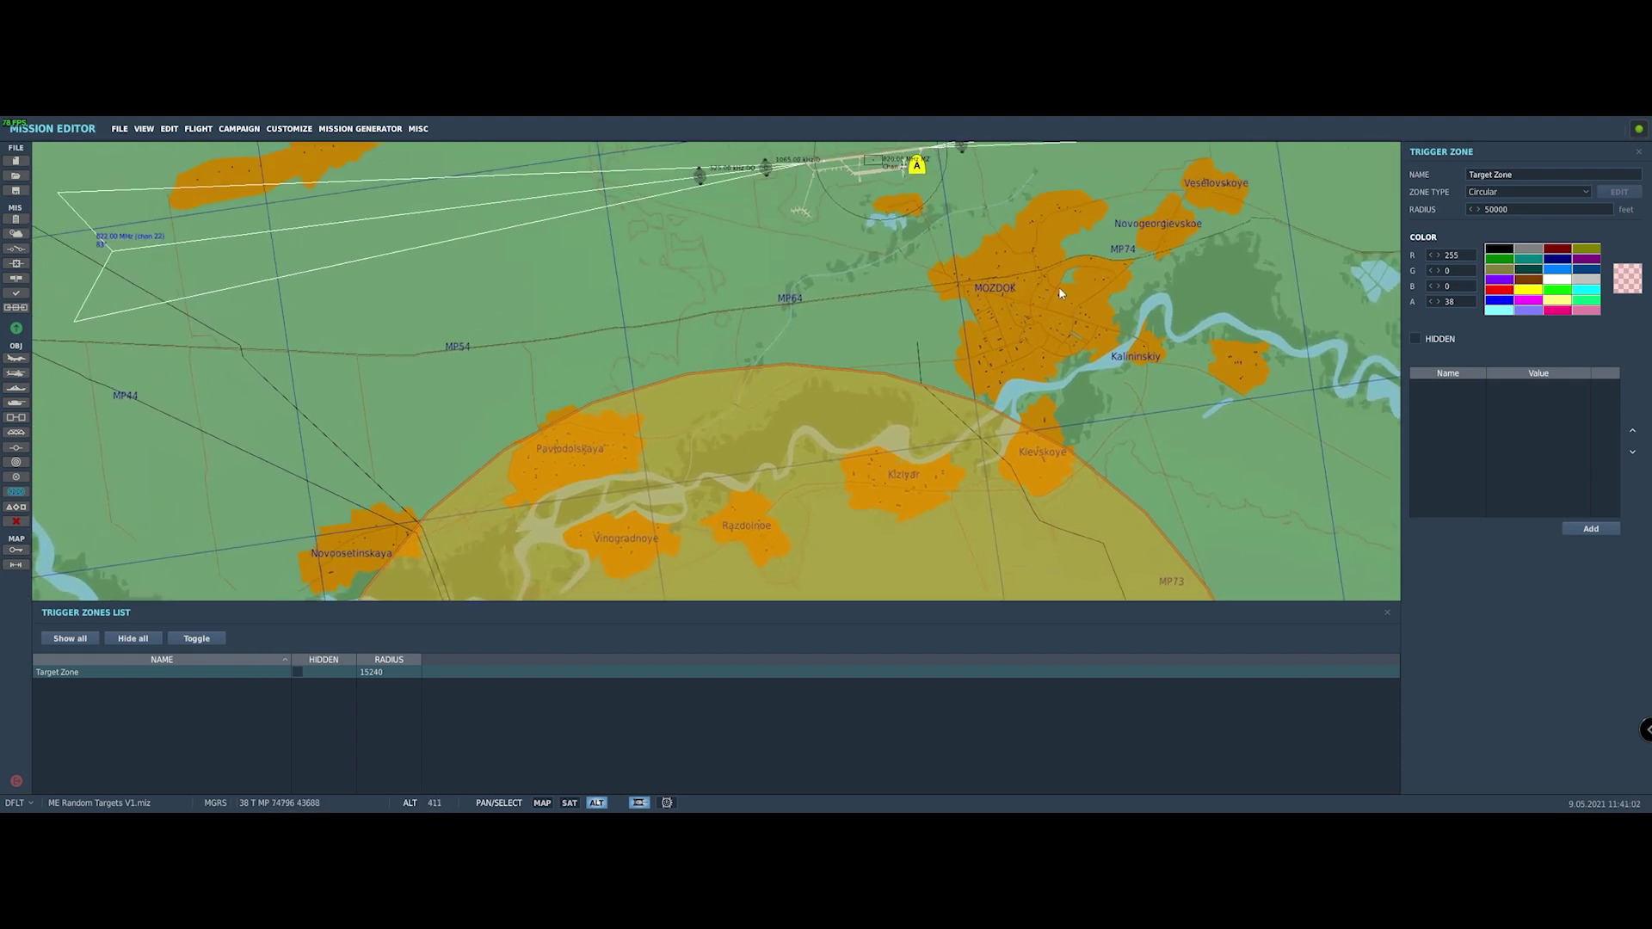
{"action": "left_click", "coordinate": [721, 322]}
Step: Add a turning point waypoint for Aerial-1 west of Mozdok airfield, outside the Target Zone, at 6000 feet
{"action": "left_click", "coordinate": [917, 165]}
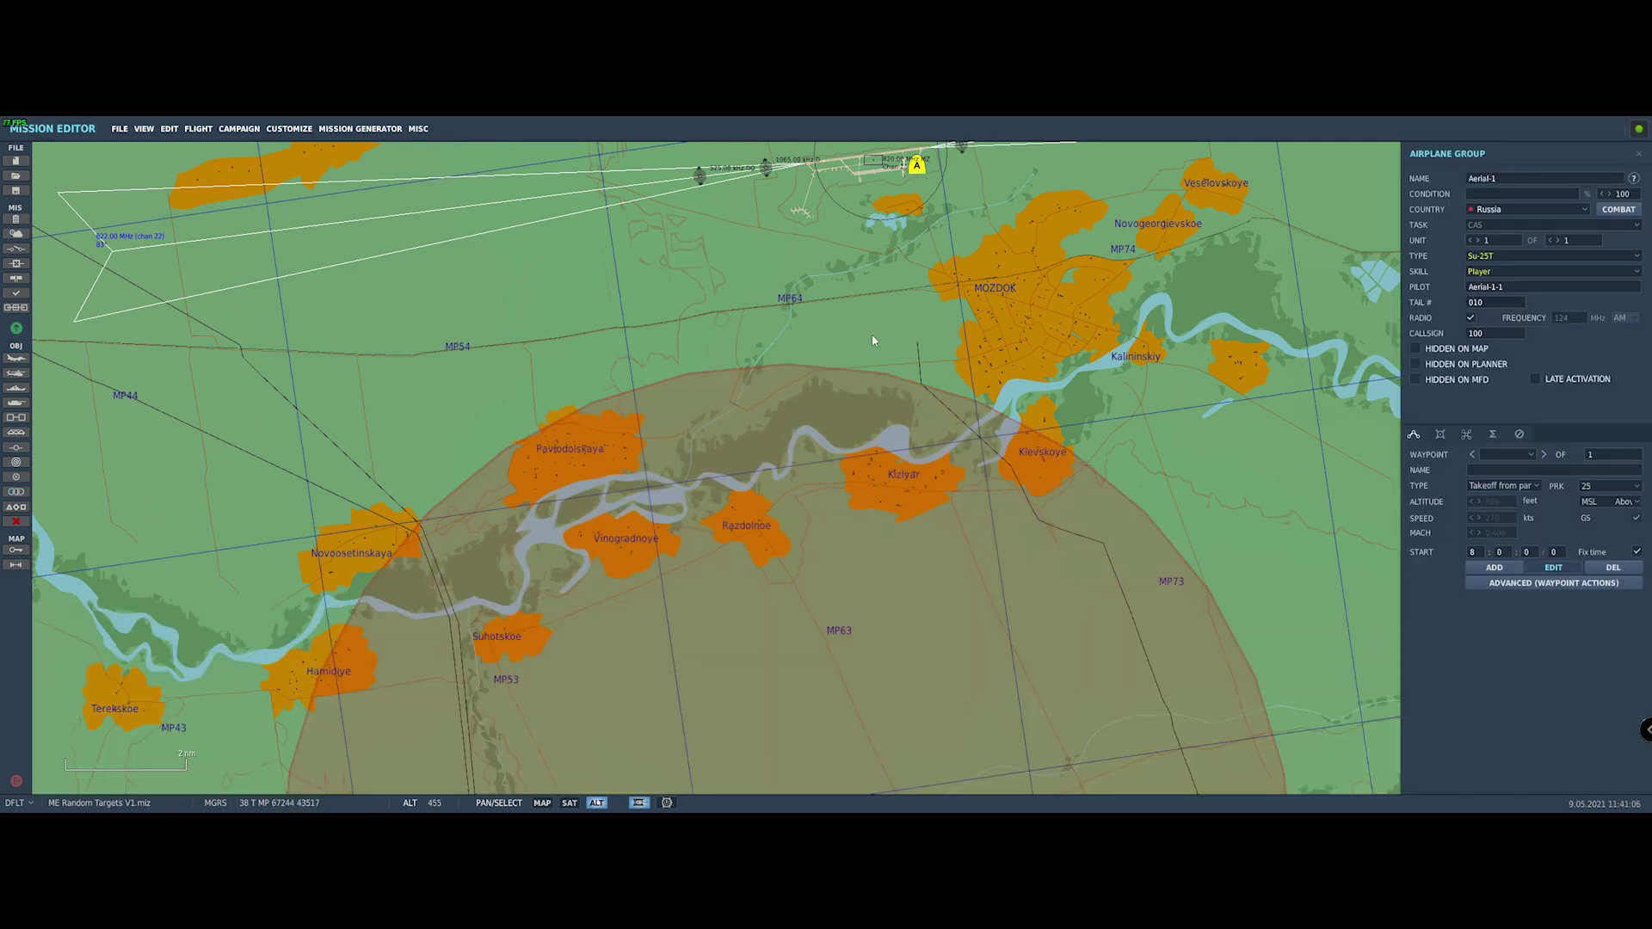
{"action": "left_click", "coordinate": [1481, 567]}
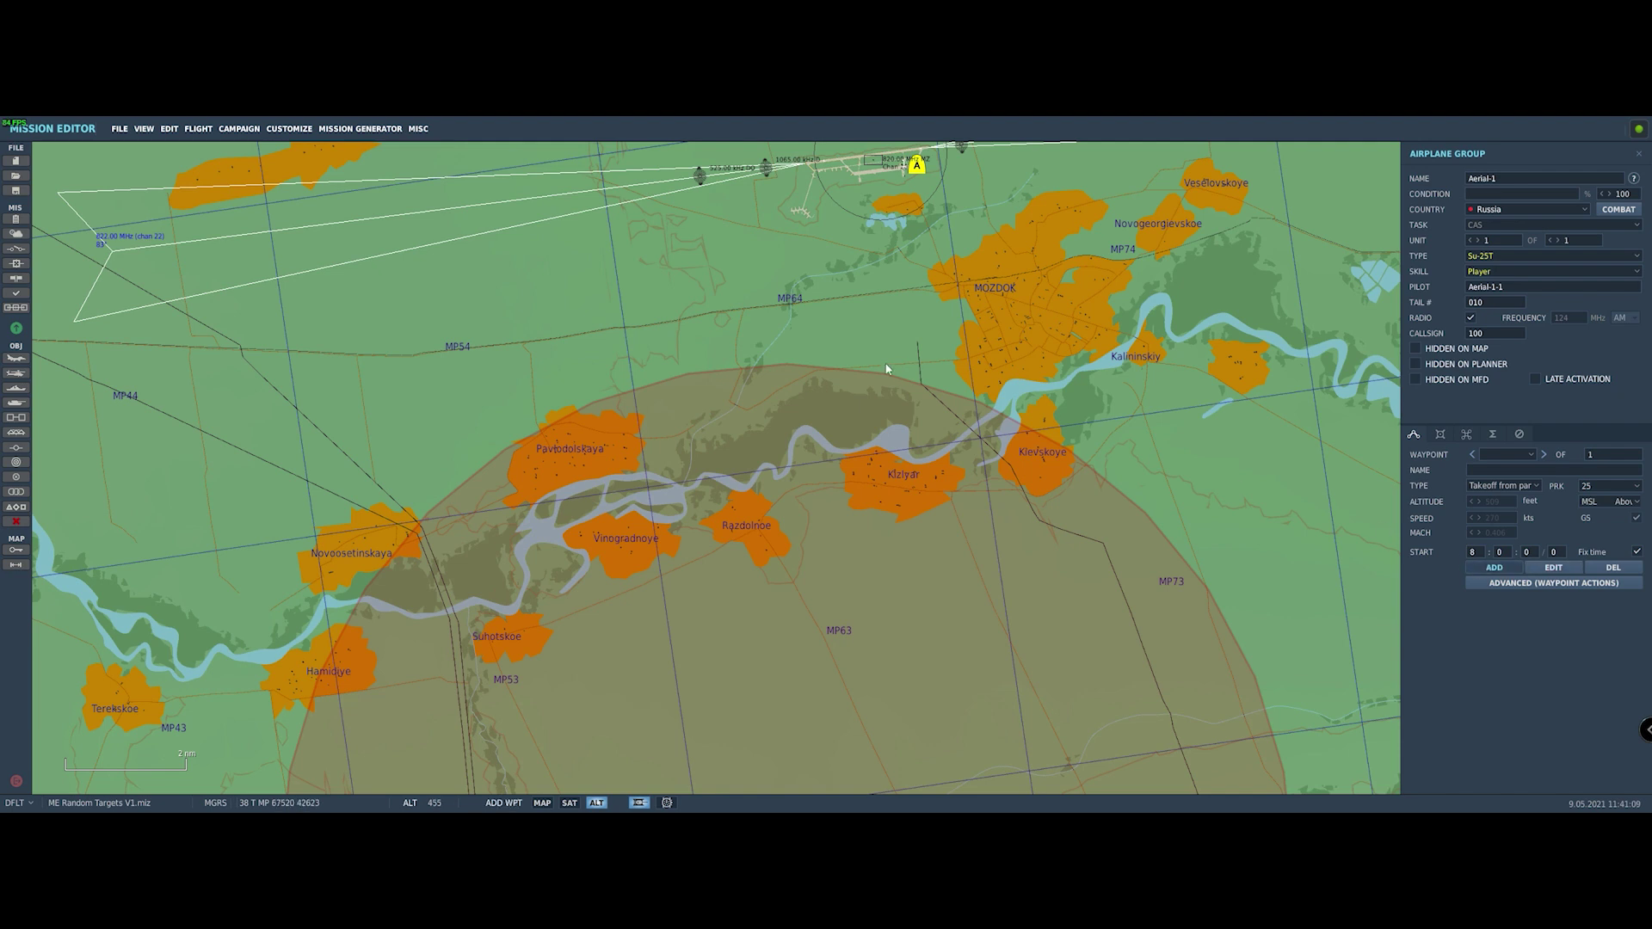
{"action": "left_click", "coordinate": [384, 216]}
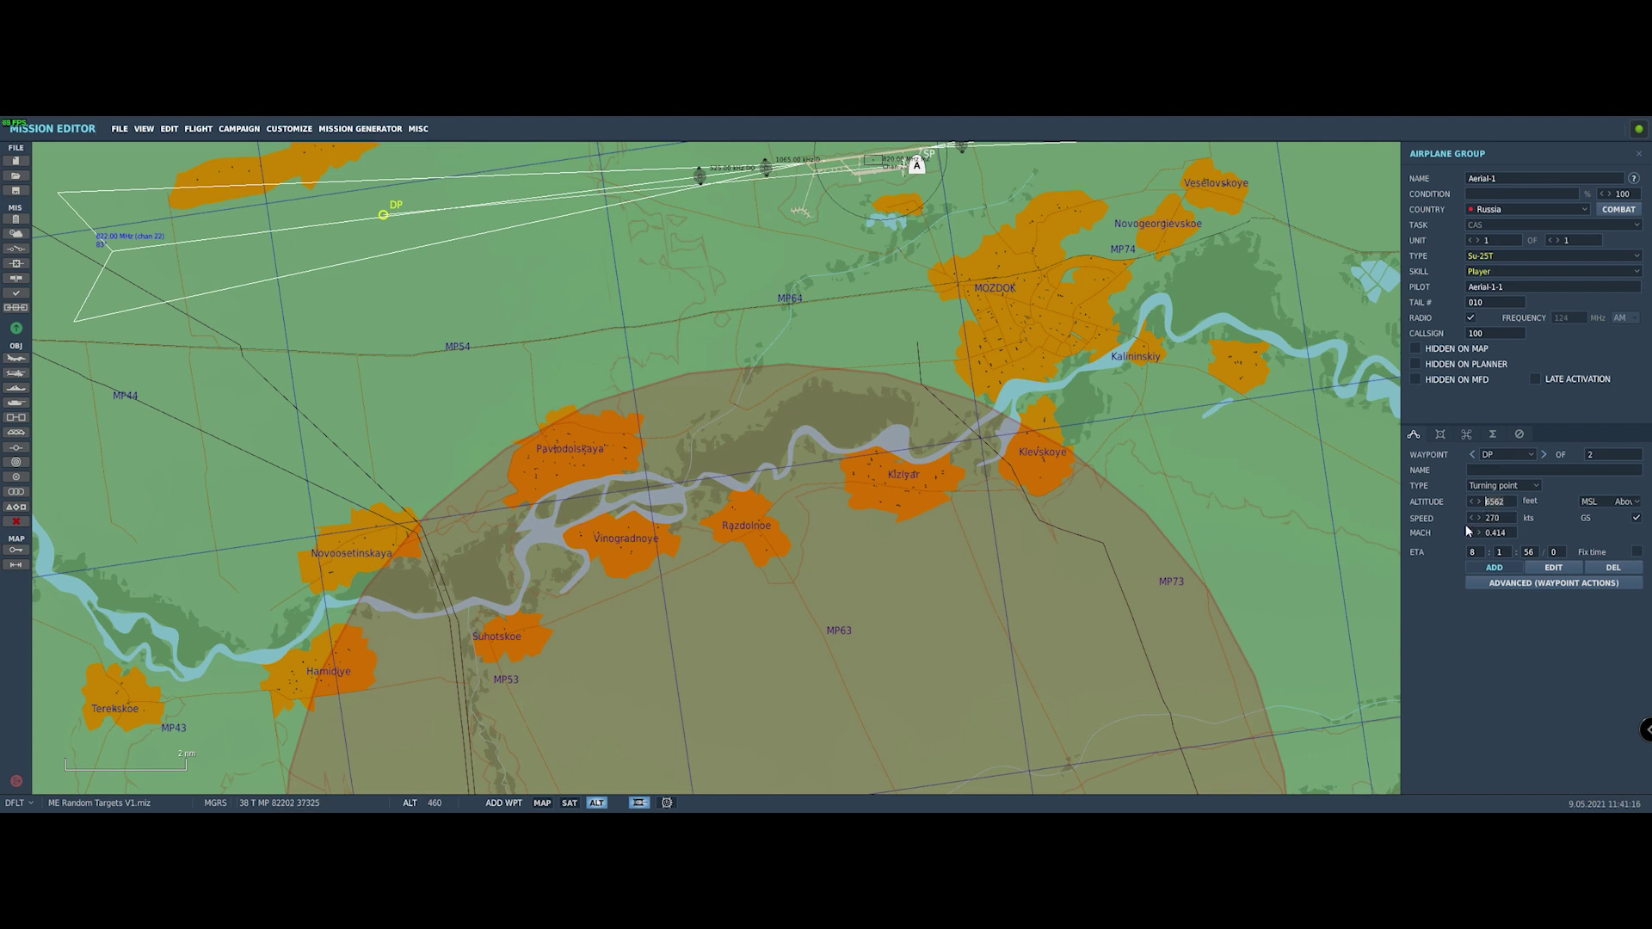
{"action": "key", "text": "Delete"}
{"action": "key", "text": "Delete"}
{"action": "key", "text": "Delete"}
{"action": "key", "text": "Delete"}
{"action": "type", "text": "6000"}
Step: Add two turning point waypoints for Aerial-1 at 8000 feet: one in the western Target Zone, one at the target groups near Chapaeva
{"action": "right_click_drag", "start_coordinate": [1144, 658], "coordinate": [1066, 289]}
{"action": "scroll", "coordinate": [1034, 353], "scroll_direction": "down", "scroll_amount": 4}
{"action": "scroll", "coordinate": [984, 387], "scroll_direction": "down", "scroll_amount": 1}
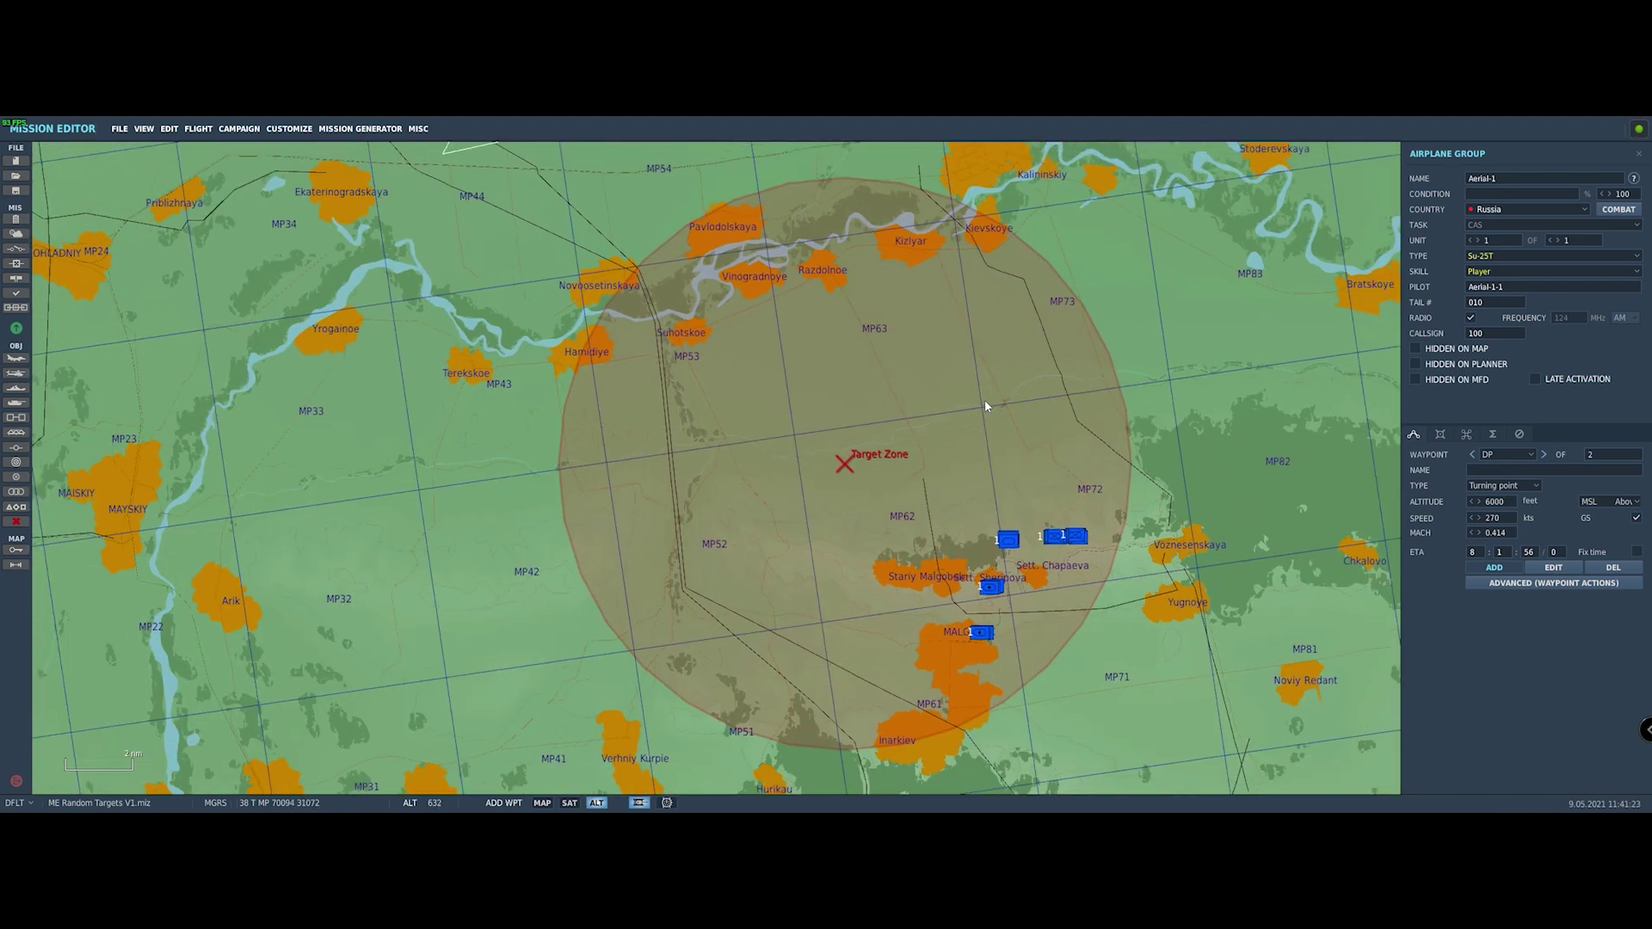
{"action": "right_click_drag", "start_coordinate": [985, 399], "coordinate": [999, 461]}
{"action": "scroll", "coordinate": [955, 478], "scroll_direction": "down", "scroll_amount": 1}
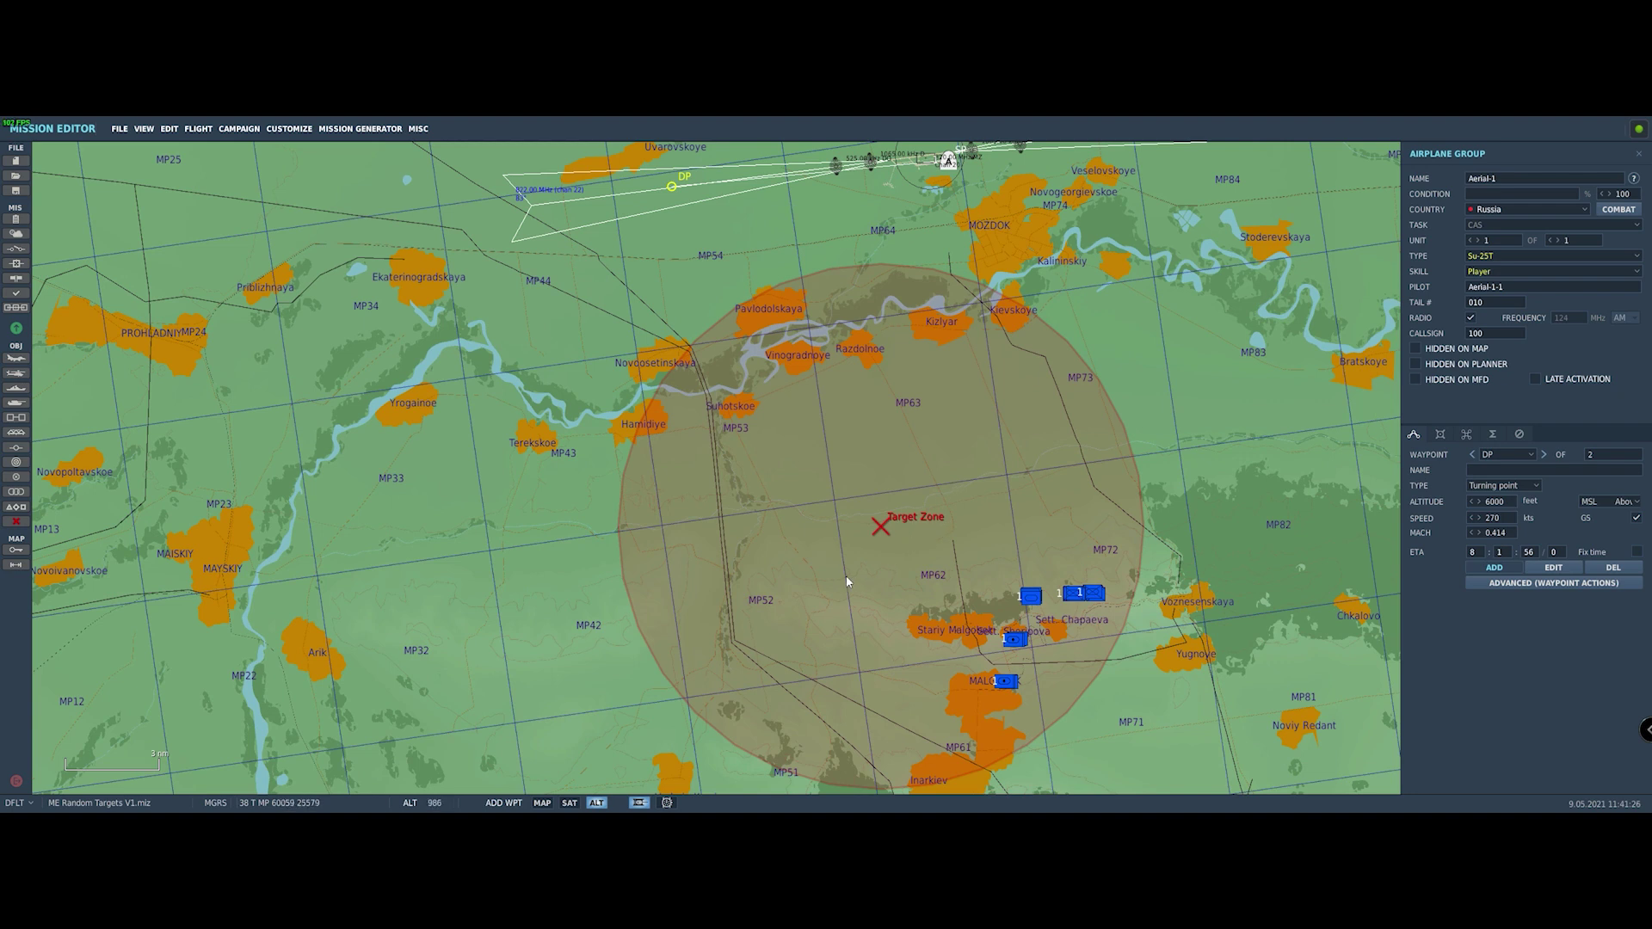
{"action": "left_click", "coordinate": [800, 601]}
{"action": "left_click", "coordinate": [1511, 505]}
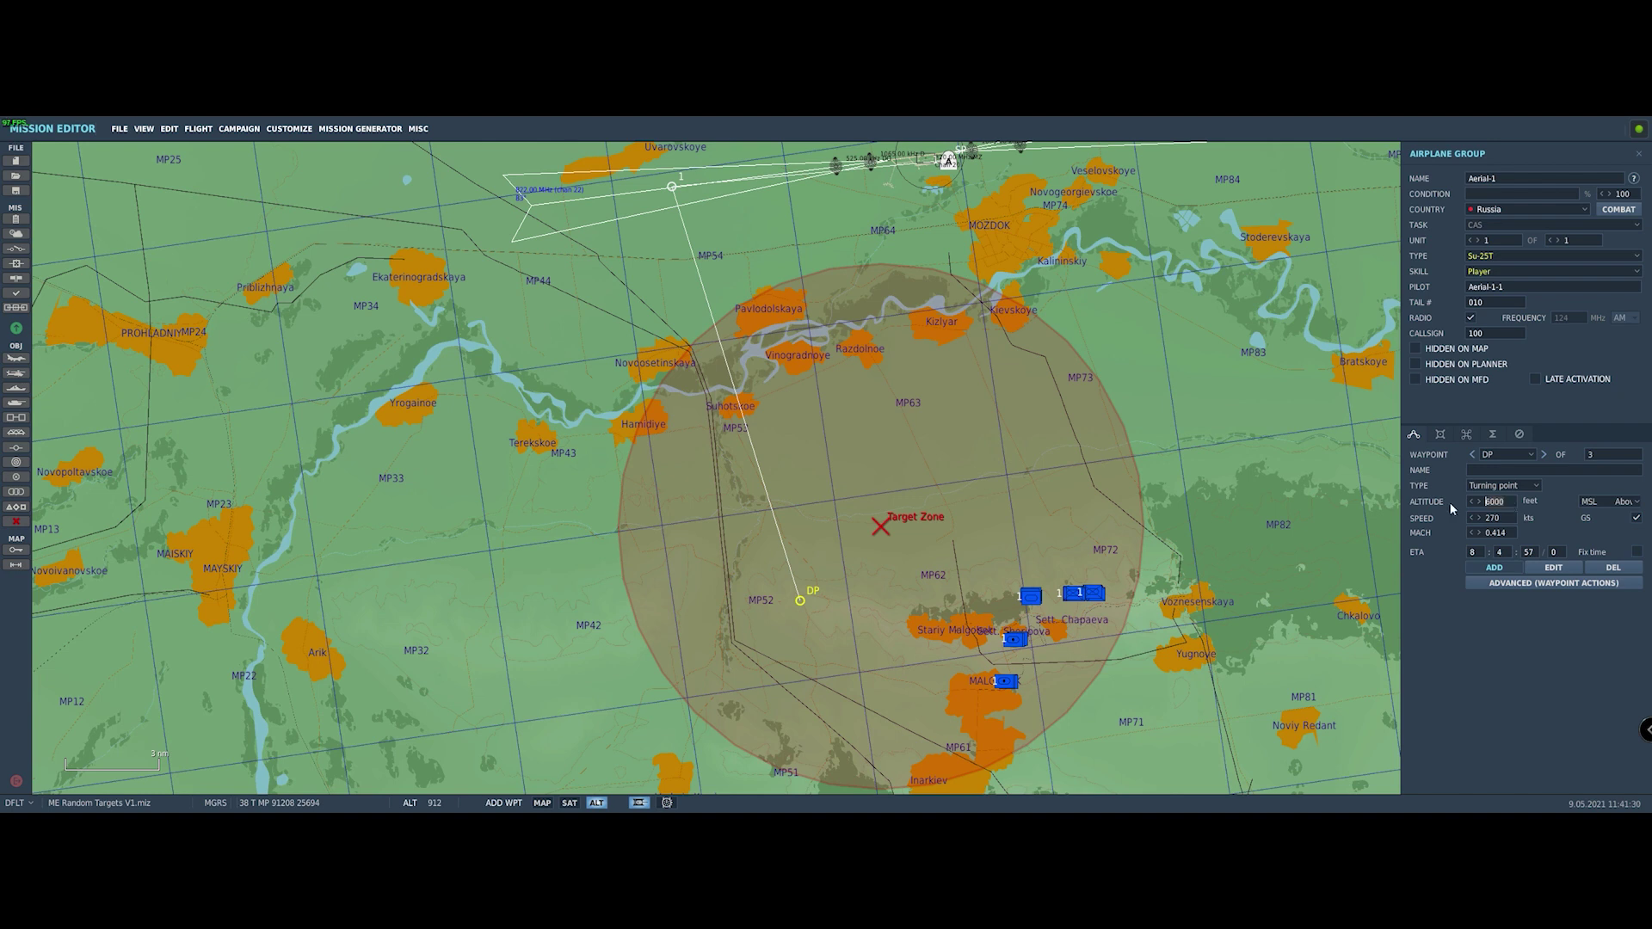
{"action": "type", "text": "8000"}
{"action": "left_click", "coordinate": [1054, 619]}
{"action": "right_click_drag", "start_coordinate": [1189, 415], "coordinate": [1238, 550]}
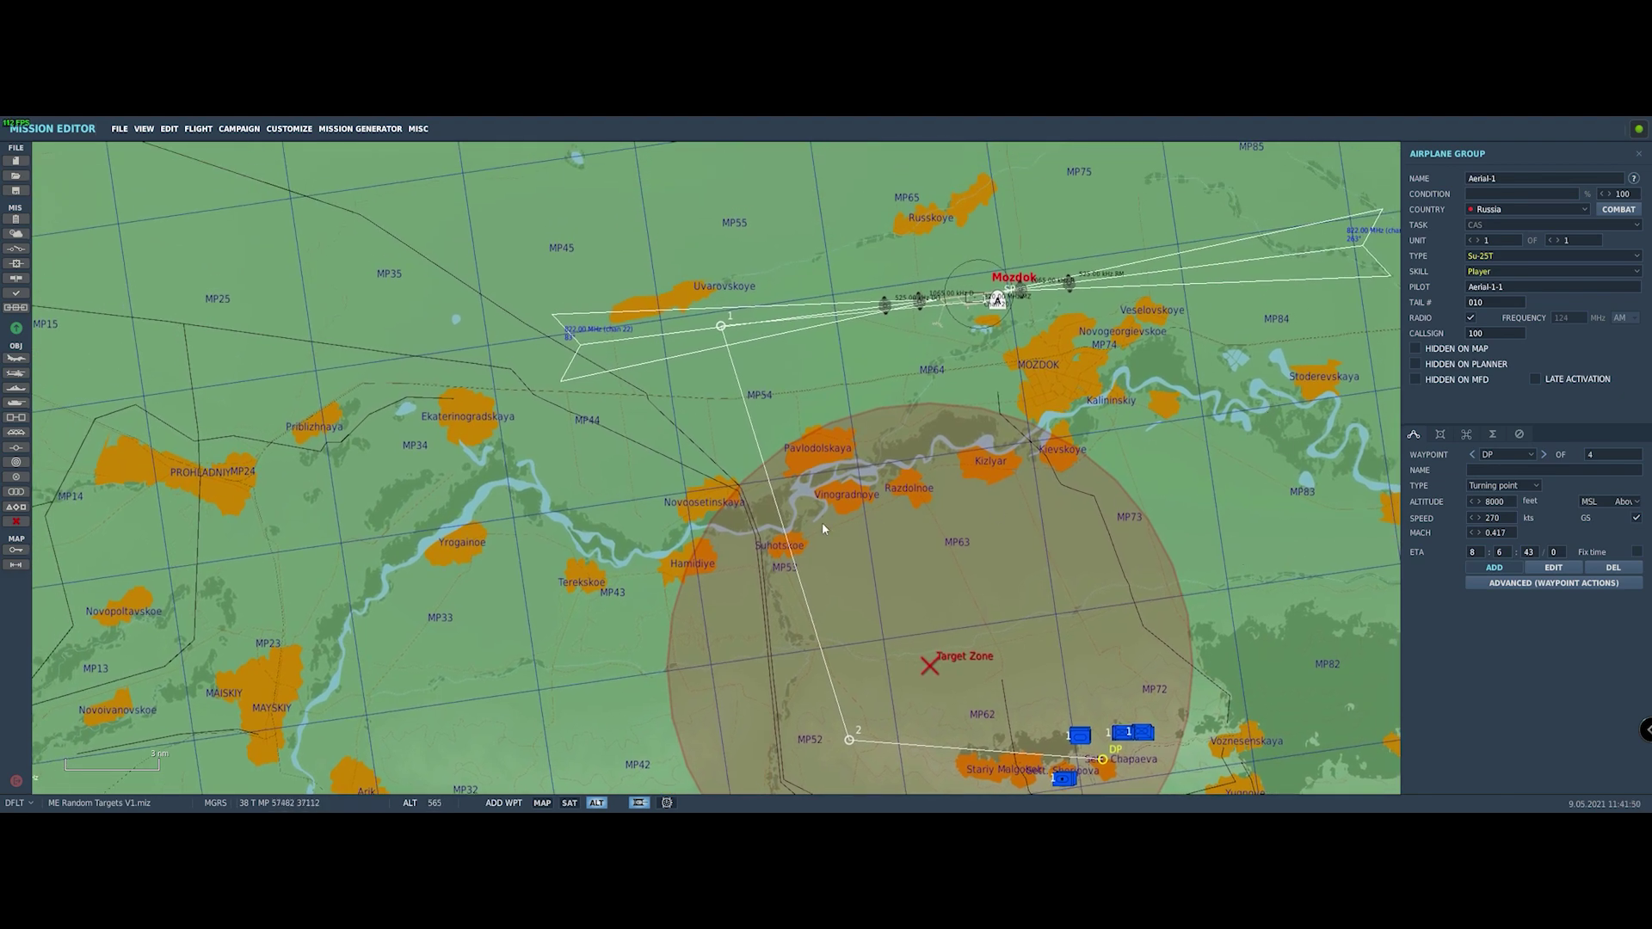
Step: Hide the Target Zone trigger zone on the map and close the trigger zones list
{"action": "left_click", "coordinate": [15, 491]}
{"action": "left_click", "coordinate": [302, 674]}
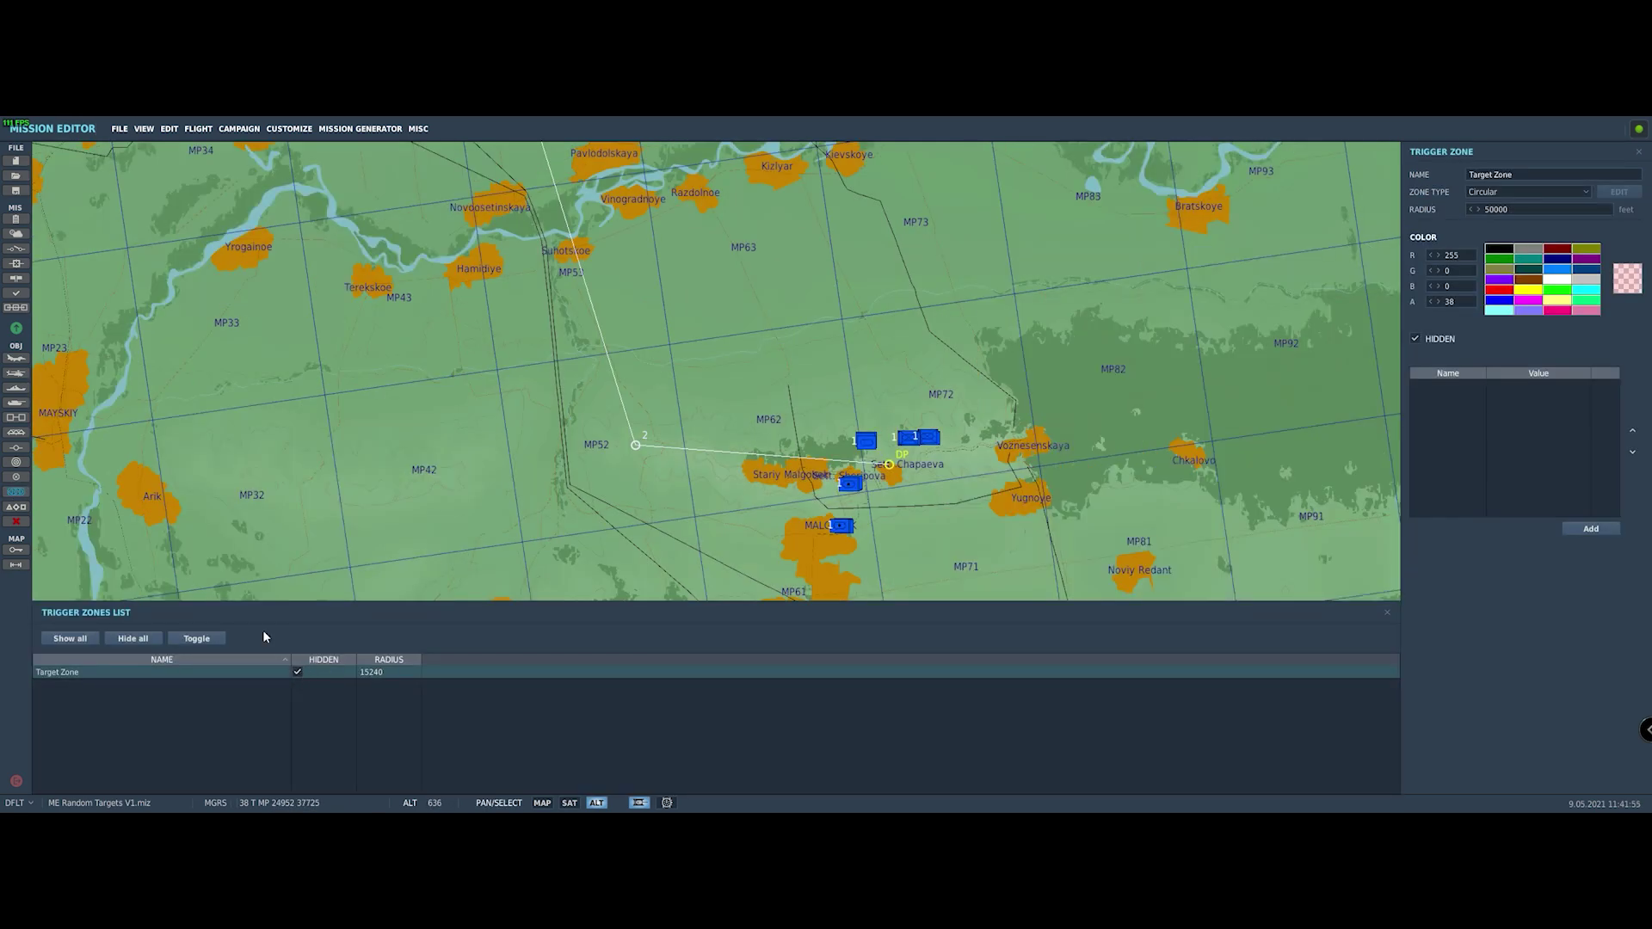
{"action": "left_click", "coordinate": [19, 495]}
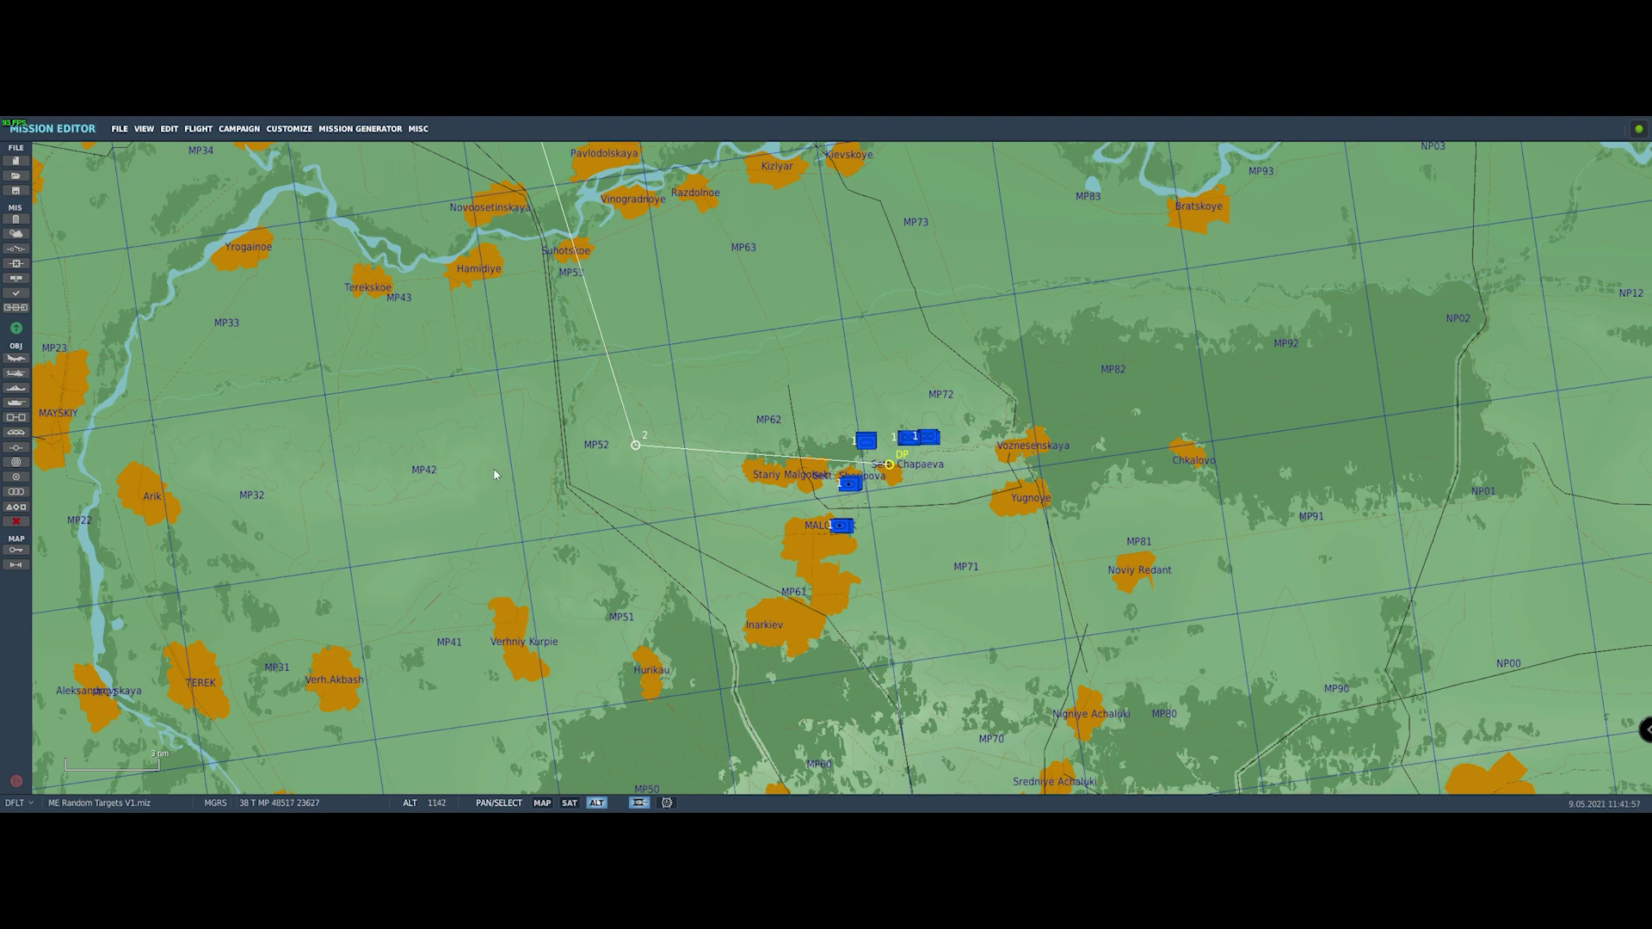
Step: Select the Aerial-1 Su-25T parked at Mozdok airfield and open its paint and loadout settings
{"action": "scroll", "coordinate": [495, 474], "scroll_direction": "down", "scroll_amount": 1}
{"action": "left_click_drag", "start_coordinate": [610, 292], "coordinate": [640, 493]}
{"action": "scroll", "coordinate": [841, 370], "scroll_direction": "up", "scroll_amount": 1}
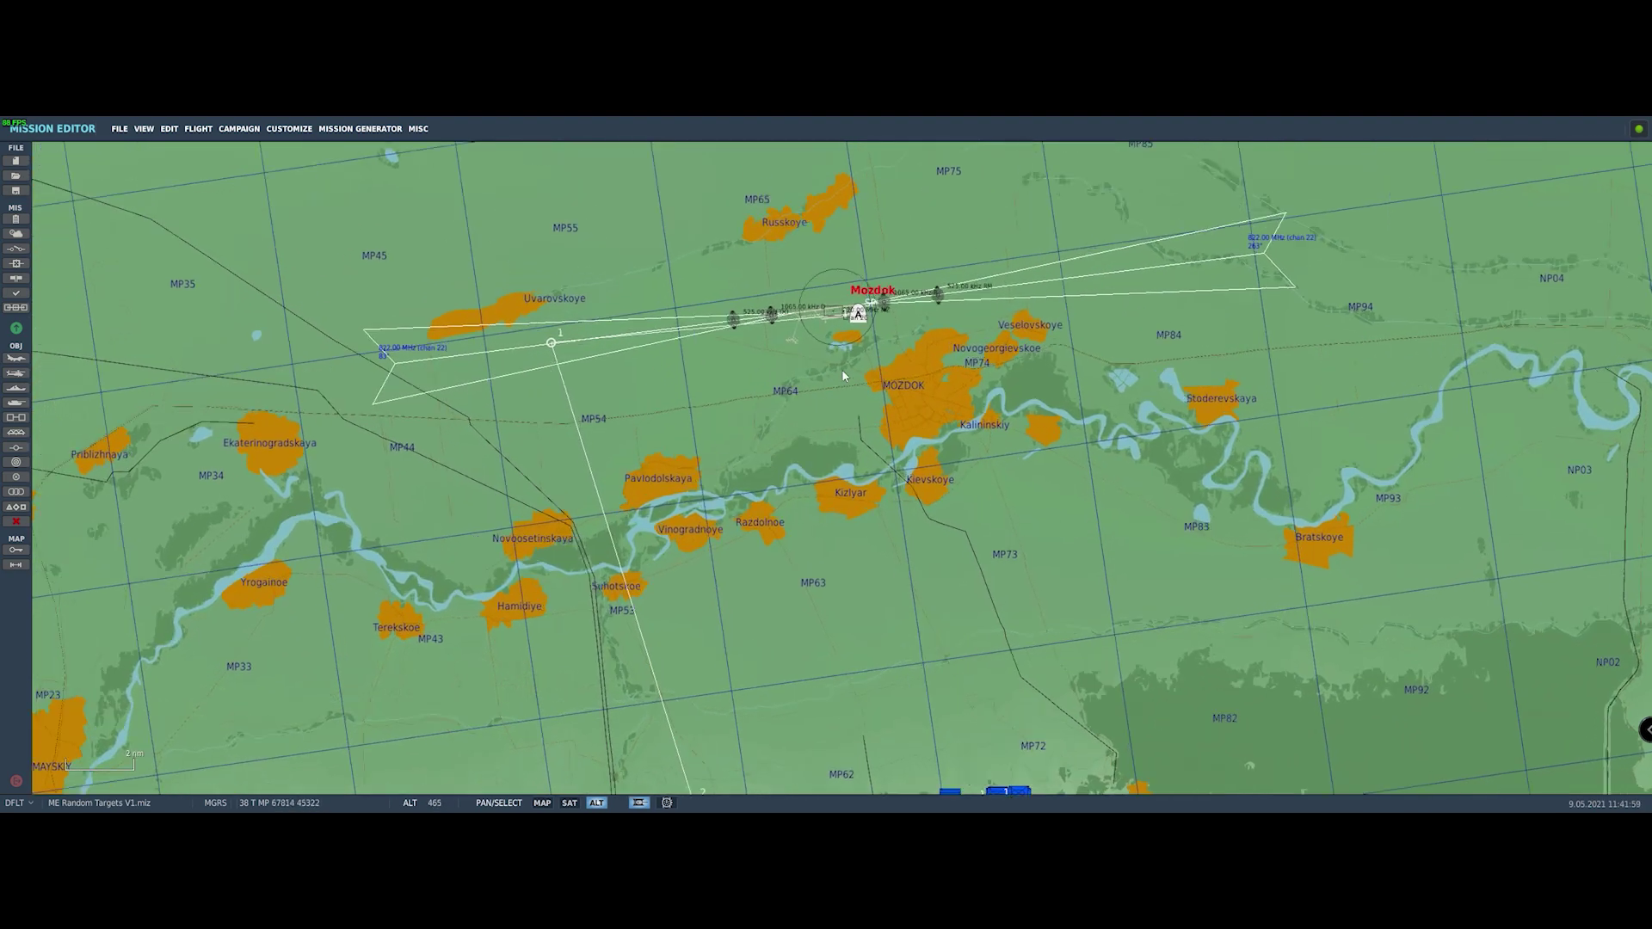
{"action": "scroll", "coordinate": [856, 313], "scroll_direction": "up", "scroll_amount": 5}
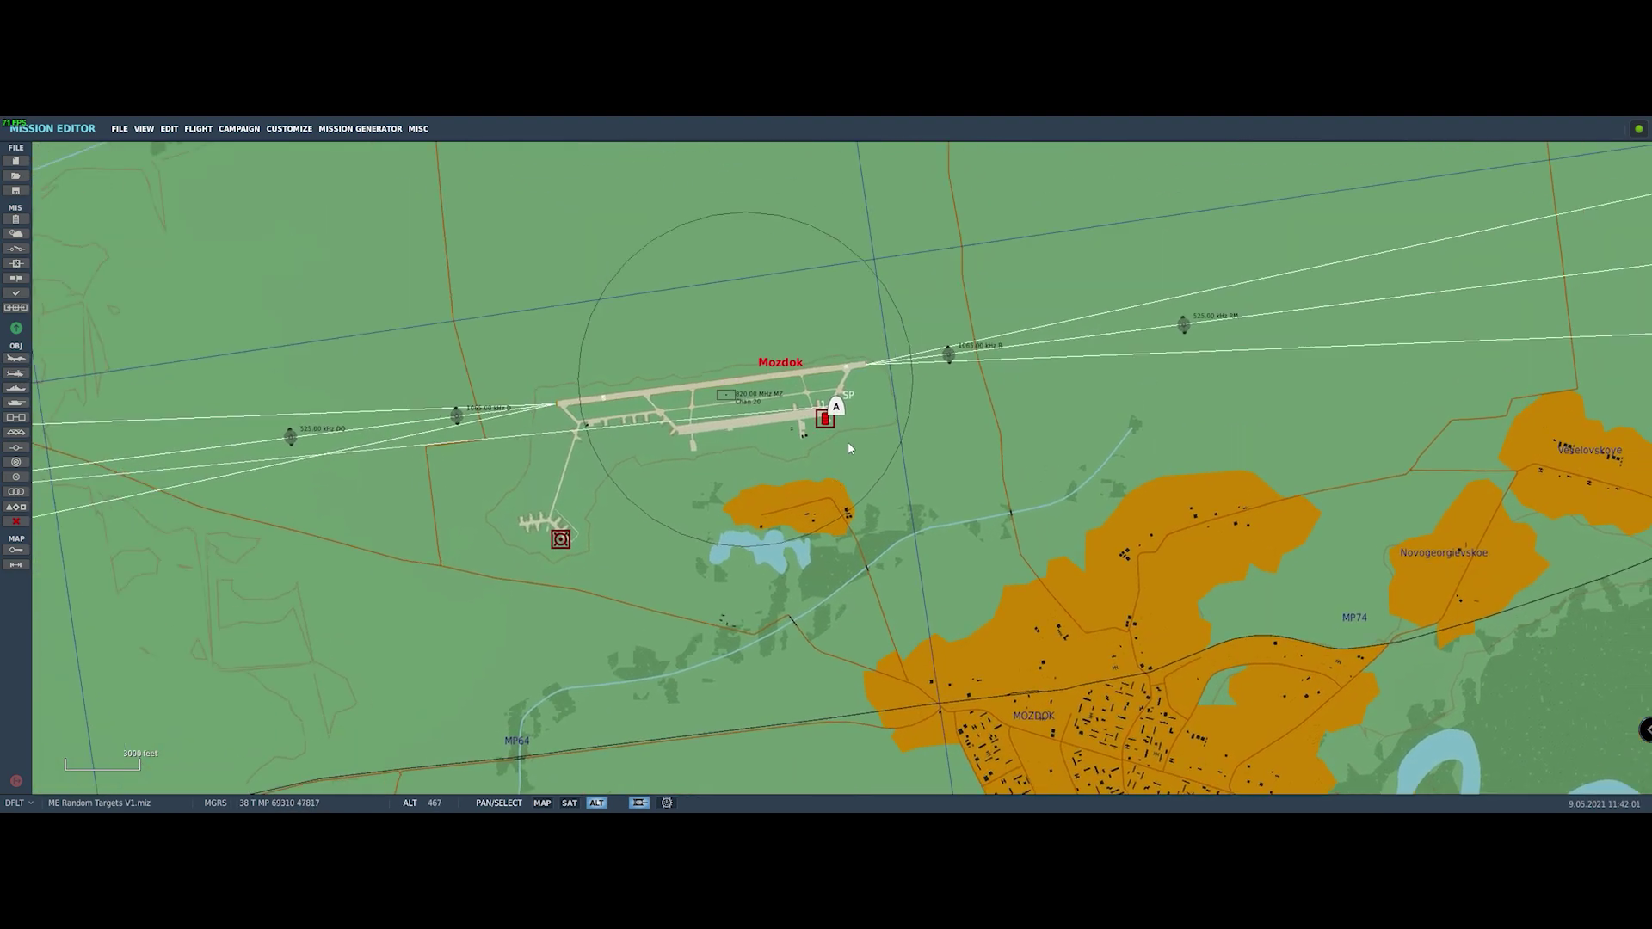
{"action": "scroll", "coordinate": [848, 447], "scroll_direction": "up", "scroll_amount": 2}
{"action": "scroll", "coordinate": [840, 433], "scroll_direction": "up", "scroll_amount": 1}
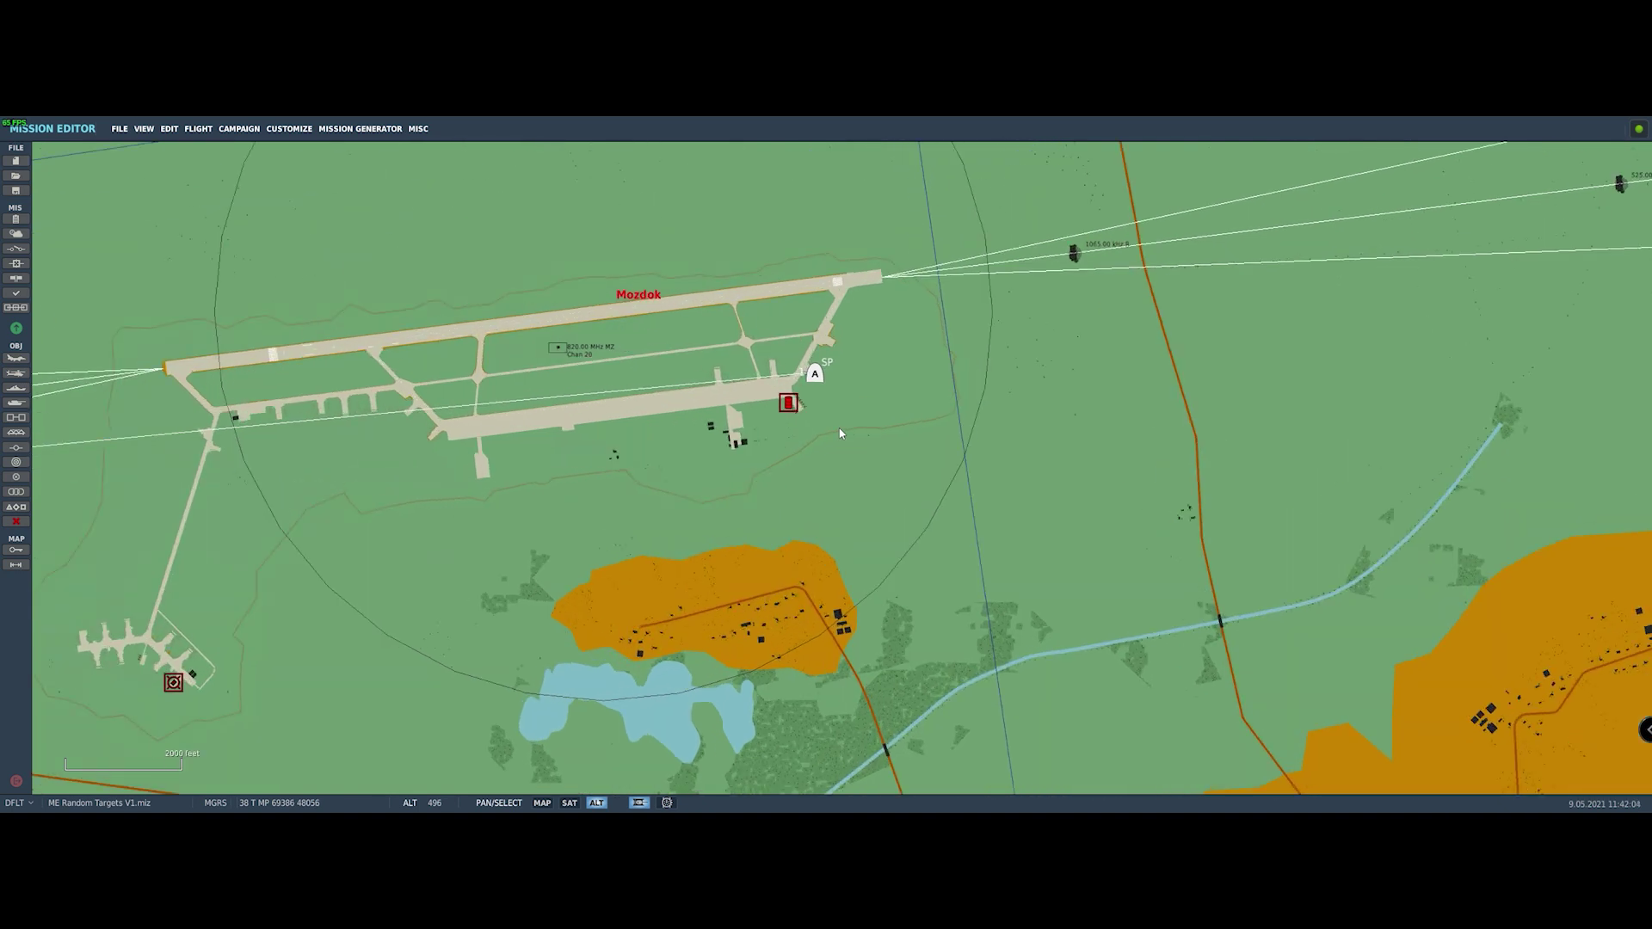
{"action": "left_click", "coordinate": [815, 377]}
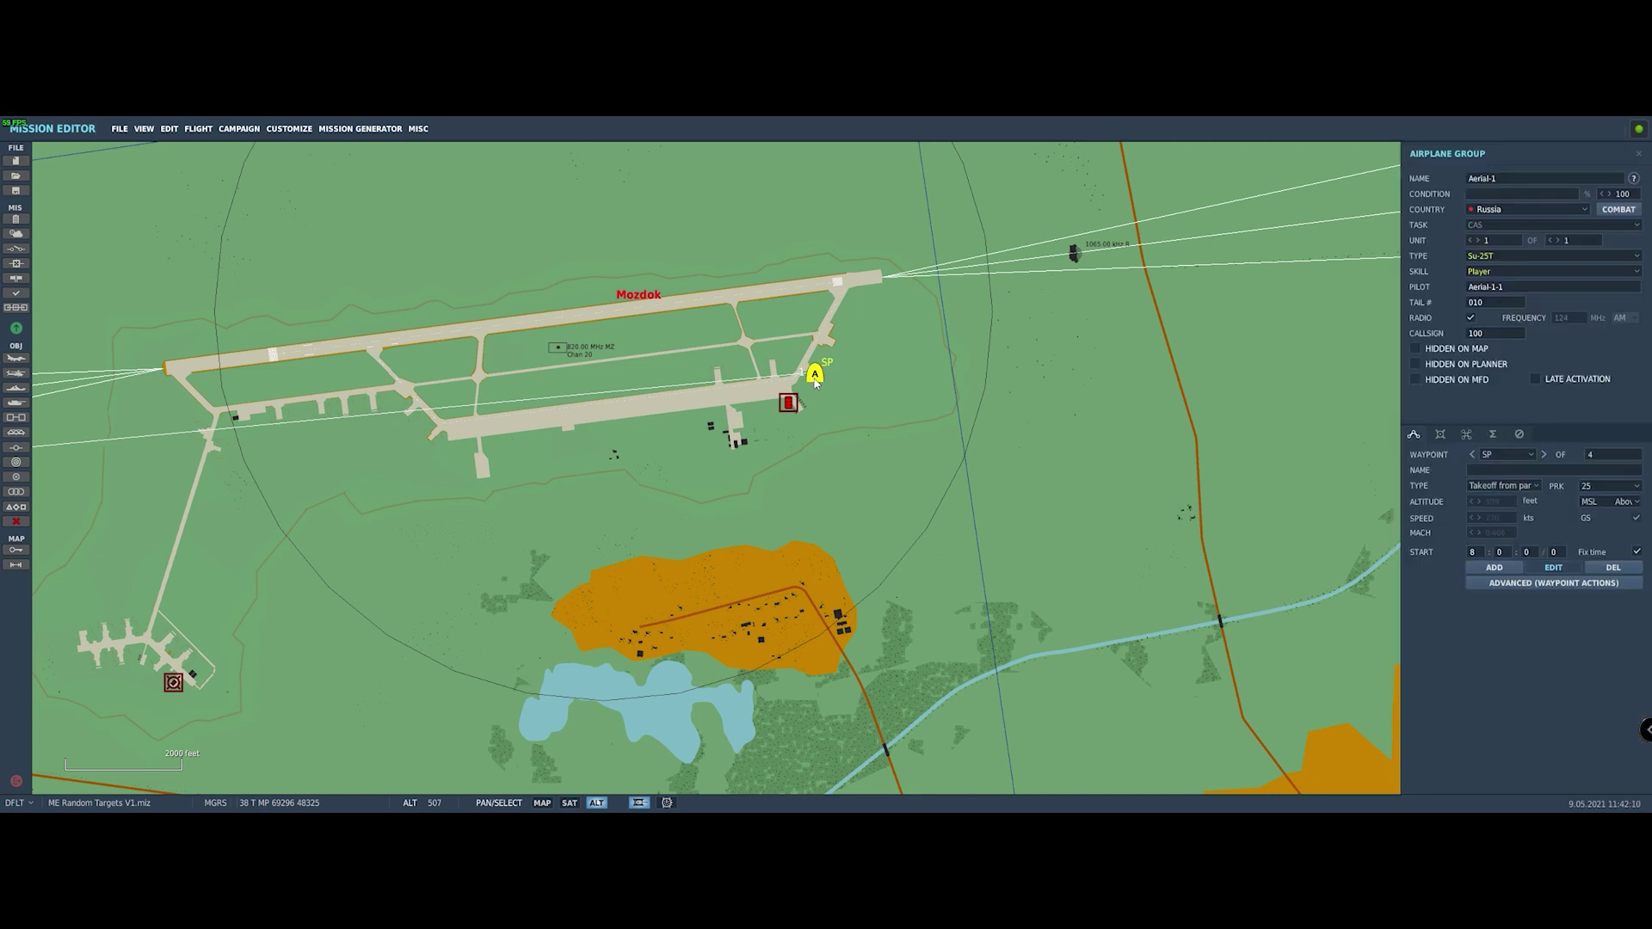
{"action": "left_click", "coordinate": [1442, 436]}
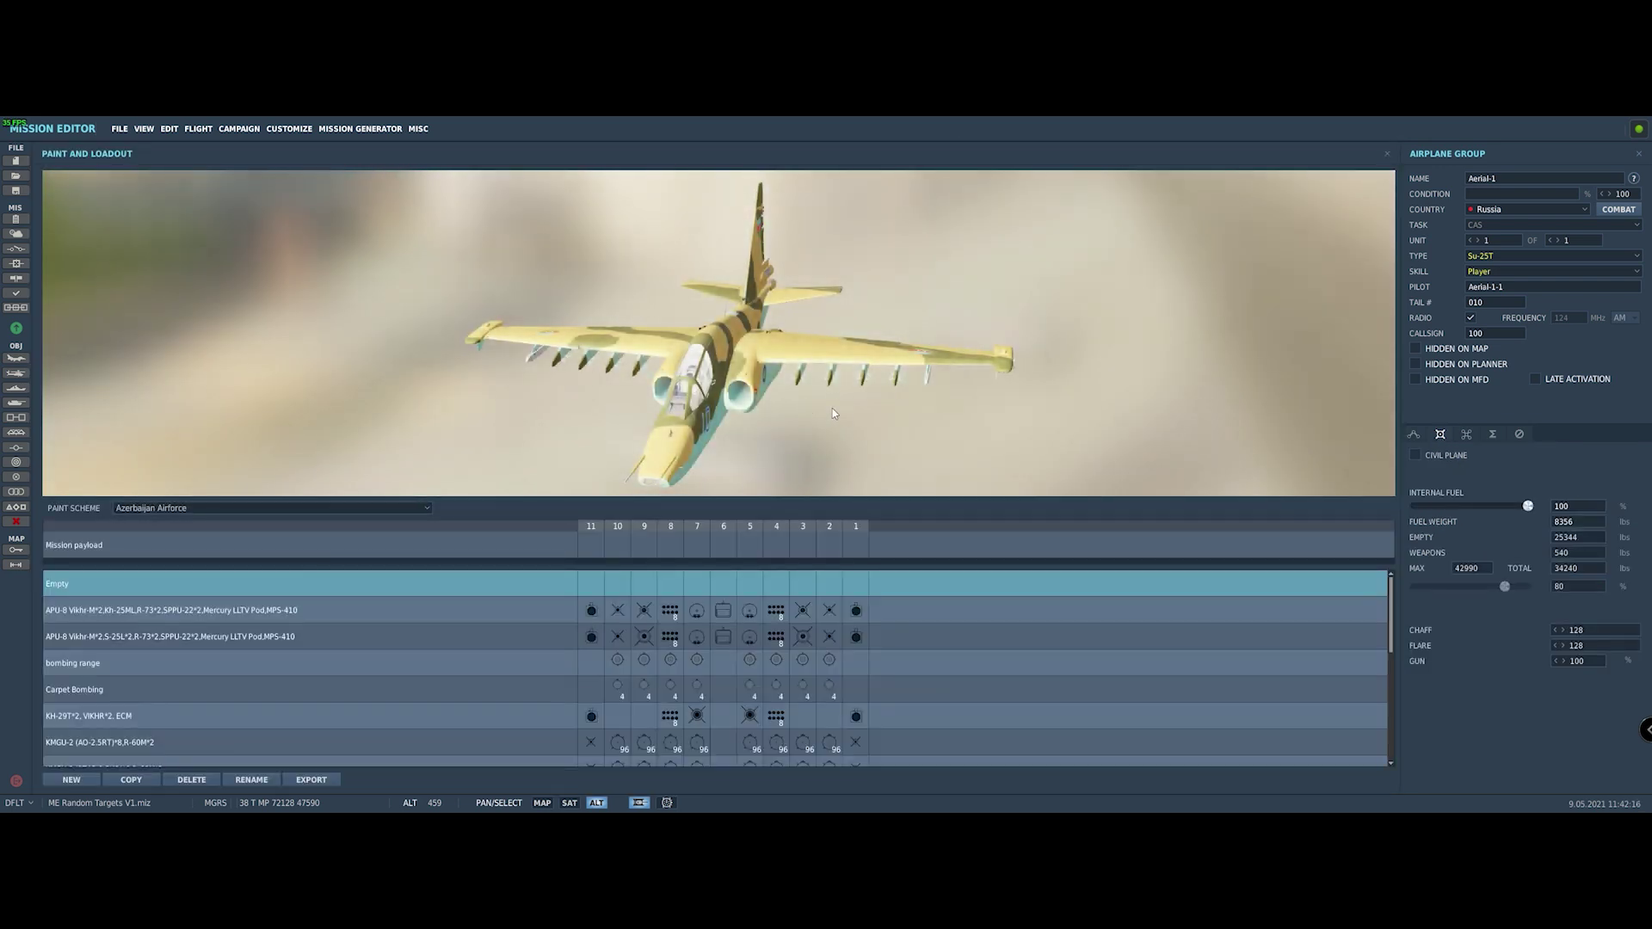
Step: Set the Su-25T's paint scheme to af standard 2
{"action": "left_click_drag", "start_coordinate": [786, 387], "coordinate": [1056, 372]}
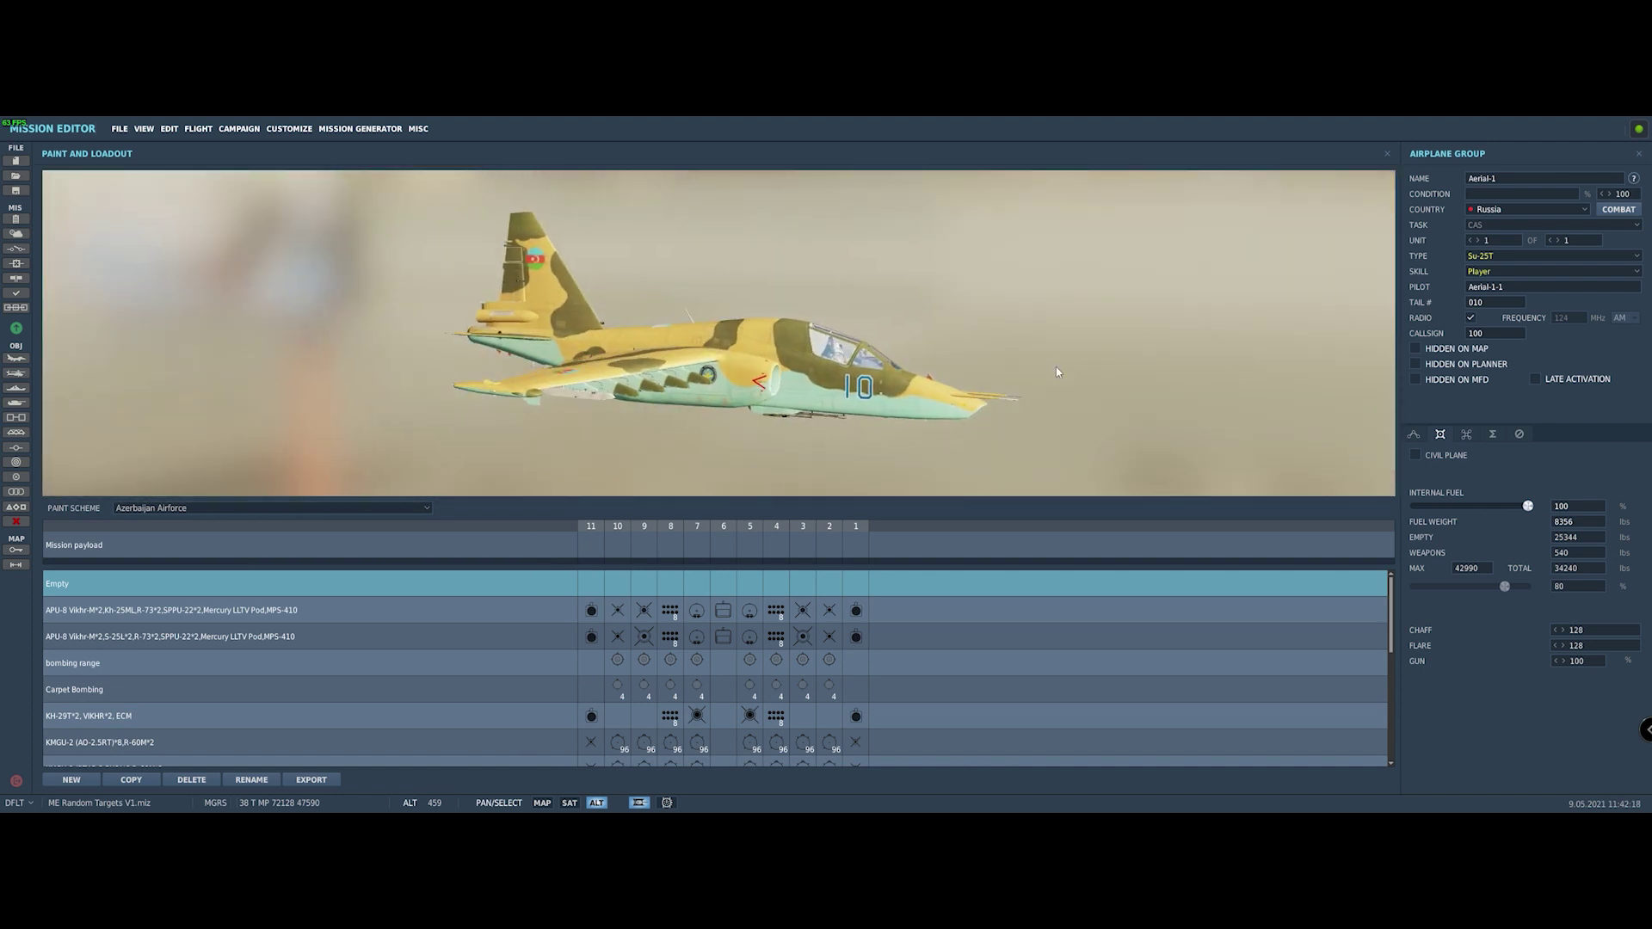
{"action": "left_click", "coordinate": [176, 509]}
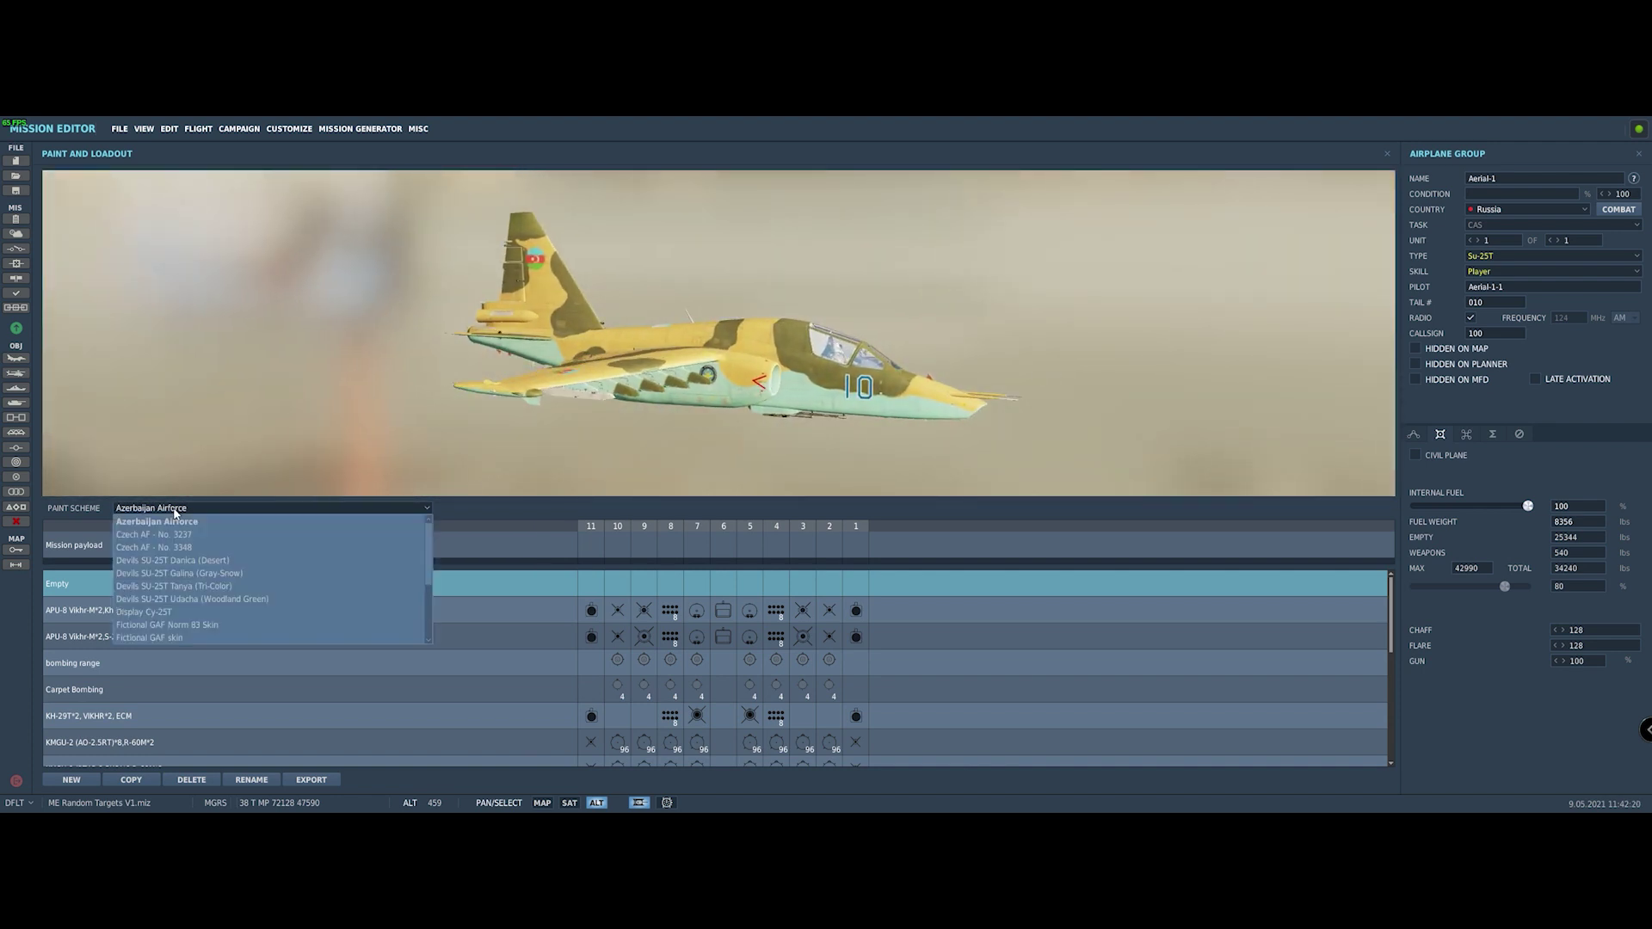
{"action": "scroll", "coordinate": [187, 544], "scroll_direction": "down", "scroll_amount": 3}
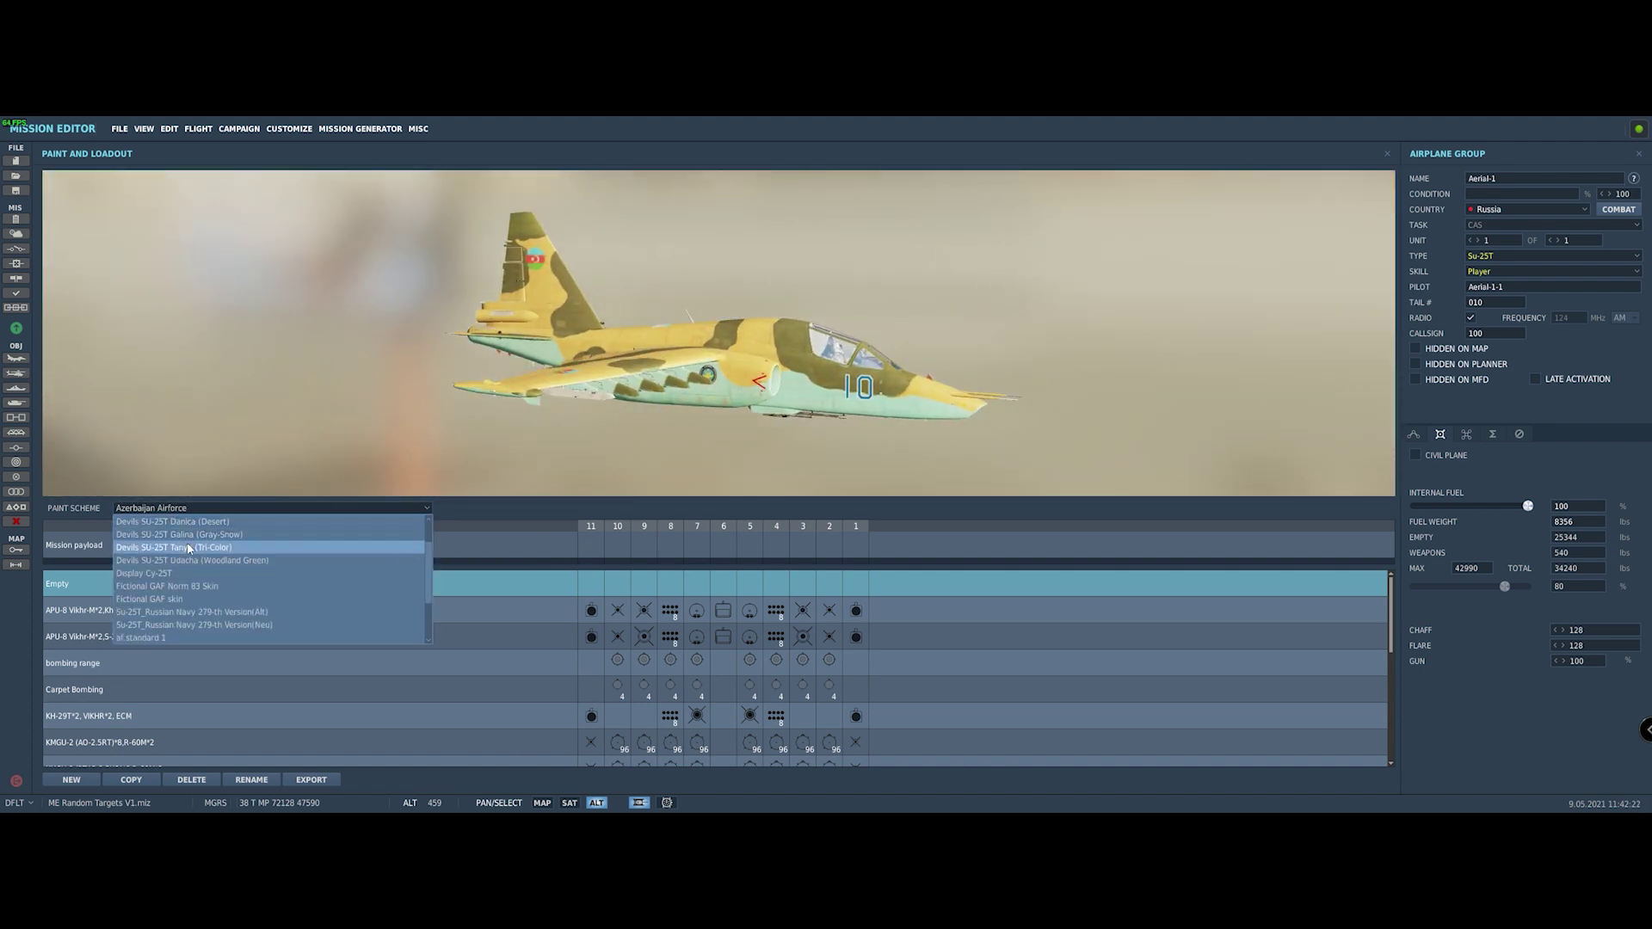
{"action": "scroll", "coordinate": [189, 548], "scroll_direction": "down", "scroll_amount": 3}
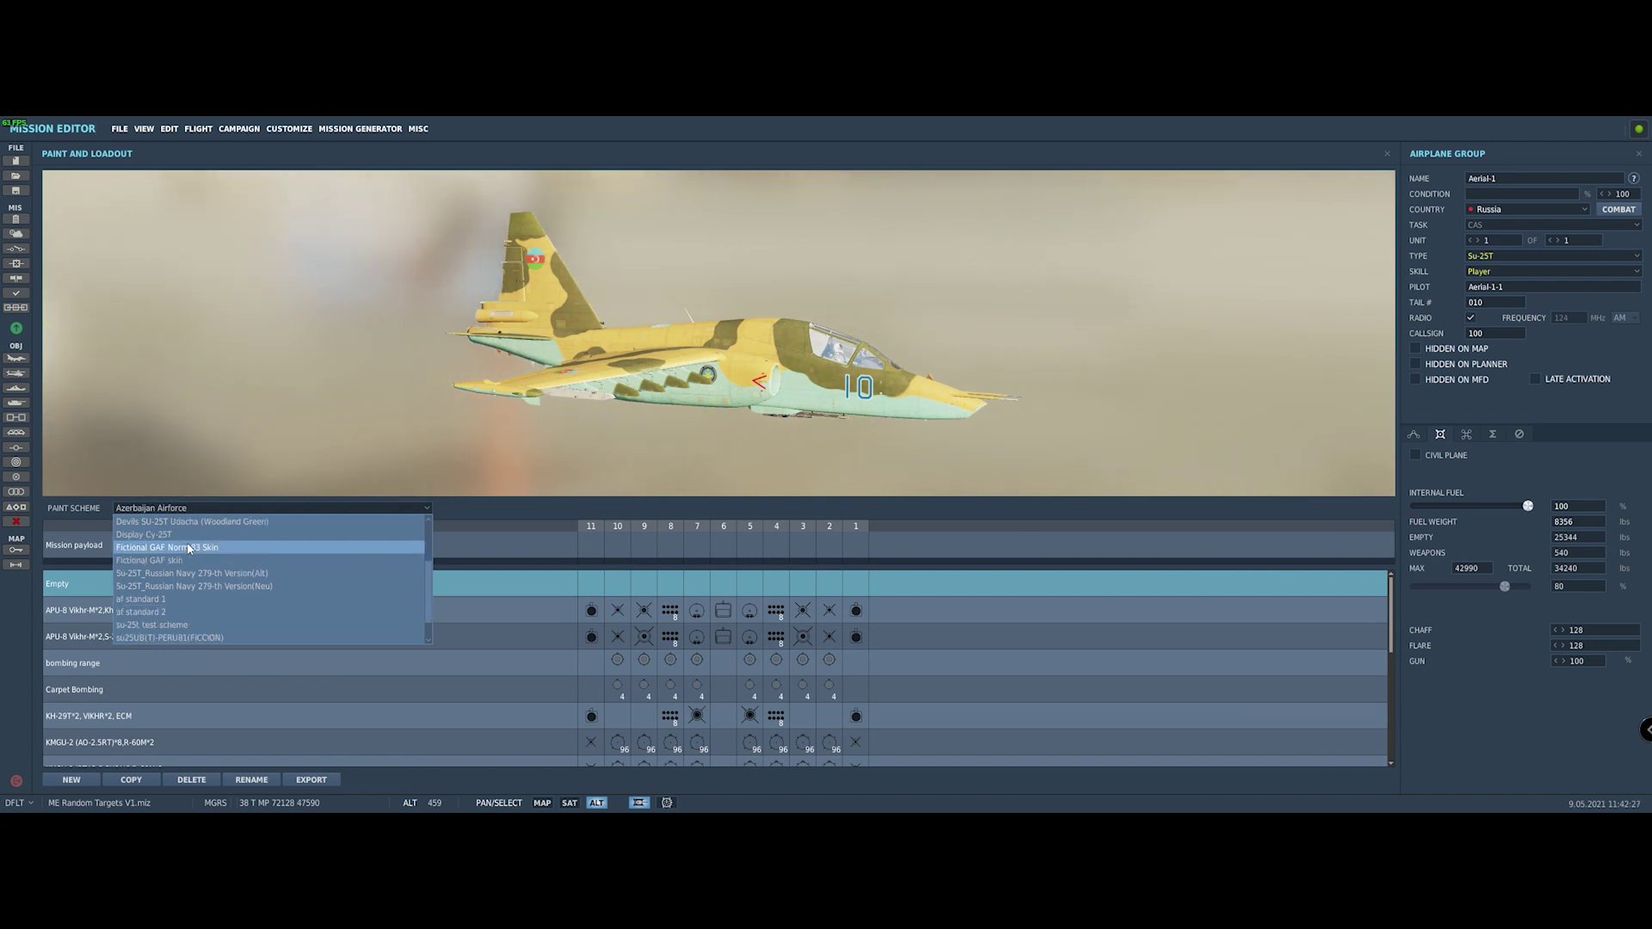
{"action": "scroll", "coordinate": [189, 548], "scroll_direction": "down", "scroll_amount": 2}
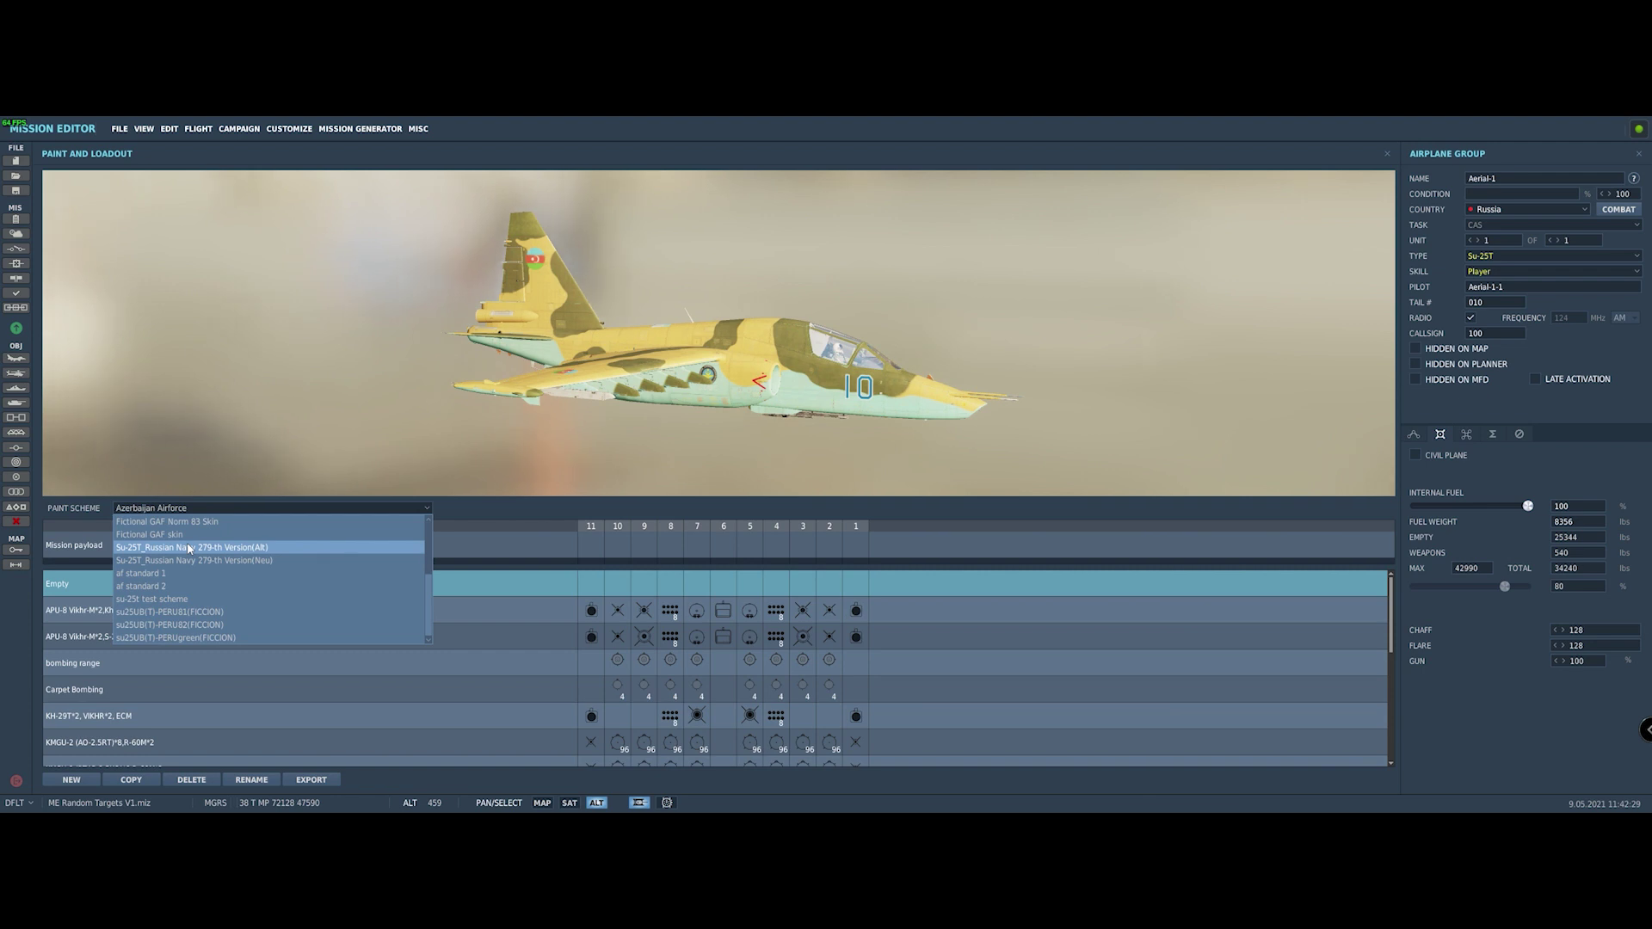
{"action": "left_click", "coordinate": [189, 599]}
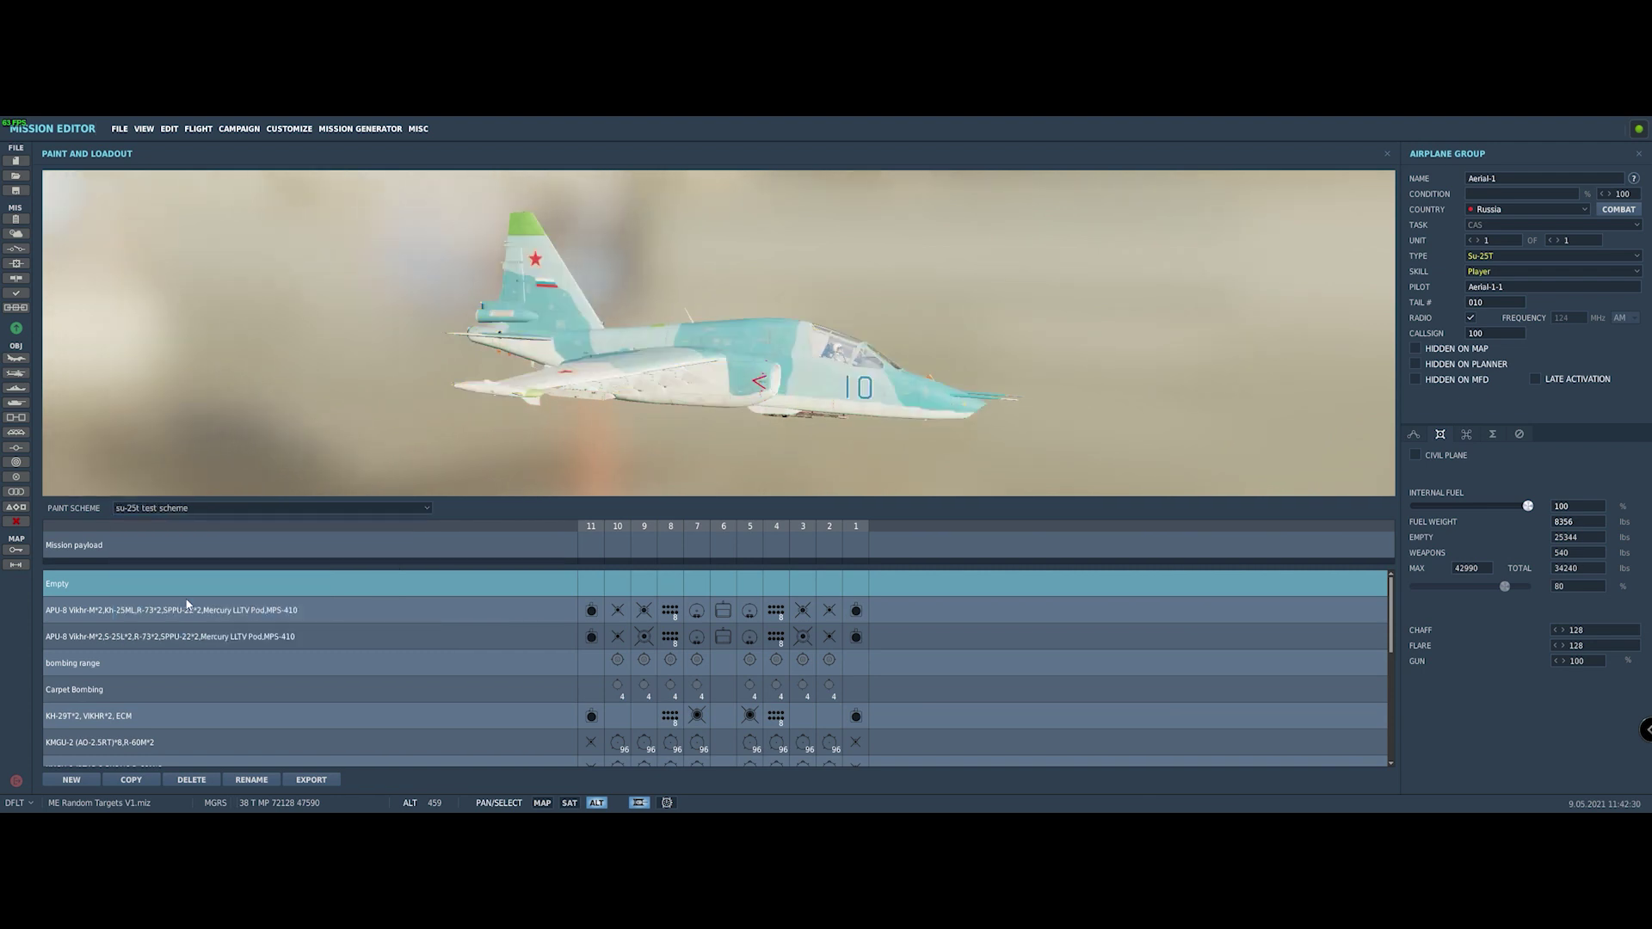
{"action": "left_click", "coordinate": [174, 509]}
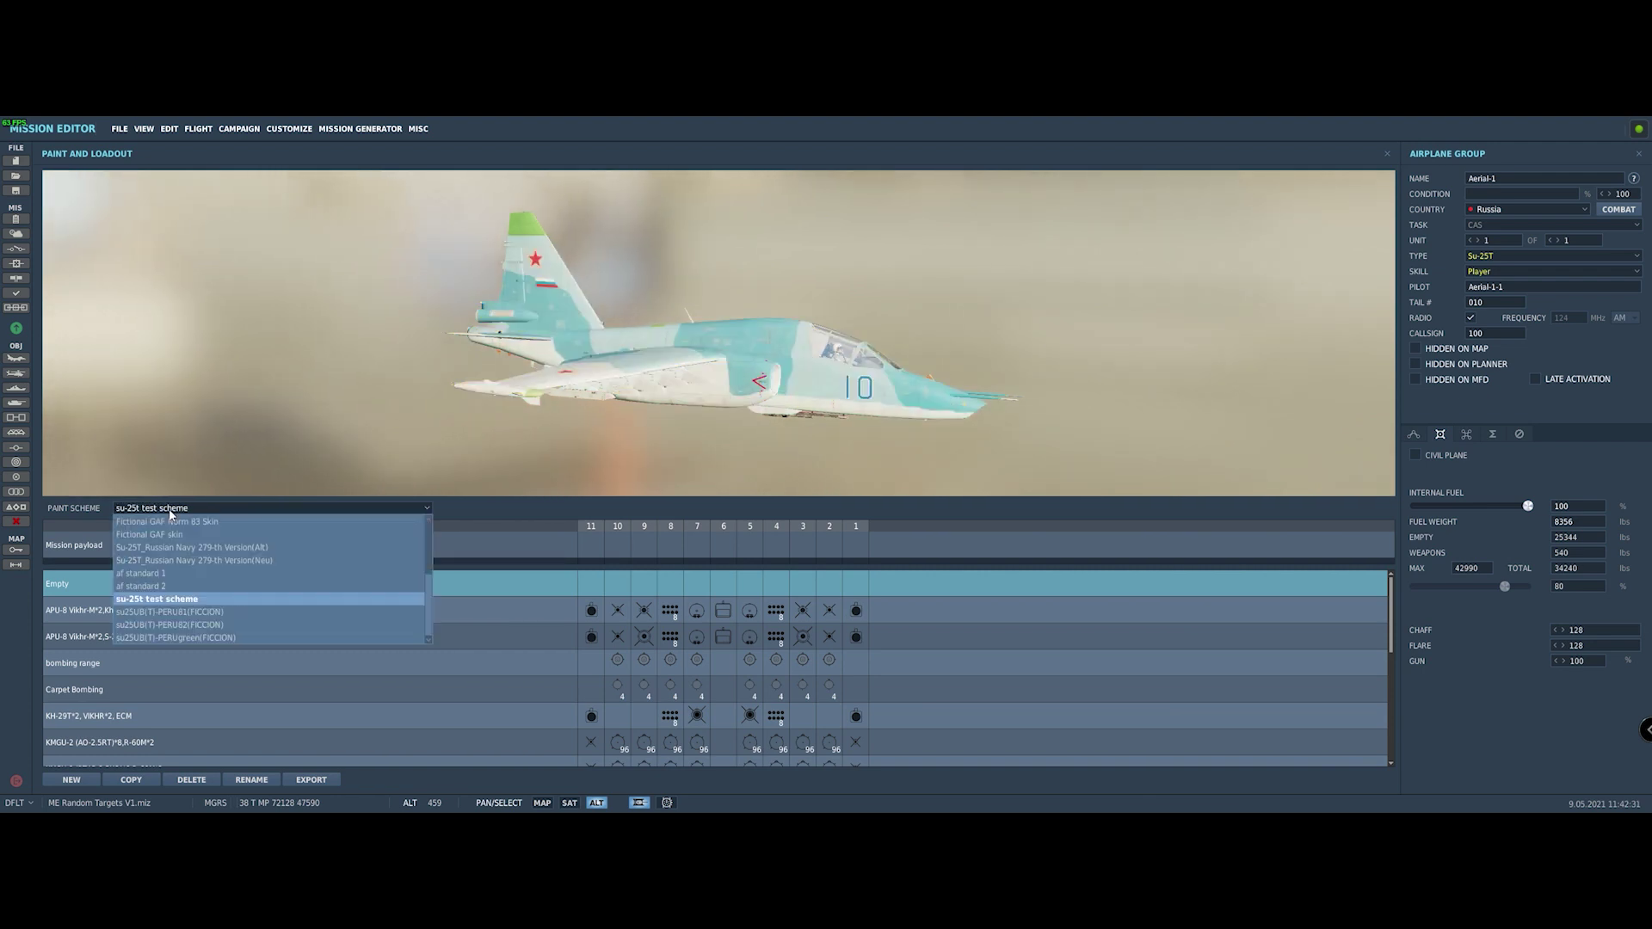
{"action": "left_click", "coordinate": [159, 587]}
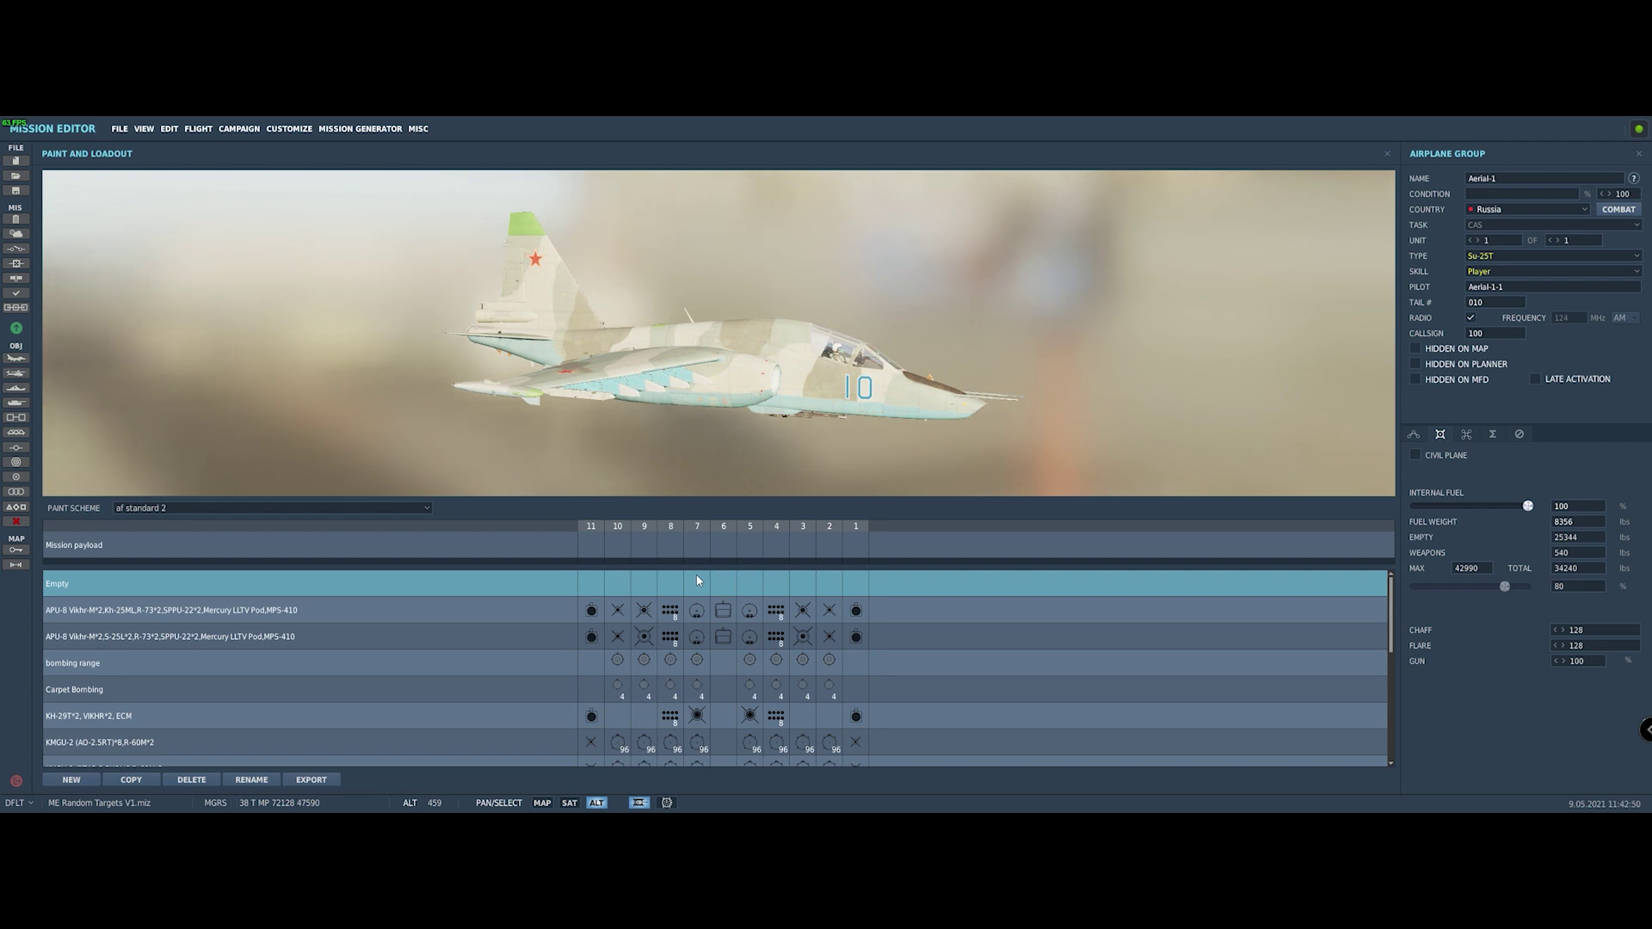
Step: Load S-24B 240mm unguided rockets on pylons 7 and 5 of the mission payload
{"action": "left_click_drag", "start_coordinate": [815, 475], "coordinate": [637, 389]}
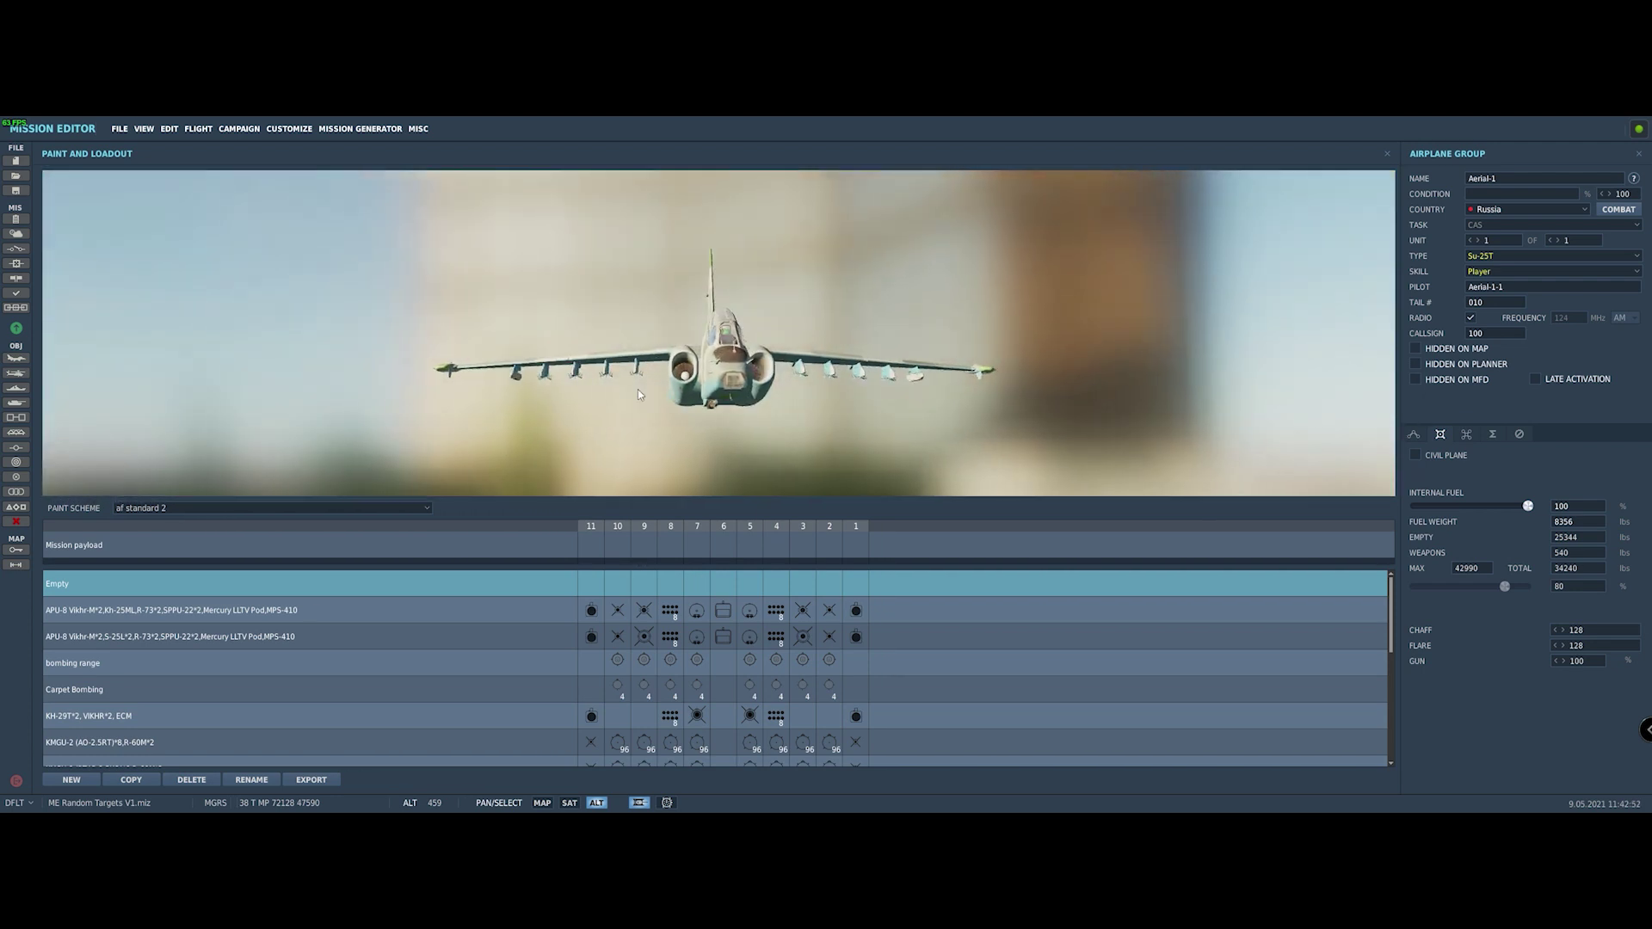
{"action": "right_click", "coordinate": [703, 548]}
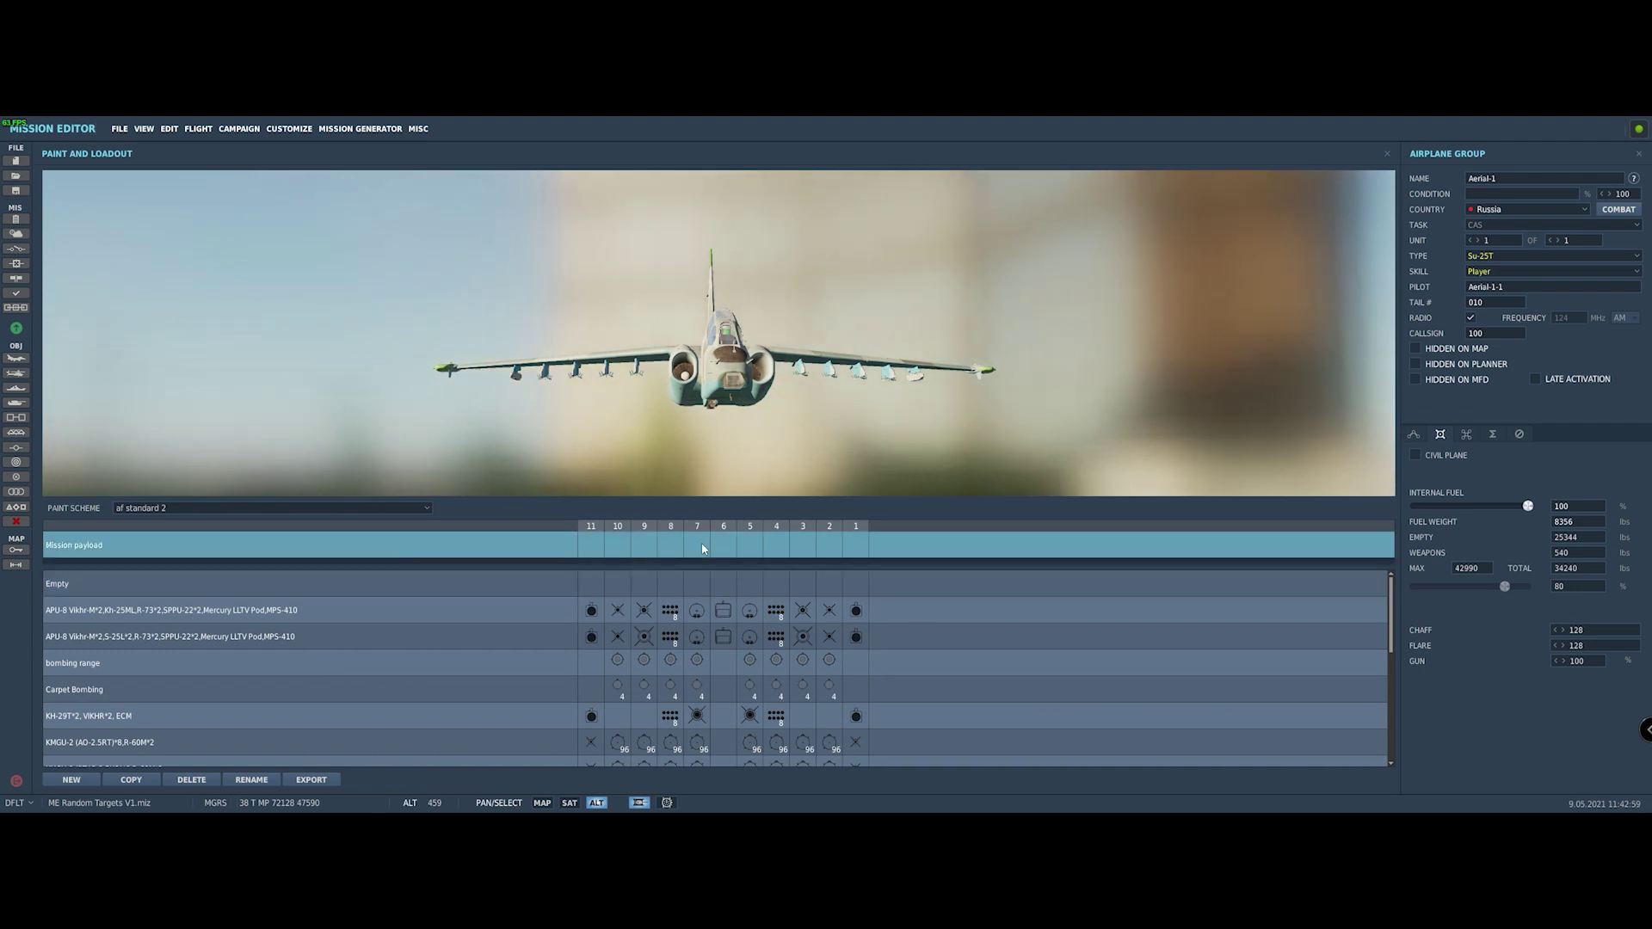
{"action": "mouse_move", "coordinate": [725, 564]}
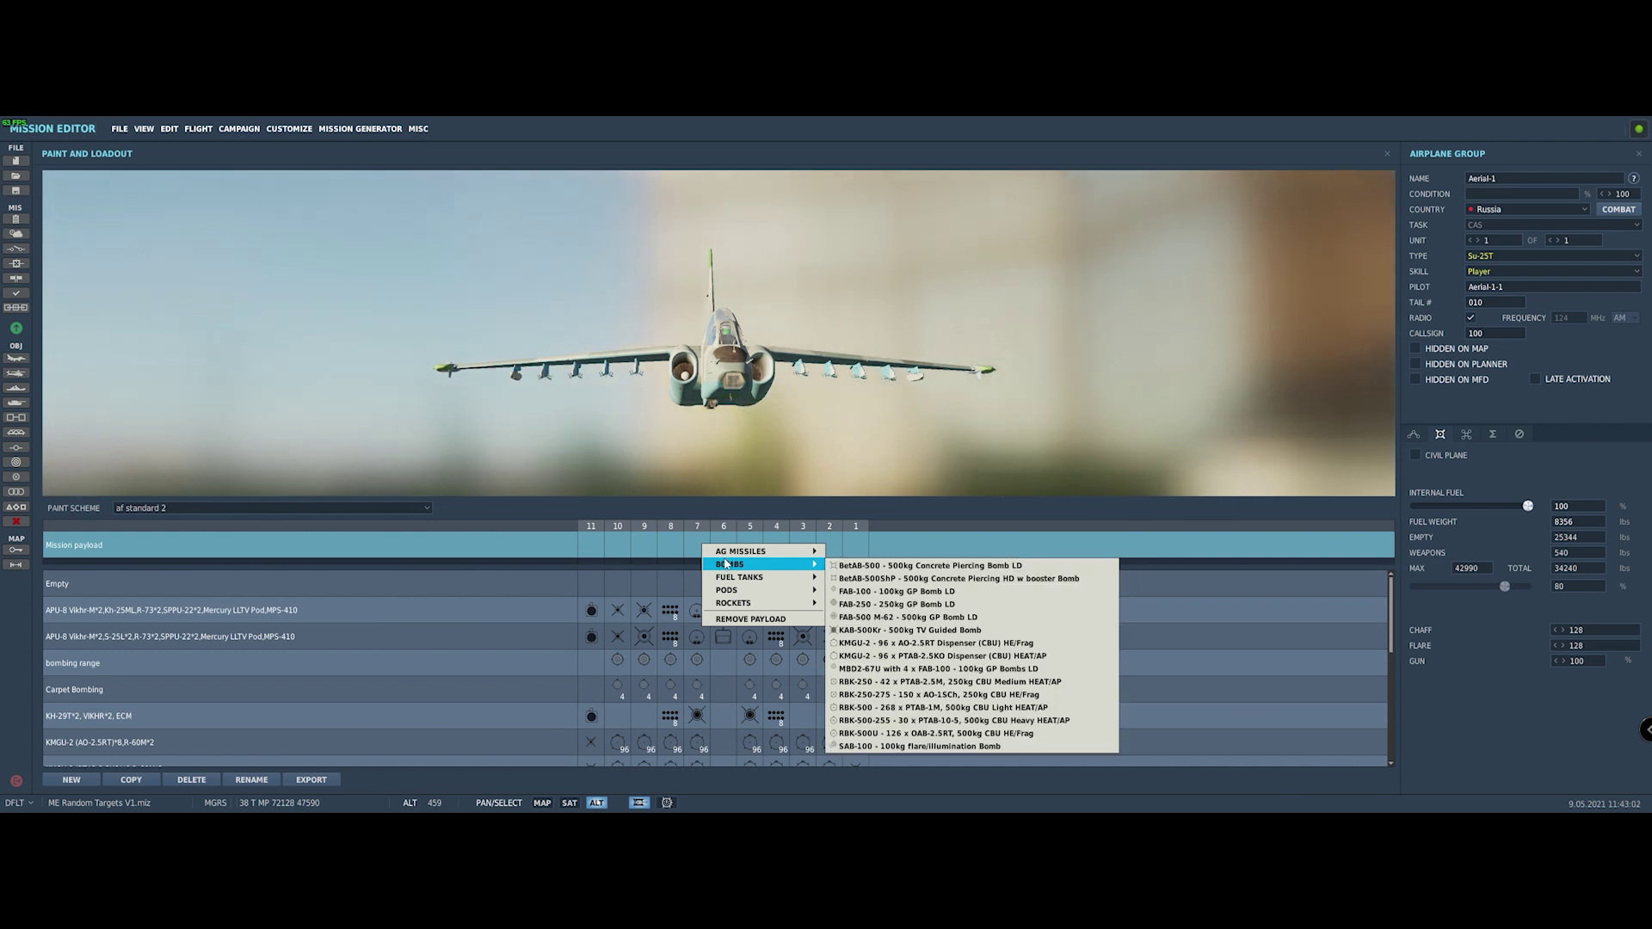
{"action": "mouse_move", "coordinate": [748, 603]}
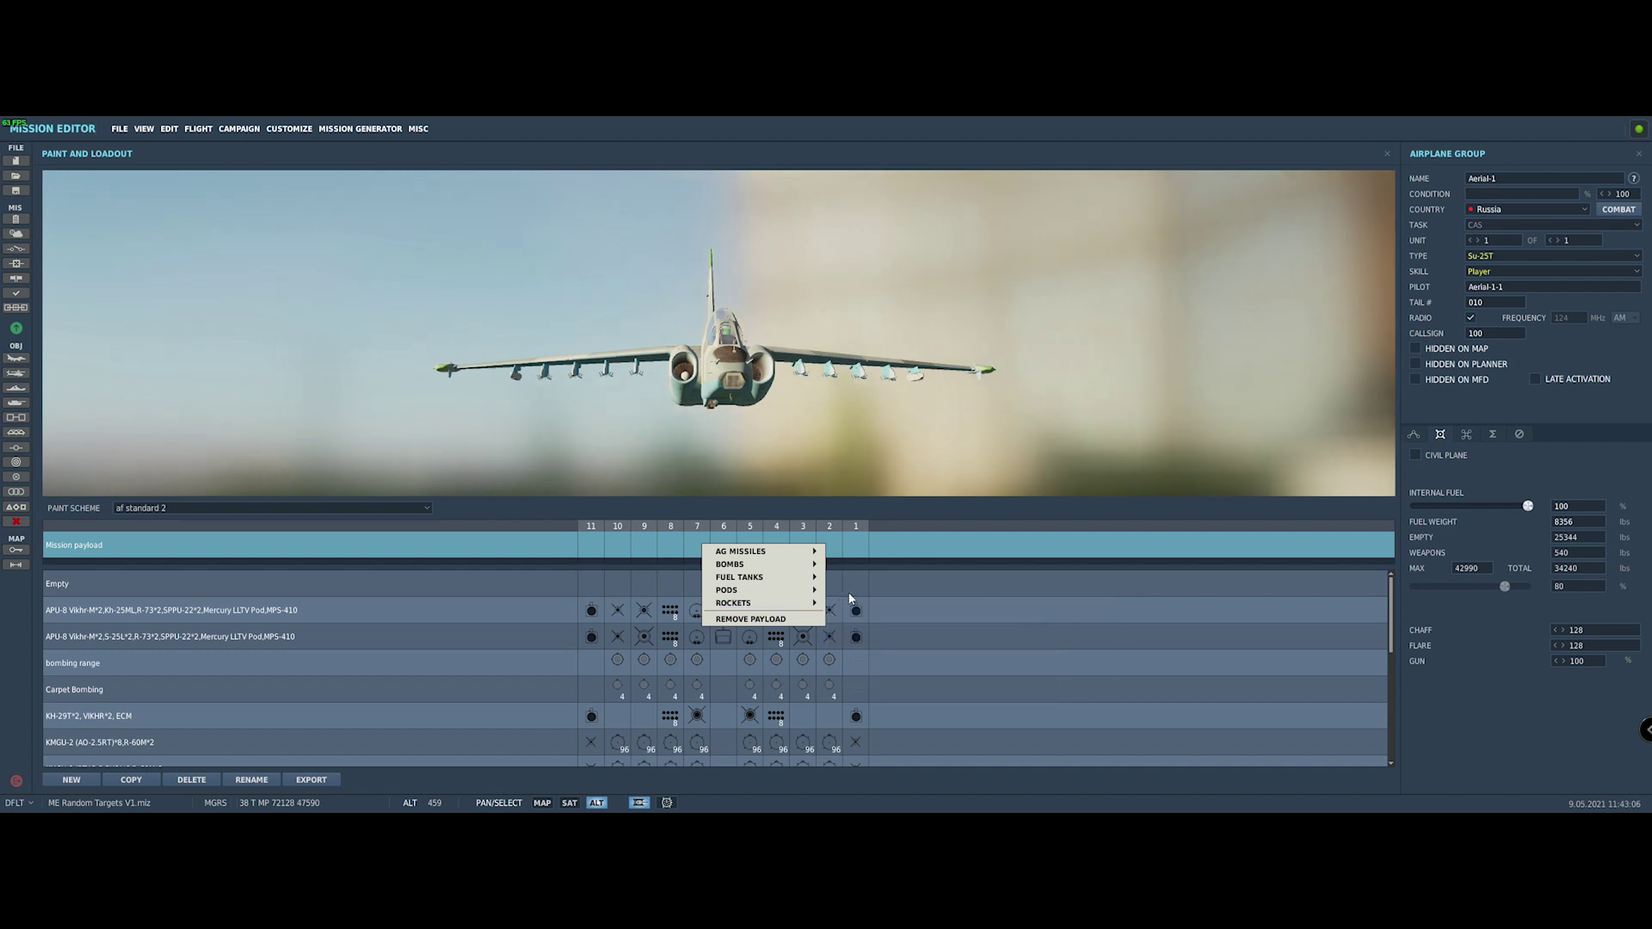
{"action": "mouse_move", "coordinate": [805, 609]}
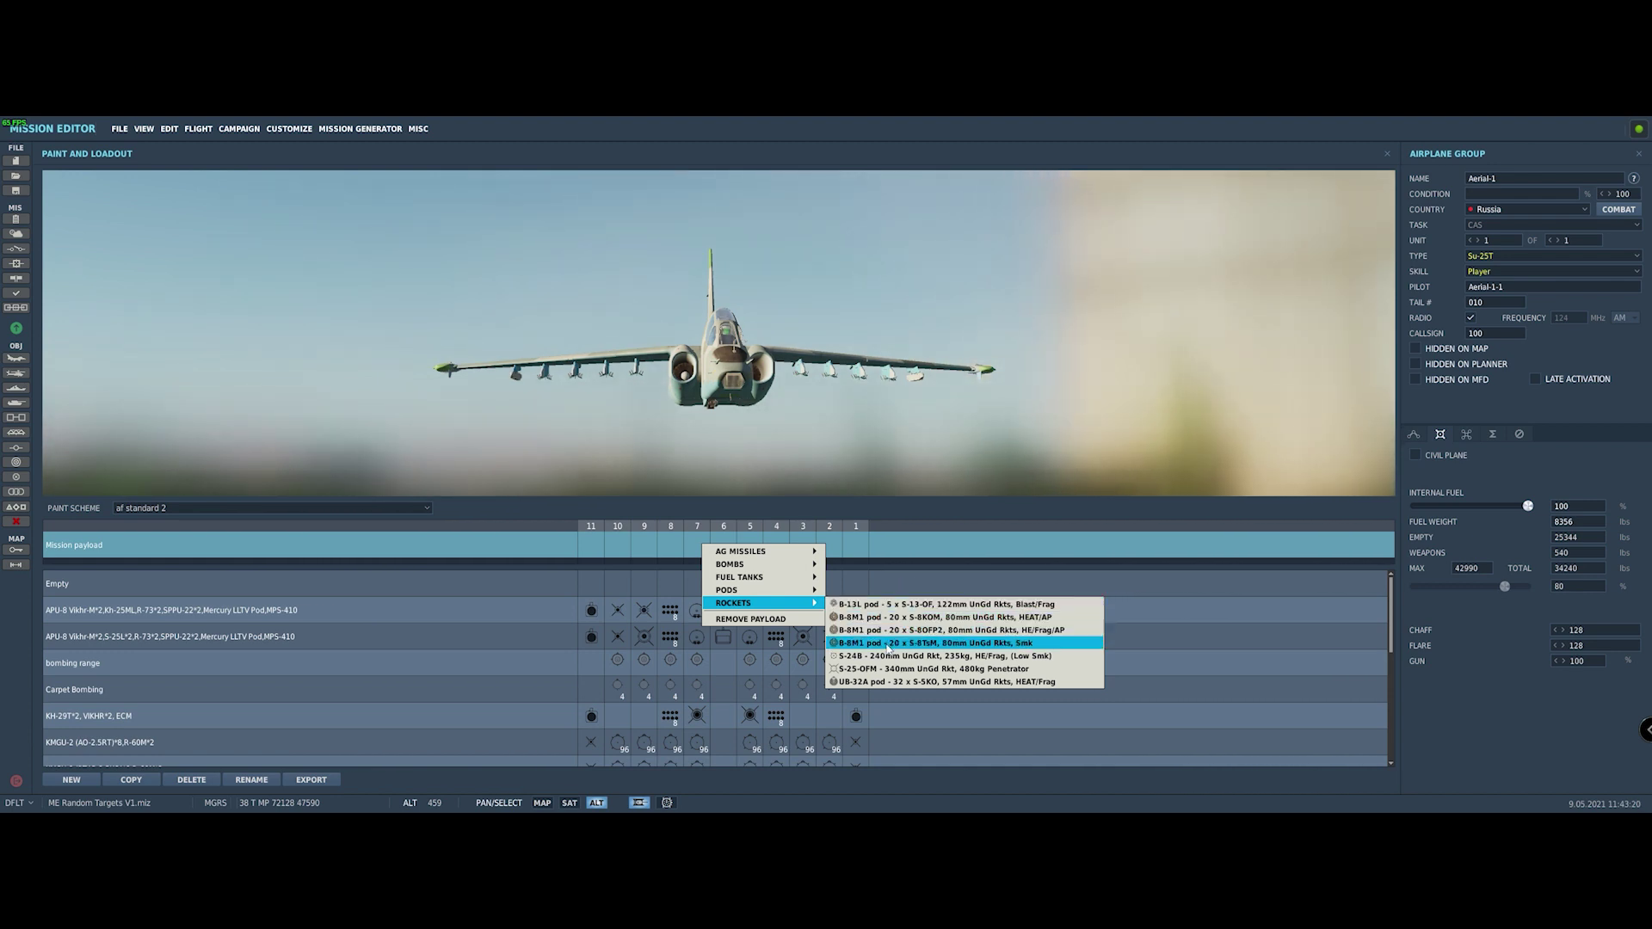
{"action": "left_click", "coordinate": [886, 656]}
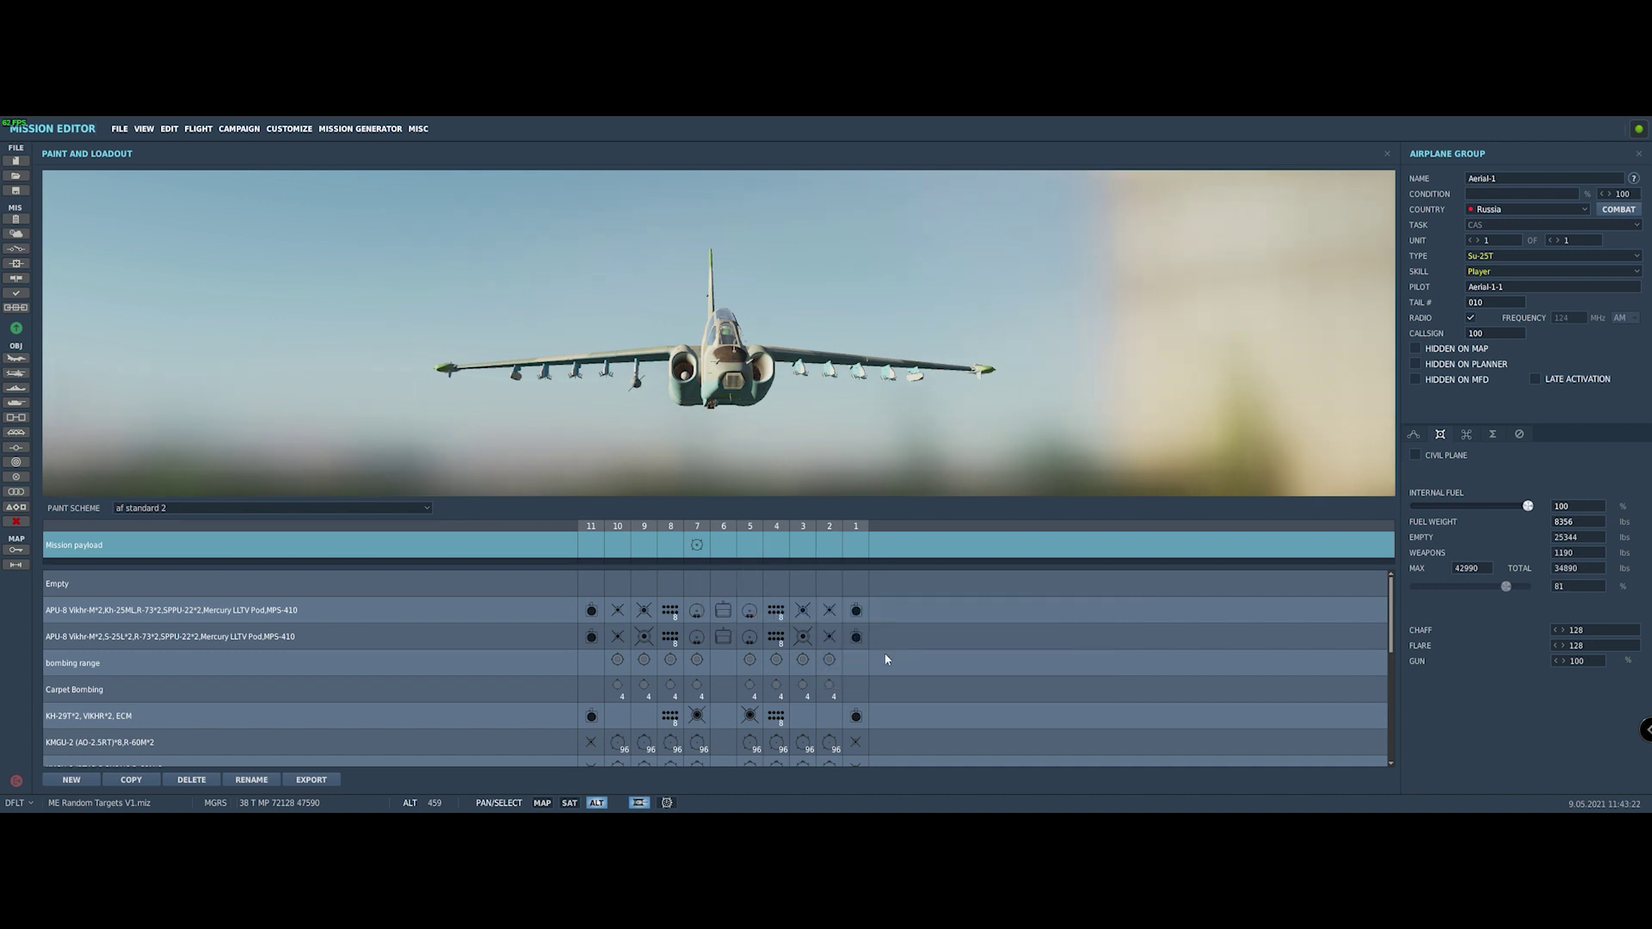
{"action": "left_click", "coordinate": [752, 547]}
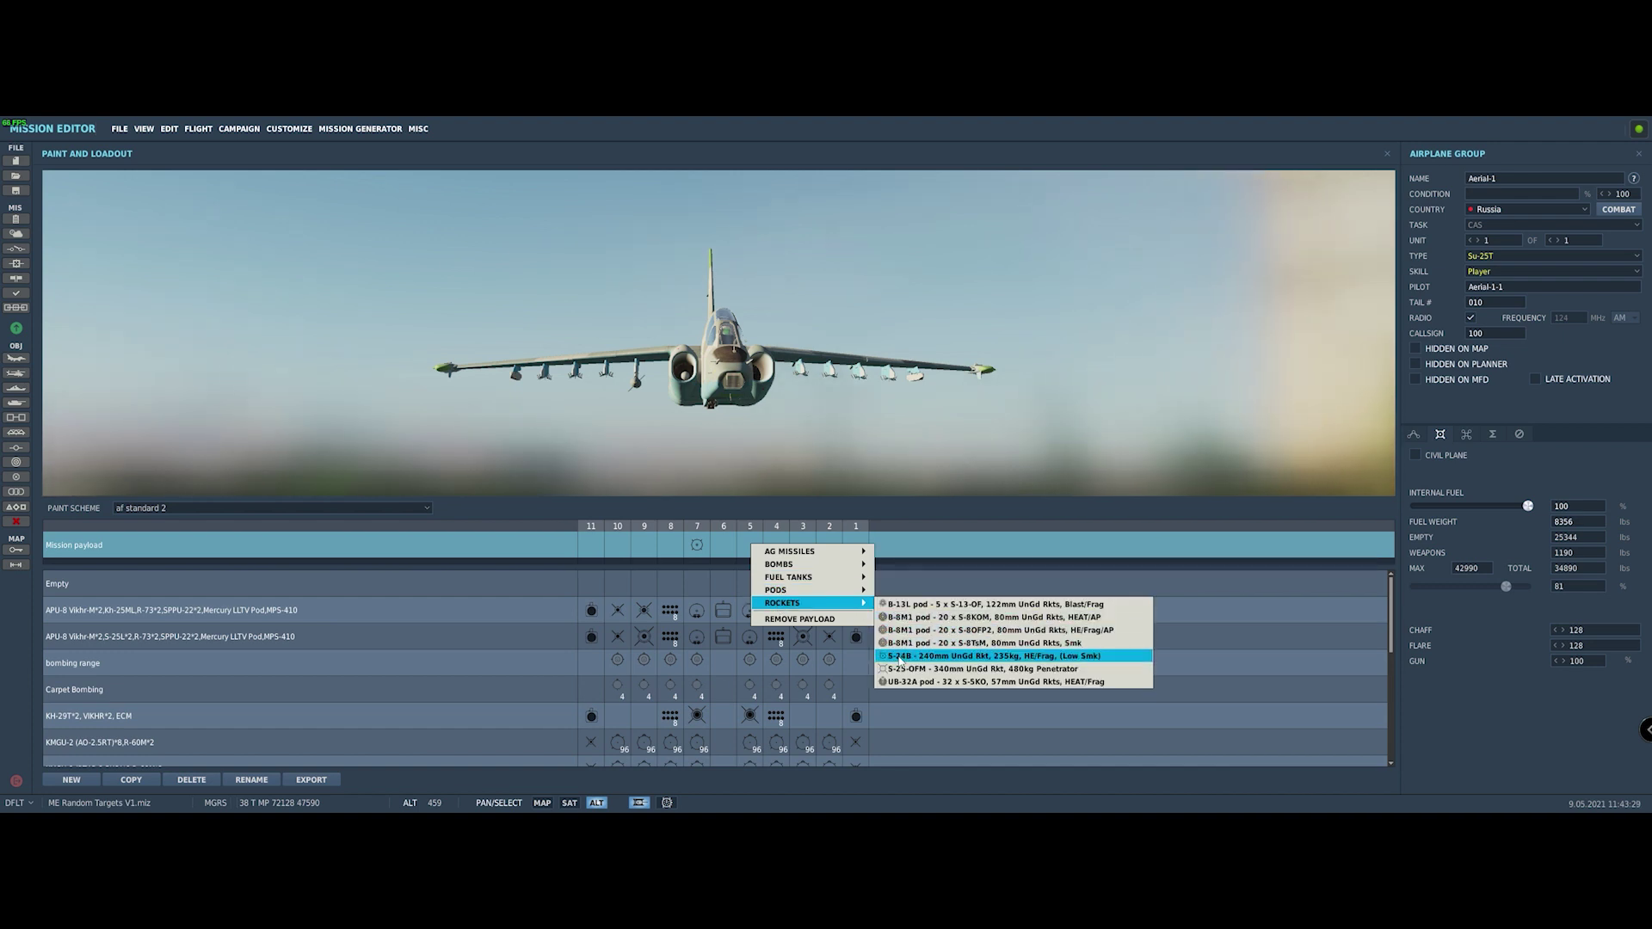
{"action": "left_click", "coordinate": [899, 656]}
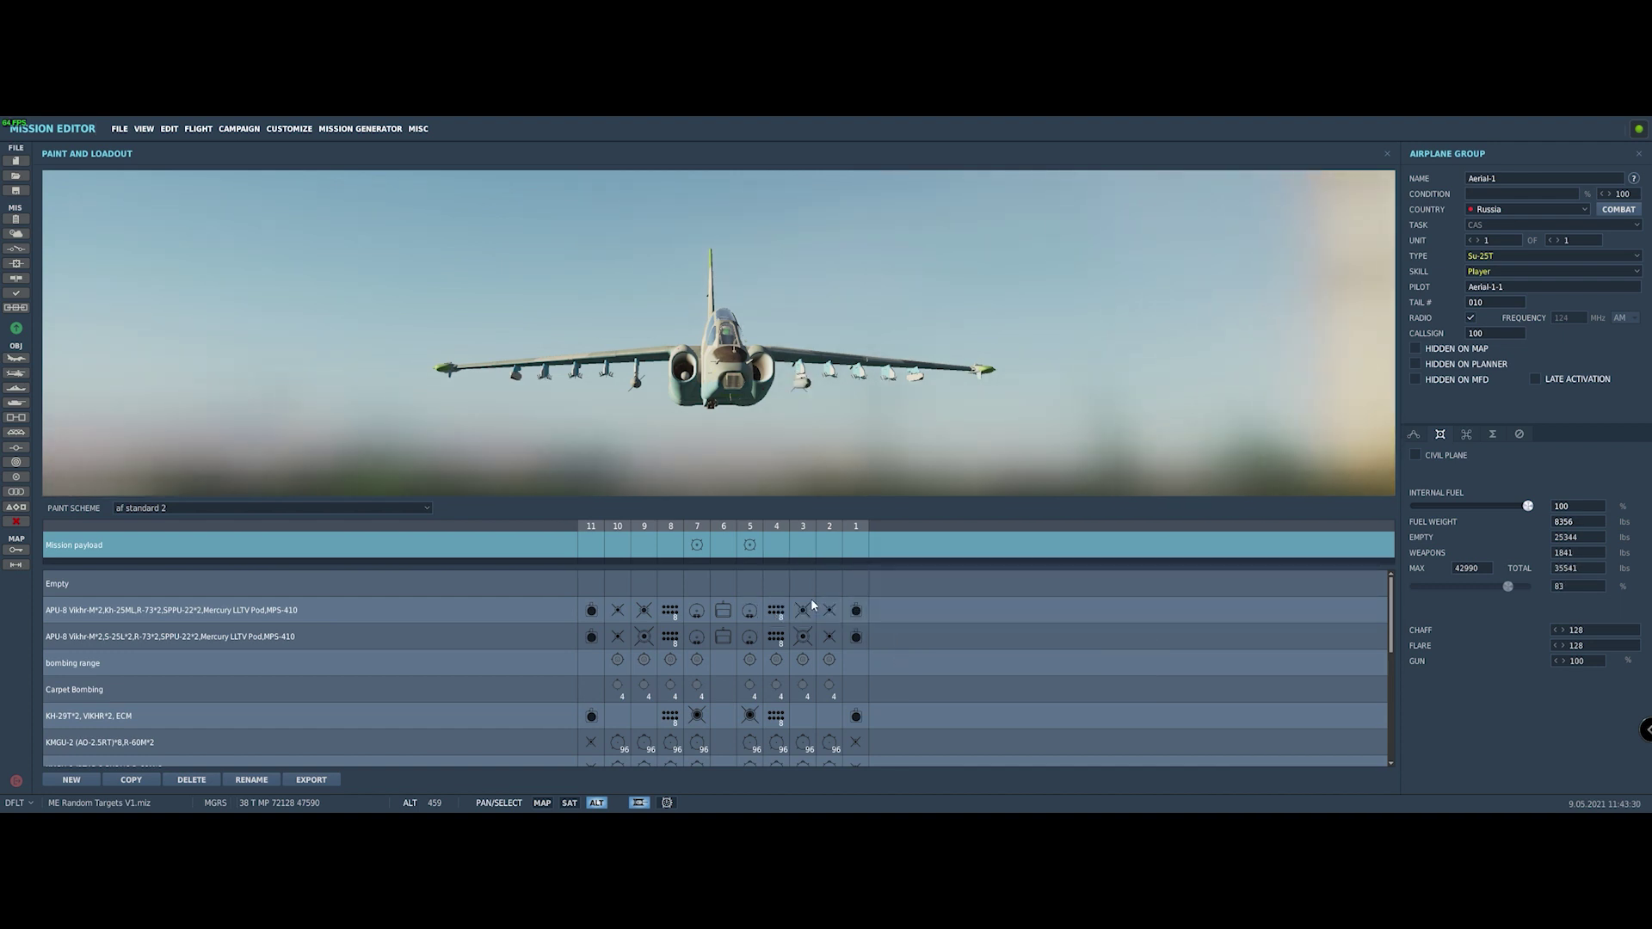
Step: Load B-13L pods with 5 x S-13-OF 122mm rockets on pylons 8 and 4
{"action": "left_click", "coordinate": [668, 544]}
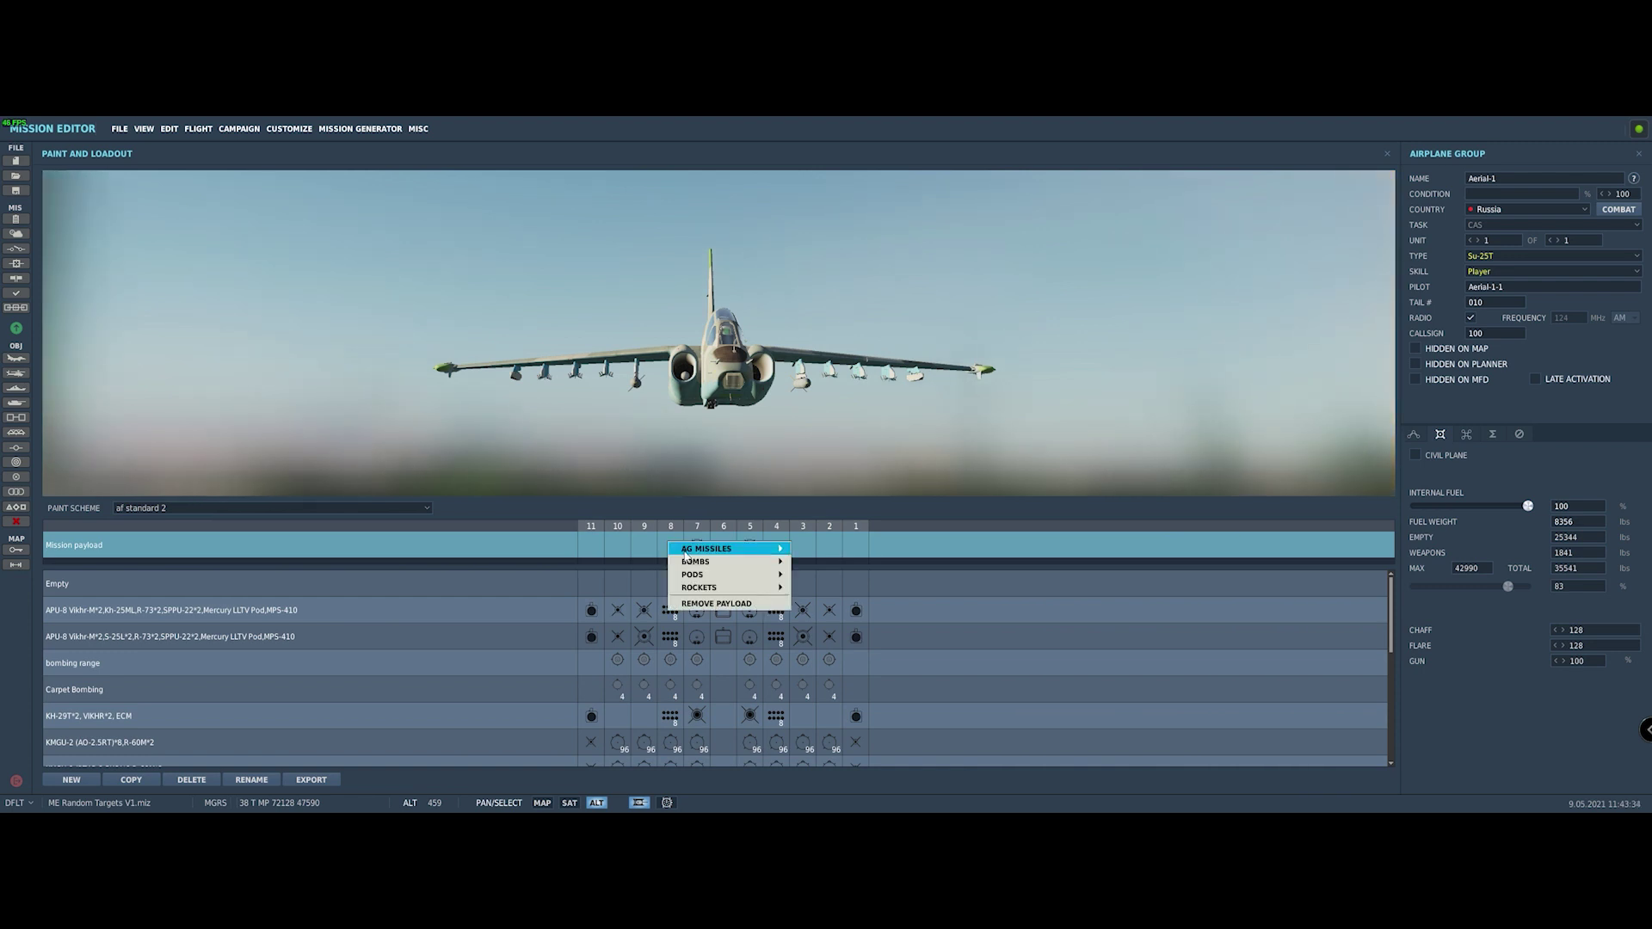
{"action": "mouse_move", "coordinate": [686, 551]}
{"action": "mouse_move", "coordinate": [701, 590]}
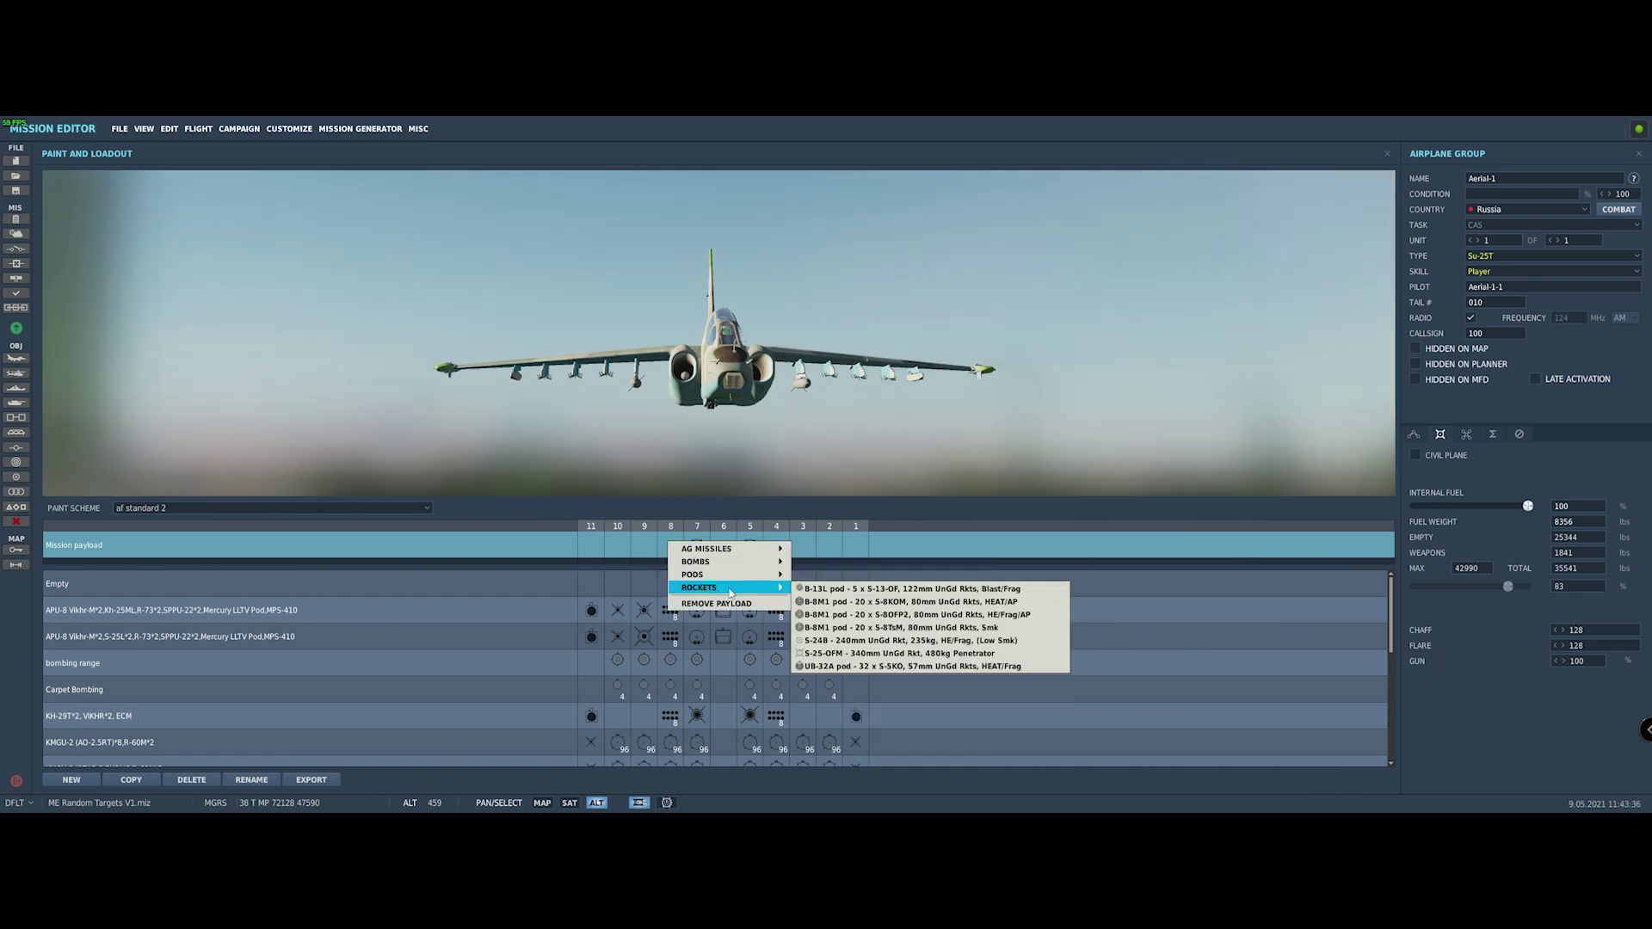
{"action": "left_click", "coordinate": [848, 590]}
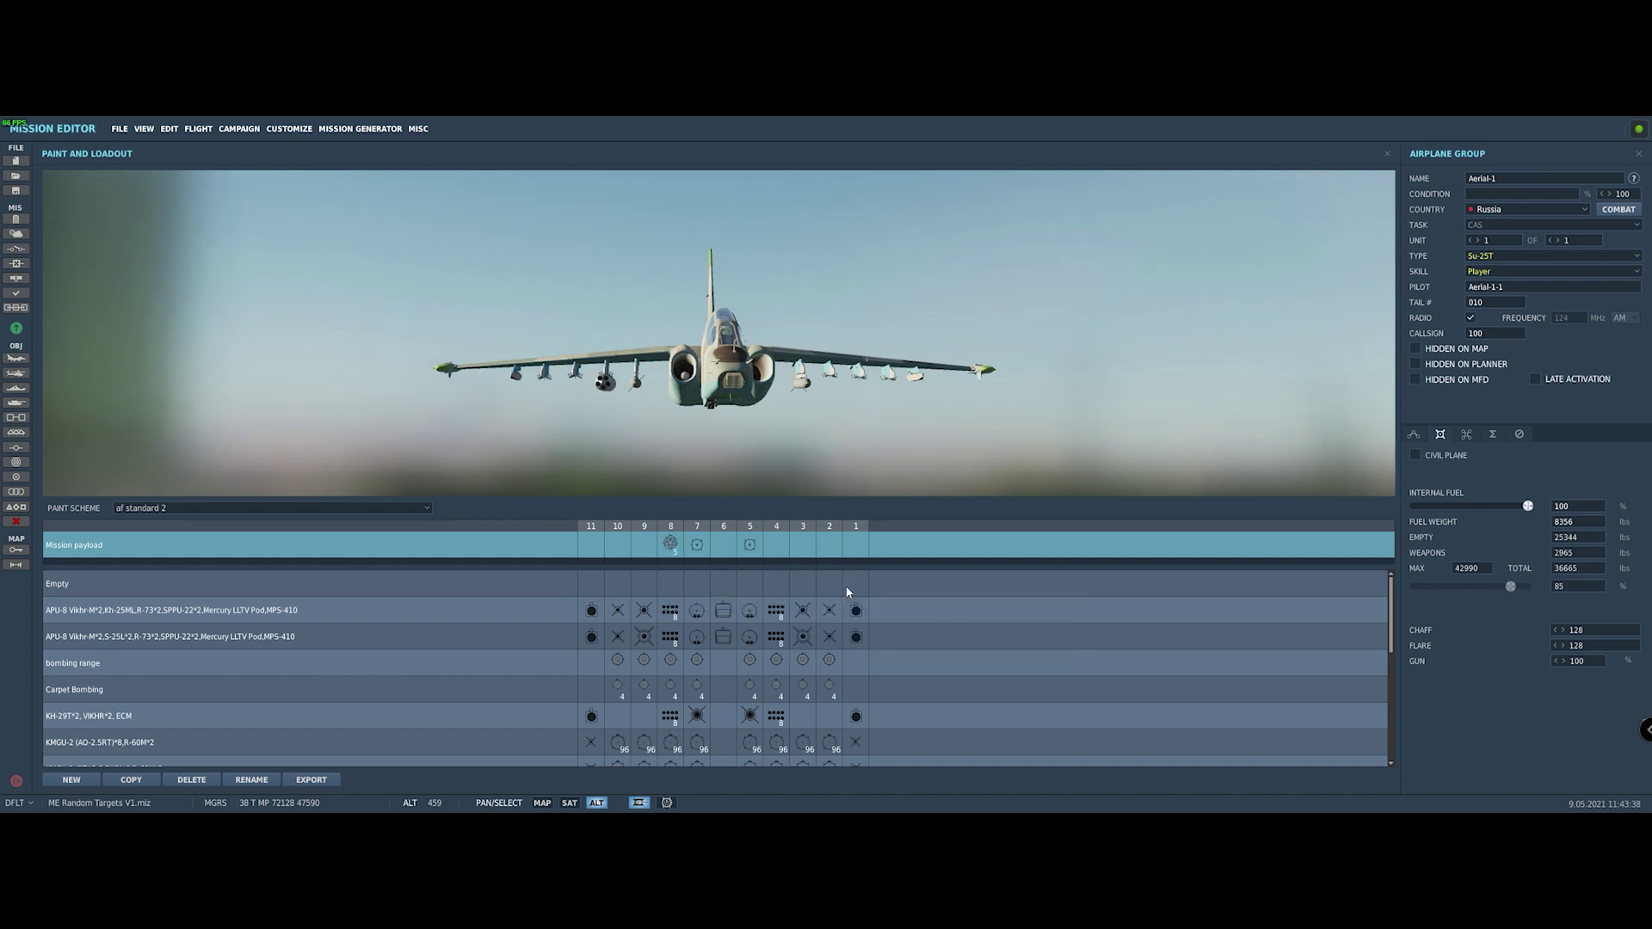
{"action": "left_click", "coordinate": [781, 548]}
{"action": "mouse_move", "coordinate": [861, 591]}
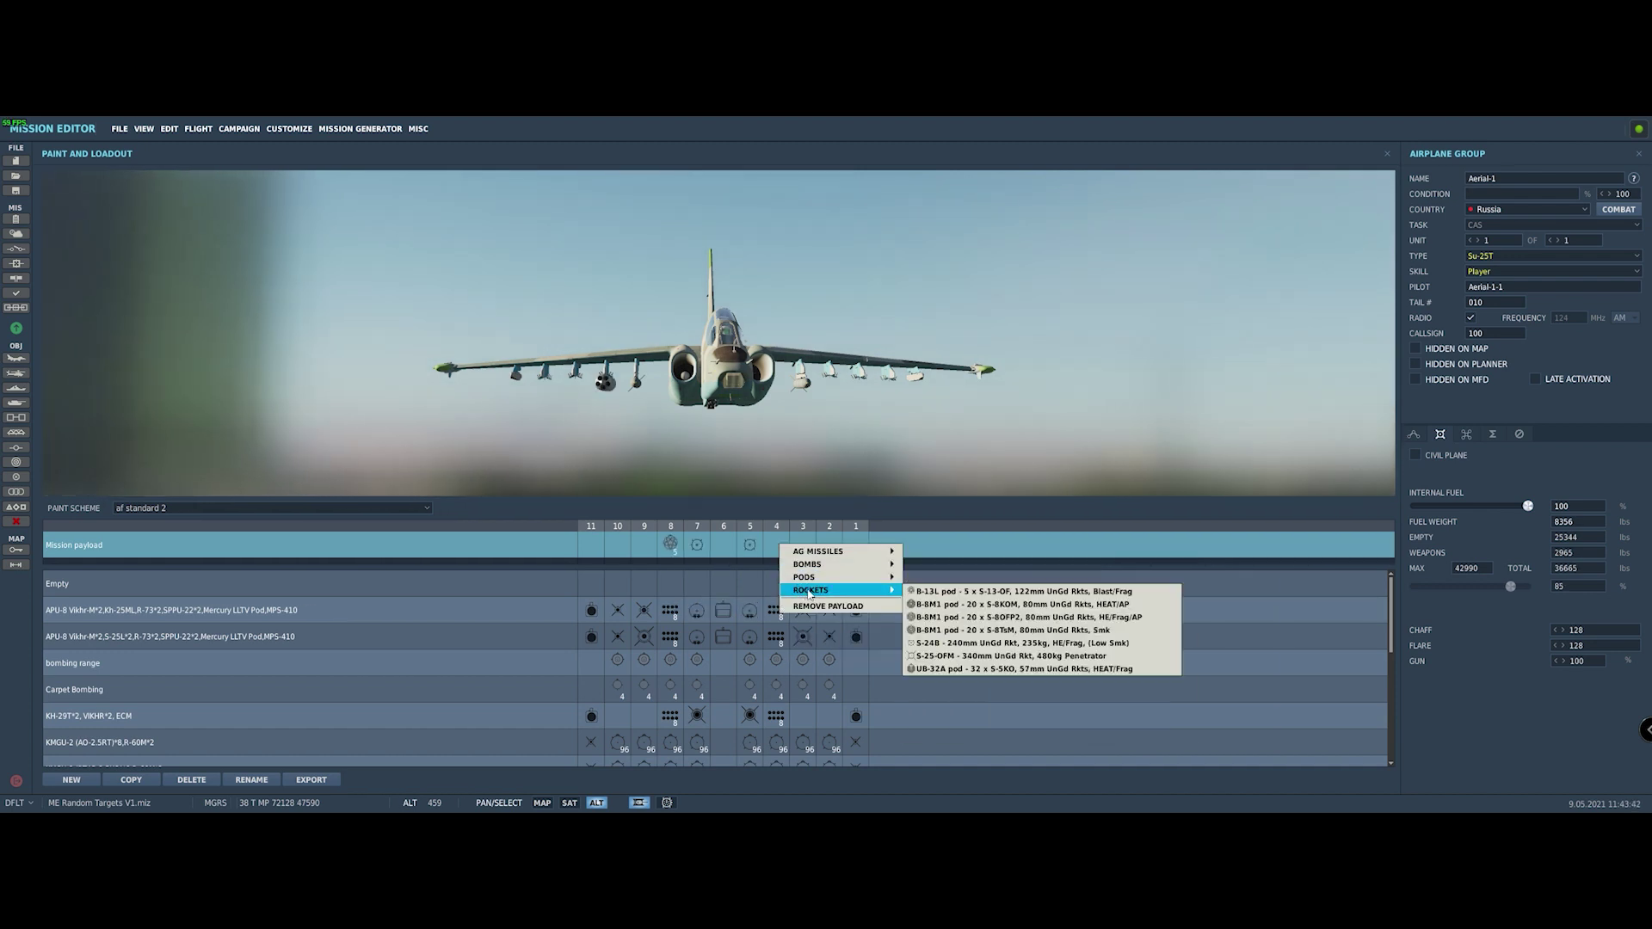
{"action": "left_click", "coordinate": [938, 591]}
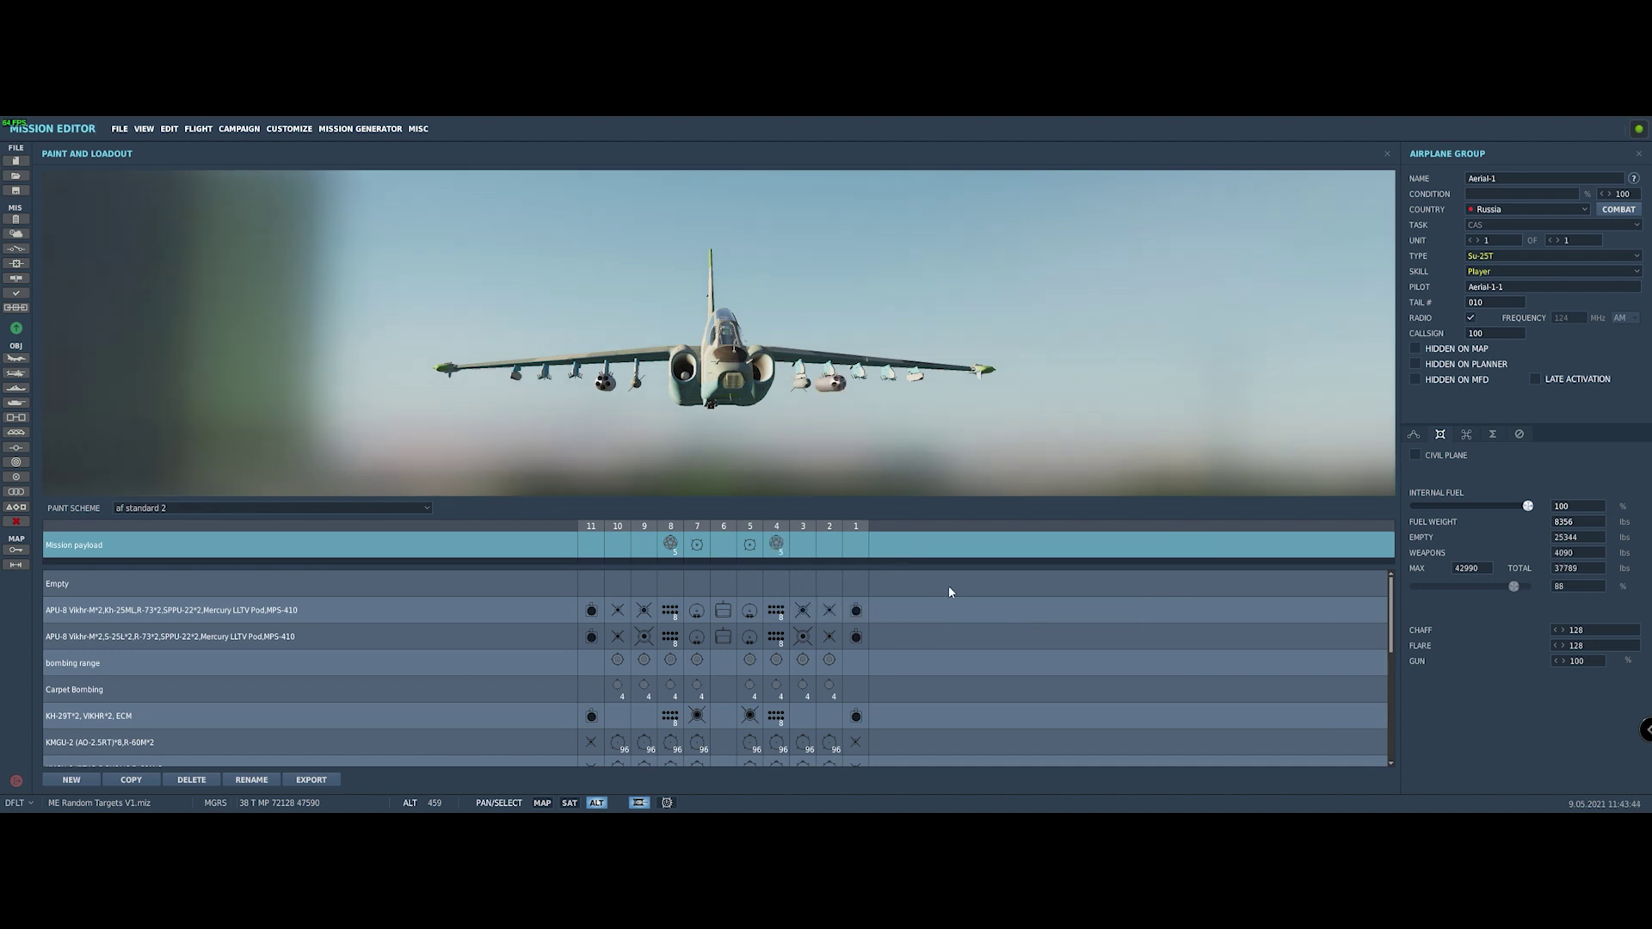
Step: Load FAB-250 250kg GP bombs on pylons 9 and 3 of the mission payload
{"action": "left_click", "coordinate": [649, 548]}
{"action": "mouse_move", "coordinate": [706, 565]}
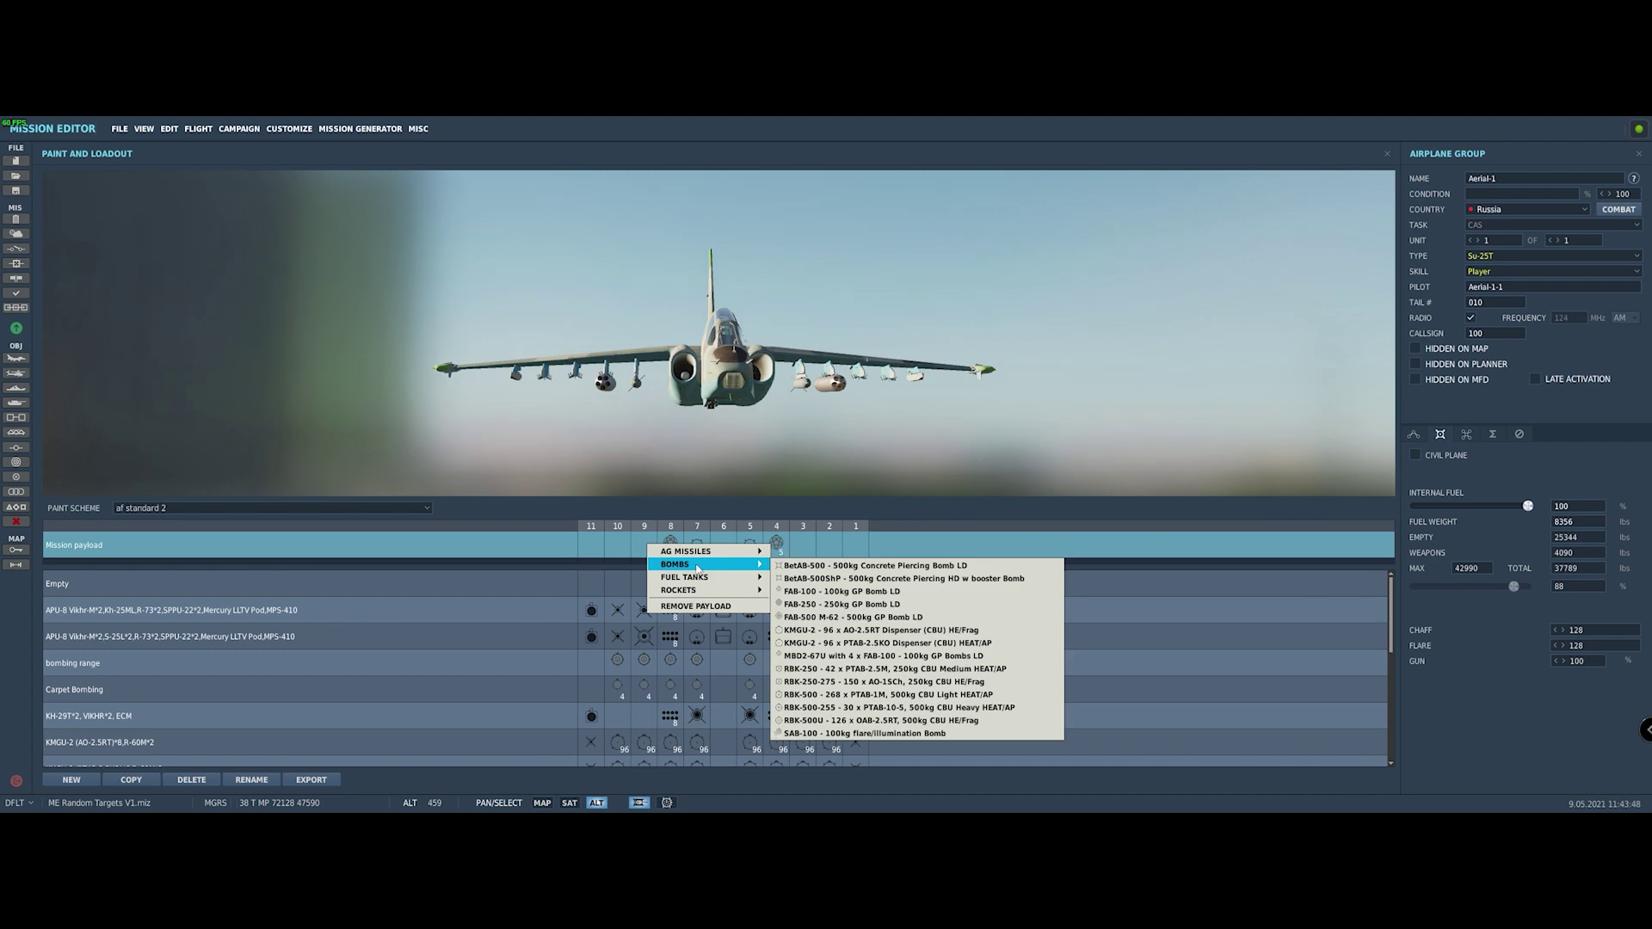
{"action": "left_click", "coordinate": [804, 605]}
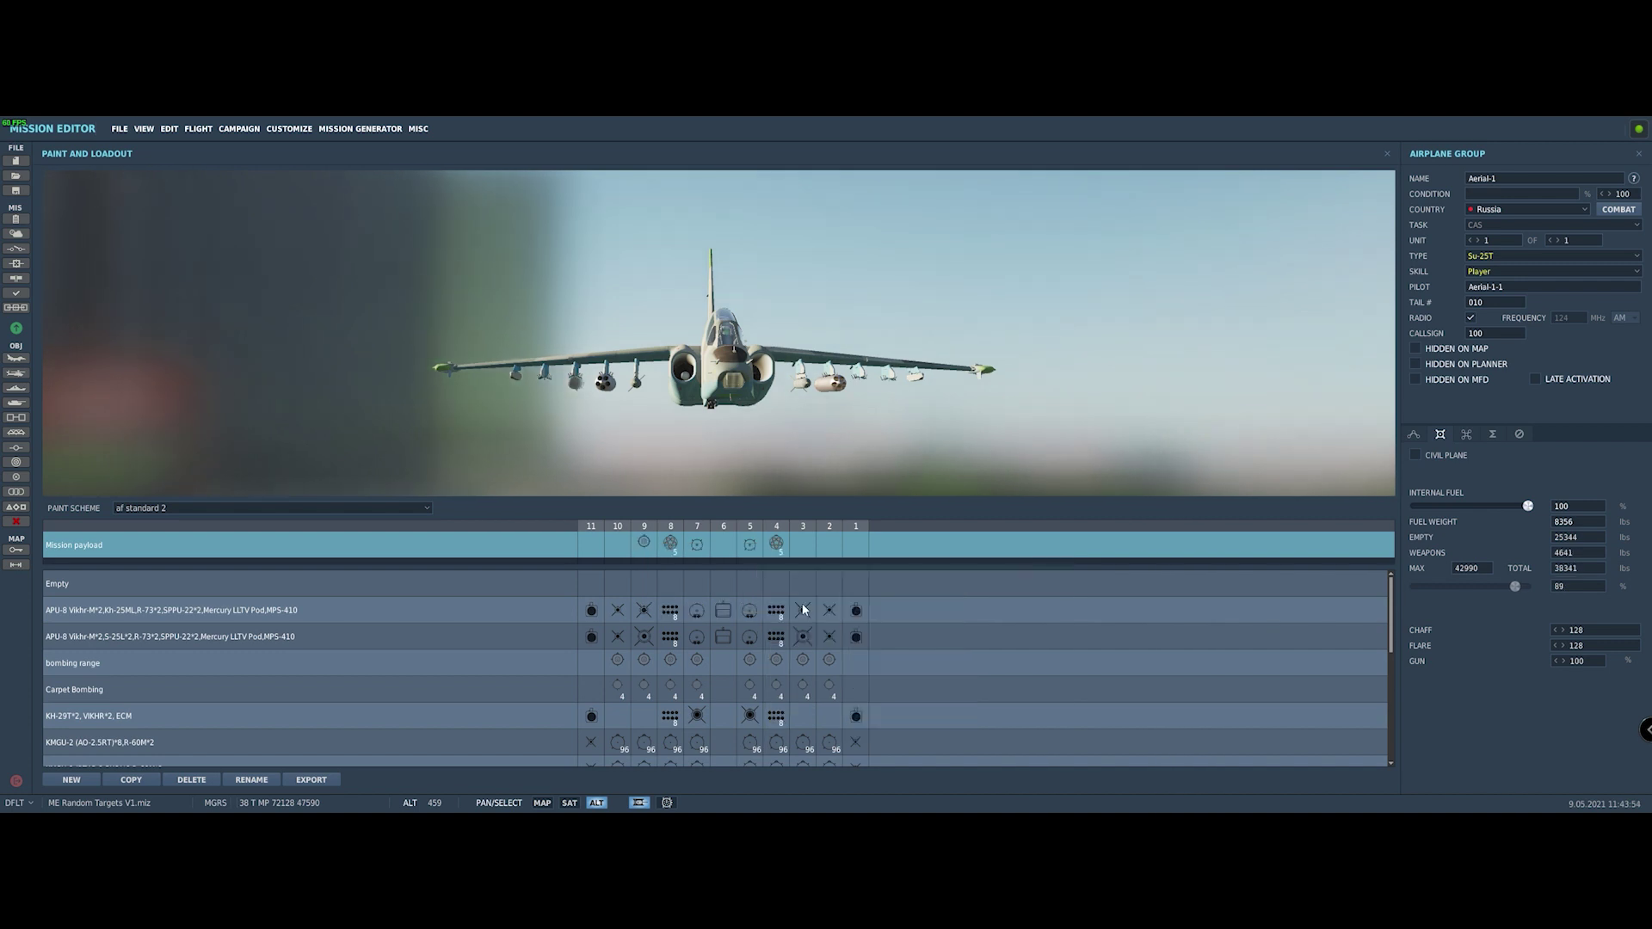
{"action": "left_click", "coordinate": [804, 558]}
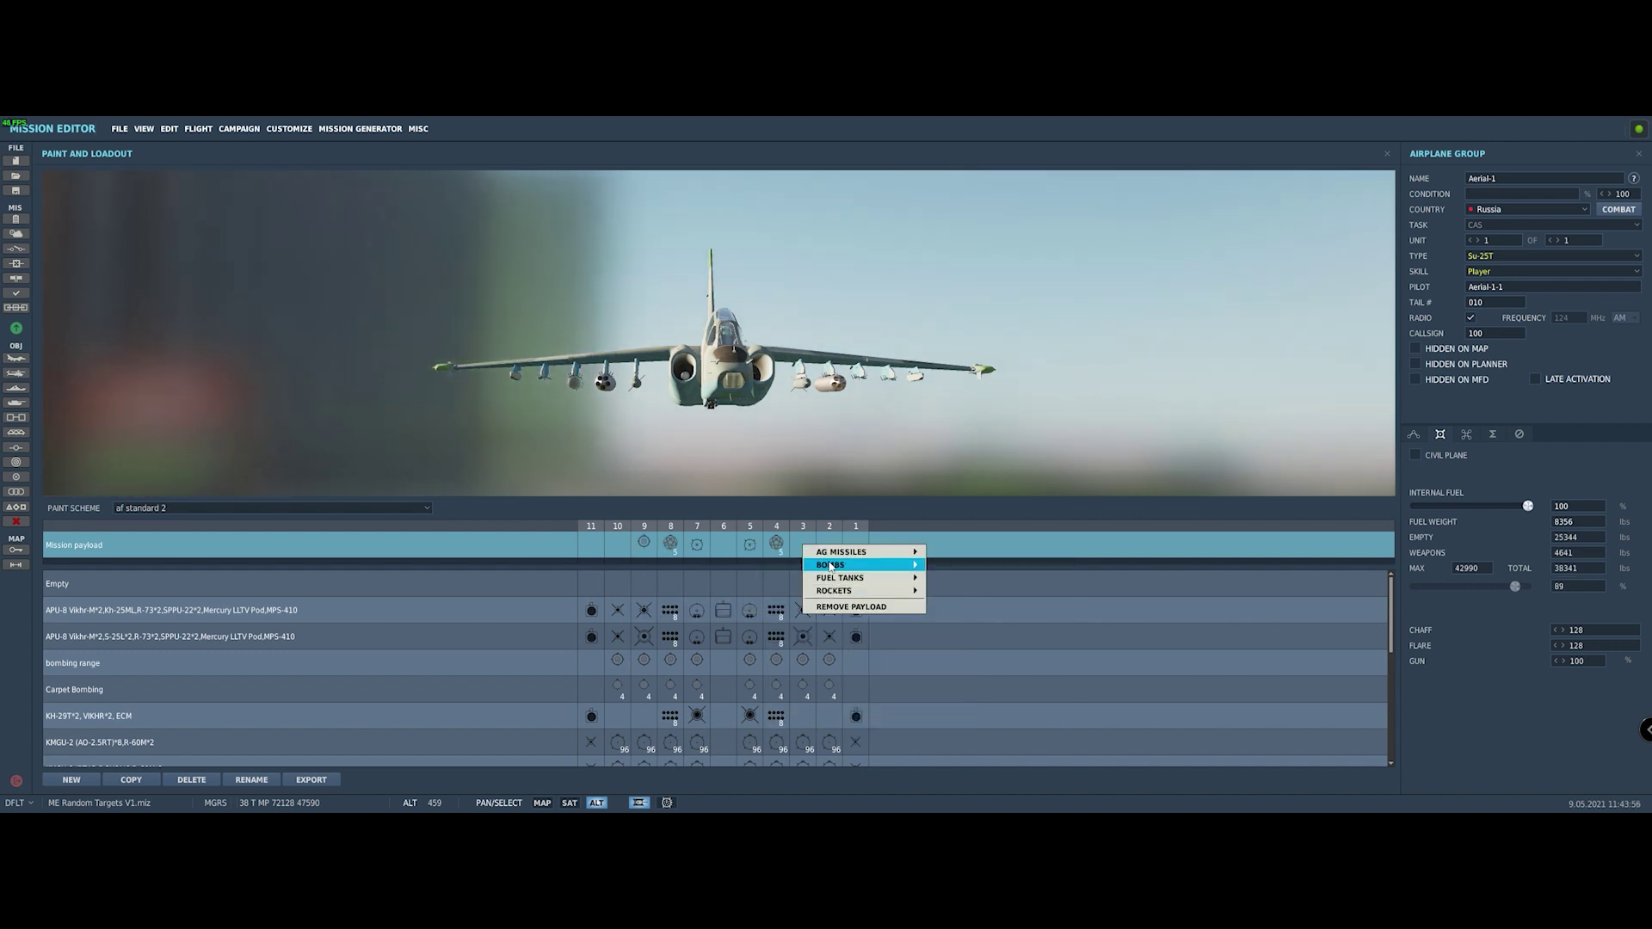
{"action": "mouse_move", "coordinate": [831, 566]}
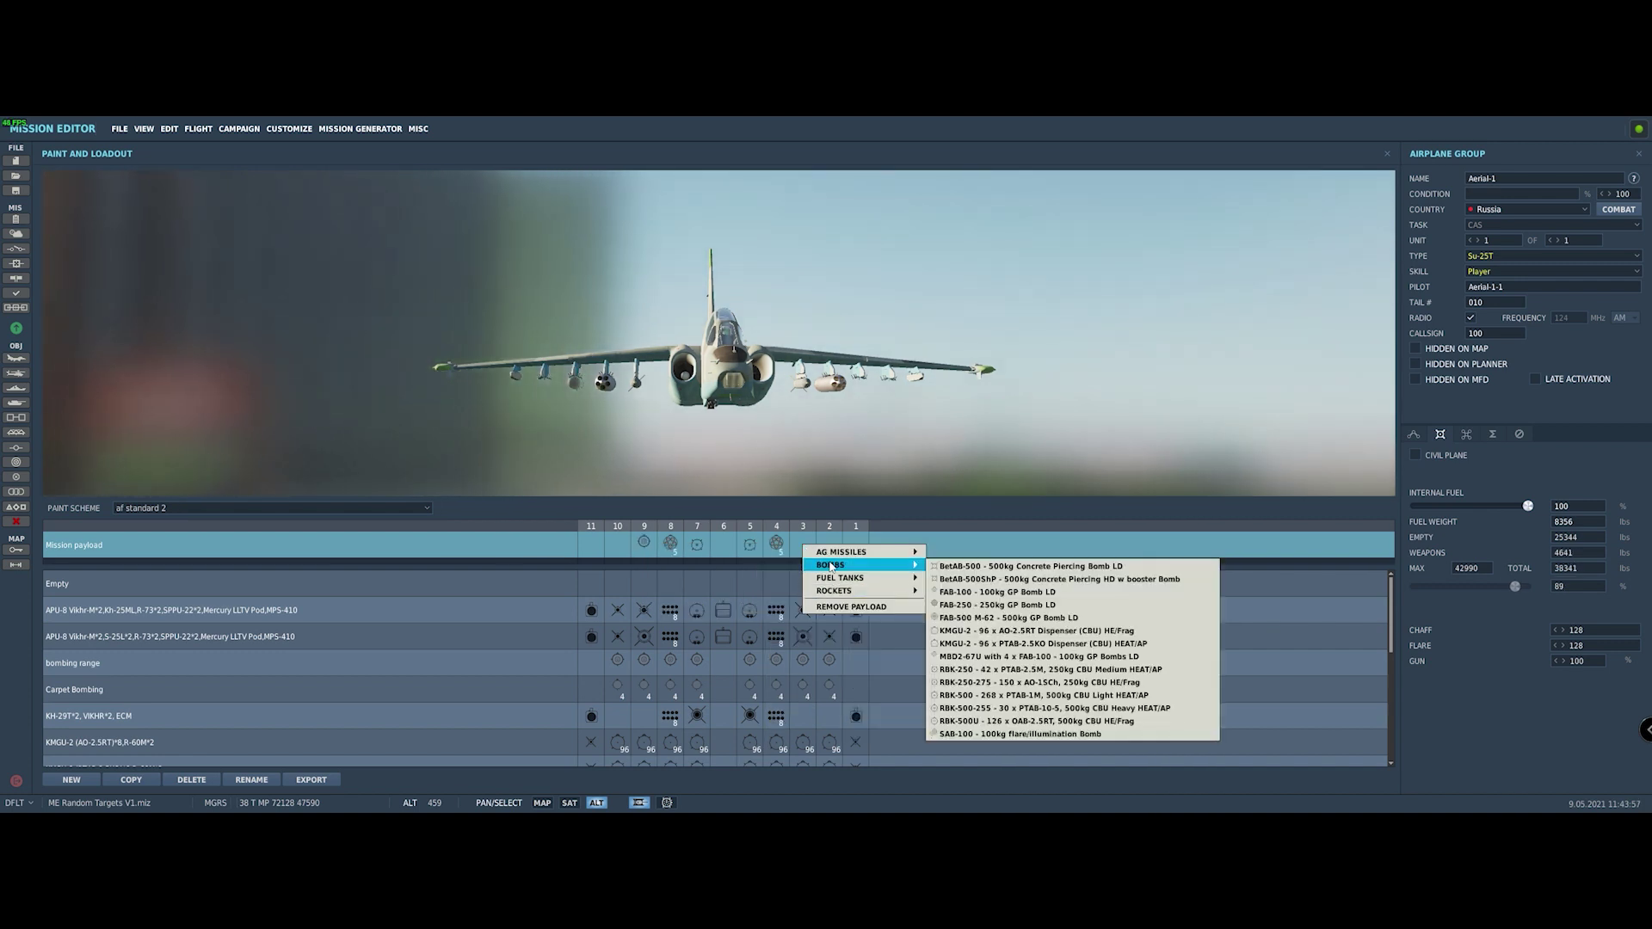
{"action": "left_click", "coordinate": [984, 606]}
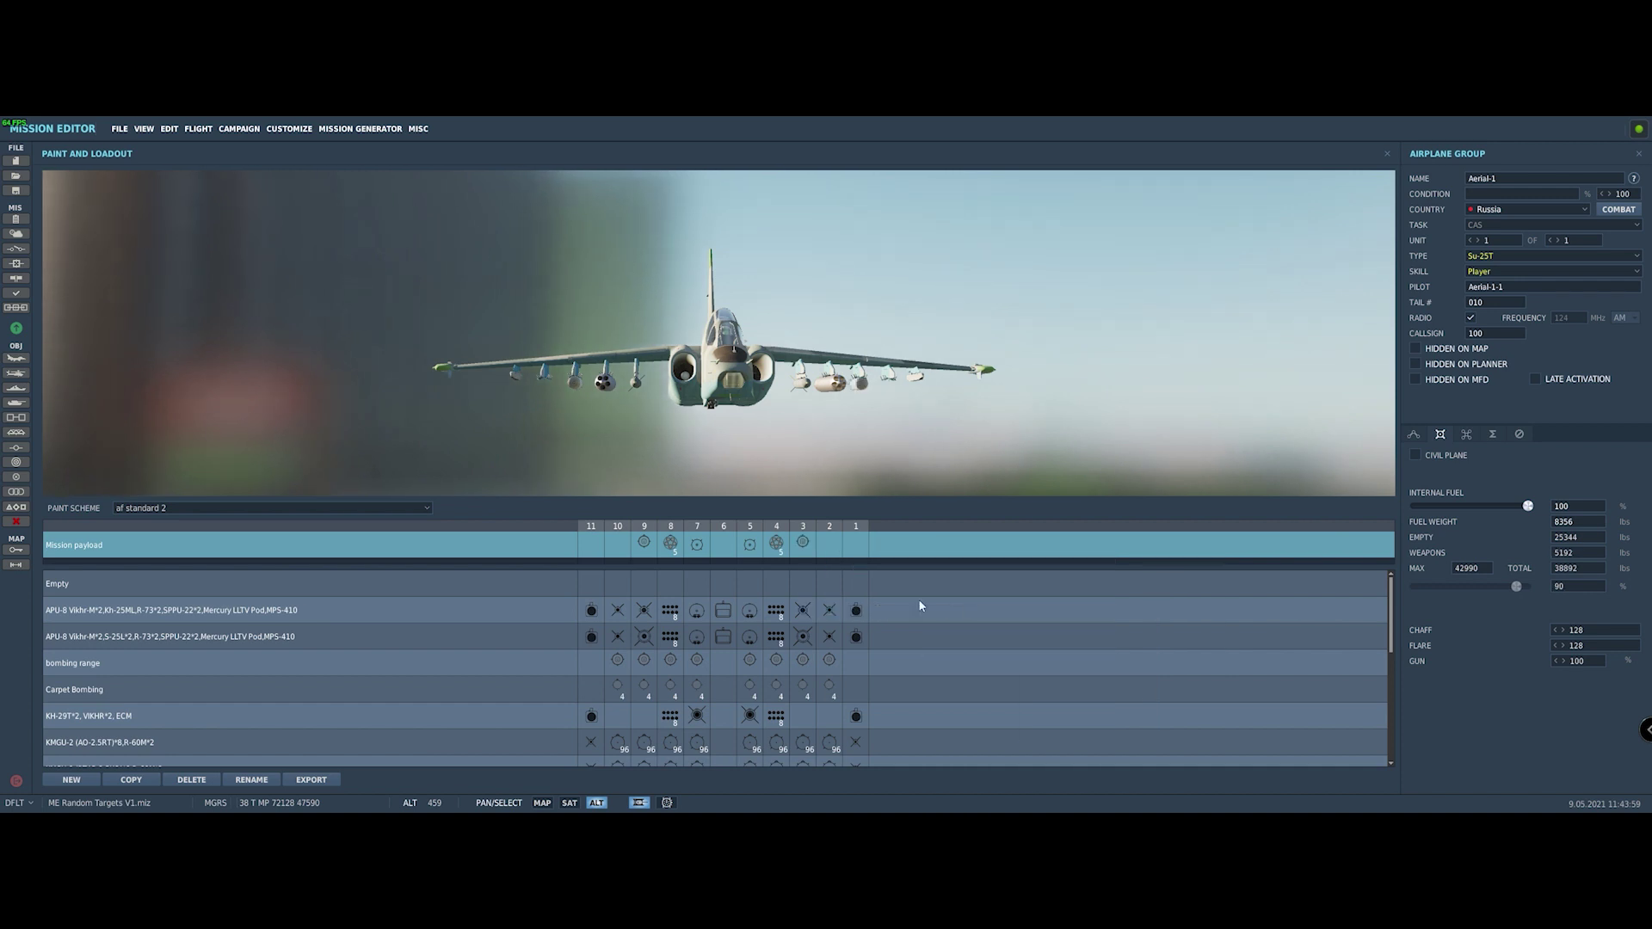
Step: Load FAB-250 250kg GP bombs on pylons 10 and 2 of the mission payload and save the mission
{"action": "left_click", "coordinate": [620, 546]}
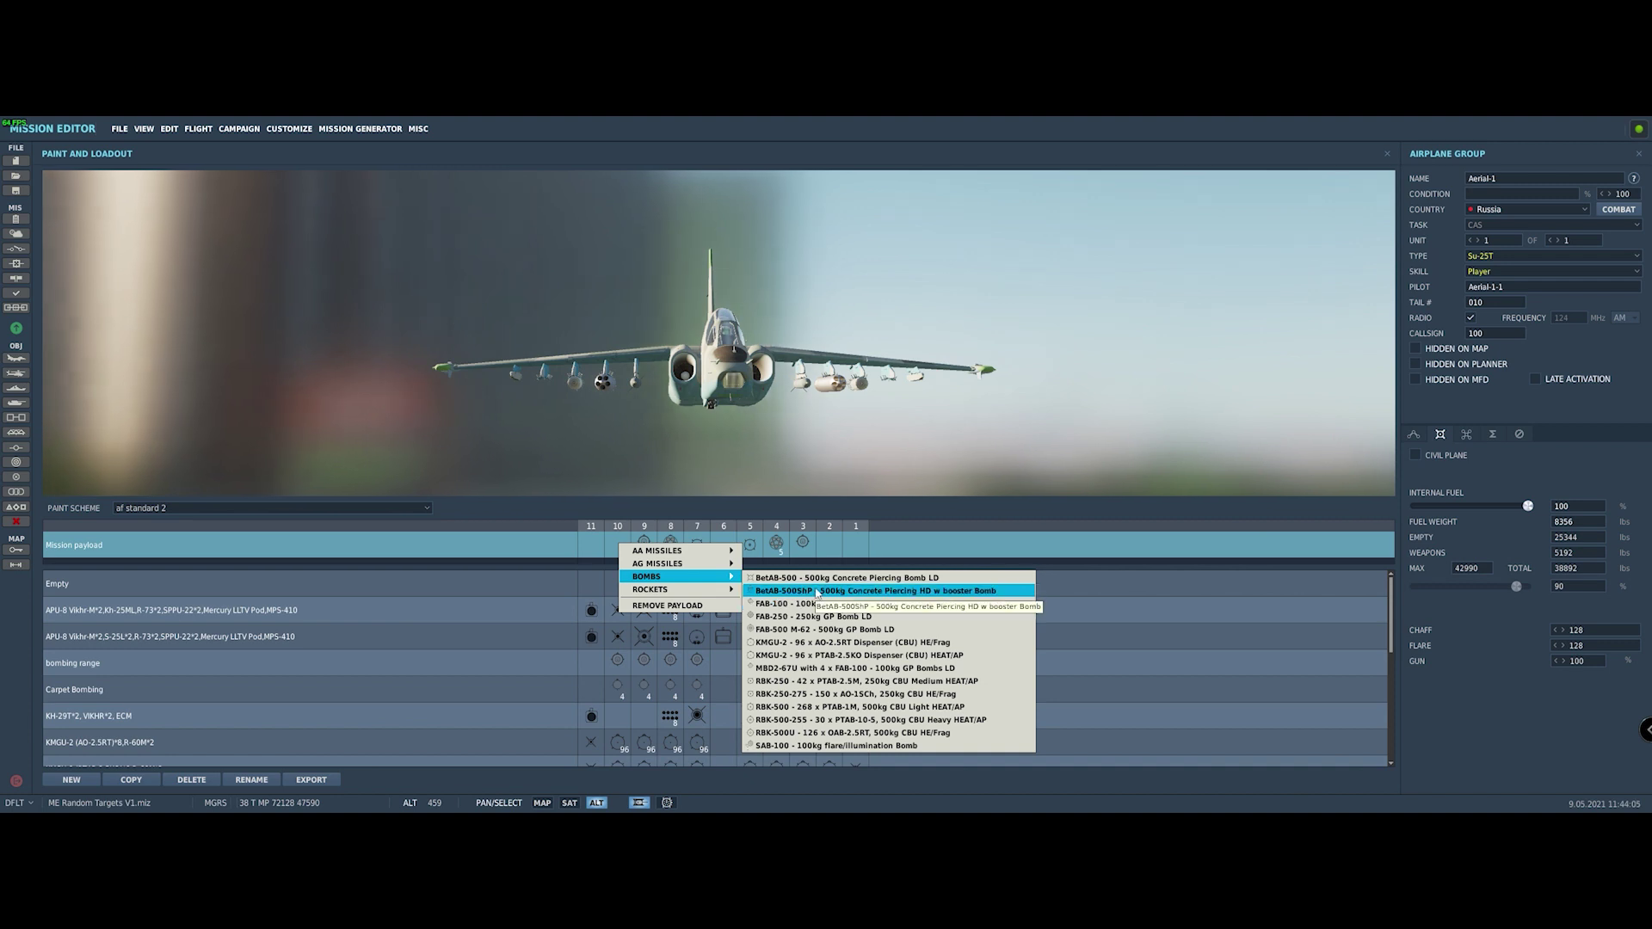
{"action": "left_click", "coordinate": [816, 616]}
{"action": "left_click", "coordinate": [825, 545]}
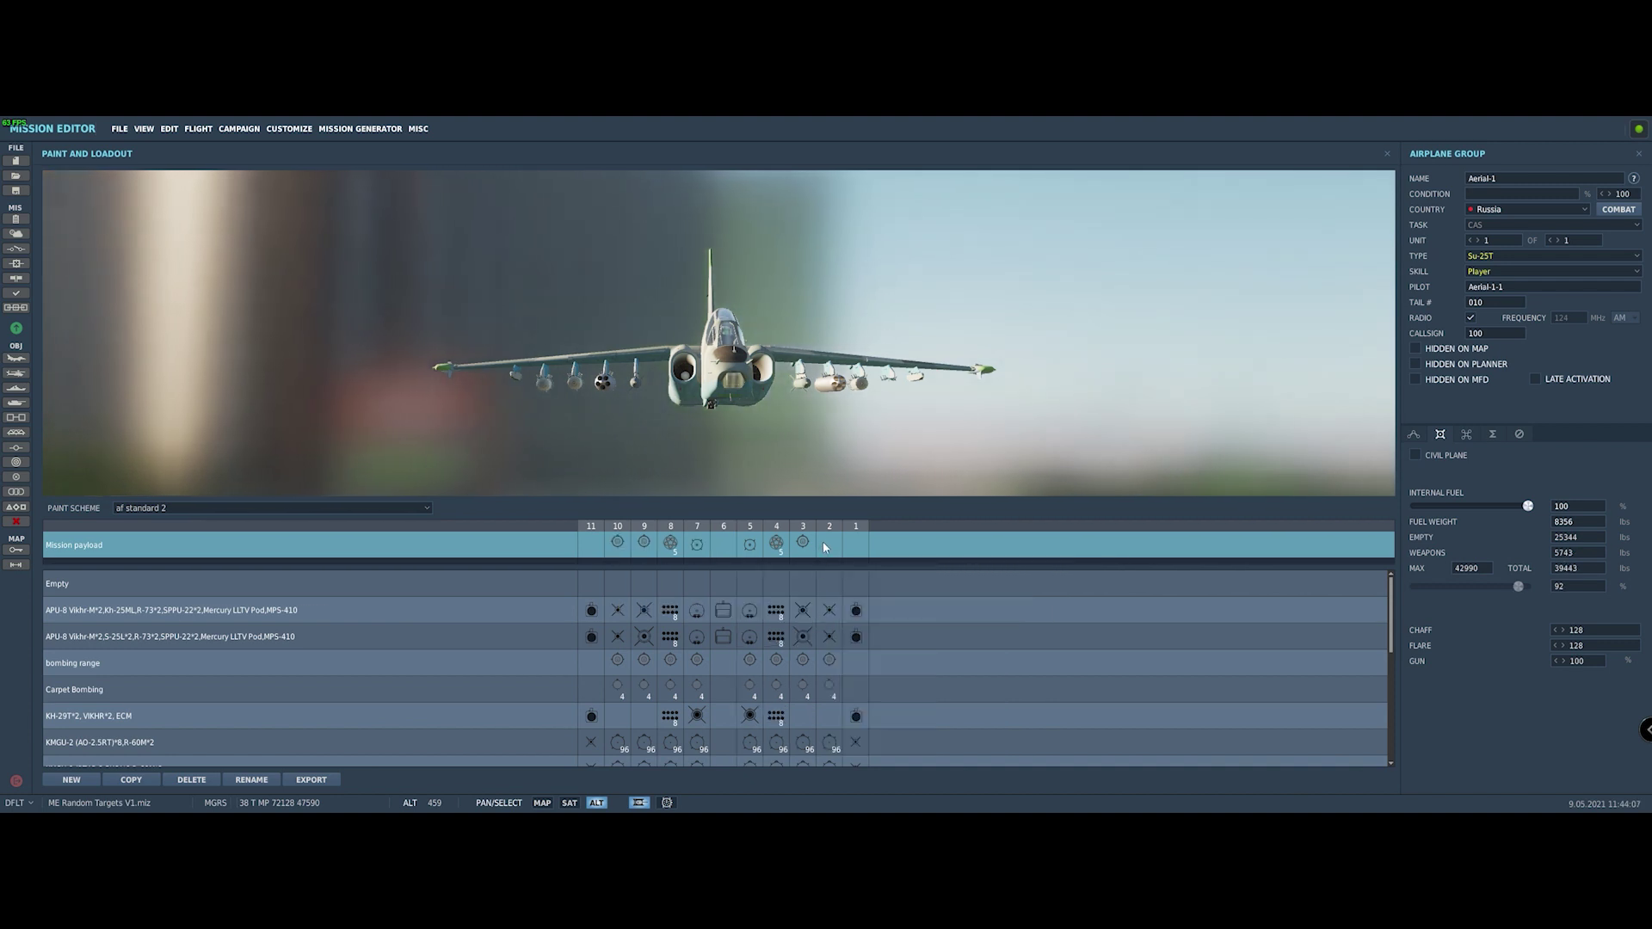
{"action": "mouse_move", "coordinate": [895, 576]}
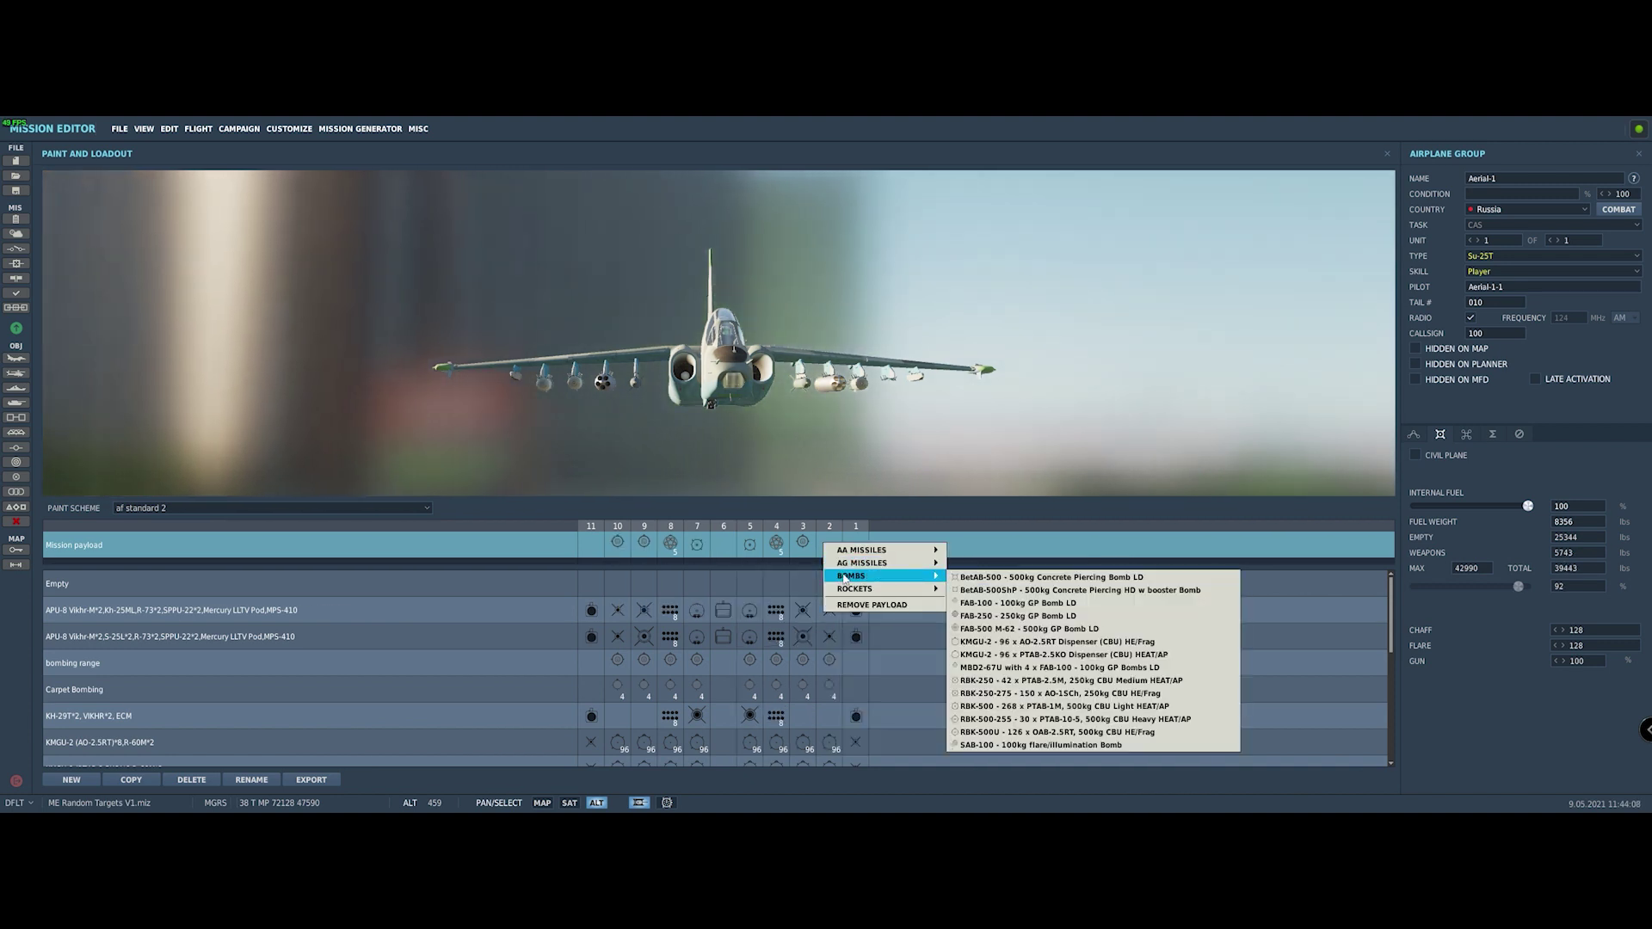
{"action": "left_click", "coordinate": [986, 616]}
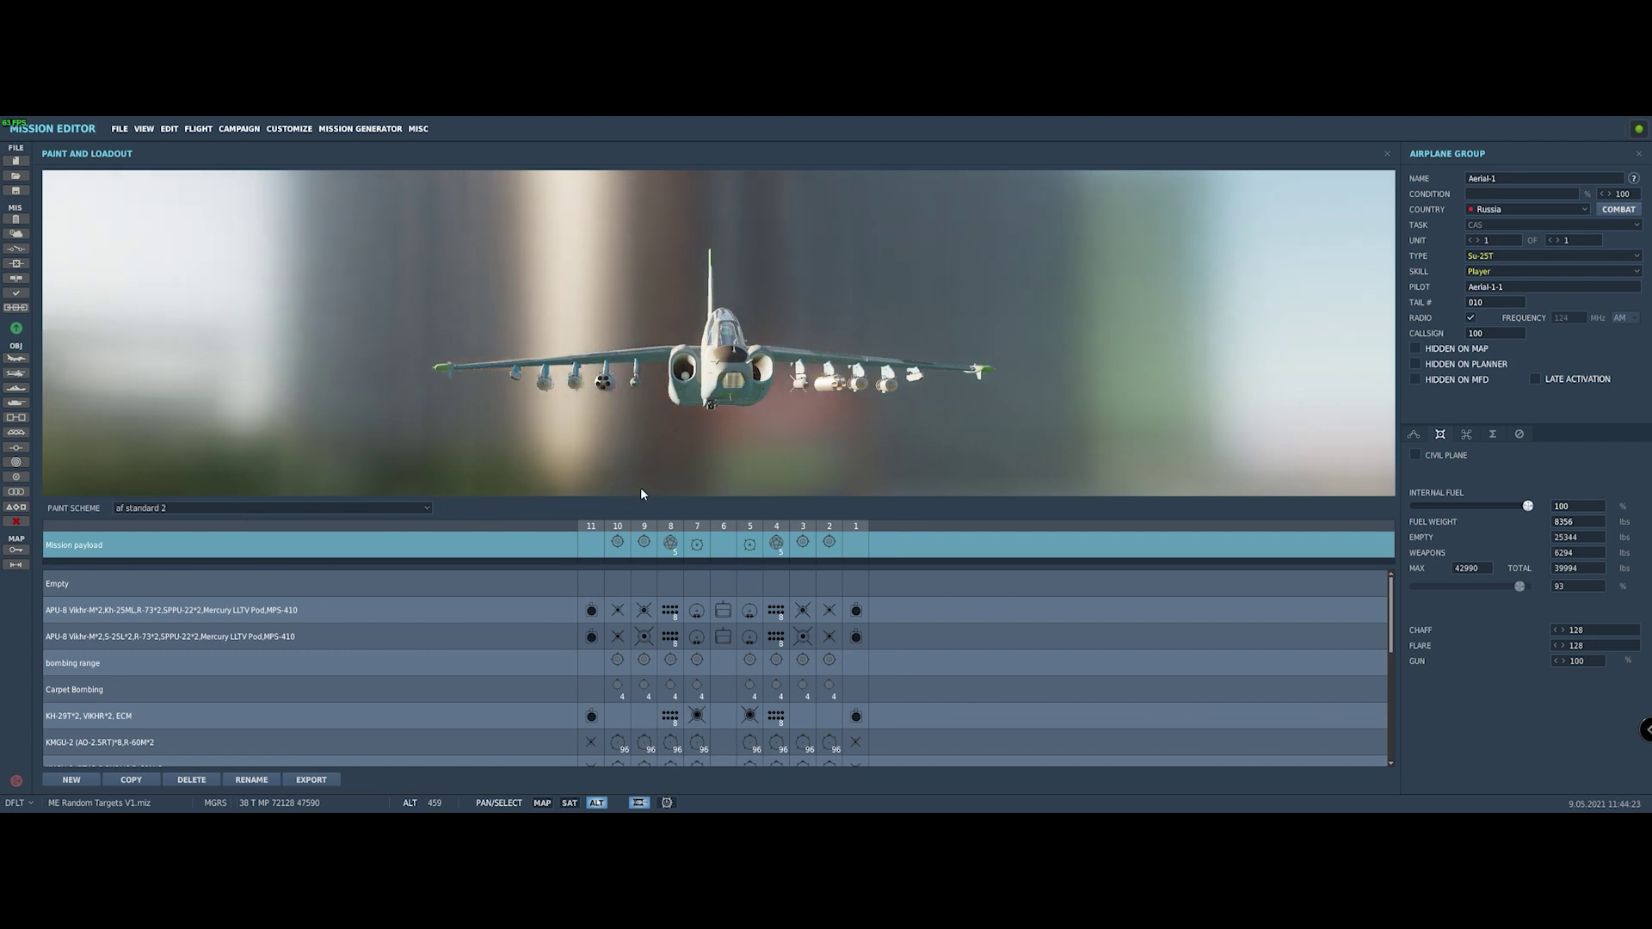
{"action": "left_click", "coordinate": [19, 192]}
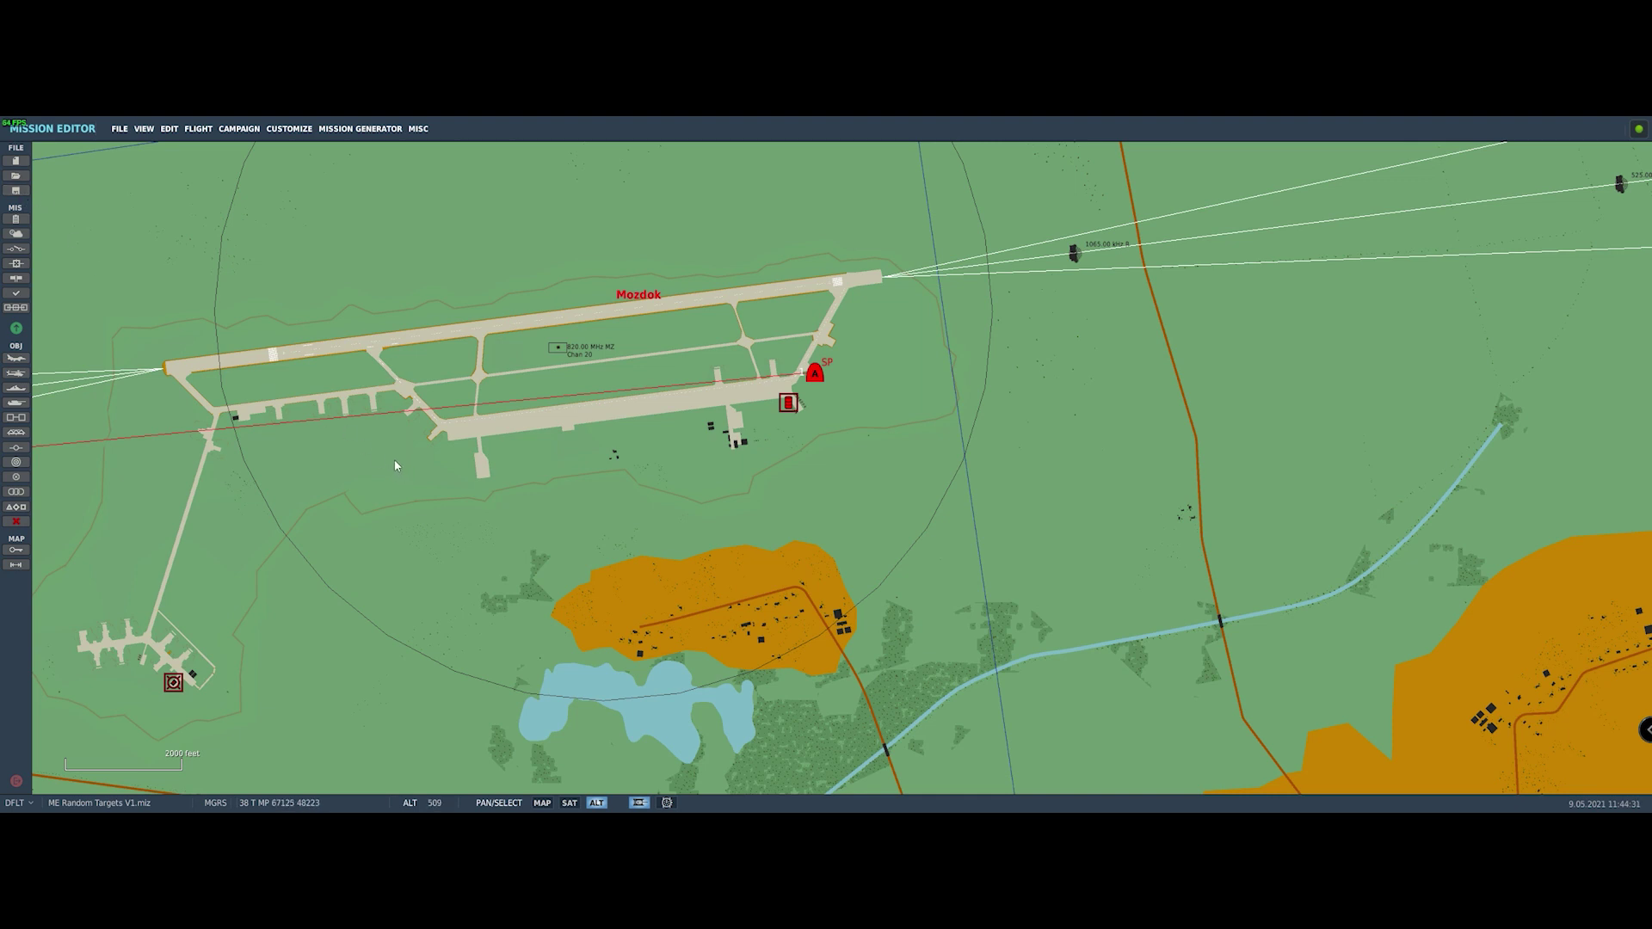
Step: Examine the Su-25T's flight route on the map from Mozdok through its waypoints to the ground groups near Malgobek
{"action": "scroll", "coordinate": [395, 461], "scroll_direction": "down", "scroll_amount": 4}
{"action": "left_click_drag", "start_coordinate": [360, 523], "coordinate": [814, 315]}
{"action": "scroll", "coordinate": [704, 376], "scroll_direction": "down", "scroll_amount": 7}
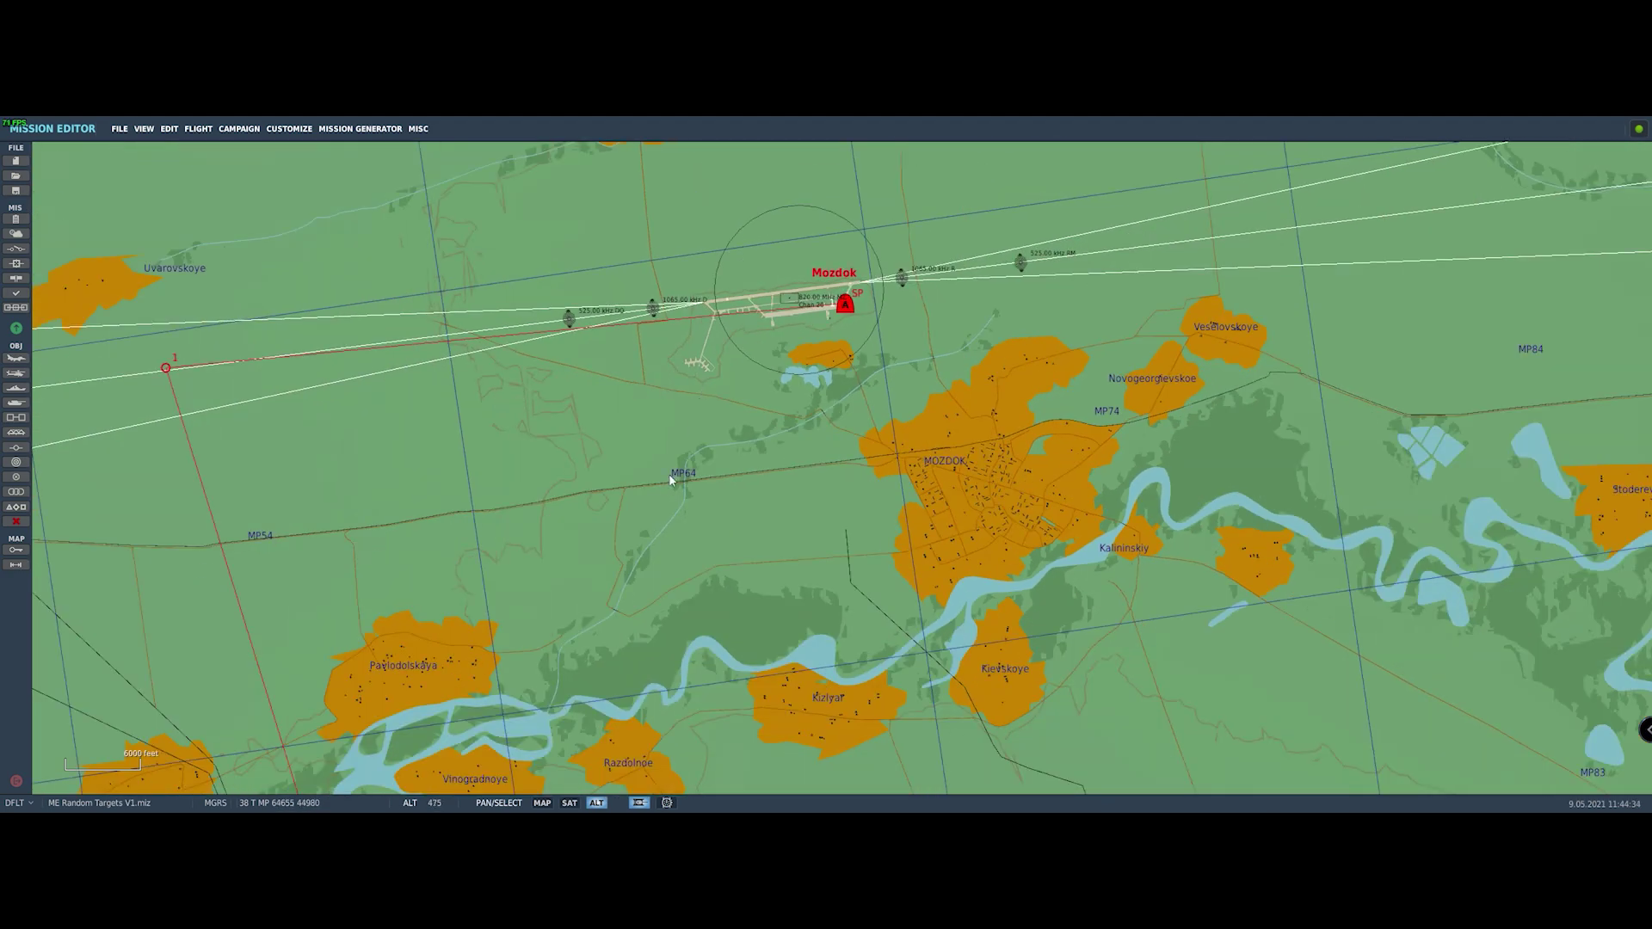
{"action": "left_click_drag", "start_coordinate": [668, 474], "coordinate": [615, 319]}
{"action": "scroll", "coordinate": [615, 323], "scroll_direction": "down", "scroll_amount": 5}
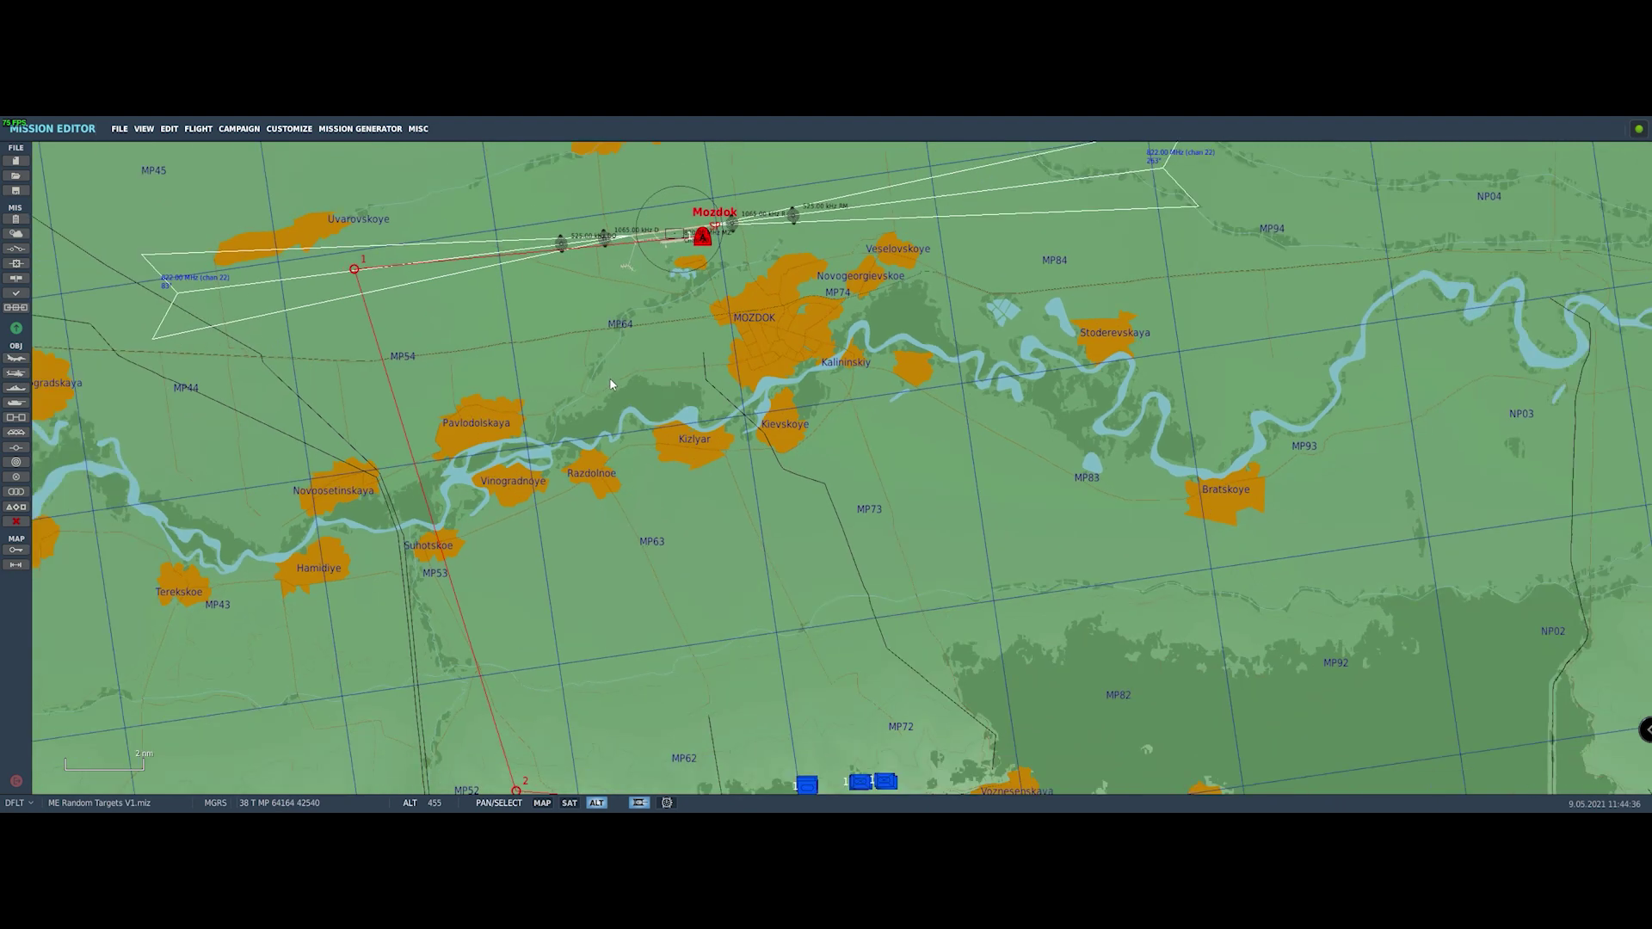
{"action": "scroll", "coordinate": [611, 385], "scroll_direction": "down", "scroll_amount": 2}
{"action": "left_click_drag", "start_coordinate": [584, 472], "coordinate": [719, 470]}
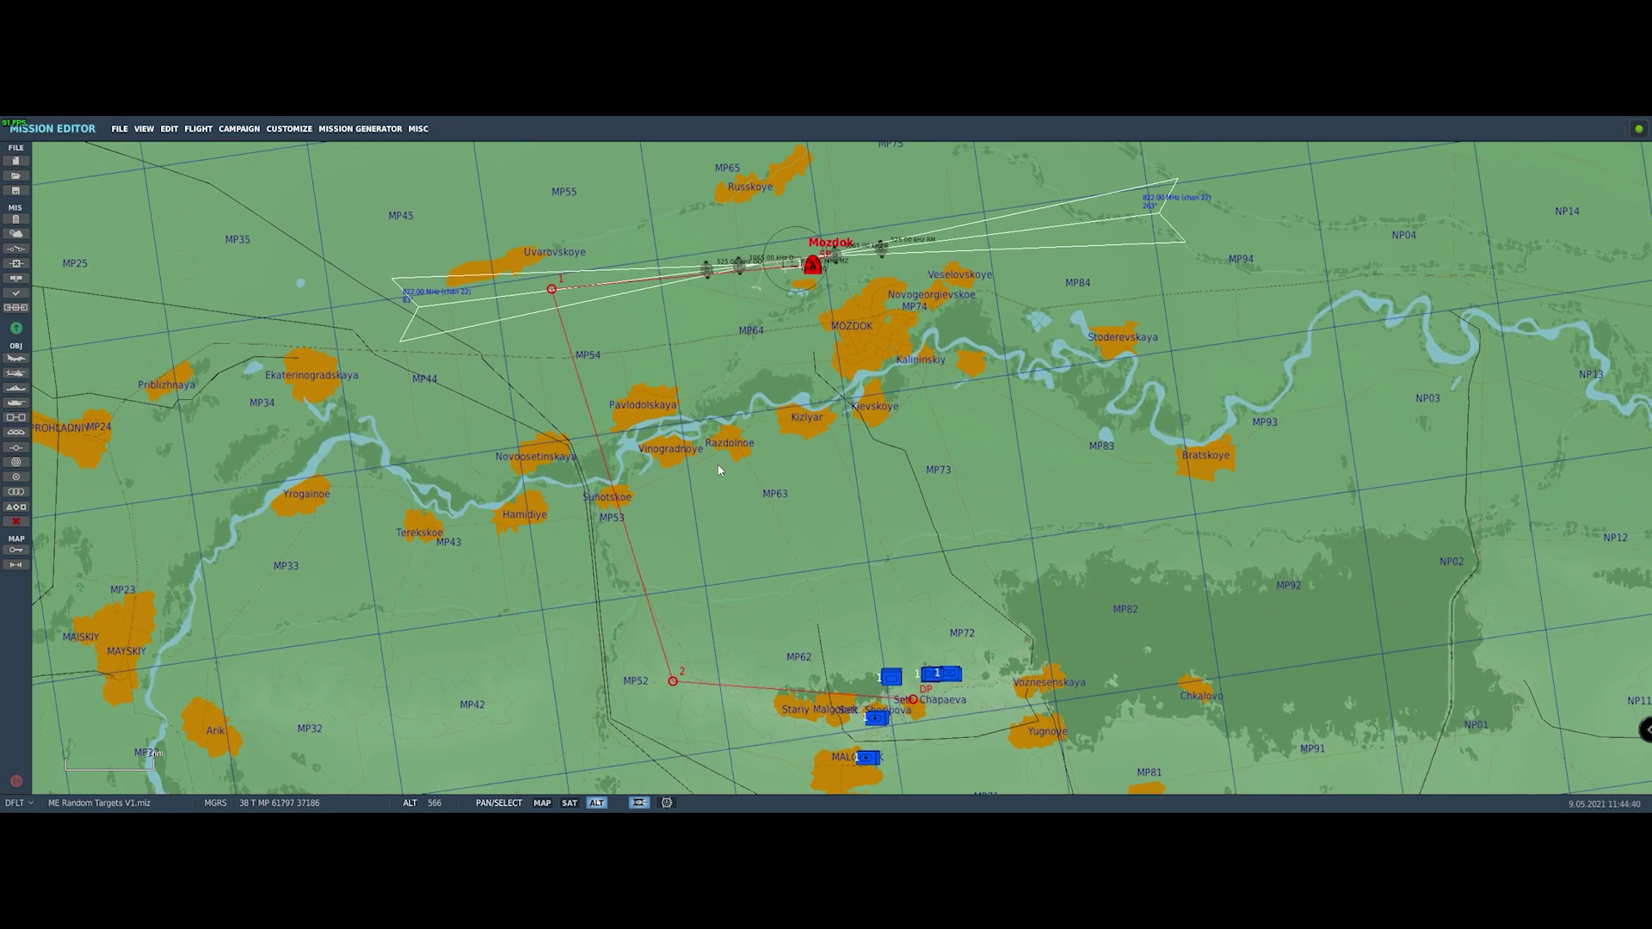